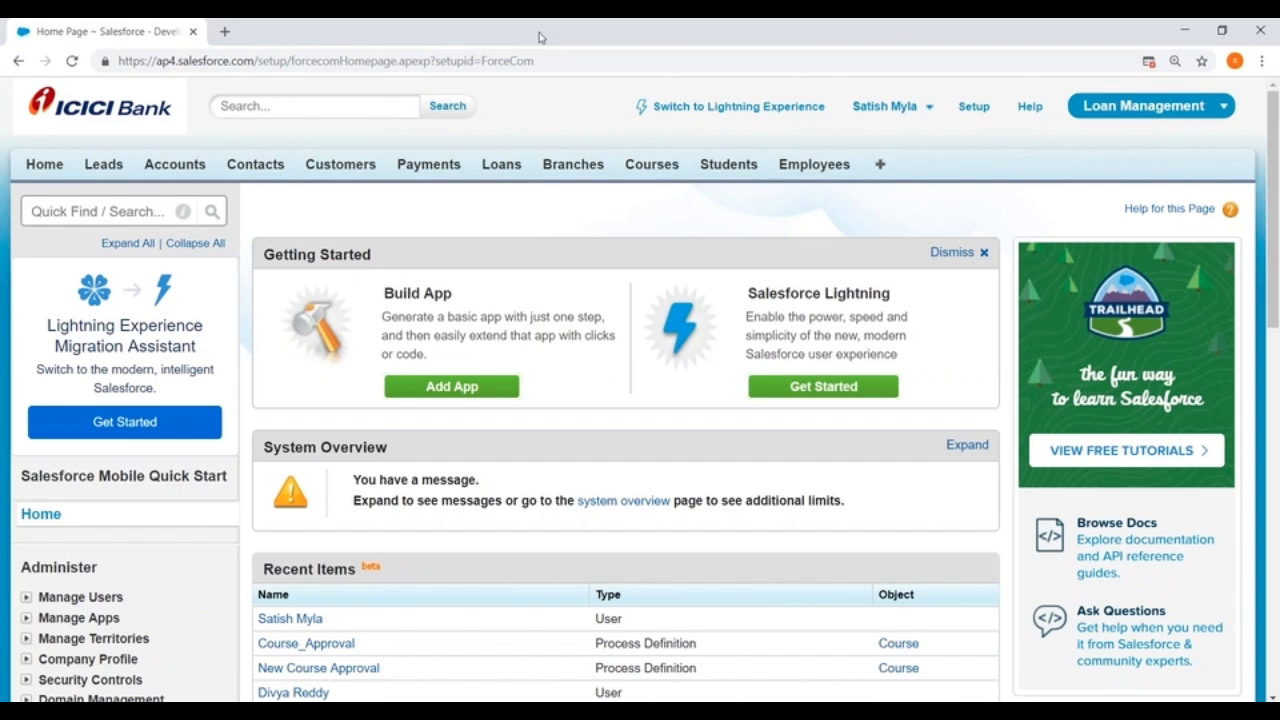
Step: Start a new customer with the Personal record type and review the fields on the entry form
{"action": "left_click", "coordinate": [350, 170]}
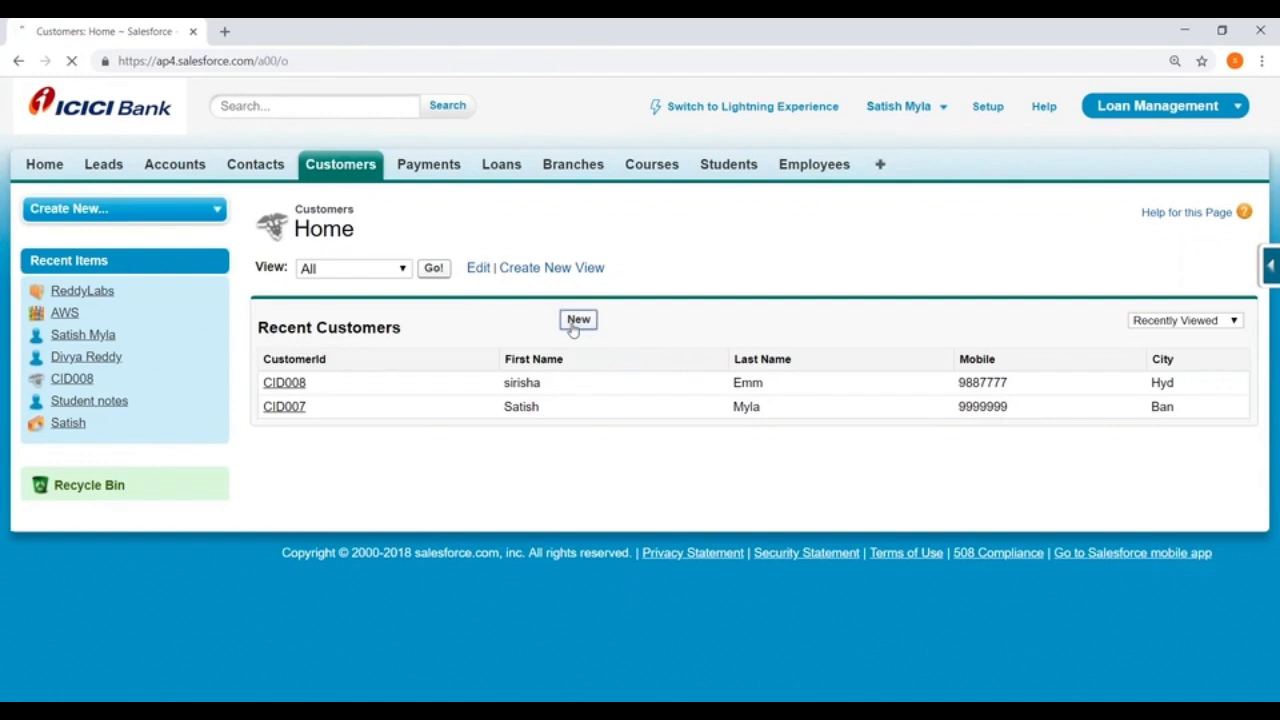
{"action": "left_click", "coordinate": [578, 320]}
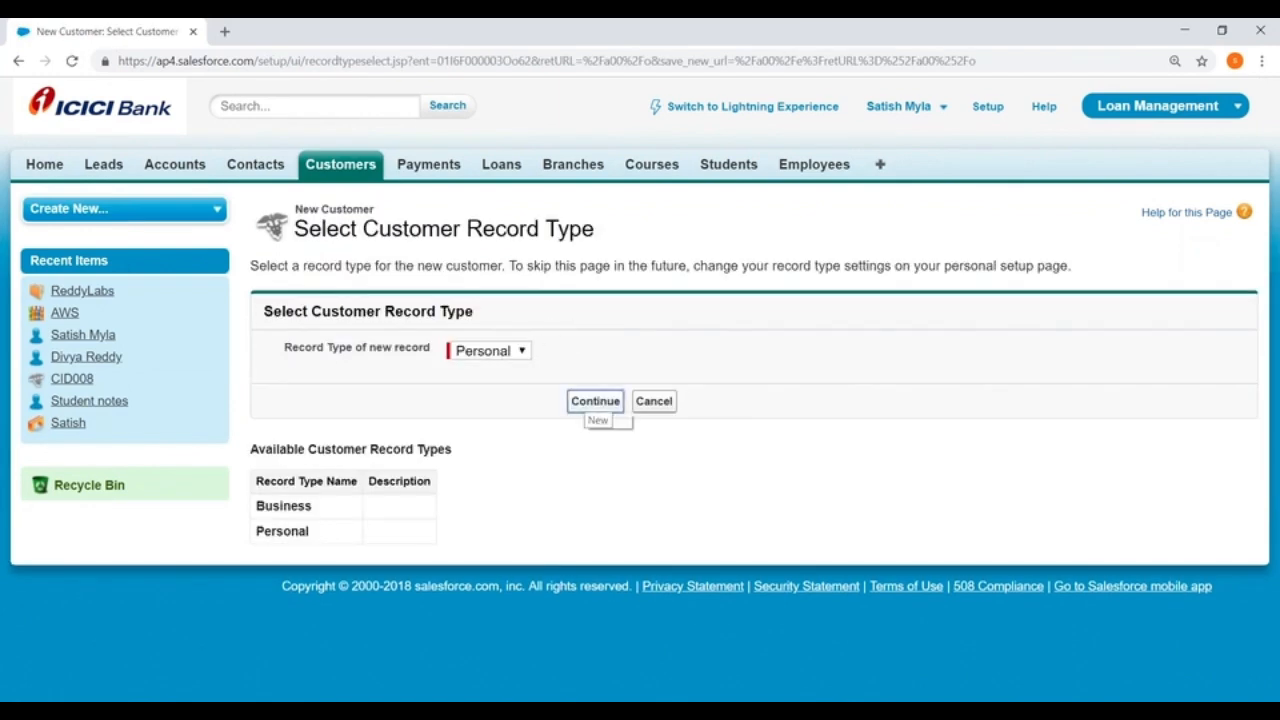
{"action": "left_click", "coordinate": [595, 401]}
{"action": "scroll", "coordinate": [535, 388], "scroll_direction": "down", "scroll_amount": 1}
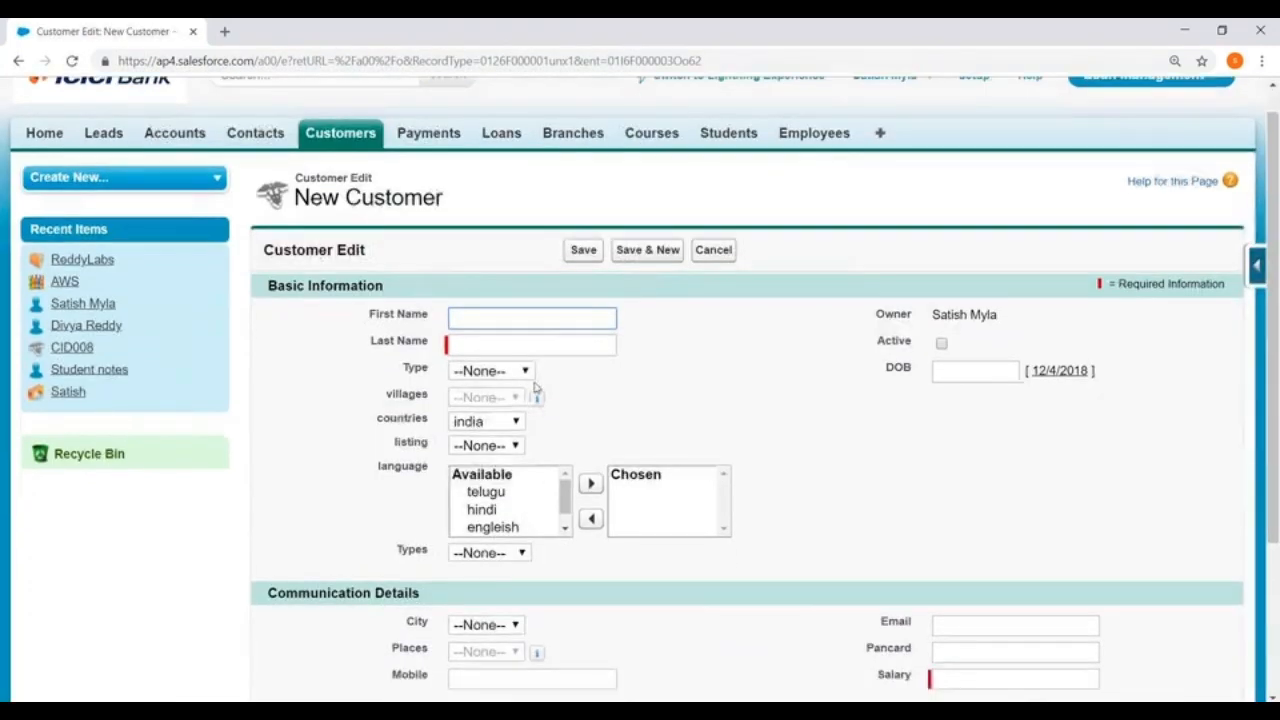
{"action": "scroll", "coordinate": [535, 388], "scroll_direction": "down", "scroll_amount": 3}
{"action": "scroll", "coordinate": [803, 251], "scroll_direction": "up", "scroll_amount": 2}
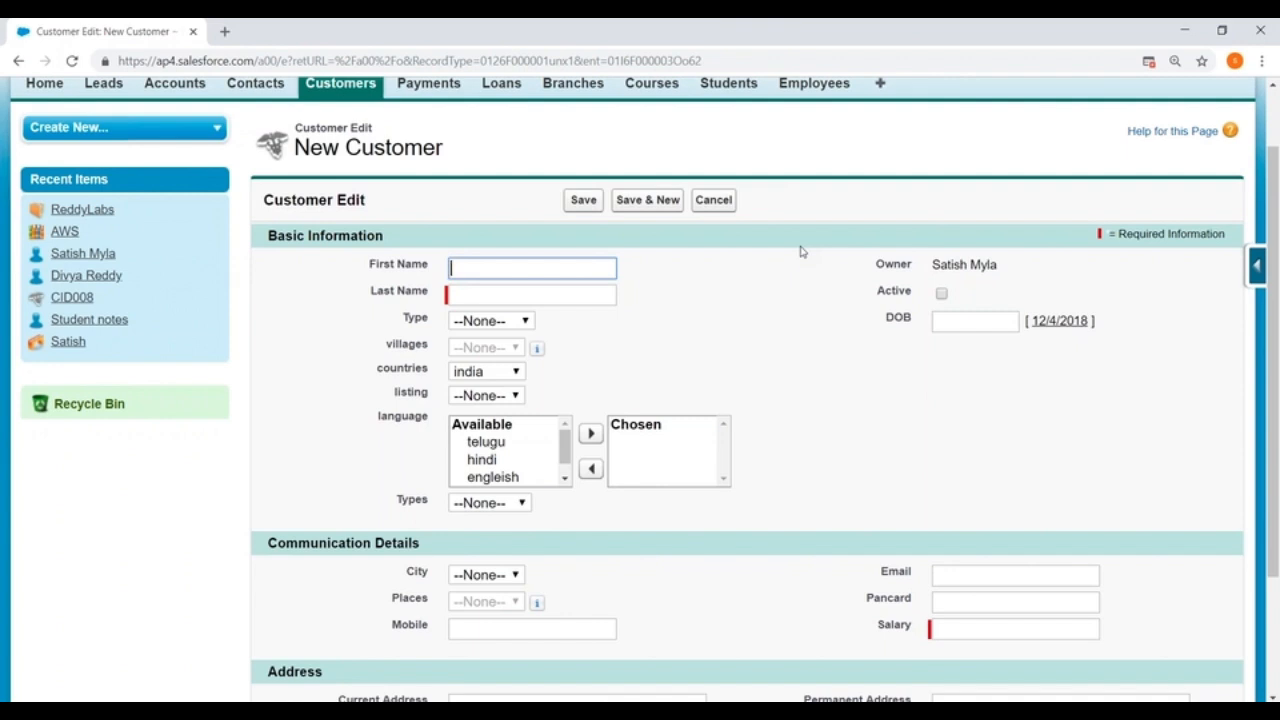
Step: Look through the Data Management section in Setup for the Data Loader entry
{"action": "scroll", "coordinate": [765, 248], "scroll_direction": "up", "scroll_amount": 1}
{"action": "left_click", "coordinate": [968, 110]}
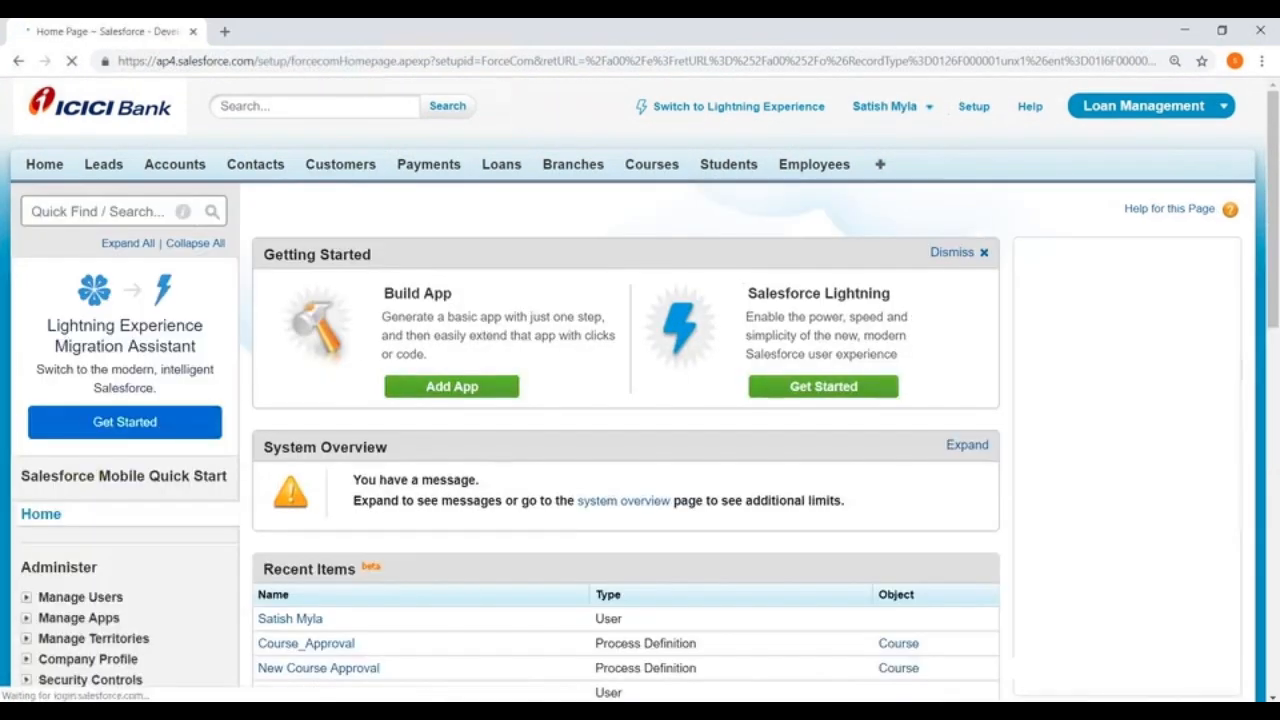
{"action": "scroll", "coordinate": [140, 200], "scroll_direction": "down", "scroll_amount": 4}
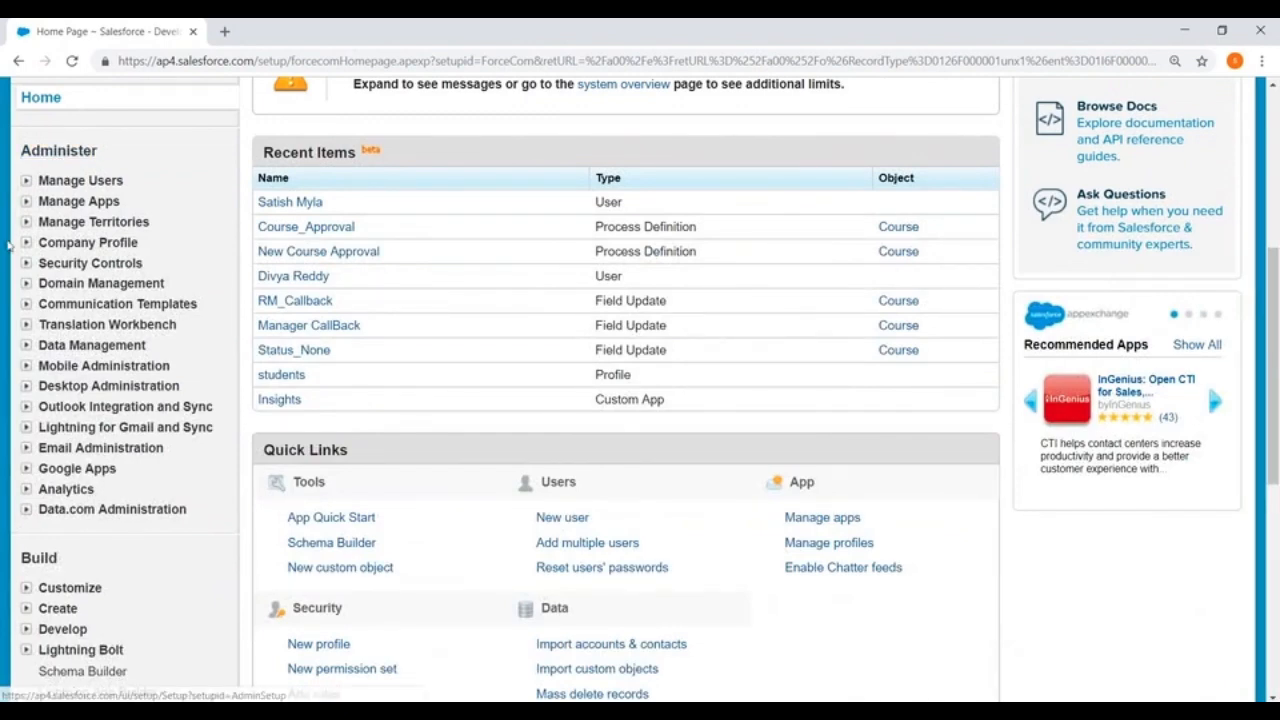
{"action": "left_click", "coordinate": [26, 345]}
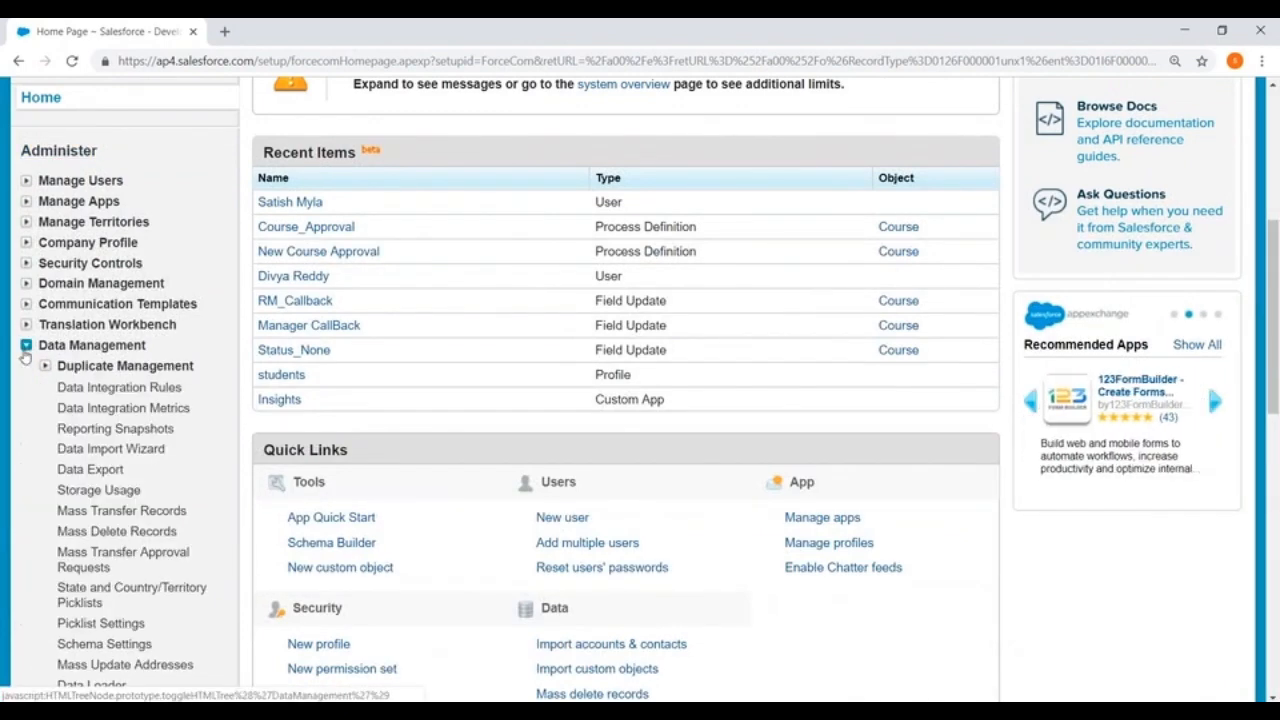
{"action": "scroll", "coordinate": [26, 357], "scroll_direction": "down", "scroll_amount": 2}
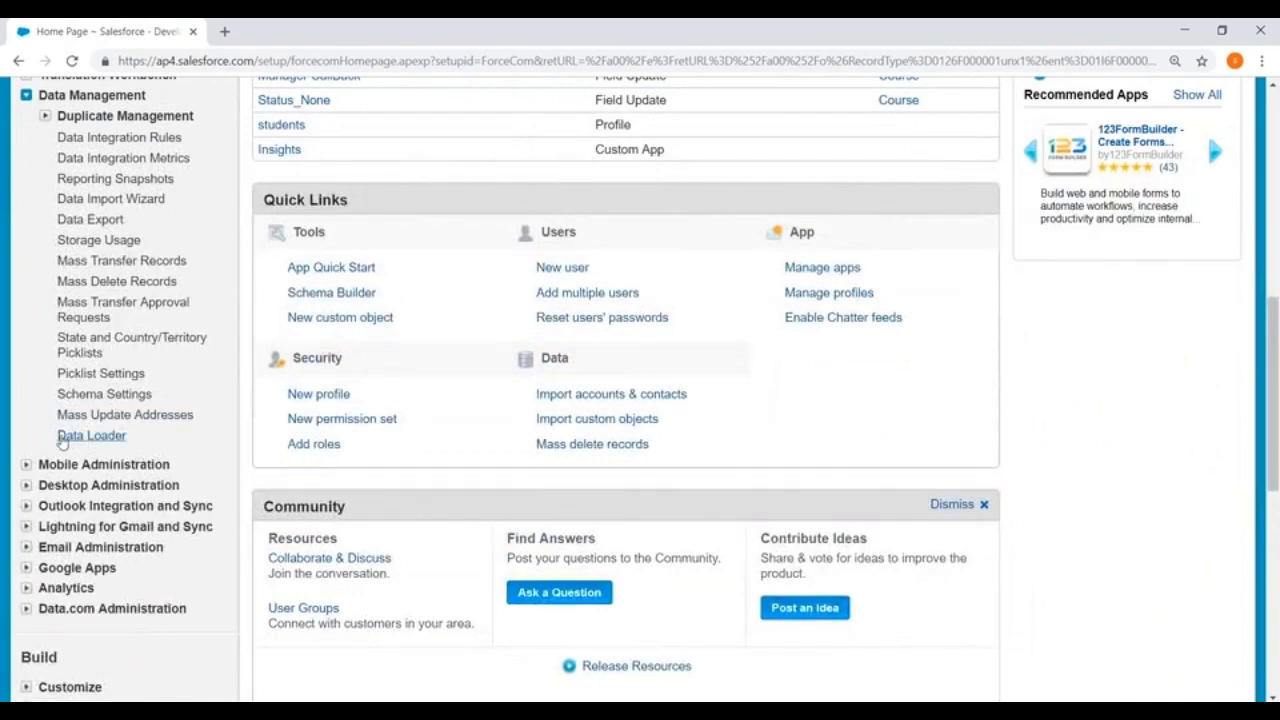
{"action": "scroll", "coordinate": [668, 348], "scroll_direction": "up", "scroll_amount": 4}
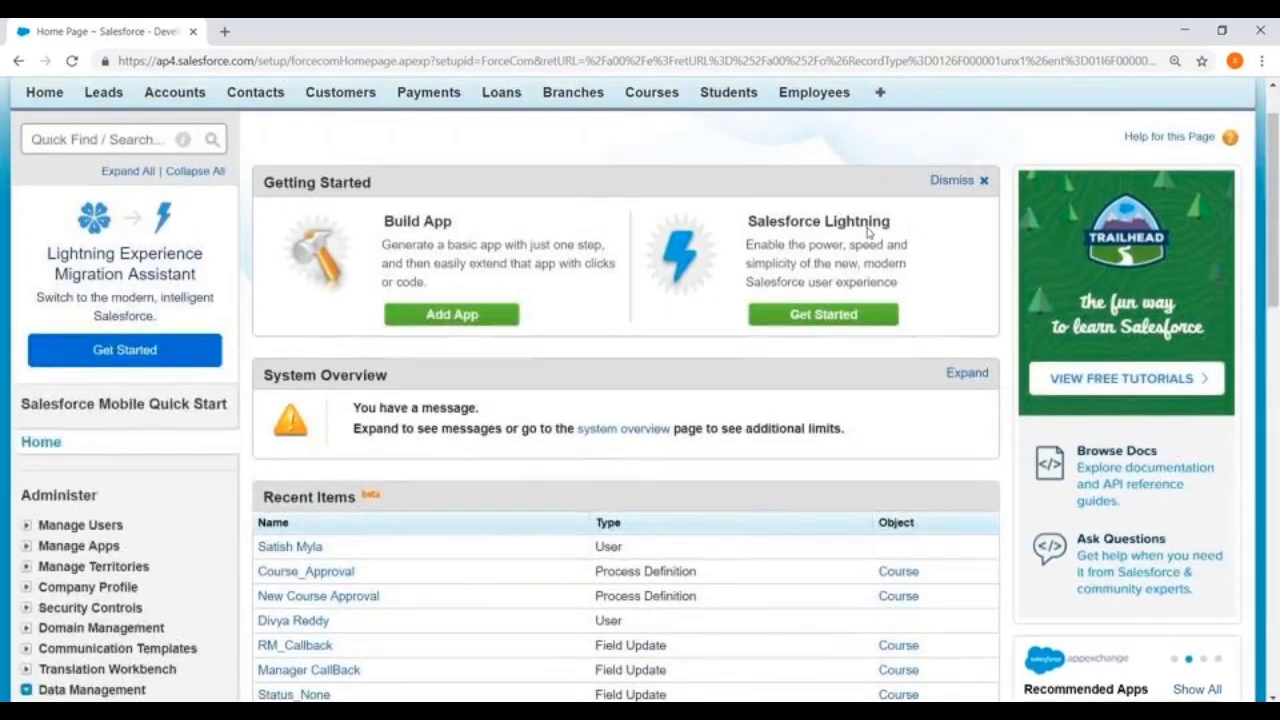
Step: Open the Data Loader download page under Data Management in Setup
{"action": "left_click", "coordinate": [974, 108]}
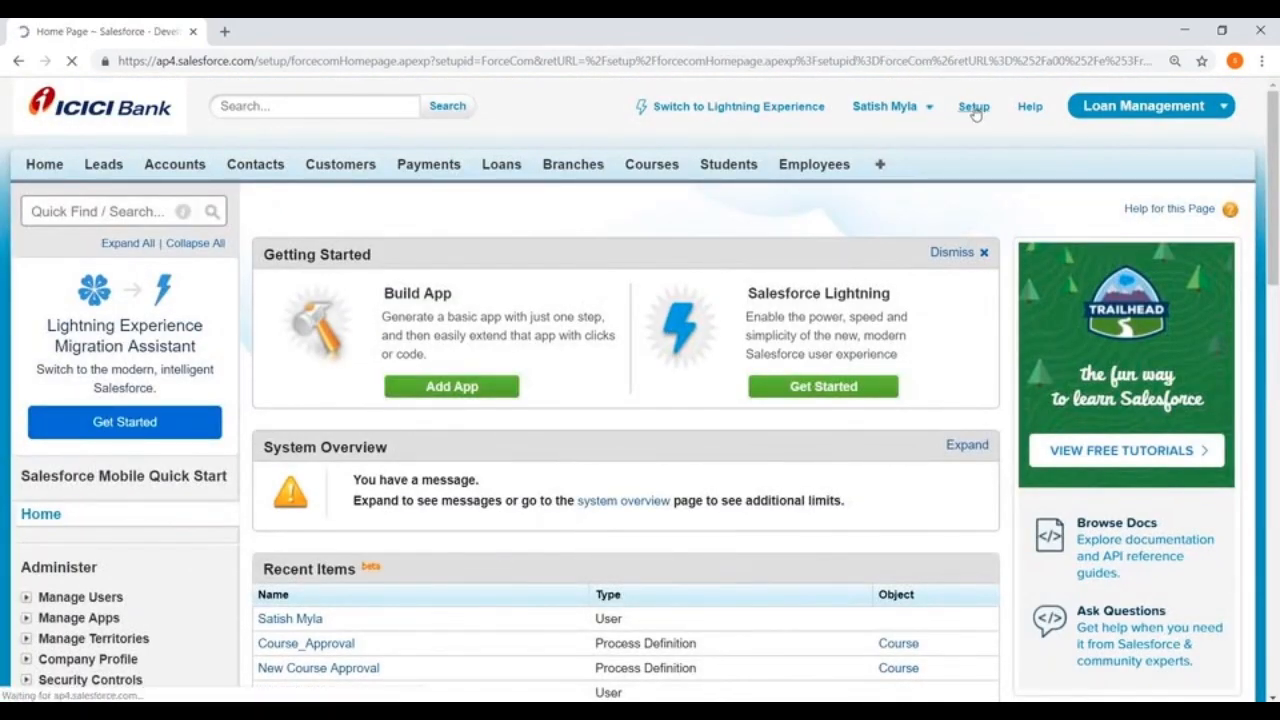
{"action": "scroll", "coordinate": [4, 285], "scroll_direction": "down", "scroll_amount": 2}
{"action": "scroll", "coordinate": [4, 285], "scroll_direction": "down", "scroll_amount": 3}
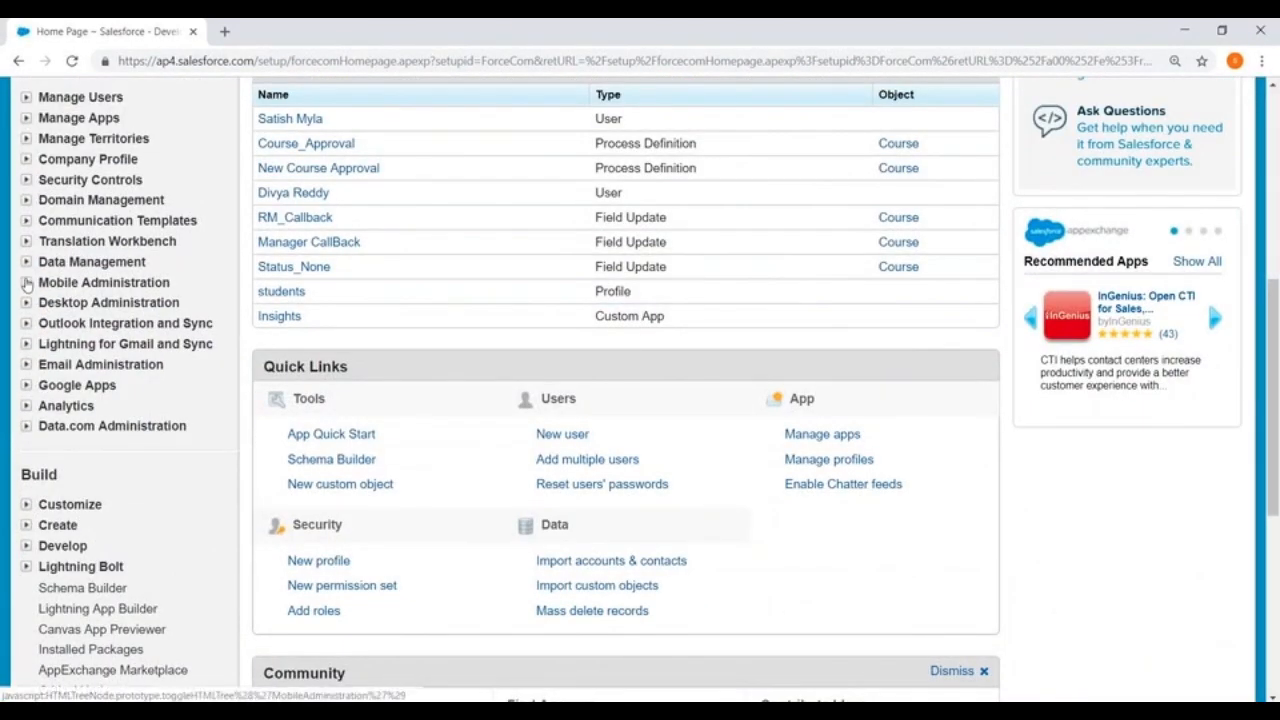
{"action": "left_click", "coordinate": [27, 265]}
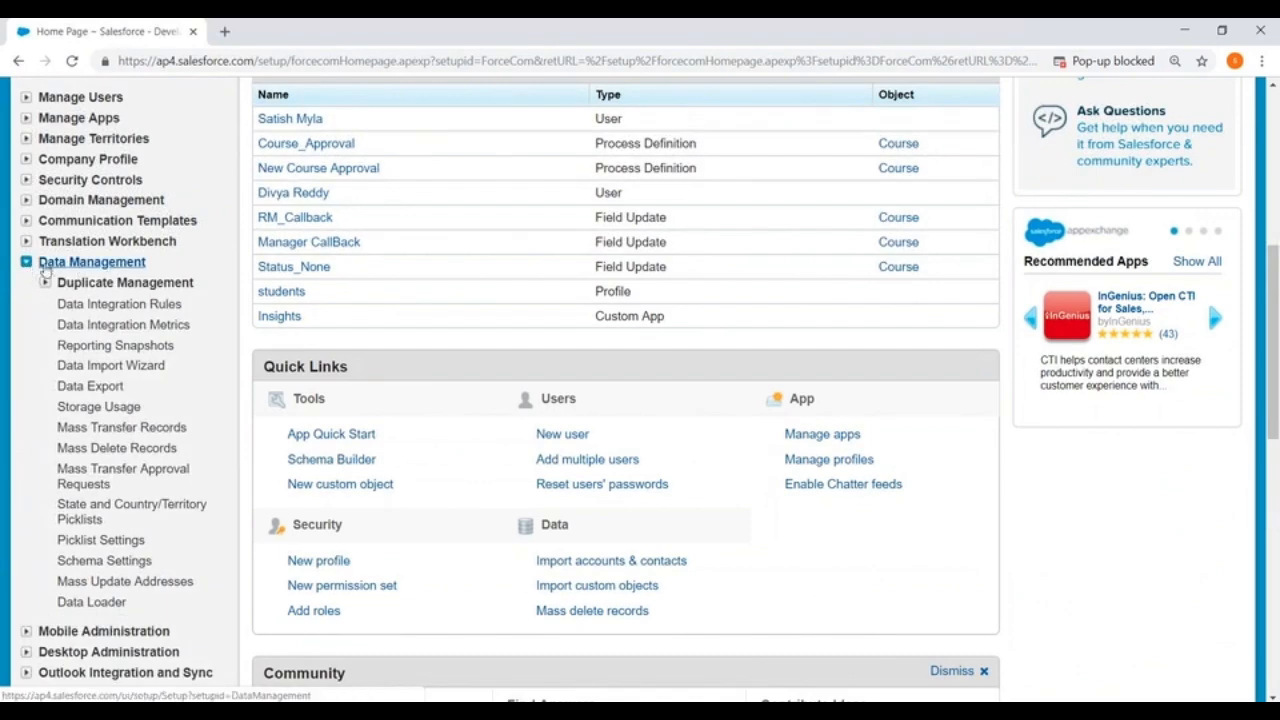
{"action": "scroll", "coordinate": [100, 400], "scroll_direction": "down", "scroll_amount": 3}
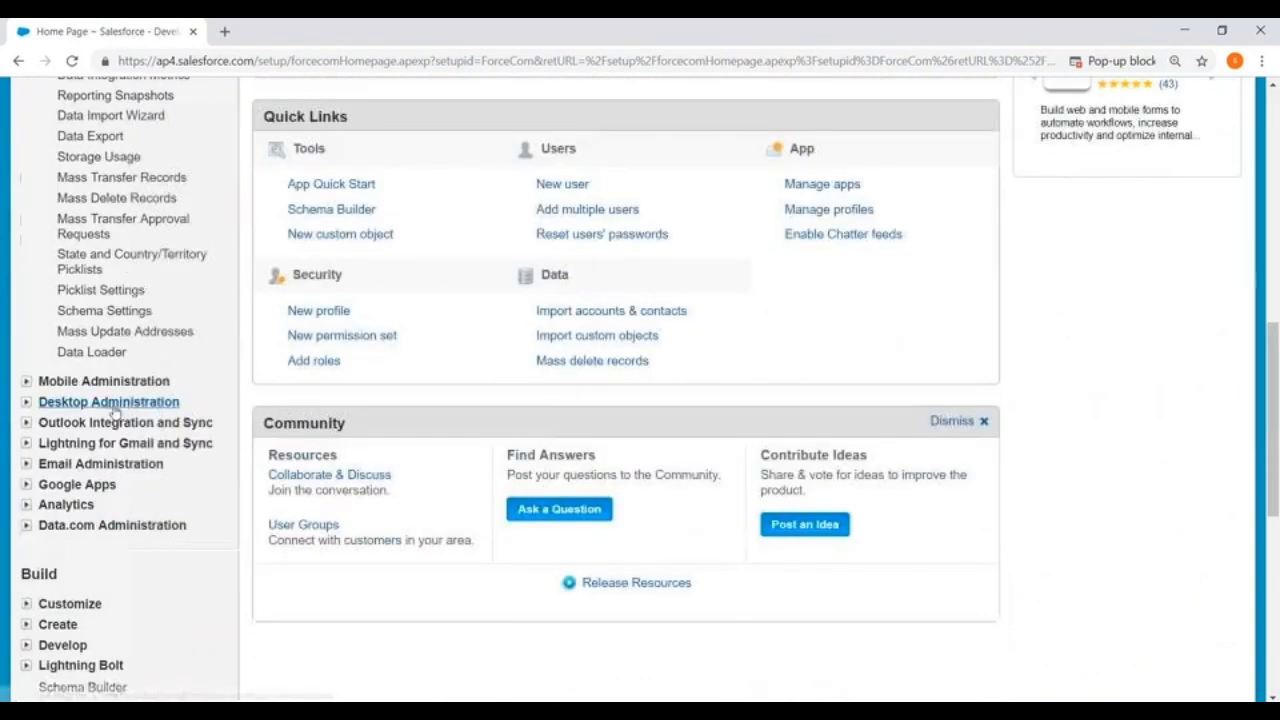
{"action": "left_click", "coordinate": [76, 354]}
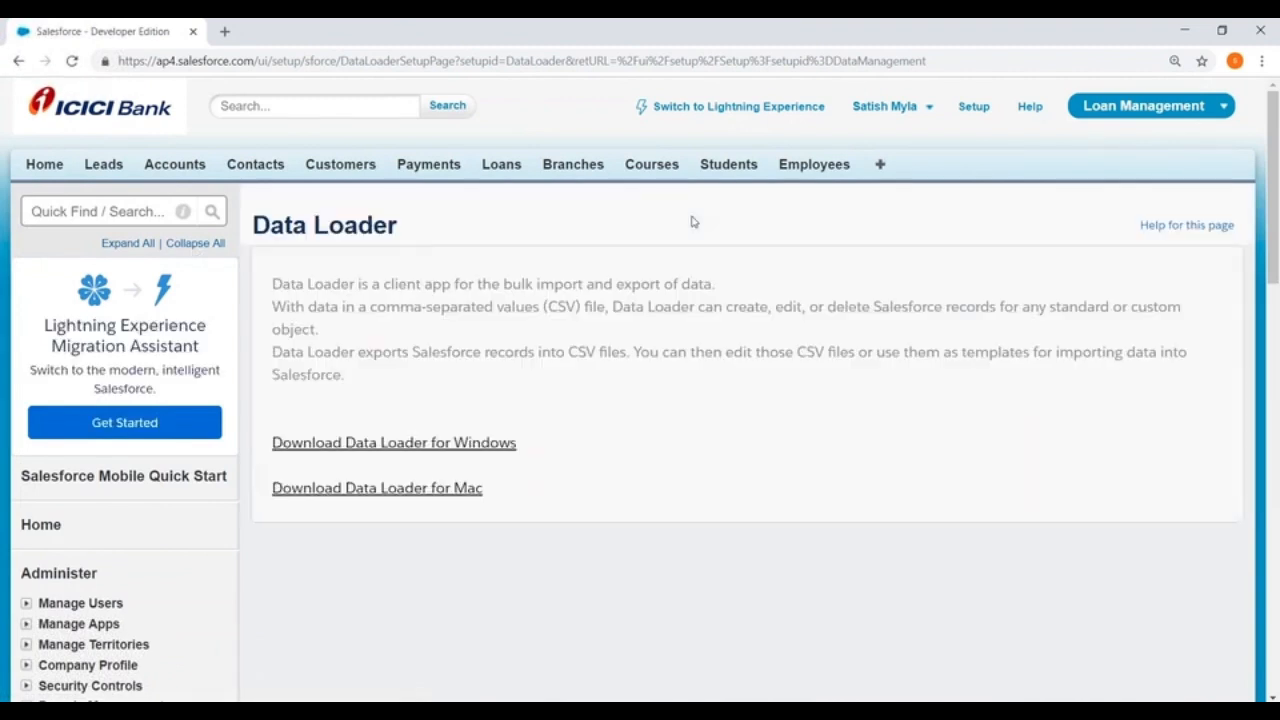
{"action": "scroll", "coordinate": [693, 222], "scroll_direction": "down", "scroll_amount": 2}
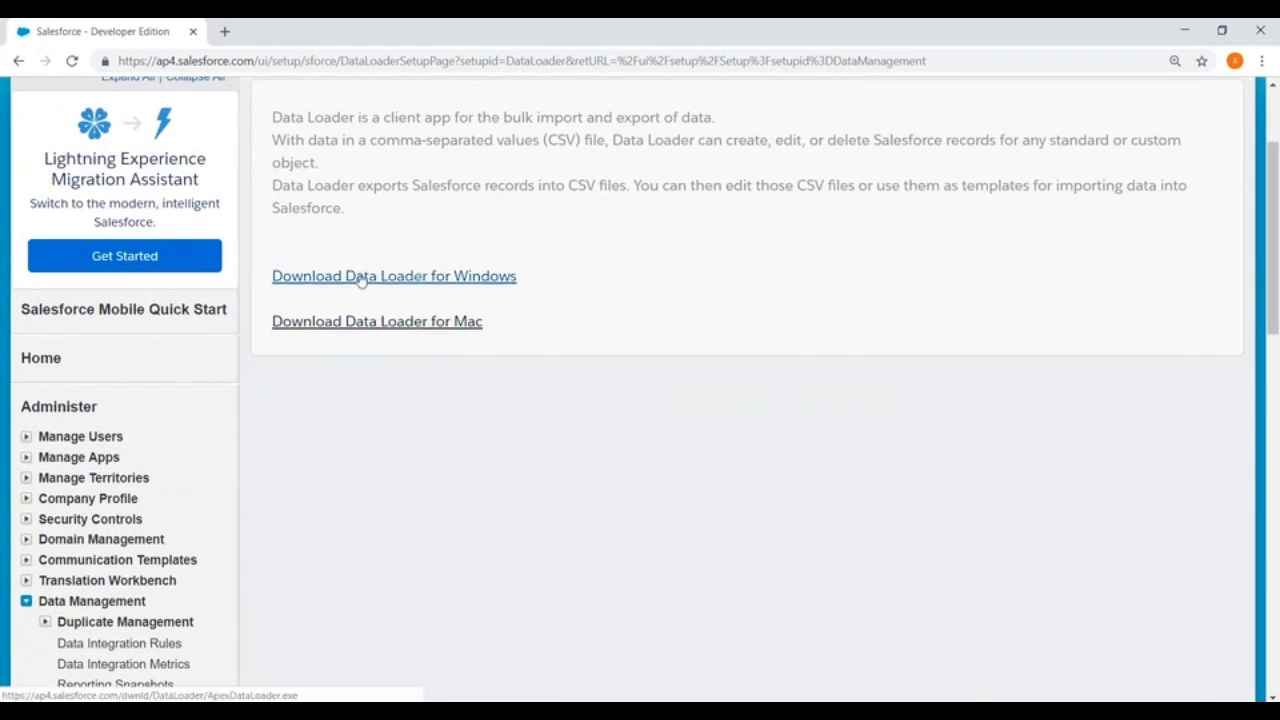
Step: Minimize the browser and open the Downloads folder in File Explorer
{"action": "left_click", "coordinate": [1183, 31]}
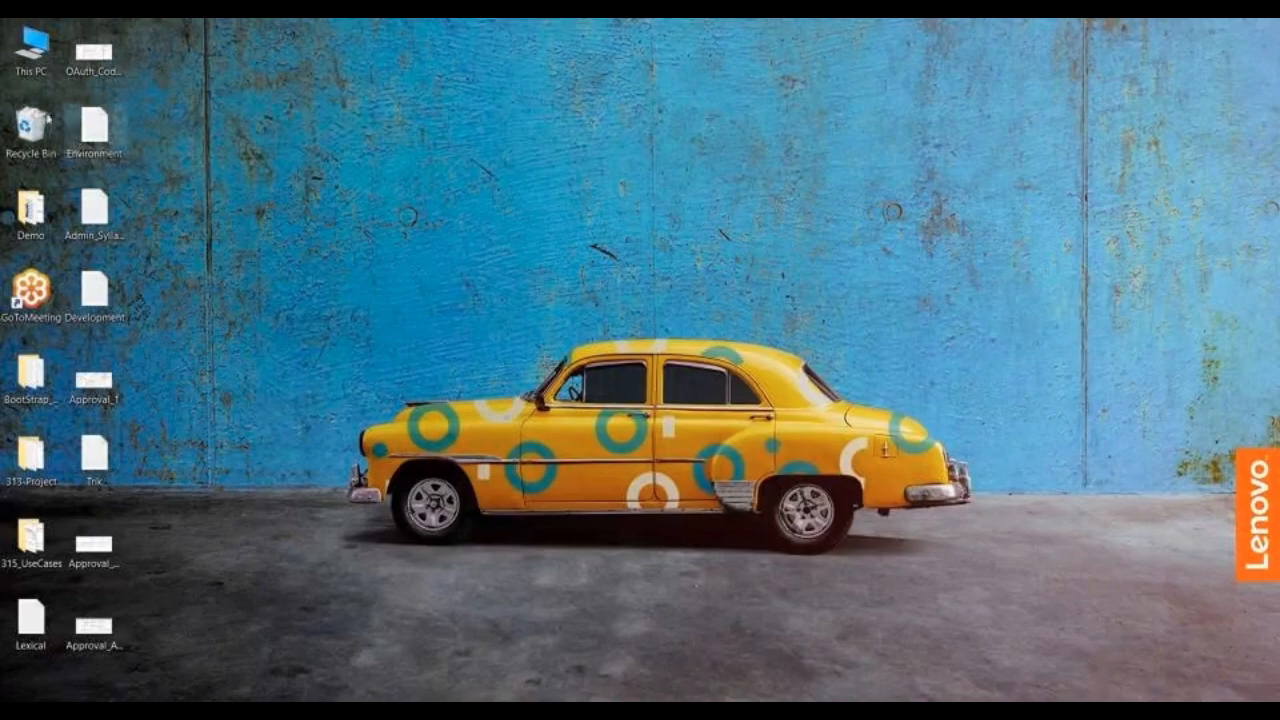
{"action": "double_click", "coordinate": [31, 47]}
{"action": "left_click", "coordinate": [75, 225]}
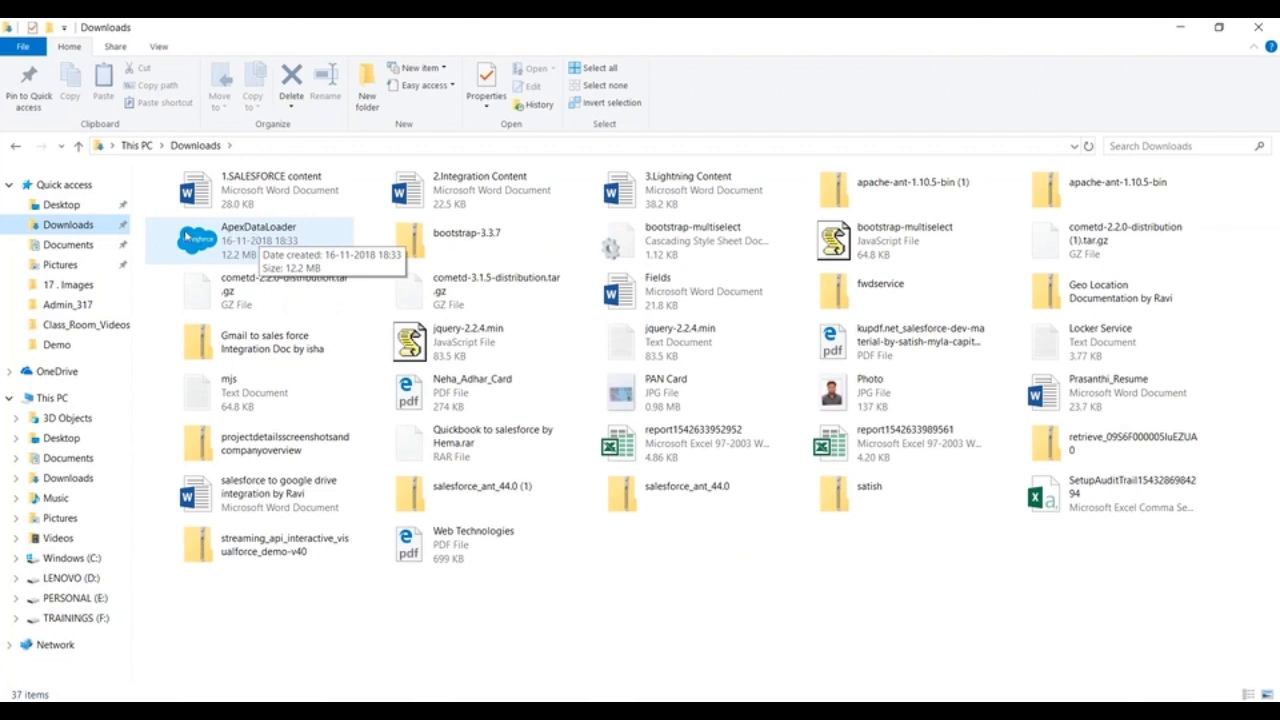
{"action": "left_click", "coordinate": [1175, 29]}
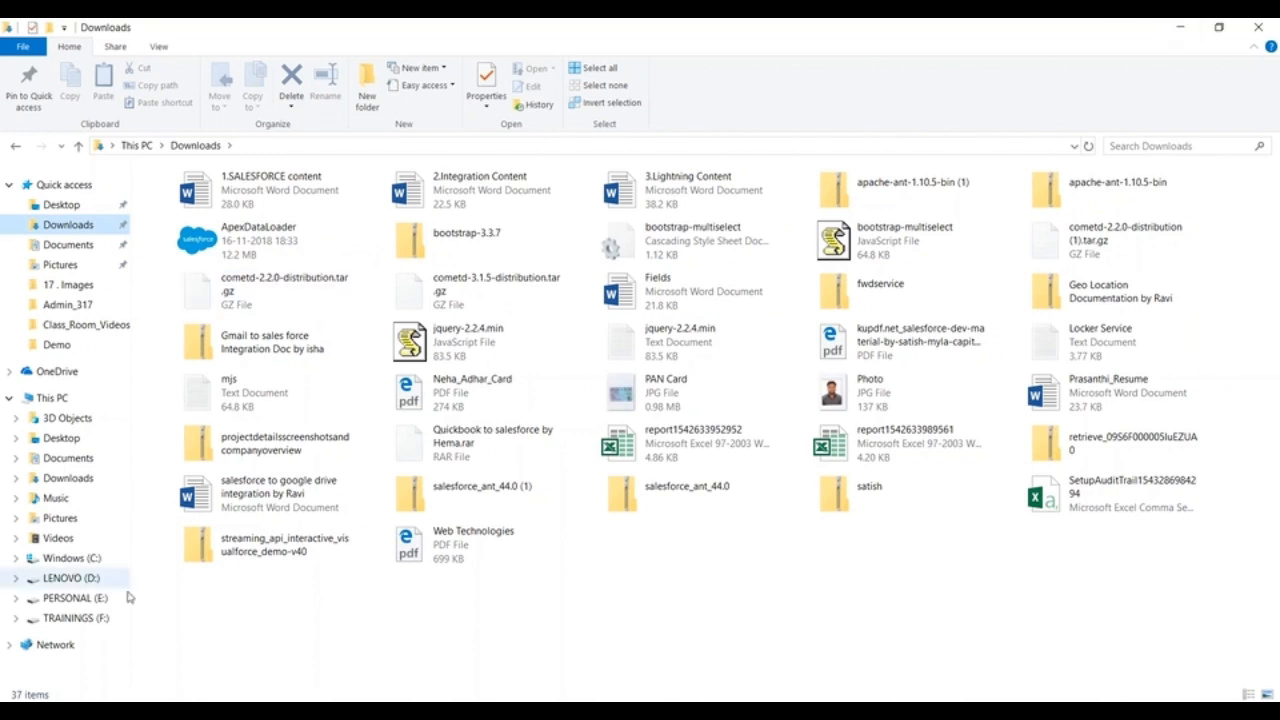
{"action": "key", "text": "super+s"}
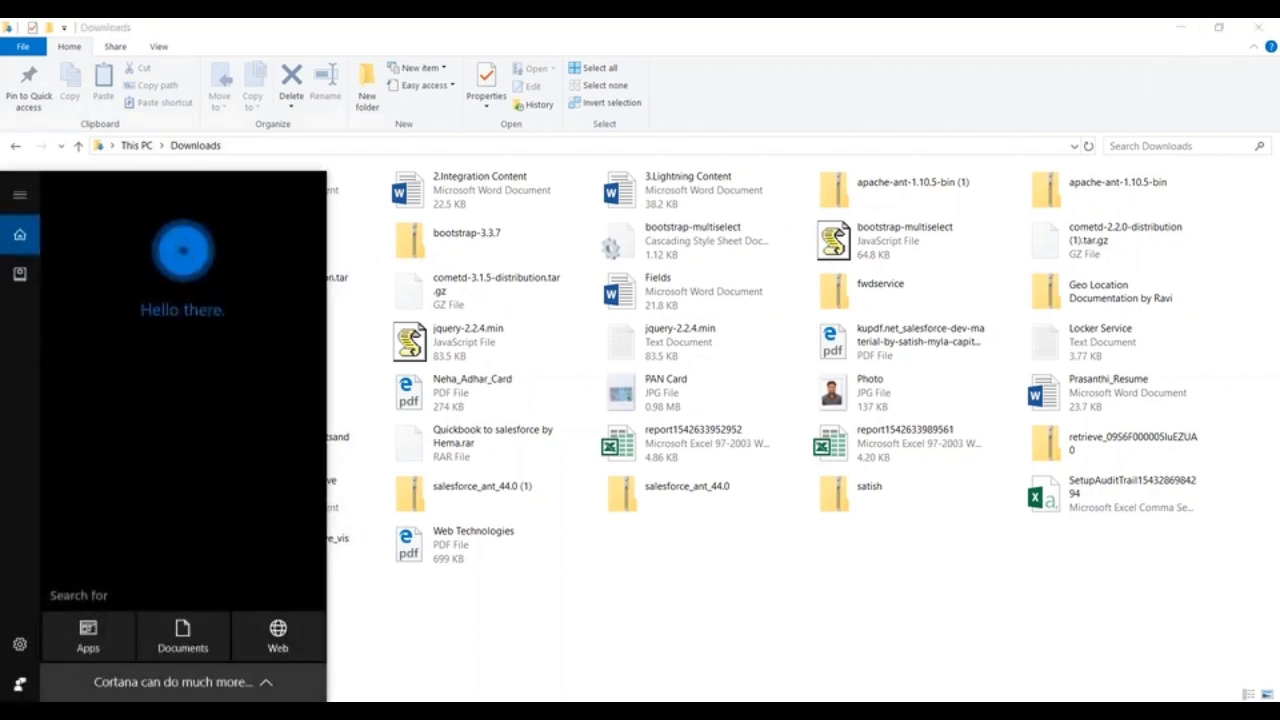
{"action": "type", "text": "dataload"}
{"action": "key", "text": "BackSpace"}
{"action": "key", "text": "BackSpace"}
{"action": "key", "text": "BackSpace"}
{"action": "key", "text": "BackSpace"}
{"action": "key", "text": "BackSpace"}
{"action": "key", "text": "BackSpace"}
{"action": "key", "text": "BackSpace"}
{"action": "key", "text": "BackSpace"}
Step: Find Control Panel through Windows search and open its Programs and Features list
{"action": "type", "text": "c"}
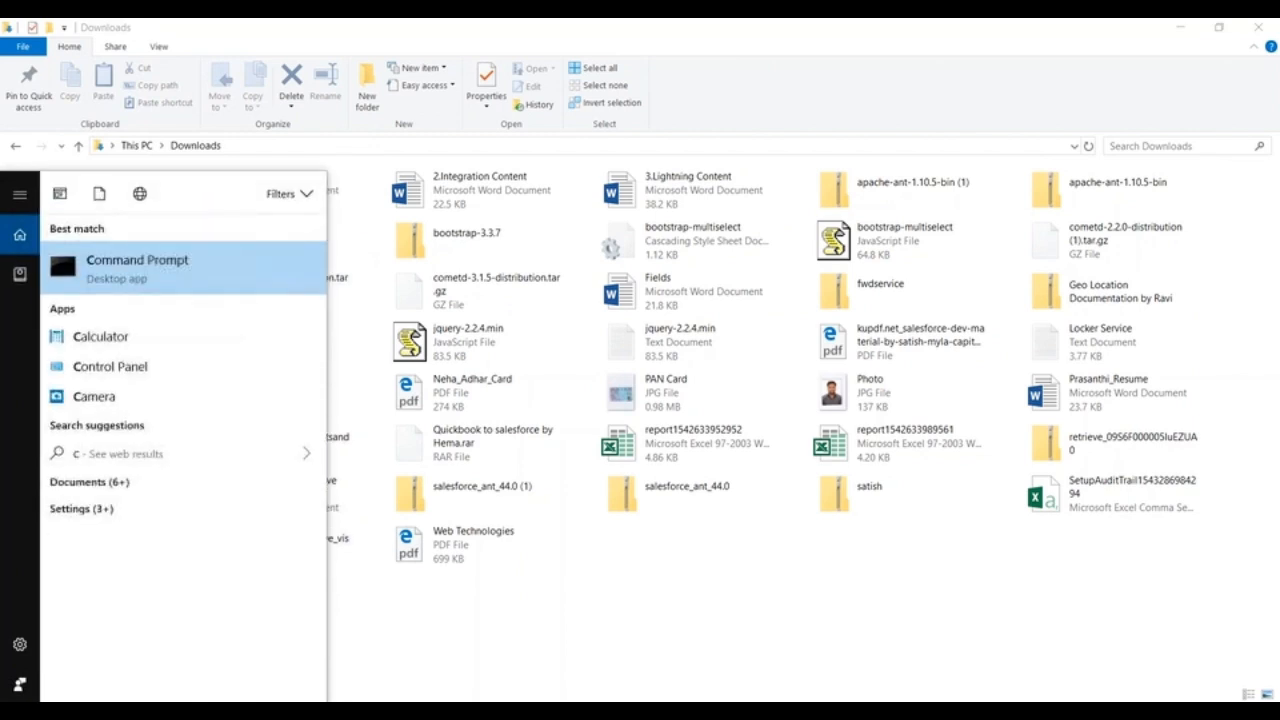
{"action": "left_click", "coordinate": [150, 366]}
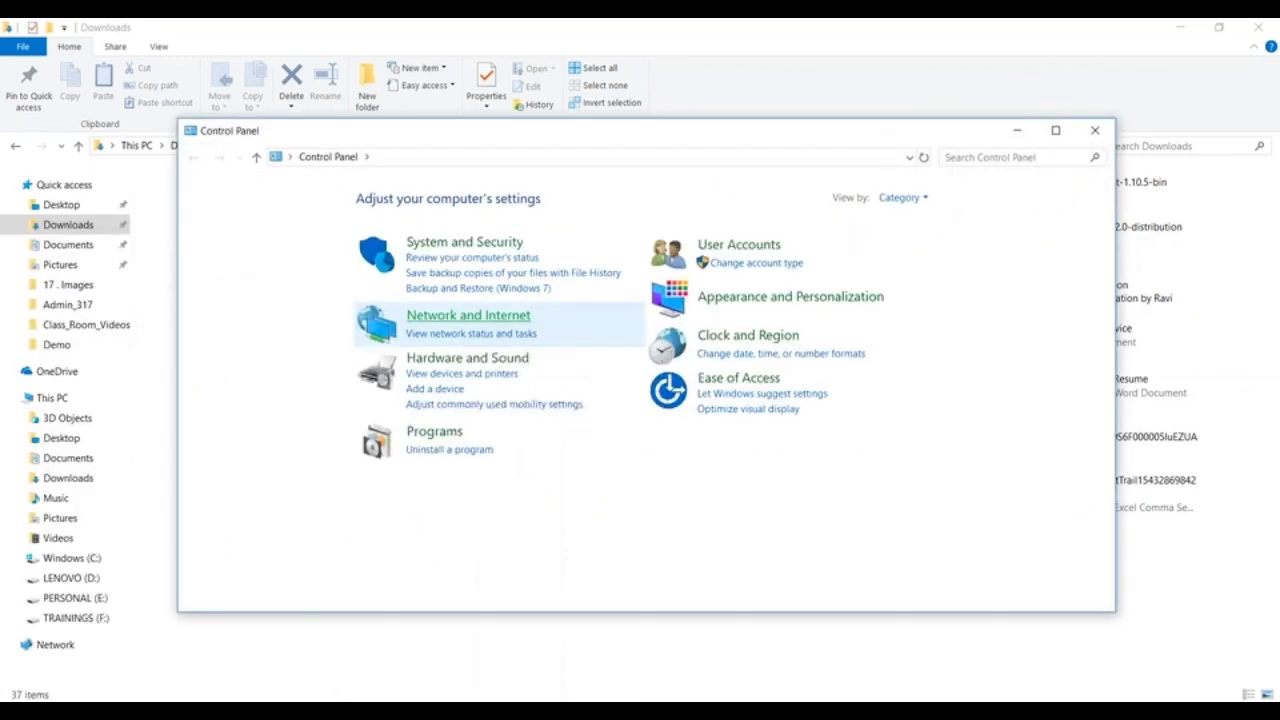
{"action": "left_click", "coordinate": [434, 432]}
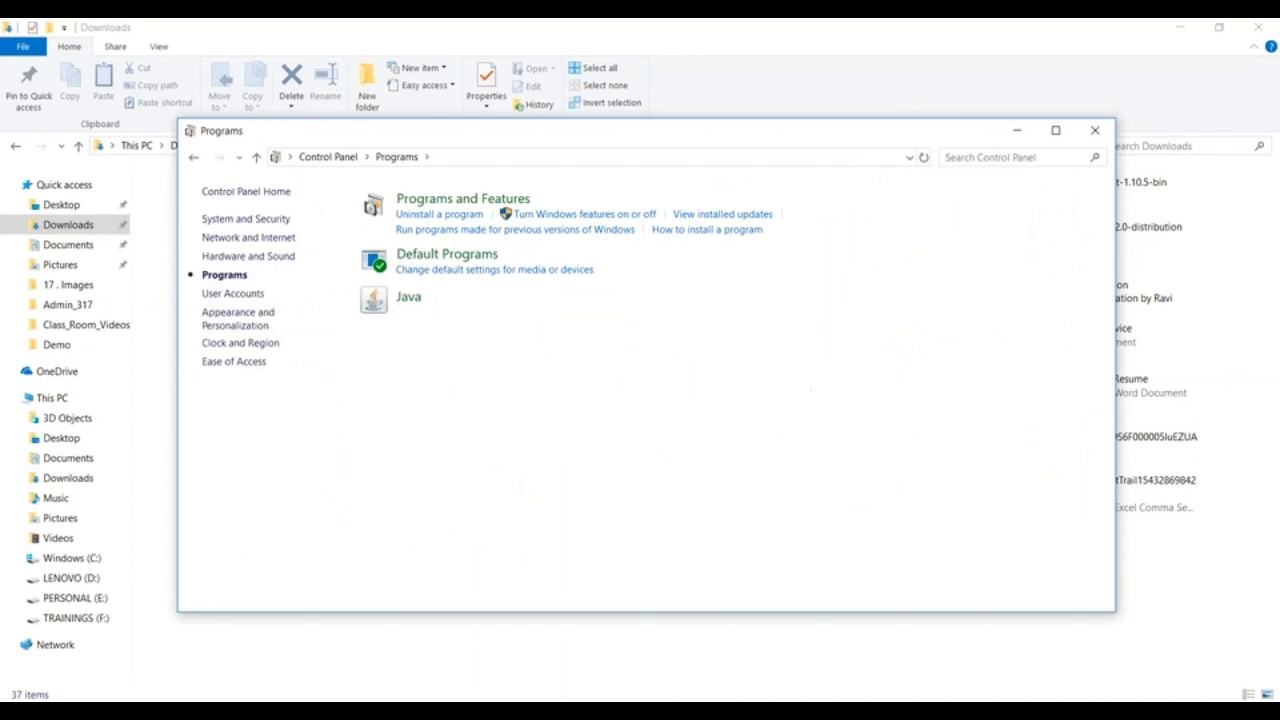
{"action": "left_click", "coordinate": [448, 202]}
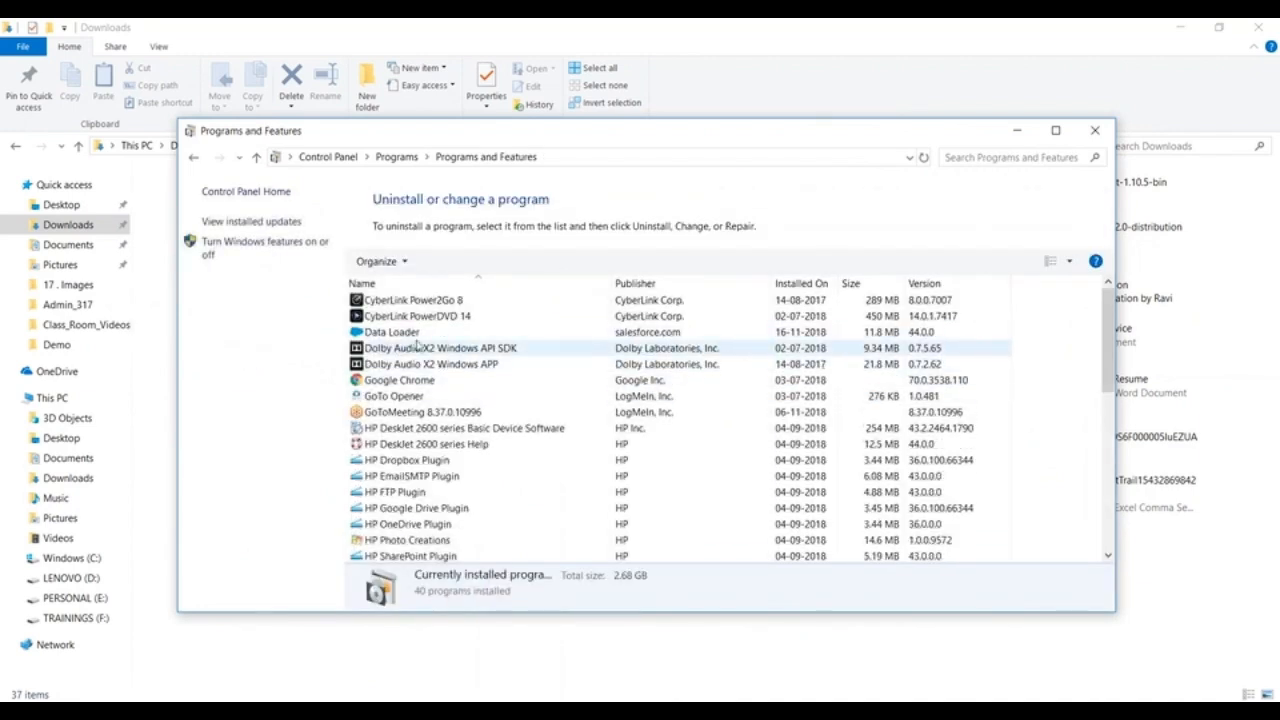
Step: Uninstall Data Loader from the computer, then close the uninstaller and the Programs and Features window
{"action": "left_click", "coordinate": [400, 332]}
{"action": "right_click", "coordinate": [407, 340]}
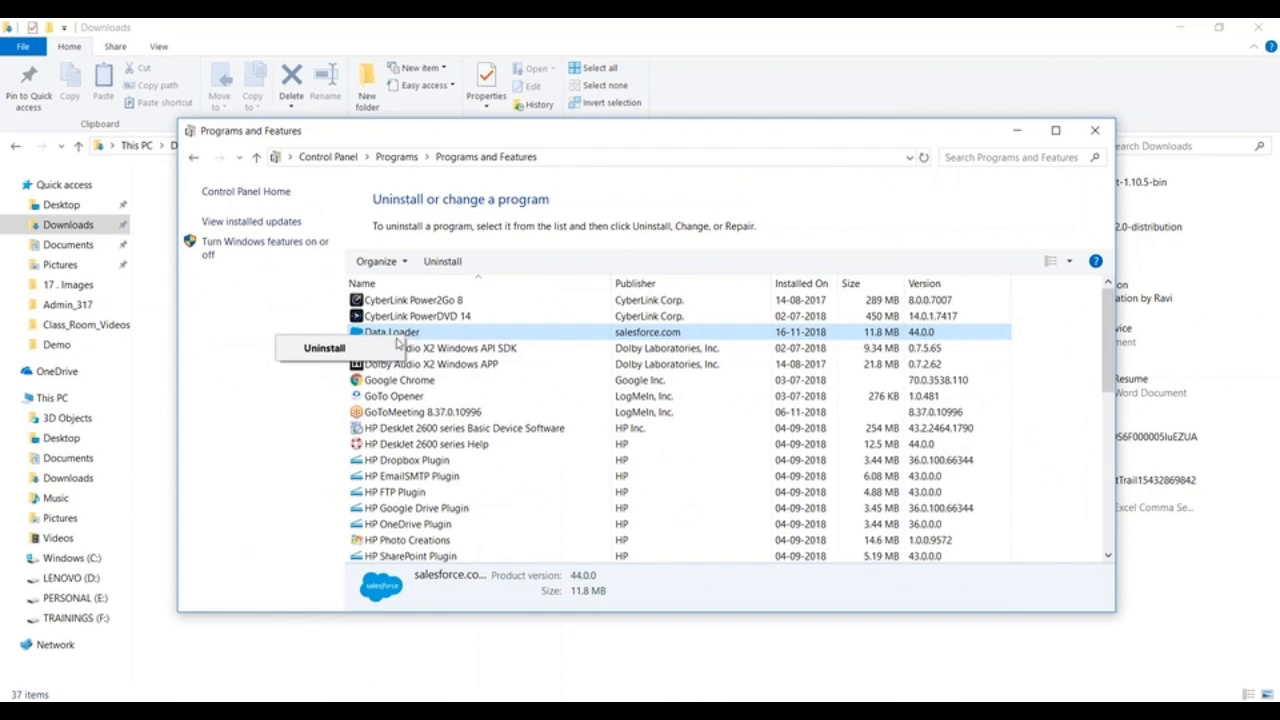
{"action": "left_click", "coordinate": [320, 348]}
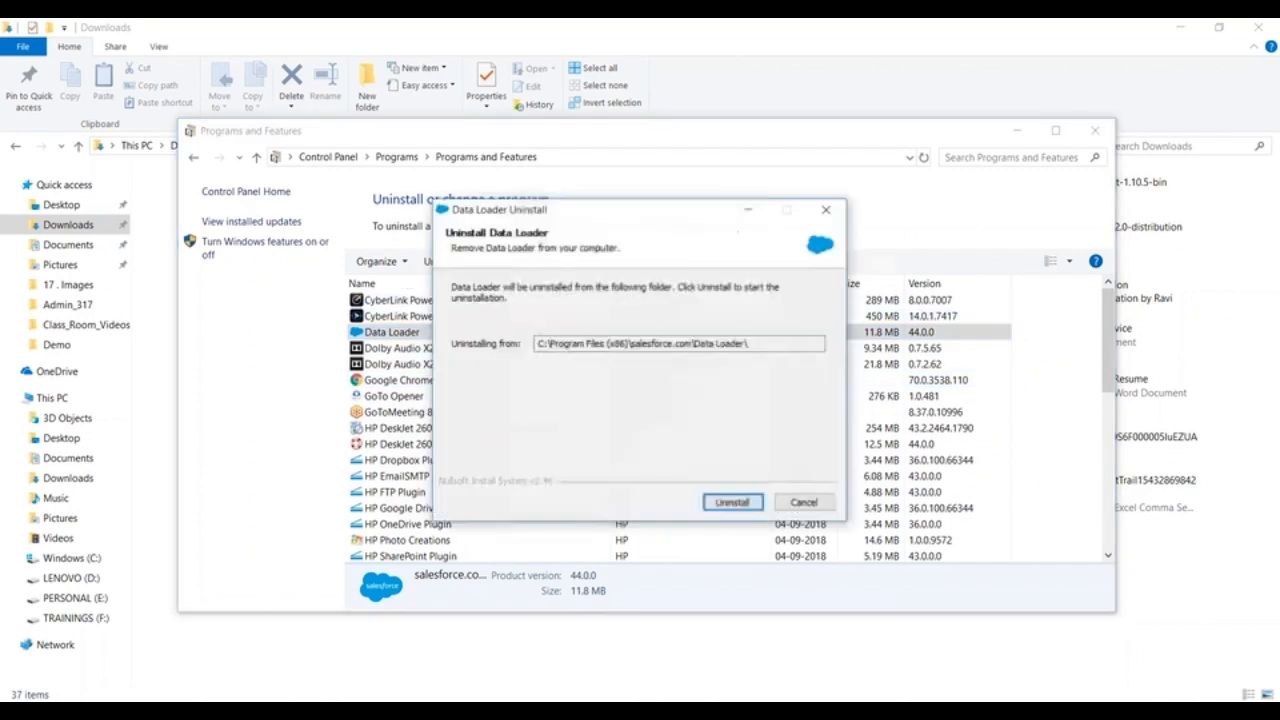
{"action": "left_click", "coordinate": [740, 503]}
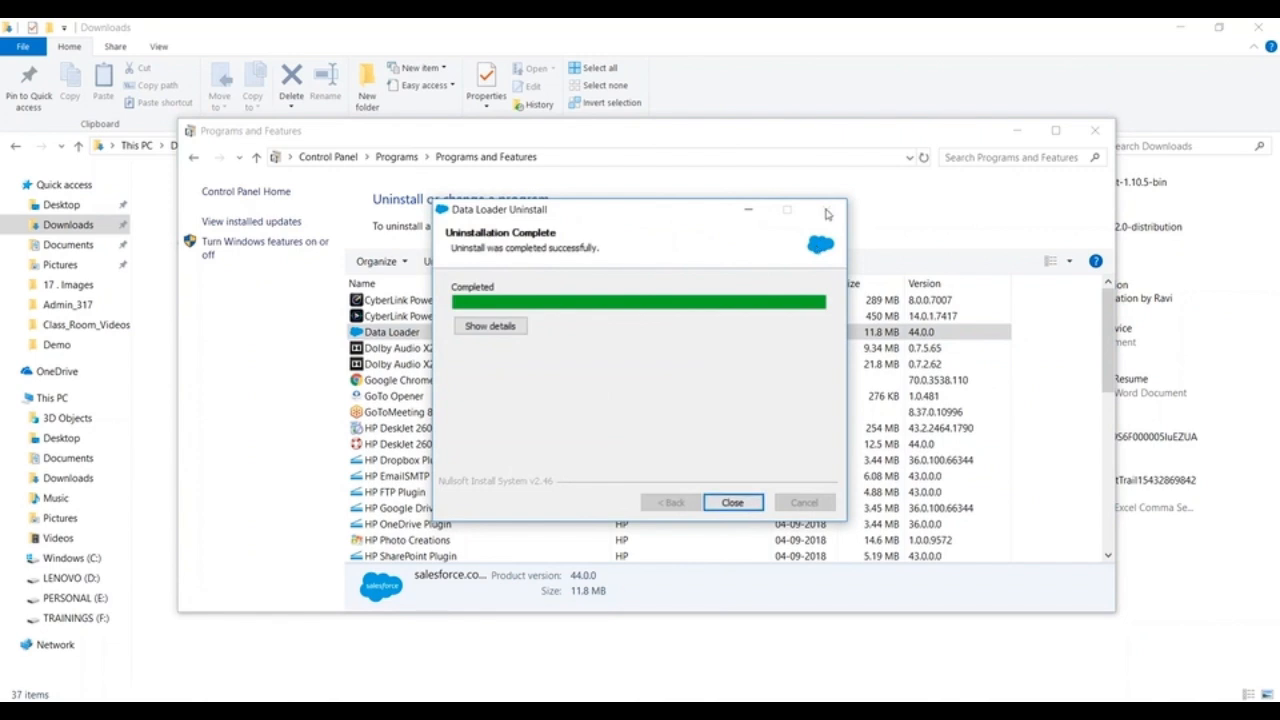
{"action": "left_click", "coordinate": [733, 503]}
{"action": "left_click", "coordinate": [1108, 134]}
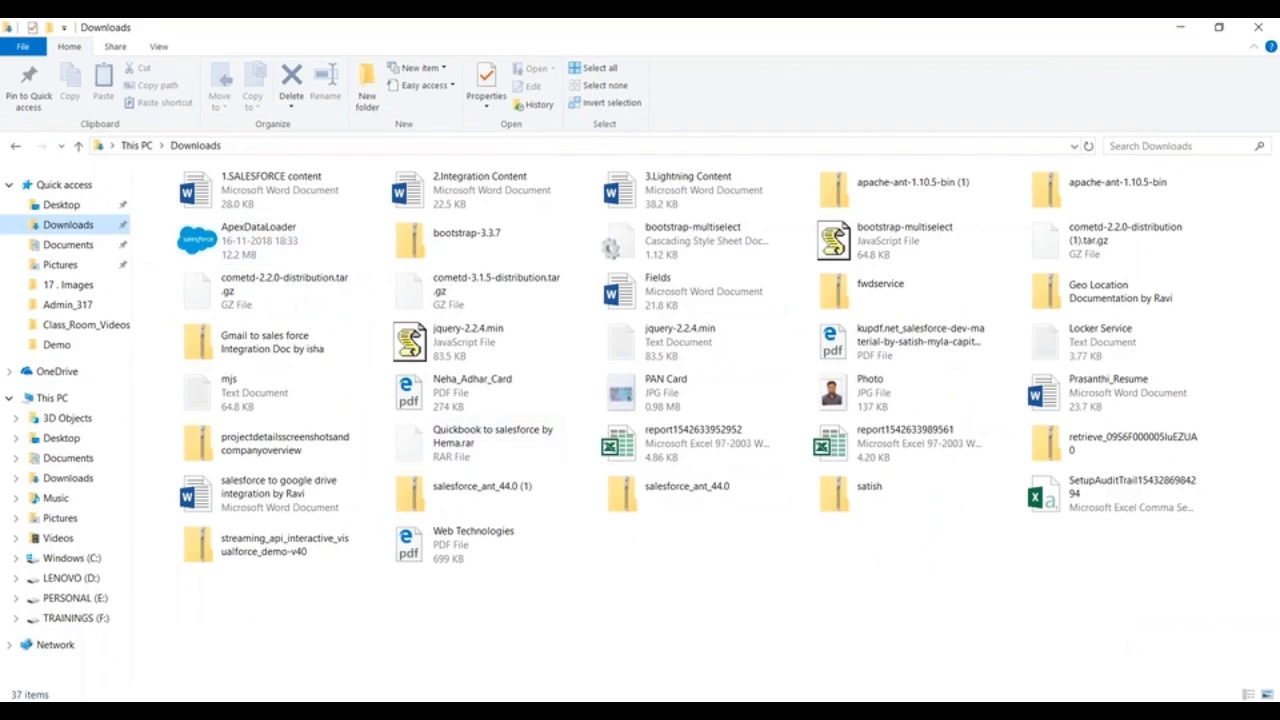
Step: Run the ApexDataLoader installer from Downloads, accept the license agreement and answer Yes to having administrator rights
{"action": "key", "text": "alt+Tab"}
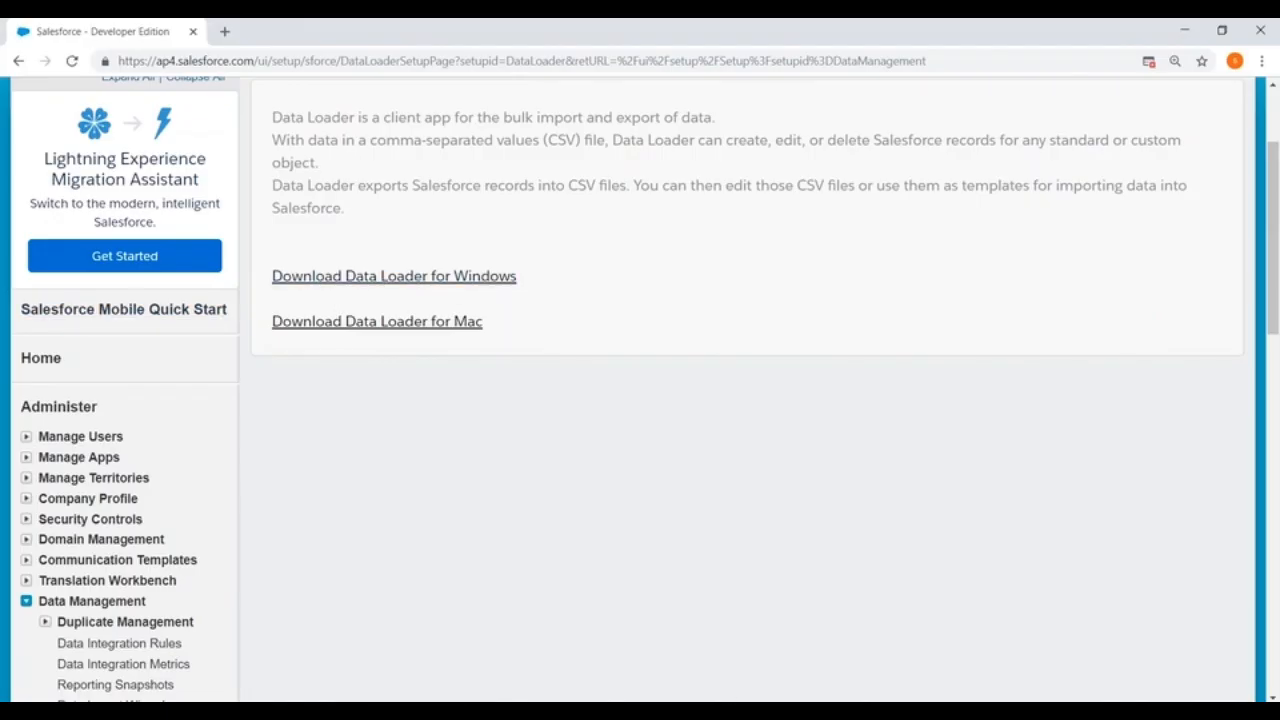
{"action": "key", "text": "alt+Tab"}
{"action": "left_click", "coordinate": [254, 242]}
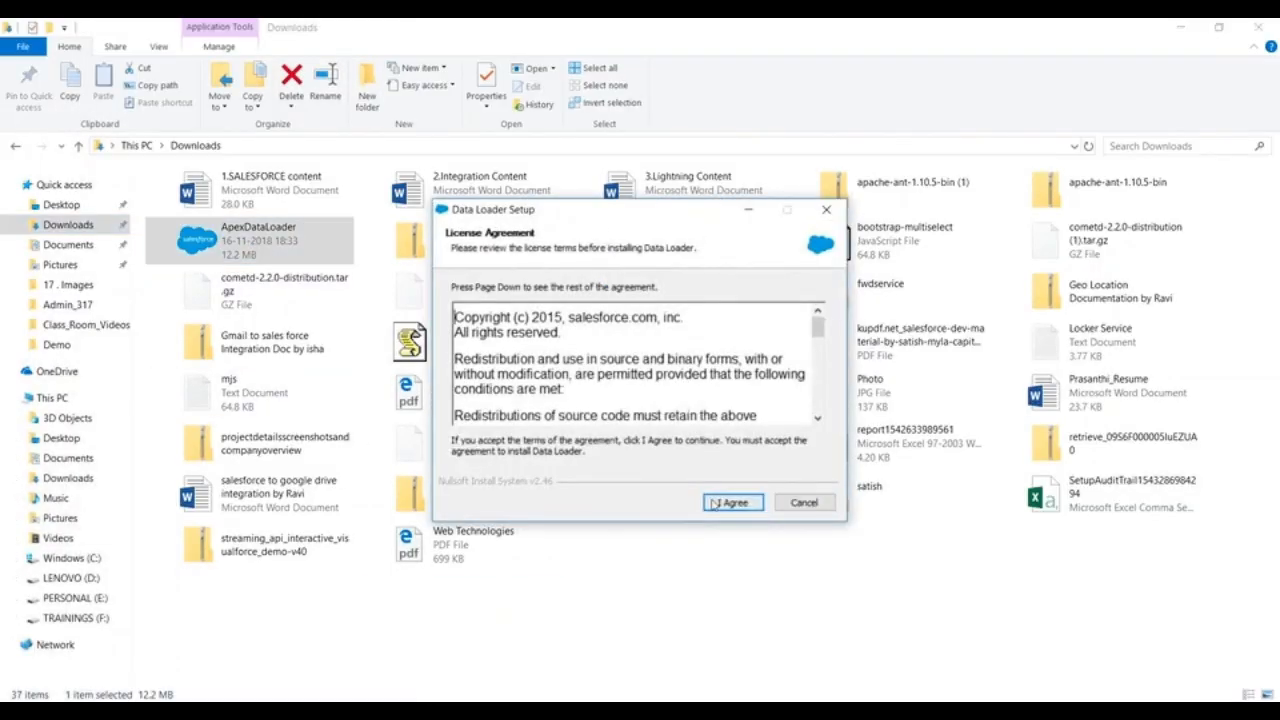
{"action": "left_click", "coordinate": [716, 504]}
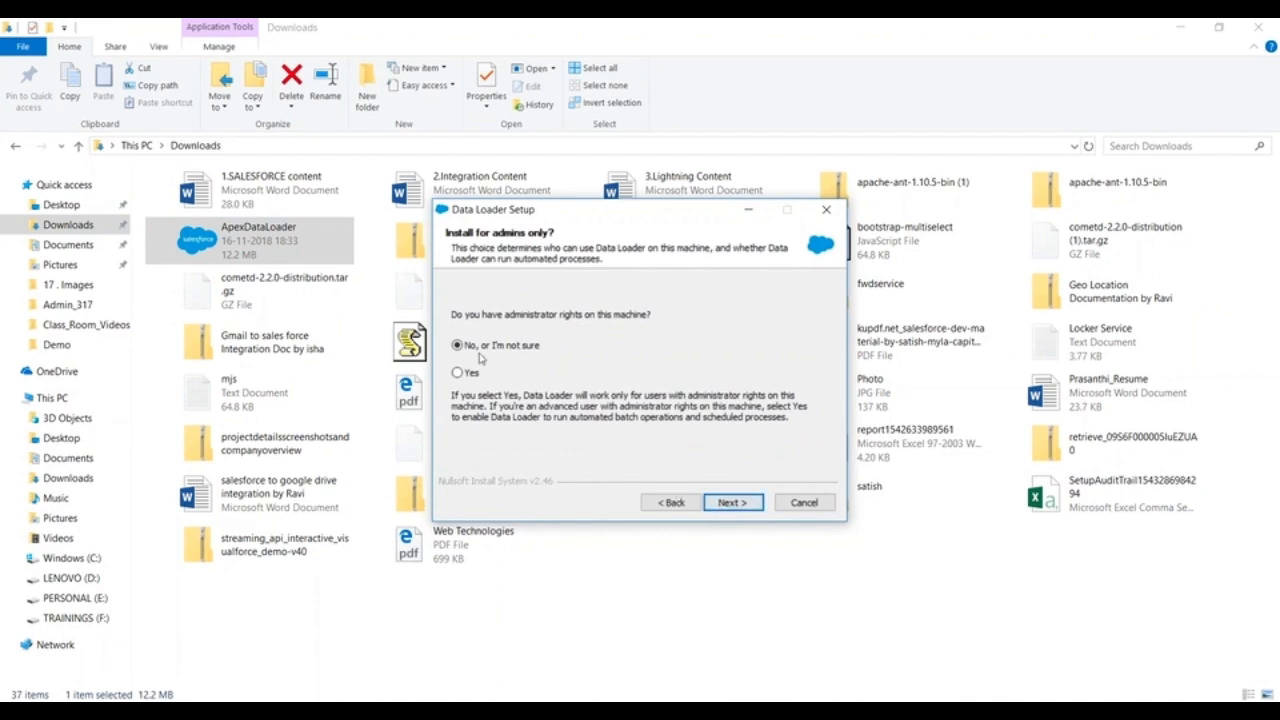
{"action": "left_click", "coordinate": [457, 373]}
{"action": "left_click", "coordinate": [729, 502]}
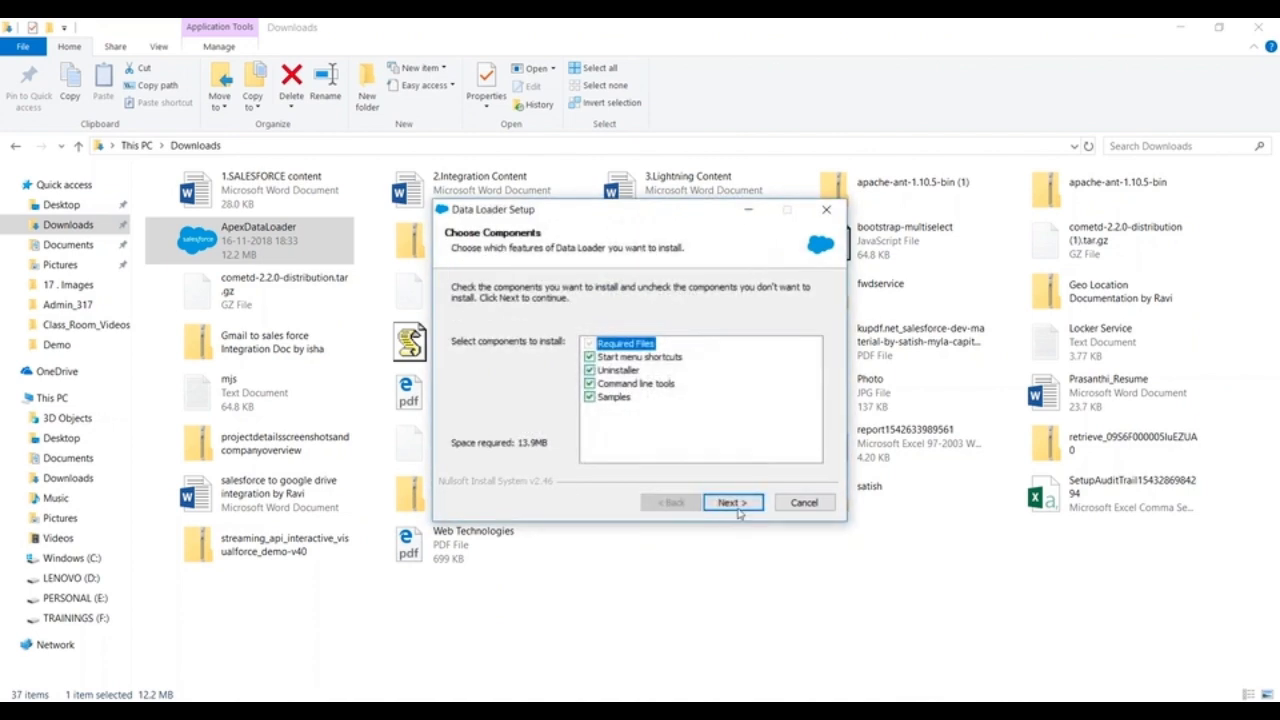
Step: Install Data Loader with all components, finish the setup with Run Data Loader enabled, and close the Downloads window
{"action": "left_click", "coordinate": [736, 507]}
{"action": "left_click", "coordinate": [739, 507]}
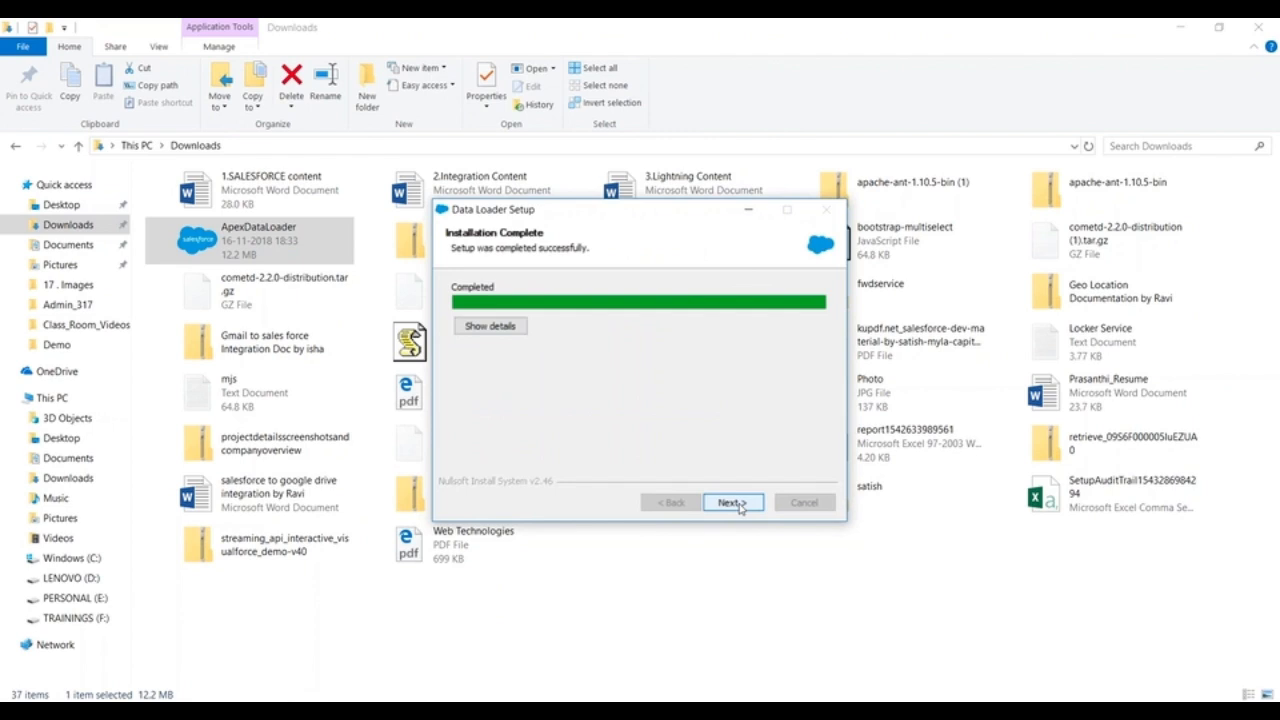
{"action": "left_click", "coordinate": [733, 503]}
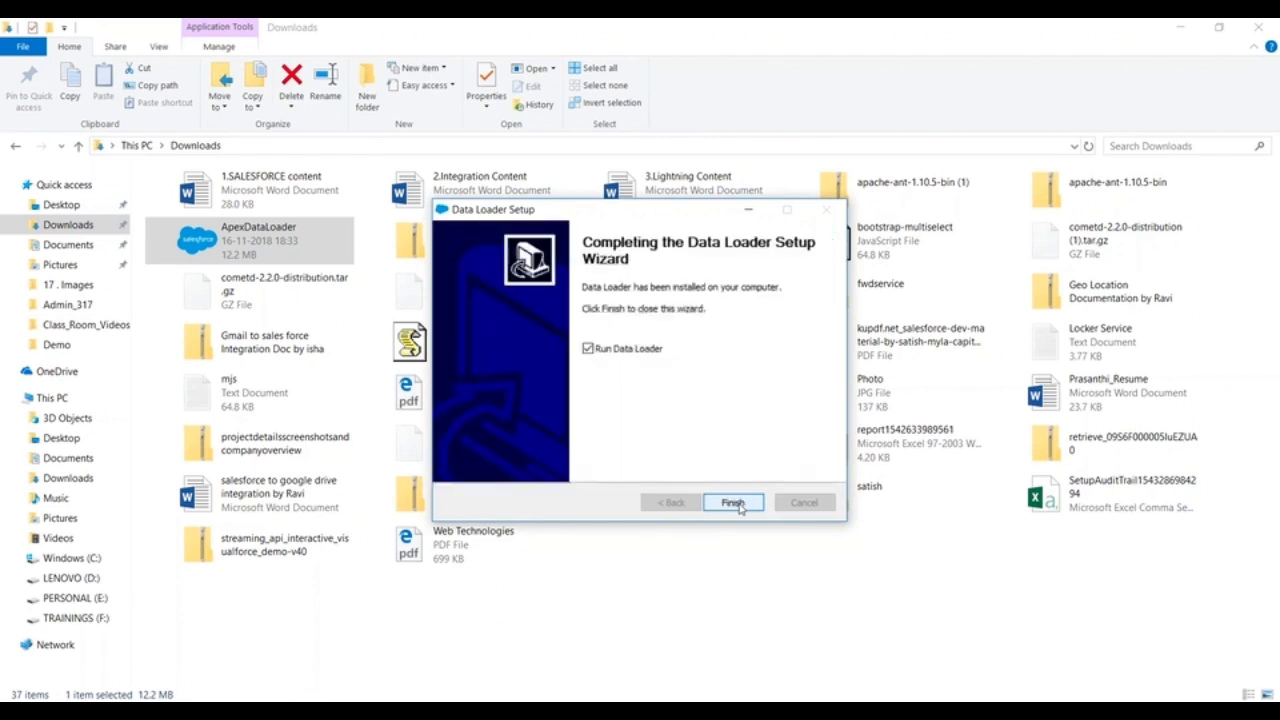
{"action": "left_click", "coordinate": [734, 503]}
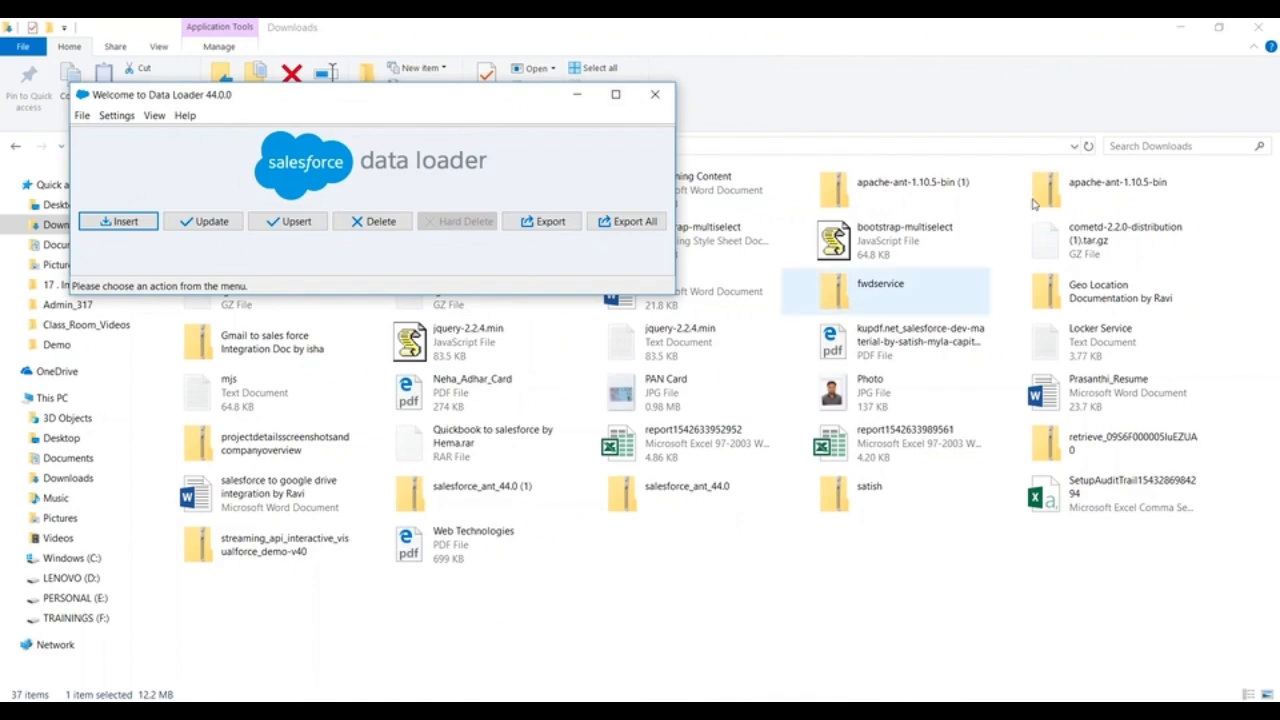
{"action": "left_click", "coordinate": [1262, 25]}
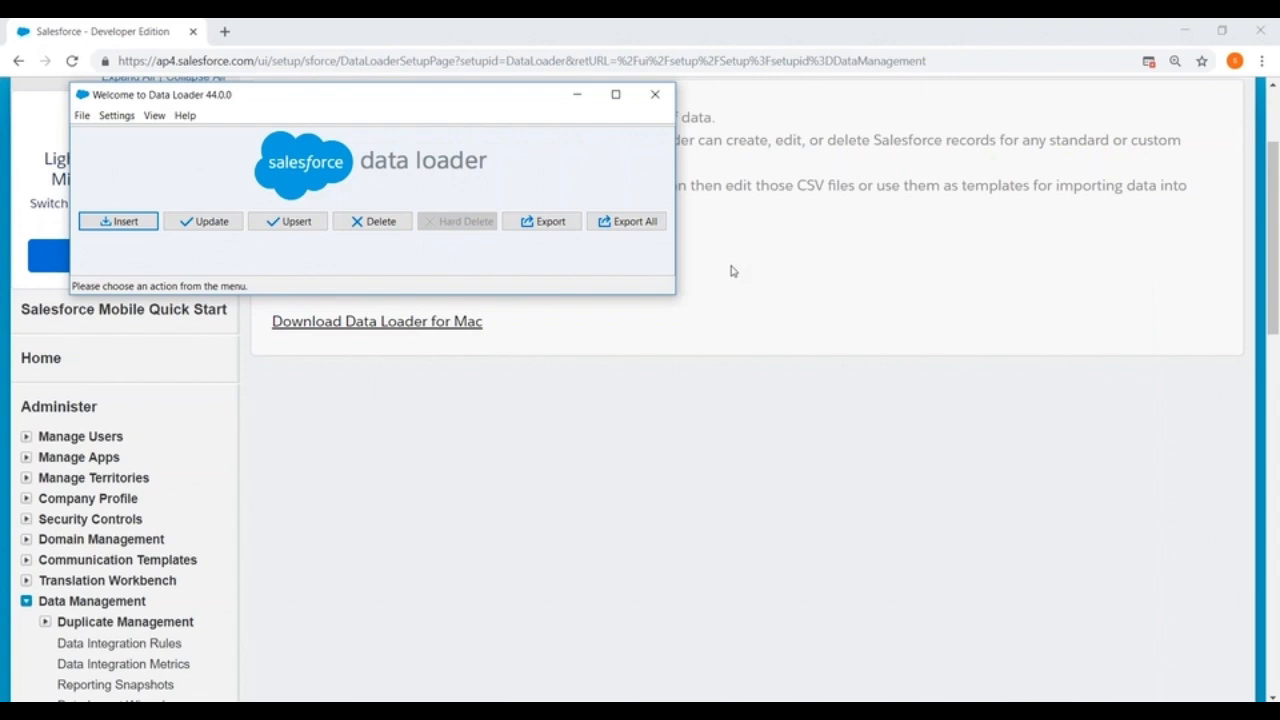
Step: Start an export with OAuth, set the environment to Production and open the Salesforce login form
{"action": "left_click", "coordinate": [541, 222]}
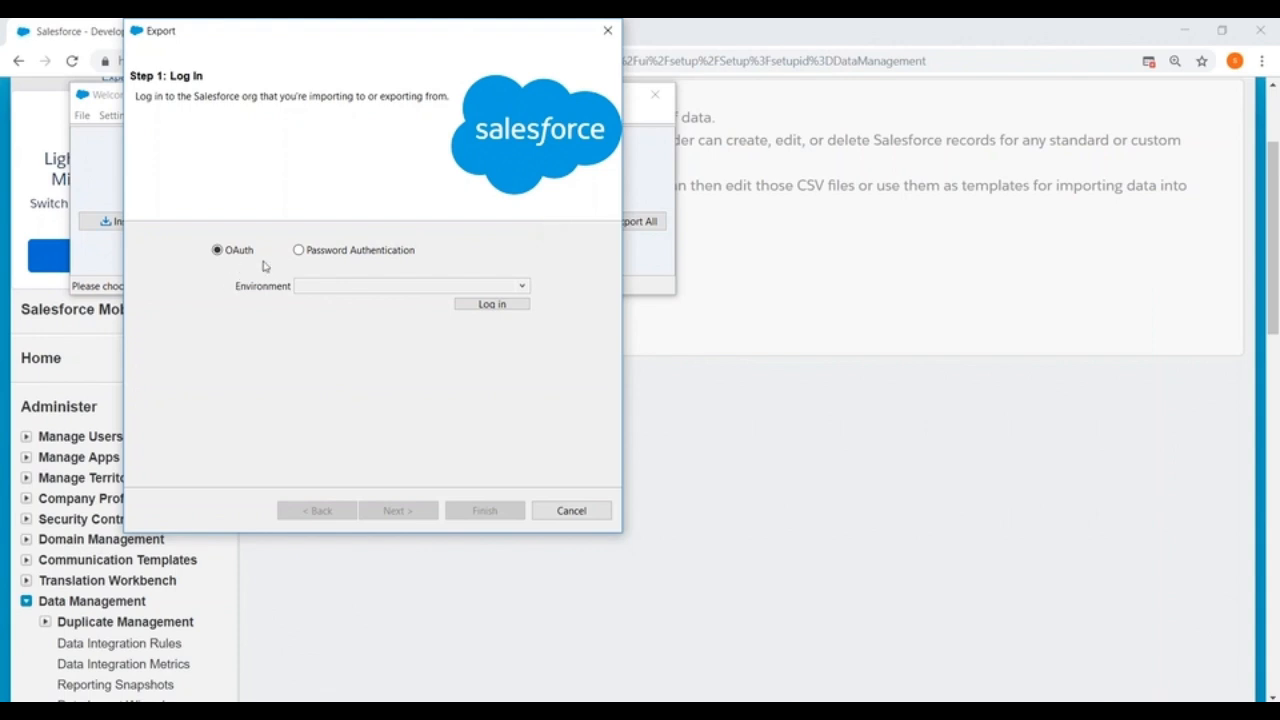
{"action": "left_click", "coordinate": [440, 287]}
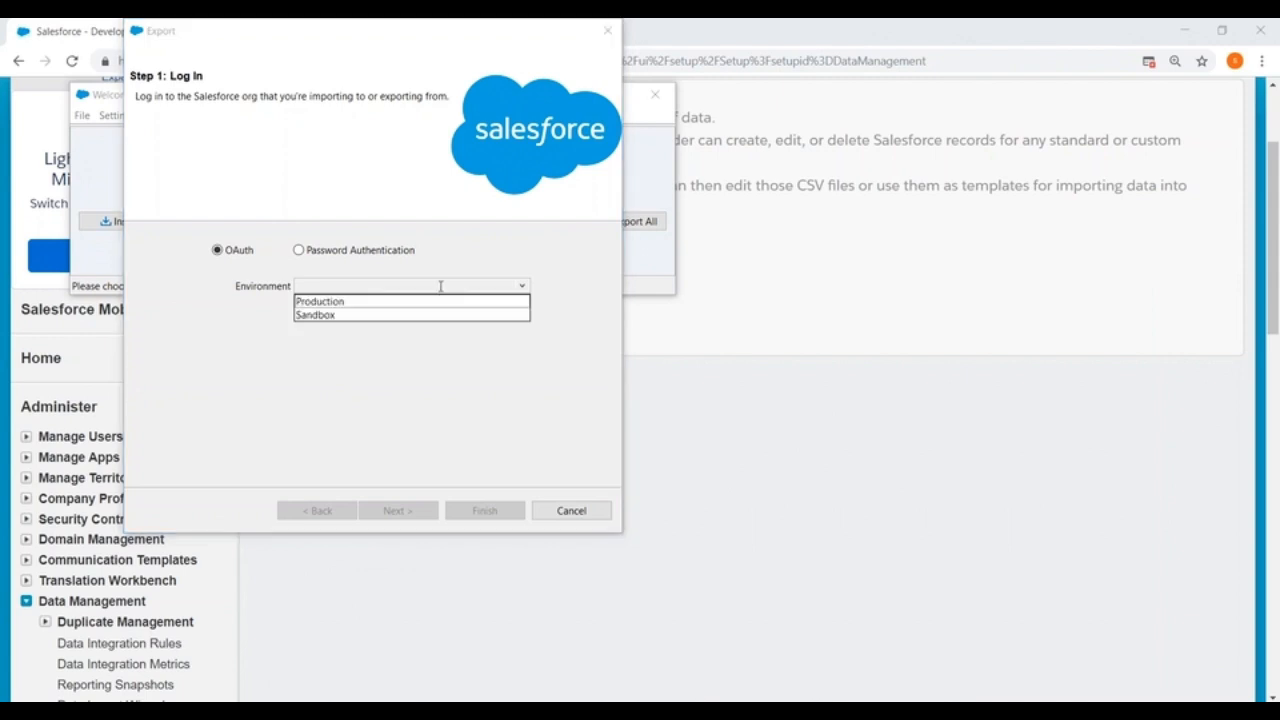
{"action": "left_click", "coordinate": [330, 302]}
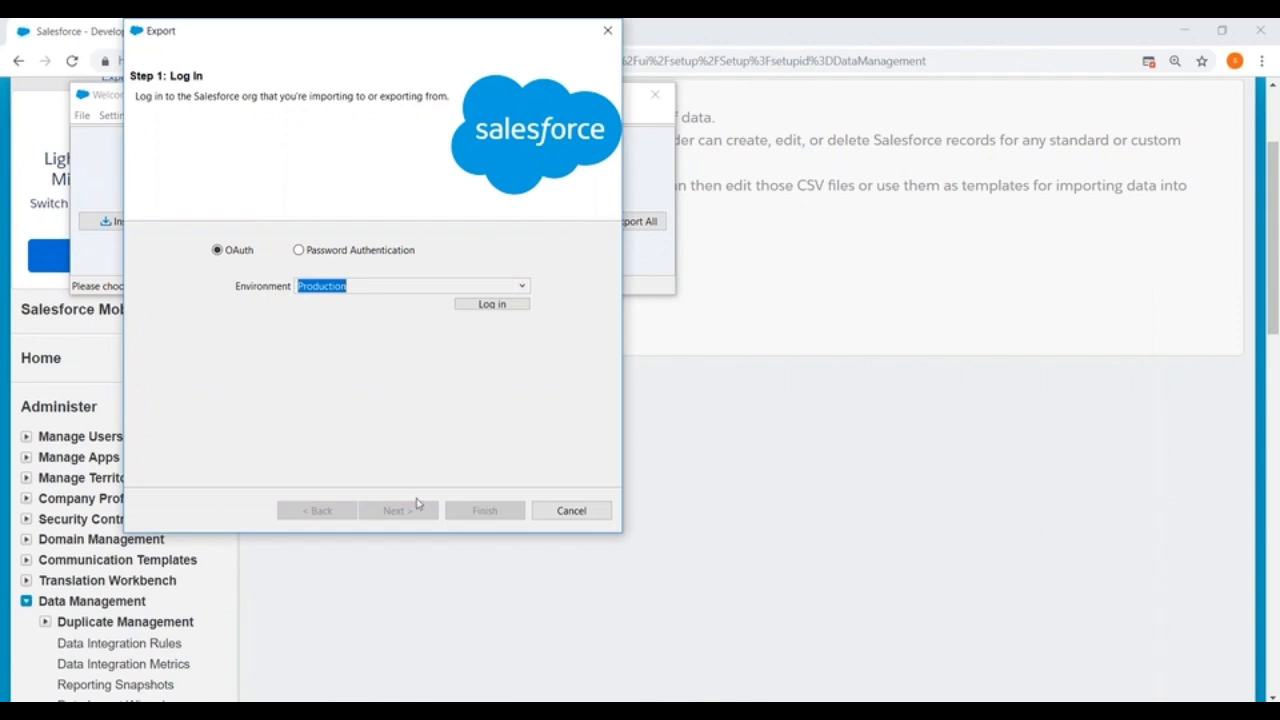
{"action": "left_click", "coordinate": [491, 304]}
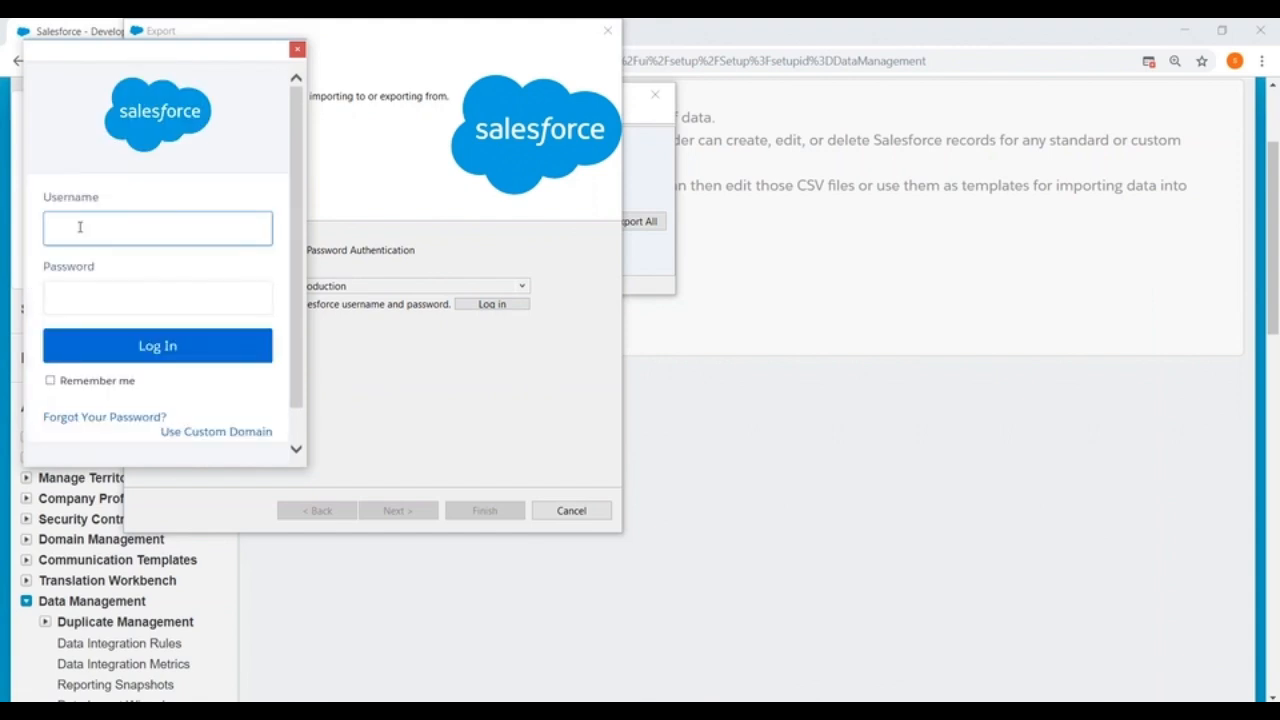
Step: Enter the account username and password in the Salesforce login form and log in
{"action": "key", "text": "Tab"}
{"action": "type", "text": "••••••••••"}
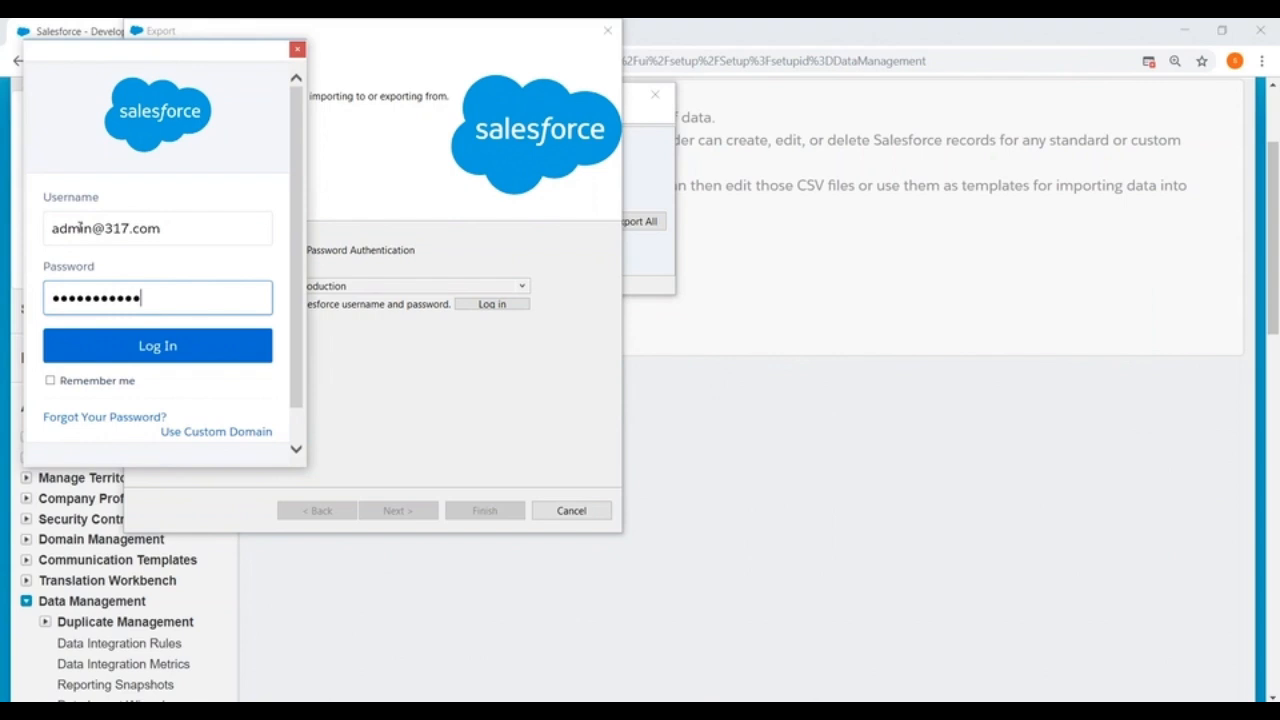
{"action": "left_click", "coordinate": [121, 354]}
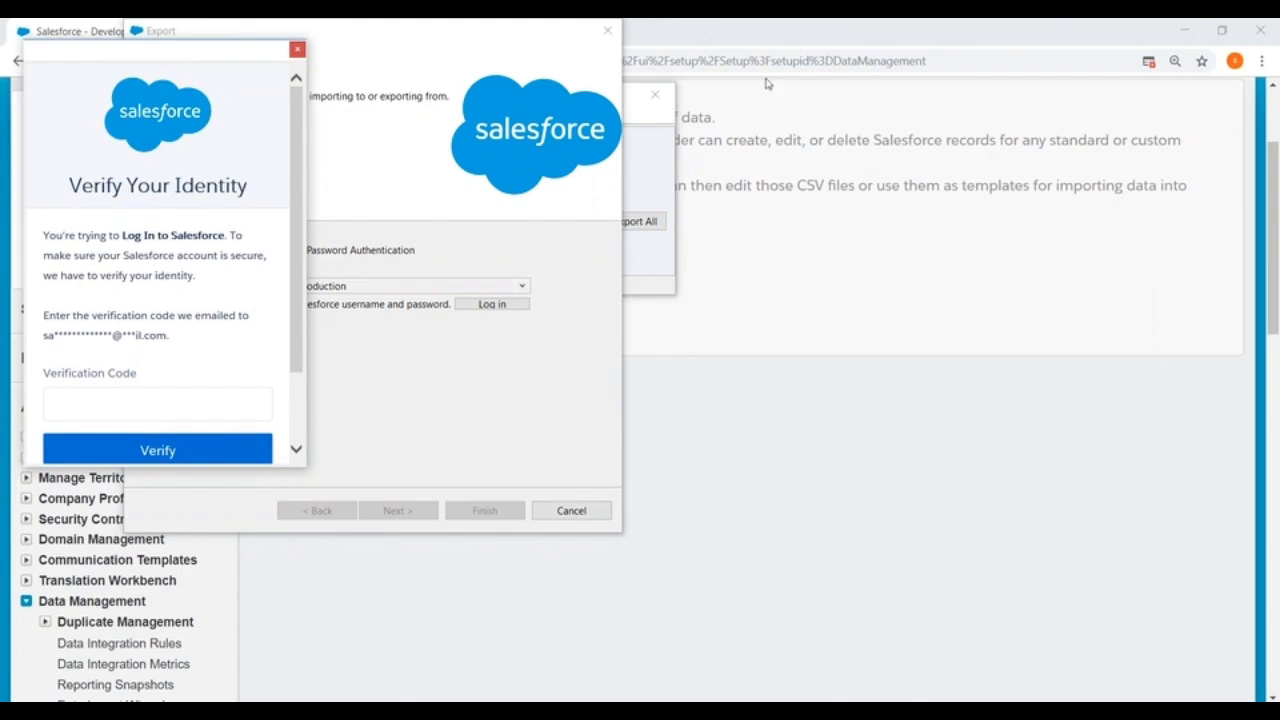
Step: Shift the verification window aside, then open Gmail in a new Chrome tab and switch to the account receiving the verification email
{"action": "left_click_drag", "start_coordinate": [216, 49], "coordinate": [376, 175]}
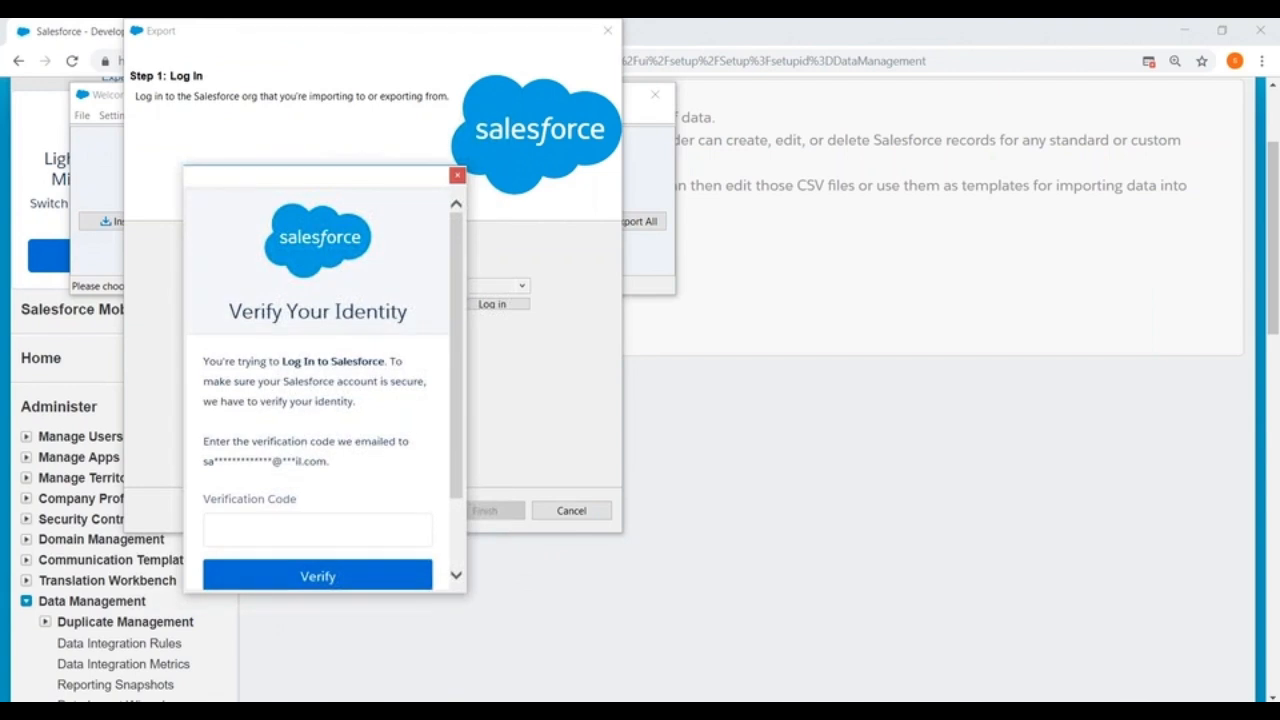
{"action": "key", "text": "alt+Tab"}
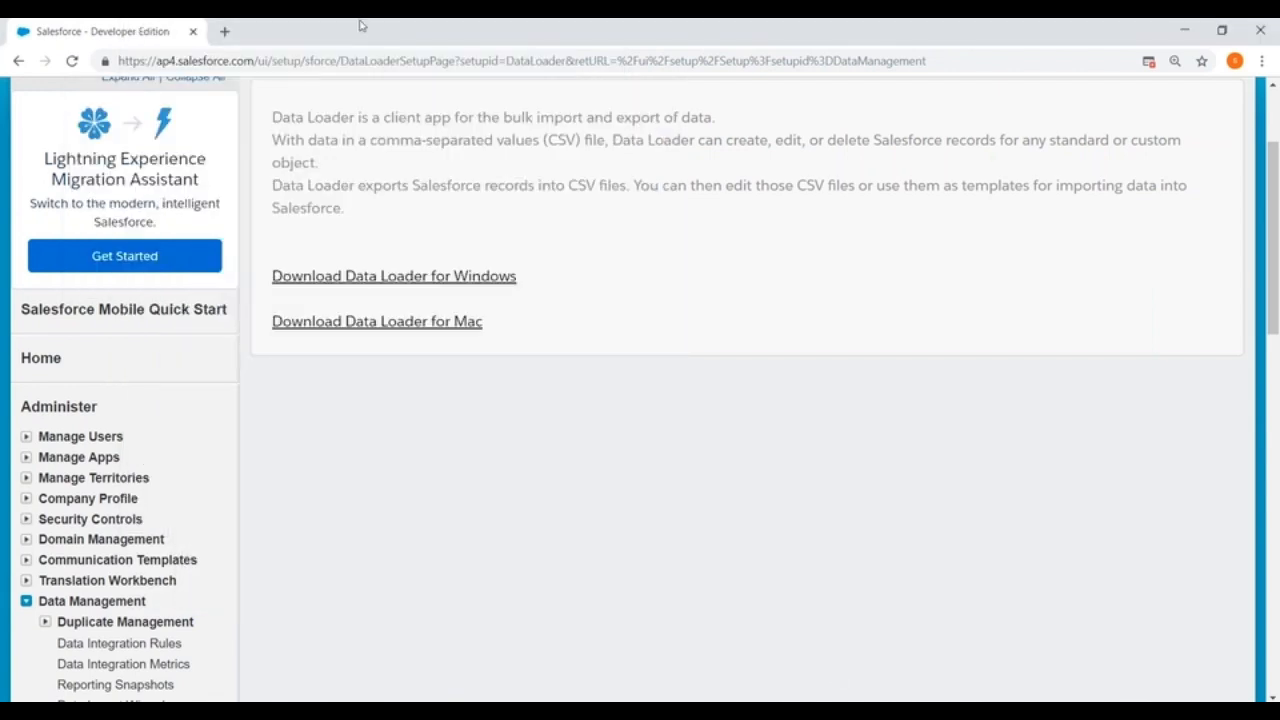
{"action": "left_click", "coordinate": [224, 31]}
{"action": "type", "text": "gmail"}
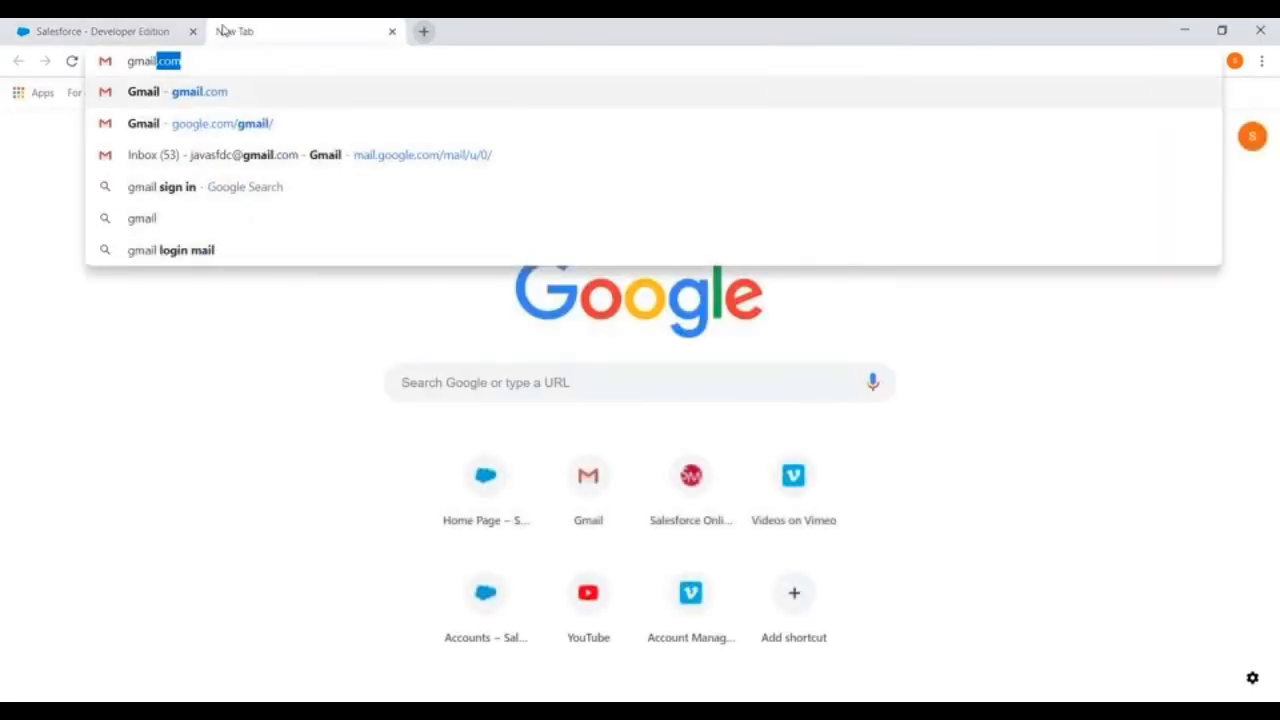
{"action": "key", "text": "Return"}
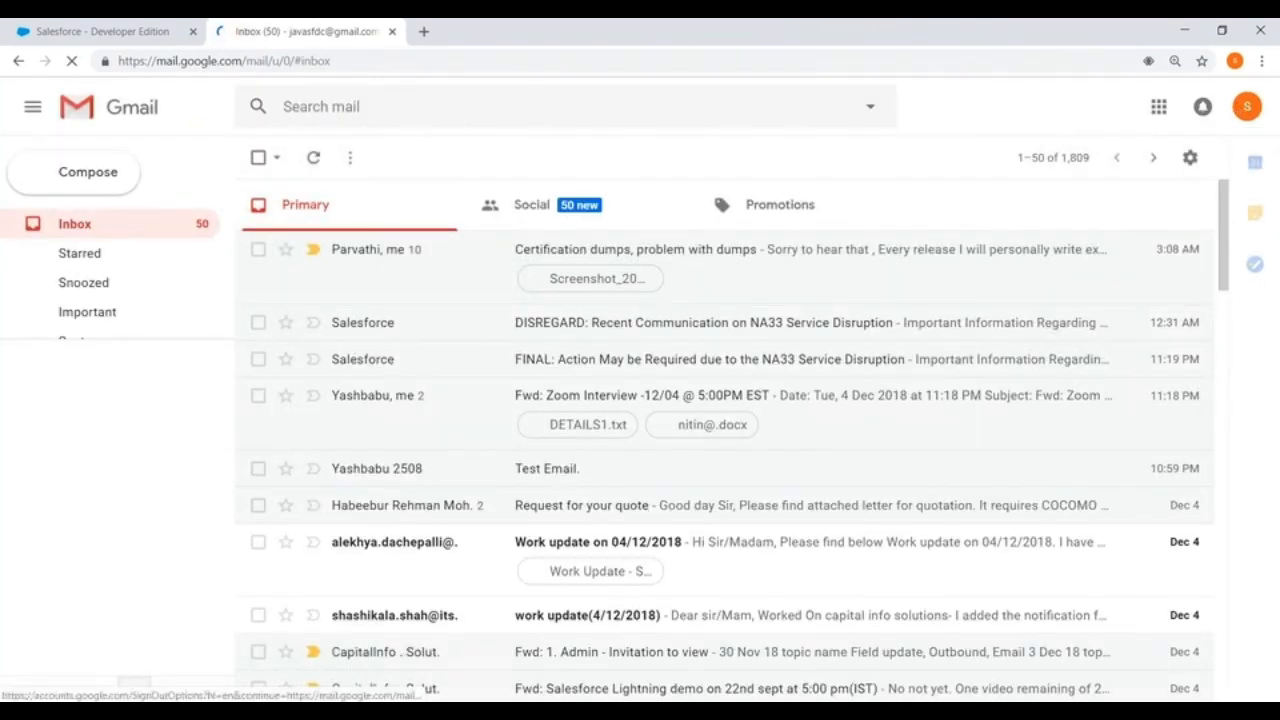
{"action": "left_click", "coordinate": [1240, 105]}
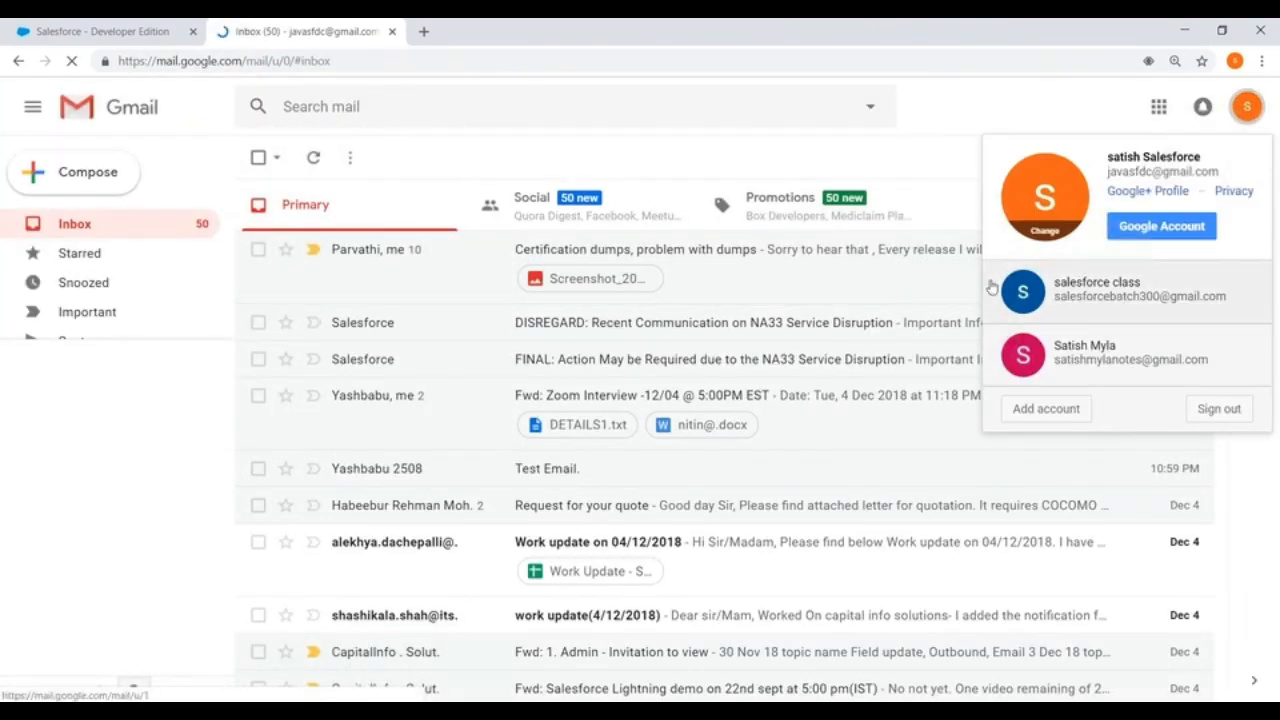
{"action": "left_click", "coordinate": [1072, 359]}
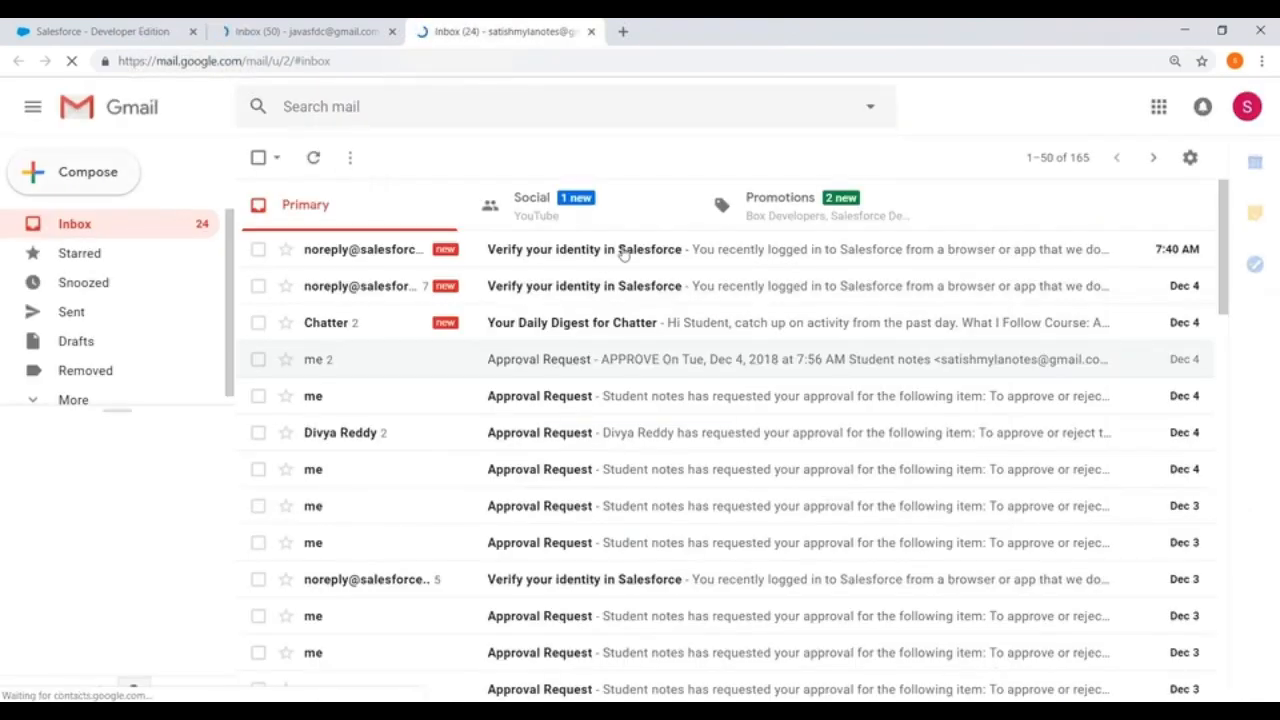
Step: Copy the verification code from the newest Salesforce identity email into the Verification Code field of Data Loader's login window
{"action": "left_click", "coordinate": [623, 252]}
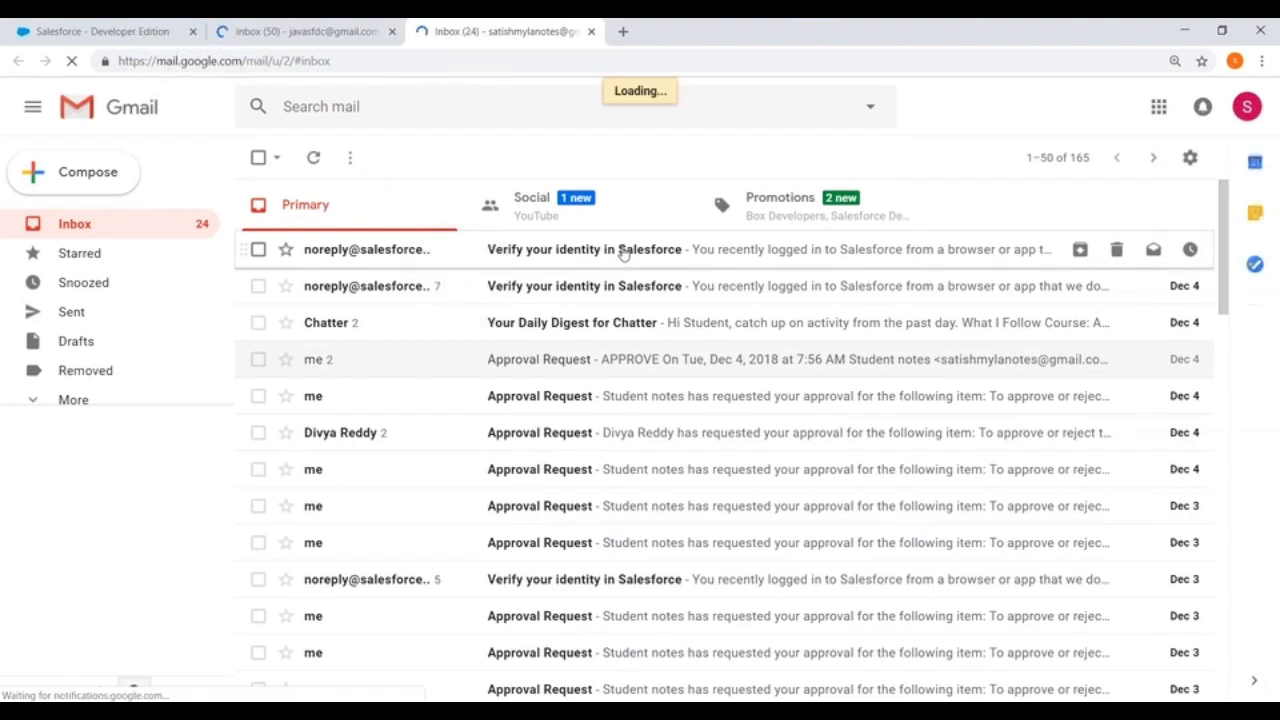
{"action": "double_click", "coordinate": [406, 441]}
{"action": "key", "text": "ctrl+c"}
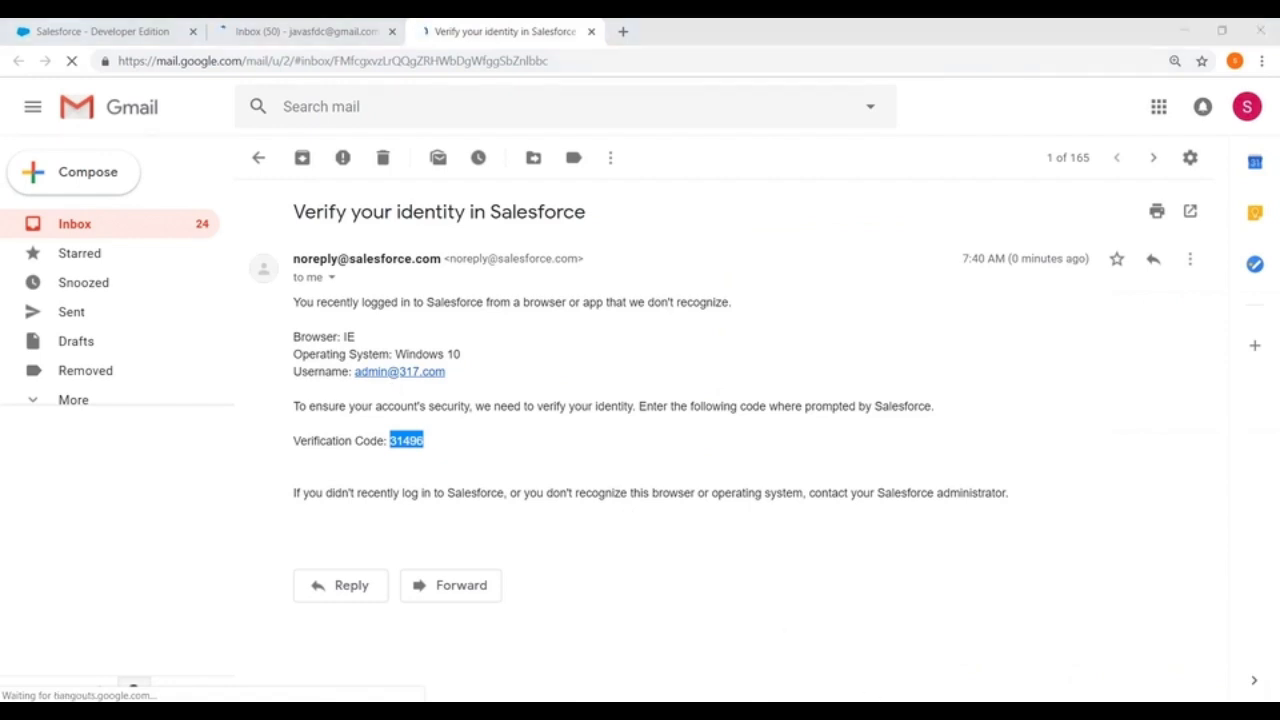
{"action": "key", "text": "alt+Tab"}
{"action": "left_click", "coordinate": [263, 528]}
{"action": "key", "text": "ctrl+v"}
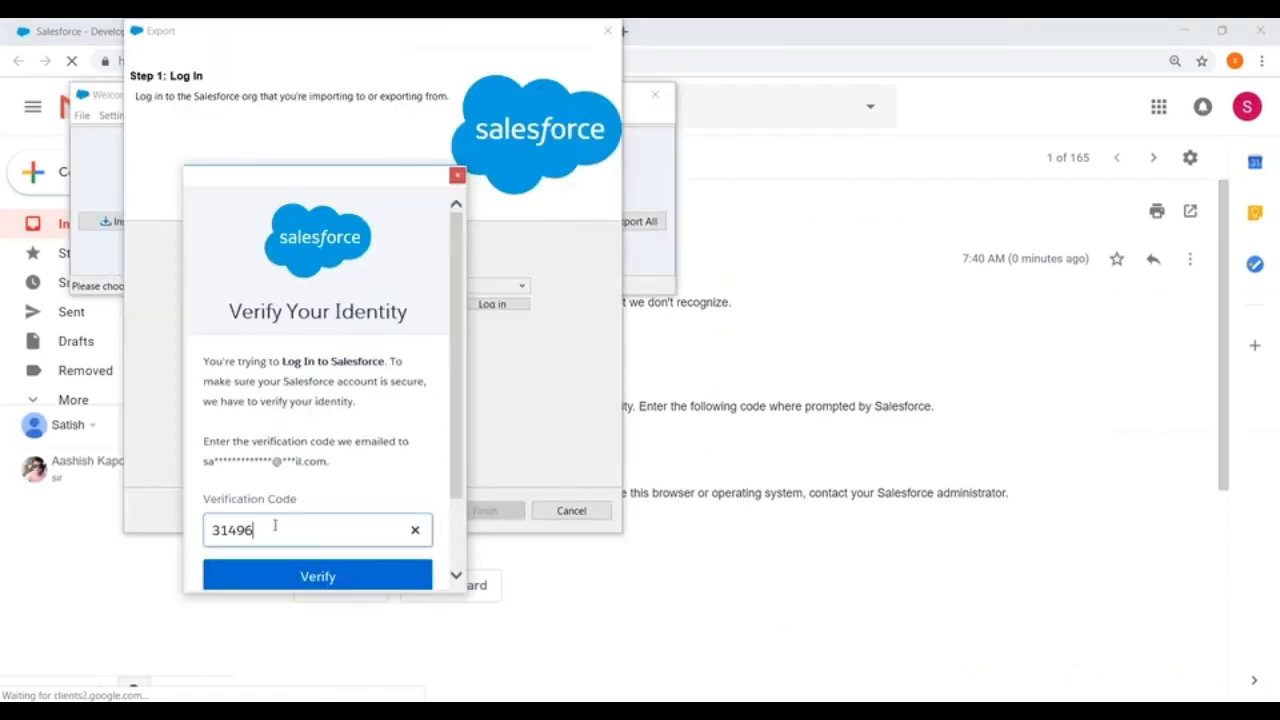
Step: Verify the identity, allow access for Dataloader Partner and continue to the Select Data Objects step of the export
{"action": "left_click", "coordinate": [282, 583]}
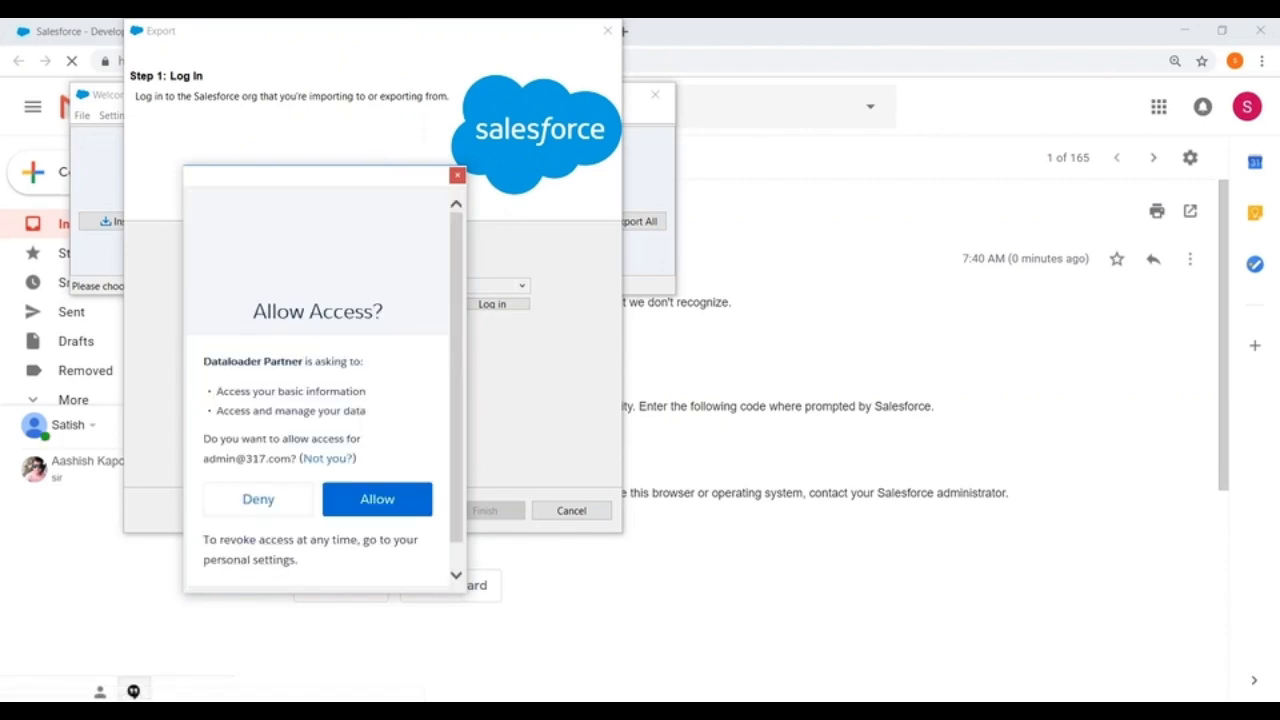
{"action": "left_click", "coordinate": [372, 500]}
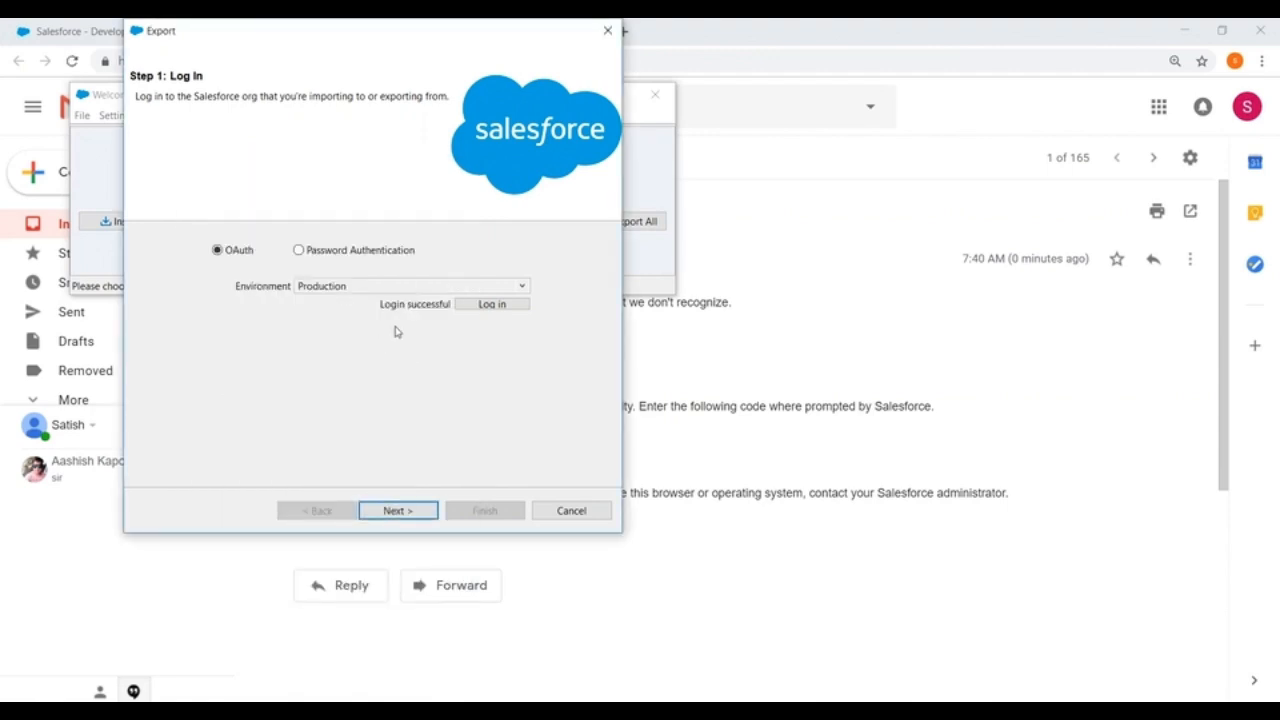
{"action": "left_click", "coordinate": [400, 508]}
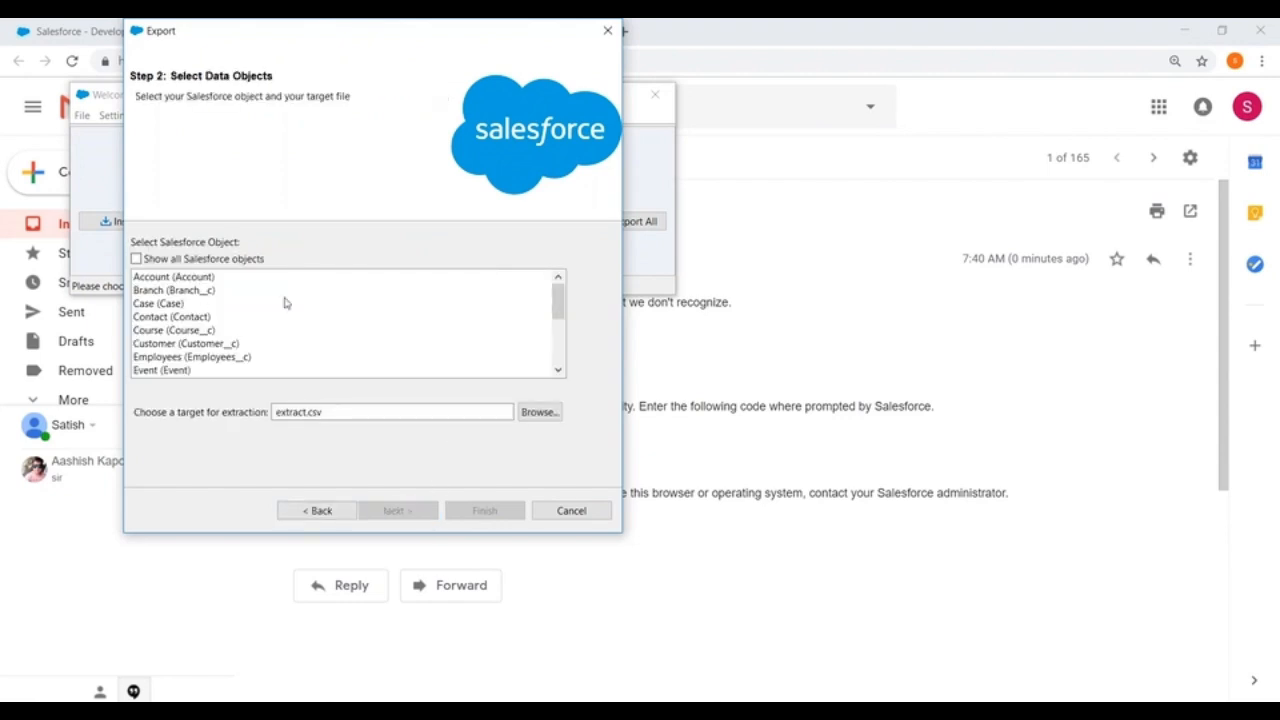
Step: Close the Export wizard, log out of Salesforce in Data Loader and close the application
{"action": "left_click", "coordinate": [610, 31]}
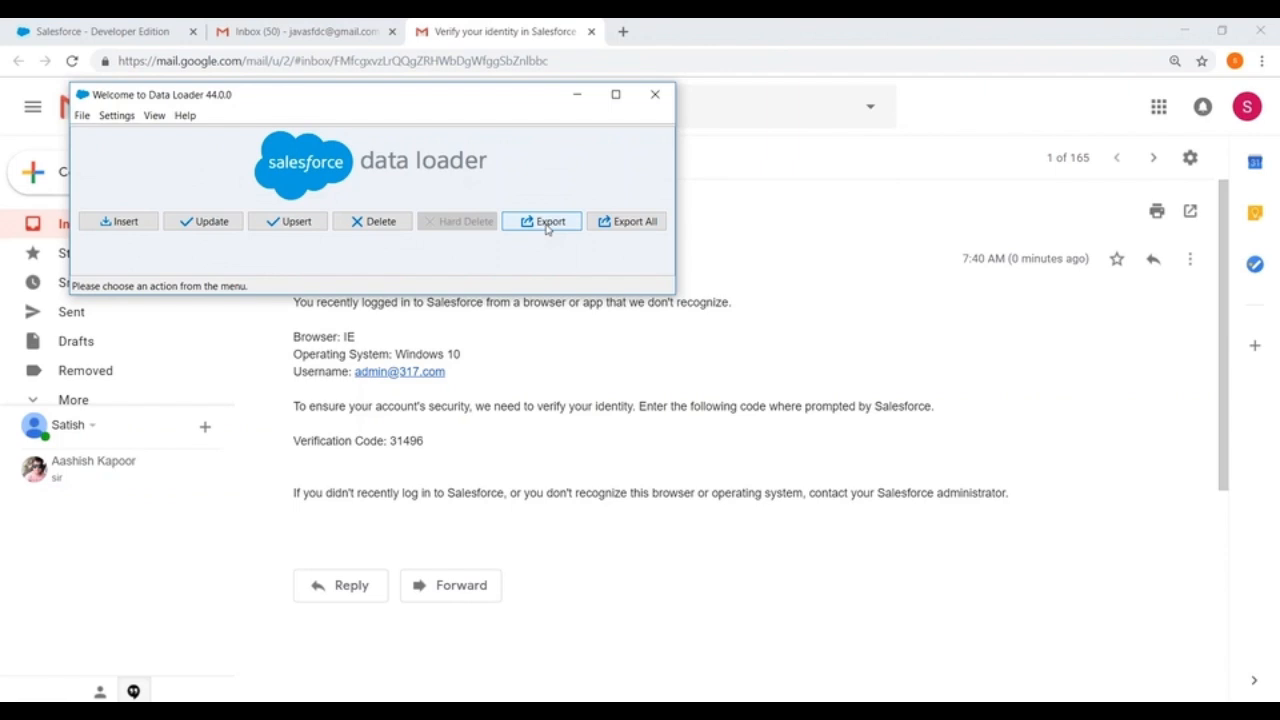
{"action": "left_click", "coordinate": [82, 115]}
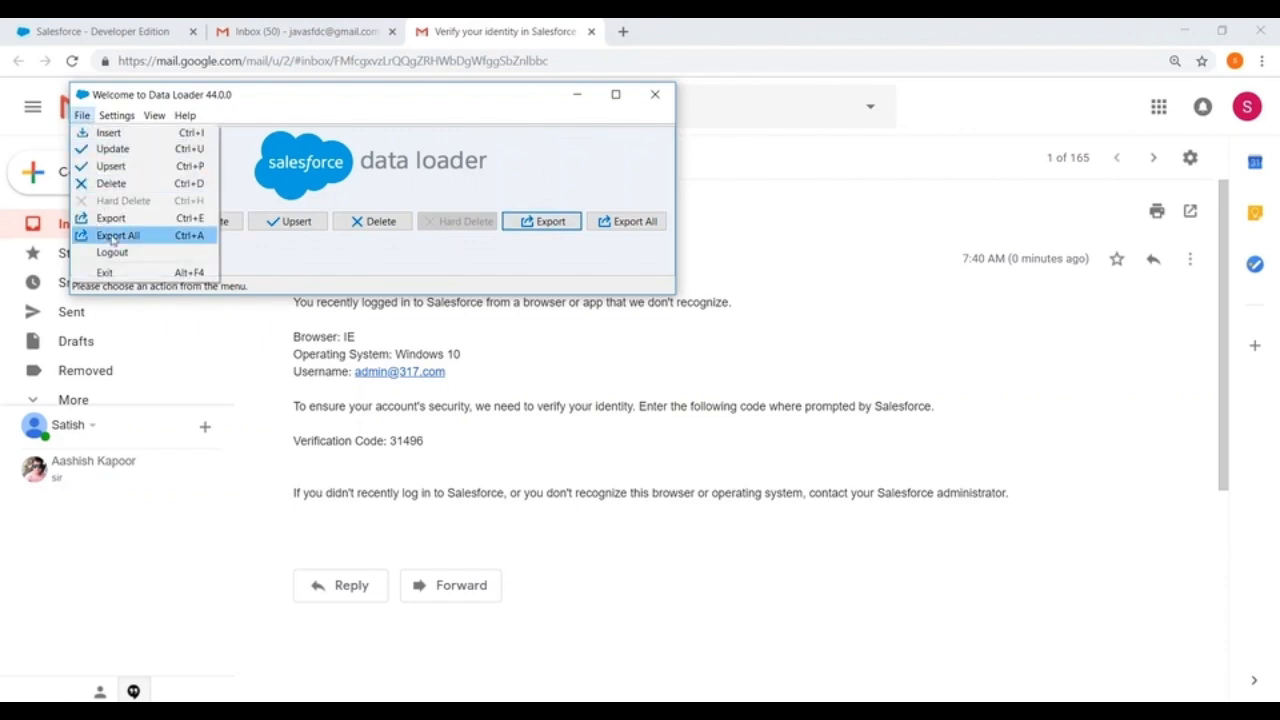
{"action": "left_click", "coordinate": [113, 250]}
{"action": "left_click", "coordinate": [87, 115]}
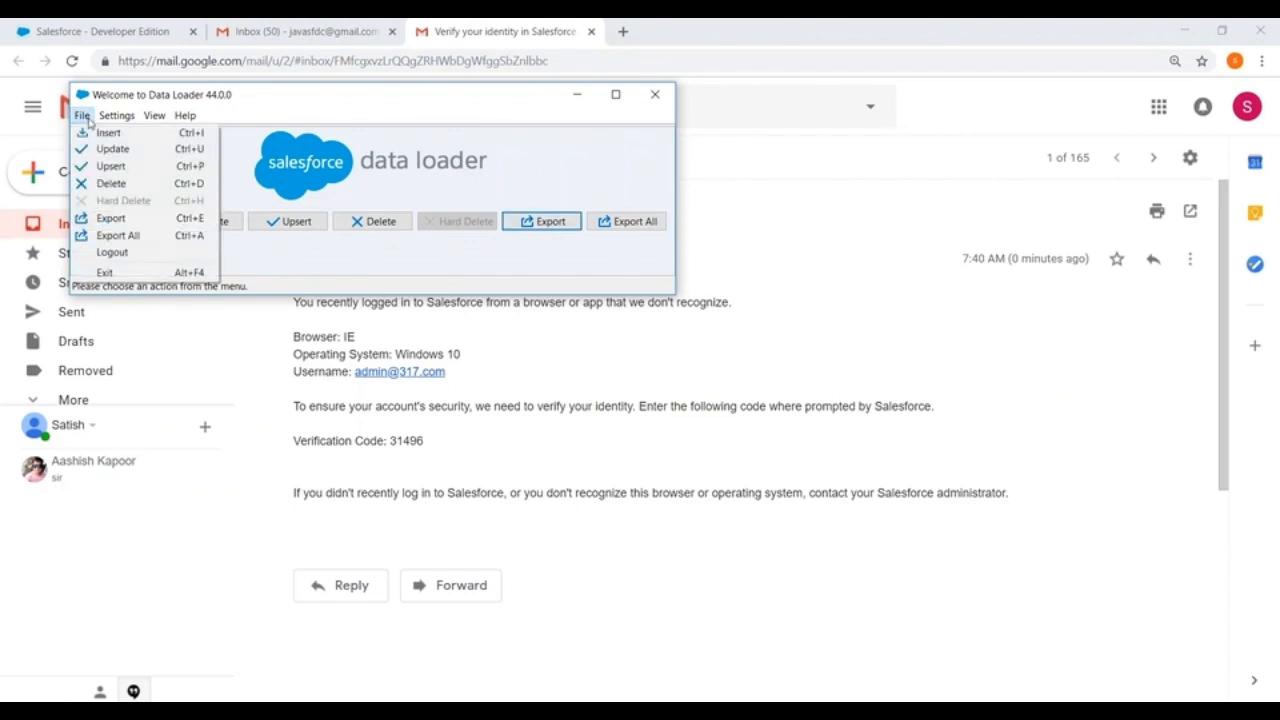
{"action": "left_click", "coordinate": [134, 251]}
{"action": "left_click", "coordinate": [655, 94]}
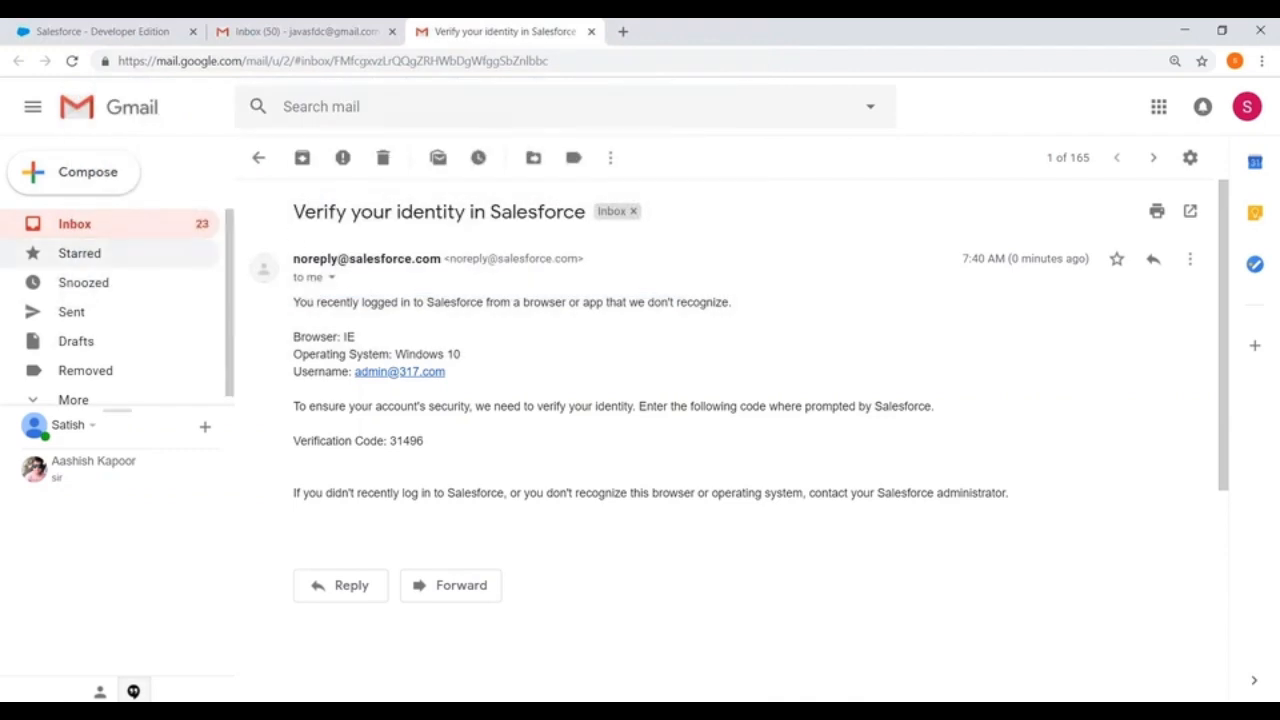
Step: Relaunch Data Loader through Windows search and start an export with Password Authentication as the login method
{"action": "left_click", "coordinate": [100, 715]}
{"action": "type", "text": "d"}
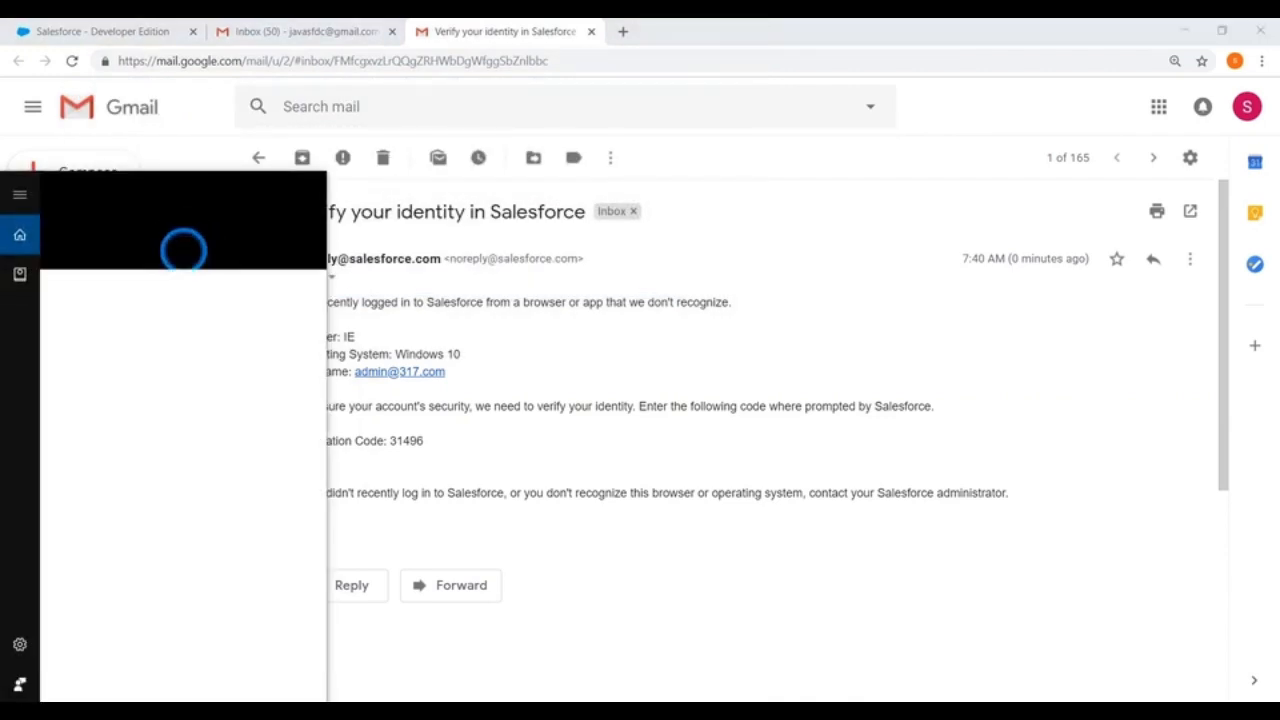
{"action": "type", "text": "ataloader"}
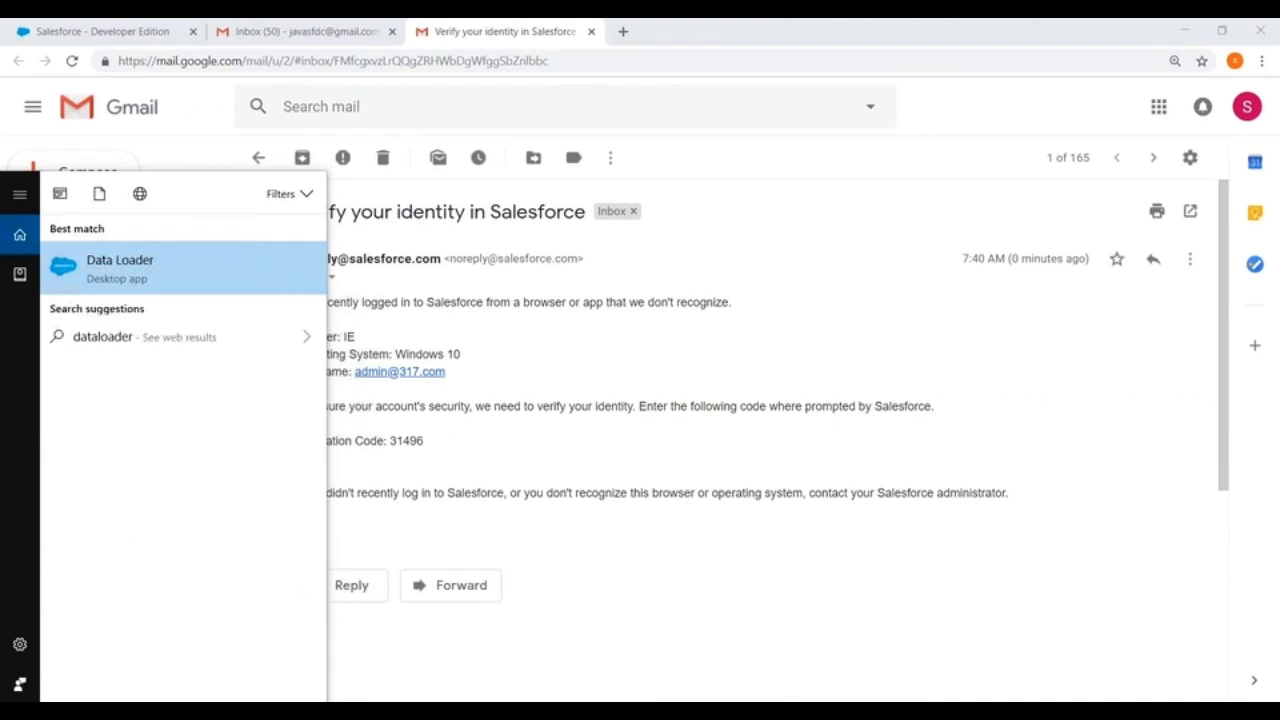
{"action": "key", "text": "Return"}
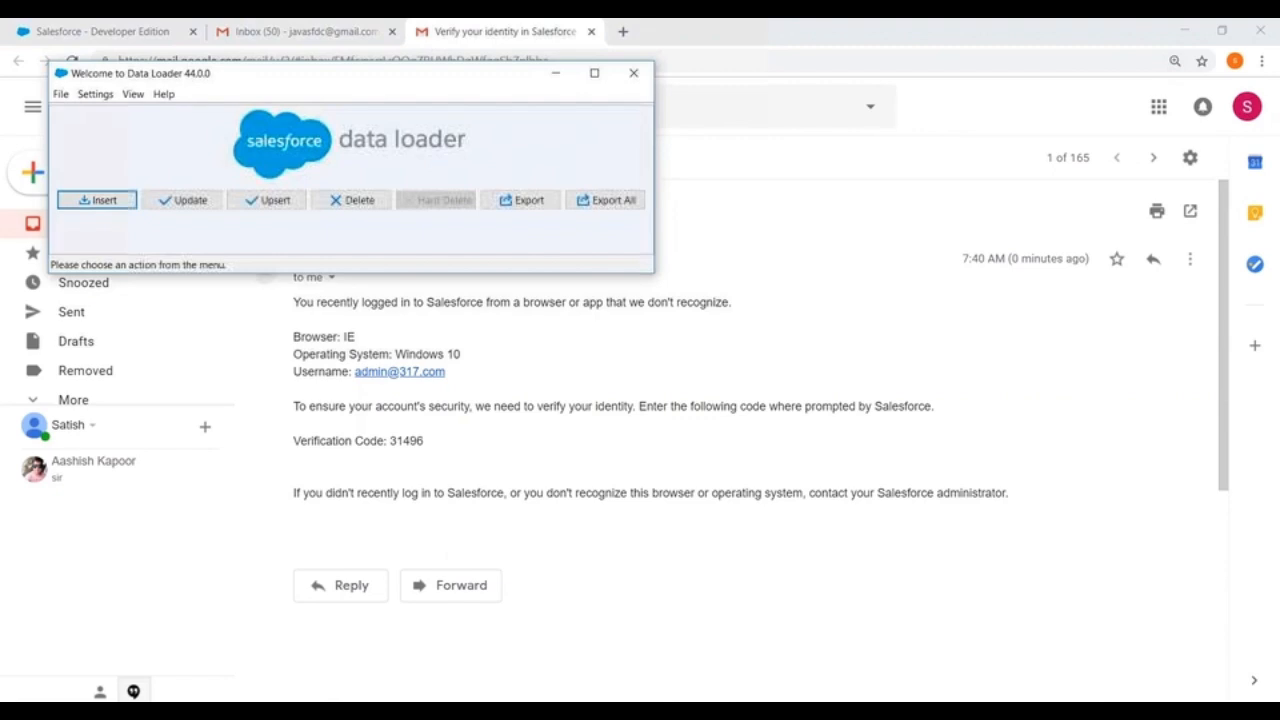
{"action": "left_click", "coordinate": [530, 203]}
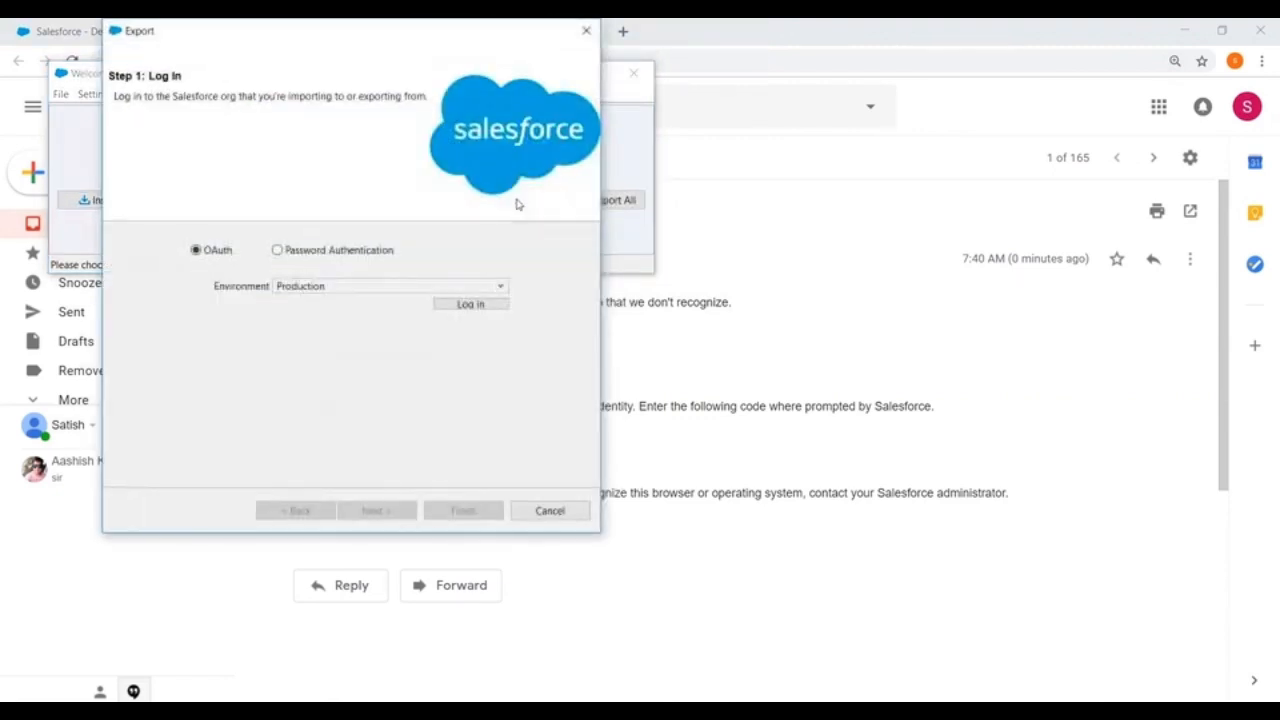
{"action": "left_click", "coordinate": [278, 252]}
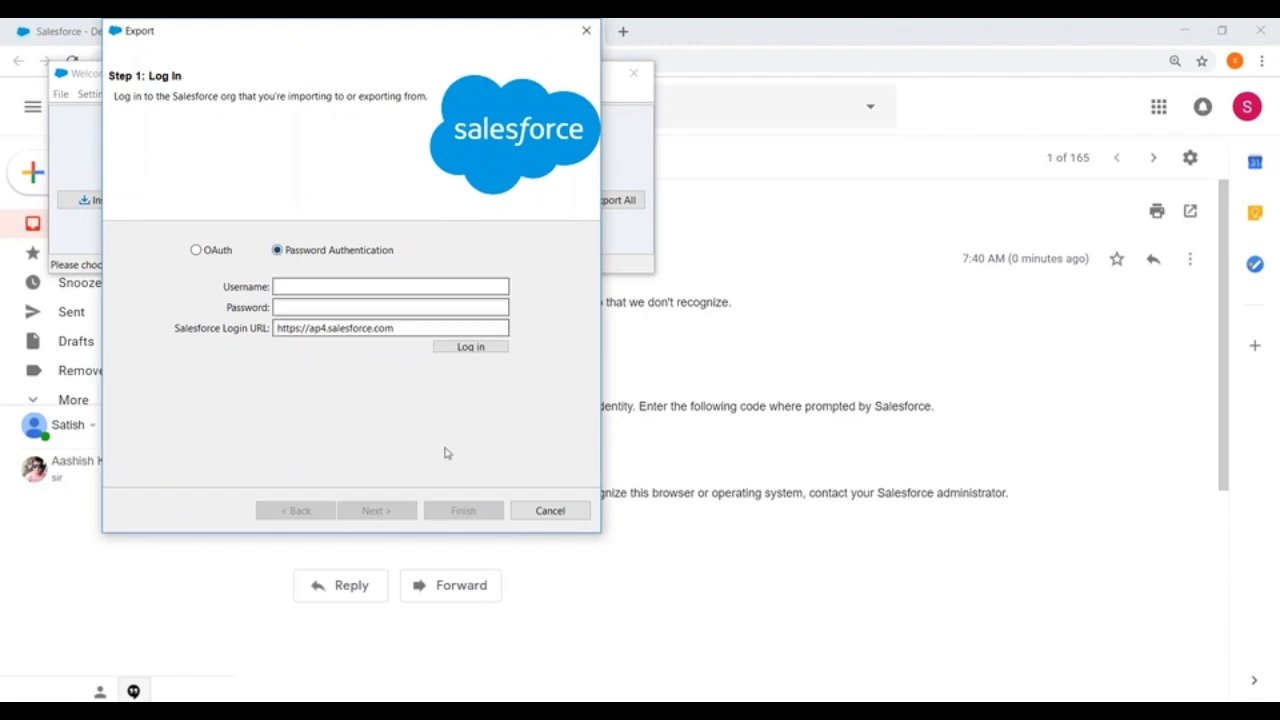
Step: Switch to the Salesforce page in Chrome, open My Settings and examine the Personal options
{"action": "key", "text": "alt+Tab"}
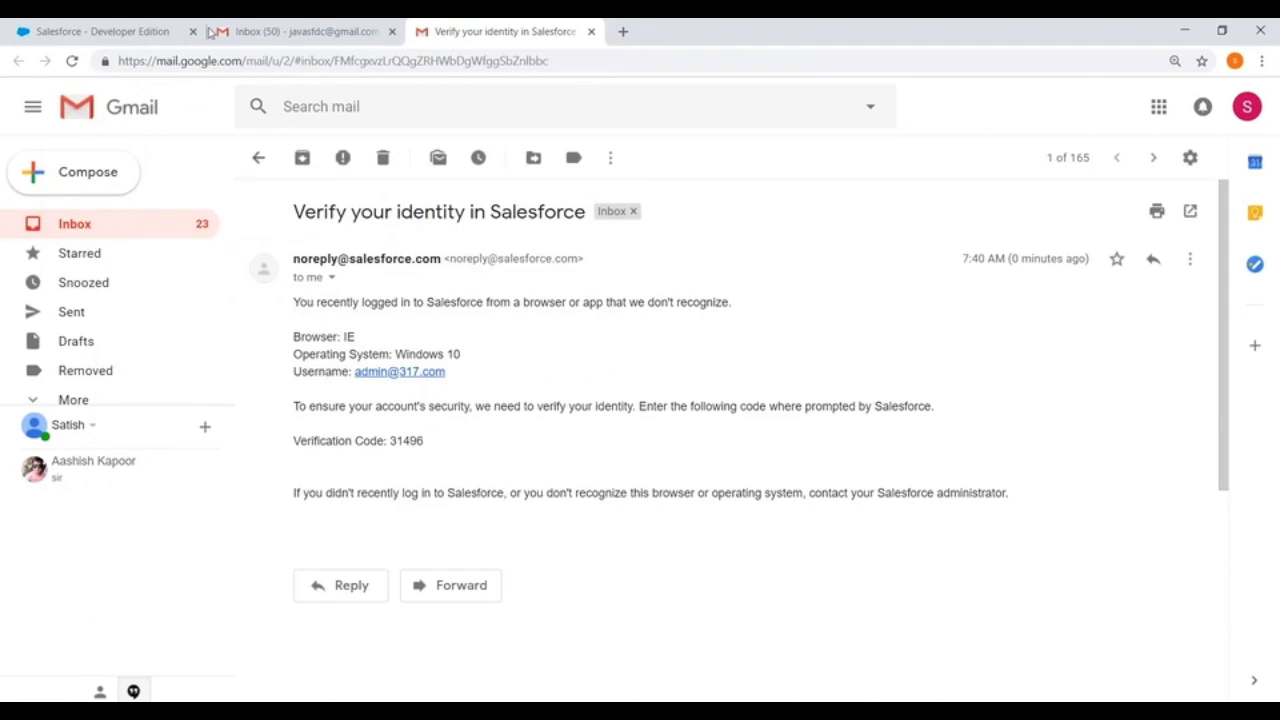
{"action": "left_click", "coordinate": [124, 28]}
{"action": "scroll", "coordinate": [549, 509], "scroll_direction": "up", "scroll_amount": 2}
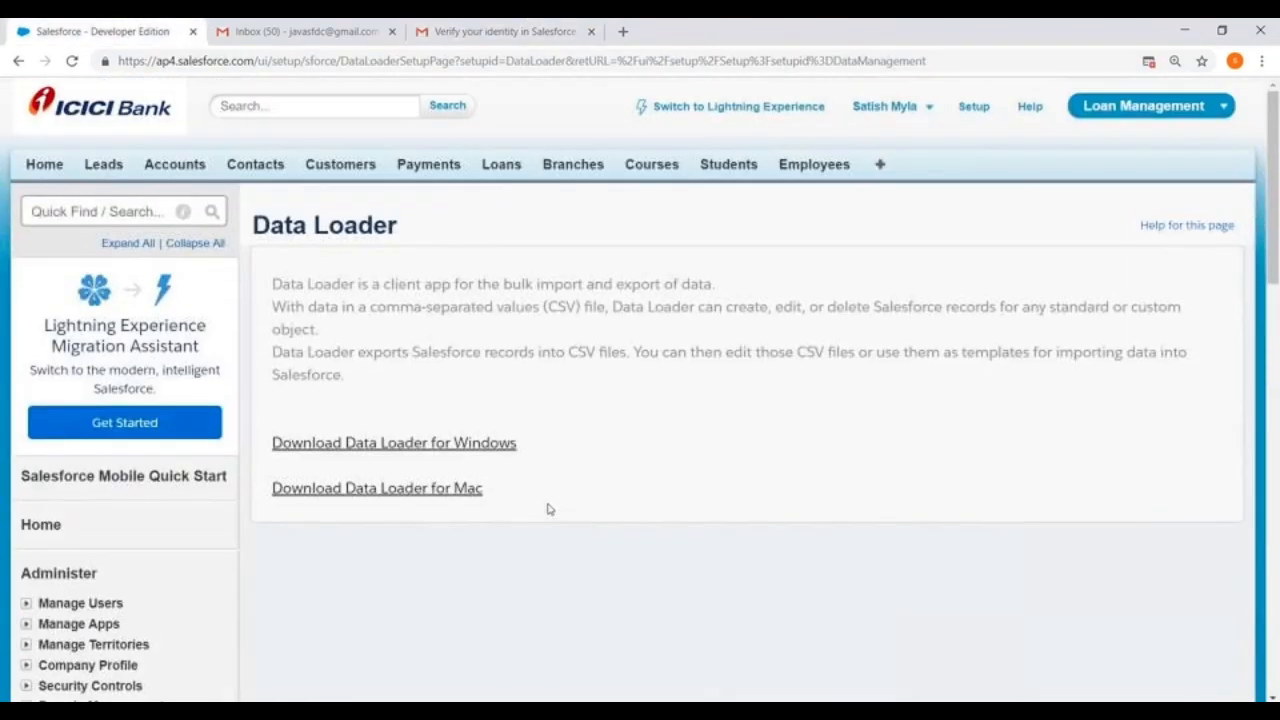
{"action": "left_click", "coordinate": [924, 108]}
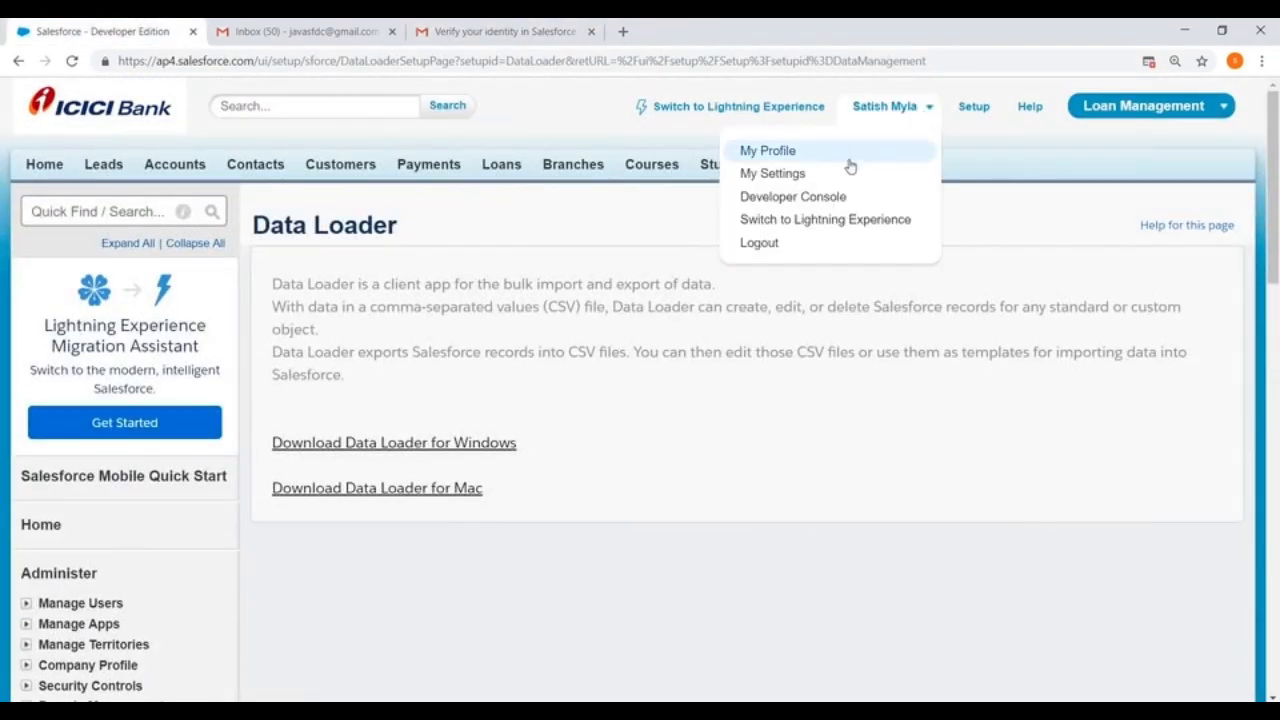
{"action": "left_click", "coordinate": [766, 176]}
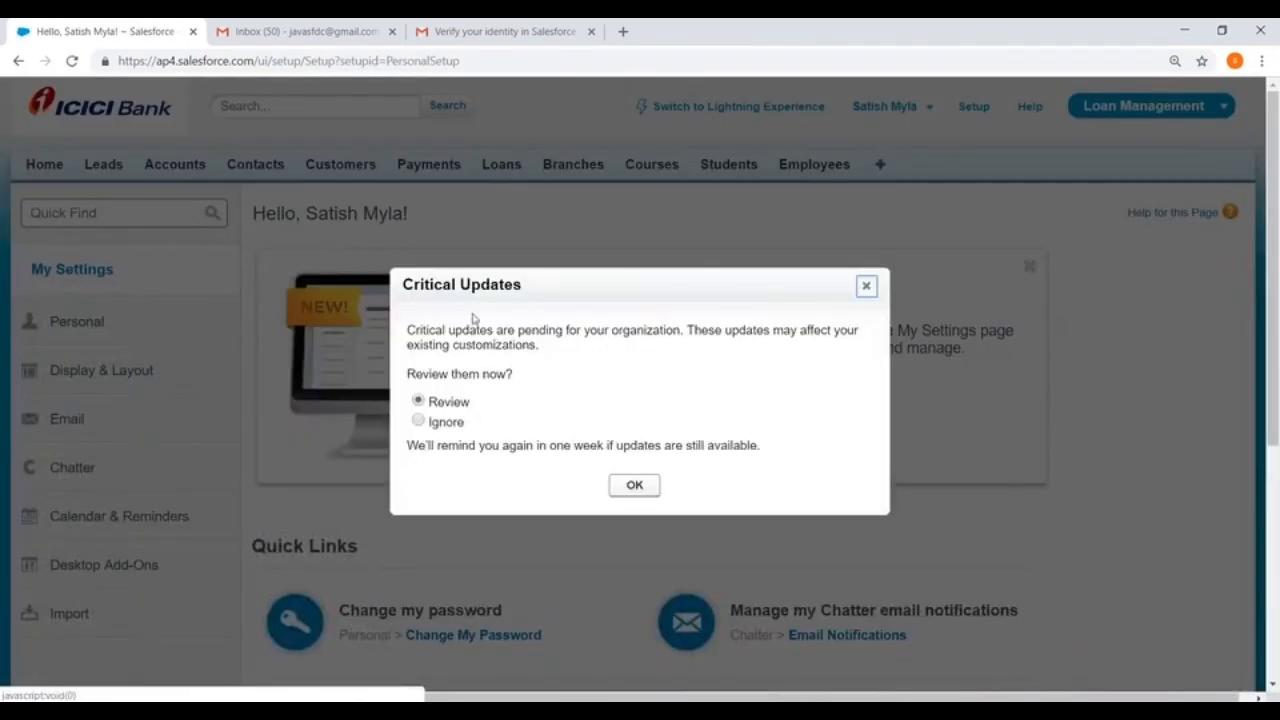
{"action": "left_click", "coordinate": [866, 286]}
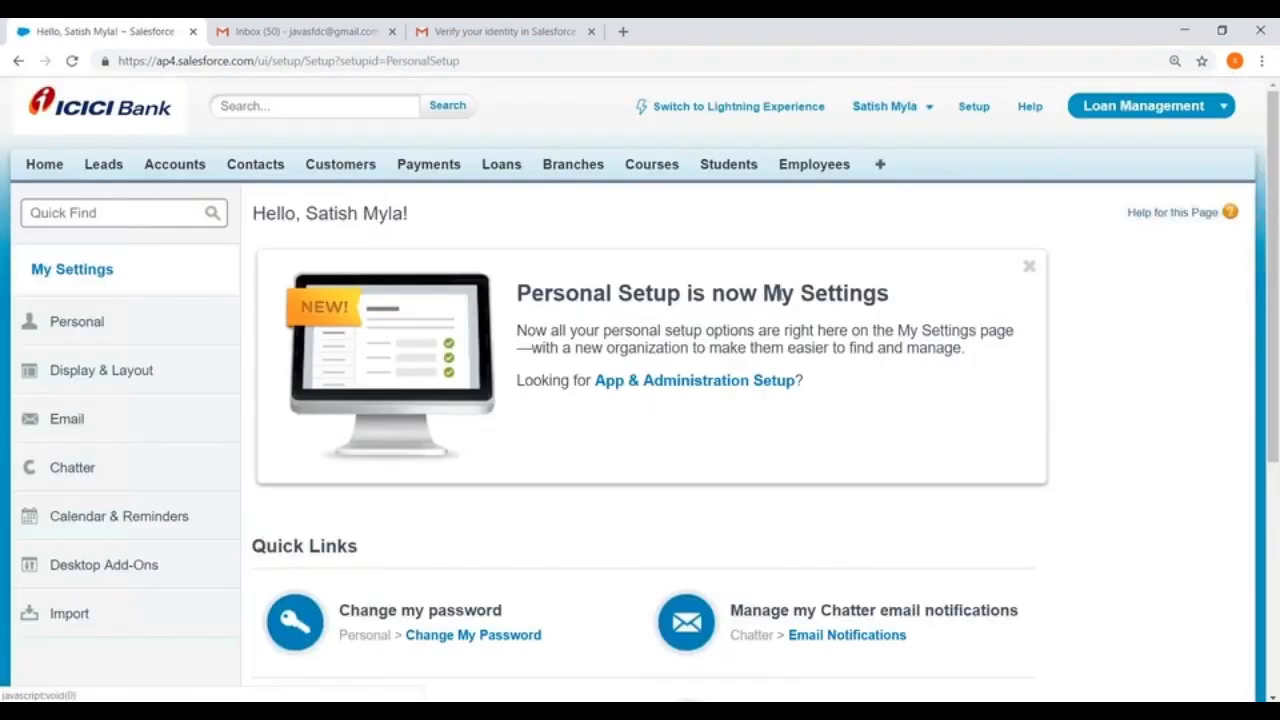
{"action": "left_click", "coordinate": [66, 323]}
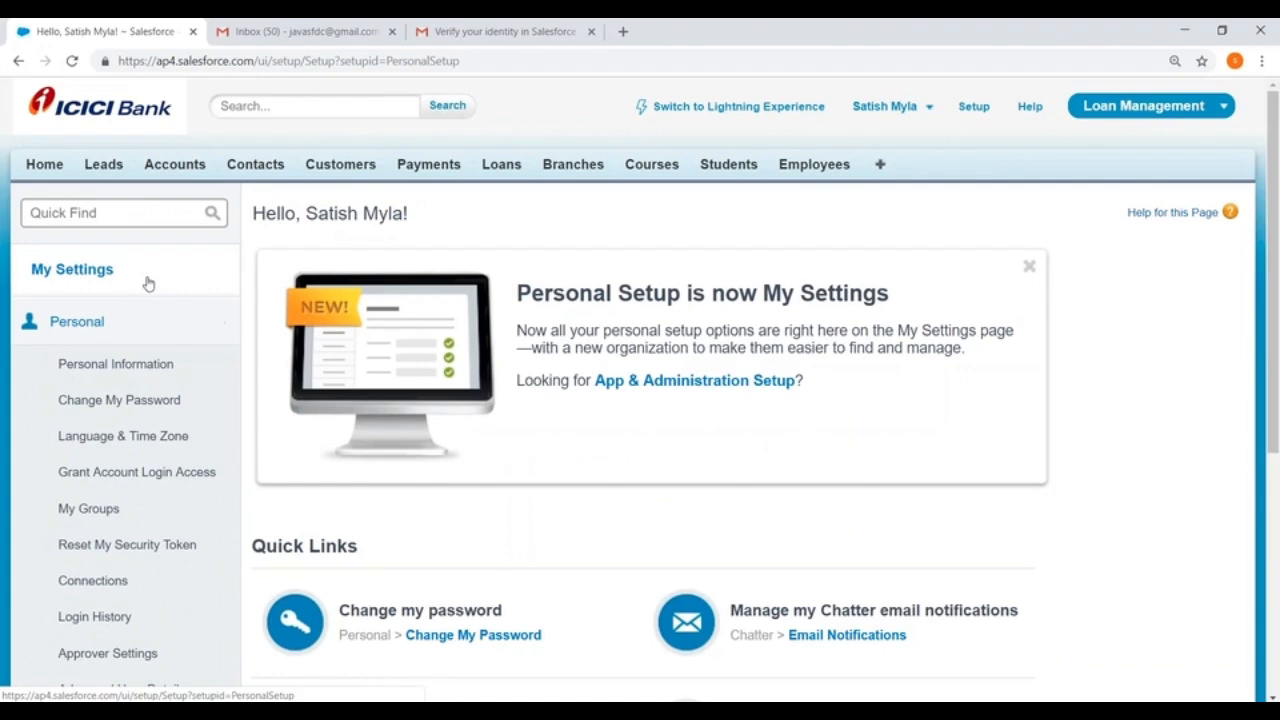
{"action": "scroll", "coordinate": [148, 300], "scroll_direction": "down", "scroll_amount": 2}
{"action": "left_click", "coordinate": [65, 384]}
{"action": "left_click", "coordinate": [973, 106]}
{"action": "scroll", "coordinate": [26, 160], "scroll_direction": "down", "scroll_amount": 4}
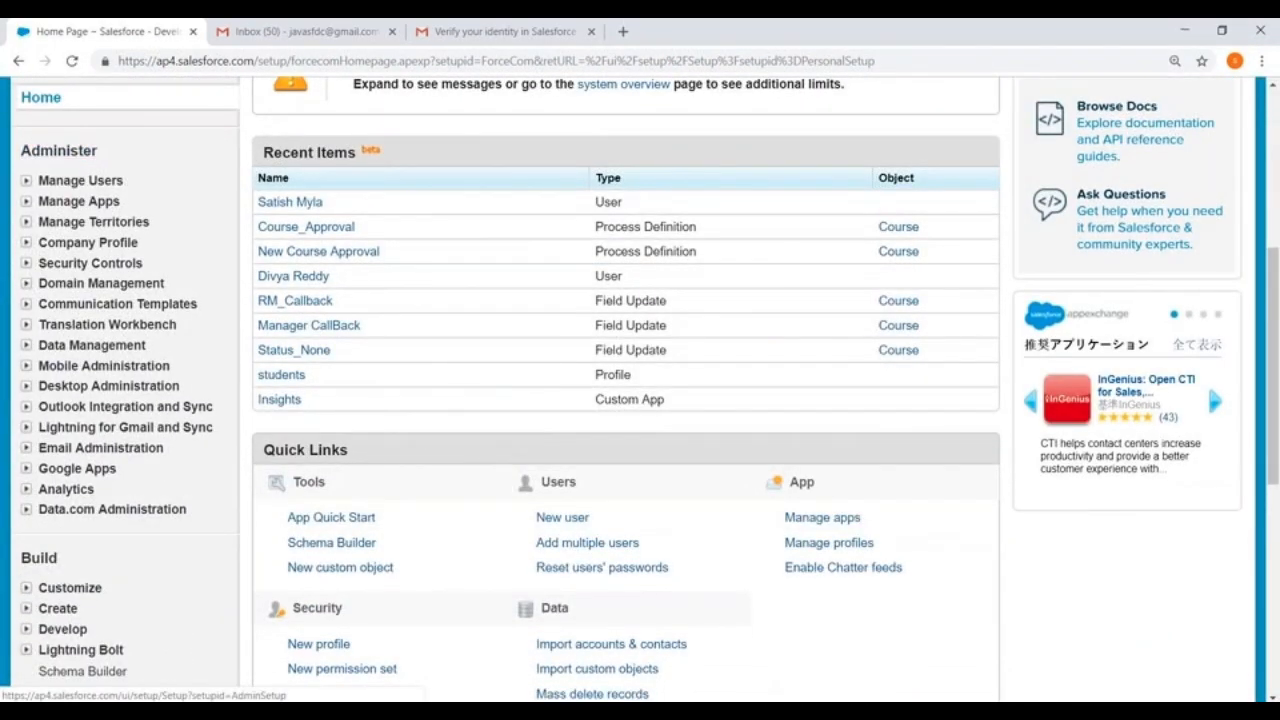
{"action": "scroll", "coordinate": [950, 118], "scroll_direction": "up", "scroll_amount": 5}
Step: Reset the security token of the Salesforce account from the Personal options in My Settings
{"action": "left_click", "coordinate": [890, 106]}
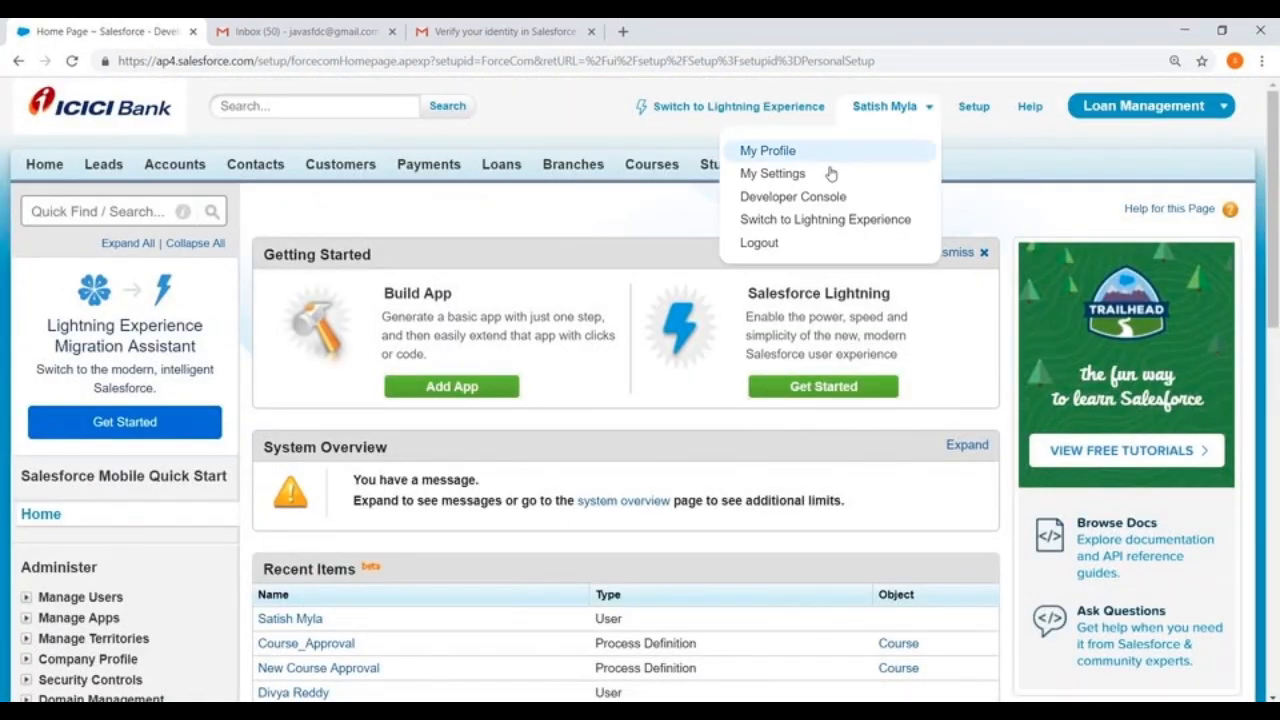
{"action": "left_click", "coordinate": [752, 174]}
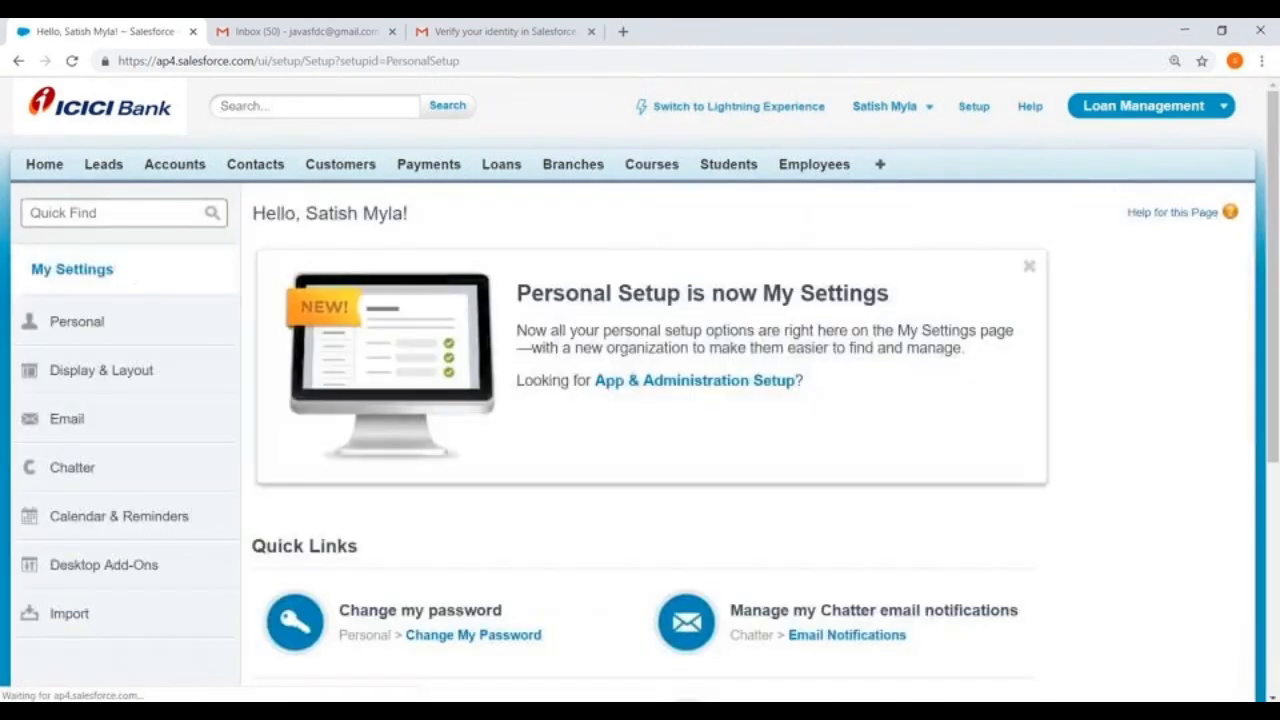
{"action": "left_click", "coordinate": [80, 325]}
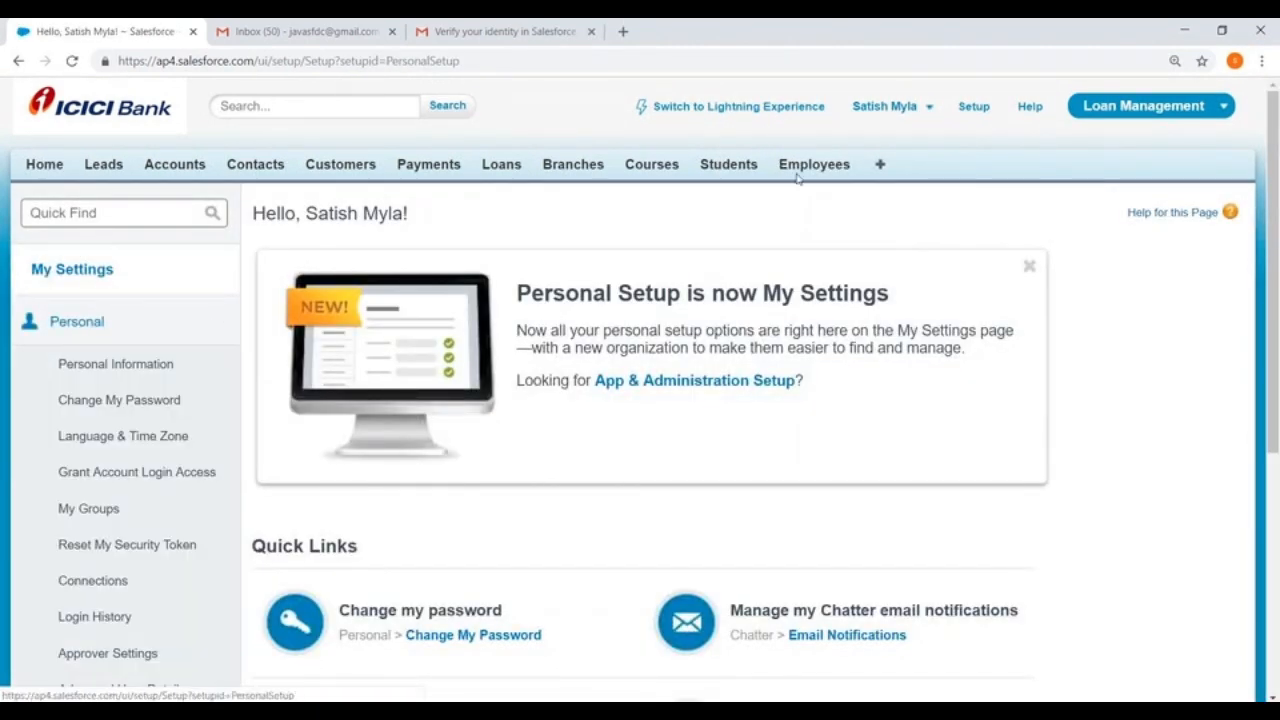
{"action": "scroll", "coordinate": [200, 152], "scroll_direction": "down", "scroll_amount": 1}
{"action": "scroll", "coordinate": [118, 203], "scroll_direction": "down", "scroll_amount": 1}
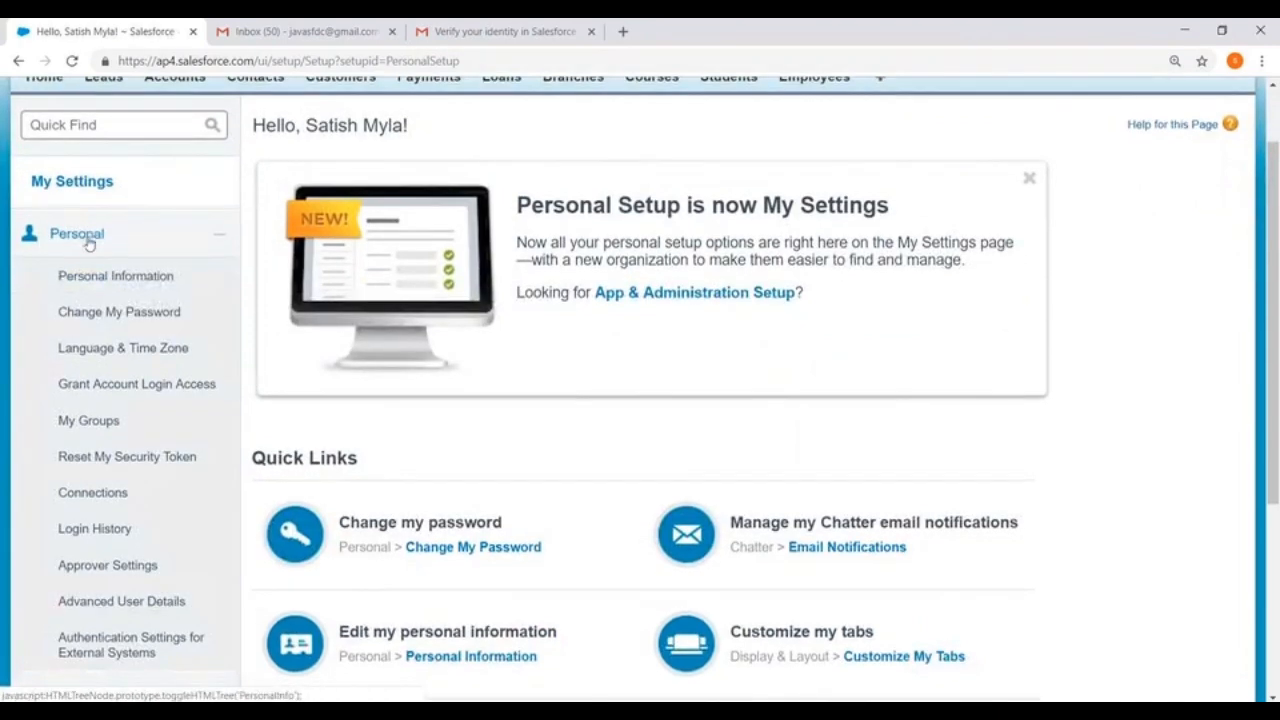
{"action": "scroll", "coordinate": [89, 180], "scroll_direction": "down", "scroll_amount": 1}
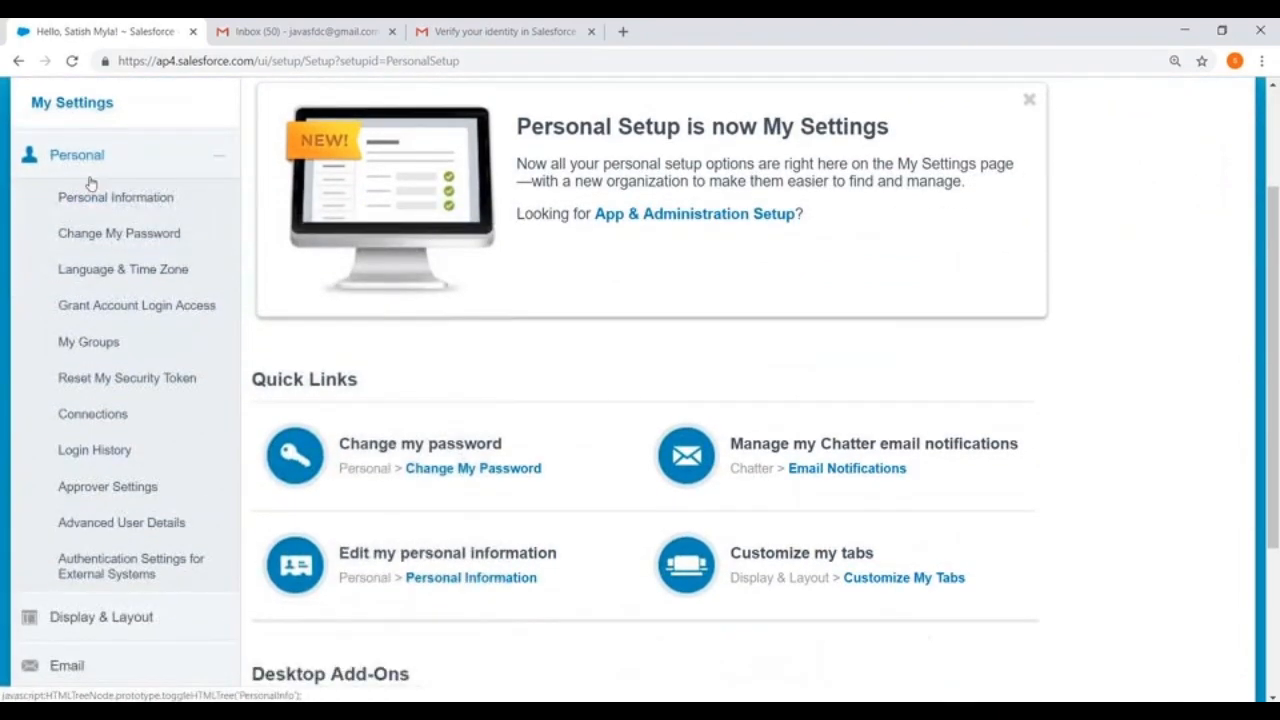
{"action": "left_click", "coordinate": [100, 379]}
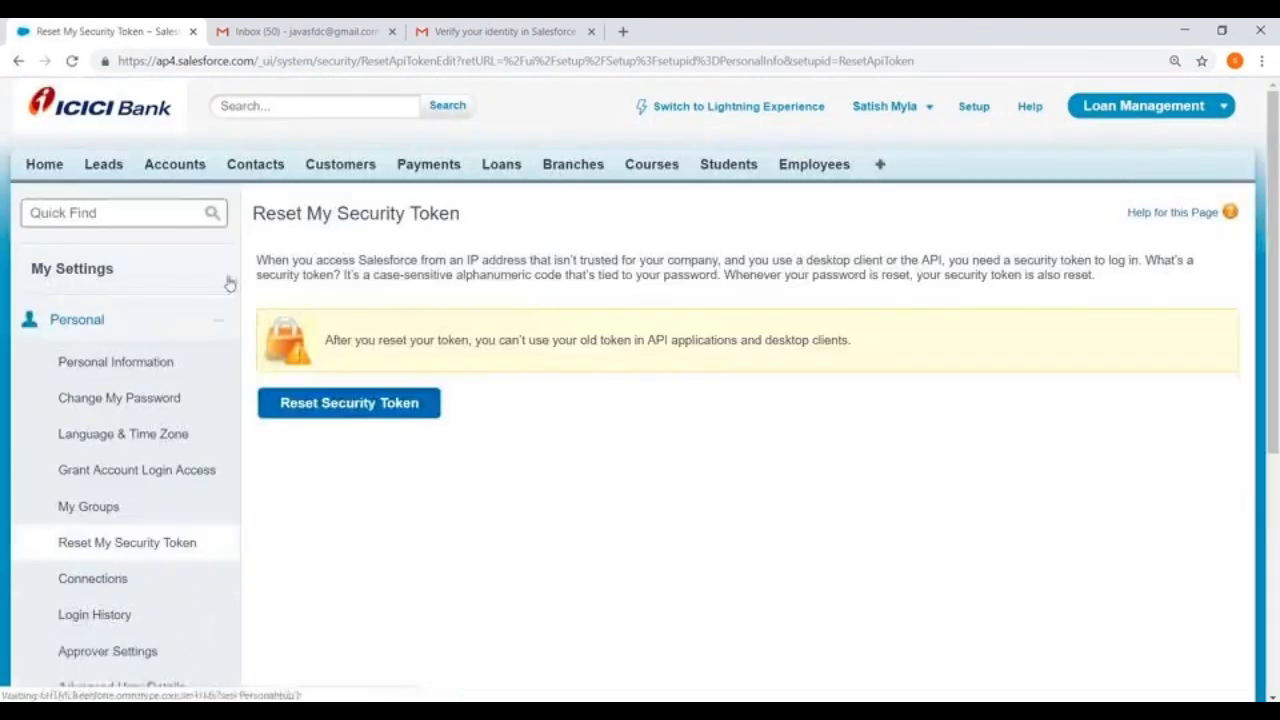
{"action": "left_click", "coordinate": [372, 408]}
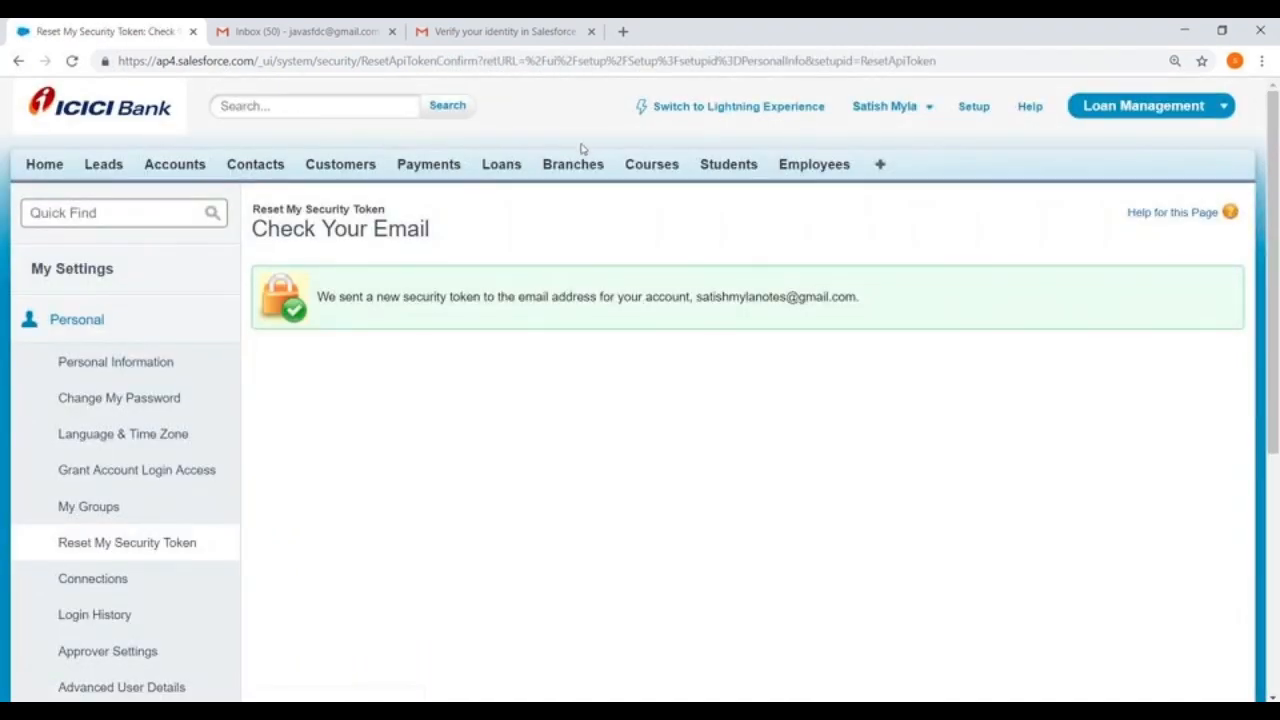
Step: Go through My Settings again to reopen the Reset My Security Token page under Personal
{"action": "left_click", "coordinate": [930, 108]}
{"action": "left_click", "coordinate": [784, 174]}
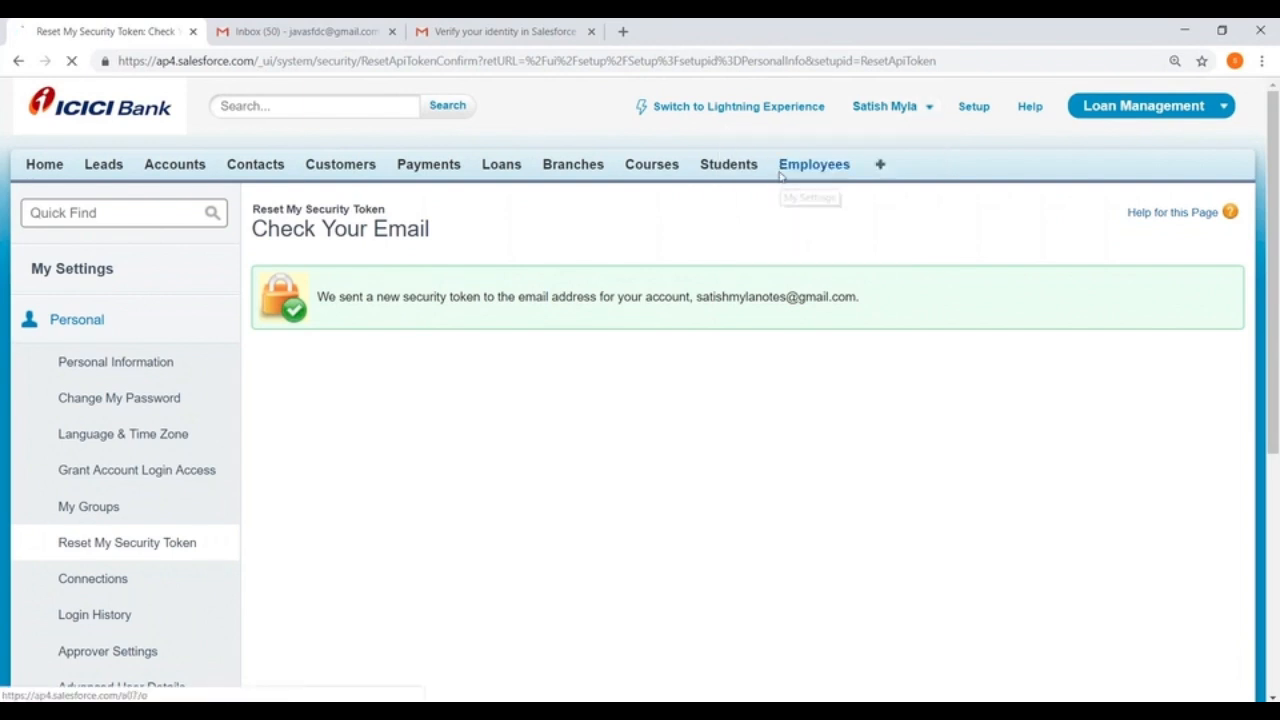
{"action": "left_click", "coordinate": [70, 324]}
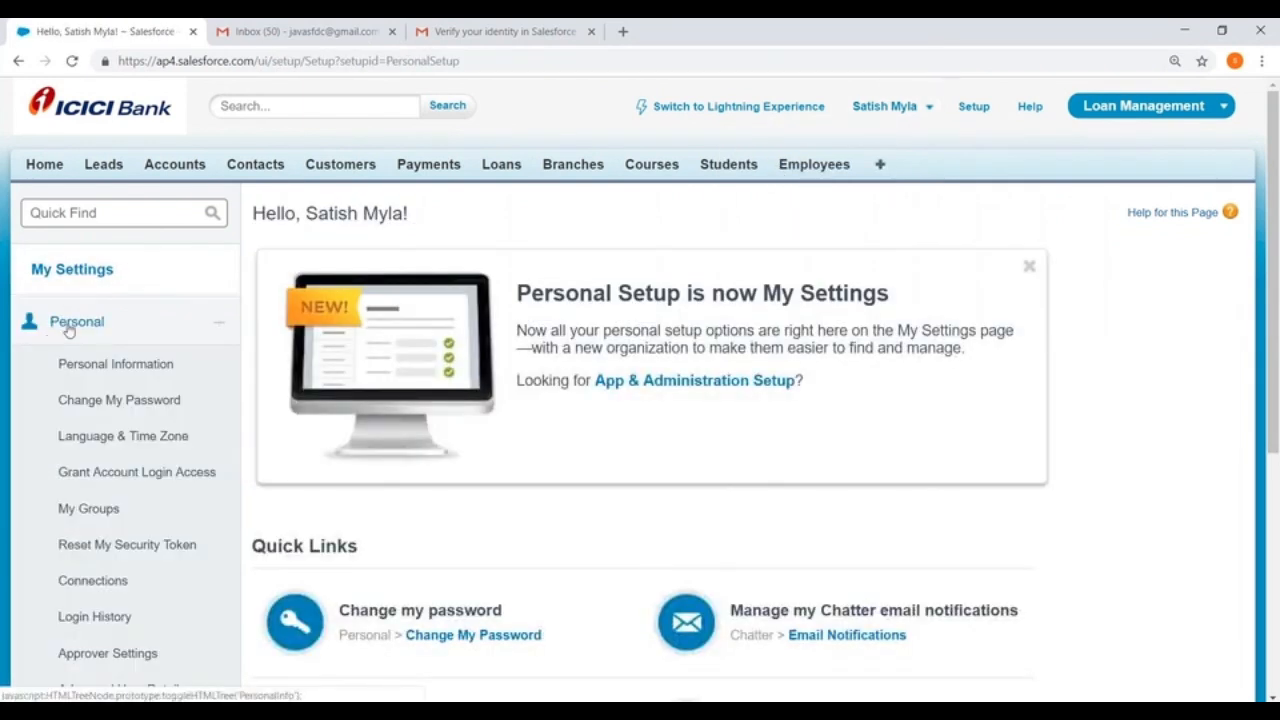
{"action": "scroll", "coordinate": [160, 357], "scroll_direction": "down", "scroll_amount": 2}
{"action": "left_click", "coordinate": [110, 381]}
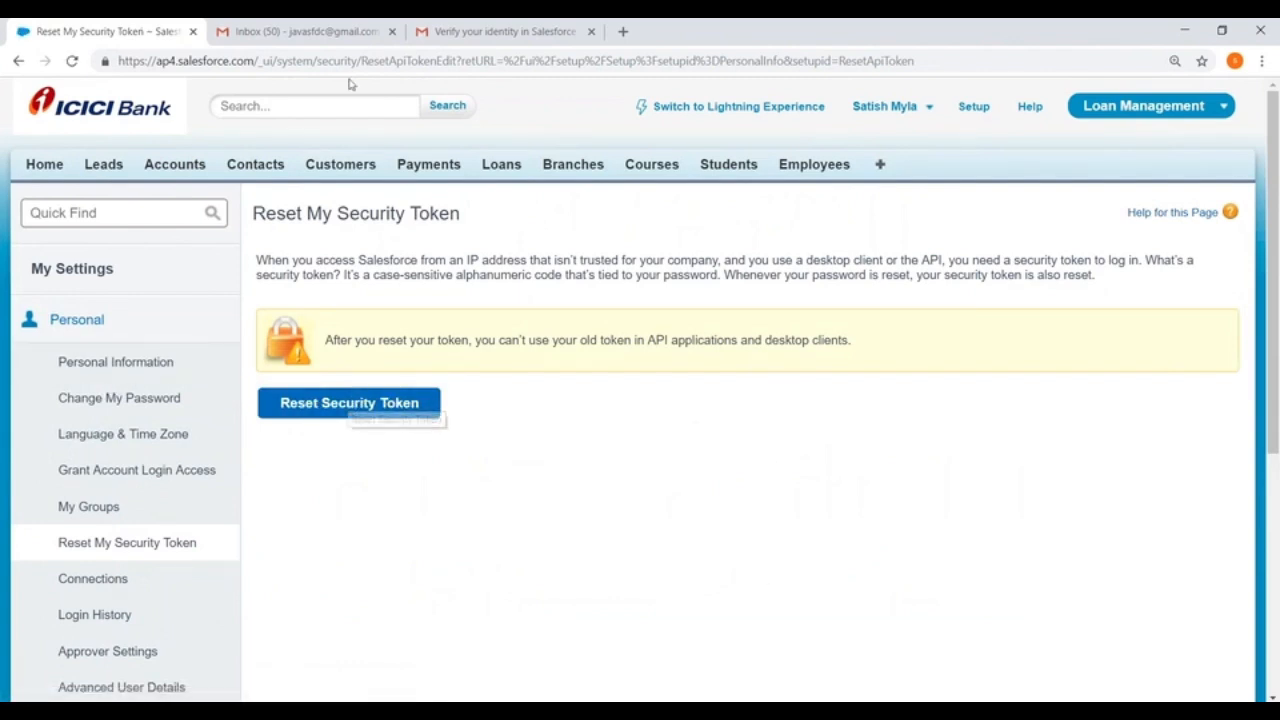
Step: Switch to the Gmail inbox that receives the Salesforce mail and open the "Your new Salesforce security token" message
{"action": "left_click", "coordinate": [490, 31]}
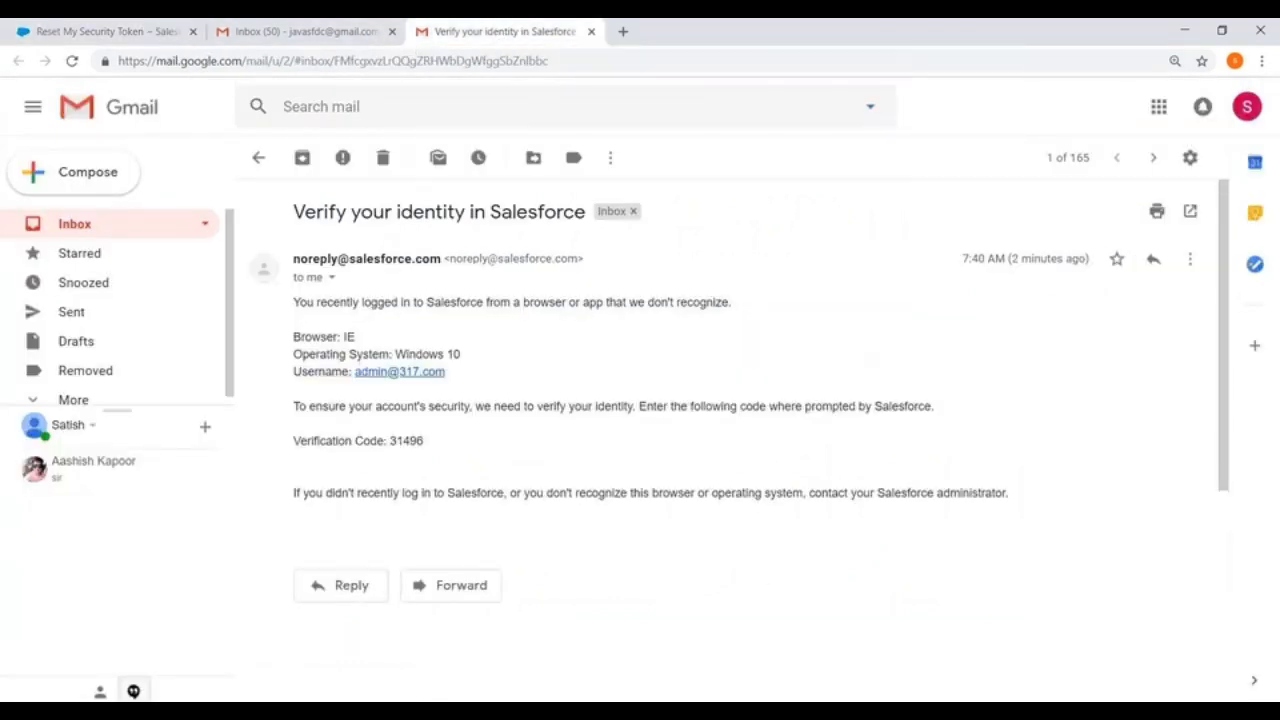
{"action": "left_click", "coordinate": [52, 224]}
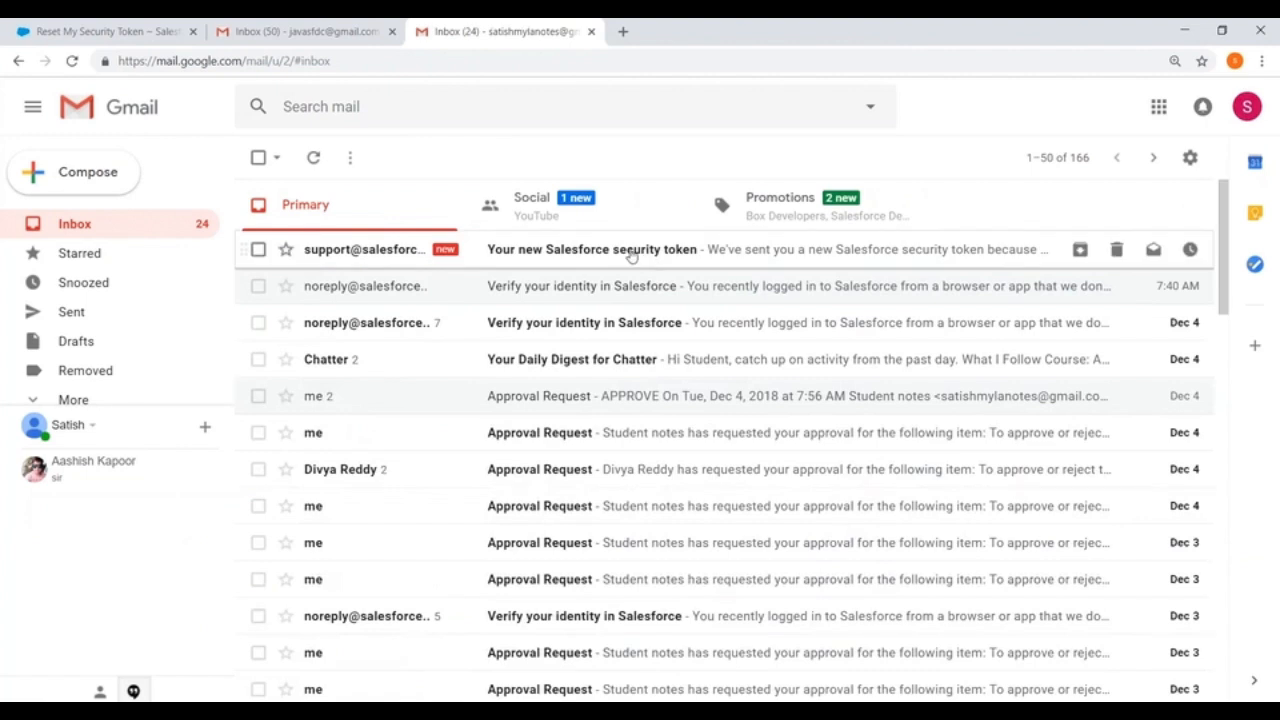
{"action": "left_click", "coordinate": [632, 256]}
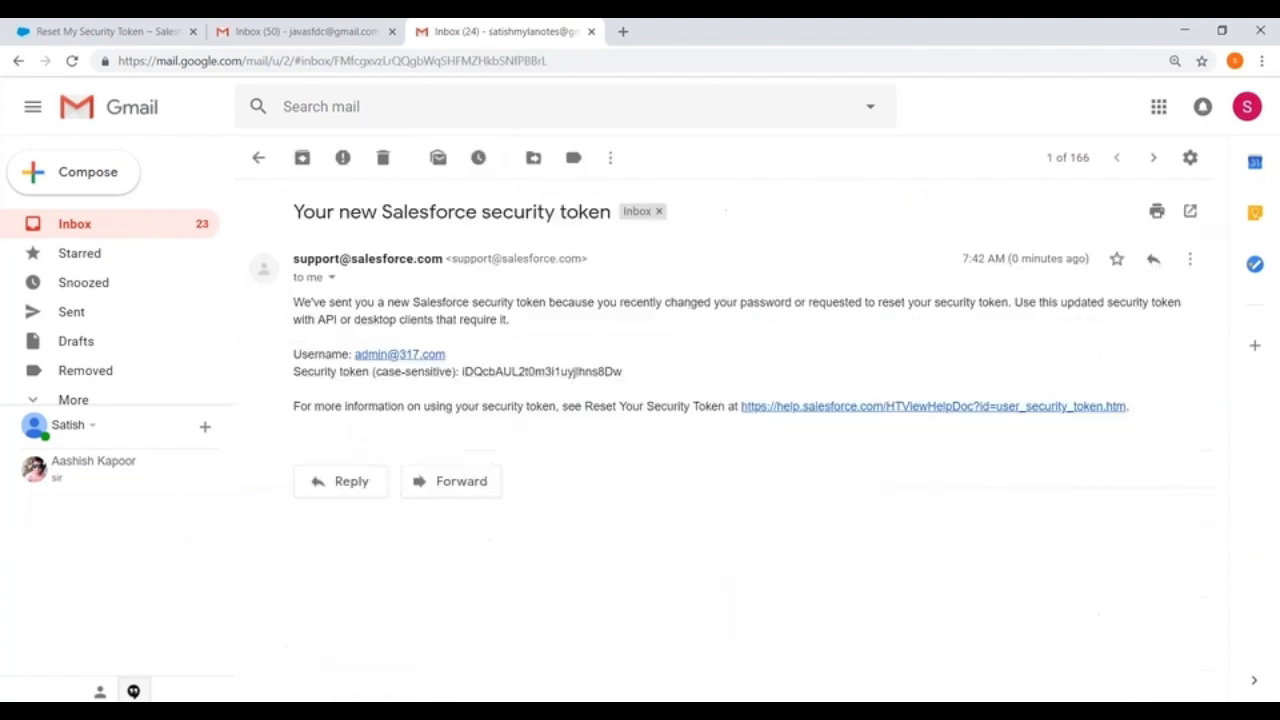
{"action": "double_click", "coordinate": [516, 371]}
{"action": "left_click", "coordinate": [515, 371]}
Step: Switch to the Data Loader Export login, enter the account username and a password, and clear the password field
{"action": "key", "text": "alt+Tab"}
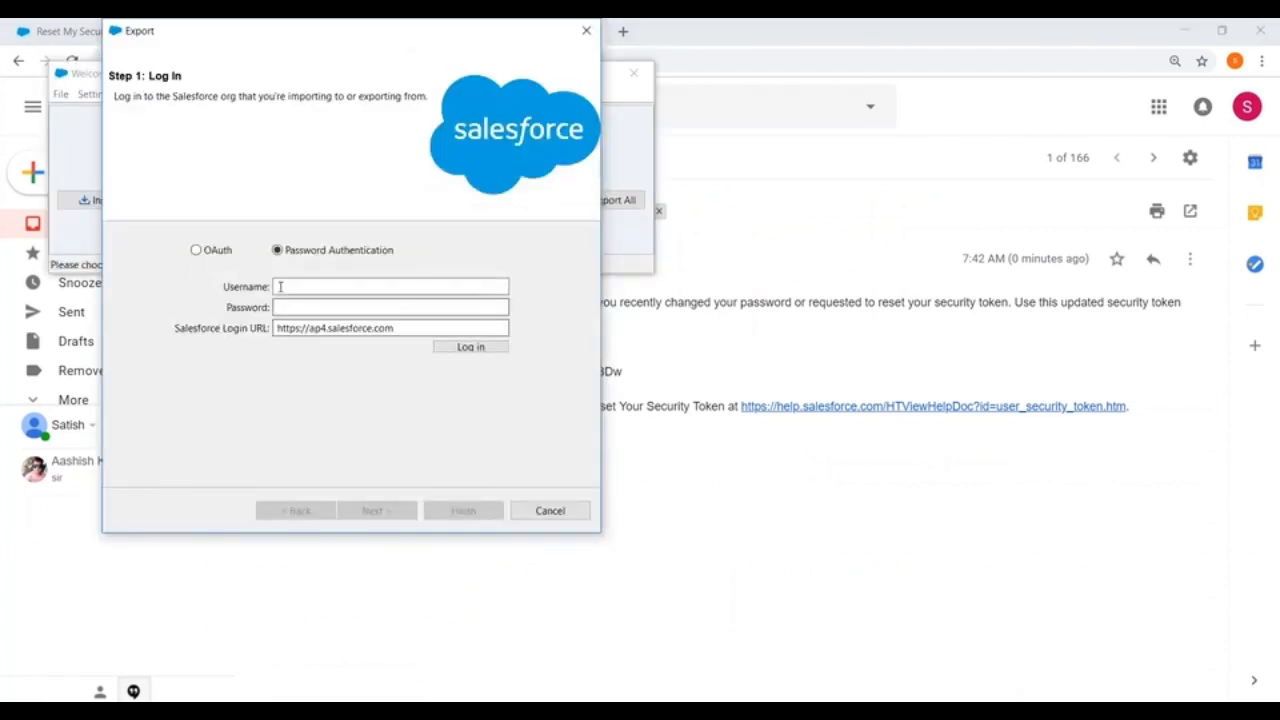
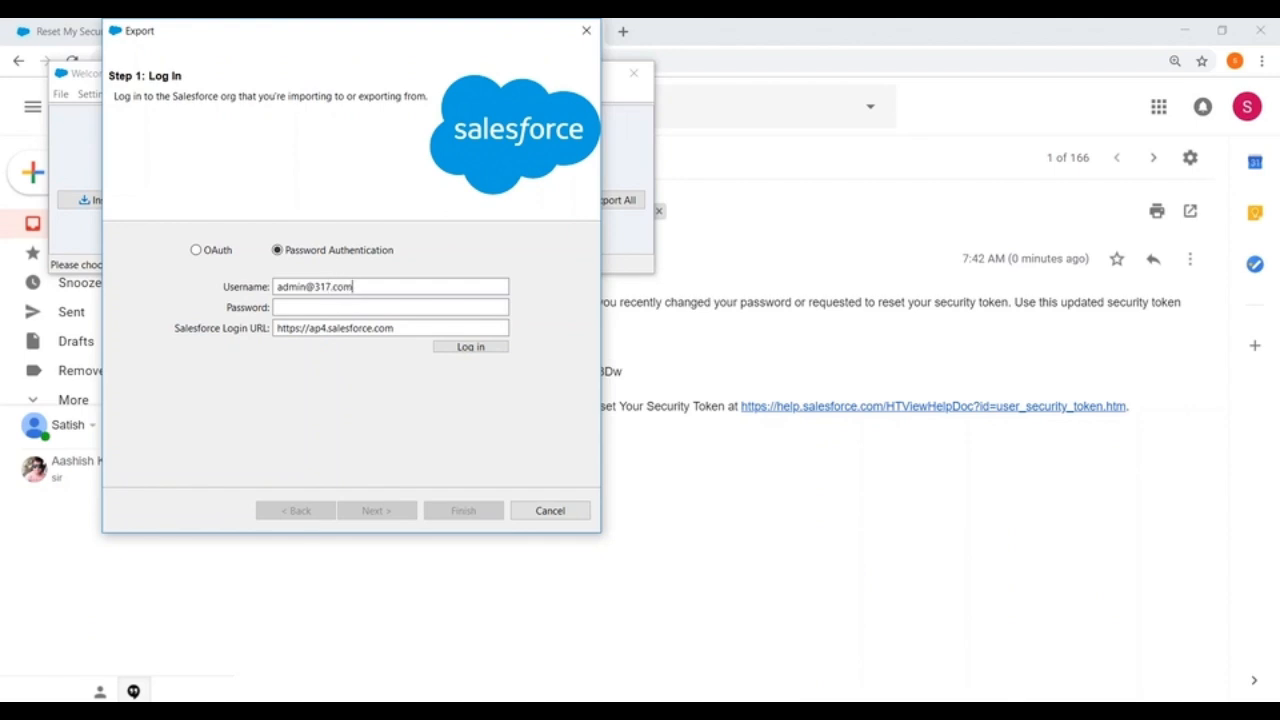
{"action": "key", "text": "Tab"}
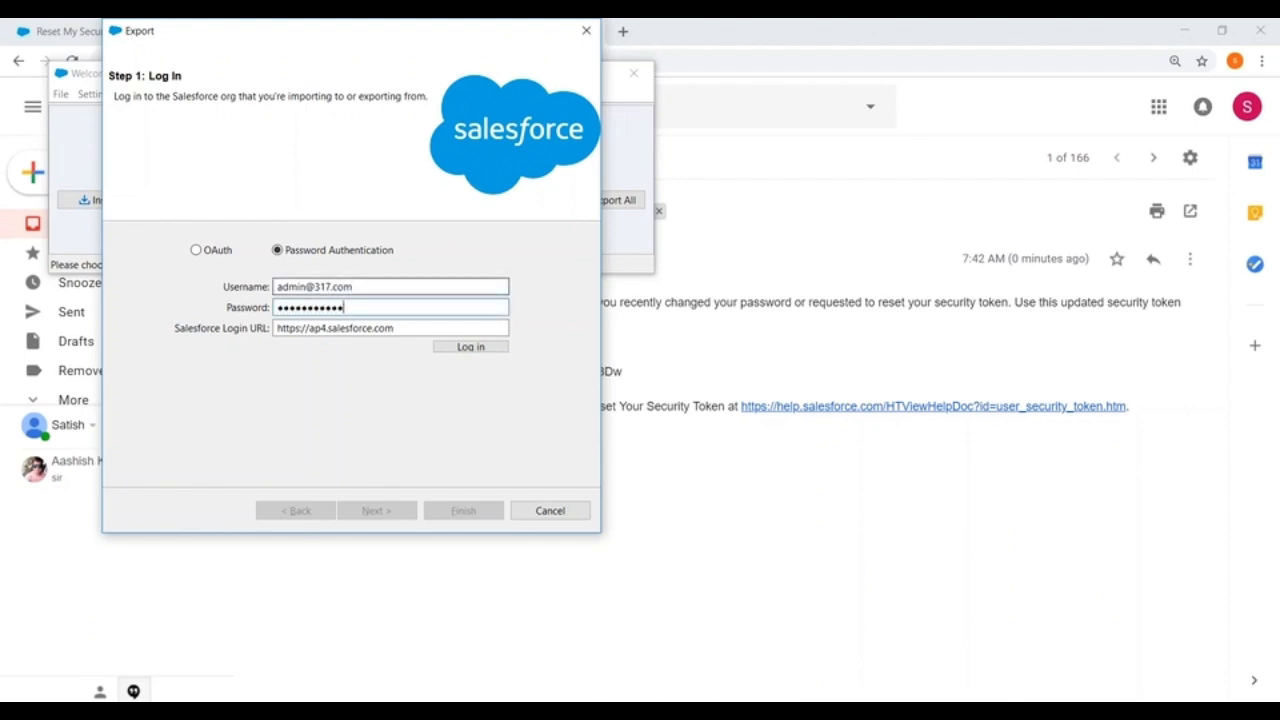
{"action": "type", "text": "•••••"}
{"action": "key", "text": "ctrl+a"}
{"action": "key", "text": "BackSpace"}
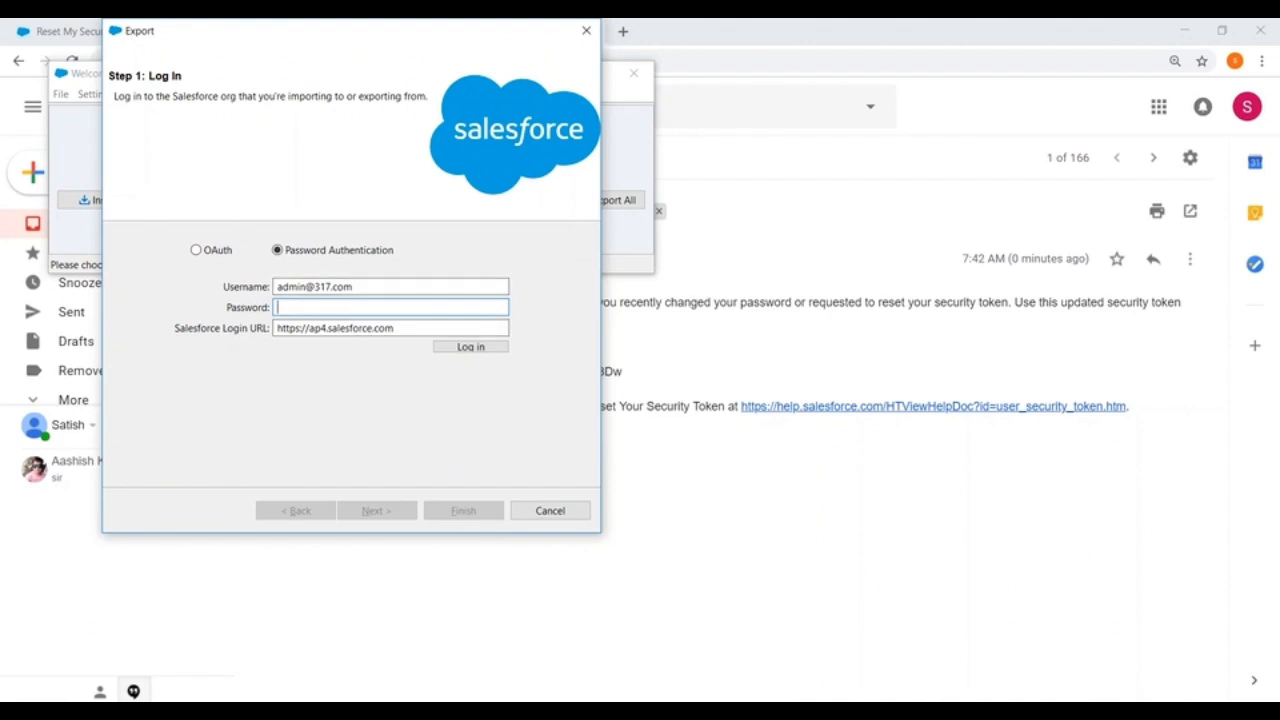
Step: Return to the Gmail message and copy the security token from it
{"action": "left_click", "coordinate": [683, 520]}
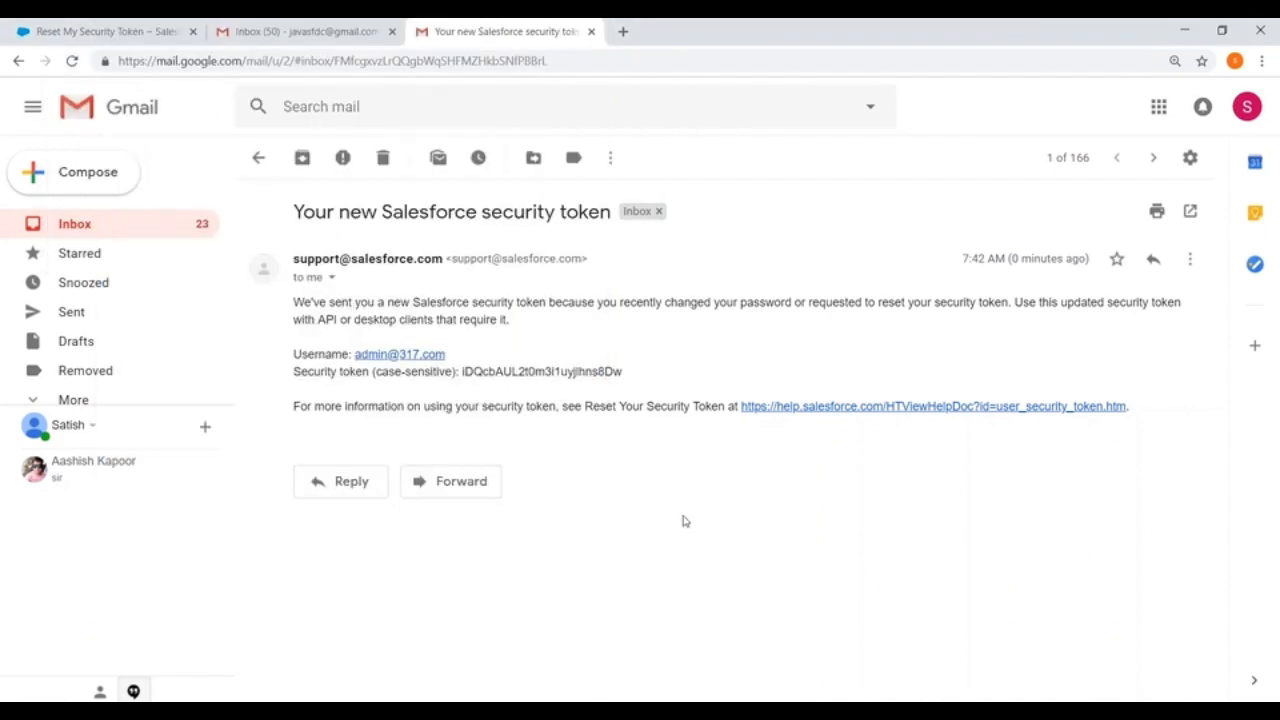
{"action": "double_click", "coordinate": [514, 372]}
{"action": "right_click", "coordinate": [514, 372]}
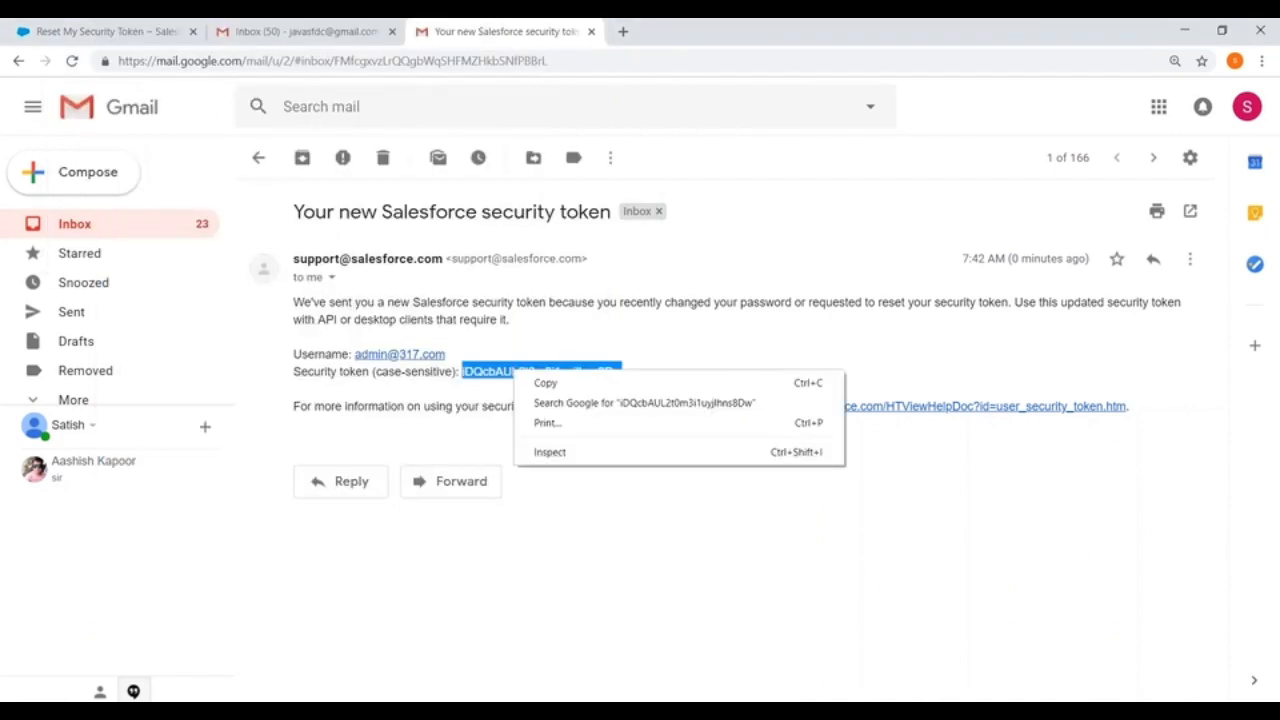
{"action": "left_click", "coordinate": [547, 383]}
Step: Log in to Data Loader with the account password followed directly by the copied security token, and close the Export wizard
{"action": "key", "text": "alt+Tab"}
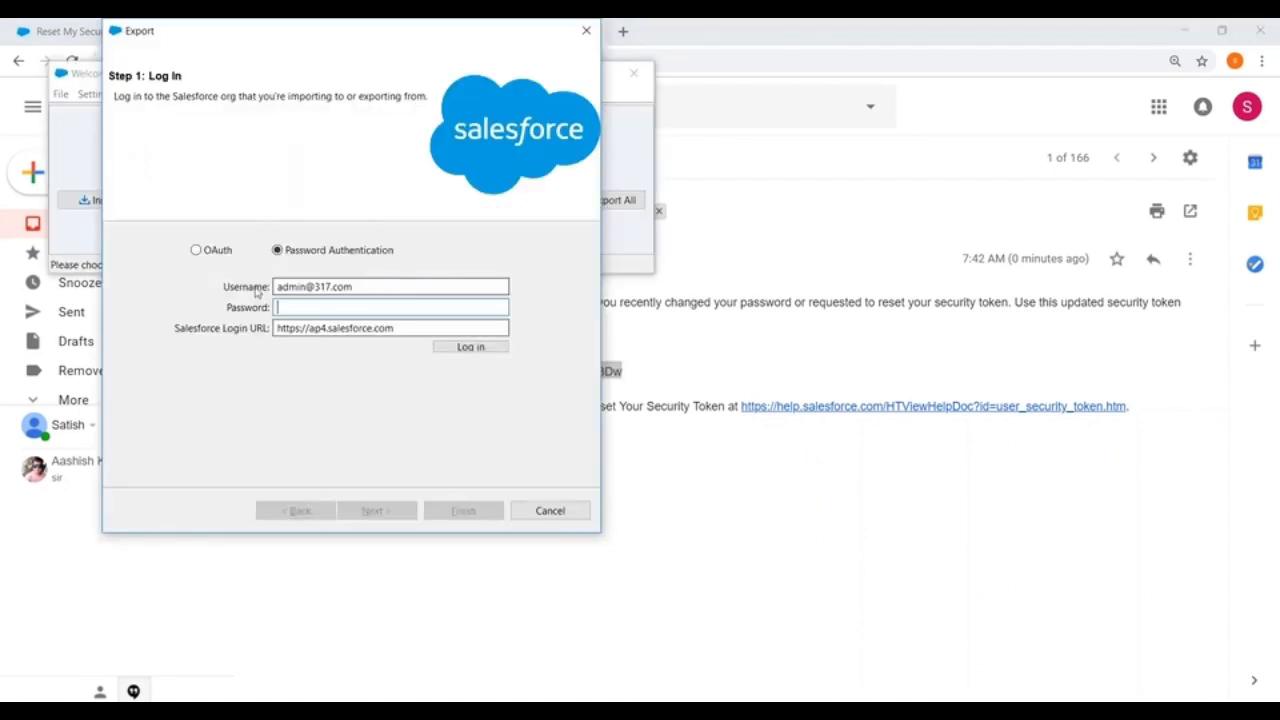
{"action": "type", "text": "•••••••••"}
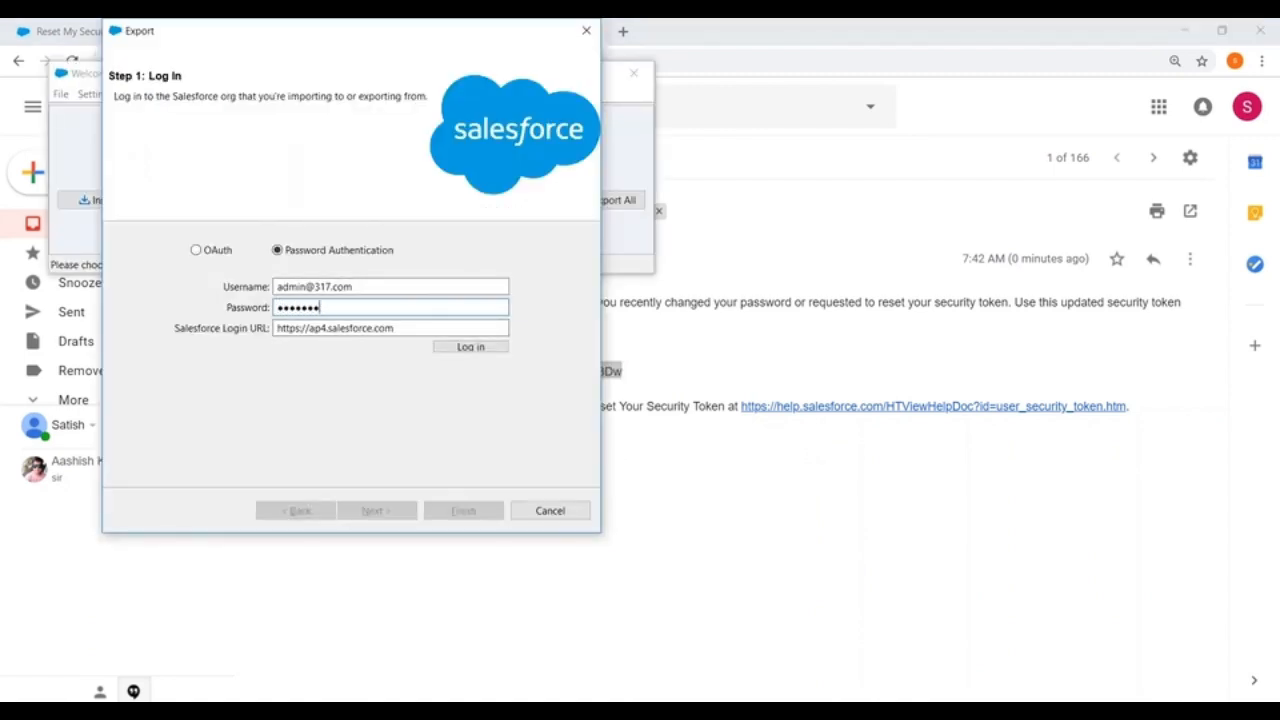
{"action": "type", "text": "••••"}
{"action": "key", "text": "ctrl+v"}
{"action": "key", "text": "Return"}
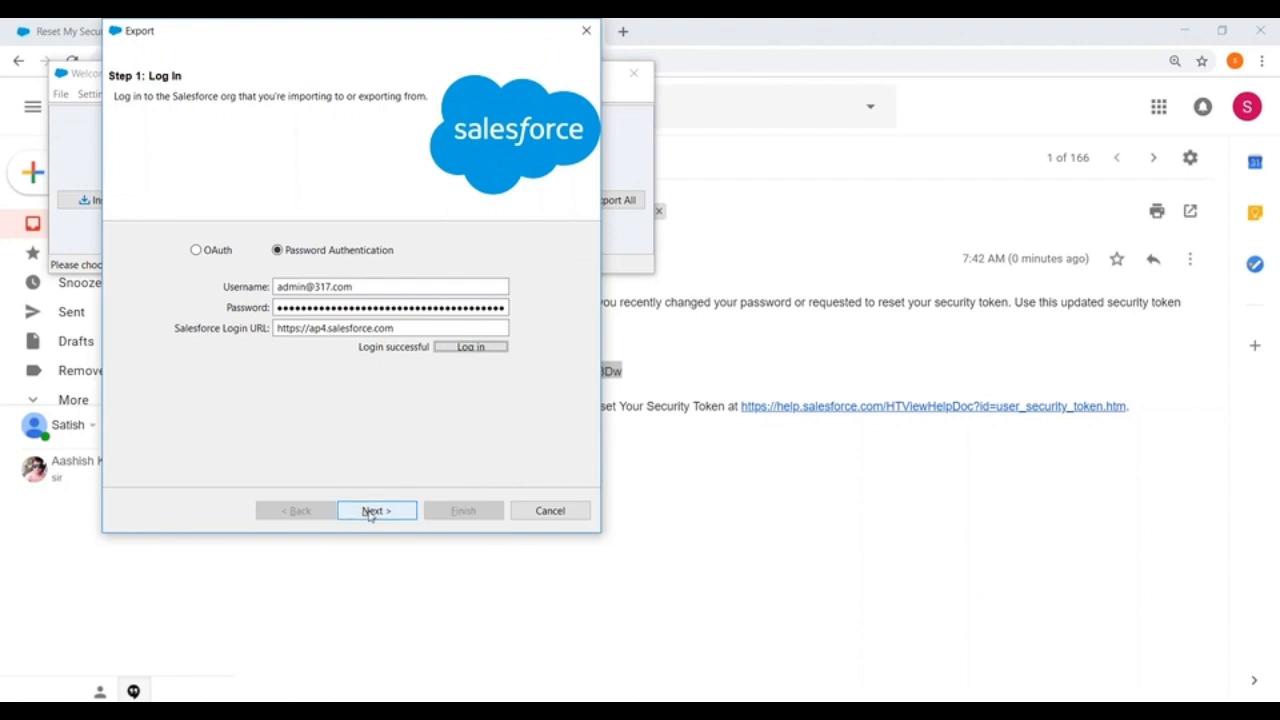
{"action": "left_click", "coordinate": [586, 31]}
Step: Minimize Chrome and open the folder F:\Materials\1. Admin\10 .DataLoader in File Explorer
{"action": "left_click", "coordinate": [1183, 31]}
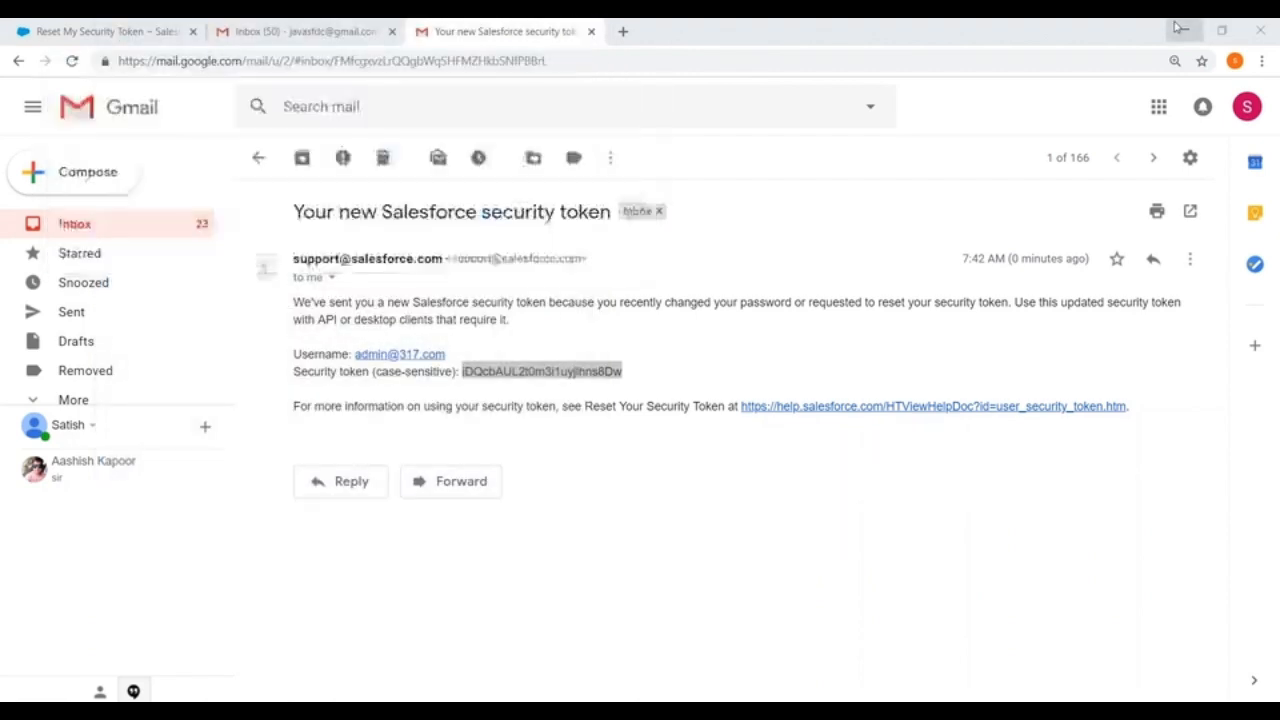
{"action": "double_click", "coordinate": [38, 53]}
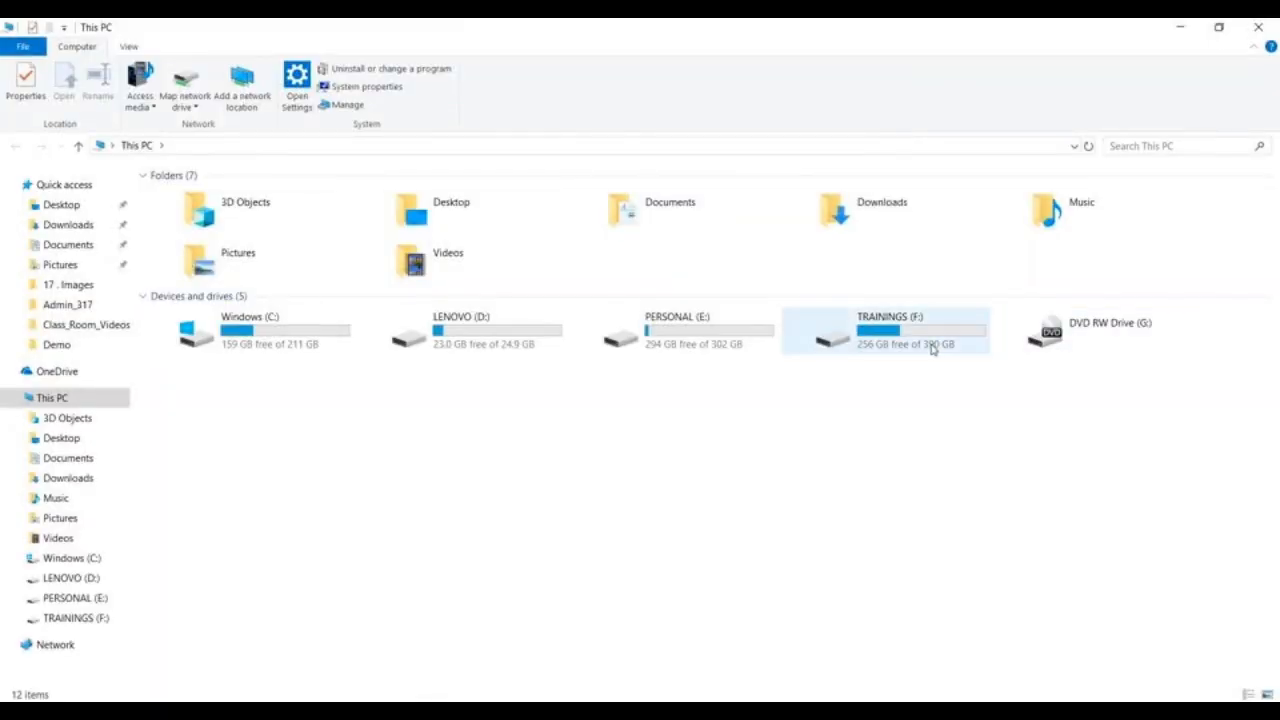
{"action": "double_click", "coordinate": [932, 345]}
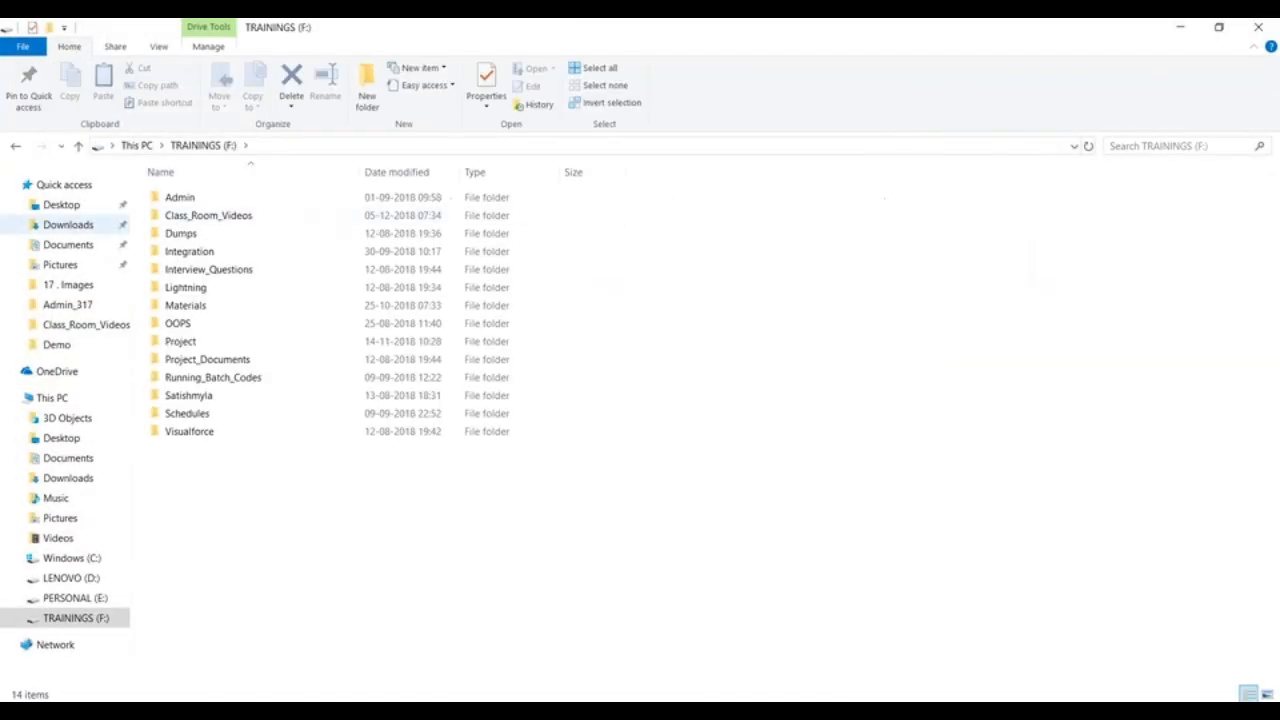
{"action": "double_click", "coordinate": [190, 305]}
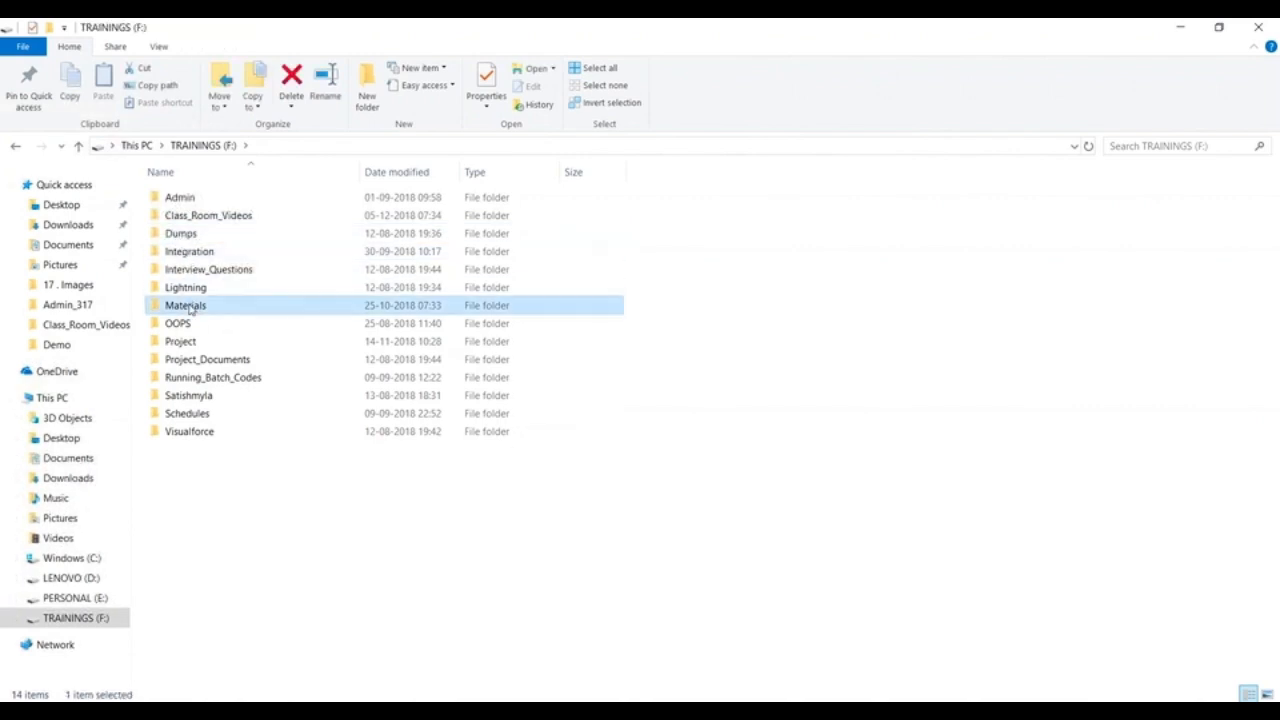
{"action": "double_click", "coordinate": [189, 198]}
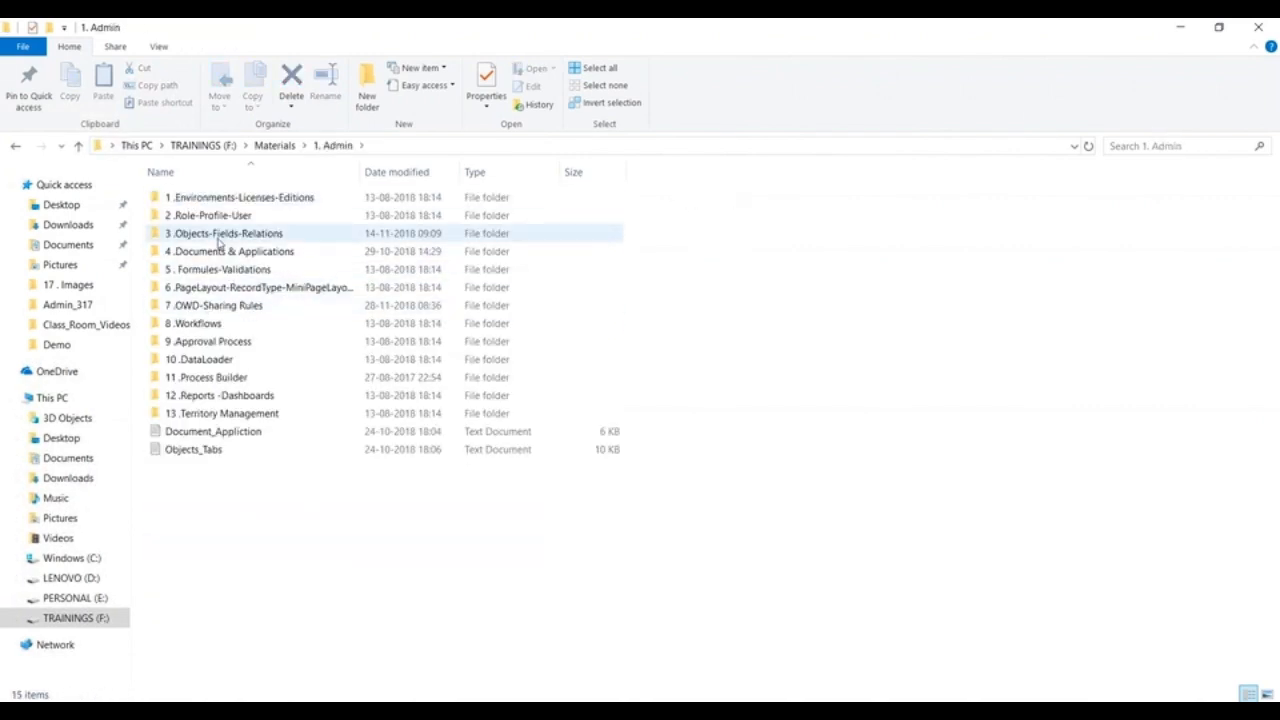
{"action": "double_click", "coordinate": [210, 360]}
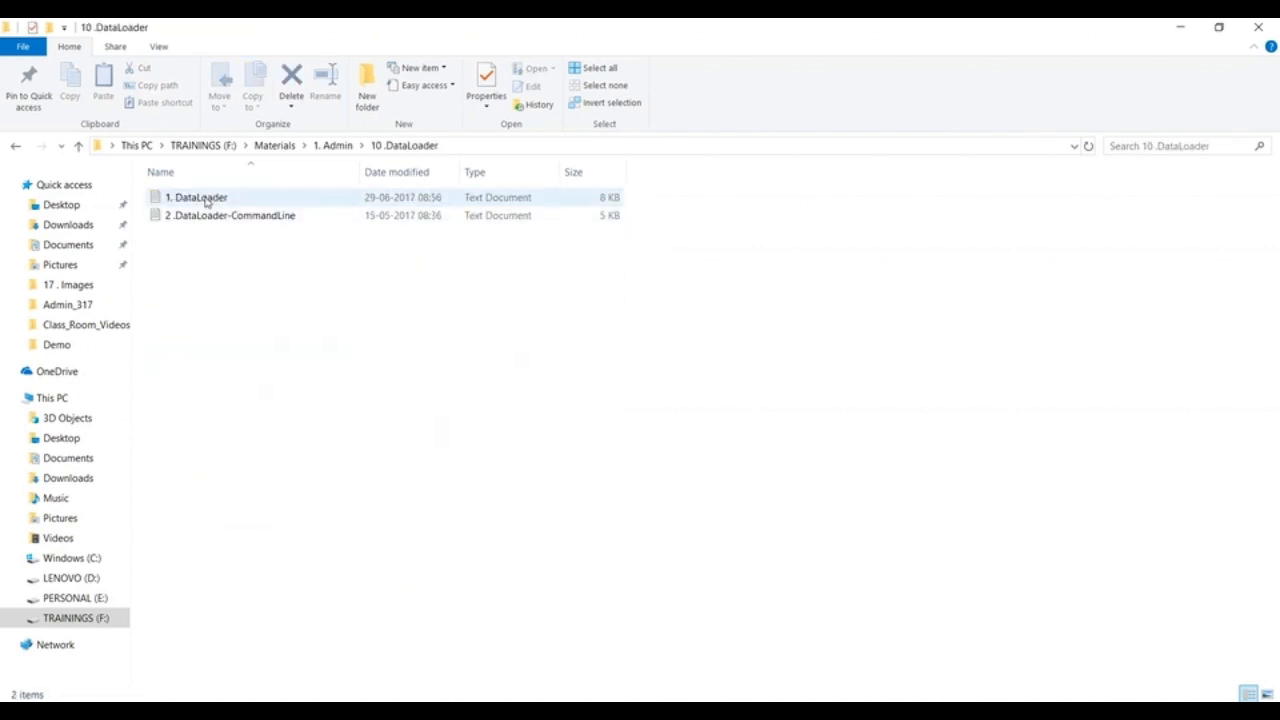
Step: Open the "1. DataLoader" text file in Notepad++ and select its entire text
{"action": "right_click", "coordinate": [204, 200]}
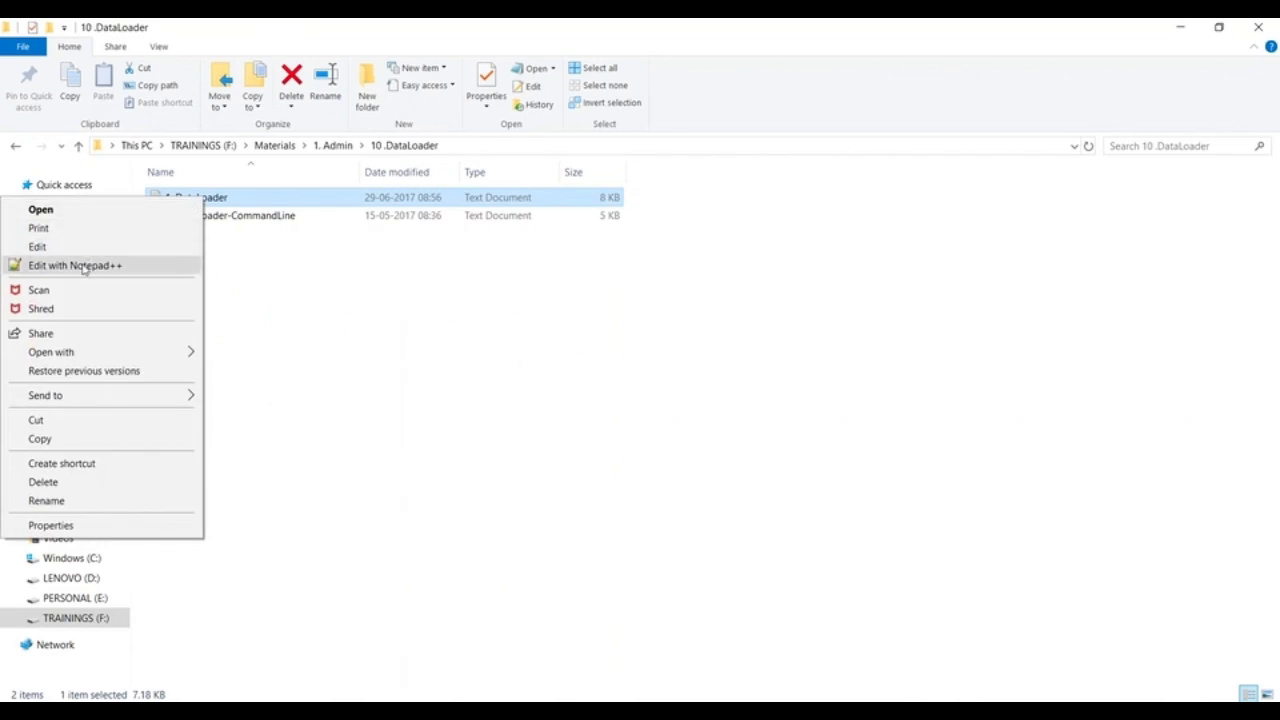
{"action": "left_click", "coordinate": [86, 265]}
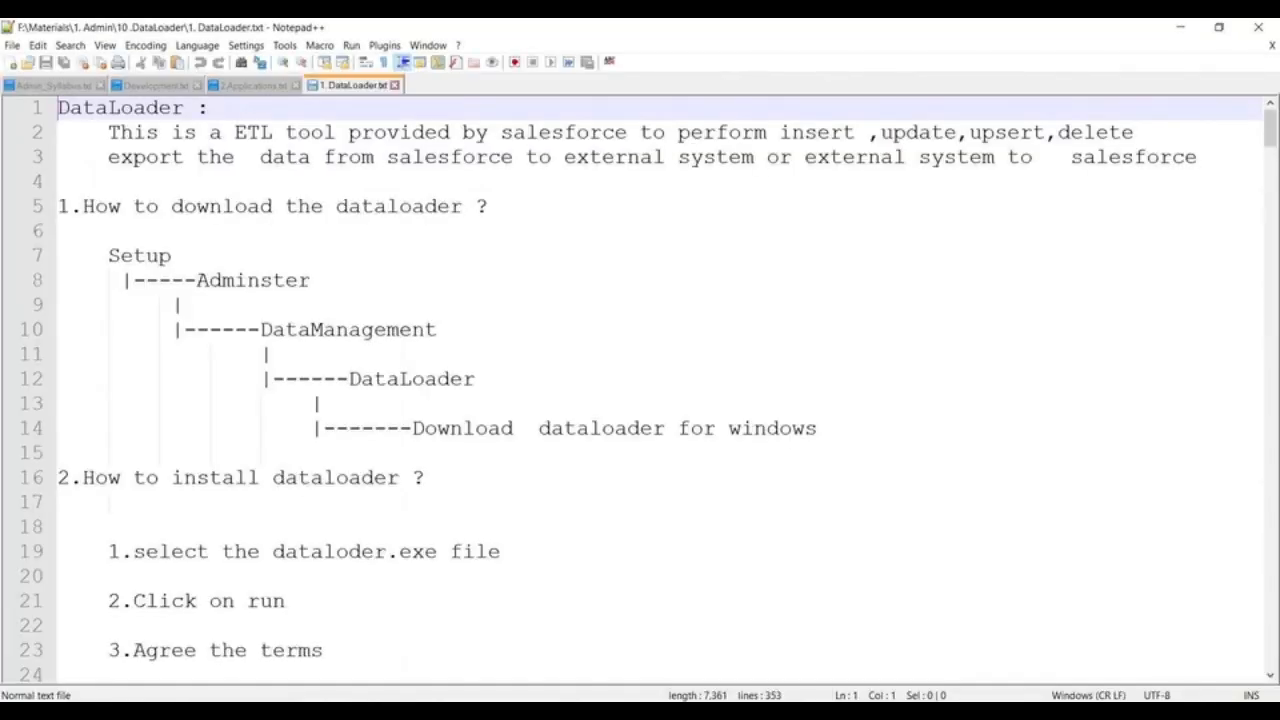
{"action": "key", "text": "ctrl+a"}
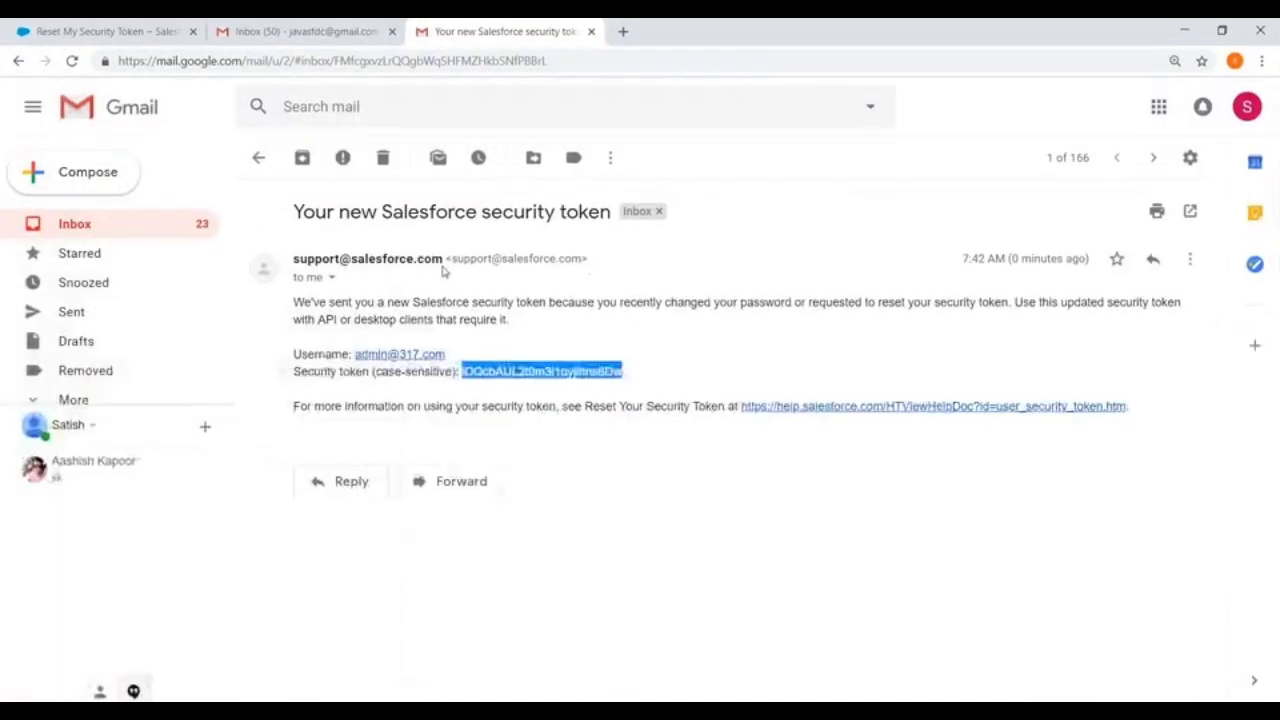
Step: Switch to the Salesforce page in Chrome, open the Developer Console and maximize its window
{"action": "left_click", "coordinate": [108, 30]}
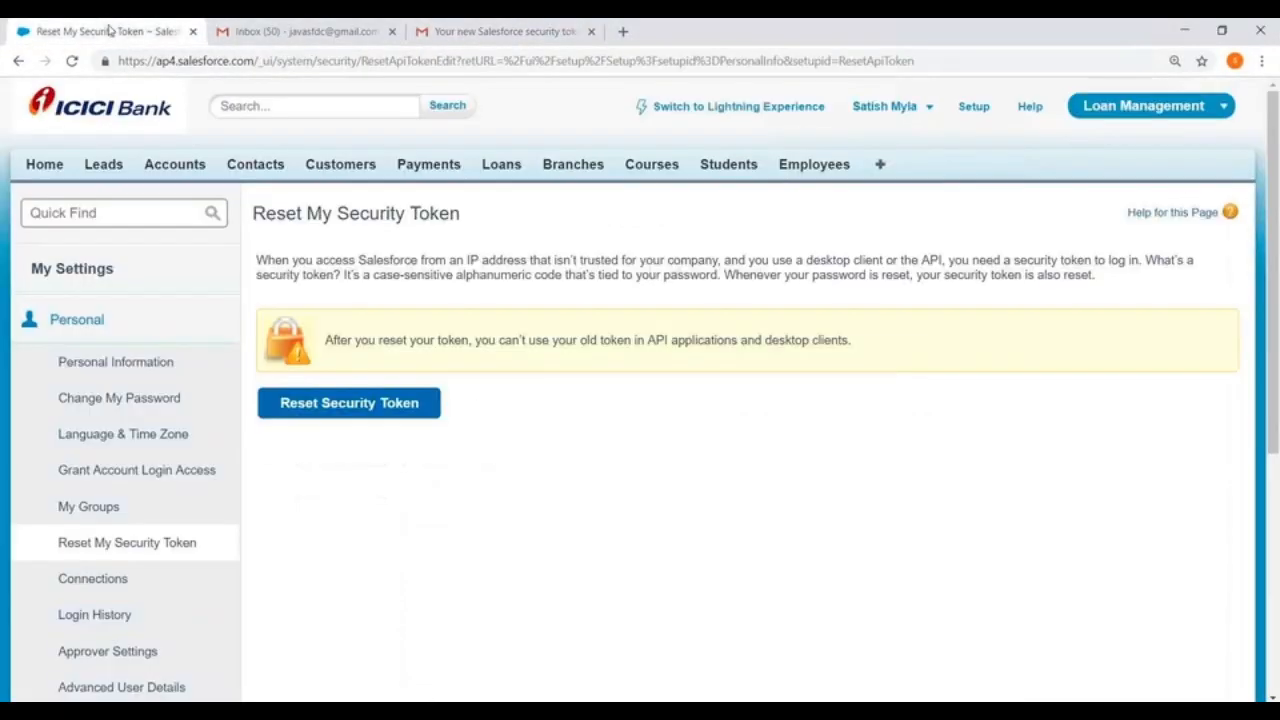
{"action": "left_click", "coordinate": [926, 108]}
{"action": "left_click", "coordinate": [801, 200]}
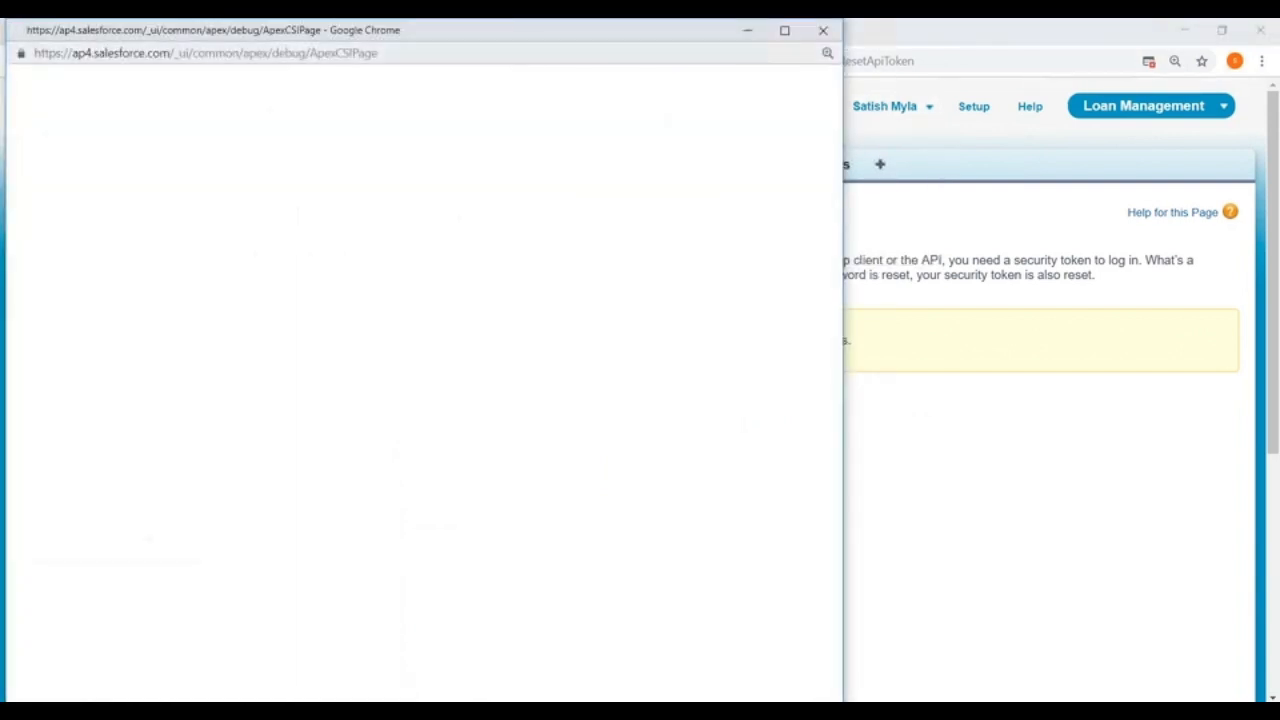
{"action": "left_click", "coordinate": [783, 31]}
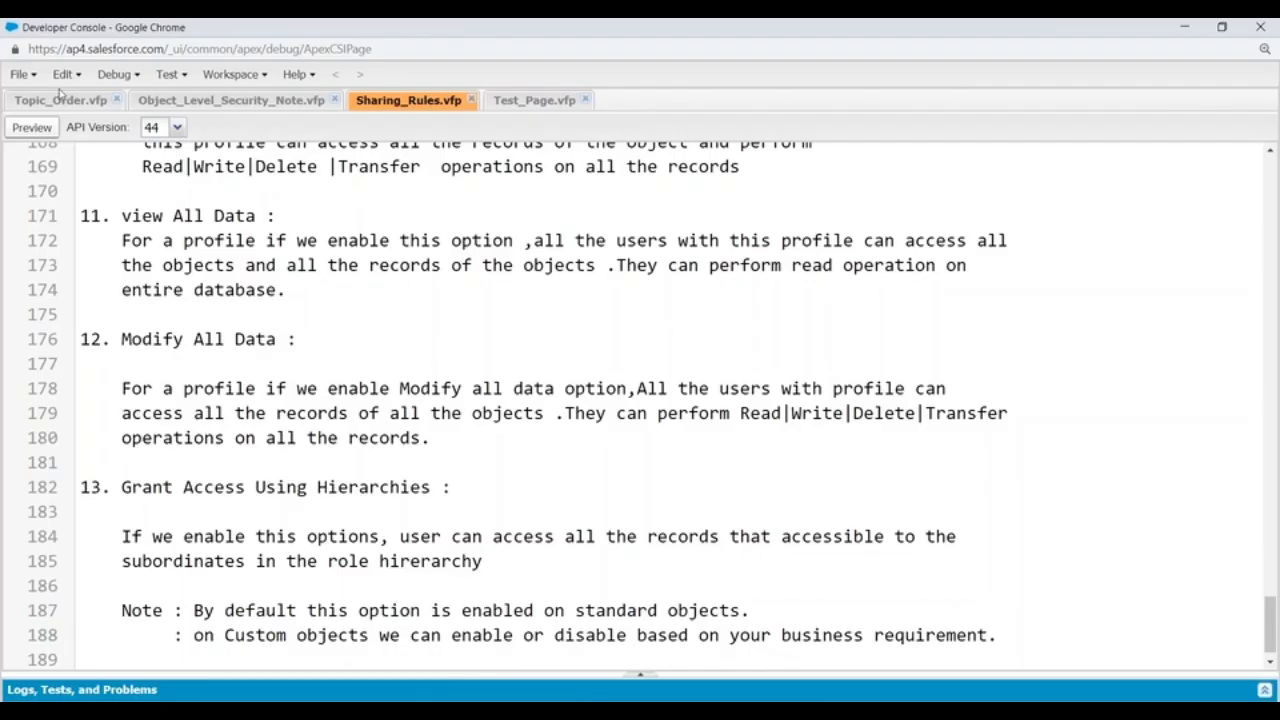
Step: Create a new Visualforce page named DataLoader and close the Test_Page.vfp file
{"action": "left_click", "coordinate": [24, 75]}
{"action": "mouse_move", "coordinate": [32, 102]}
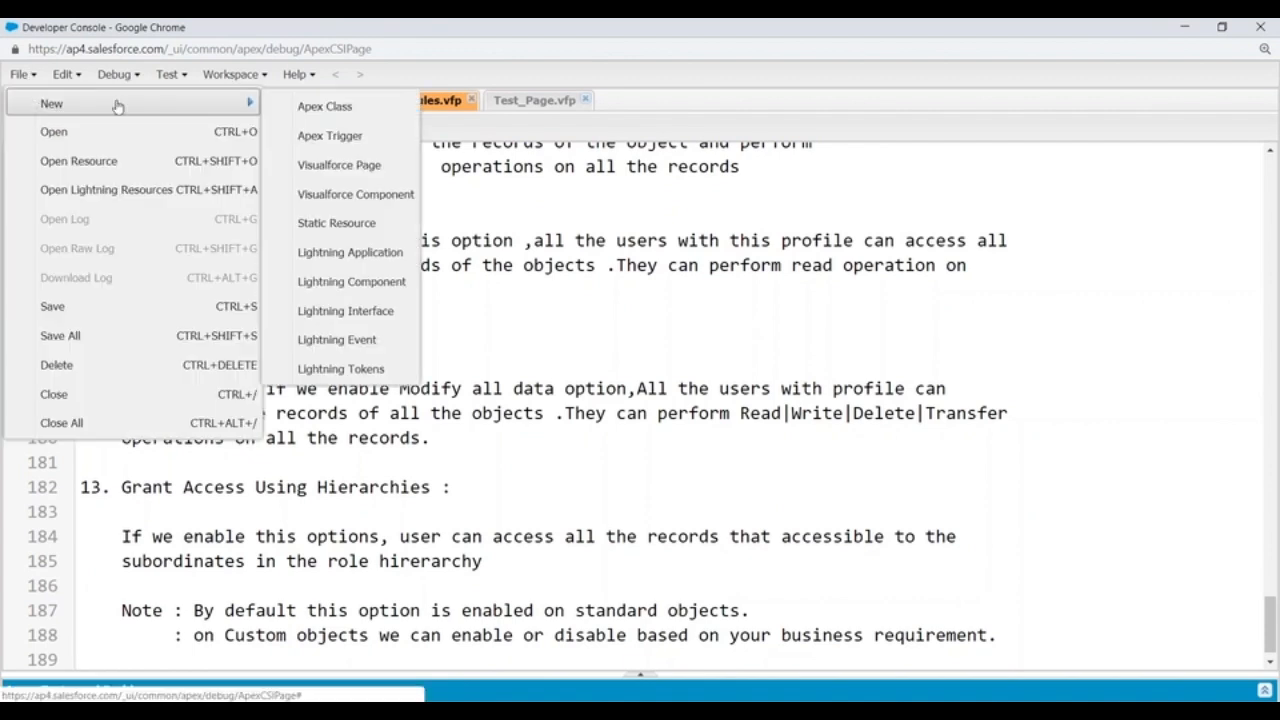
{"action": "left_click", "coordinate": [335, 164]}
{"action": "type", "text": "Dat"}
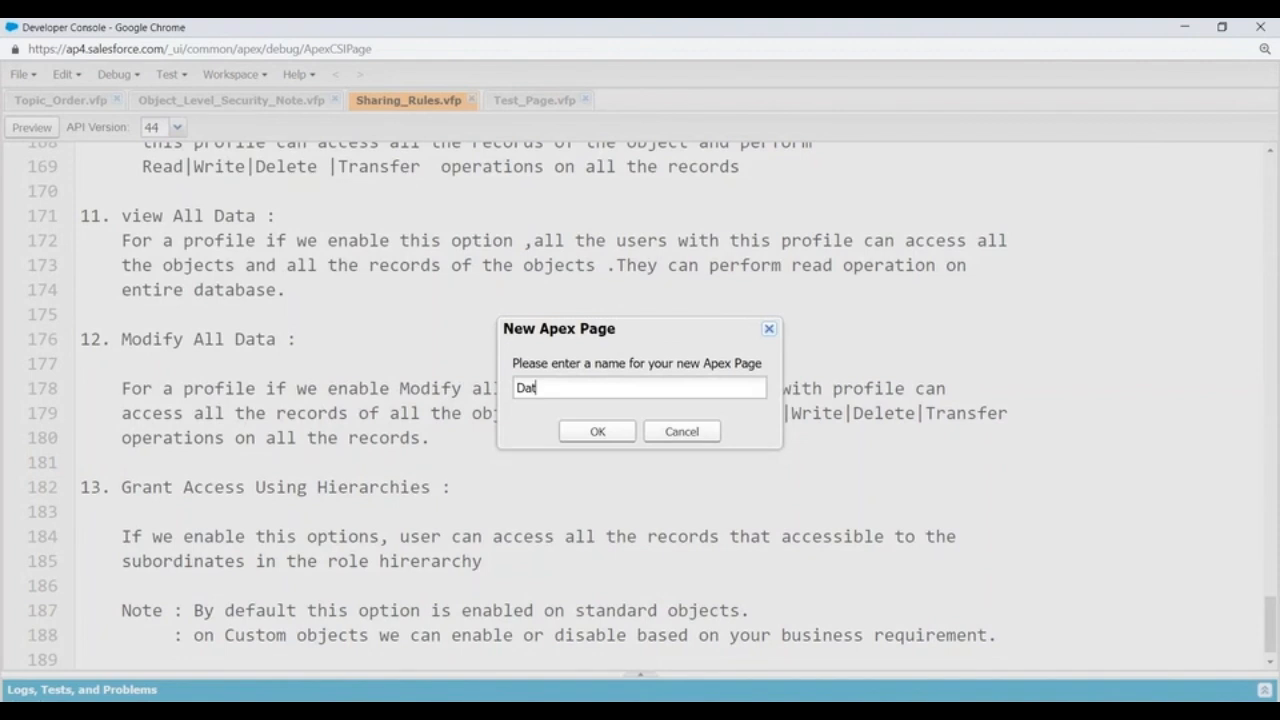
{"action": "type", "text": "aLoader"}
{"action": "key", "text": "Return"}
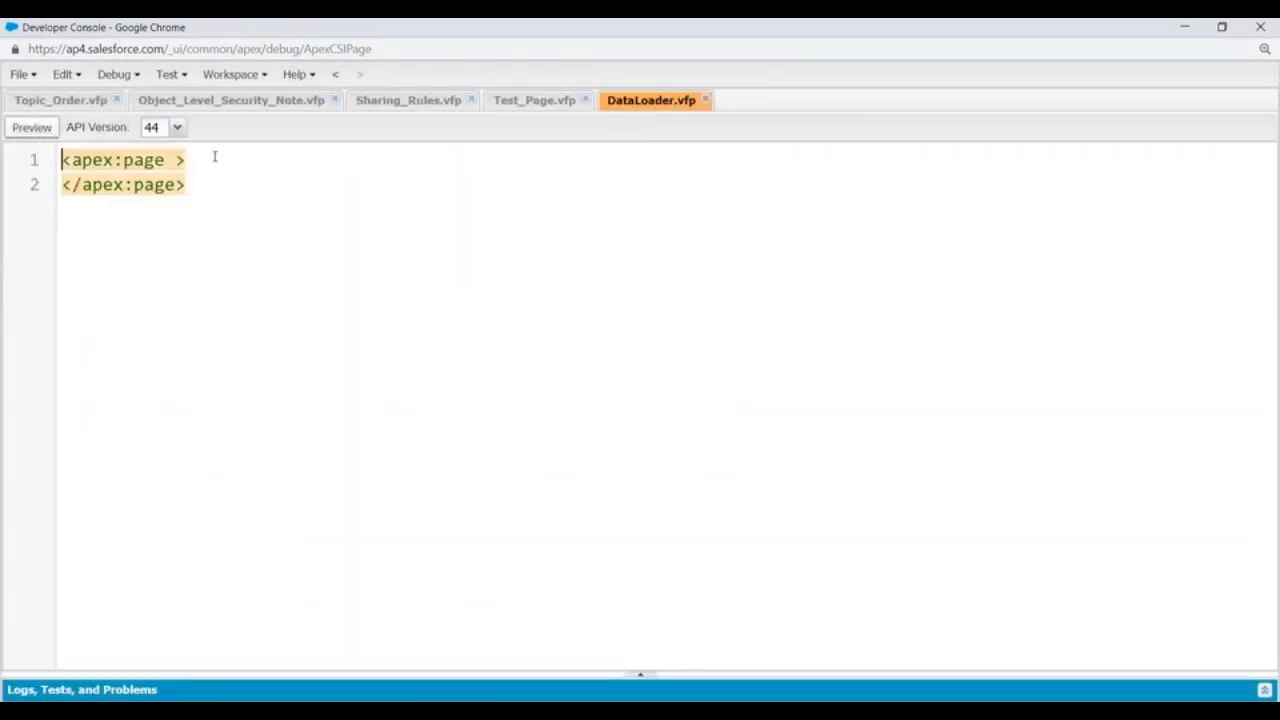
{"action": "left_click", "coordinate": [585, 100]}
Step: Paste the copied Data Loader notes on a new line after the opening apex:page tag of DataLoader.vfp
{"action": "left_click", "coordinate": [209, 166]}
{"action": "key", "text": "Return"}
{"action": "key", "text": "ctrl+v"}
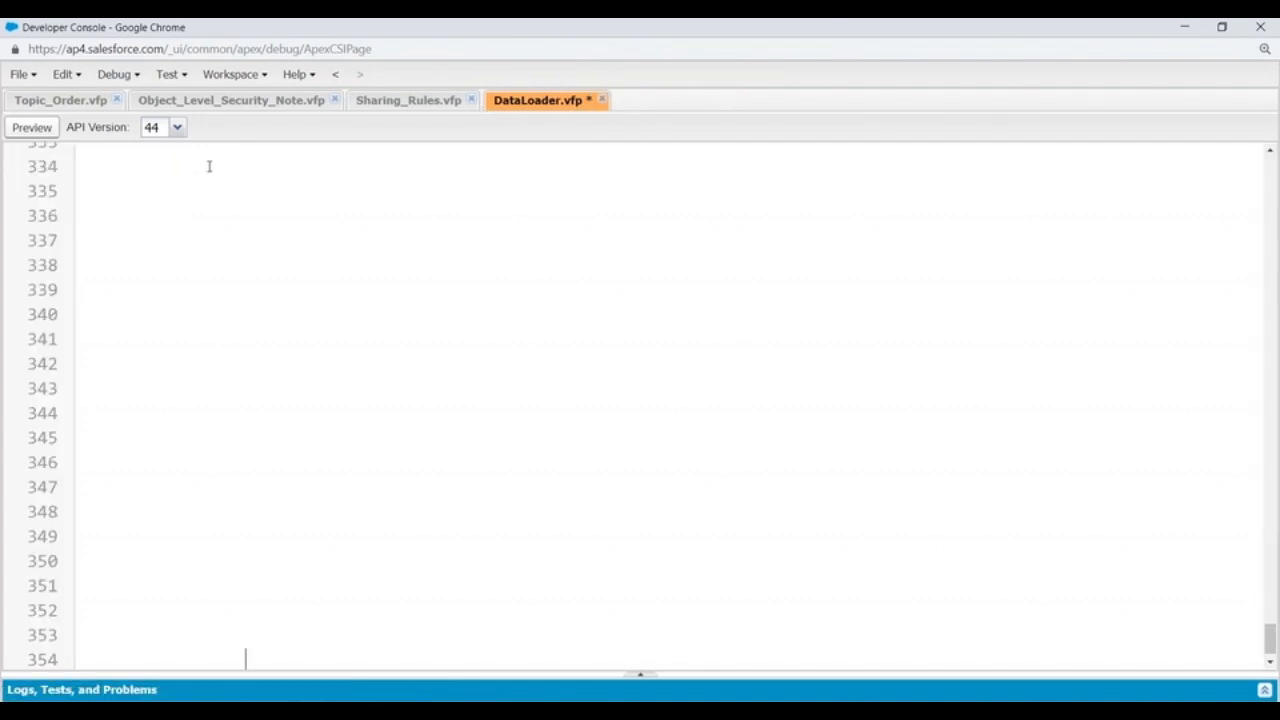
Step: Remove the indentation before the "DataLoader :" heading on line 2 of the pasted notes
{"action": "scroll", "coordinate": [209, 166], "scroll_direction": "up", "scroll_amount": 5}
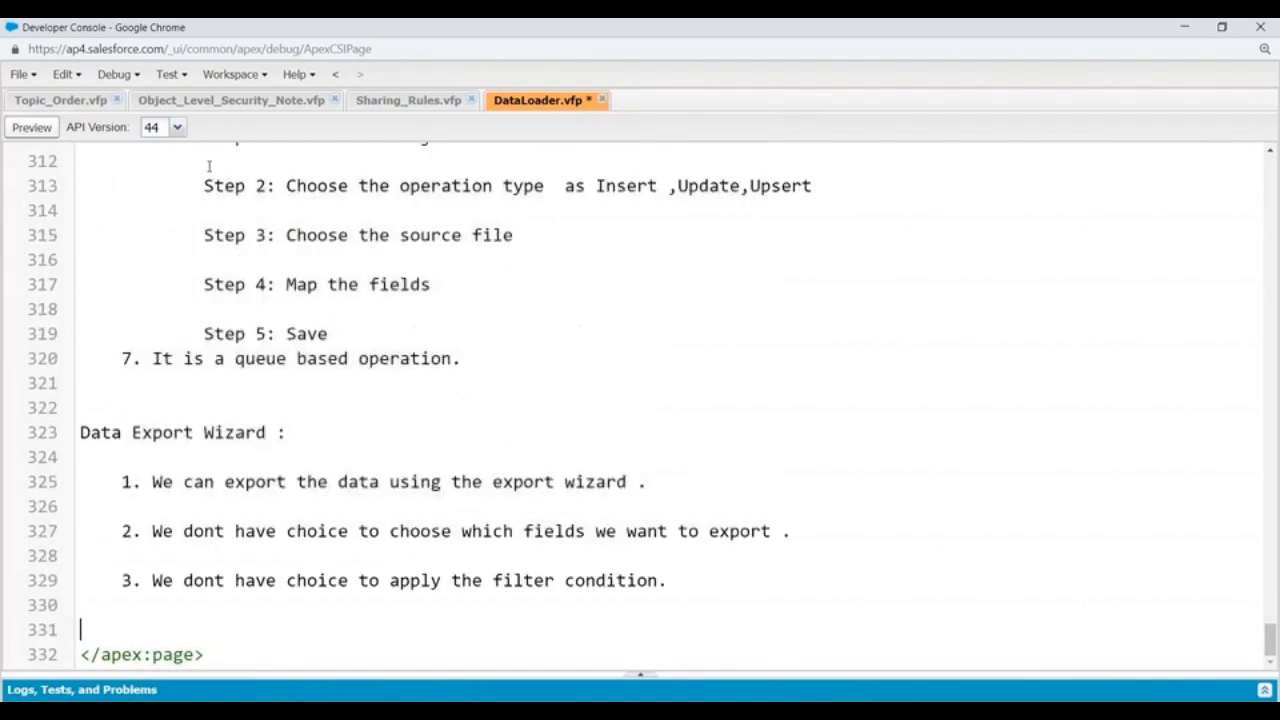
{"action": "scroll", "coordinate": [209, 166], "scroll_direction": "up", "scroll_amount": 20}
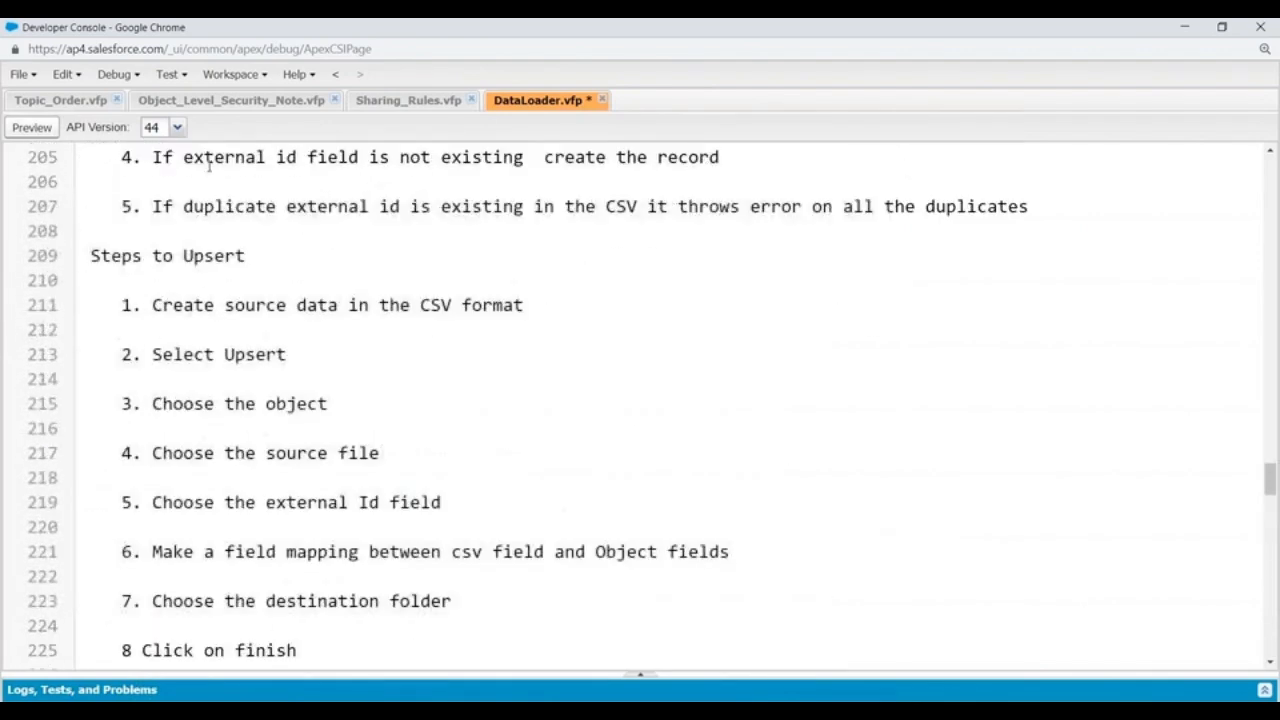
{"action": "scroll", "coordinate": [209, 166], "scroll_direction": "up", "scroll_amount": 20}
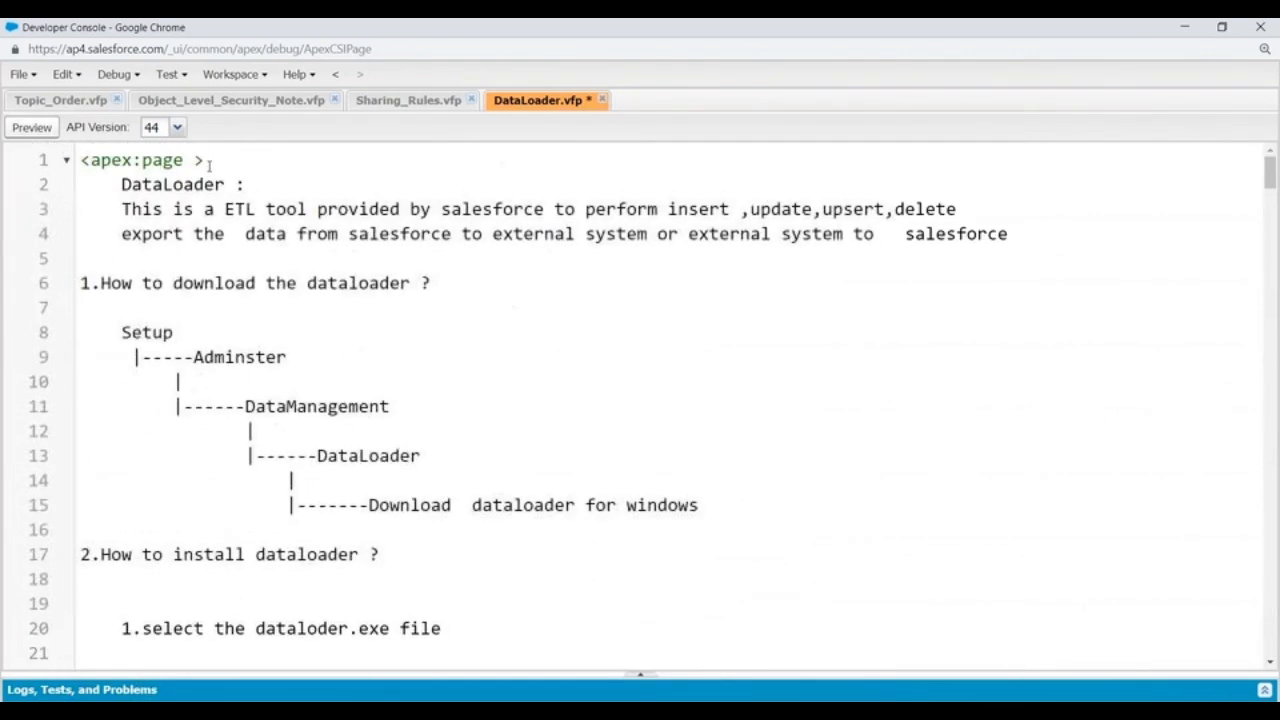
{"action": "left_click", "coordinate": [119, 187]}
{"action": "key", "text": "BackSpace"}
{"action": "key", "text": "BackSpace"}
{"action": "key", "text": "BackSpace"}
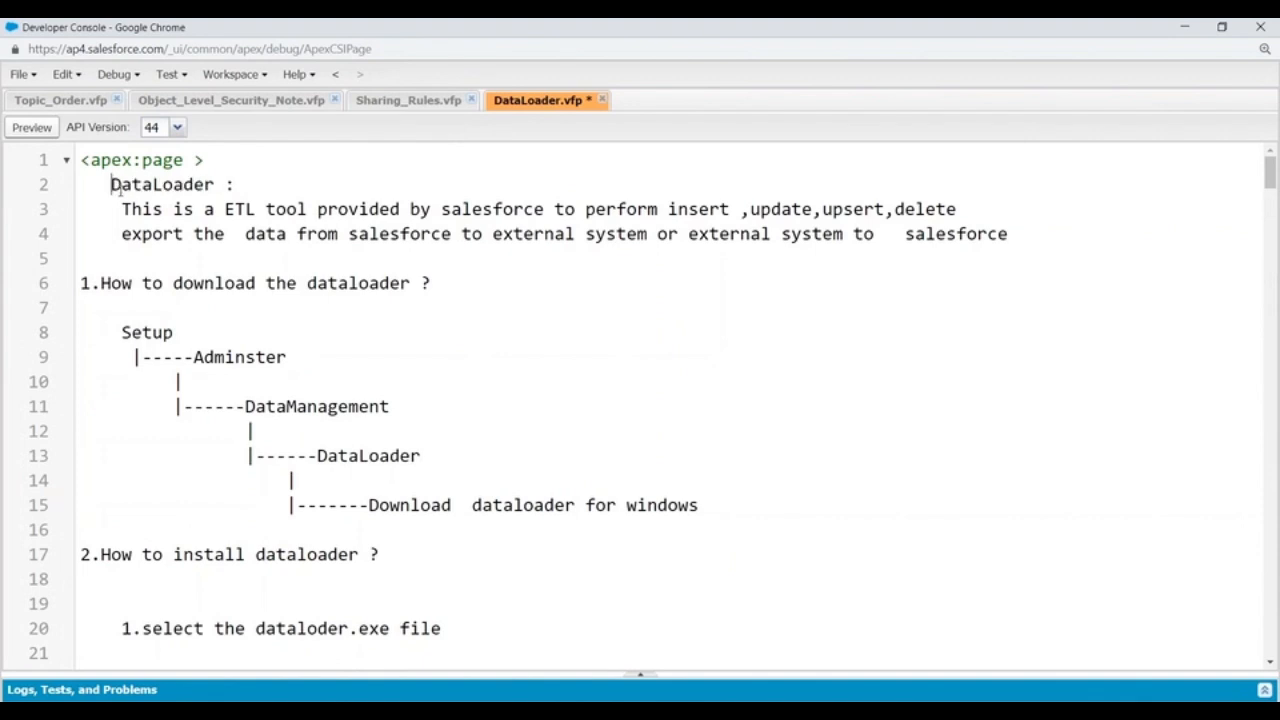
{"action": "key", "text": "BackSpace"}
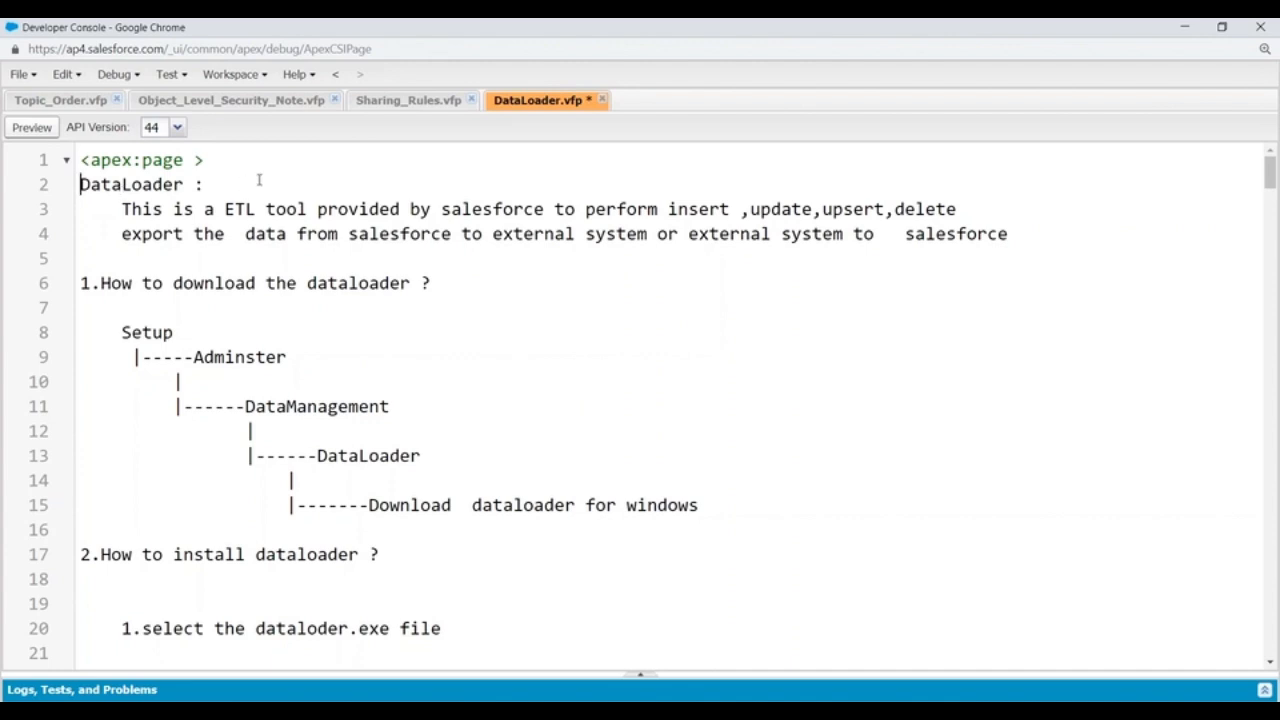
Step: Review the notes on installing Data Loader and on the Internet Explorer SSL and TLS configuration
{"action": "scroll", "coordinate": [257, 180], "scroll_direction": "down", "scroll_amount": 3}
{"action": "scroll", "coordinate": [148, 308], "scroll_direction": "down", "scroll_amount": 2}
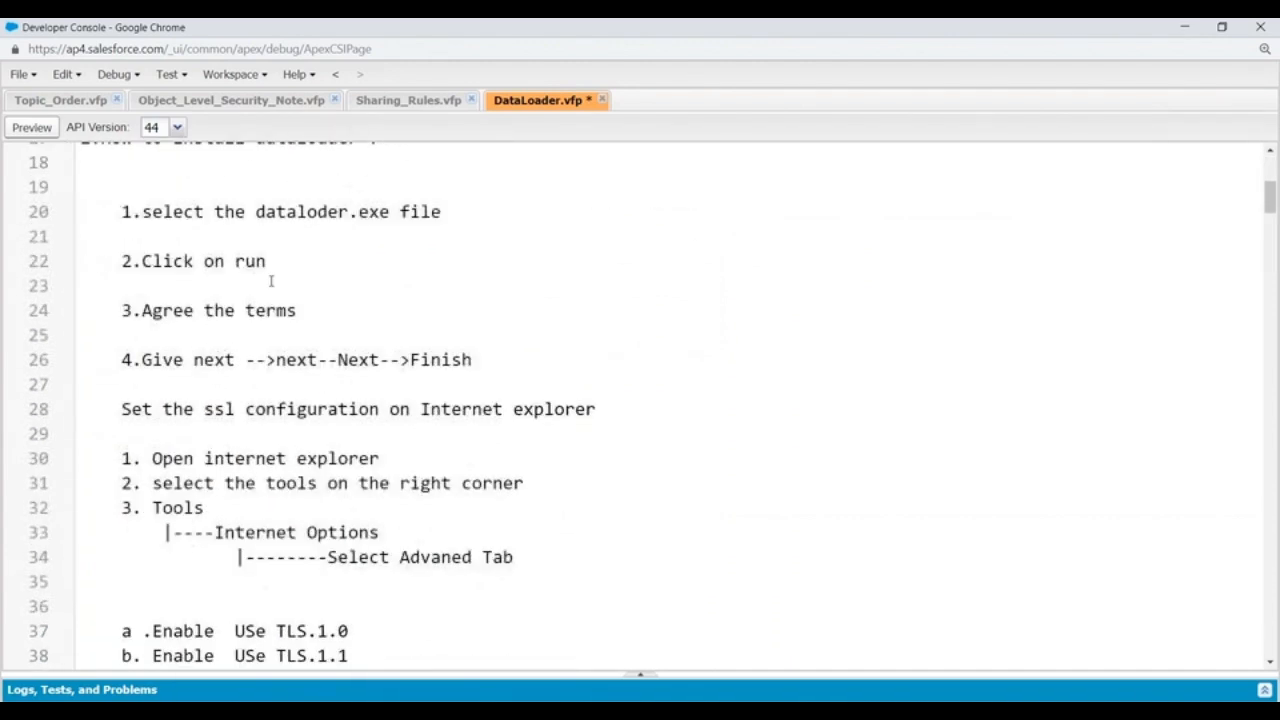
{"action": "left_click_drag", "start_coordinate": [131, 360], "coordinate": [472, 360]}
{"action": "scroll", "coordinate": [580, 284], "scroll_direction": "down", "scroll_amount": 3}
{"action": "scroll", "coordinate": [330, 260], "scroll_direction": "up", "scroll_amount": 1}
{"action": "left_click_drag", "start_coordinate": [120, 242], "coordinate": [549, 390]}
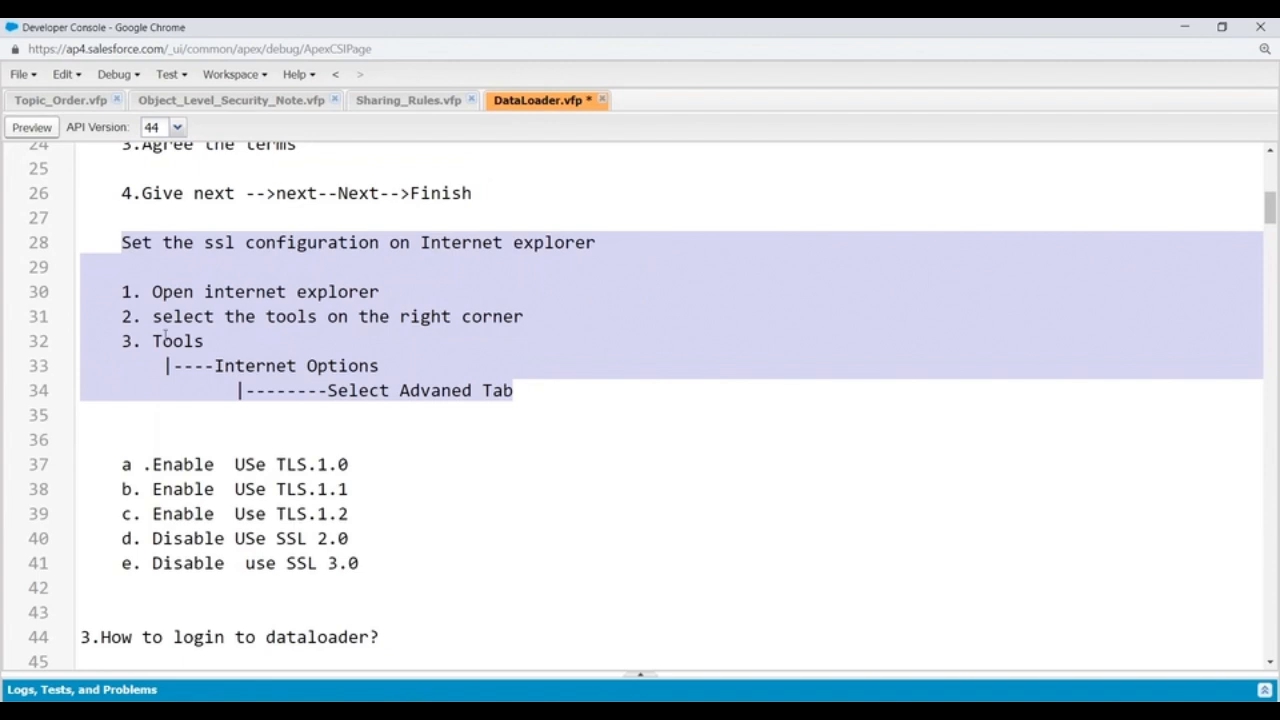
{"action": "left_click", "coordinate": [114, 240]}
{"action": "left_click_drag", "start_coordinate": [120, 242], "coordinate": [393, 561]}
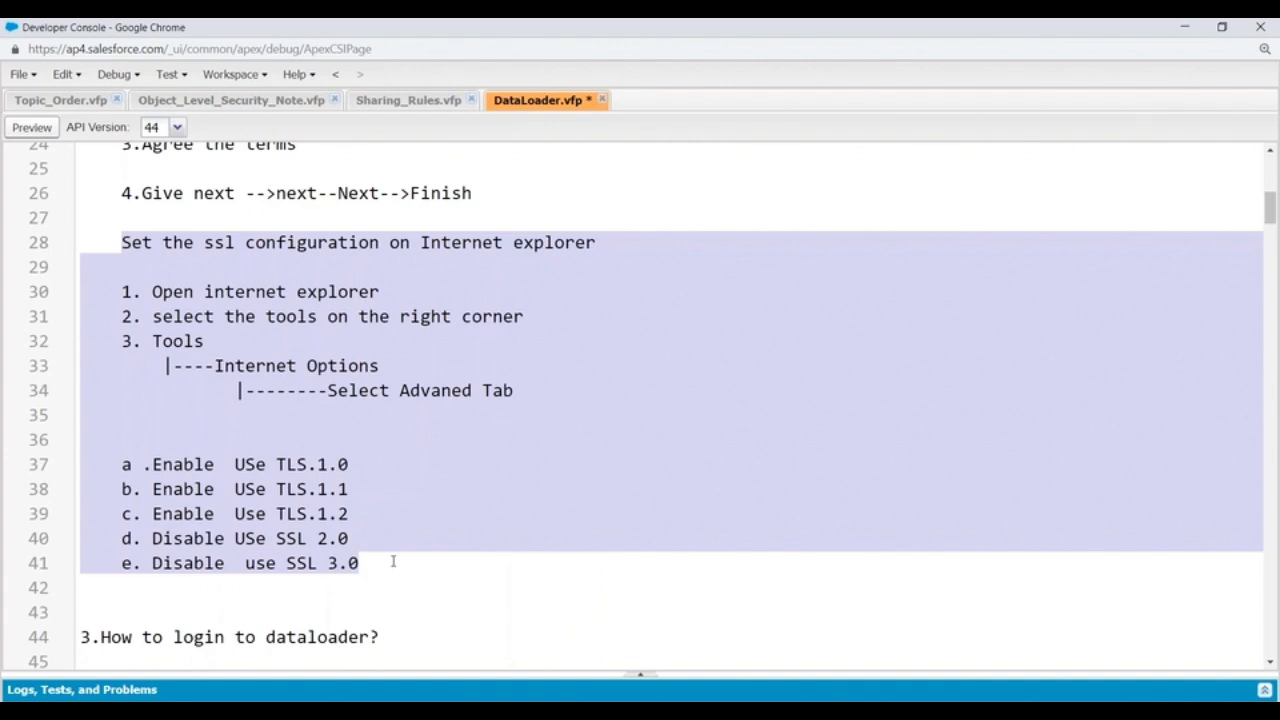
{"action": "scroll", "coordinate": [392, 562], "scroll_direction": "down", "scroll_amount": 2}
{"action": "left_click", "coordinate": [489, 496]}
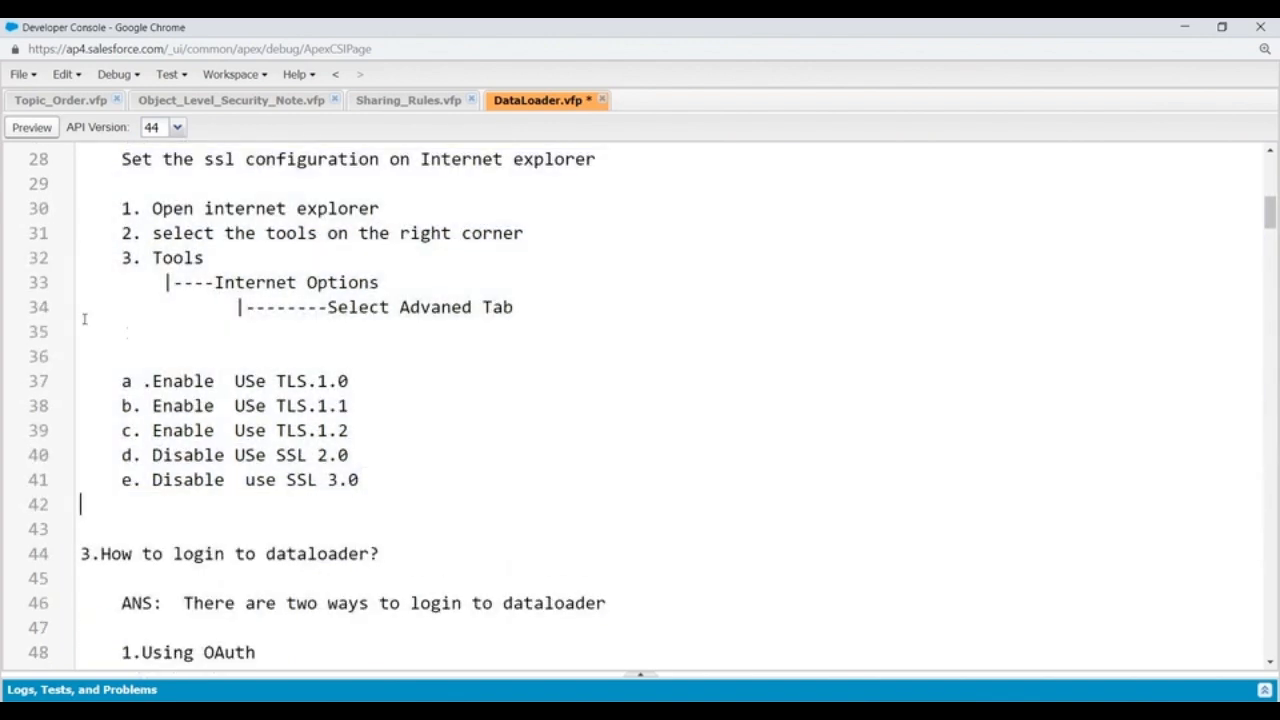
{"action": "left_click_drag", "start_coordinate": [121, 158], "coordinate": [362, 482]}
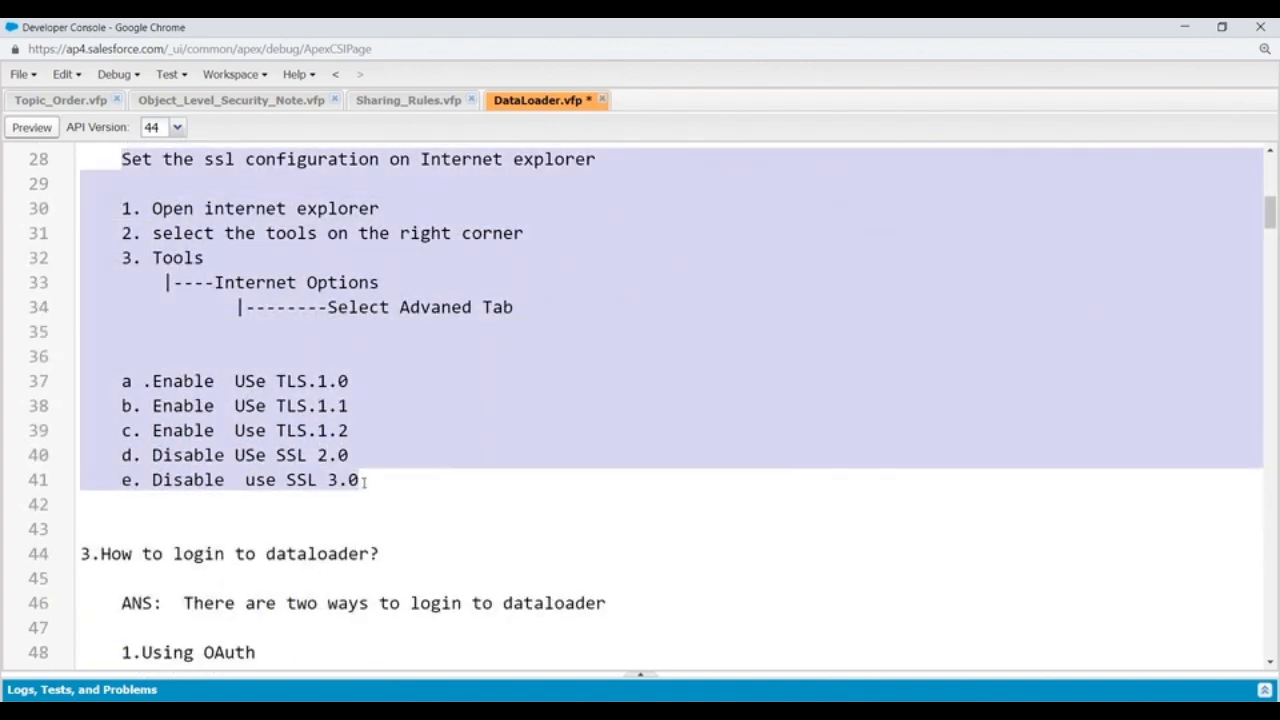
{"action": "scroll", "coordinate": [476, 431], "scroll_direction": "down", "scroll_amount": 5}
{"action": "left_click", "coordinate": [376, 455]}
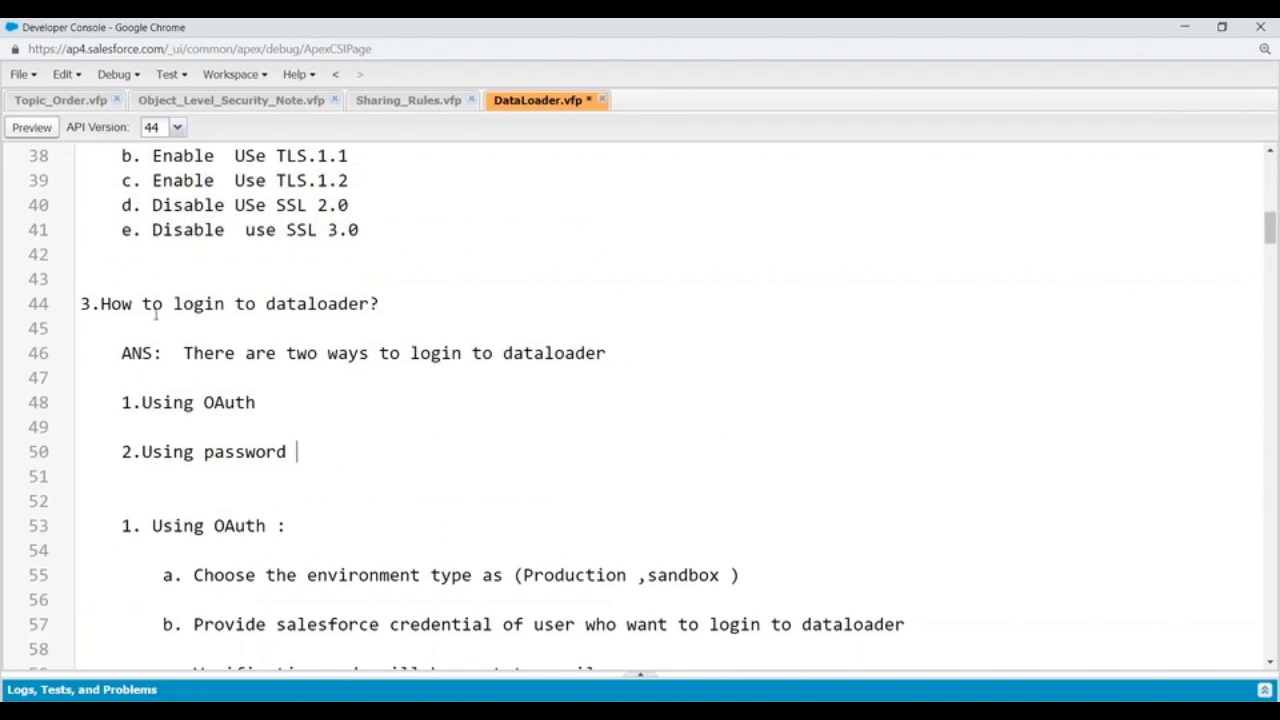
Step: Examine the question on how to log in to Data Loader and its listed login methods
{"action": "triple_click", "coordinate": [101, 303]}
{"action": "left_click", "coordinate": [328, 405]}
{"action": "left_click_drag", "start_coordinate": [101, 303], "coordinate": [405, 309]}
{"action": "left_click", "coordinate": [392, 396]}
{"action": "scroll", "coordinate": [392, 396], "scroll_direction": "down", "scroll_amount": 3}
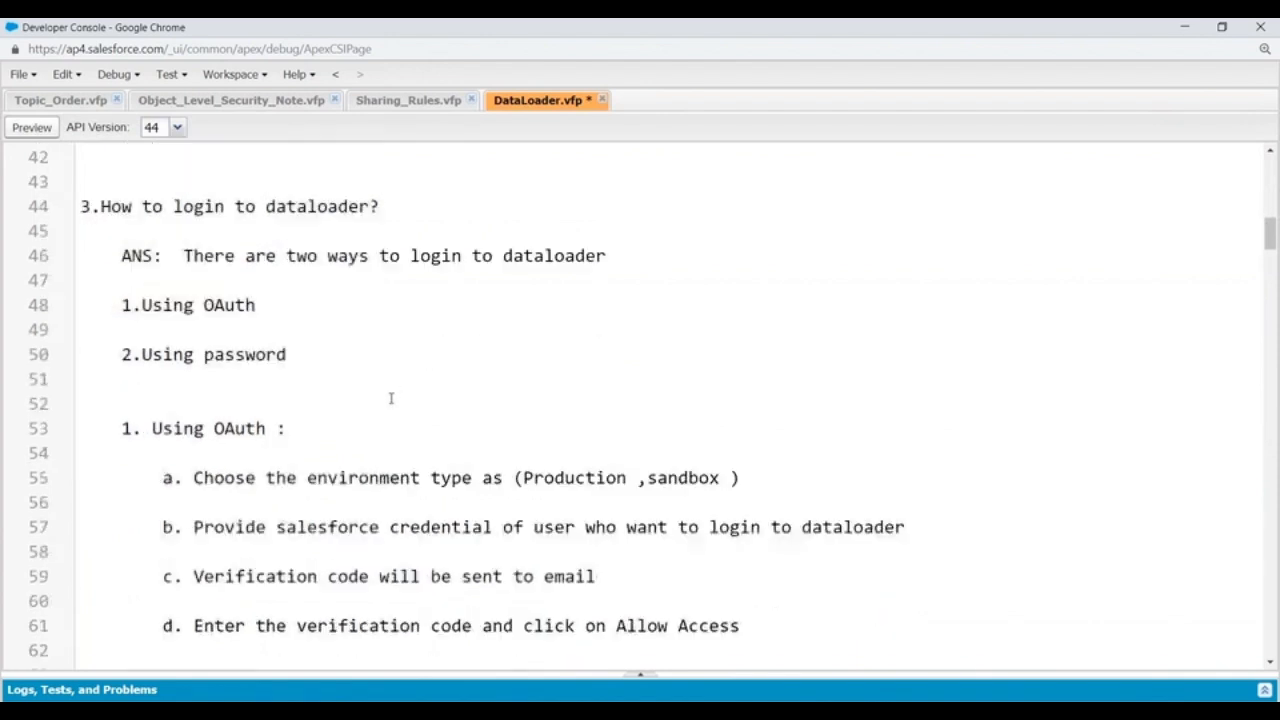
{"action": "left_click_drag", "start_coordinate": [141, 236], "coordinate": [339, 243]}
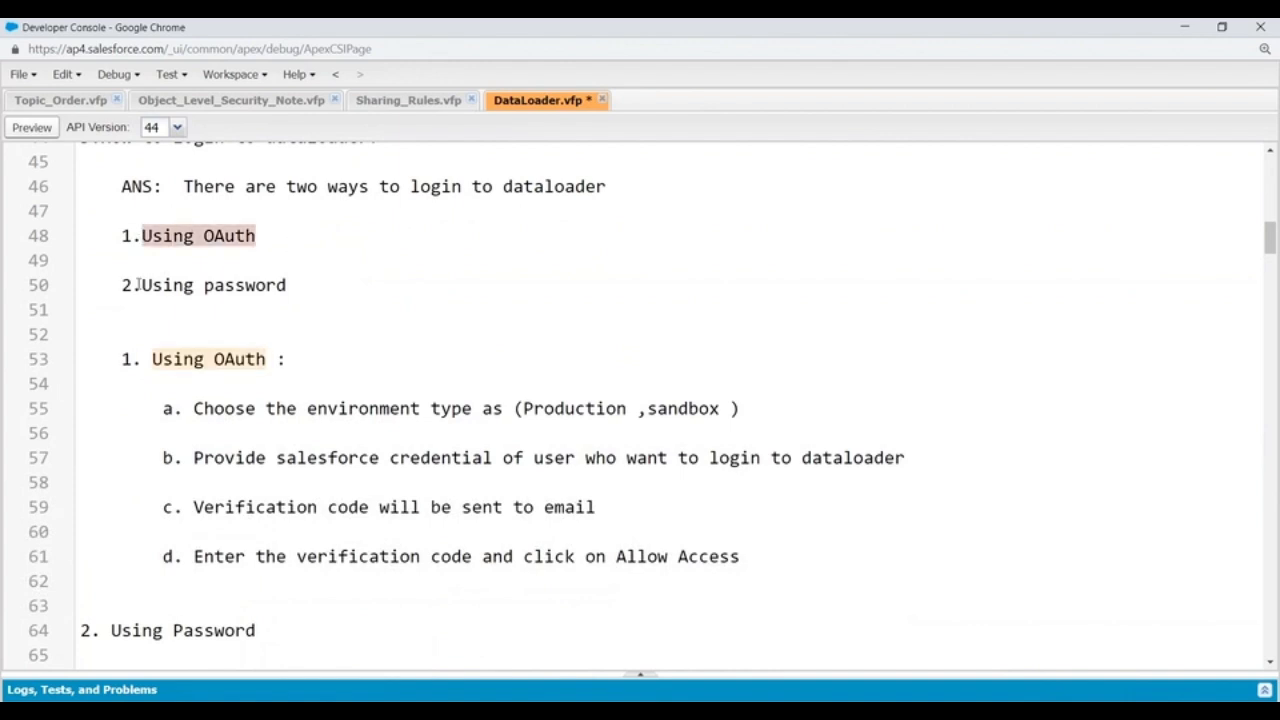
{"action": "left_click_drag", "start_coordinate": [133, 285], "coordinate": [340, 287]}
{"action": "left_click", "coordinate": [333, 357]}
{"action": "scroll", "coordinate": [333, 357], "scroll_direction": "down", "scroll_amount": 2}
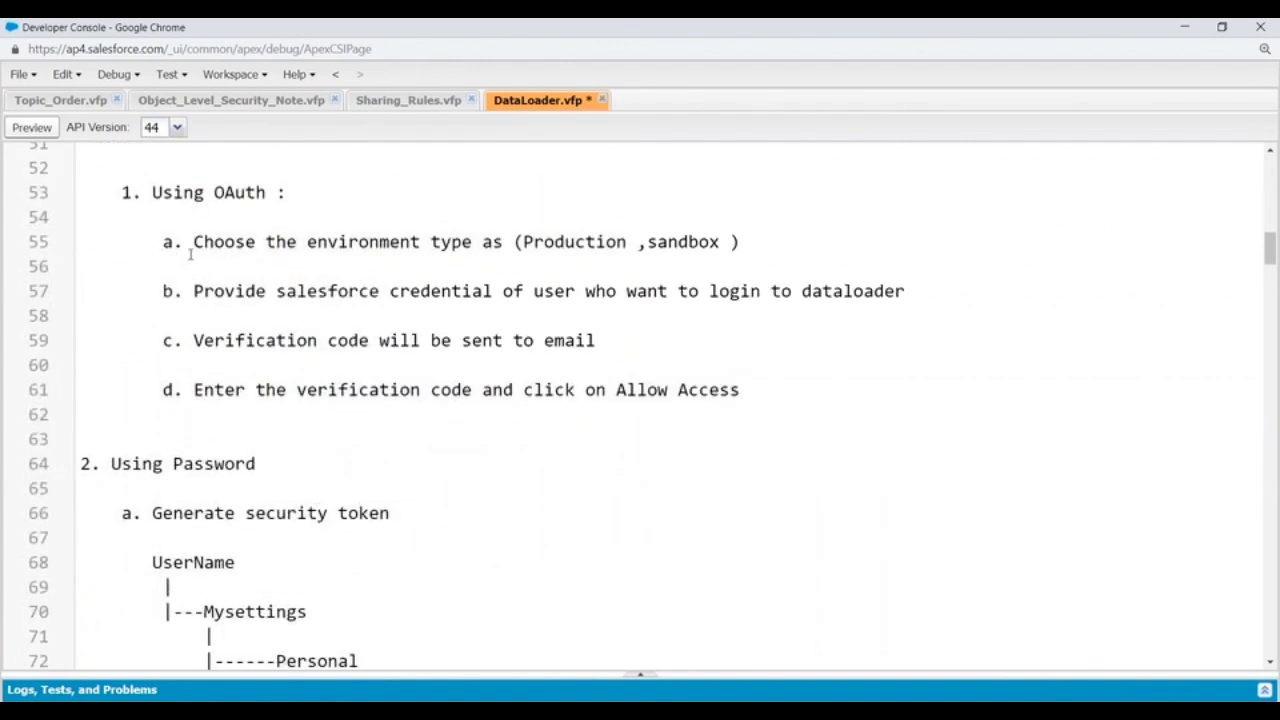
Step: Read through steps a to d of the "Using OAuth" login section, highlighting each one
{"action": "left_click_drag", "start_coordinate": [186, 243], "coordinate": [505, 243]}
{"action": "left_click", "coordinate": [596, 242]}
{"action": "key", "text": "Home"}
{"action": "left_click_drag", "start_coordinate": [174, 291], "coordinate": [904, 291]}
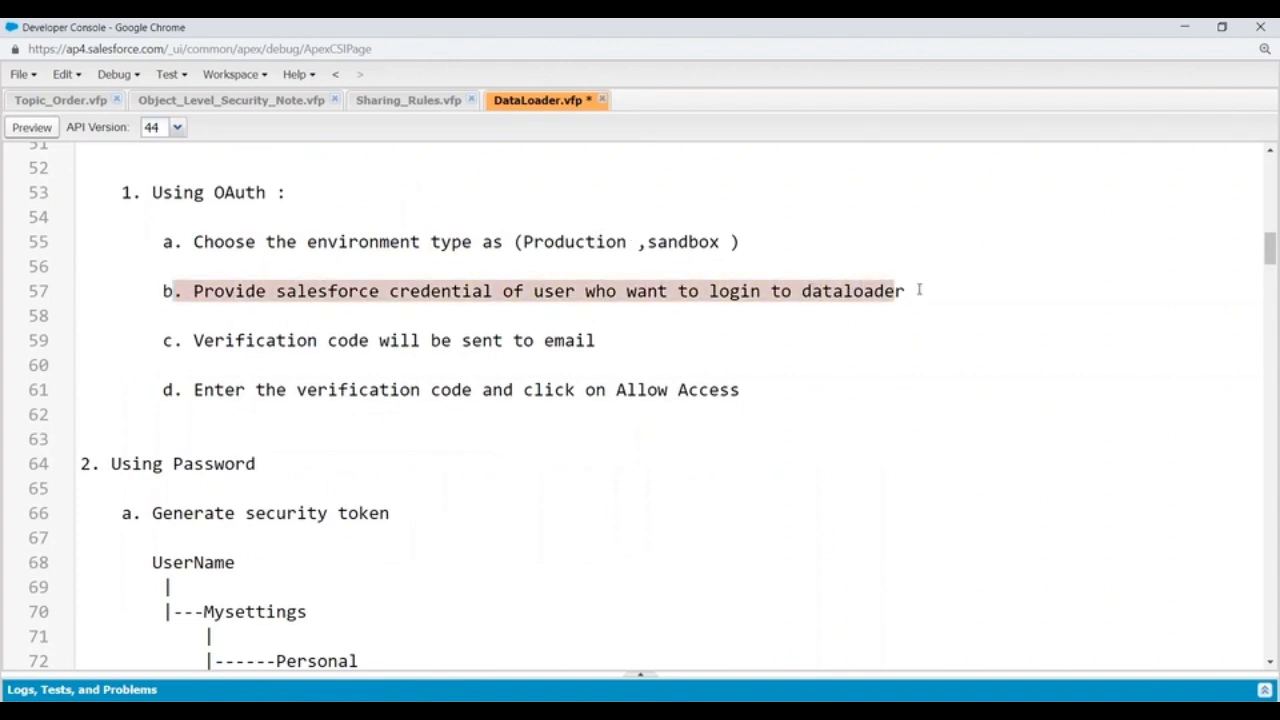
{"action": "left_click", "coordinate": [740, 360]}
{"action": "left_click_drag", "start_coordinate": [186, 341], "coordinate": [661, 341]}
{"action": "left_click_drag", "start_coordinate": [193, 390], "coordinate": [753, 389]}
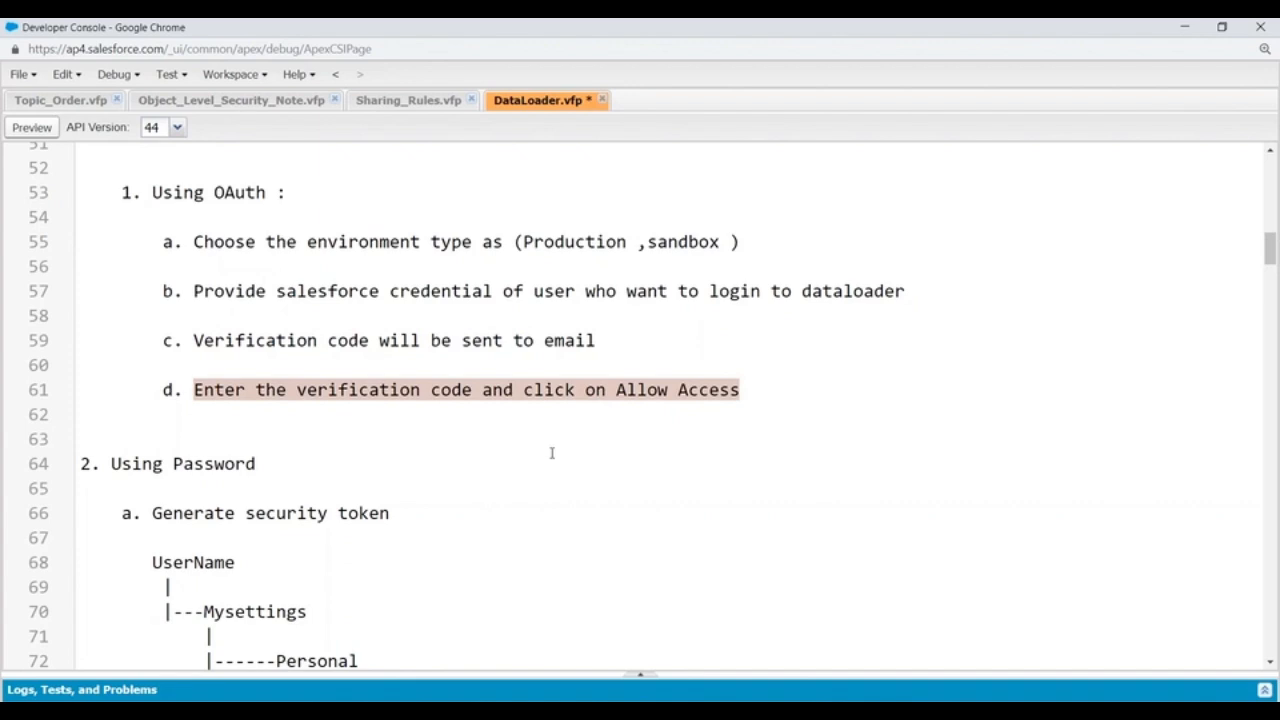
Step: Review the "Using Password" section, covering security token generation and the username and password format for logging in
{"action": "scroll", "coordinate": [551, 453], "scroll_direction": "down", "scroll_amount": 2}
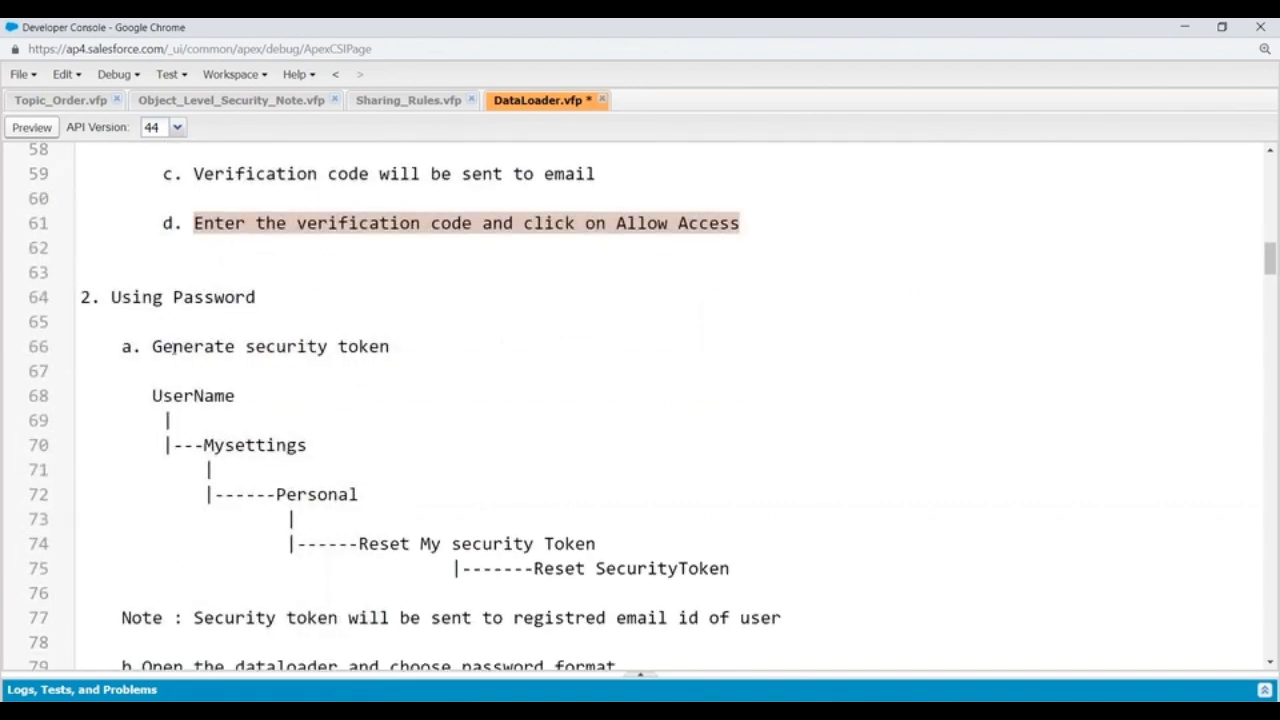
{"action": "left_click_drag", "start_coordinate": [146, 346], "coordinate": [452, 345]}
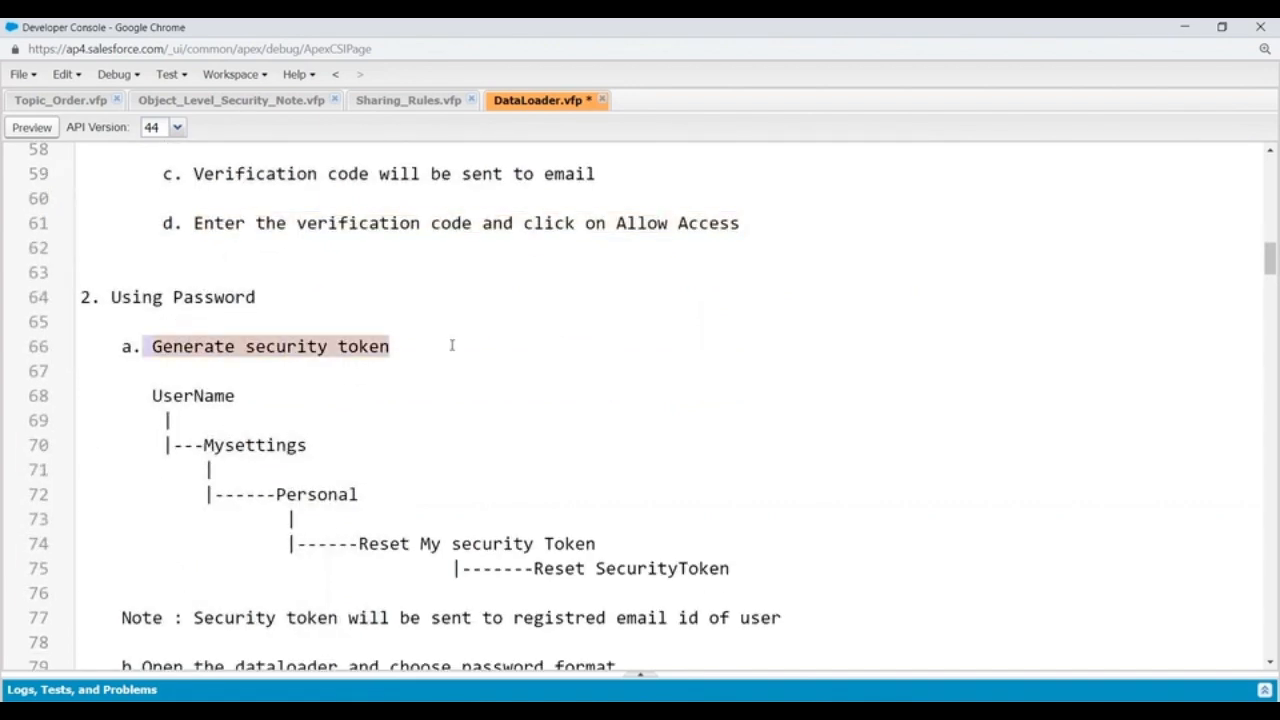
{"action": "scroll", "coordinate": [452, 345], "scroll_direction": "down", "scroll_amount": 3}
{"action": "left_click_drag", "start_coordinate": [152, 229], "coordinate": [300, 234]}
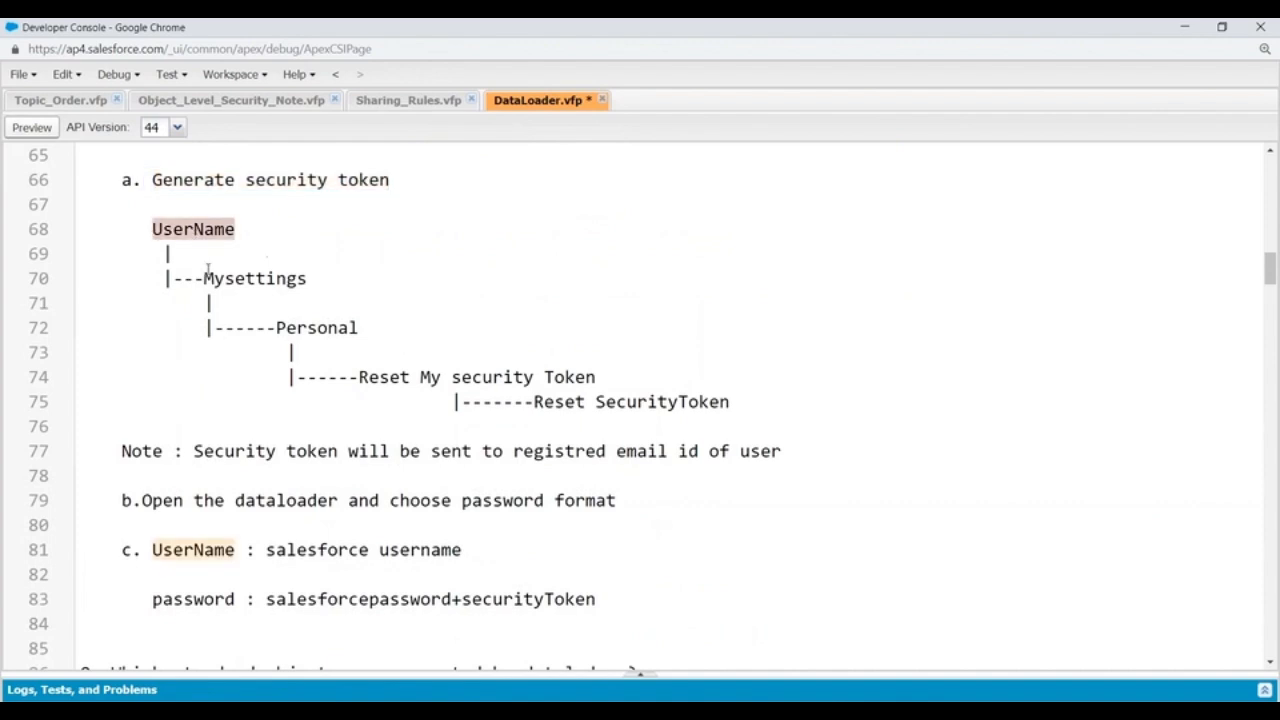
{"action": "left_click_drag", "start_coordinate": [204, 278], "coordinate": [308, 280]}
{"action": "left_click_drag", "start_coordinate": [276, 328], "coordinate": [375, 334]}
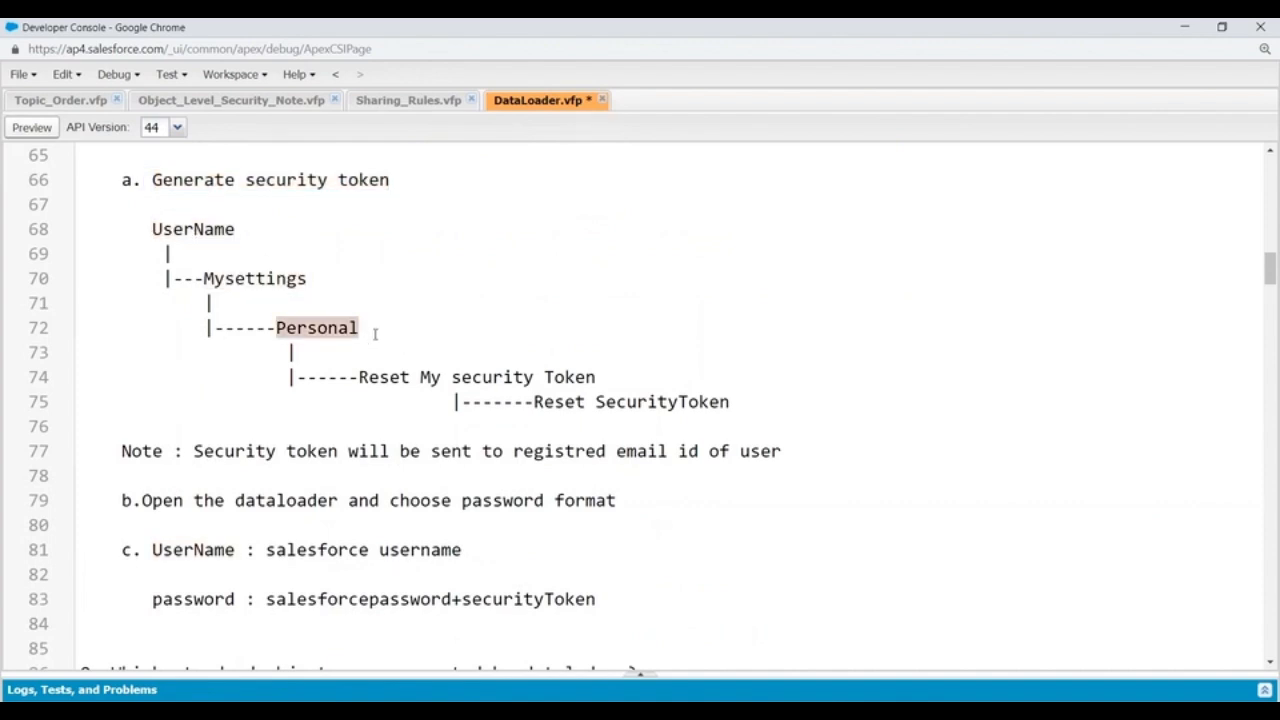
{"action": "left_click_drag", "start_coordinate": [358, 377], "coordinate": [631, 368]}
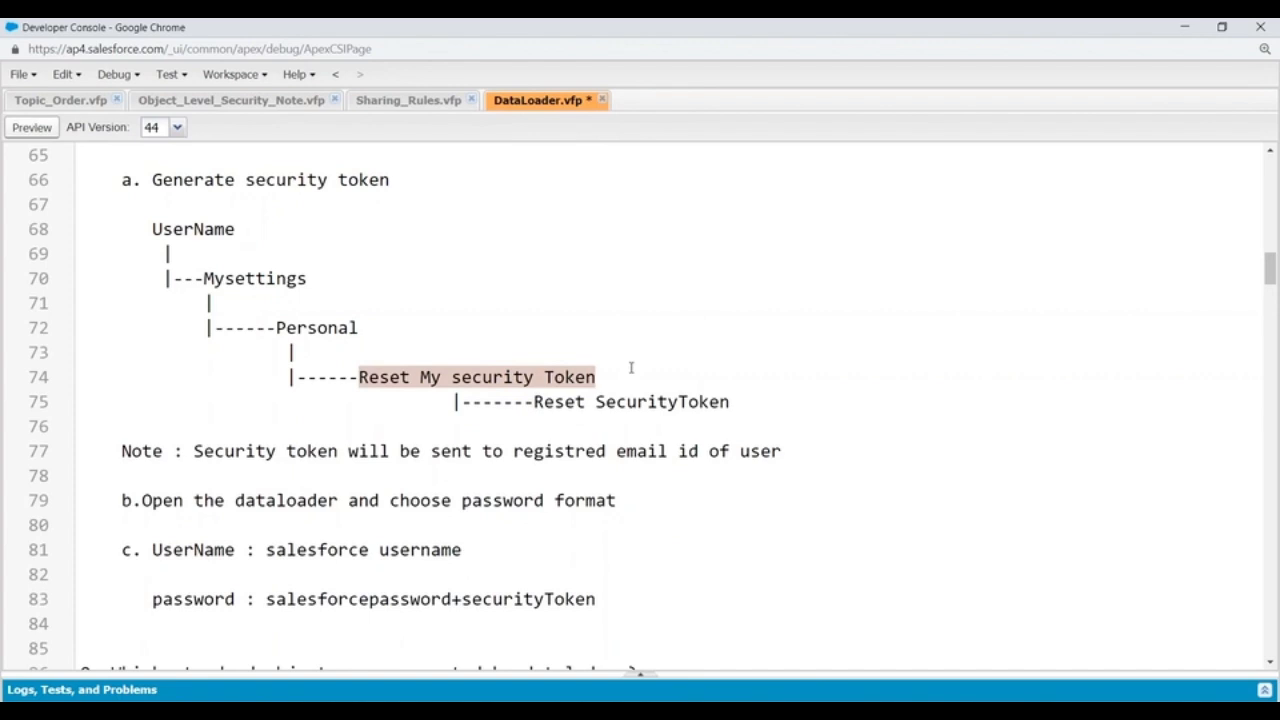
{"action": "scroll", "coordinate": [631, 368], "scroll_direction": "down", "scroll_amount": 3}
{"action": "left_click_drag", "start_coordinate": [193, 284], "coordinate": [781, 285]}
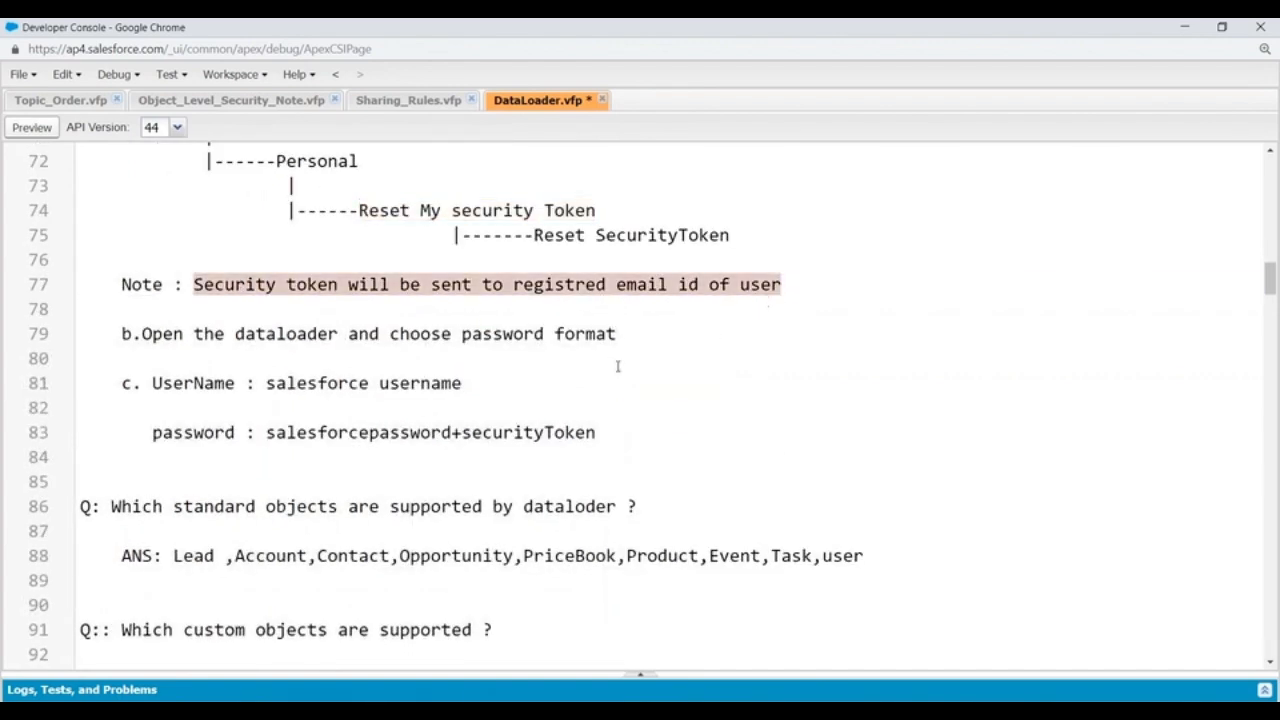
{"action": "left_click", "coordinate": [82, 358]}
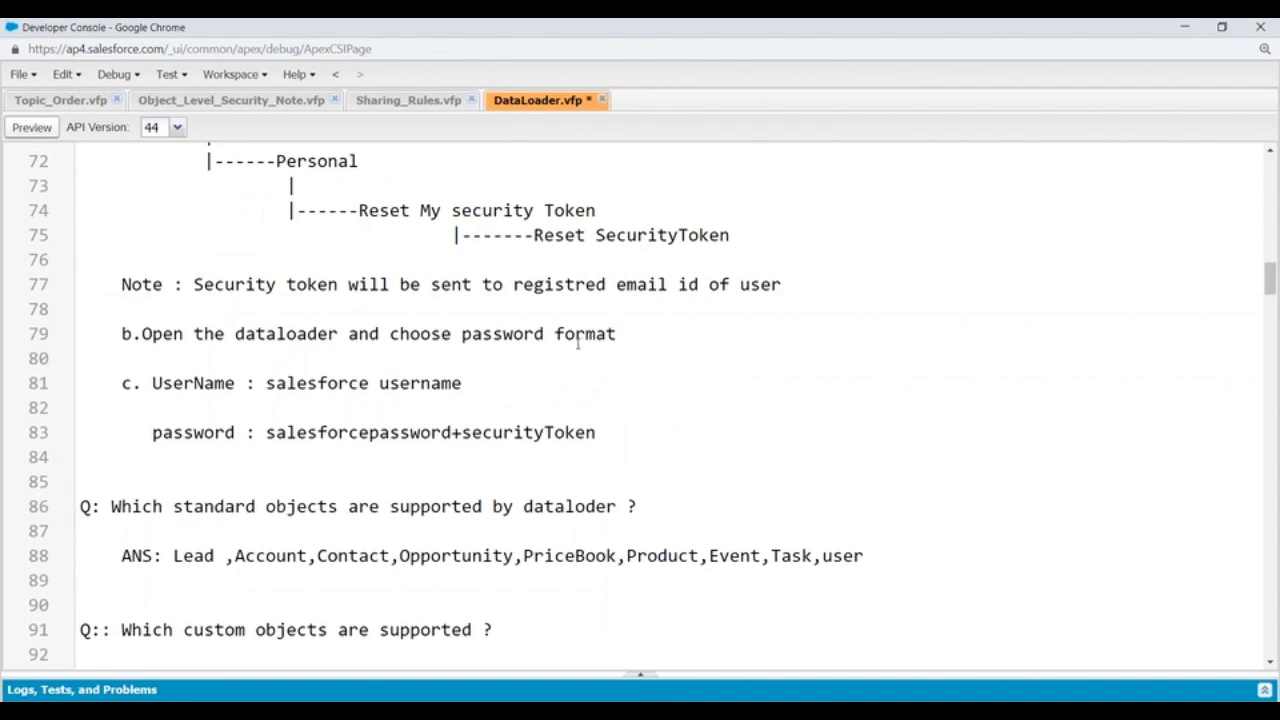
{"action": "left_click_drag", "start_coordinate": [266, 383], "coordinate": [529, 382]}
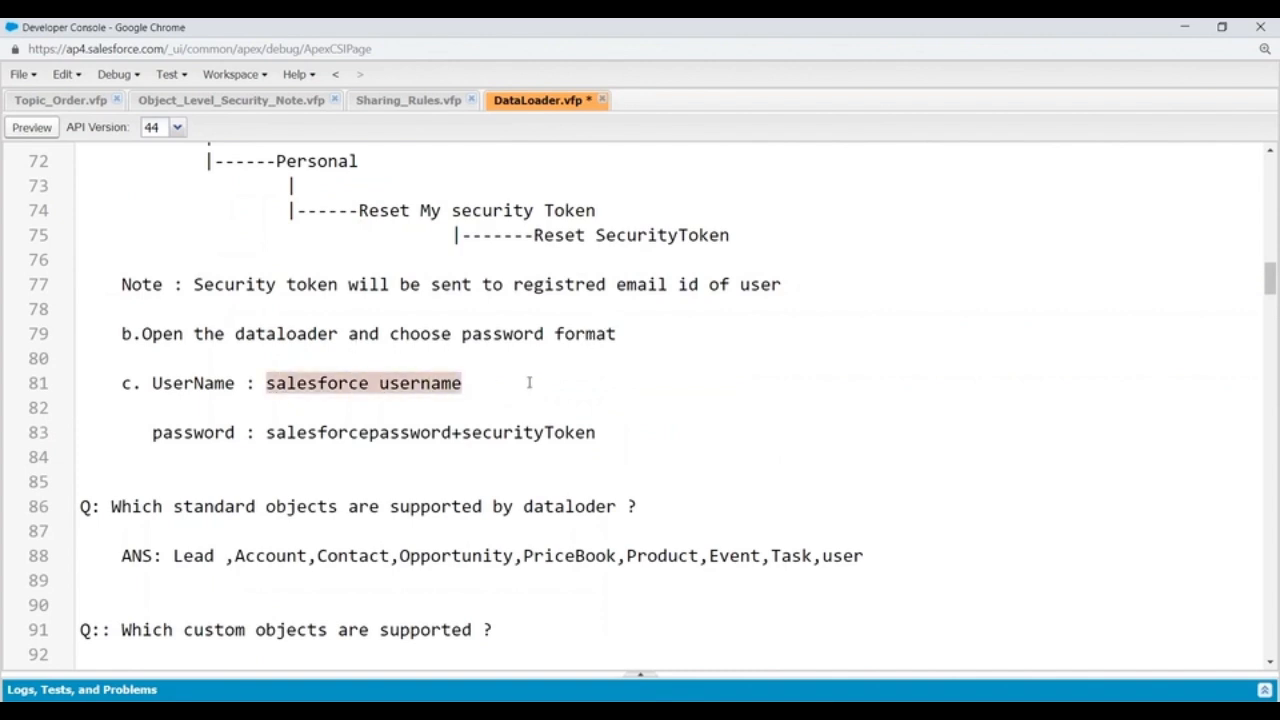
{"action": "scroll", "coordinate": [529, 382], "scroll_direction": "down", "scroll_amount": 3}
{"action": "left_click_drag", "start_coordinate": [266, 266], "coordinate": [604, 266]}
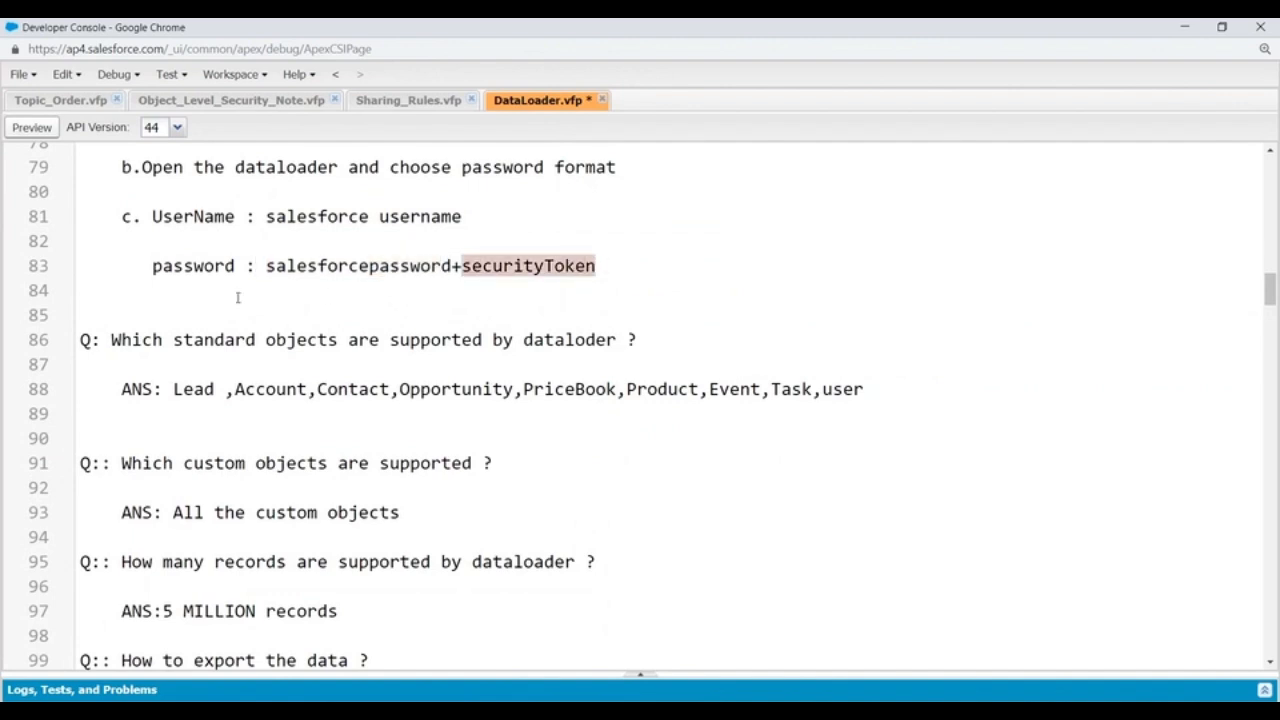
Step: Read the notes on supported standard and custom objects, the record limit, and how to export data
{"action": "scroll", "coordinate": [129, 314], "scroll_direction": "down", "scroll_amount": 1}
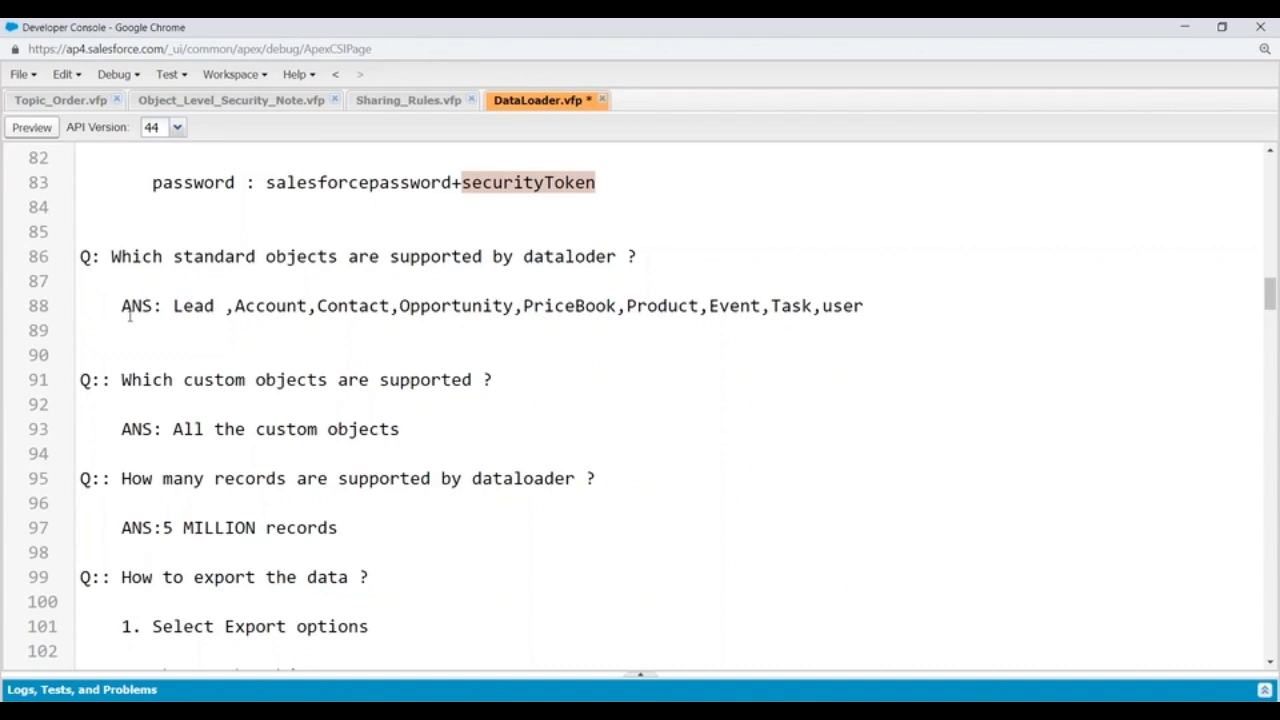
{"action": "scroll", "coordinate": [53, 320], "scroll_direction": "down", "scroll_amount": 3}
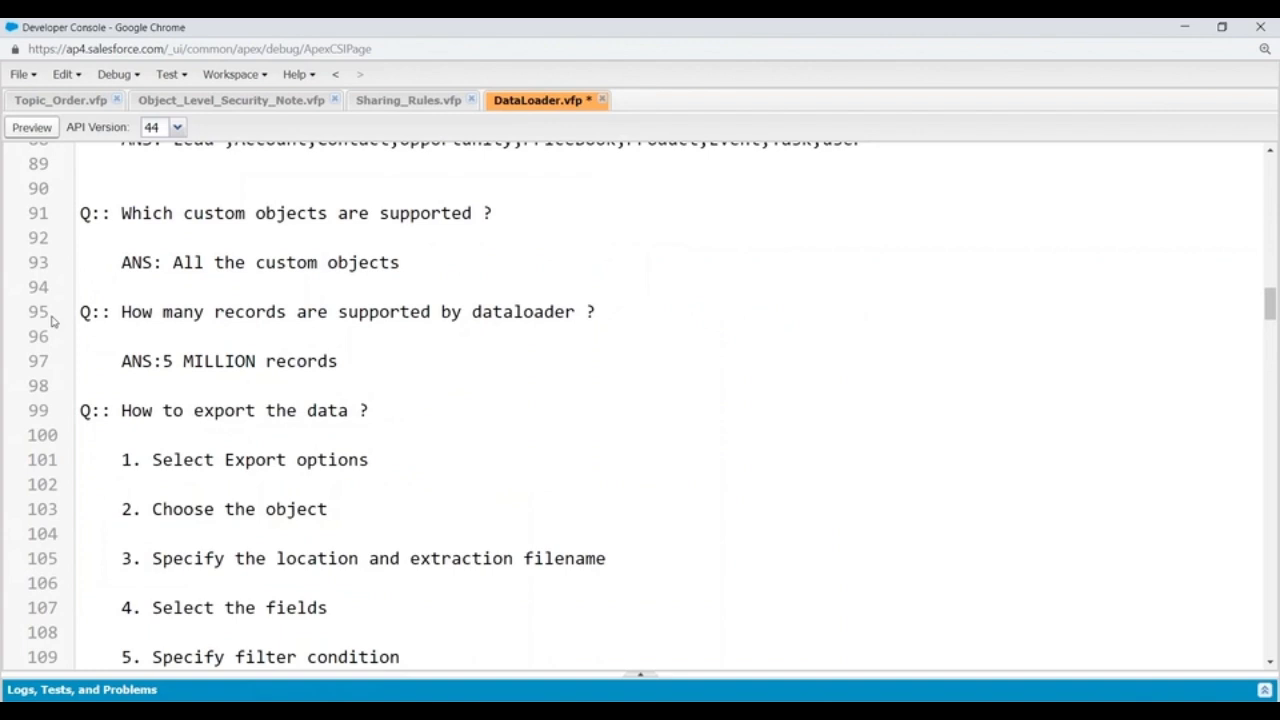
{"action": "scroll", "coordinate": [308, 335], "scroll_direction": "down", "scroll_amount": 2}
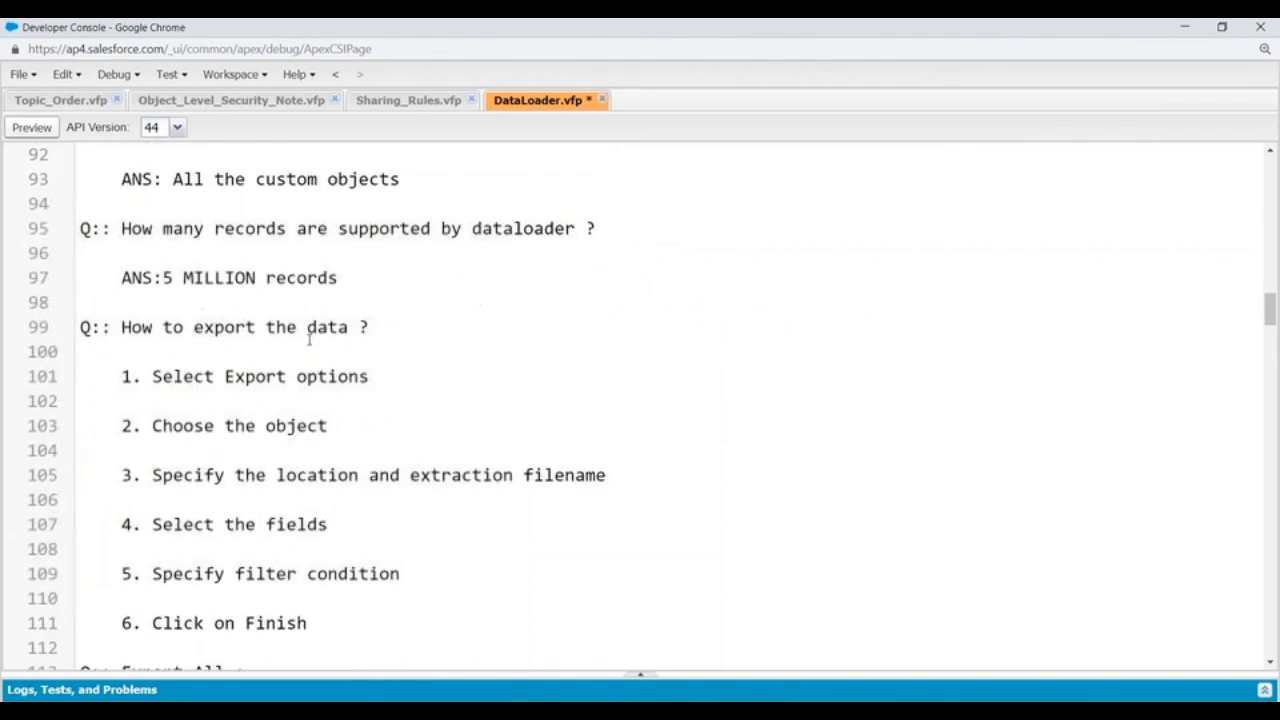
{"action": "scroll", "coordinate": [366, 290], "scroll_direction": "down", "scroll_amount": 4}
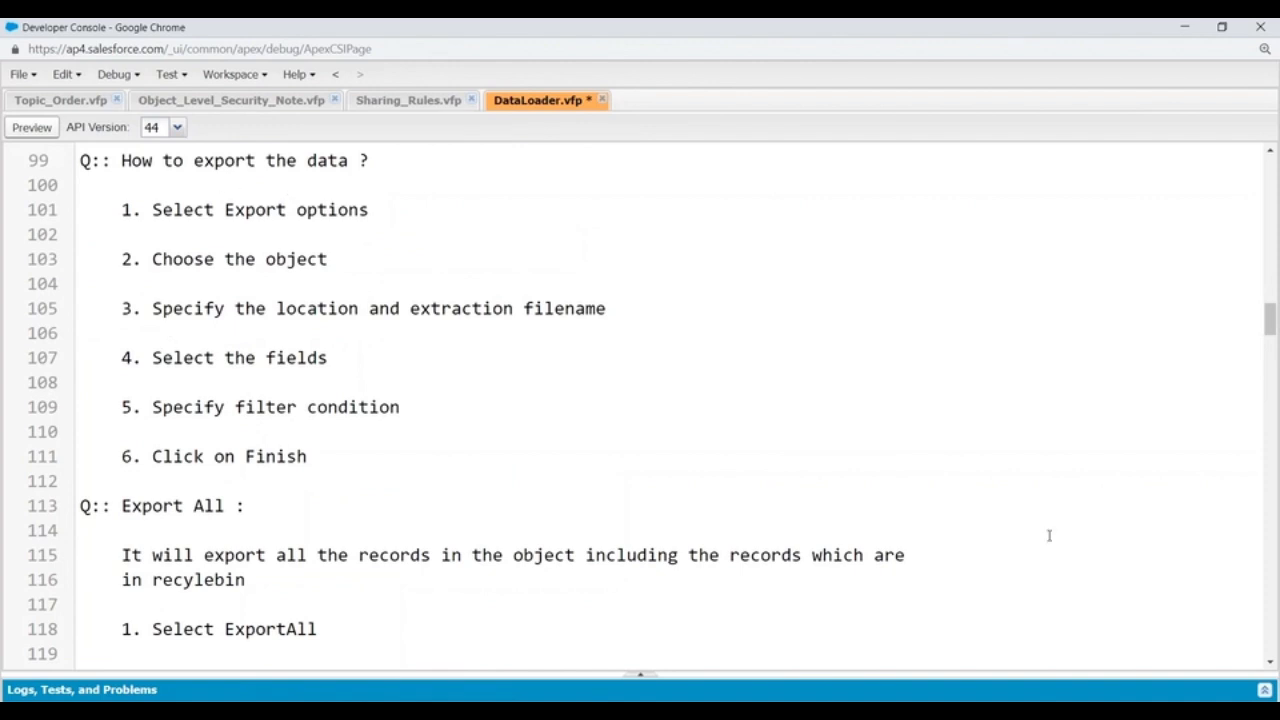
Step: Switch to Data Loader and start an export with Account (Account) as the Salesforce object
{"action": "key", "text": "alt+Tab"}
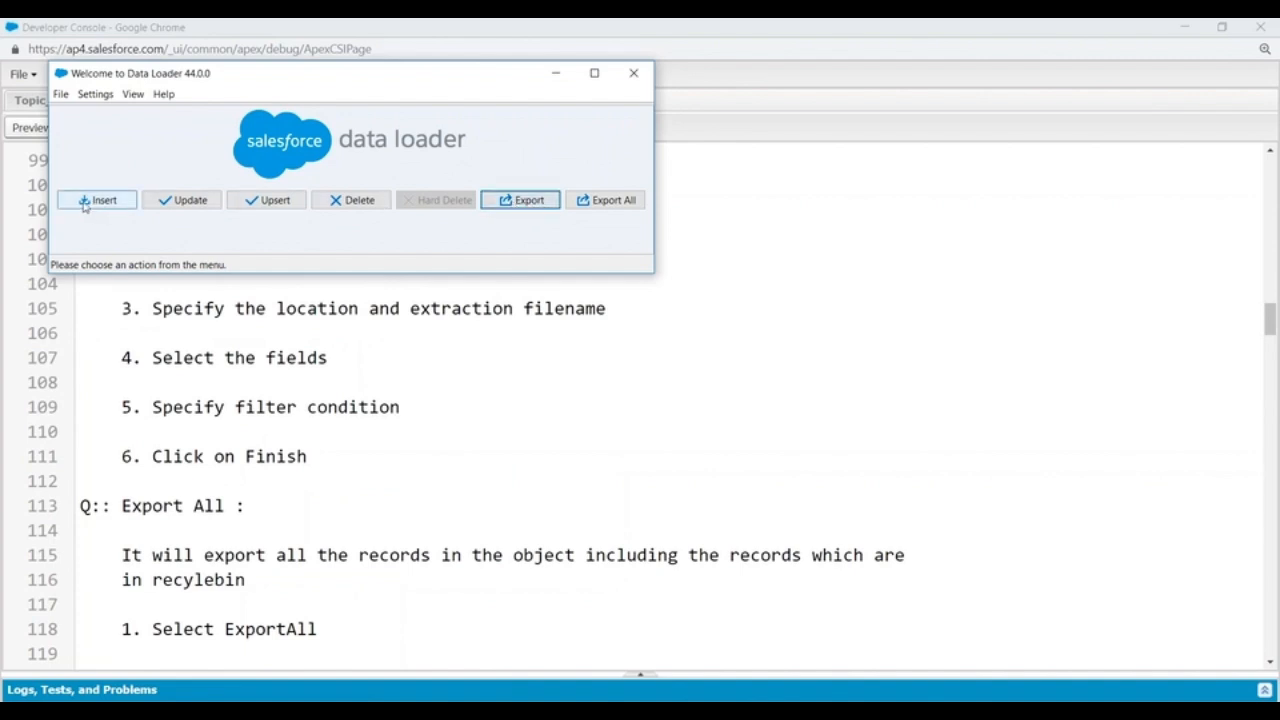
{"action": "left_click", "coordinate": [517, 201]}
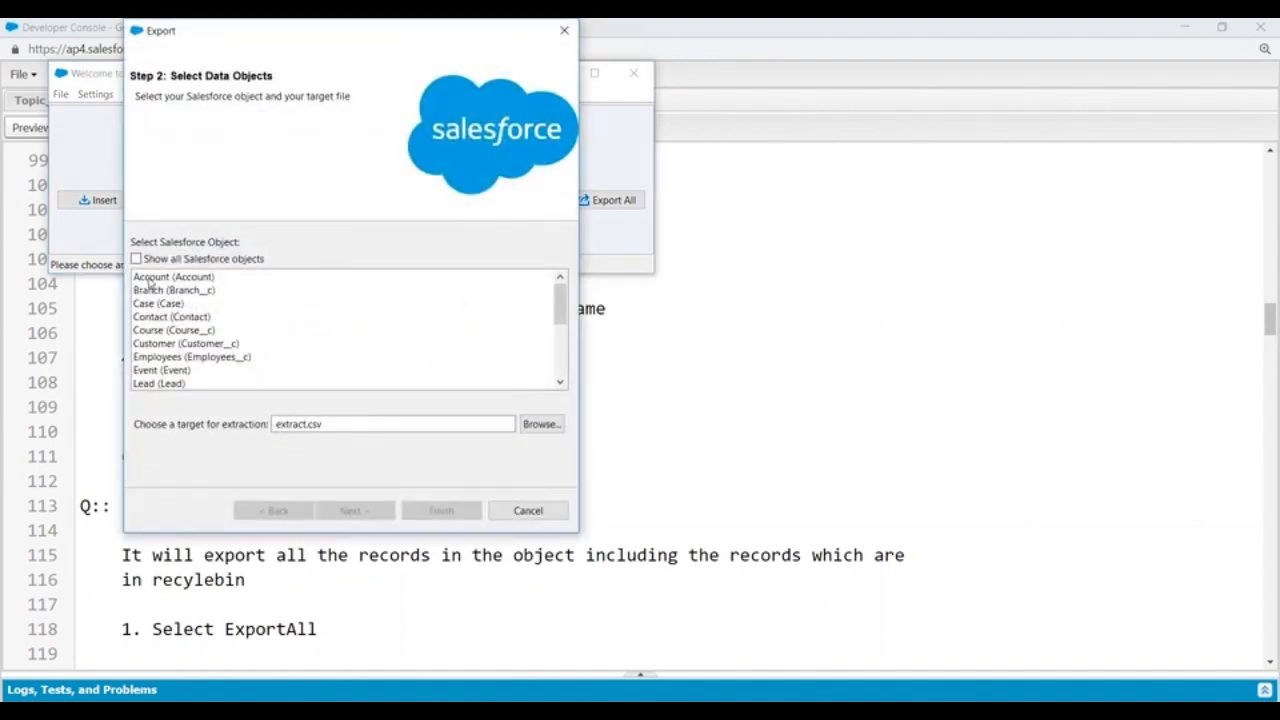
{"action": "left_click", "coordinate": [150, 280]}
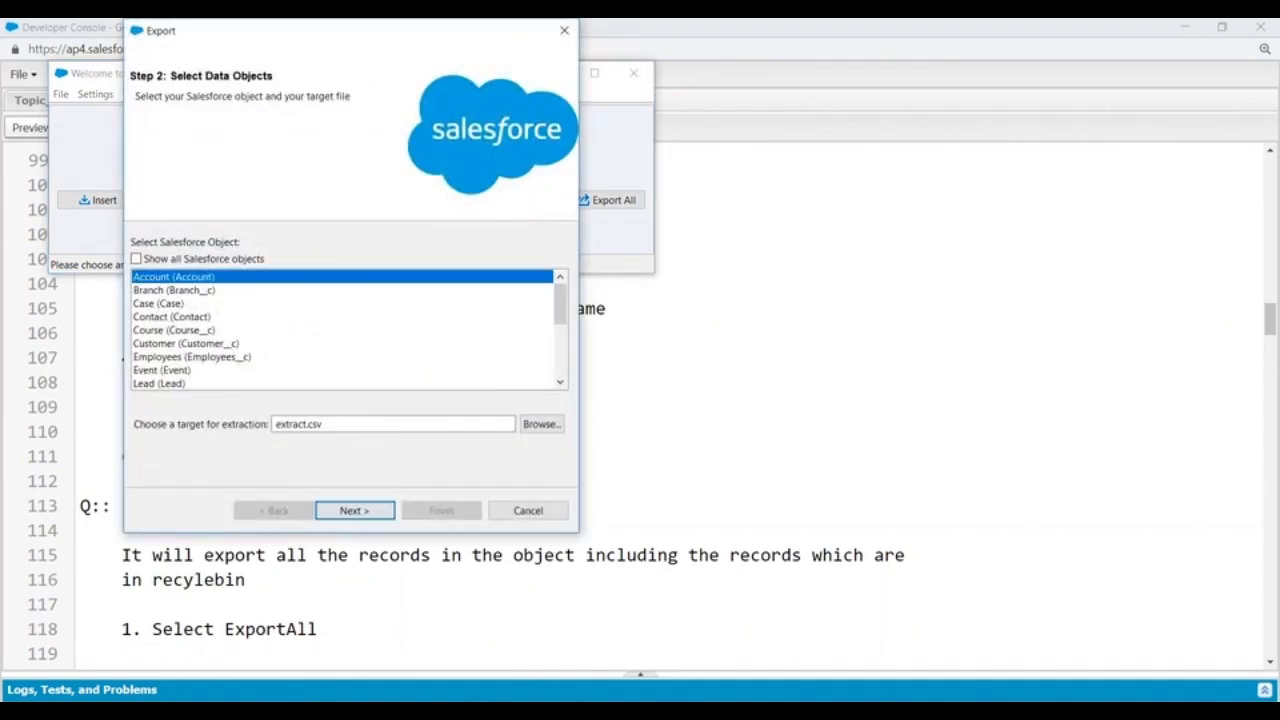
Step: Minimize the browser windows and create a new folder named DataLoader on the desktop
{"action": "left_click", "coordinate": [1186, 28]}
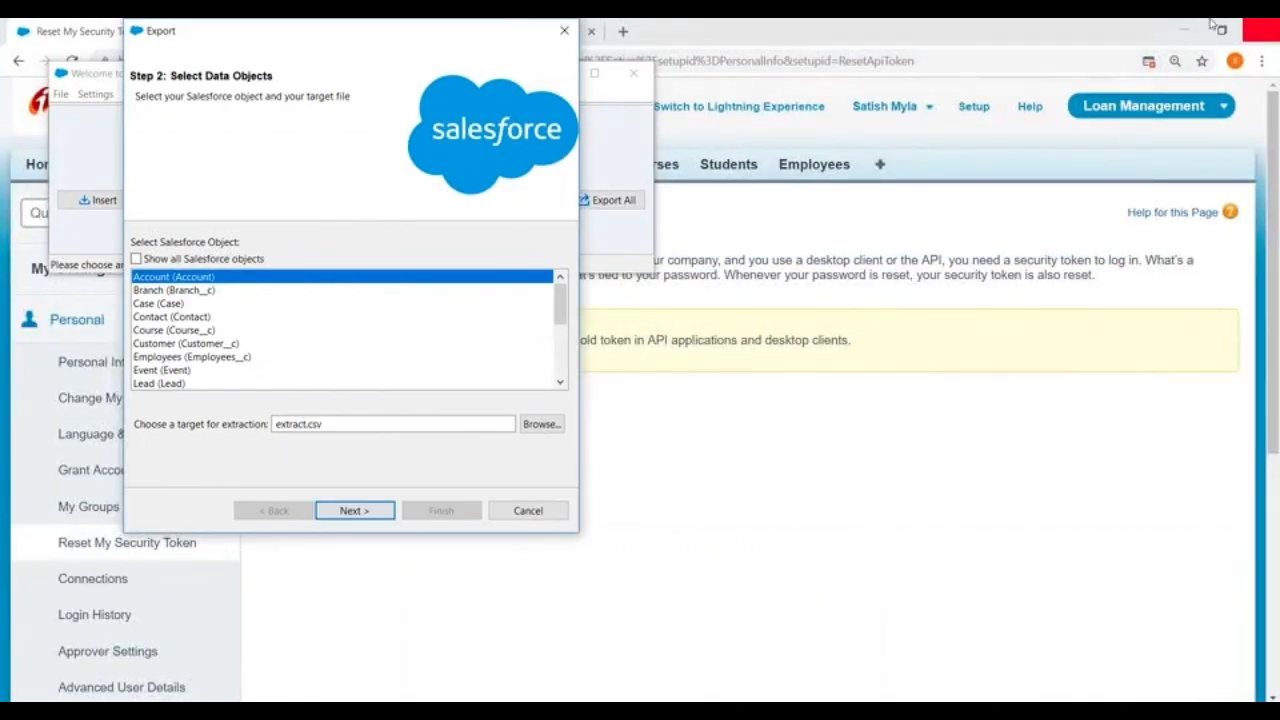
{"action": "left_click", "coordinate": [1184, 30]}
{"action": "left_click", "coordinate": [1182, 24]}
{"action": "left_click", "coordinate": [1180, 23]}
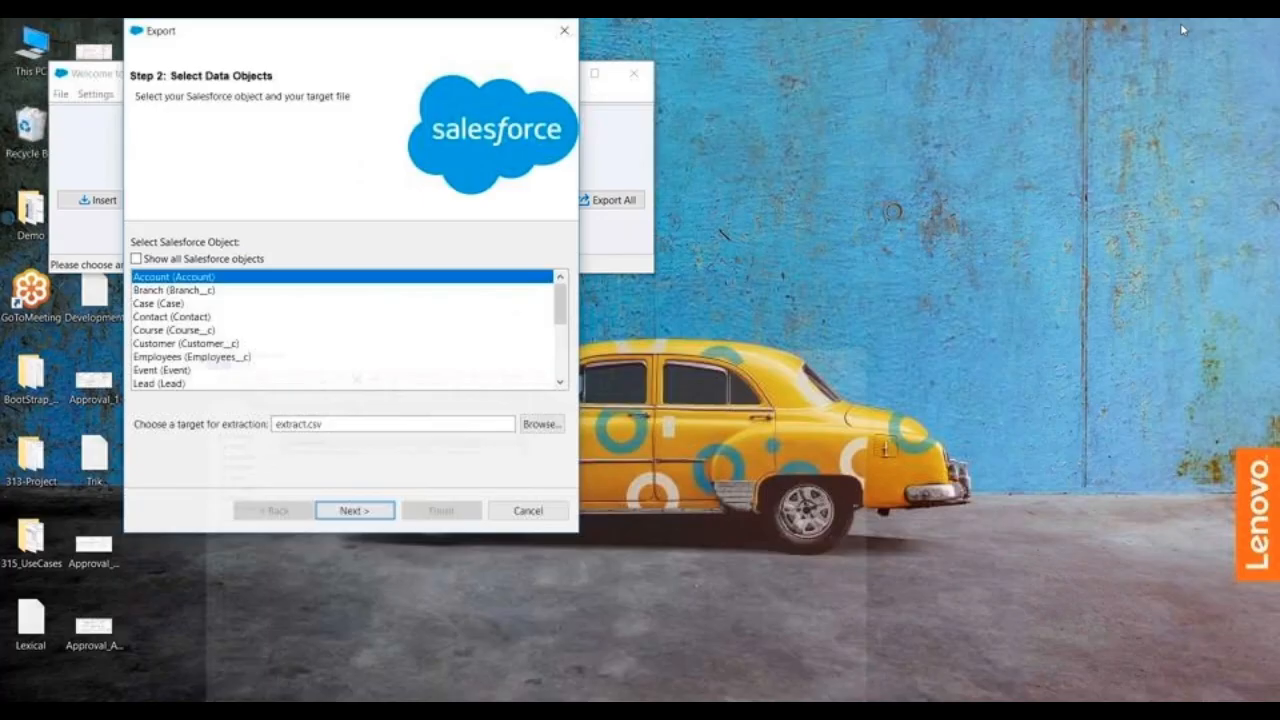
{"action": "right_click", "coordinate": [815, 87]}
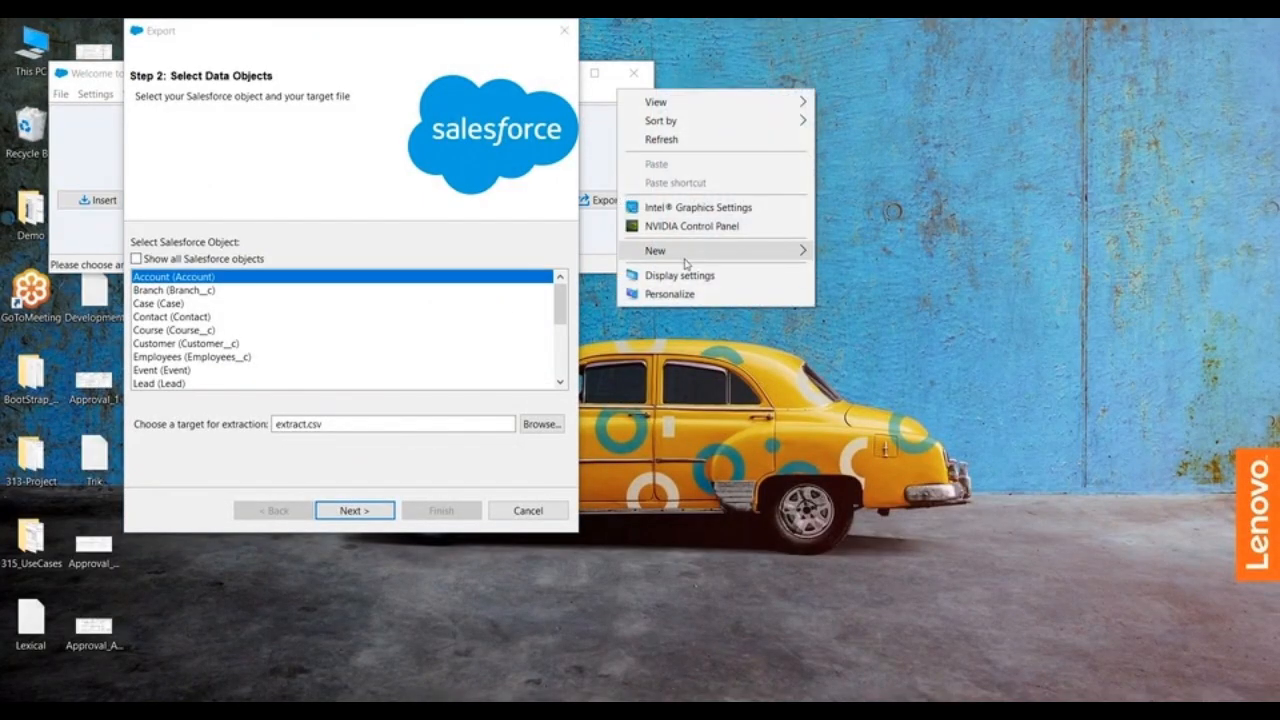
{"action": "mouse_move", "coordinate": [688, 259]}
{"action": "left_click", "coordinate": [840, 257]}
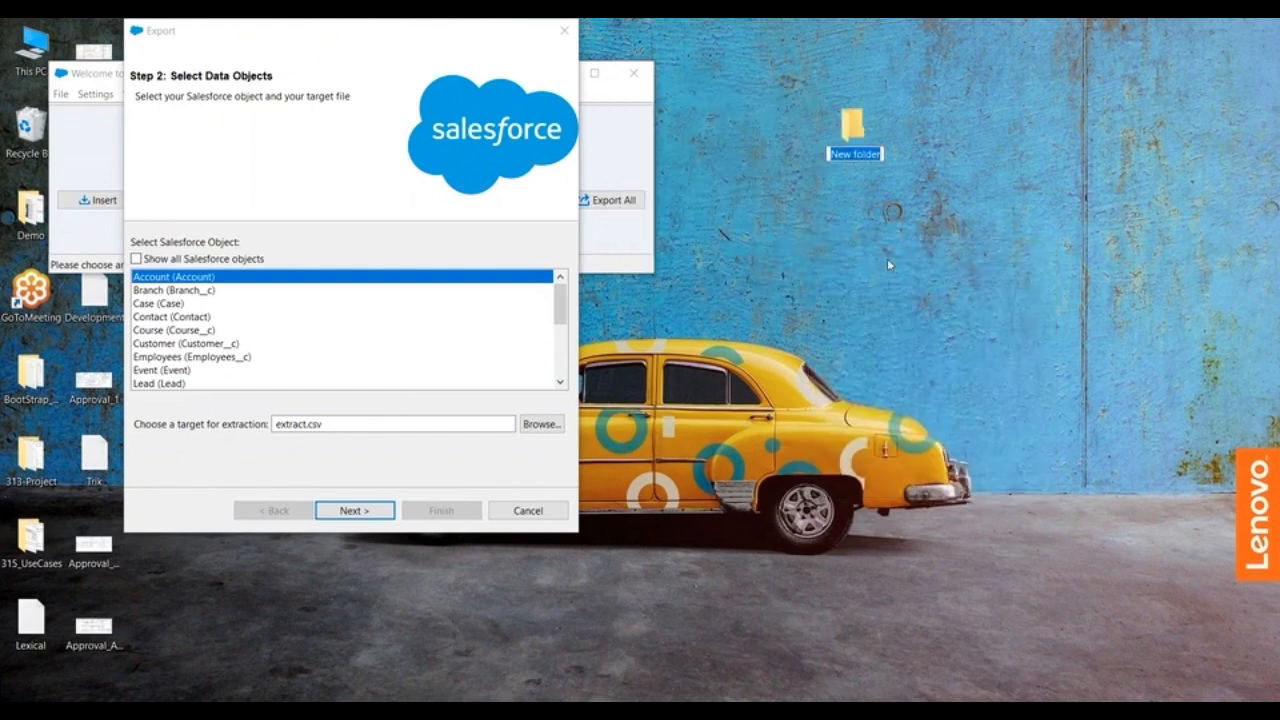
{"action": "type", "text": "DataLoader"}
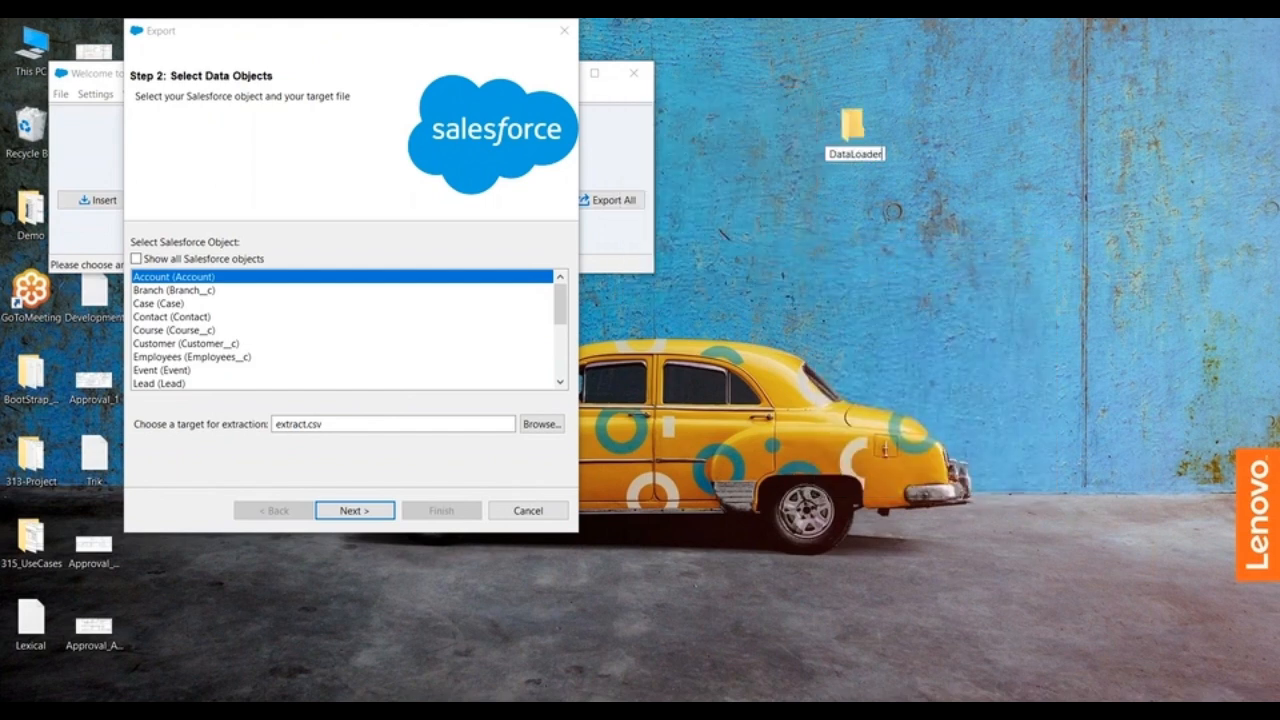
{"action": "key", "text": "Return"}
{"action": "left_click", "coordinate": [761, 295]}
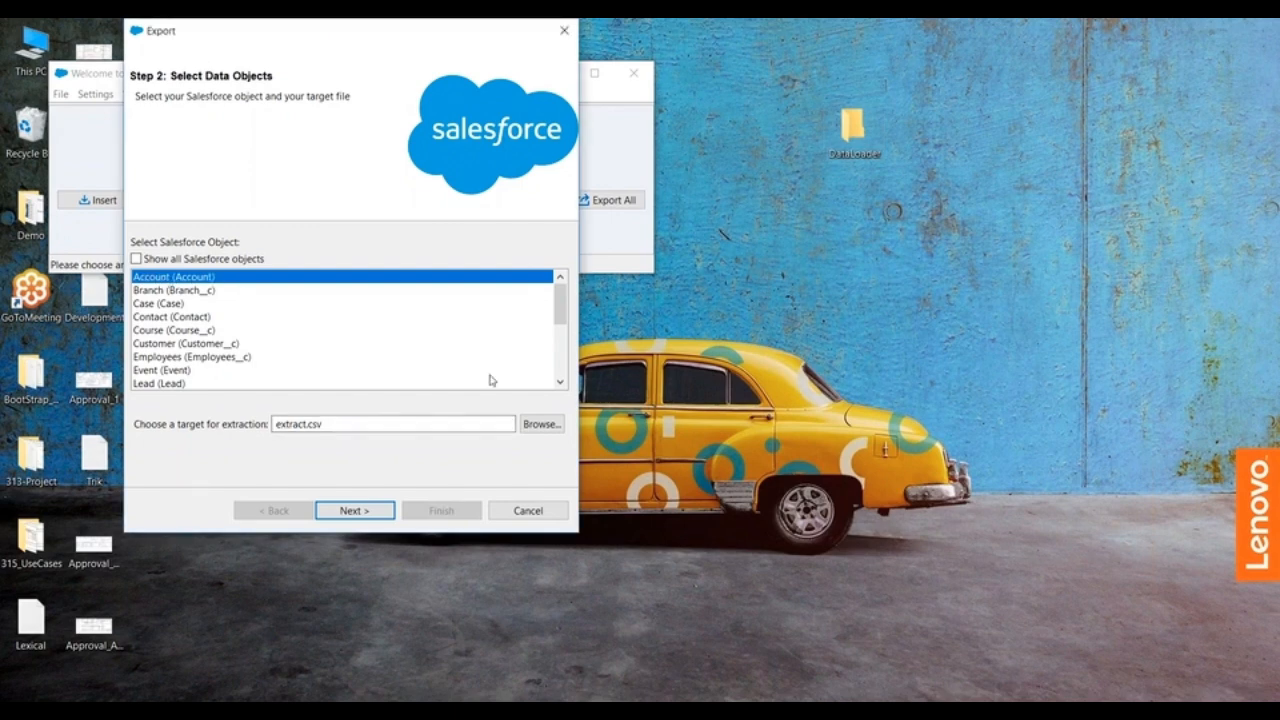
Step: Set the extraction target to the file extract in the desktop's DataLoader folder and continue to the query step
{"action": "left_click", "coordinate": [538, 425]}
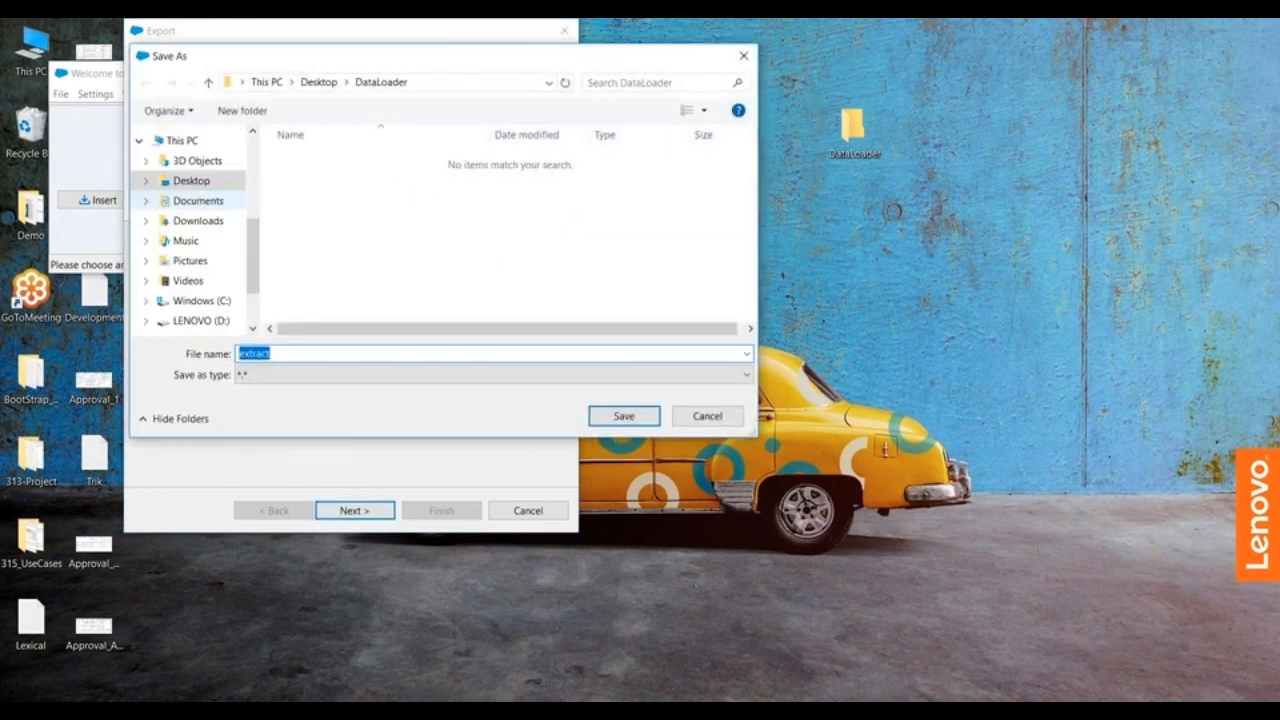
{"action": "left_click", "coordinate": [206, 180]}
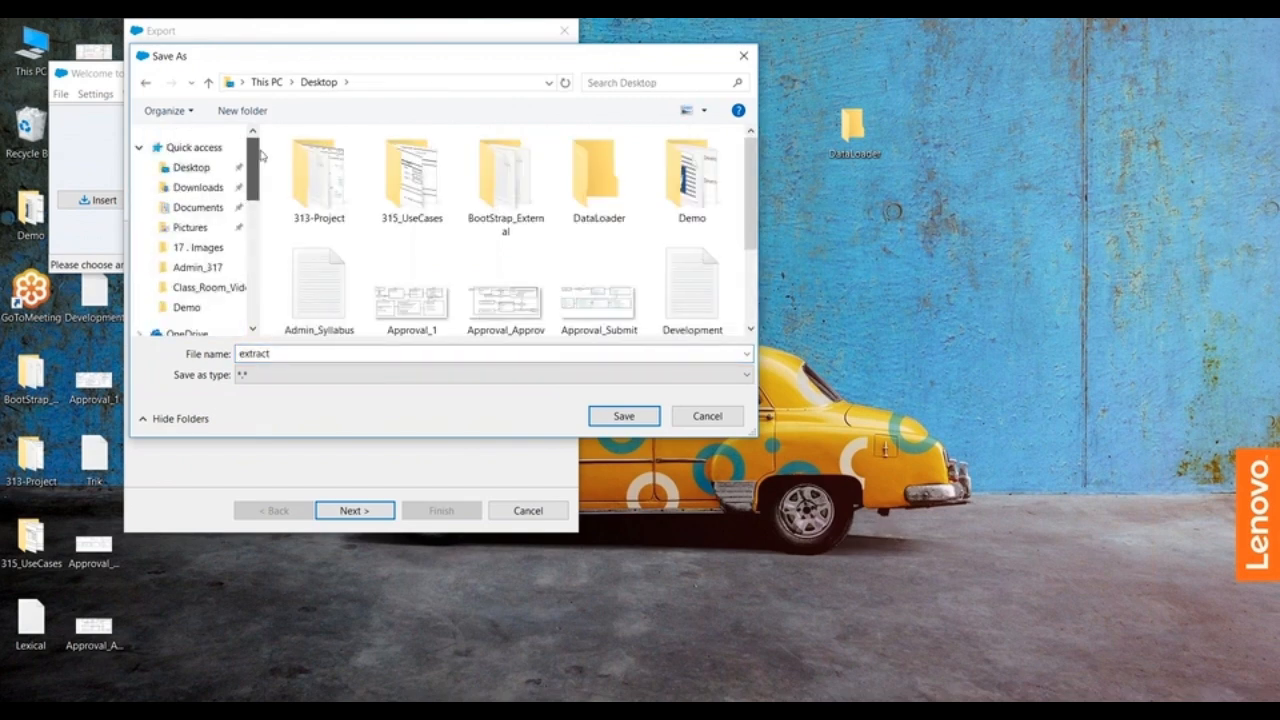
{"action": "left_click", "coordinate": [612, 190]}
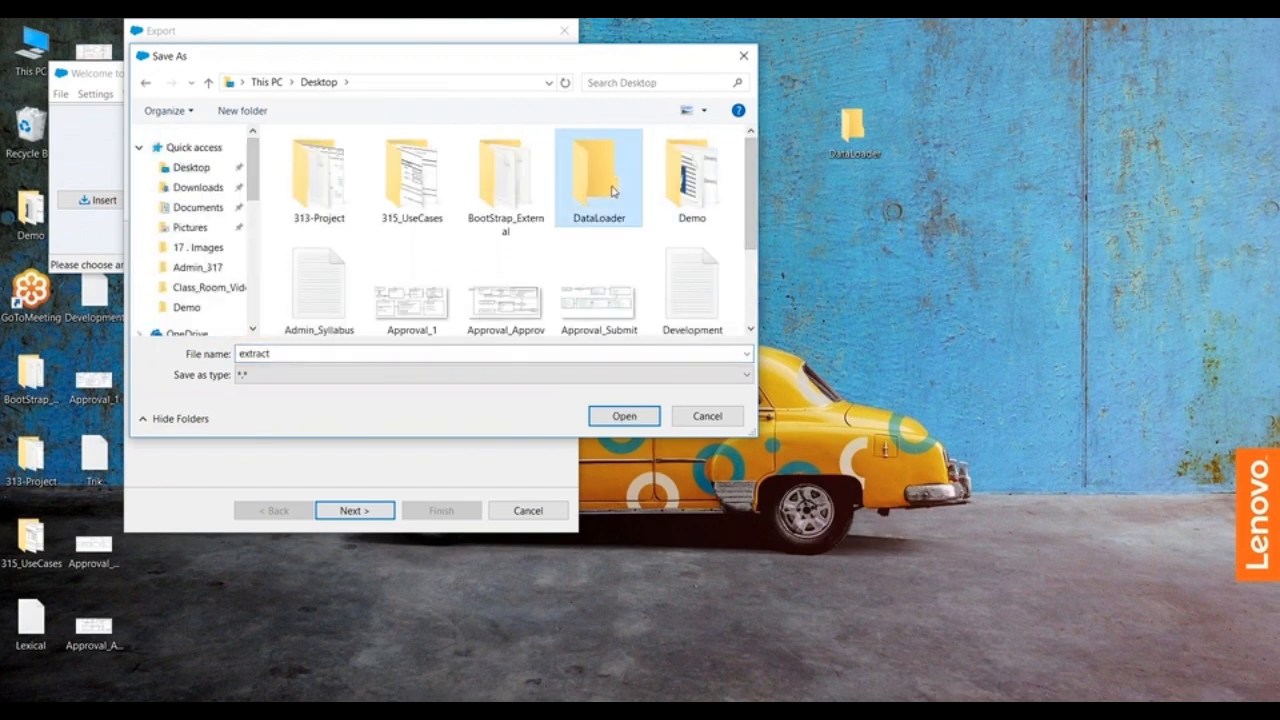
{"action": "double_click", "coordinate": [612, 190]}
{"action": "left_click", "coordinate": [620, 414]}
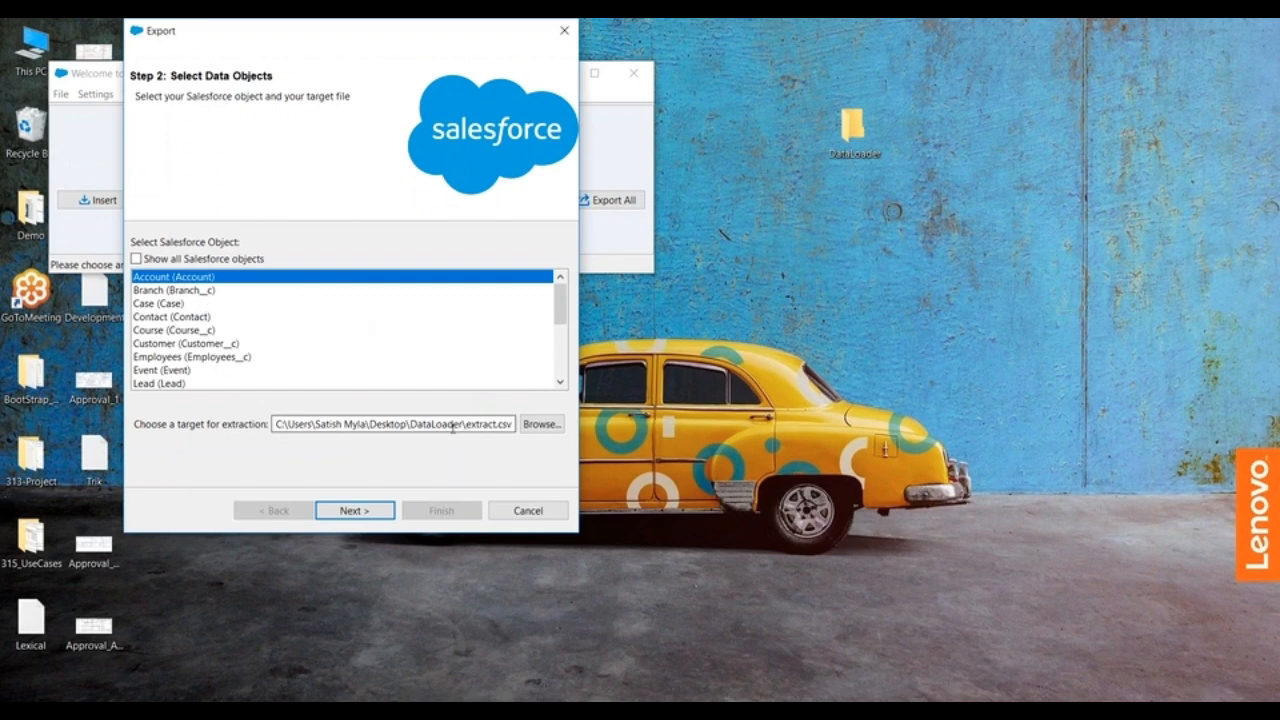
{"action": "left_click", "coordinate": [366, 513]}
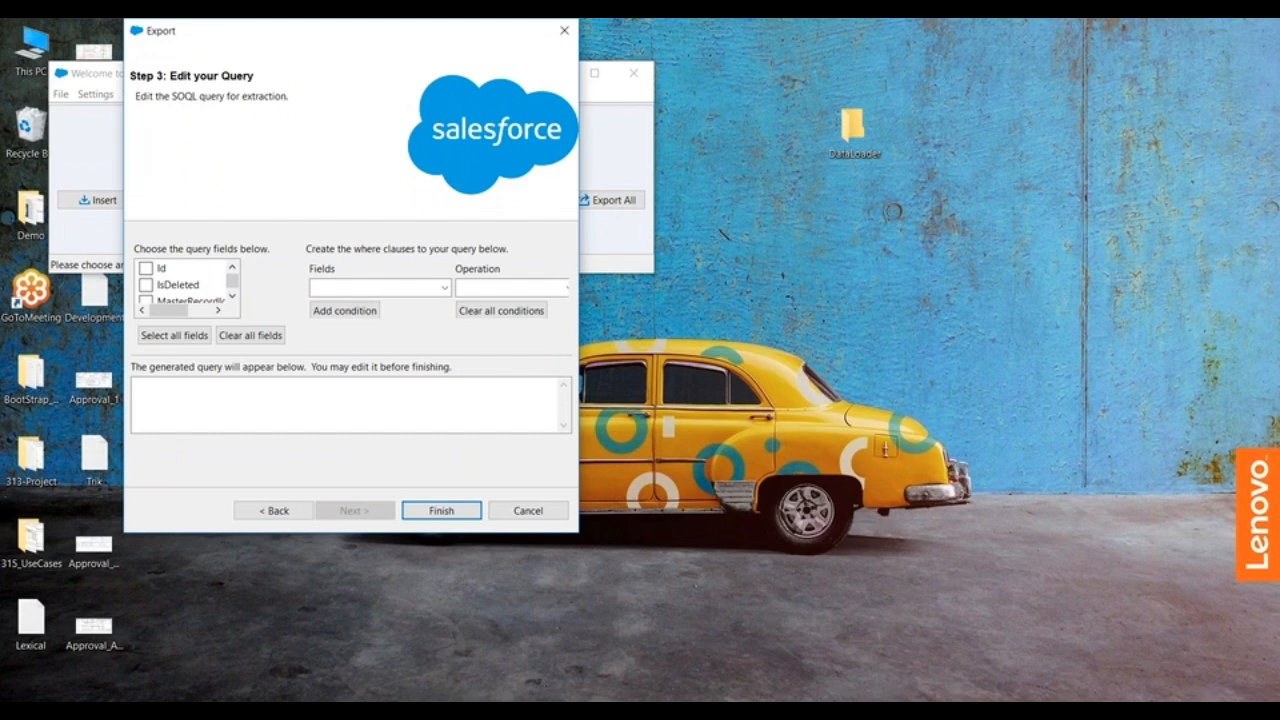
Step: Include the Id, Name and Type fields in the Account export query
{"action": "left_click", "coordinate": [232, 296]}
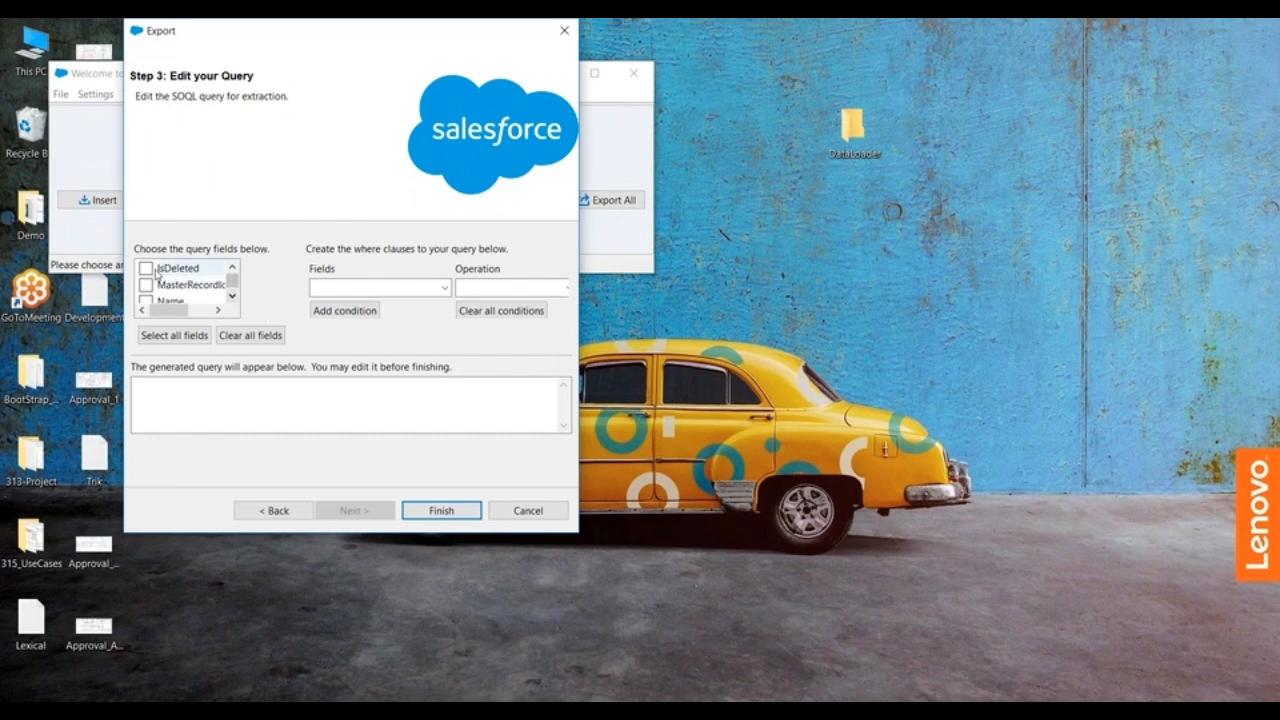
{"action": "left_click", "coordinate": [232, 267]}
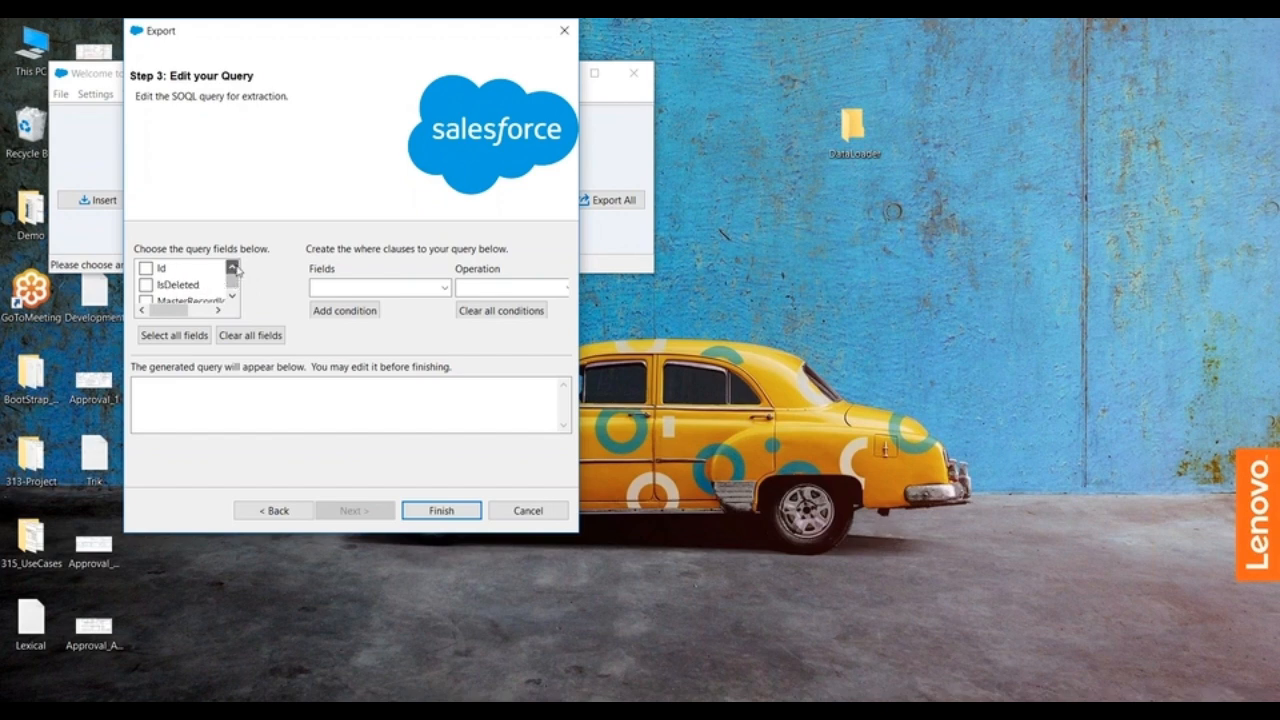
{"action": "left_click", "coordinate": [146, 268]}
{"action": "left_click", "coordinate": [232, 296]}
{"action": "left_click", "coordinate": [232, 296]}
{"action": "left_click", "coordinate": [146, 285]}
{"action": "left_click", "coordinate": [147, 301]}
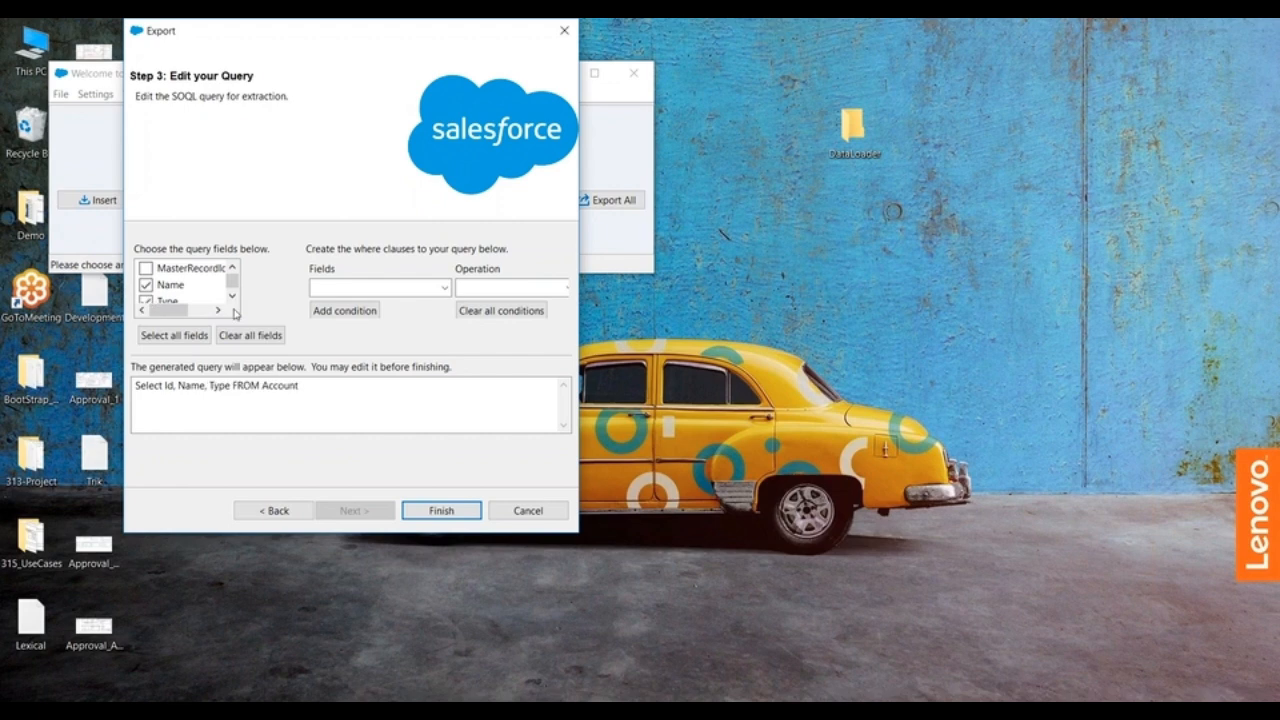
Step: Add the Phone, Industry and AnnualRevenue fields to the Account export query
{"action": "left_click", "coordinate": [232, 299]}
{"action": "left_click", "coordinate": [232, 299]}
{"action": "left_click", "coordinate": [232, 299]}
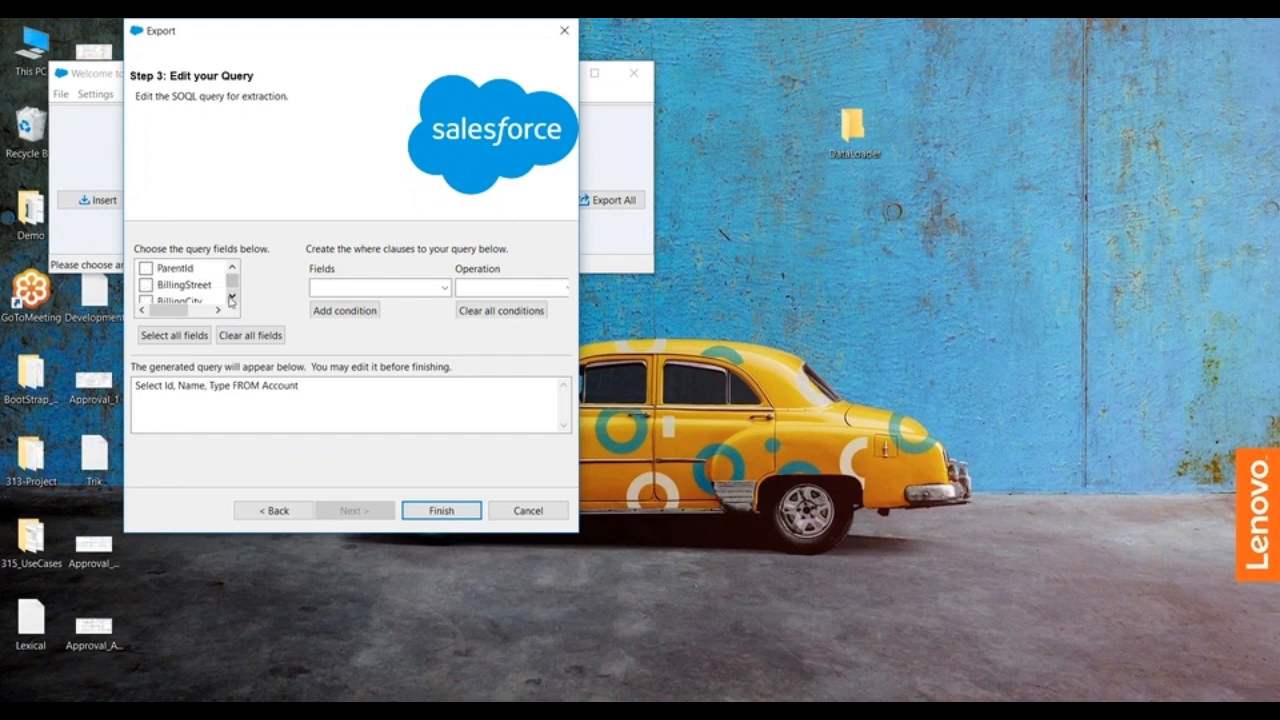
{"action": "left_click", "coordinate": [232, 299]}
{"action": "left_click", "coordinate": [232, 299]}
{"action": "left_click", "coordinate": [232, 299]}
{"action": "left_click", "coordinate": [232, 299]}
{"action": "left_click", "coordinate": [232, 299]}
{"action": "left_click", "coordinate": [232, 299]}
{"action": "left_click", "coordinate": [232, 299]}
{"action": "left_click", "coordinate": [232, 299]}
{"action": "left_click", "coordinate": [232, 299]}
{"action": "left_click", "coordinate": [232, 299]}
{"action": "left_click", "coordinate": [232, 299]}
{"action": "left_click", "coordinate": [232, 299]}
{"action": "left_click", "coordinate": [232, 299]}
{"action": "left_click", "coordinate": [232, 299]}
{"action": "left_click", "coordinate": [232, 299]}
{"action": "left_click", "coordinate": [232, 299]}
{"action": "left_click", "coordinate": [146, 285]}
{"action": "left_click", "coordinate": [232, 298]}
{"action": "left_click", "coordinate": [232, 298]}
{"action": "left_click", "coordinate": [232, 298]}
{"action": "left_click", "coordinate": [232, 298]}
{"action": "left_click", "coordinate": [232, 298]}
{"action": "left_click", "coordinate": [232, 298]}
{"action": "left_click", "coordinate": [146, 285]}
{"action": "left_click", "coordinate": [146, 302]}
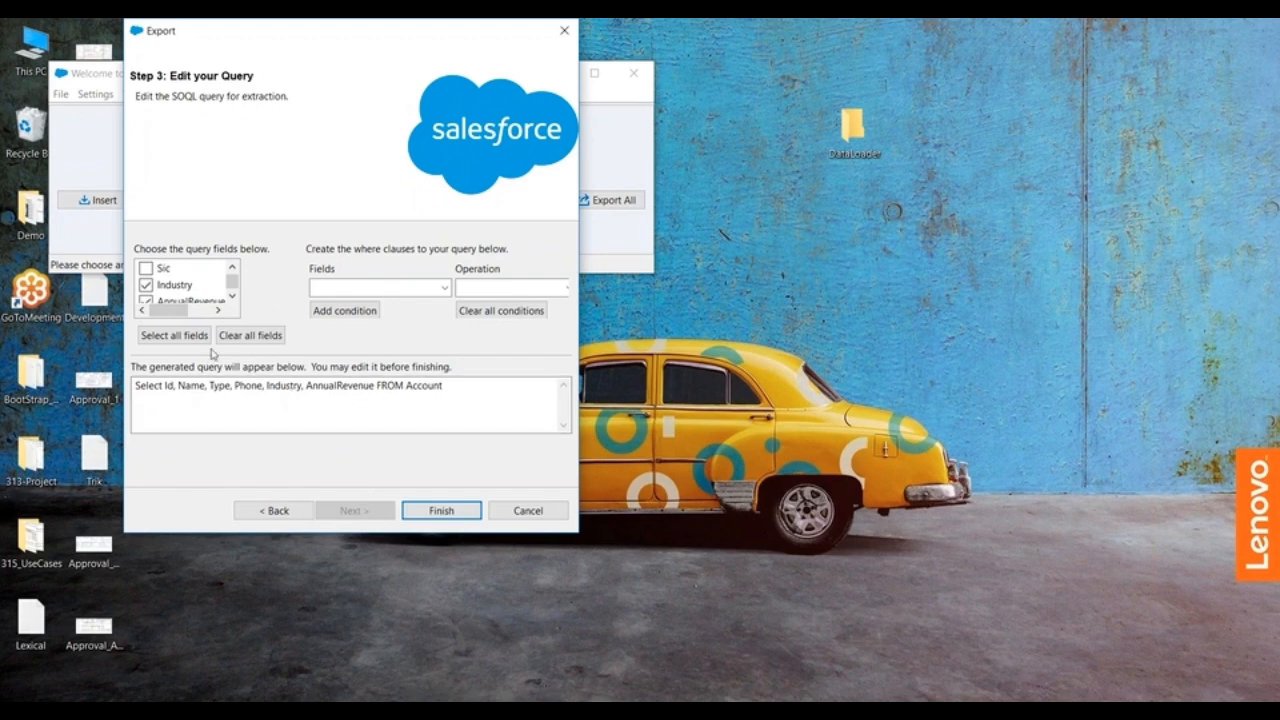
Step: Explore the where-clause fields and operations using AccountSource, widening the dialog to reveal the value box, and clear all conditions
{"action": "left_click", "coordinate": [443, 287]}
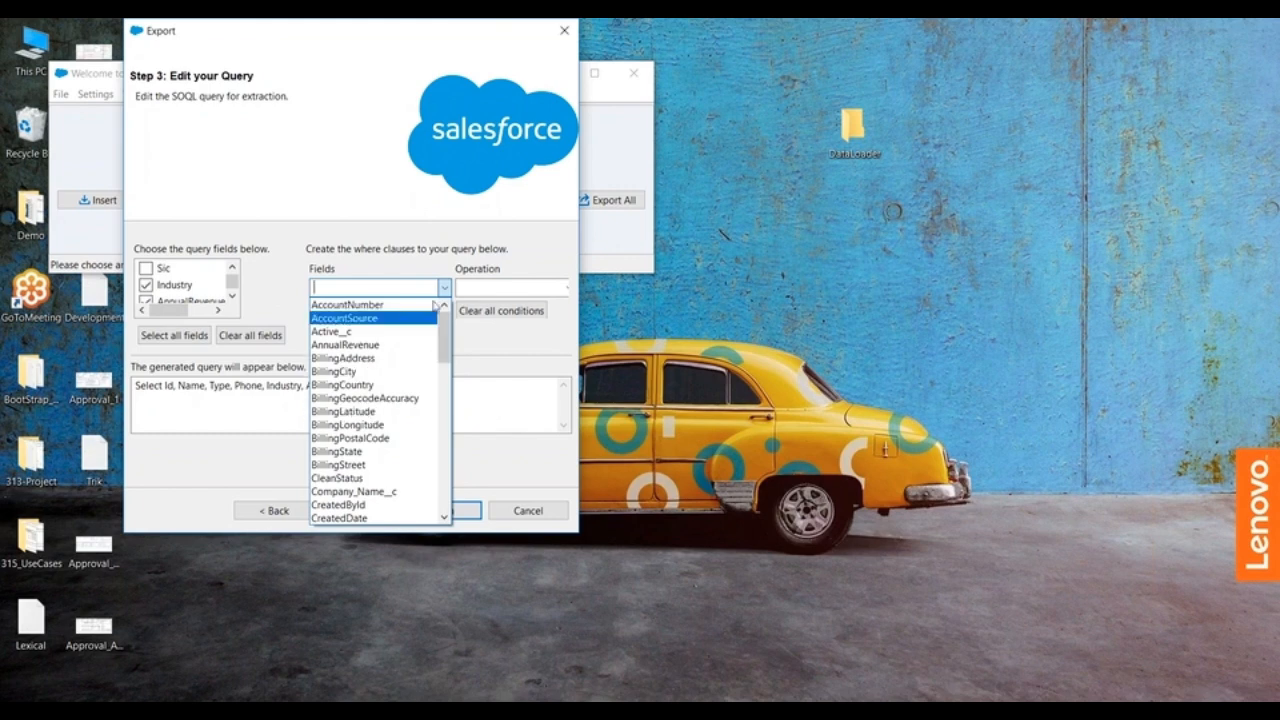
{"action": "left_click", "coordinate": [374, 319]}
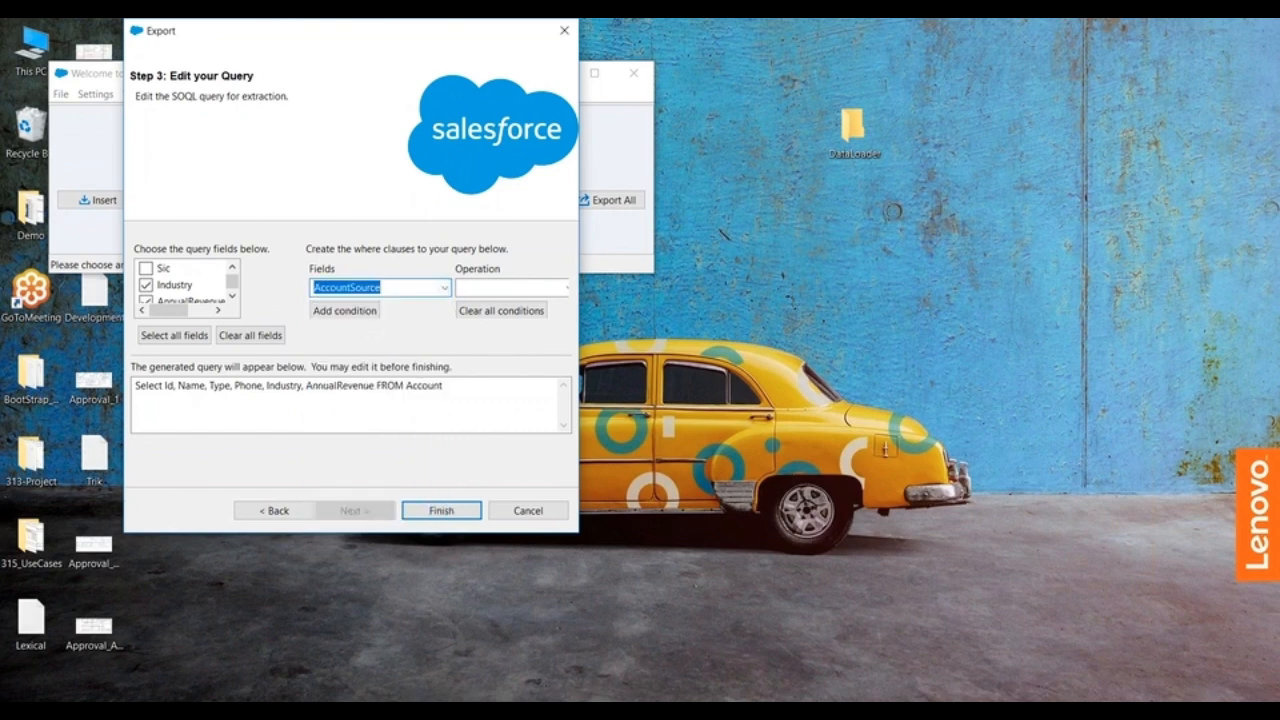
{"action": "left_click", "coordinate": [563, 289]}
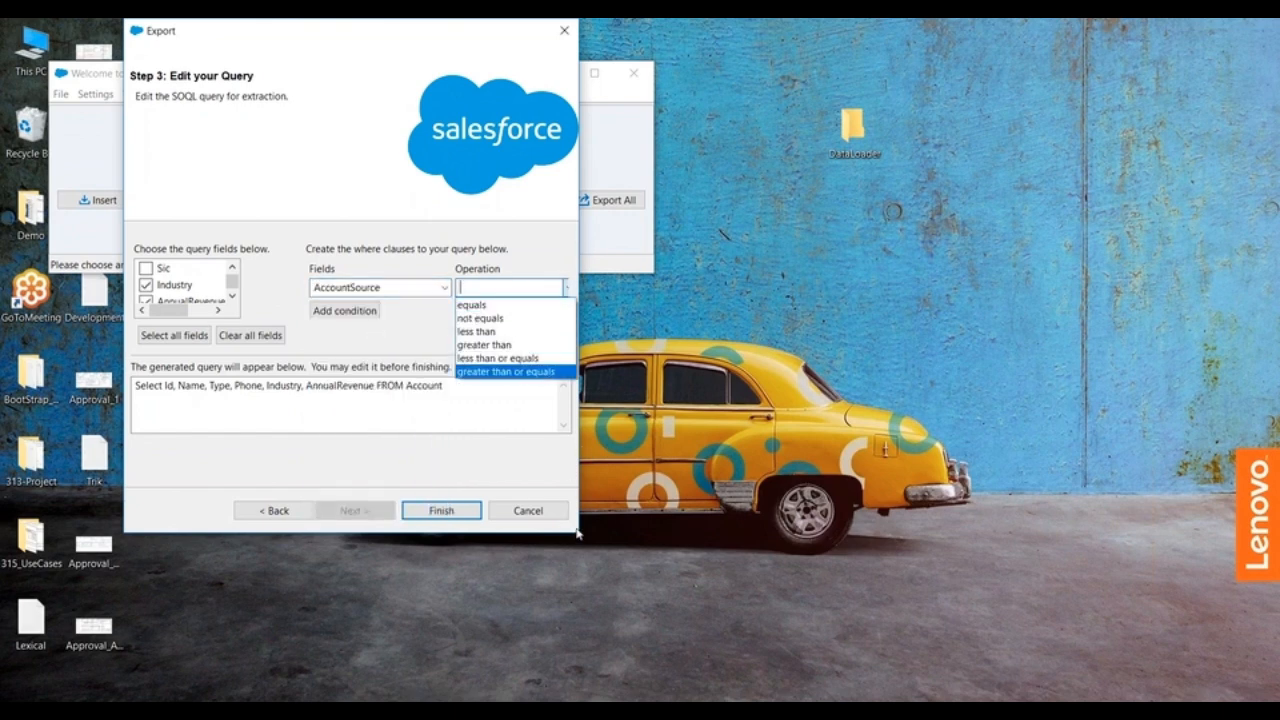
{"action": "left_click", "coordinate": [560, 252]}
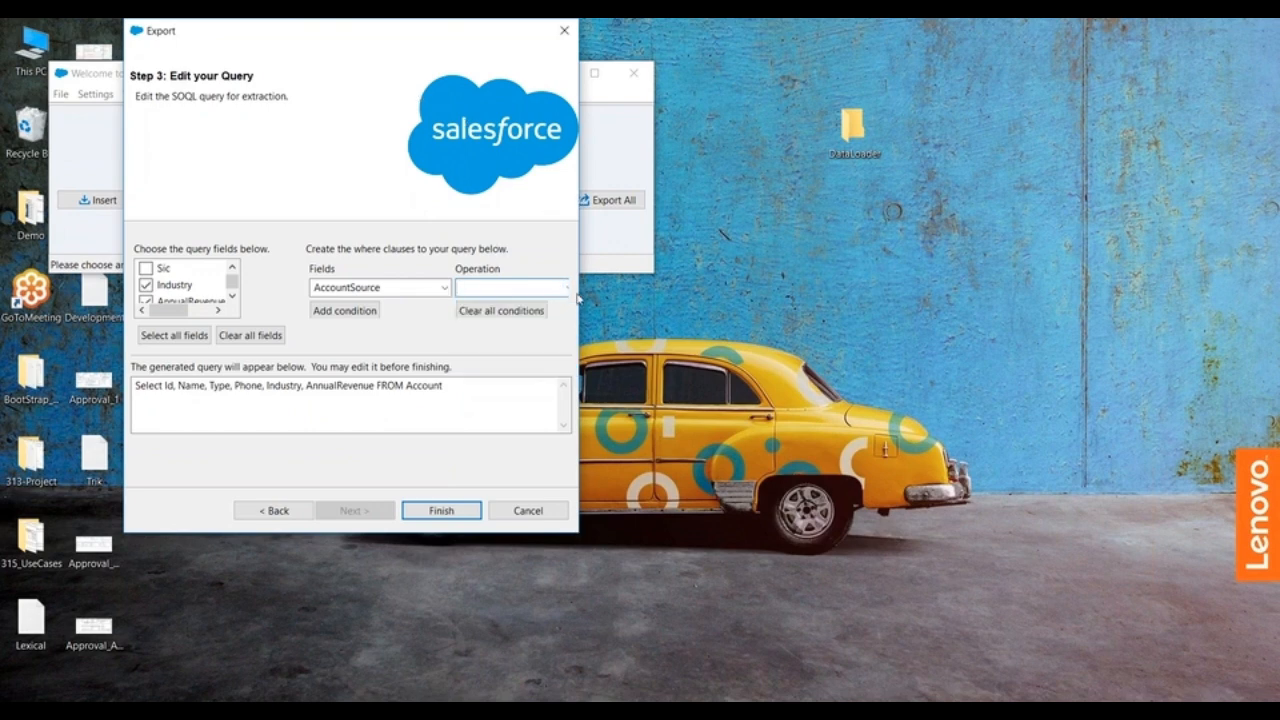
{"action": "left_click_drag", "start_coordinate": [581, 299], "coordinate": [785, 326]}
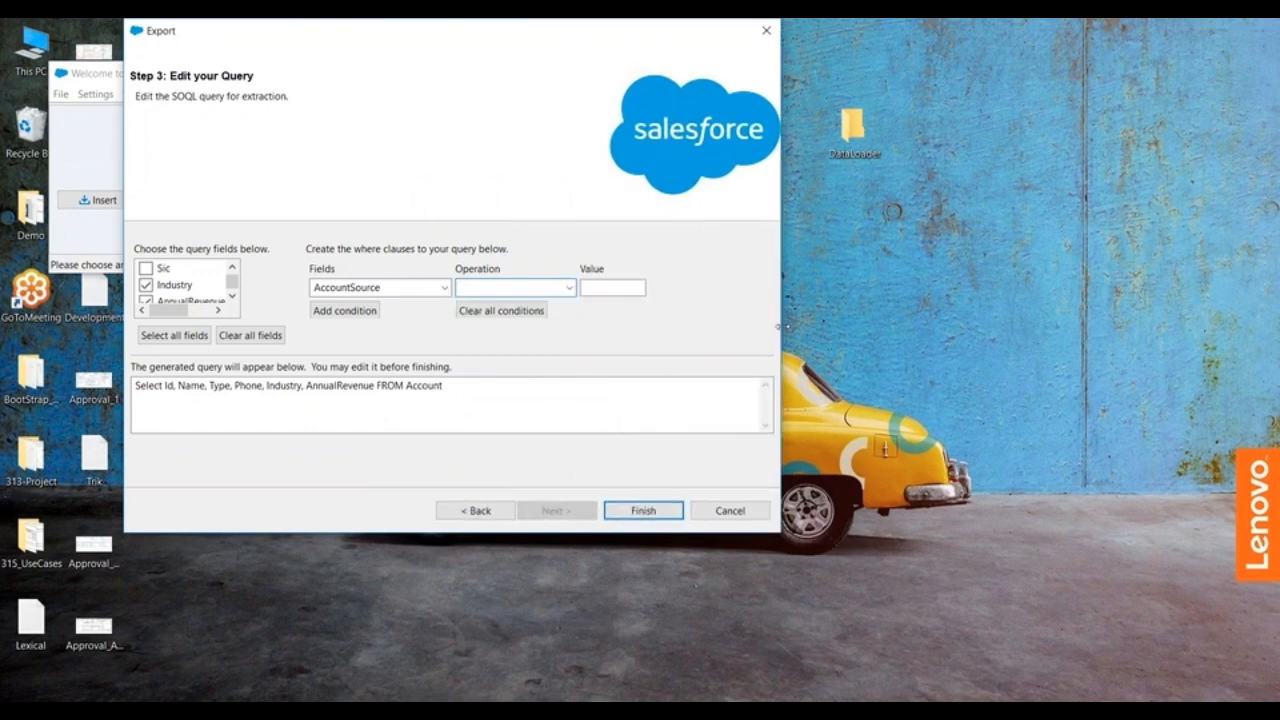
{"action": "left_click", "coordinate": [443, 288]}
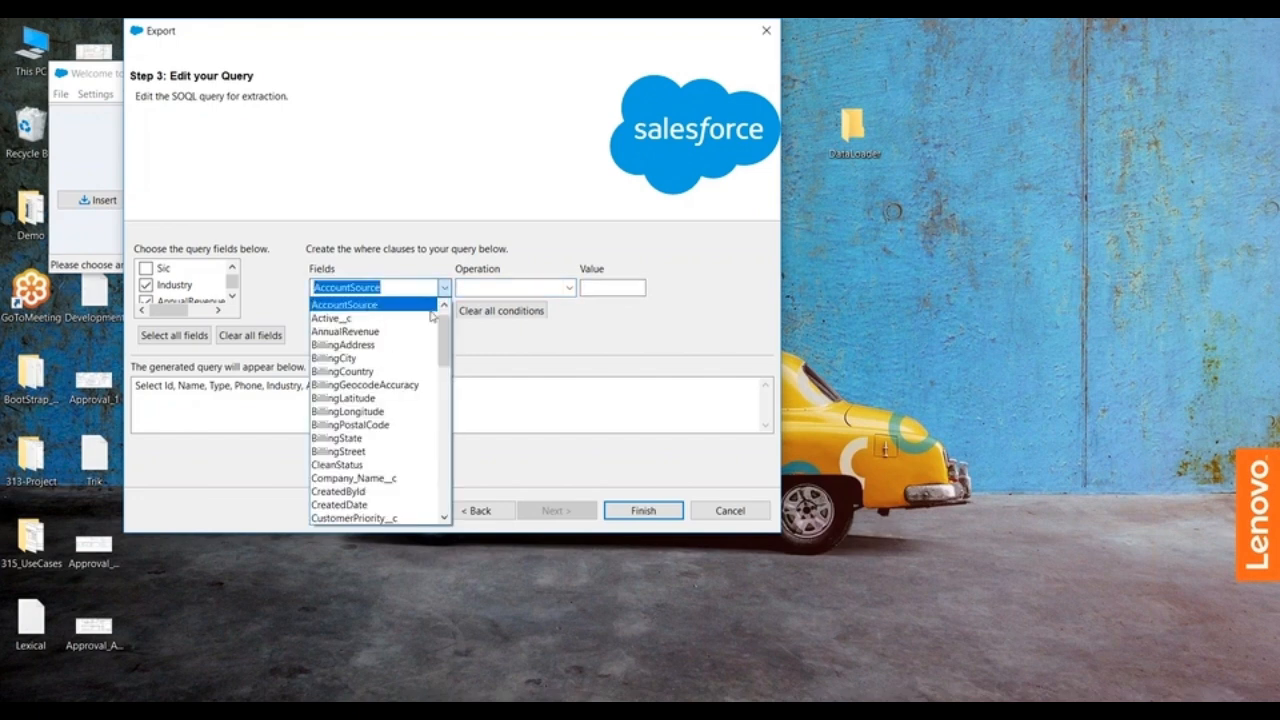
{"action": "left_click_drag", "start_coordinate": [445, 342], "coordinate": [444, 316]}
{"action": "left_click", "coordinate": [613, 399]}
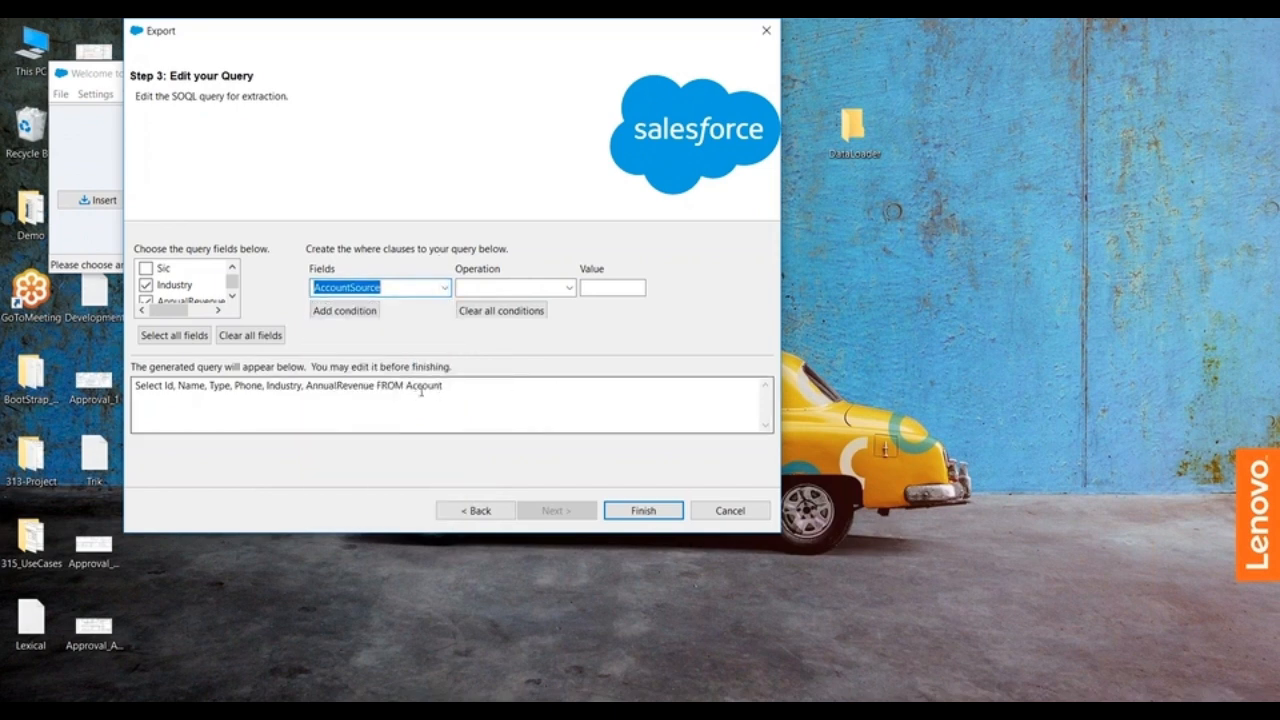
{"action": "left_click", "coordinate": [505, 311]}
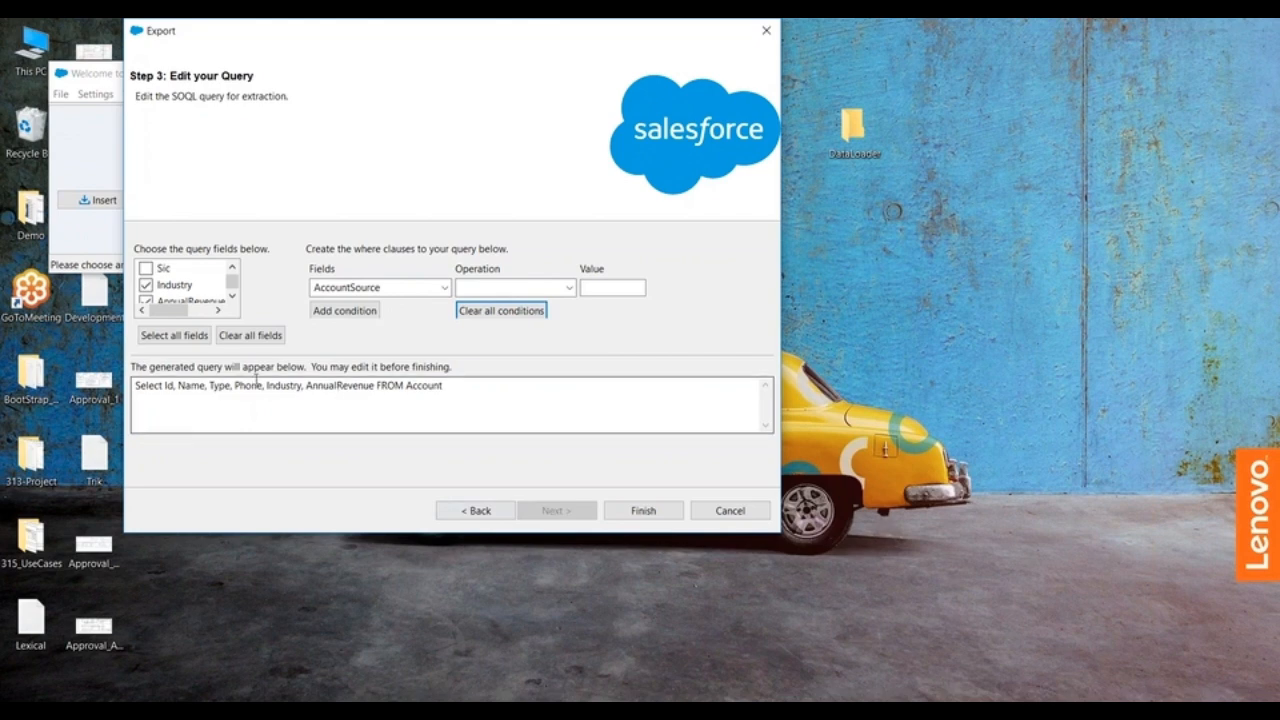
Step: Run the Account export and view the extracted records in the CSV viewer, closing the results when done
{"action": "left_click", "coordinate": [645, 512]}
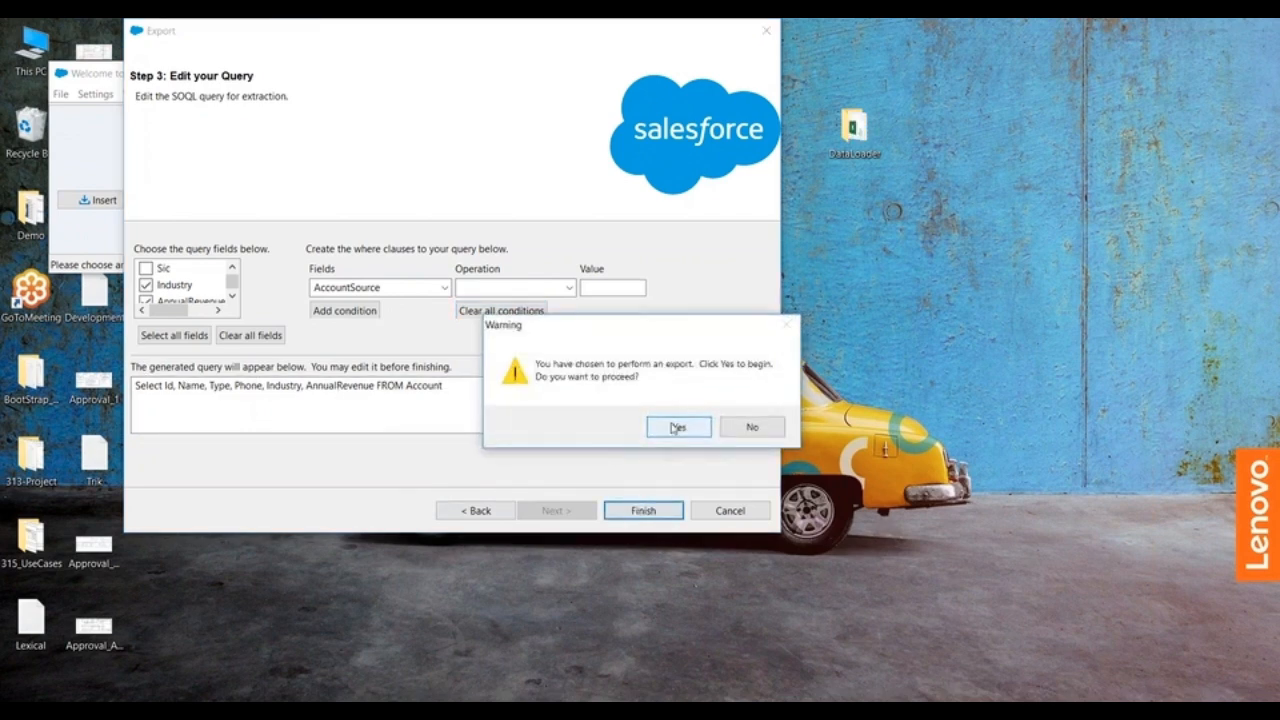
{"action": "left_click", "coordinate": [672, 428]}
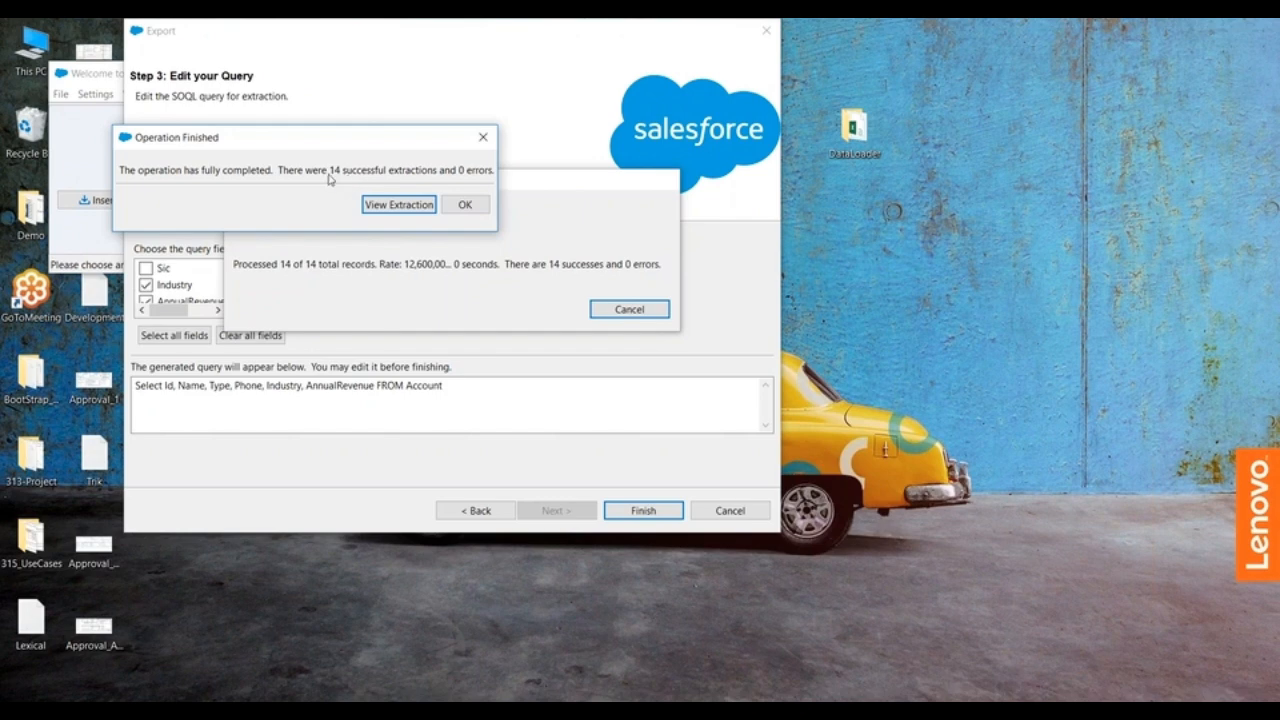
{"action": "left_click", "coordinate": [398, 204]}
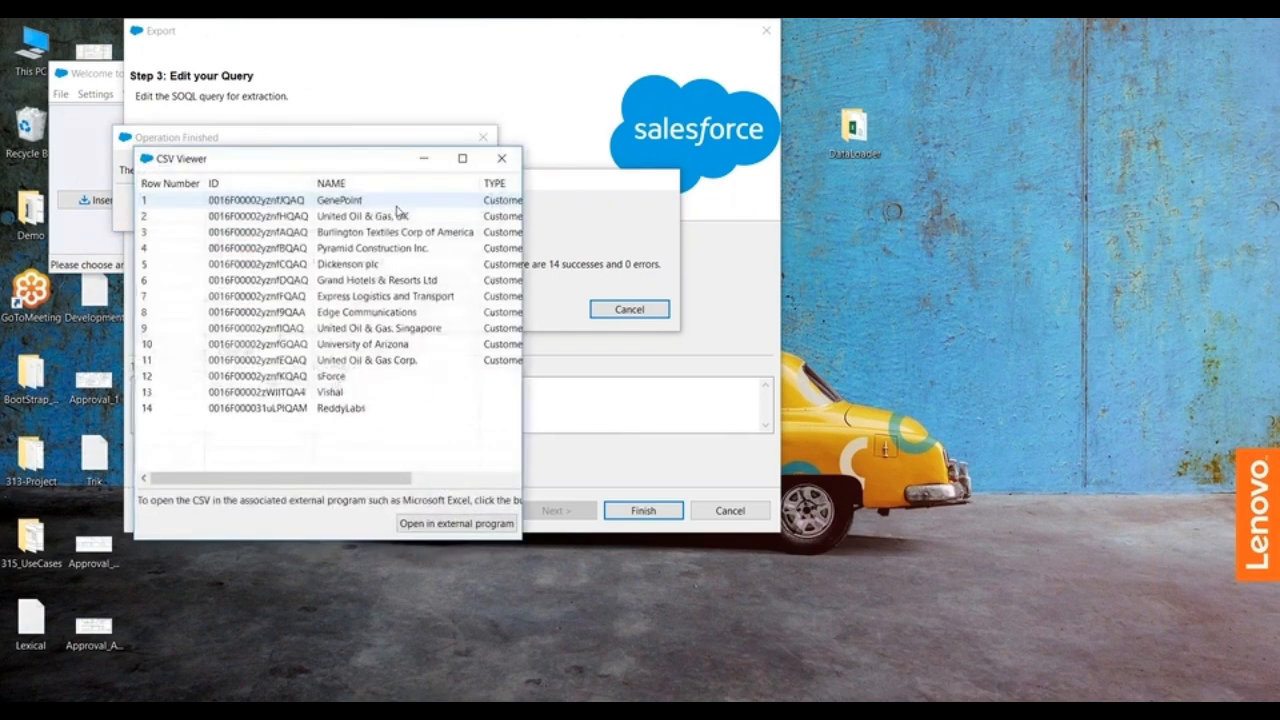
{"action": "left_click", "coordinate": [501, 158]}
{"action": "left_click", "coordinate": [465, 204]}
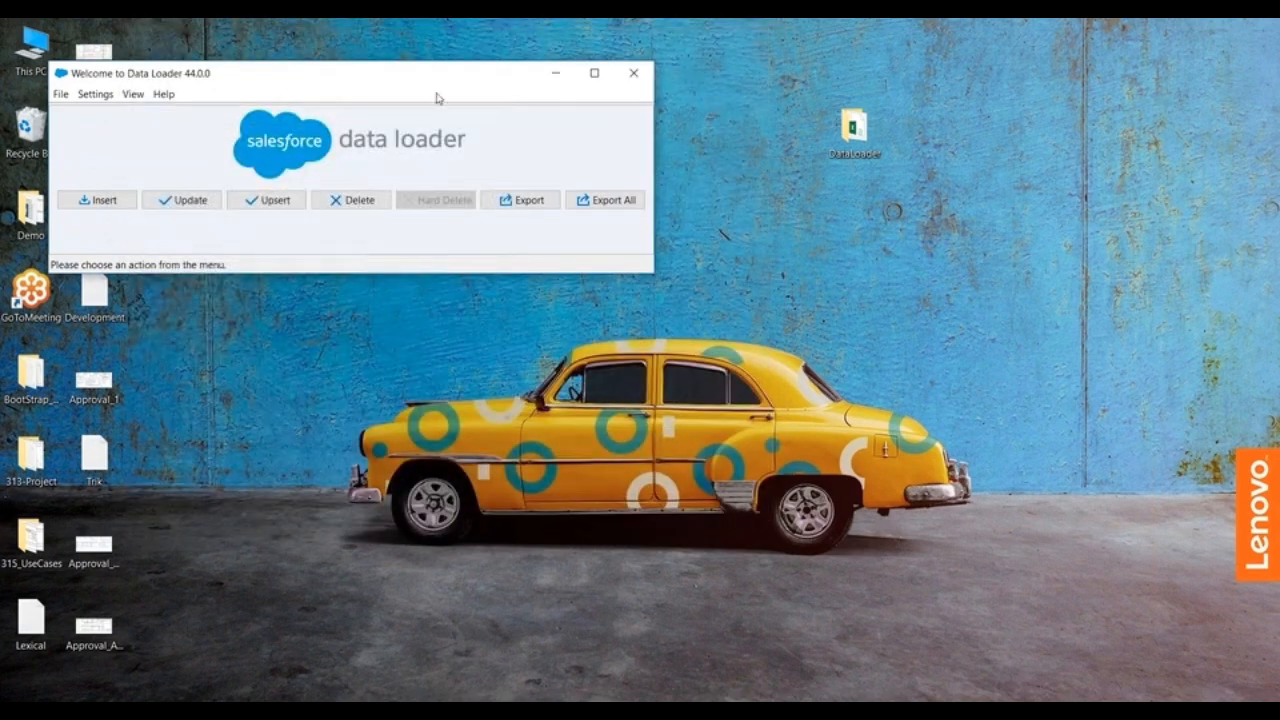
Step: Open the exported extract file from the desktop's DataLoader folder in Excel to check its records, and close it
{"action": "left_click", "coordinate": [857, 145]}
{"action": "double_click", "coordinate": [857, 145]}
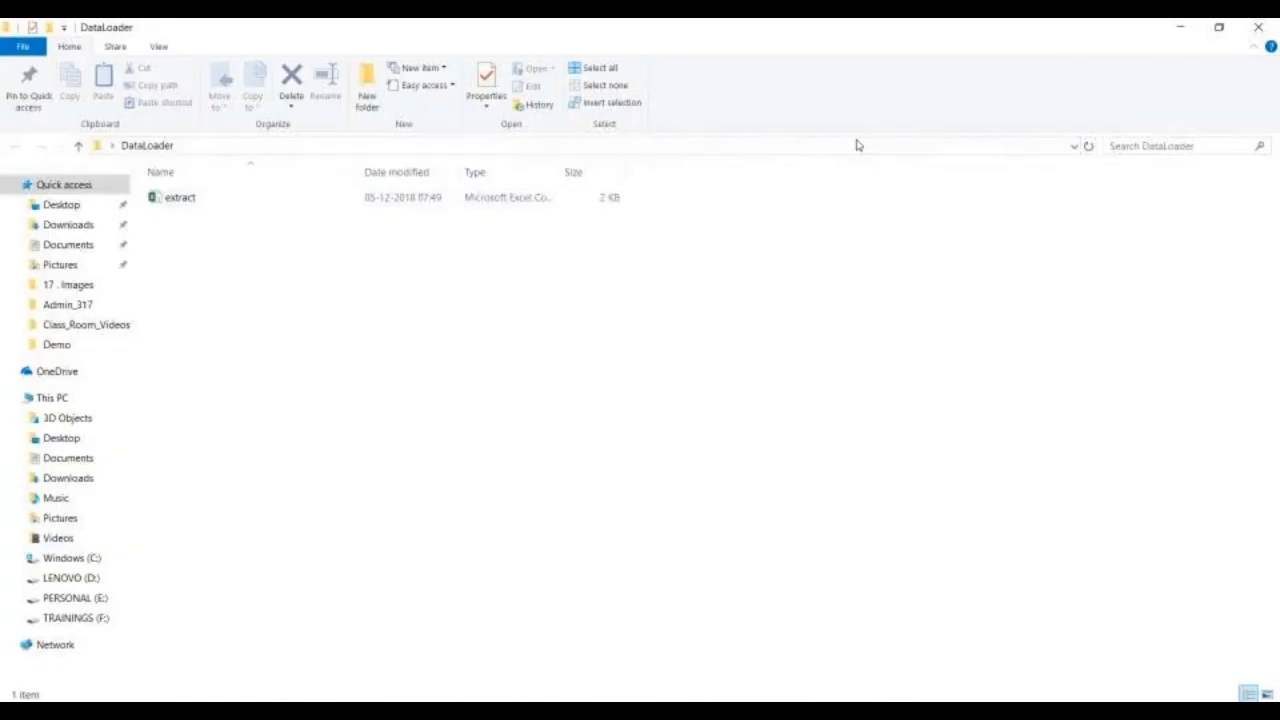
{"action": "left_click", "coordinate": [184, 208]}
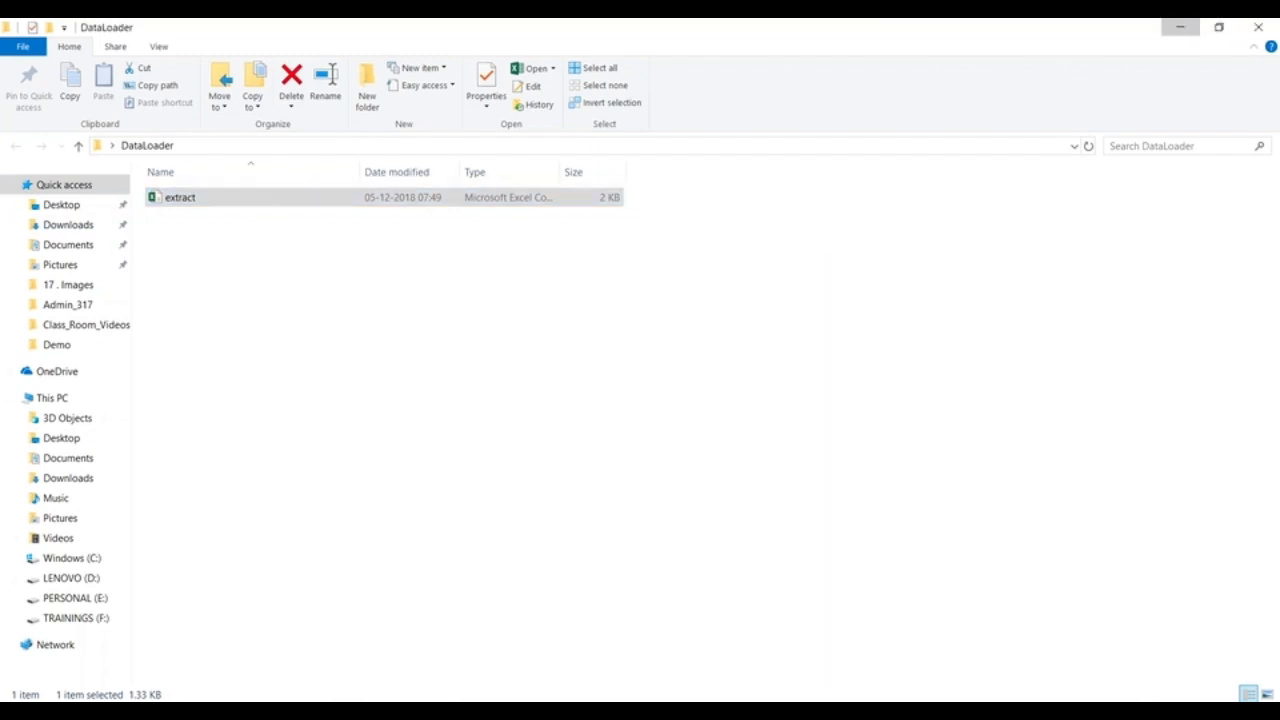
{"action": "left_click", "coordinate": [1180, 27]}
{"action": "left_click_drag", "start_coordinate": [380, 86], "coordinate": [603, 122]}
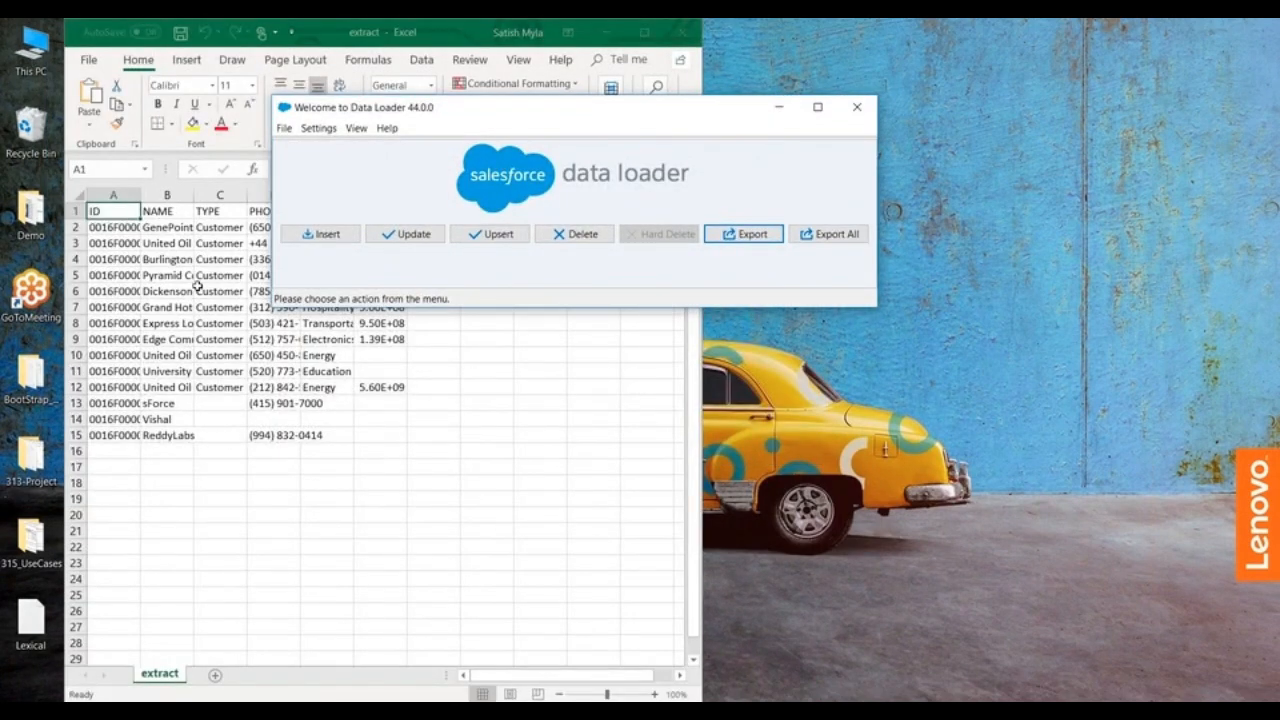
{"action": "left_click", "coordinate": [690, 38]}
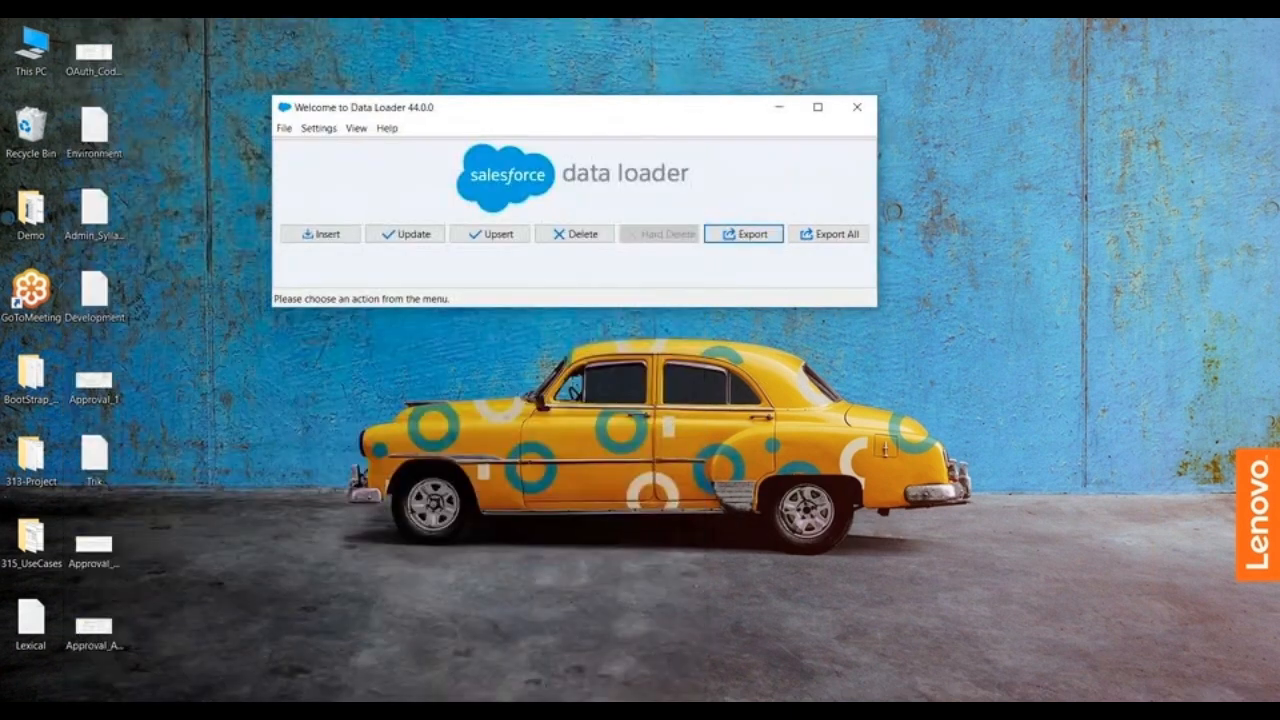
Step: Switch to the Salesforce org in the browser and view the deleted records in the Recycle Bin
{"action": "left_click", "coordinate": [806, 662]}
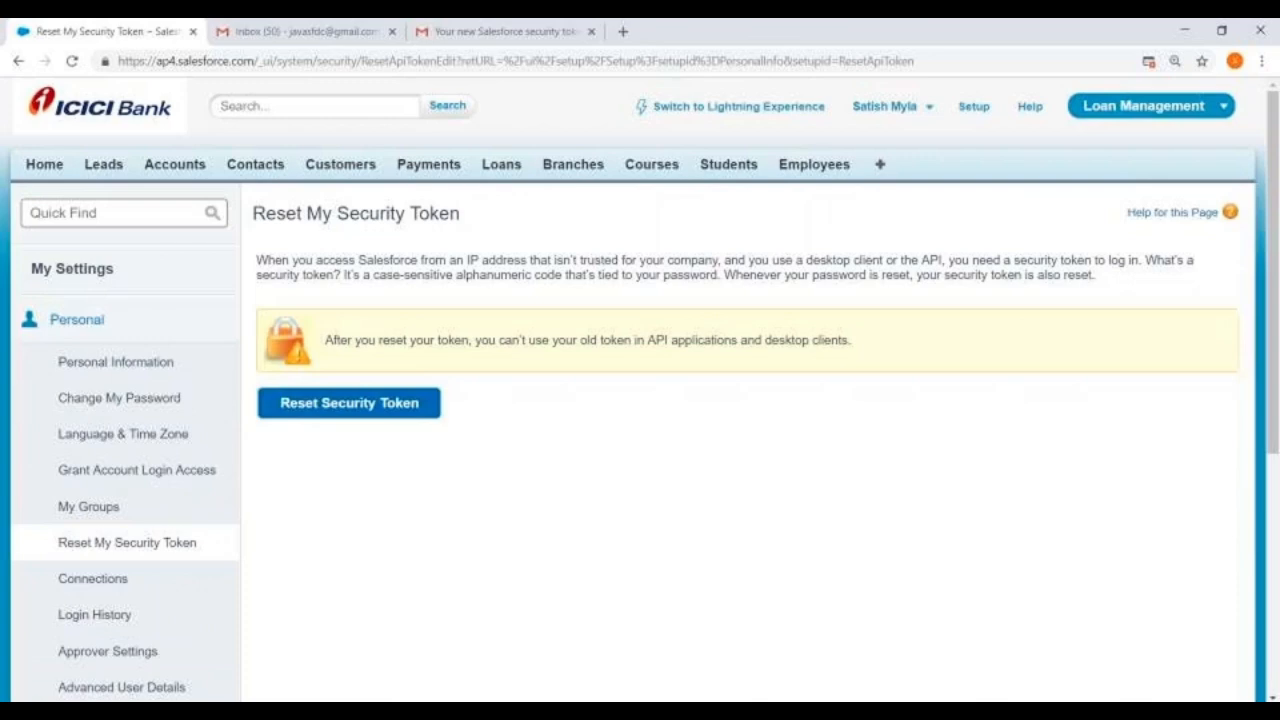
{"action": "left_click", "coordinate": [172, 170]}
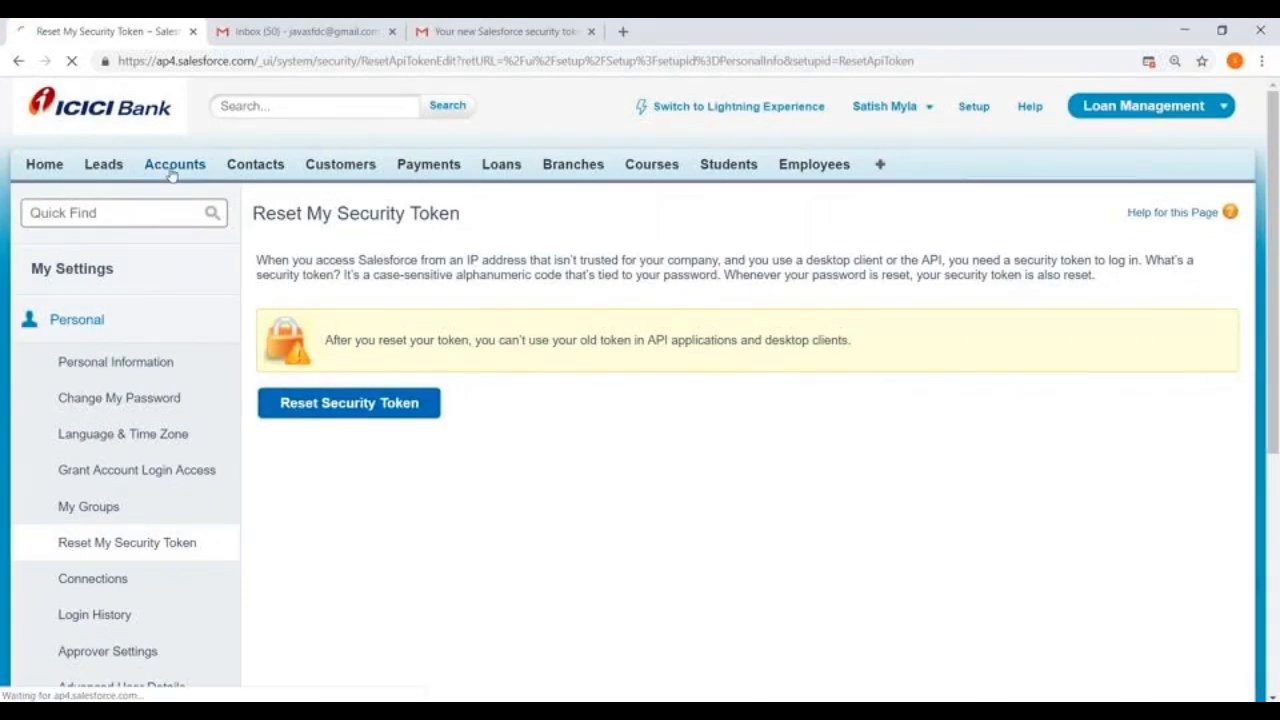
{"action": "scroll", "coordinate": [191, 349], "scroll_direction": "down", "scroll_amount": 1}
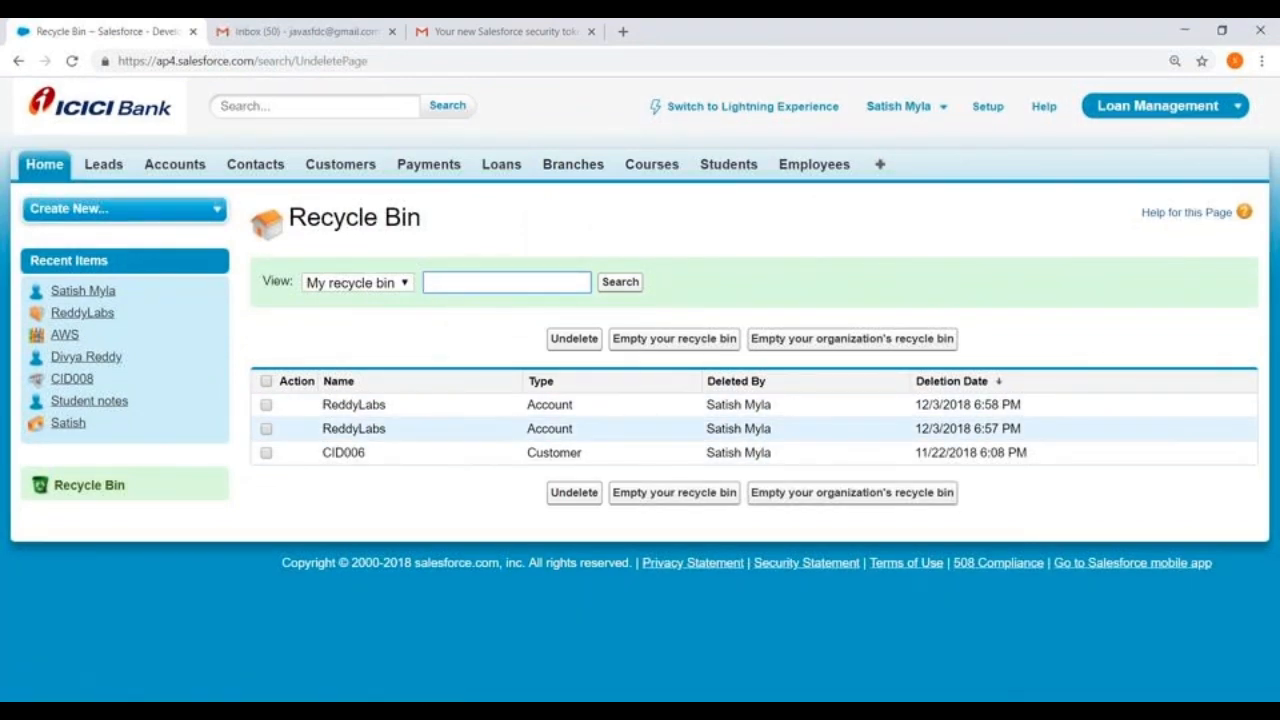
Step: Display the All Accounts list view on the Accounts tab to check the existing account records
{"action": "left_click", "coordinate": [187, 165]}
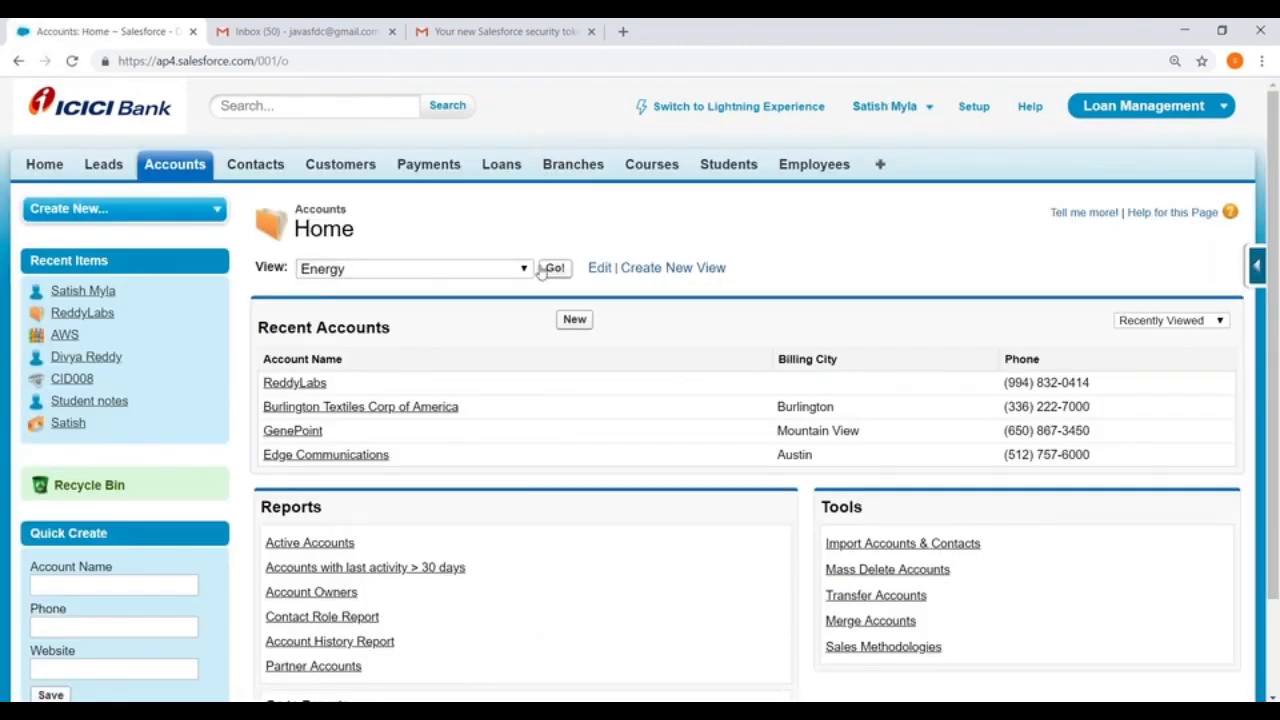
{"action": "left_click", "coordinate": [400, 269]}
{"action": "left_click", "coordinate": [381, 291]}
{"action": "scroll", "coordinate": [559, 537], "scroll_direction": "down", "scroll_amount": 1}
{"action": "scroll", "coordinate": [559, 537], "scroll_direction": "down", "scroll_amount": 1}
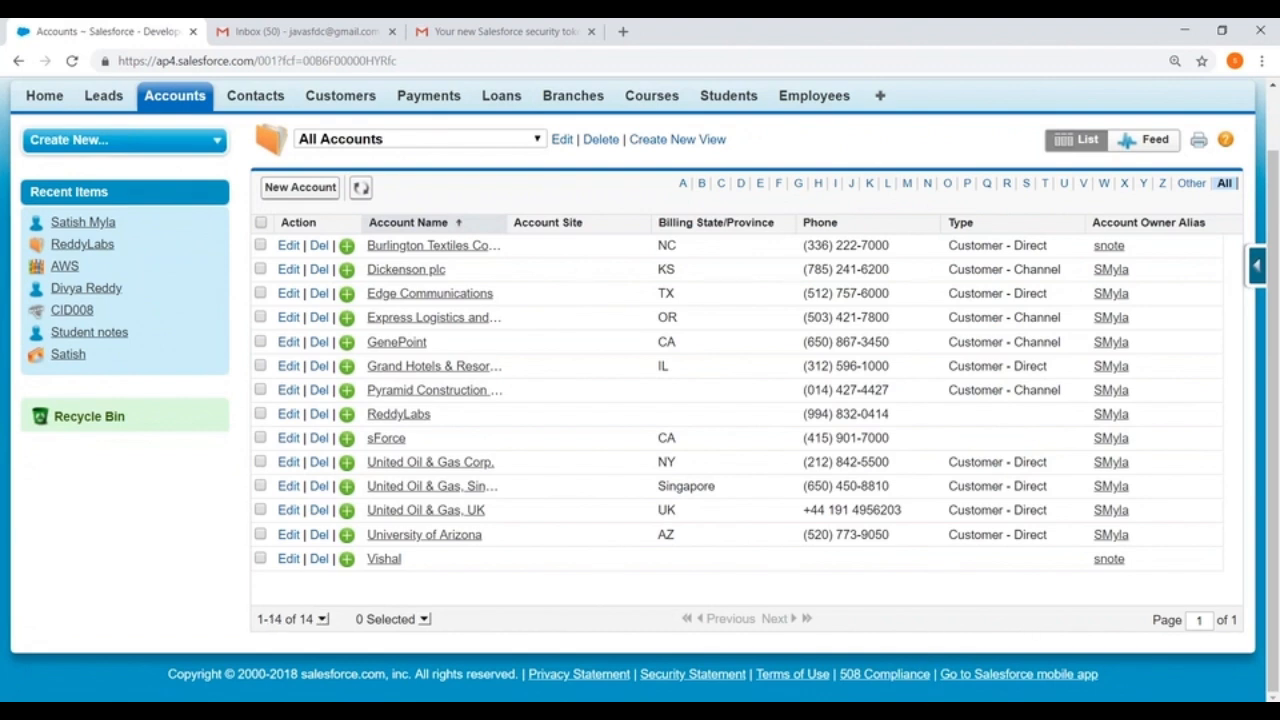
Step: Start an Export All operation in Data Loader and set the extraction target to test.csv in the desktop's DataLoader folder
{"action": "left_click", "coordinate": [827, 236]}
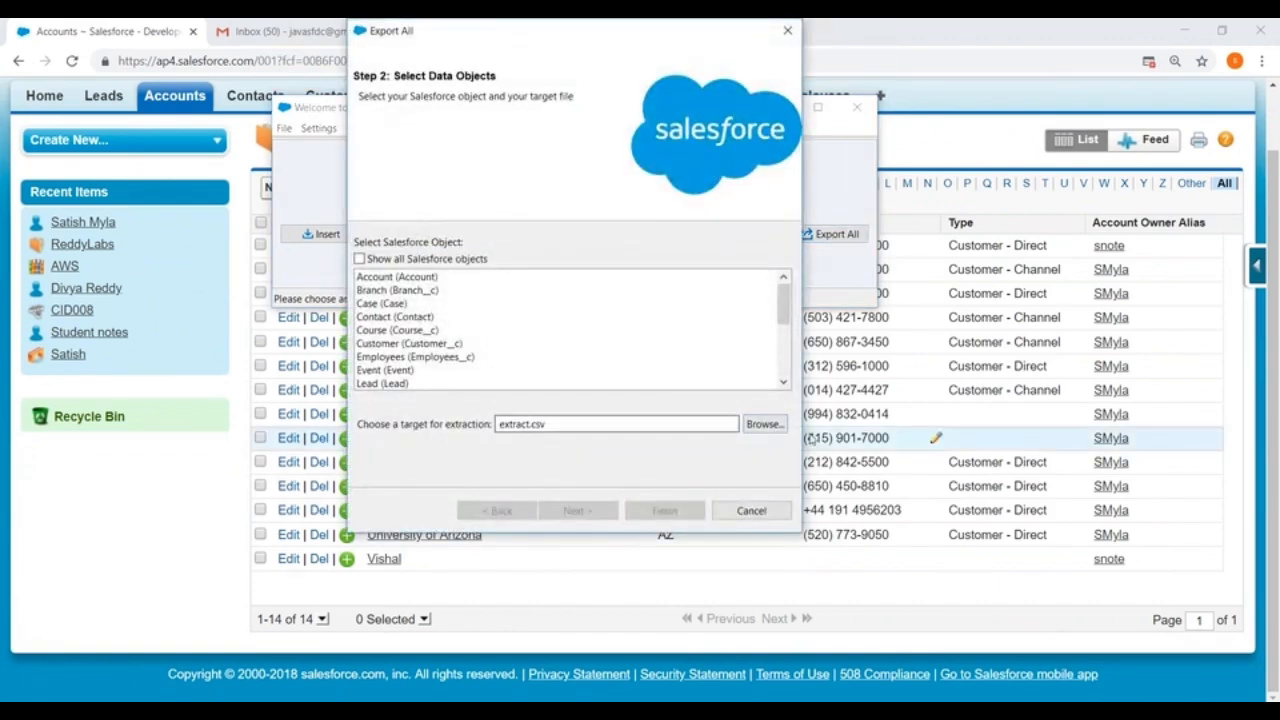
{"action": "left_click", "coordinate": [763, 424]}
{"action": "key", "text": "BackSpace"}
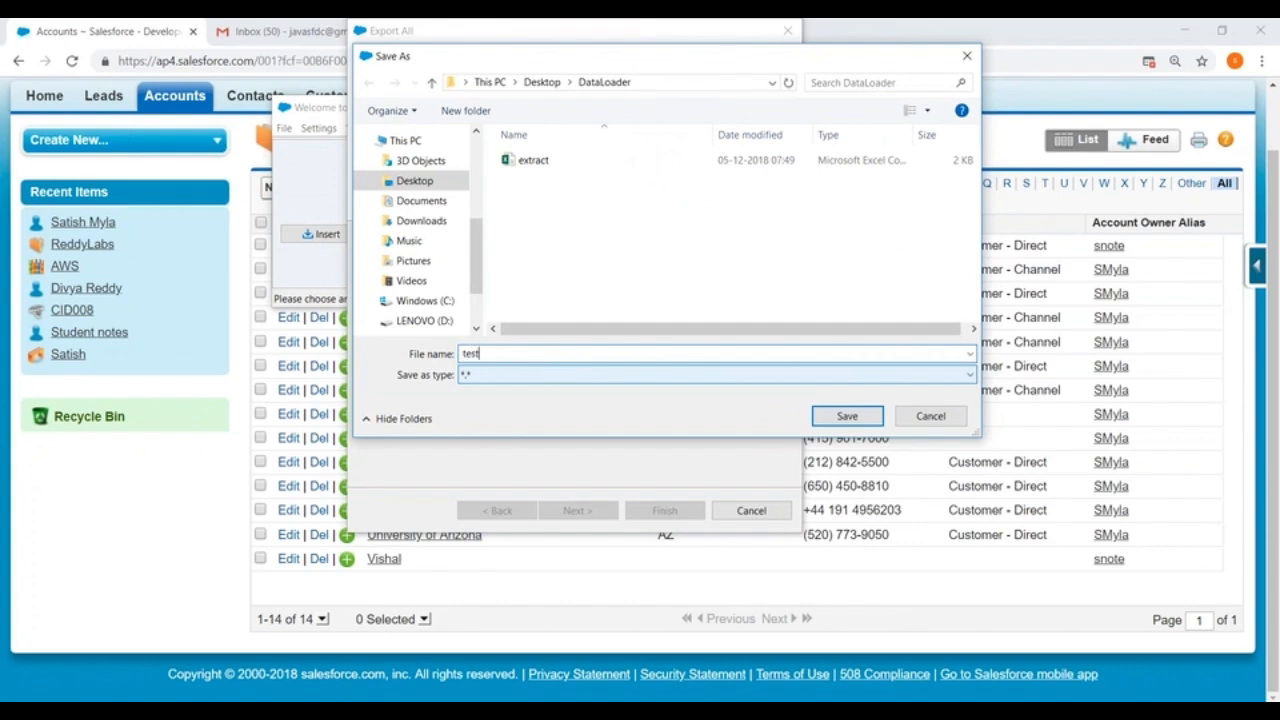
{"action": "left_click", "coordinate": [847, 416]}
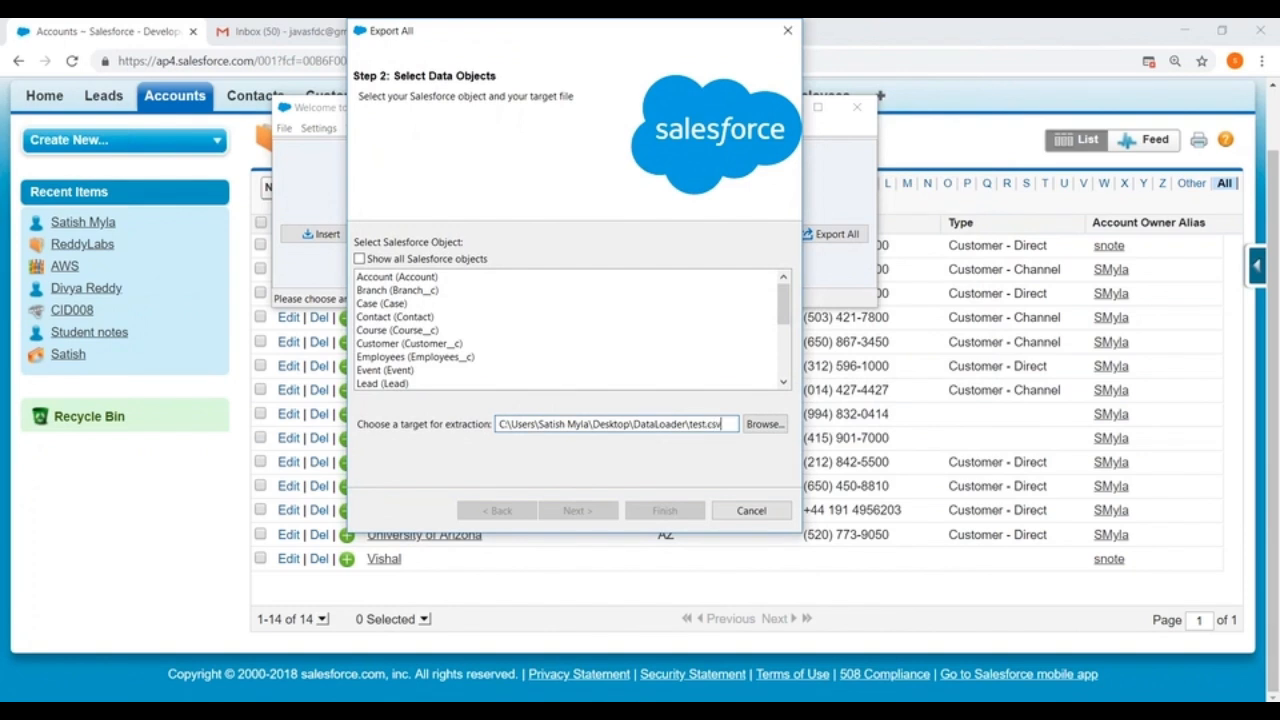
{"action": "left_click", "coordinate": [762, 426]}
{"action": "left_click", "coordinate": [840, 418]}
Step: Choose Account as the export object and add the Id, Name and Type fields to the query
{"action": "left_click", "coordinate": [398, 279]}
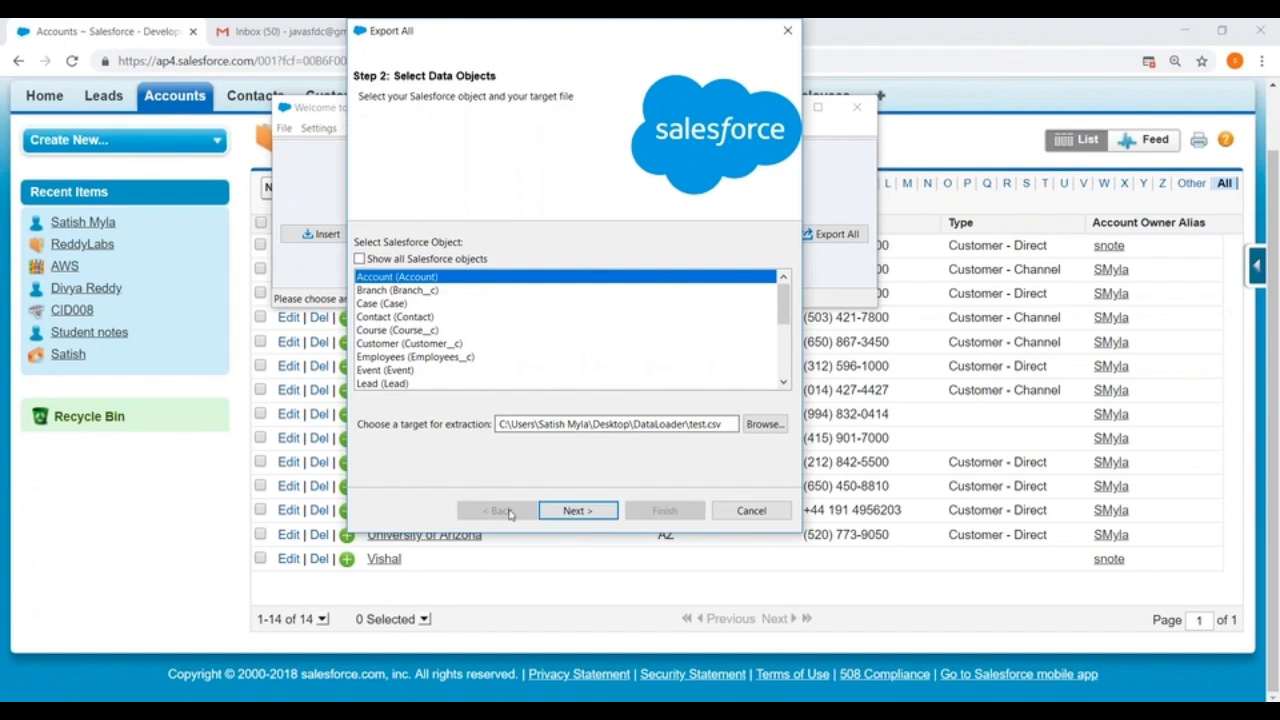
{"action": "left_click", "coordinate": [578, 511]}
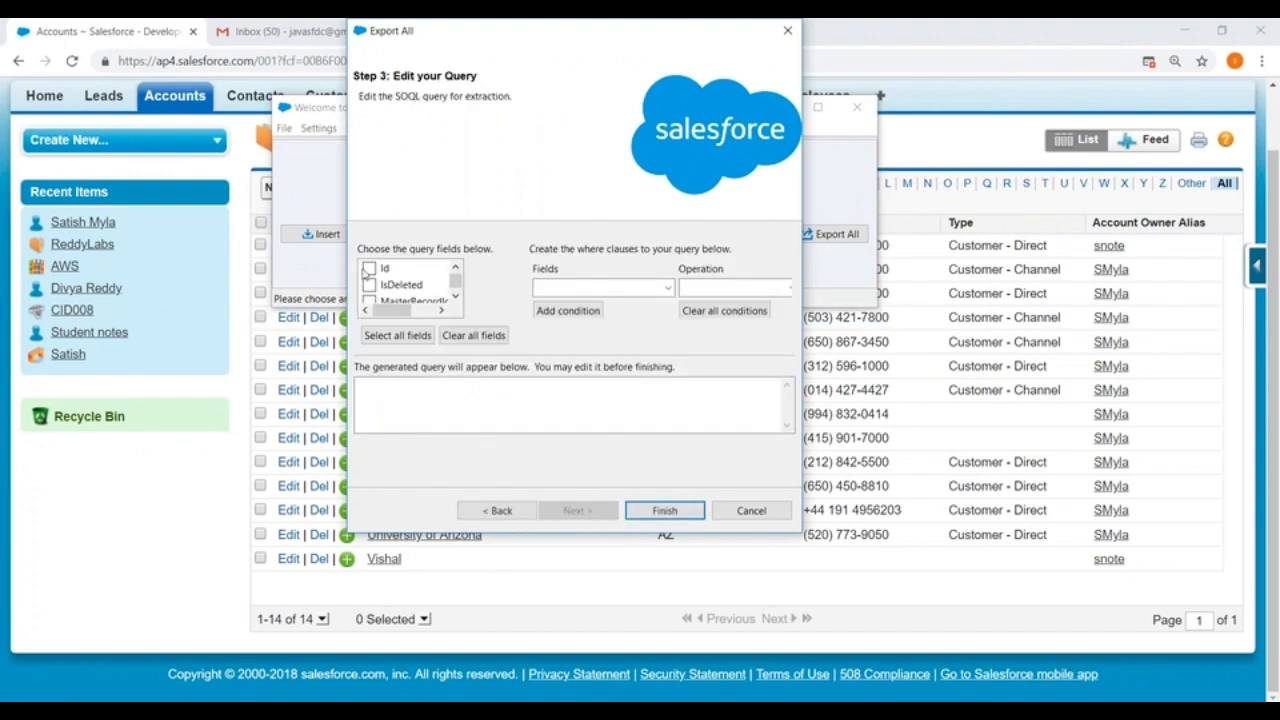
{"action": "left_click", "coordinate": [369, 268]}
{"action": "left_click", "coordinate": [455, 296]}
{"action": "left_click", "coordinate": [455, 296]}
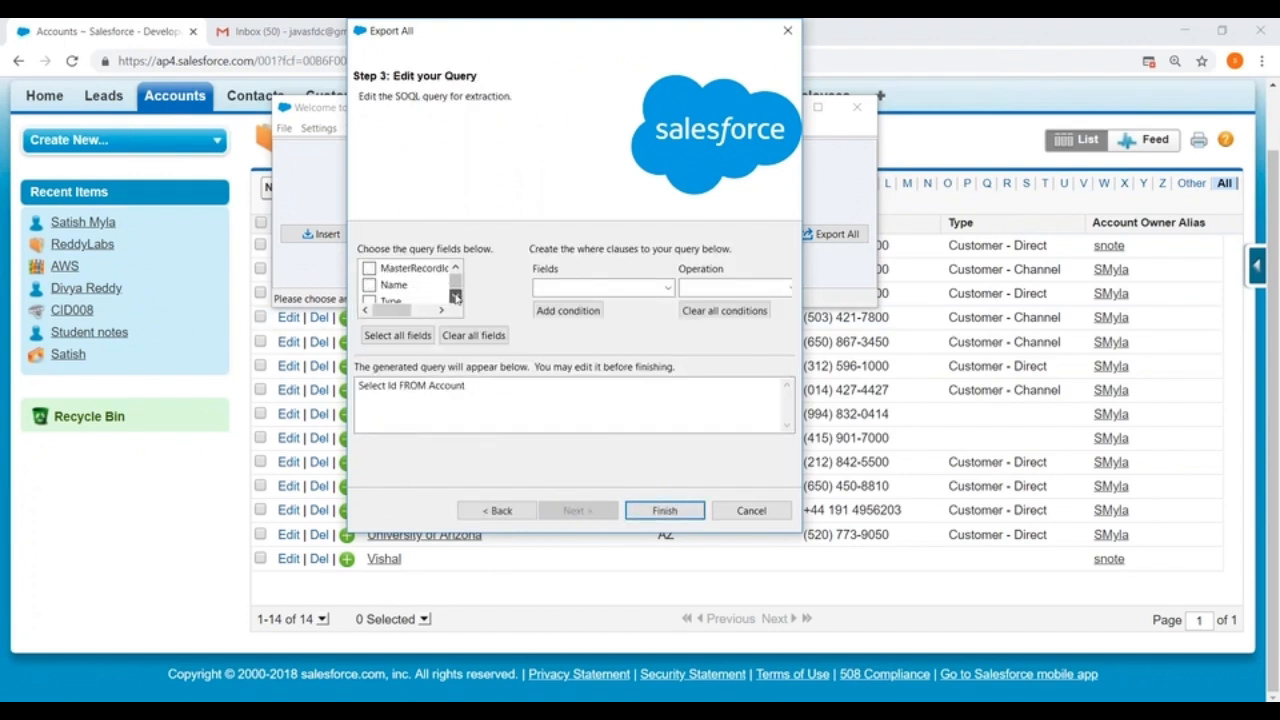
{"action": "left_click", "coordinate": [369, 285]}
{"action": "left_click", "coordinate": [369, 300]}
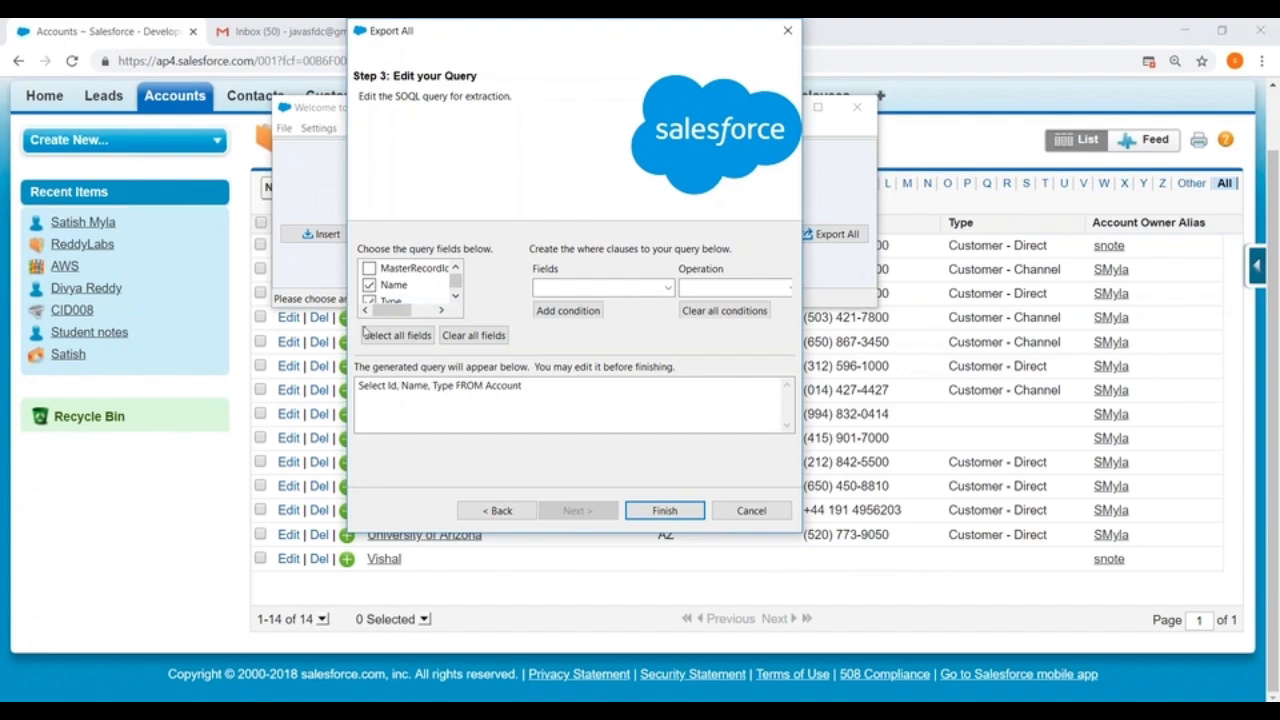
Step: Run the Account Export All, agreeing to include deleted records, and dismiss the completion summary
{"action": "left_click", "coordinate": [664, 510]}
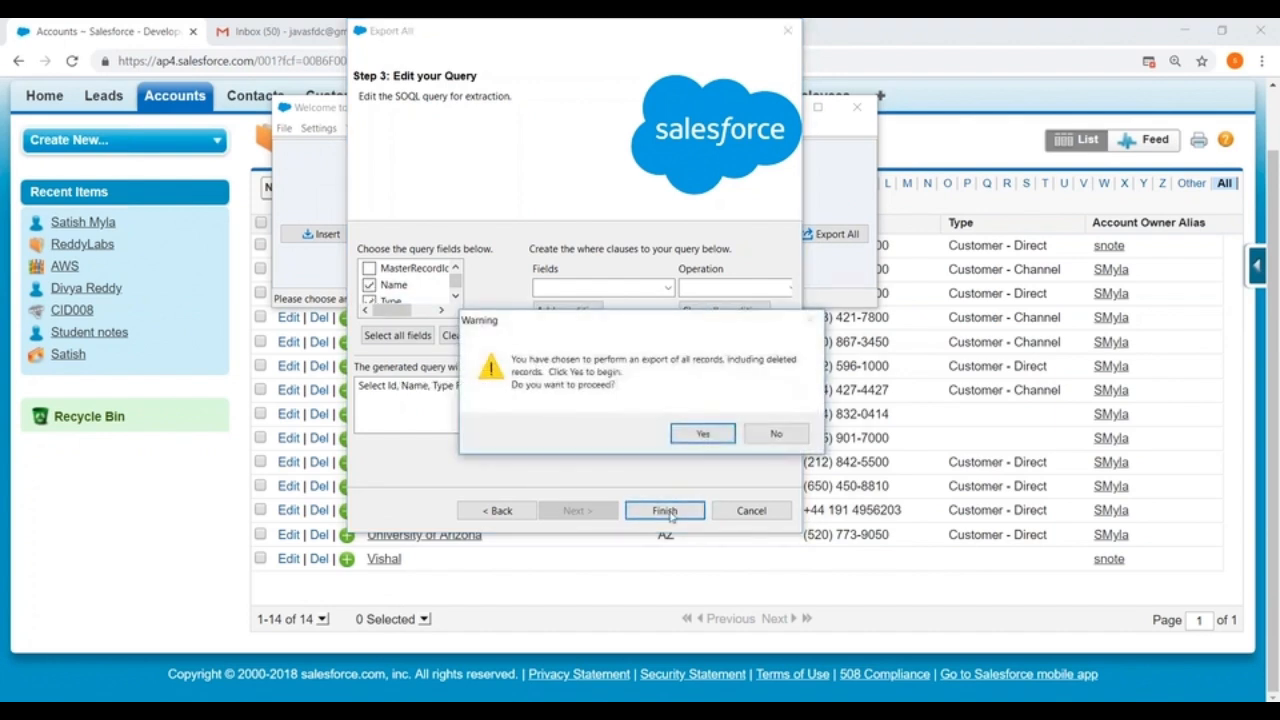
{"action": "left_click", "coordinate": [703, 433]}
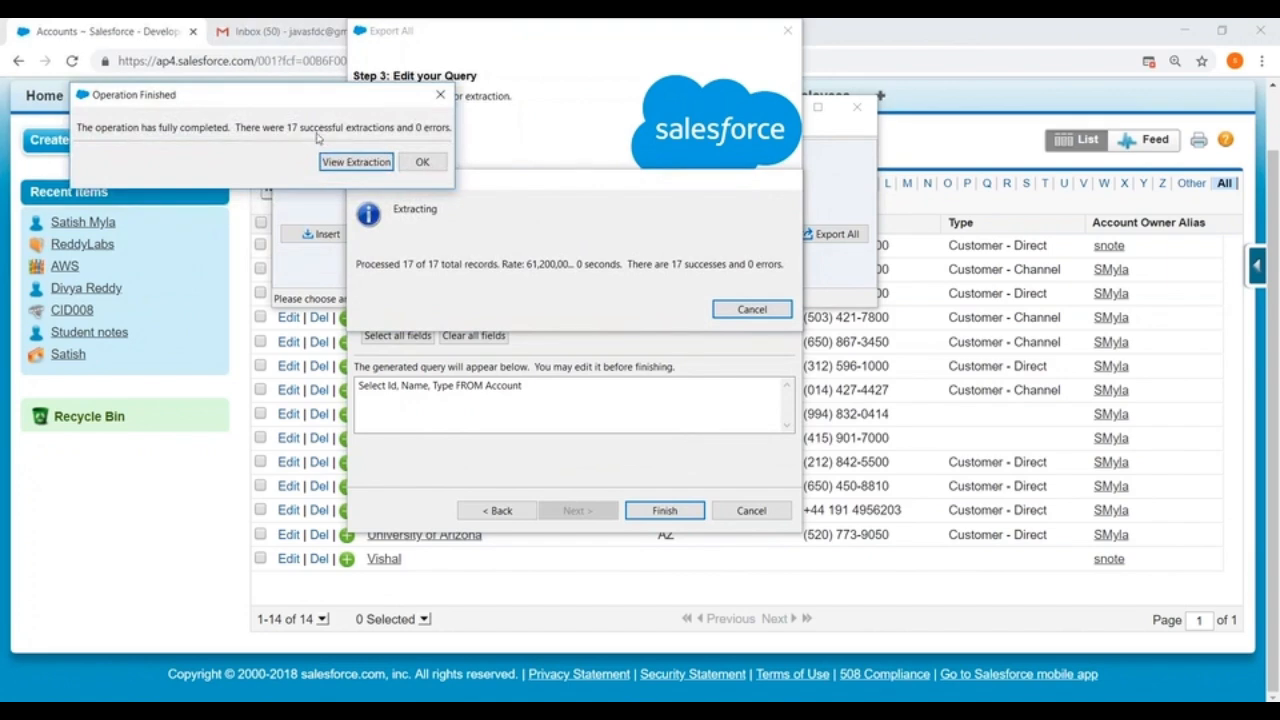
{"action": "left_click", "coordinate": [420, 163]}
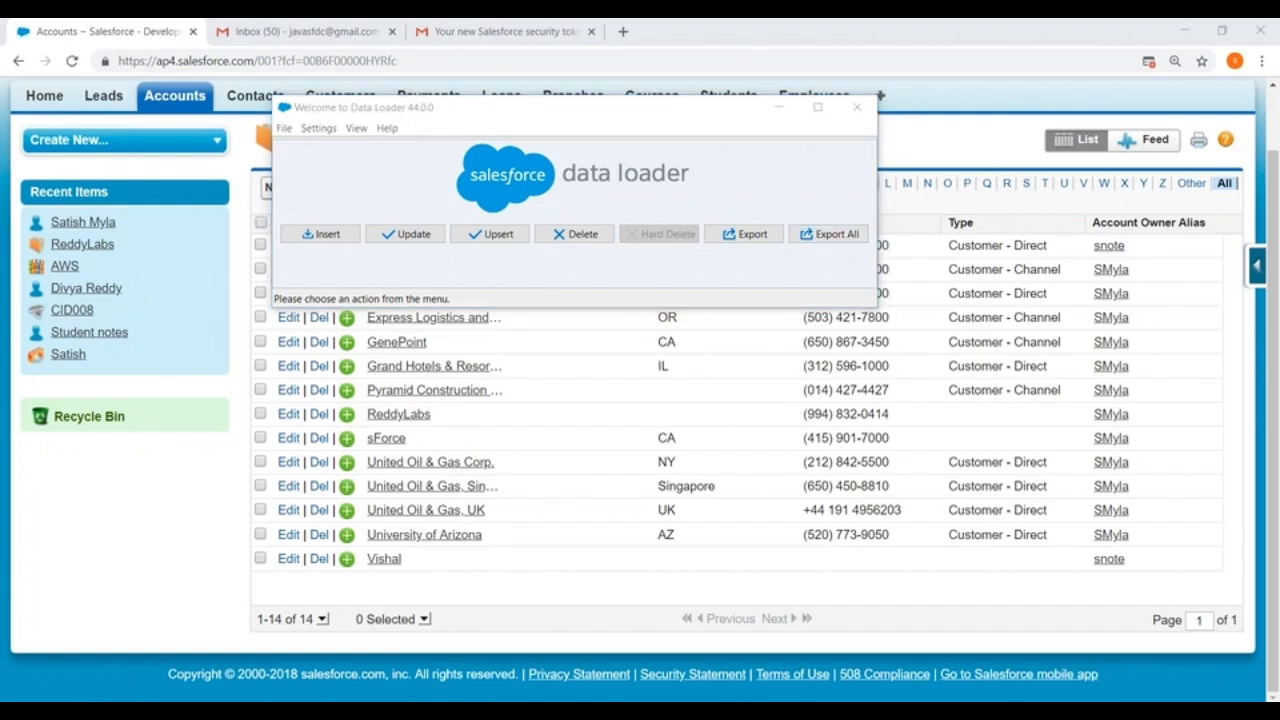
Step: Review the steps under "How to export the data ?" in the DataLoader.vfp notes in Developer Console, highlighting them one by one
{"action": "mouse_move", "coordinate": [847, 712]}
{"action": "left_click", "coordinate": [893, 652]}
{"action": "scroll", "coordinate": [355, 268], "scroll_direction": "up", "scroll_amount": 3}
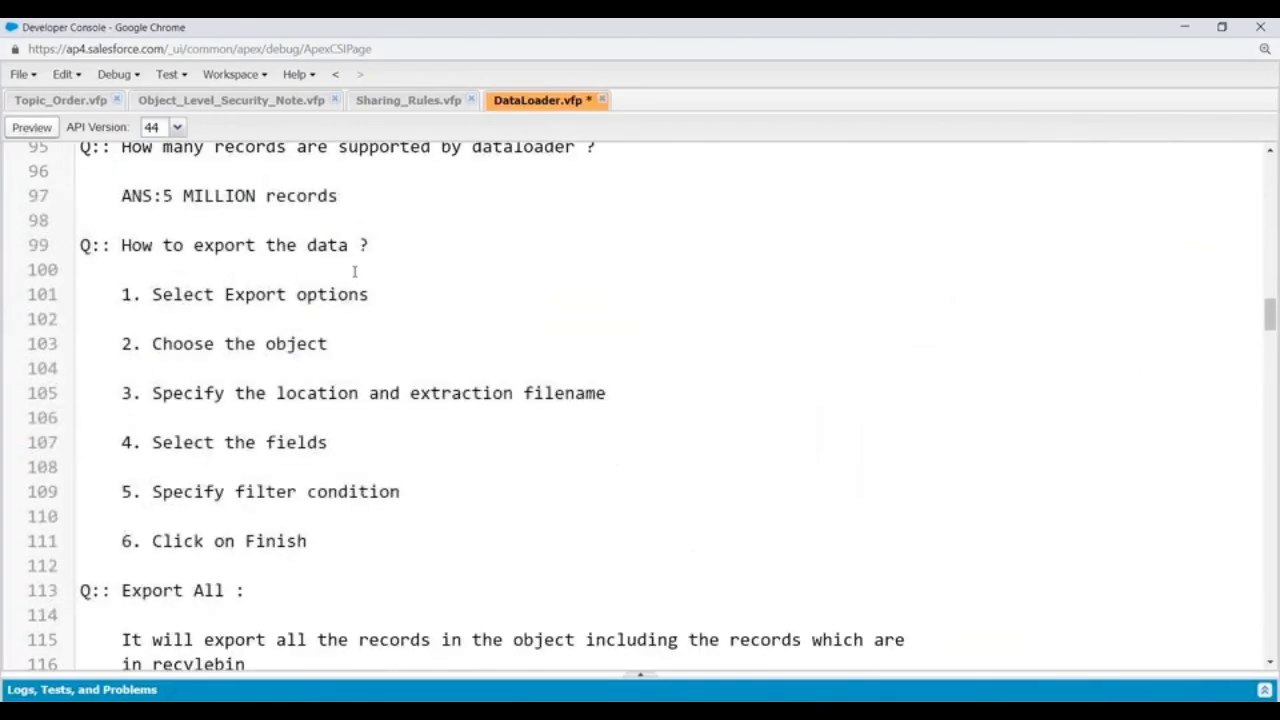
{"action": "scroll", "coordinate": [202, 274], "scroll_direction": "down", "scroll_amount": 1}
{"action": "scroll", "coordinate": [200, 270], "scroll_direction": "down", "scroll_amount": 3}
{"action": "scroll", "coordinate": [360, 270], "scroll_direction": "up", "scroll_amount": 2}
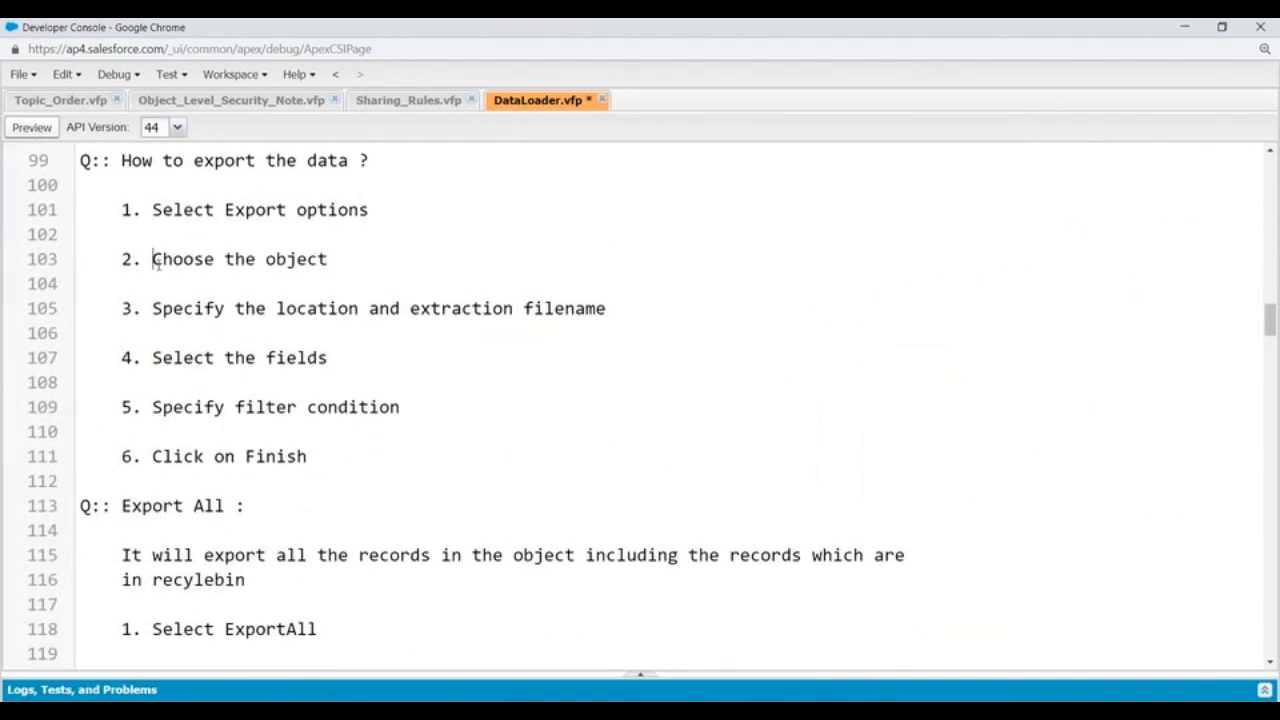
{"action": "left_click_drag", "start_coordinate": [153, 264], "coordinate": [386, 264]}
{"action": "left_click_drag", "start_coordinate": [154, 308], "coordinate": [630, 311]}
{"action": "left_click", "coordinate": [527, 341]}
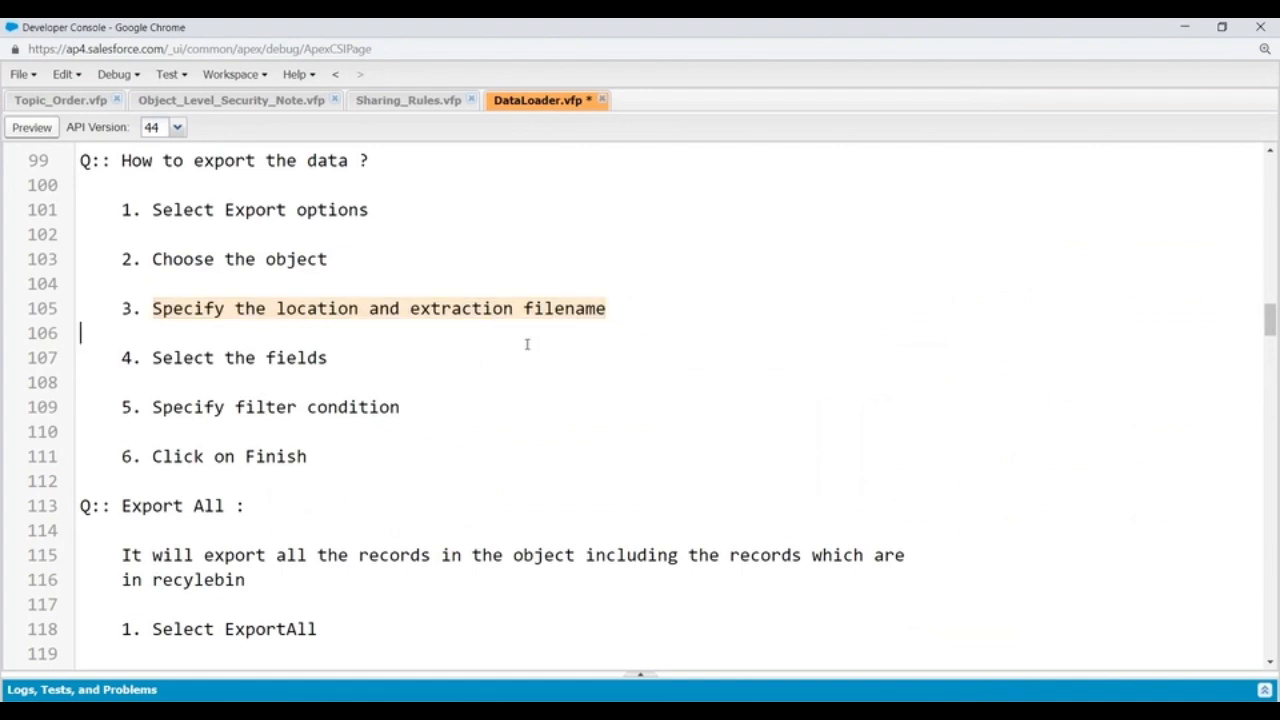
{"action": "left_click_drag", "start_coordinate": [152, 357], "coordinate": [360, 359]}
{"action": "left_click_drag", "start_coordinate": [152, 407], "coordinate": [437, 407]}
{"action": "scroll", "coordinate": [329, 420], "scroll_direction": "down", "scroll_amount": 2}
{"action": "left_click_drag", "start_coordinate": [153, 374], "coordinate": [388, 374]}
Step: Review the Export All procedure in the notes, highlighting each step from selecting ExportAll to the filter condition
{"action": "scroll", "coordinate": [420, 372], "scroll_direction": "down", "scroll_amount": 3}
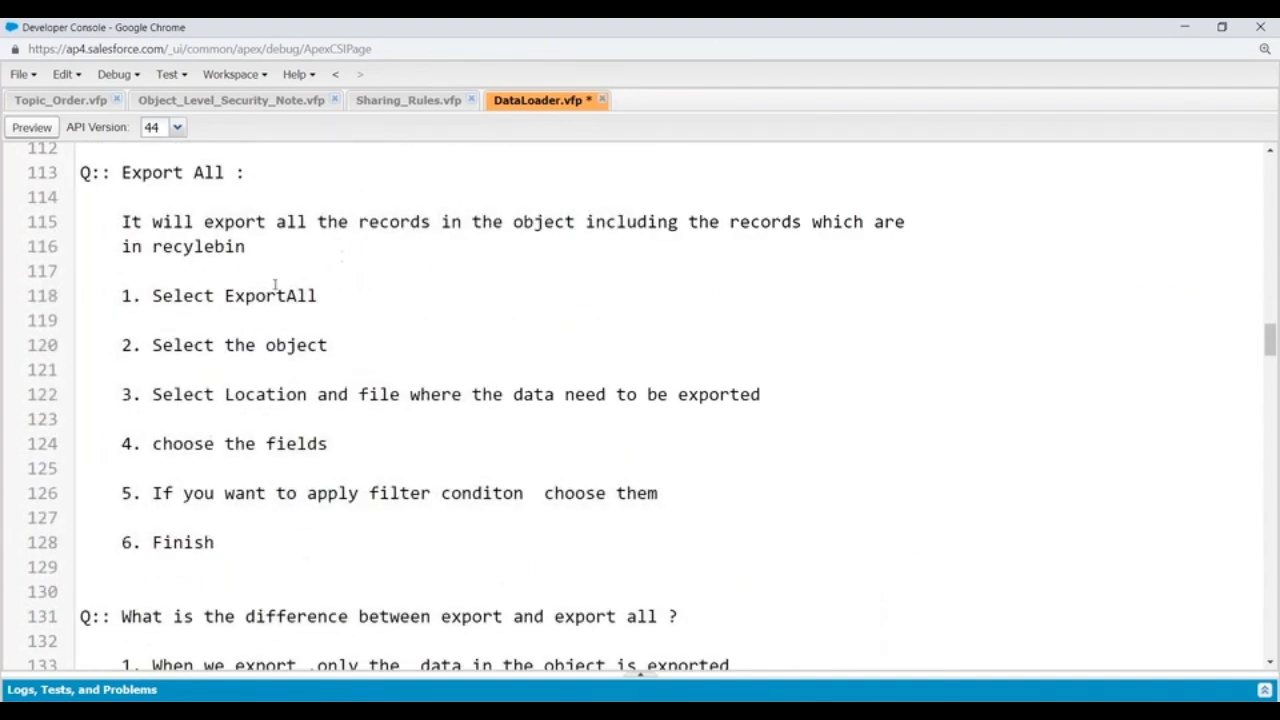
{"action": "left_click_drag", "start_coordinate": [152, 295], "coordinate": [351, 297]}
{"action": "left_click_drag", "start_coordinate": [153, 345], "coordinate": [340, 345]}
{"action": "scroll", "coordinate": [434, 339], "scroll_direction": "down", "scroll_amount": 2}
{"action": "left_click_drag", "start_coordinate": [152, 228], "coordinate": [760, 228]}
{"action": "left_click_drag", "start_coordinate": [153, 277], "coordinate": [328, 277]}
{"action": "left_click_drag", "start_coordinate": [150, 326], "coordinate": [782, 330]}
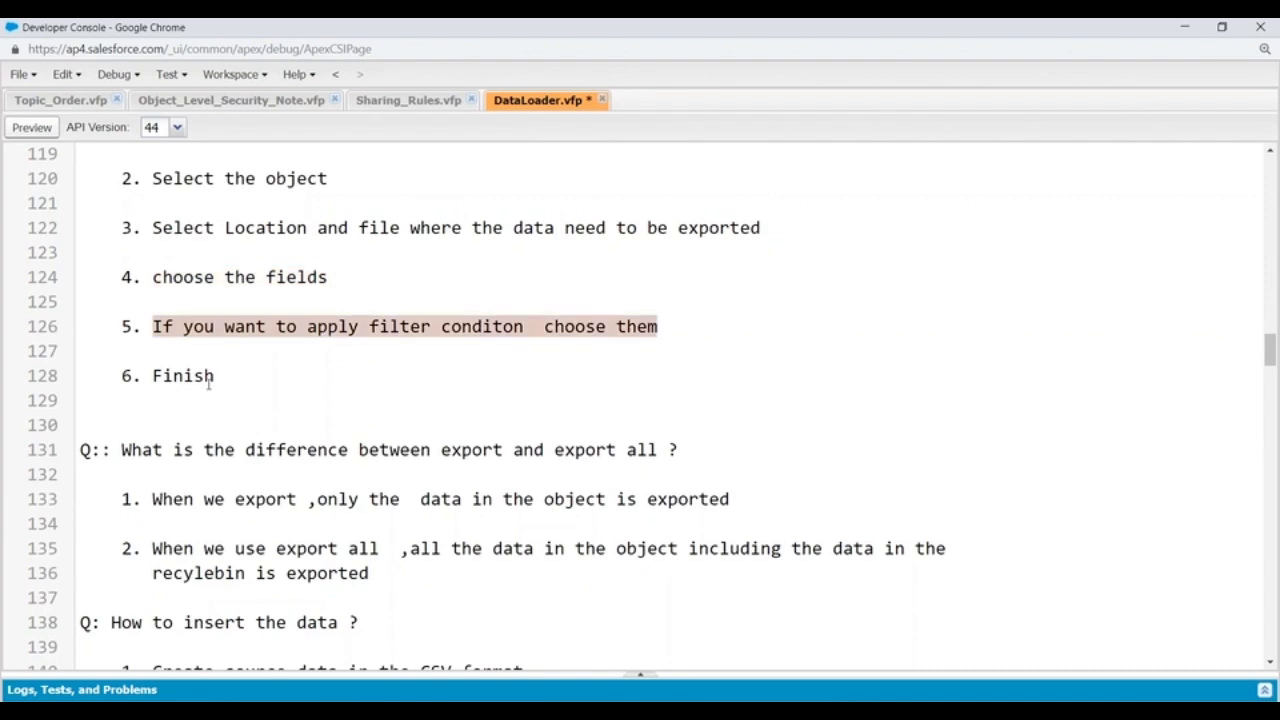
{"action": "left_click", "coordinate": [213, 380]}
Step: Read the notes on the difference between export and export all, highlighting both points
{"action": "scroll", "coordinate": [285, 384], "scroll_direction": "down", "scroll_amount": 3}
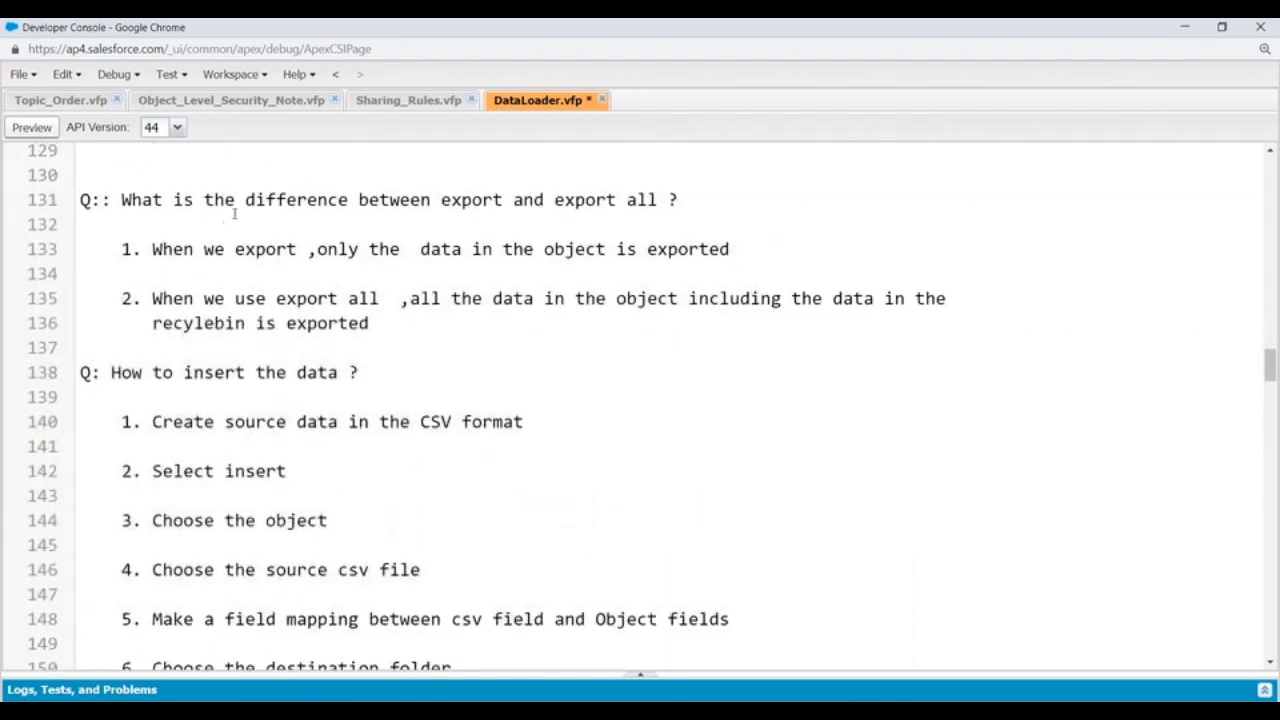
{"action": "left_click_drag", "start_coordinate": [146, 251], "coordinate": [804, 252]}
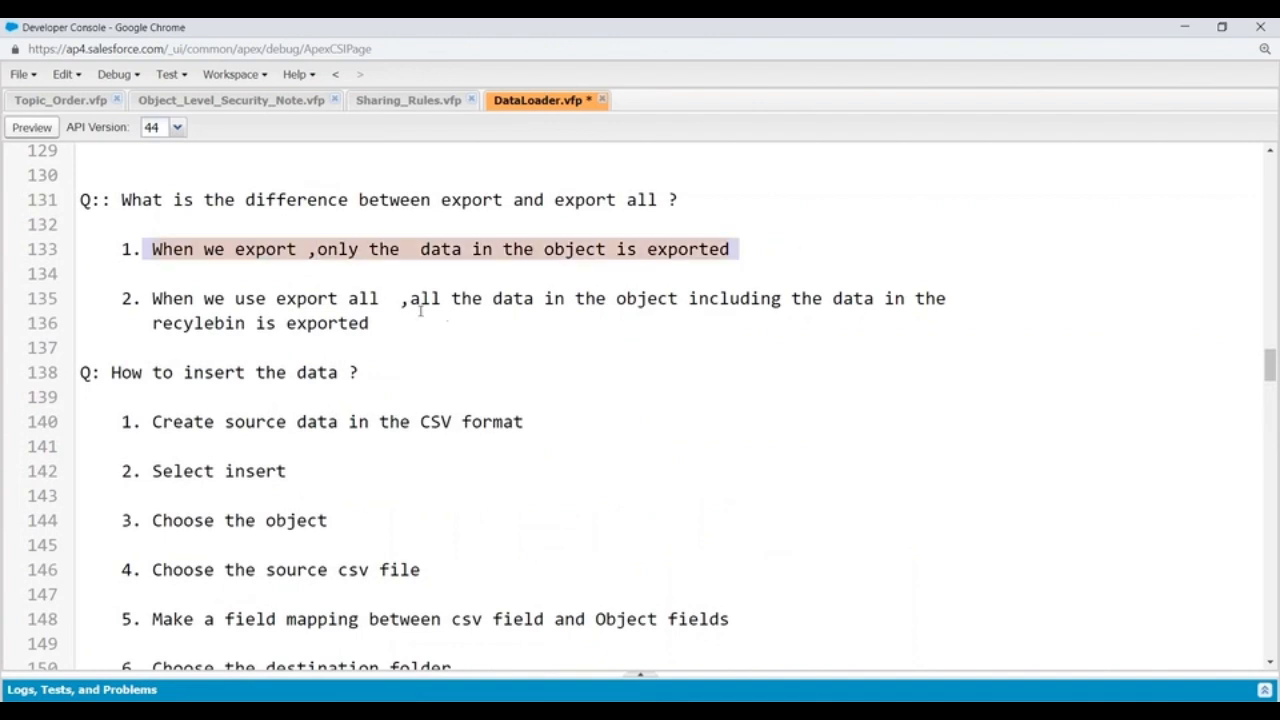
{"action": "left_click_drag", "start_coordinate": [153, 297], "coordinate": [467, 343]}
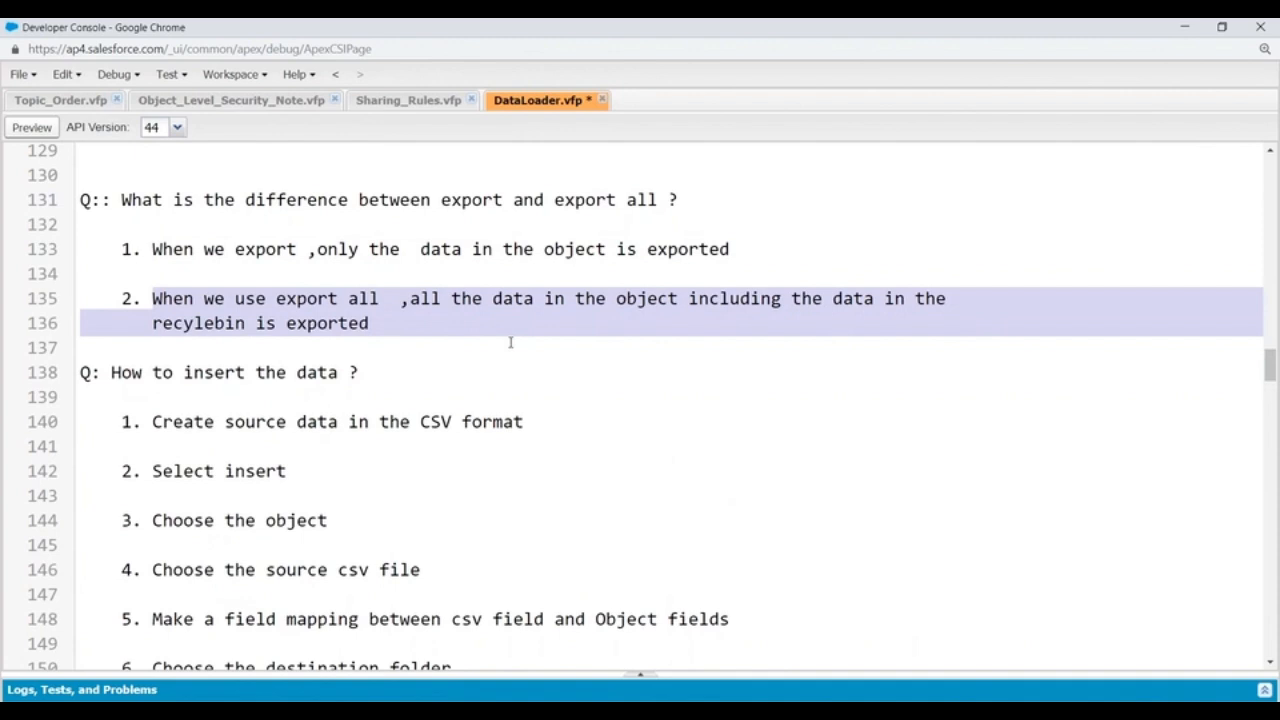
{"action": "left_click", "coordinate": [450, 345]}
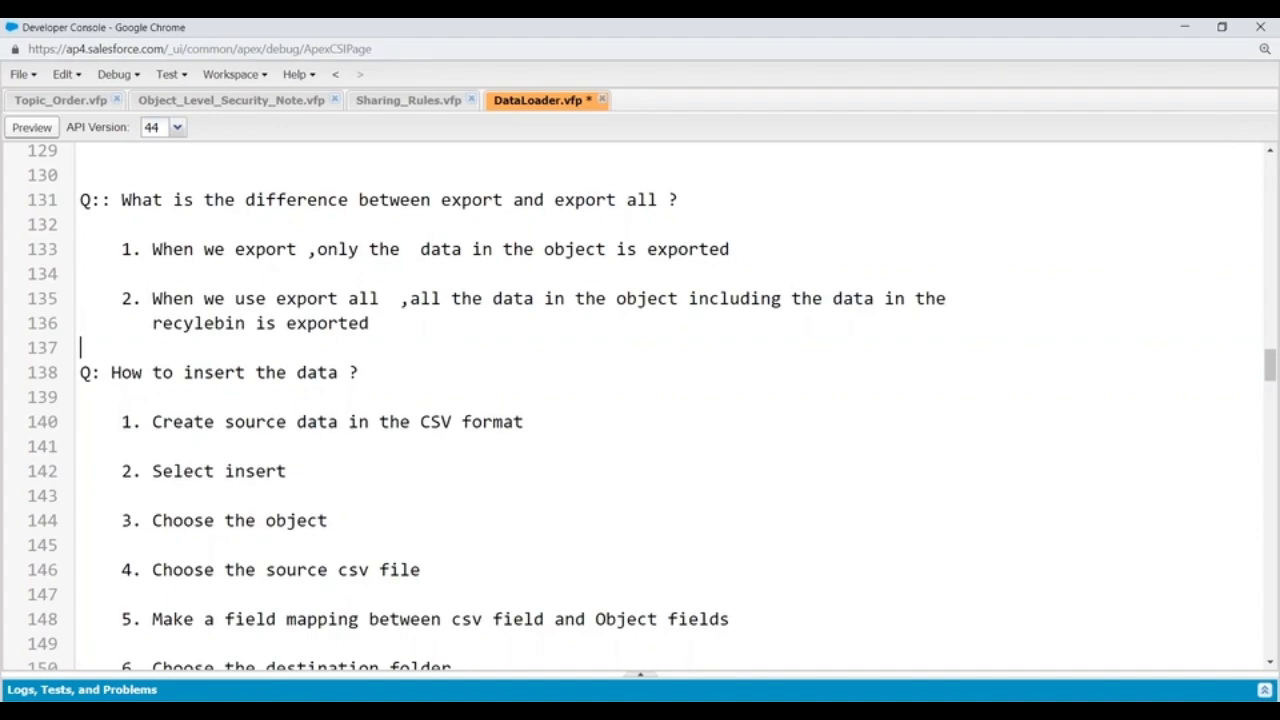
Step: Minimize Developer Console and the browser, shift the Data Loader window aside, and open the desktop's DataLoader folder
{"action": "left_click", "coordinate": [1184, 27]}
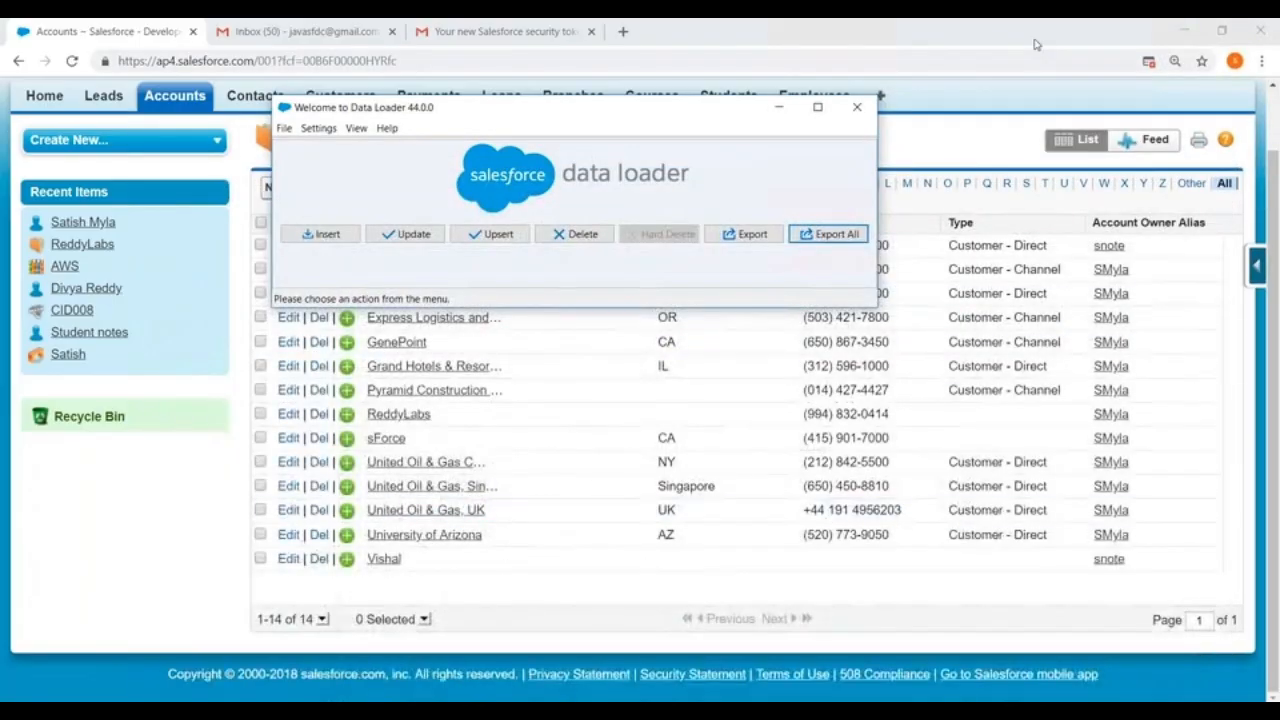
{"action": "left_click", "coordinate": [1184, 30]}
{"action": "left_click_drag", "start_coordinate": [491, 110], "coordinate": [483, 247]}
{"action": "double_click", "coordinate": [850, 125]}
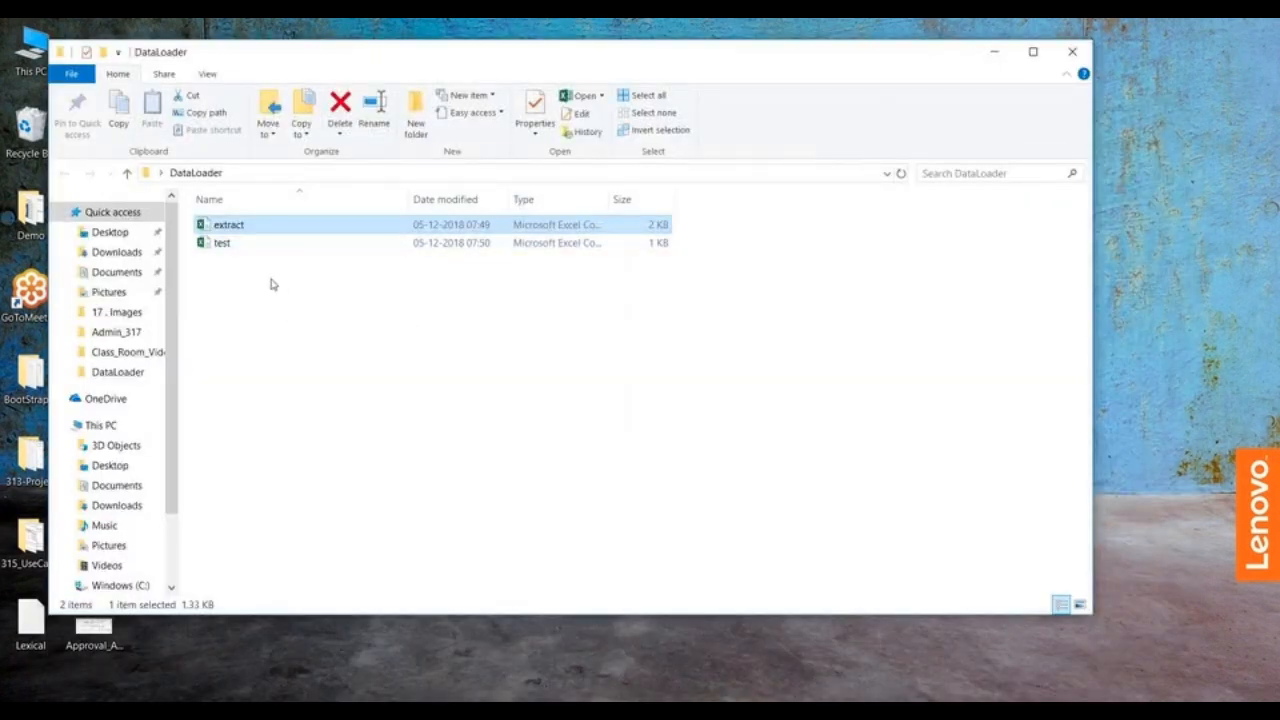
Step: Create a new Microsoft Excel worksheet named Customer in the DataLoader folder
{"action": "right_click", "coordinate": [270, 285]}
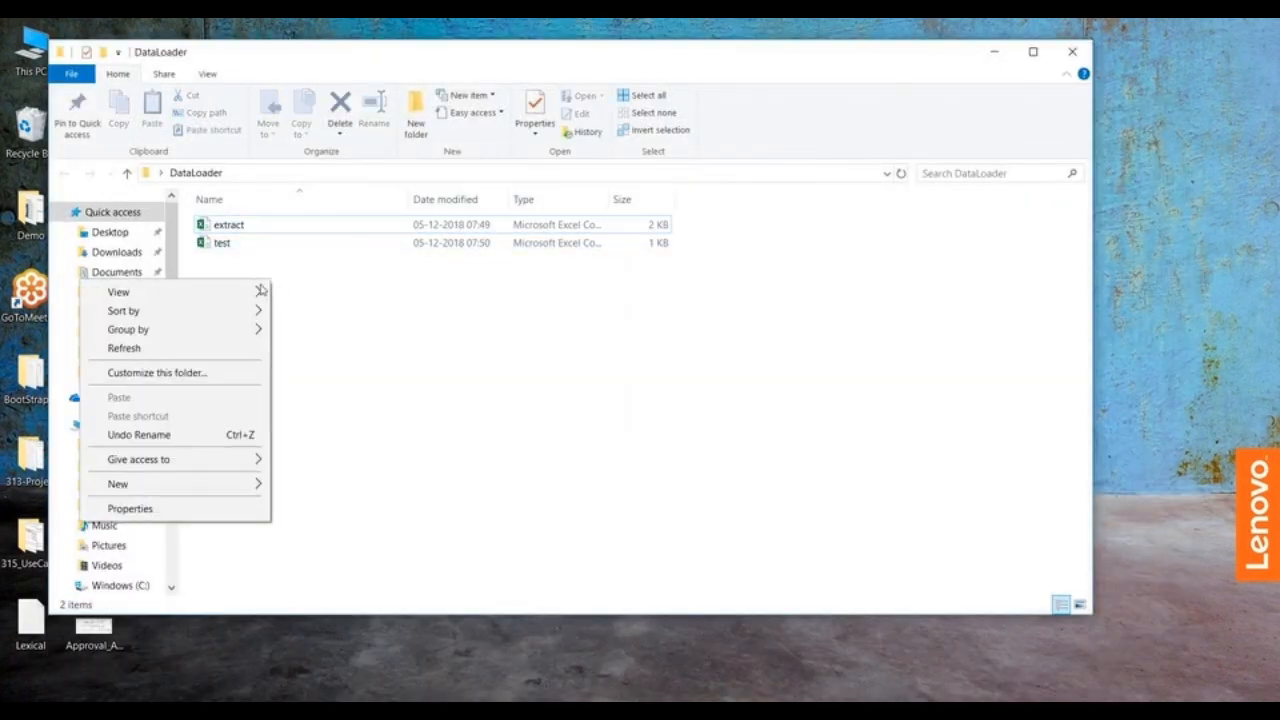
{"action": "mouse_move", "coordinate": [165, 486]}
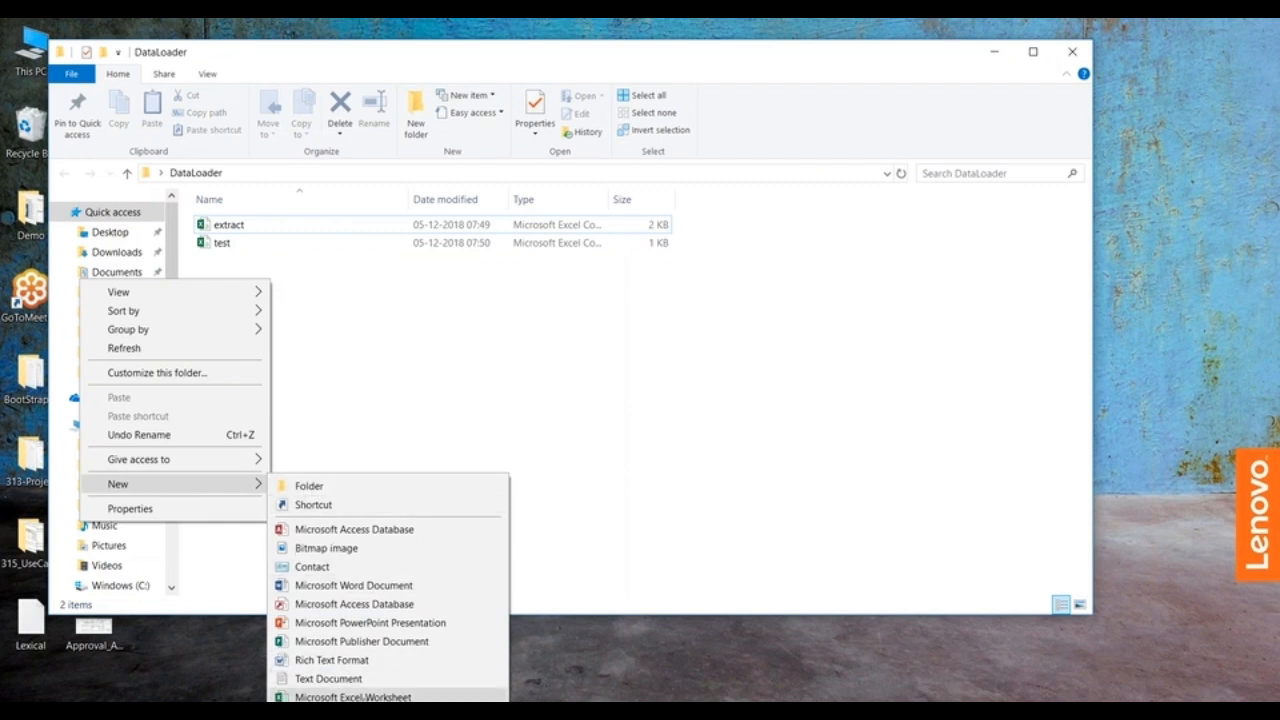
{"action": "left_click", "coordinate": [355, 697]}
{"action": "type", "text": "Customer"}
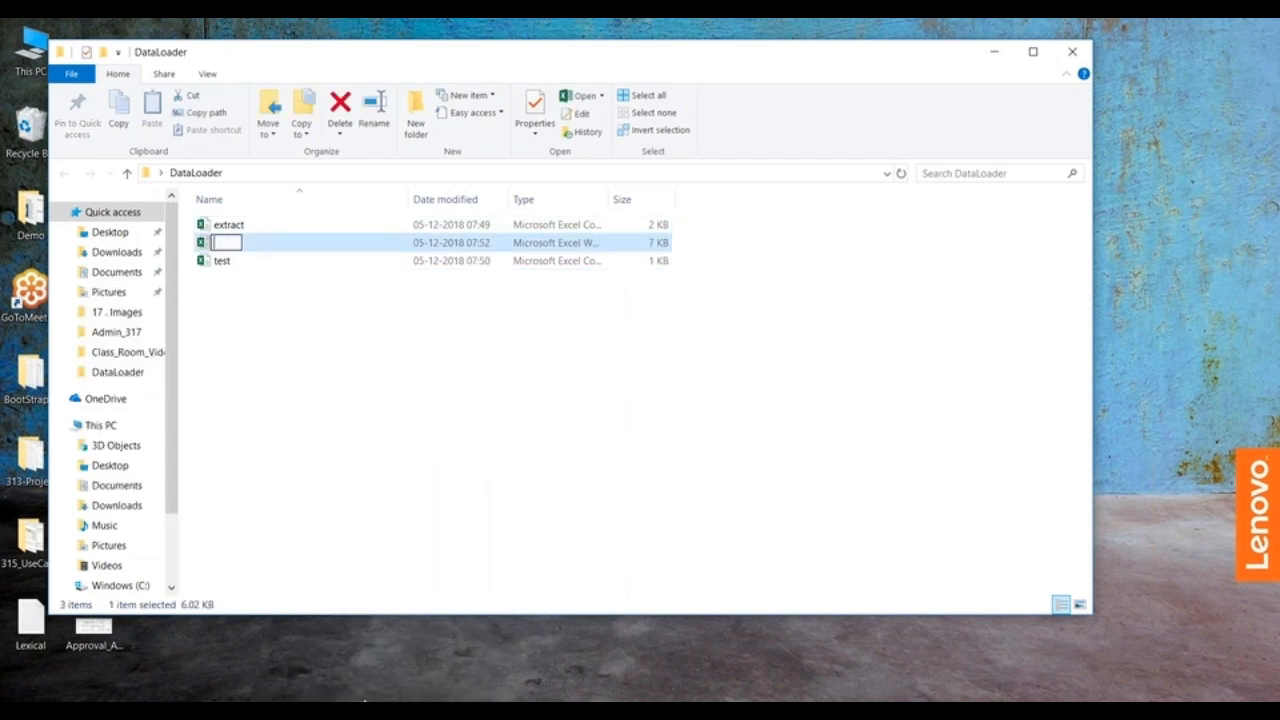
{"action": "left_click", "coordinate": [475, 536]}
Step: Open the new Customer workbook and enter the headers Name, Industry, Type and Rating in A1 to D1
{"action": "left_click", "coordinate": [229, 251]}
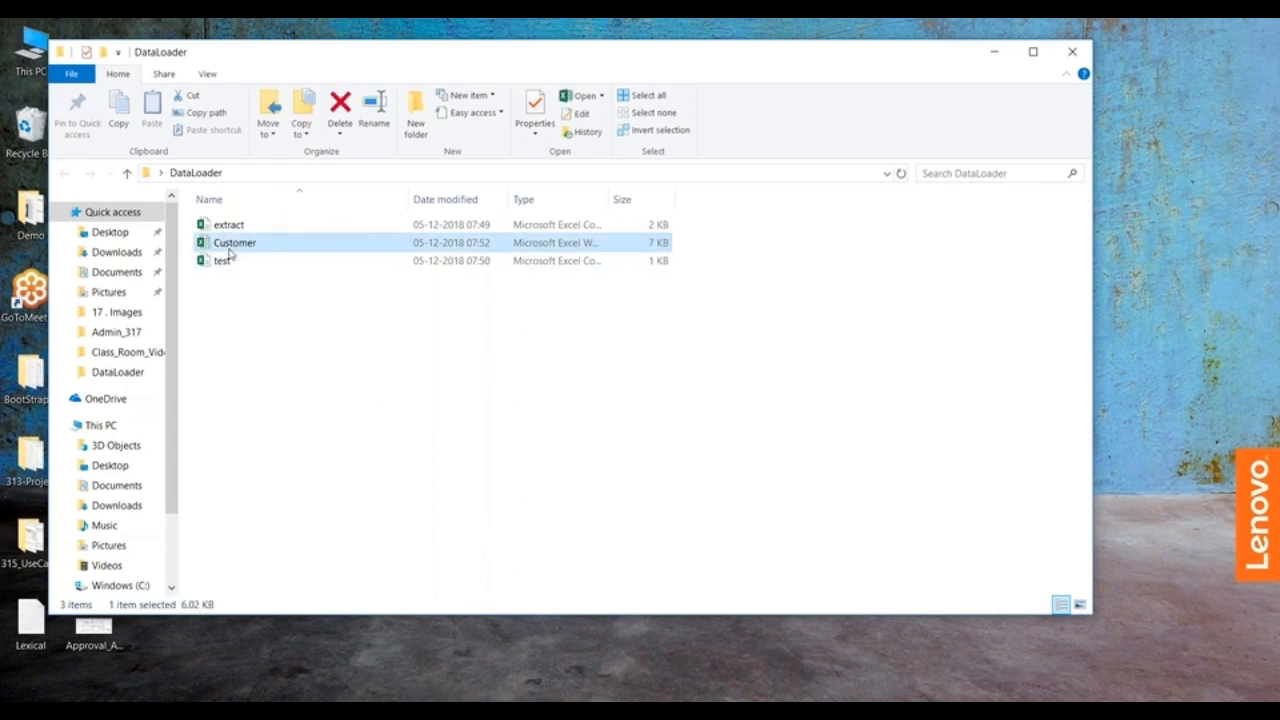
{"action": "double_click", "coordinate": [229, 252]}
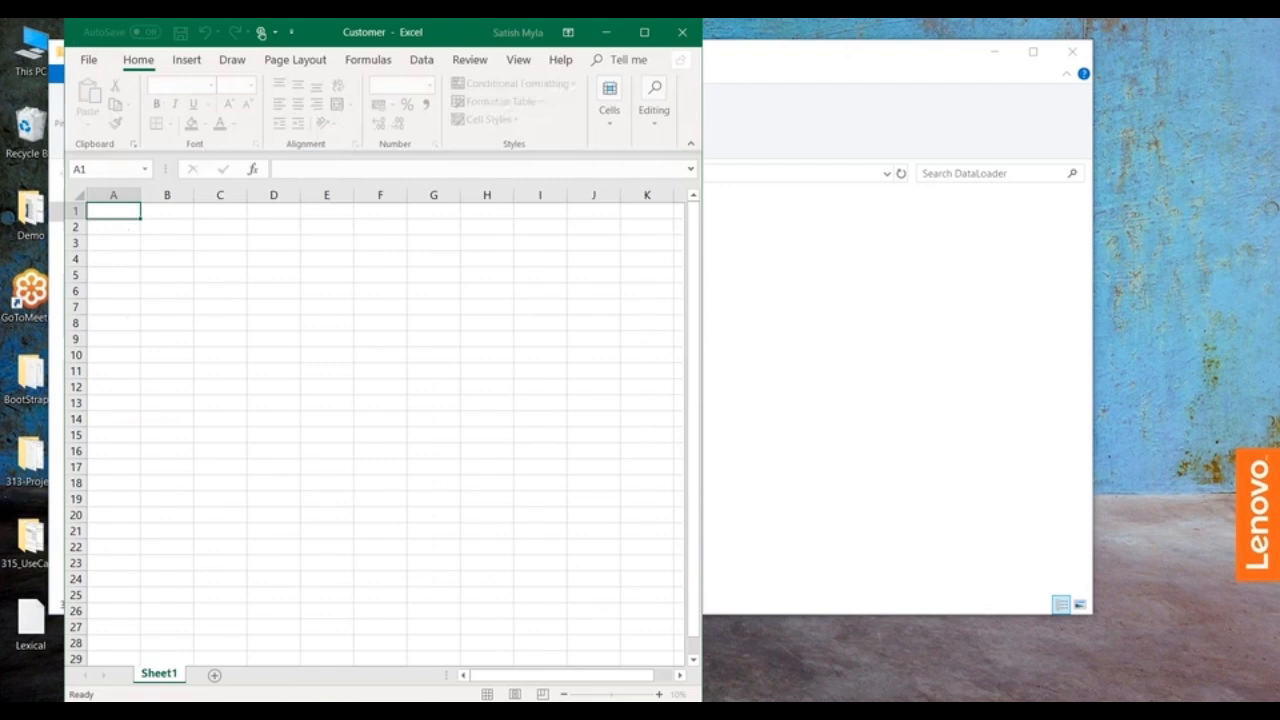
{"action": "double_click", "coordinate": [108, 211]}
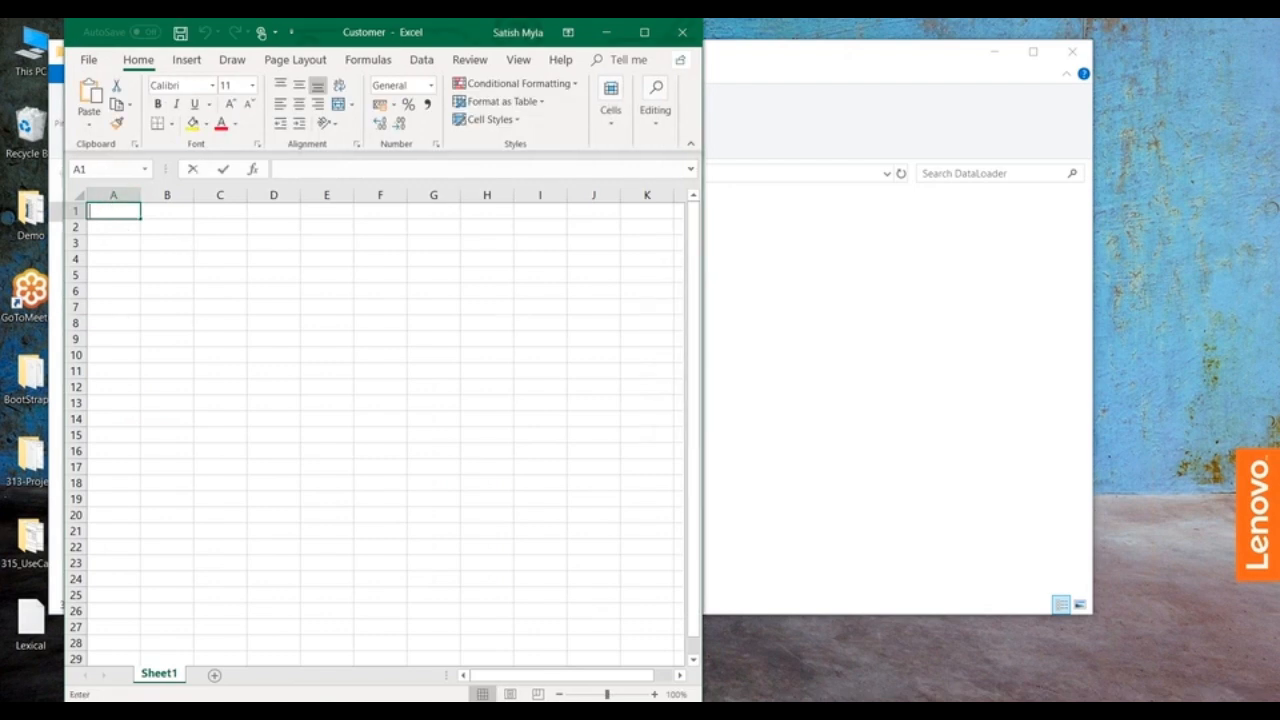
{"action": "type", "text": "Name"}
{"action": "key", "text": "Tab"}
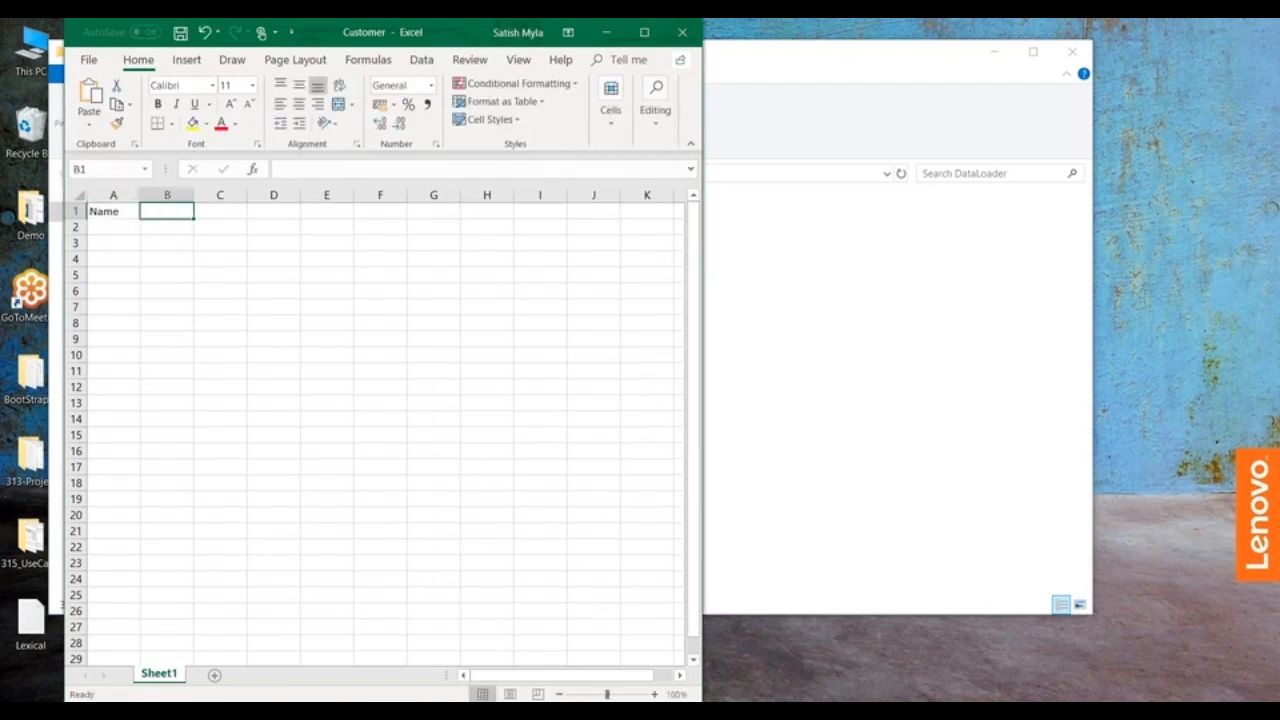
{"action": "type", "text": "Industry"}
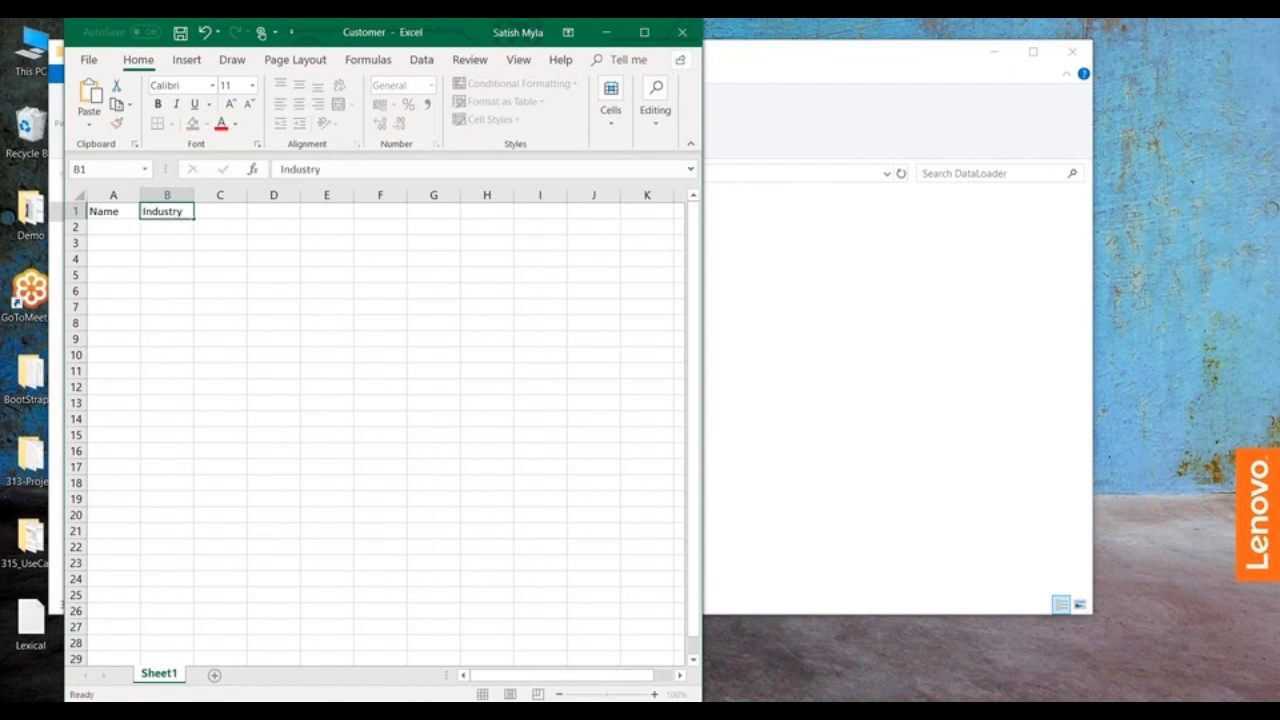
{"action": "key", "text": "Tab"}
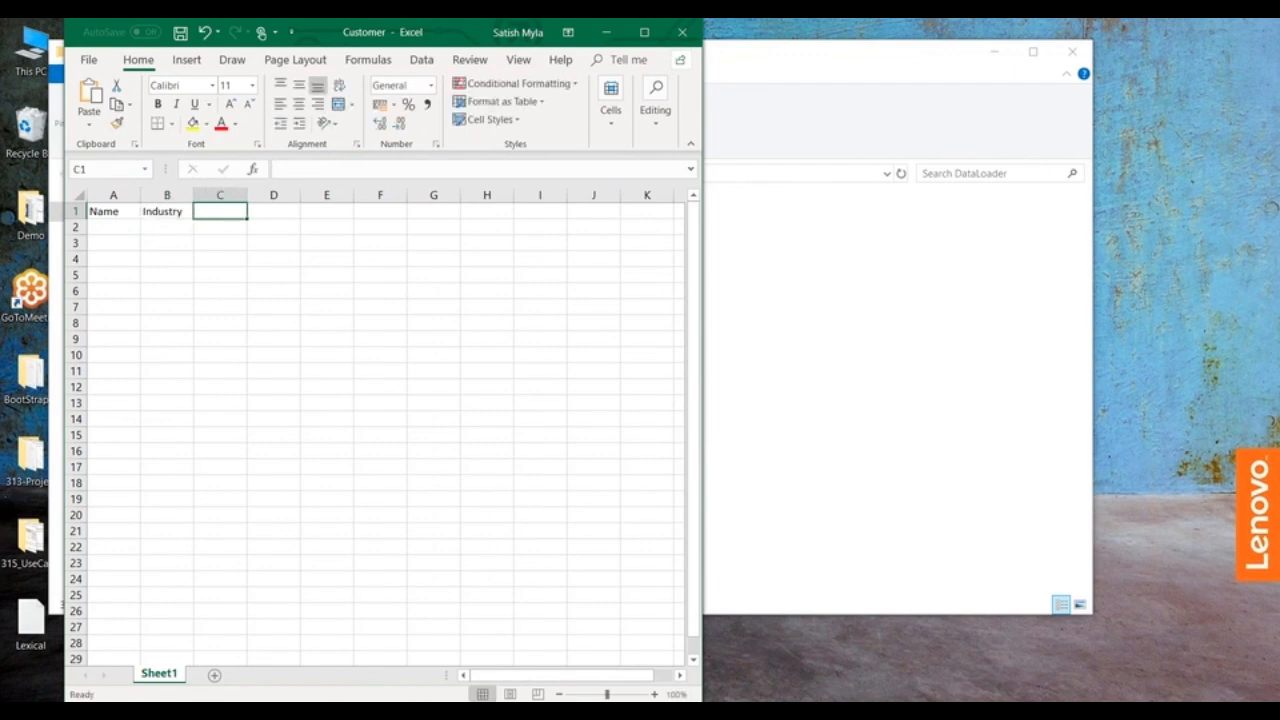
{"action": "type", "text": "Type"}
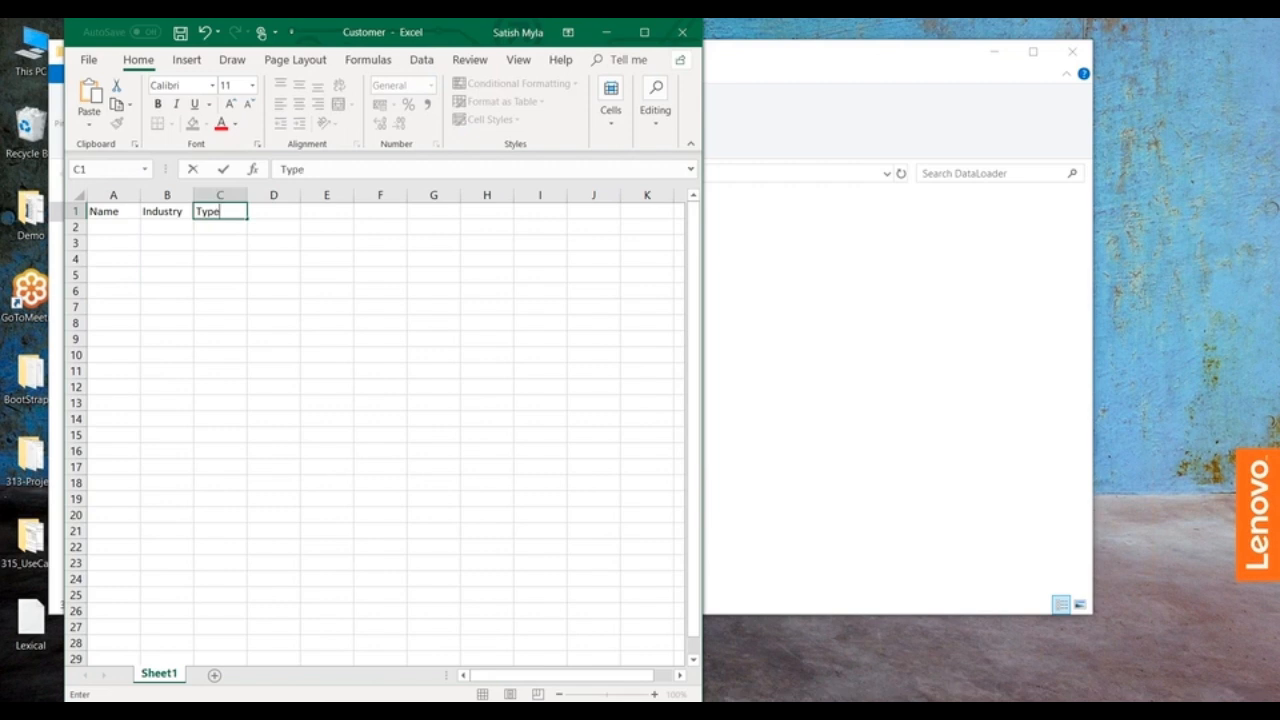
{"action": "key", "text": "Tab"}
{"action": "type", "text": "Rating"}
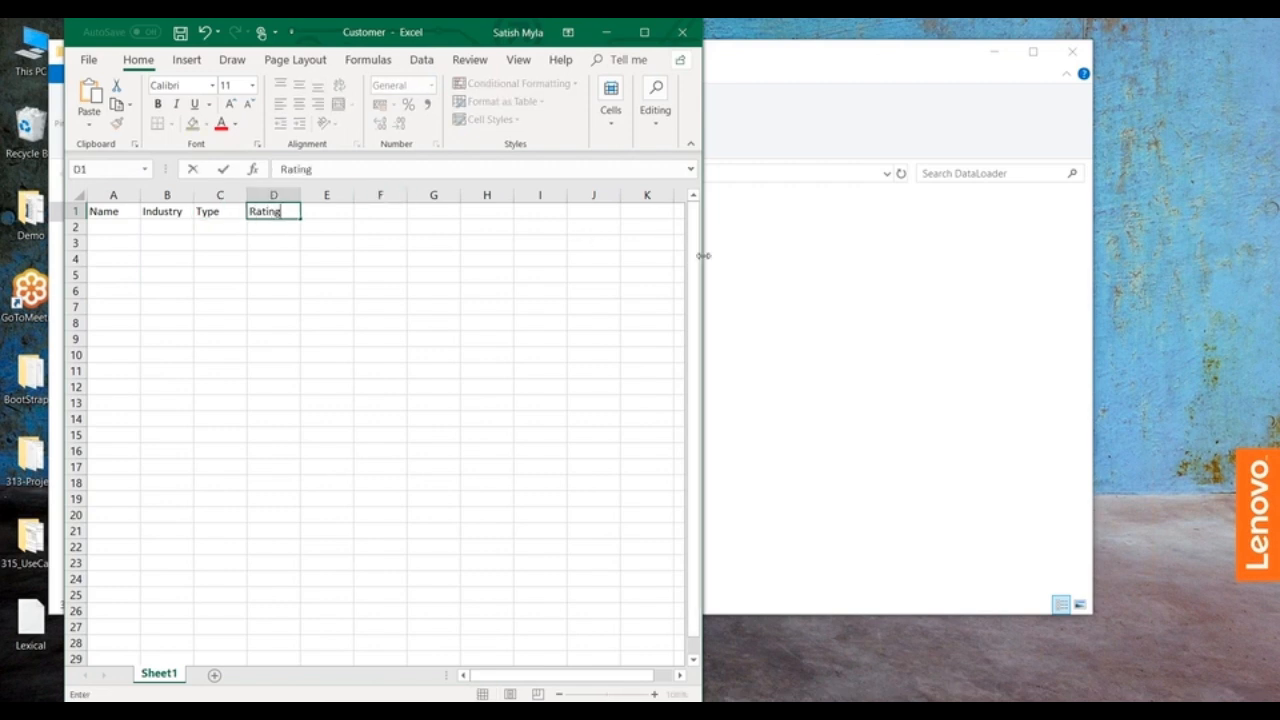
Step: Enlarge the Excel window's width and widen columns A to D
{"action": "left_click_drag", "start_coordinate": [704, 256], "coordinate": [1157, 278]}
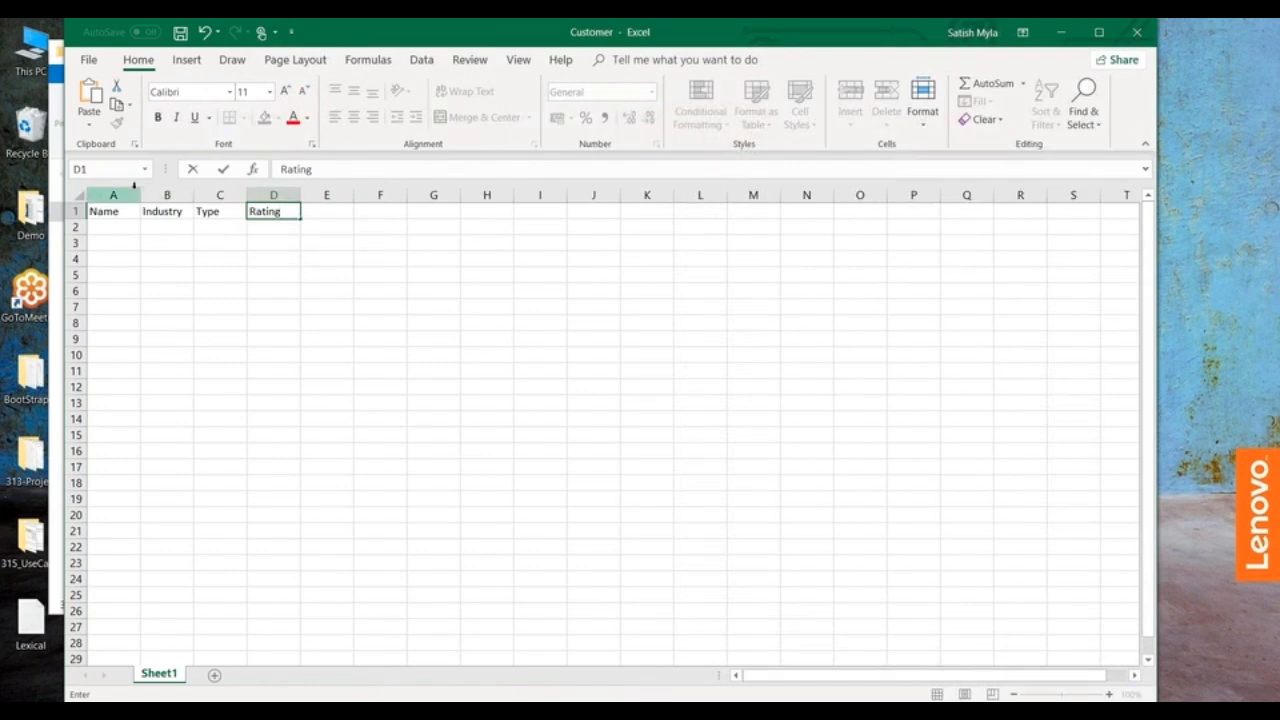
{"action": "left_click", "coordinate": [145, 195]}
{"action": "left_click_drag", "start_coordinate": [141, 195], "coordinate": [618, 195]}
{"action": "left_click", "coordinate": [438, 354]}
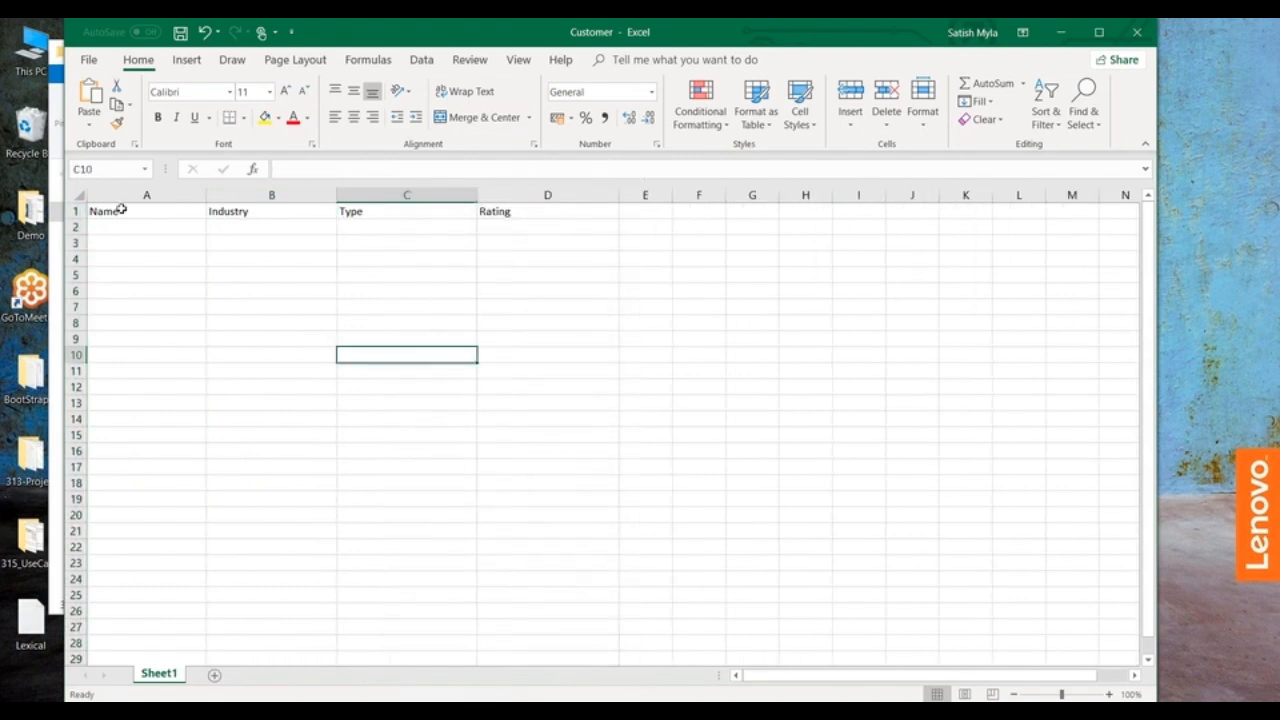
Step: Fill row 2 with the record Wipro, Energy, New Customer and Warm
{"action": "left_click", "coordinate": [121, 225]}
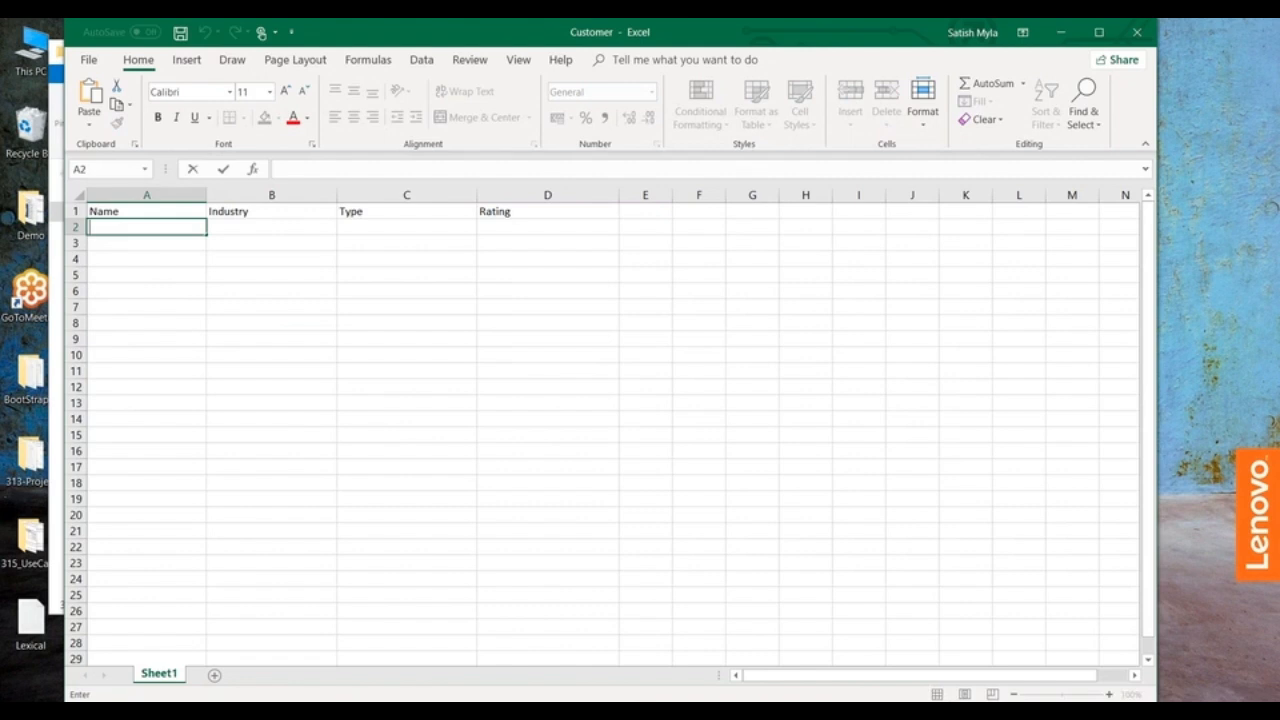
{"action": "type", "text": "Wipro"}
{"action": "key", "text": "Tab"}
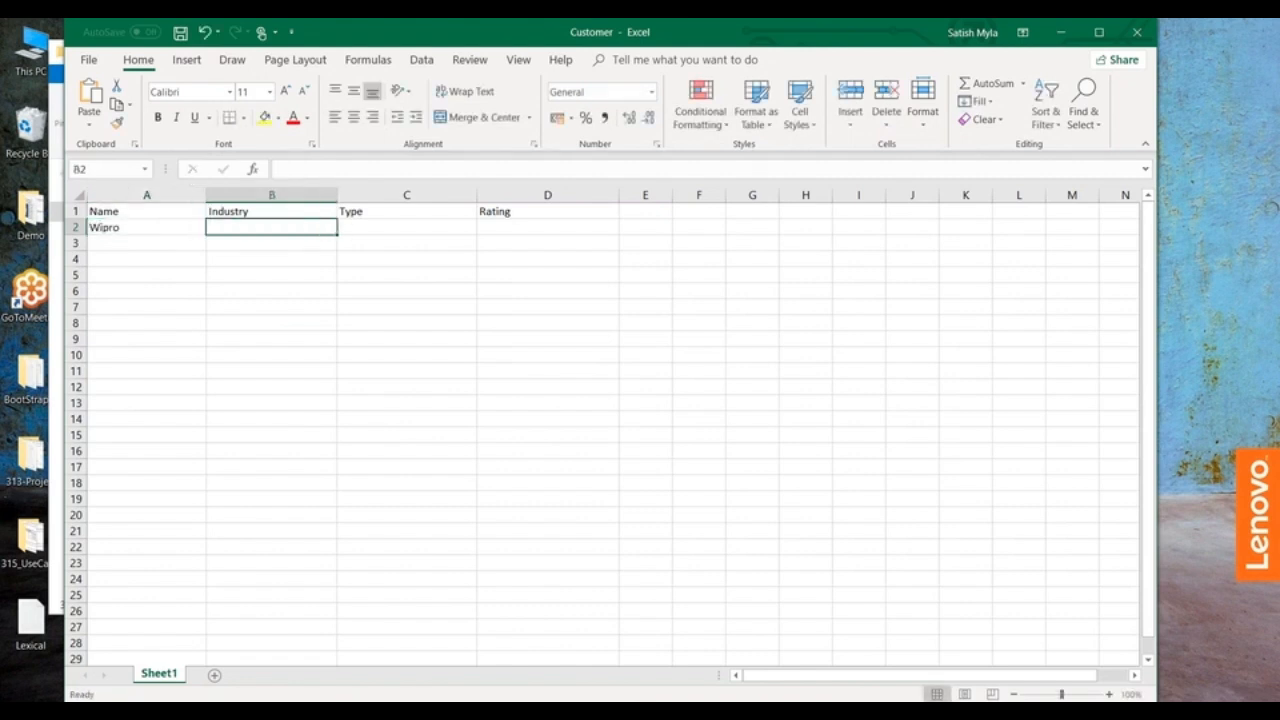
{"action": "type", "text": "Energy"}
{"action": "key", "text": "Tab"}
{"action": "type", "text": "New Customer"}
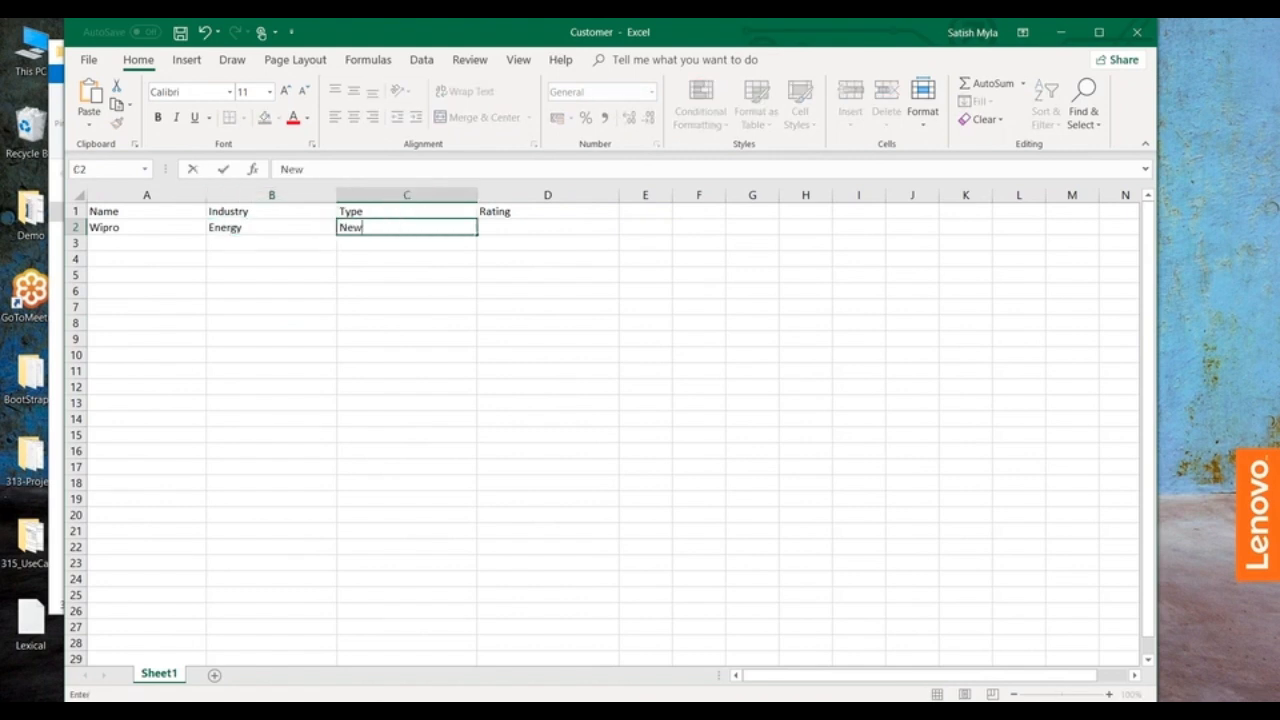
{"action": "key", "text": "Tab"}
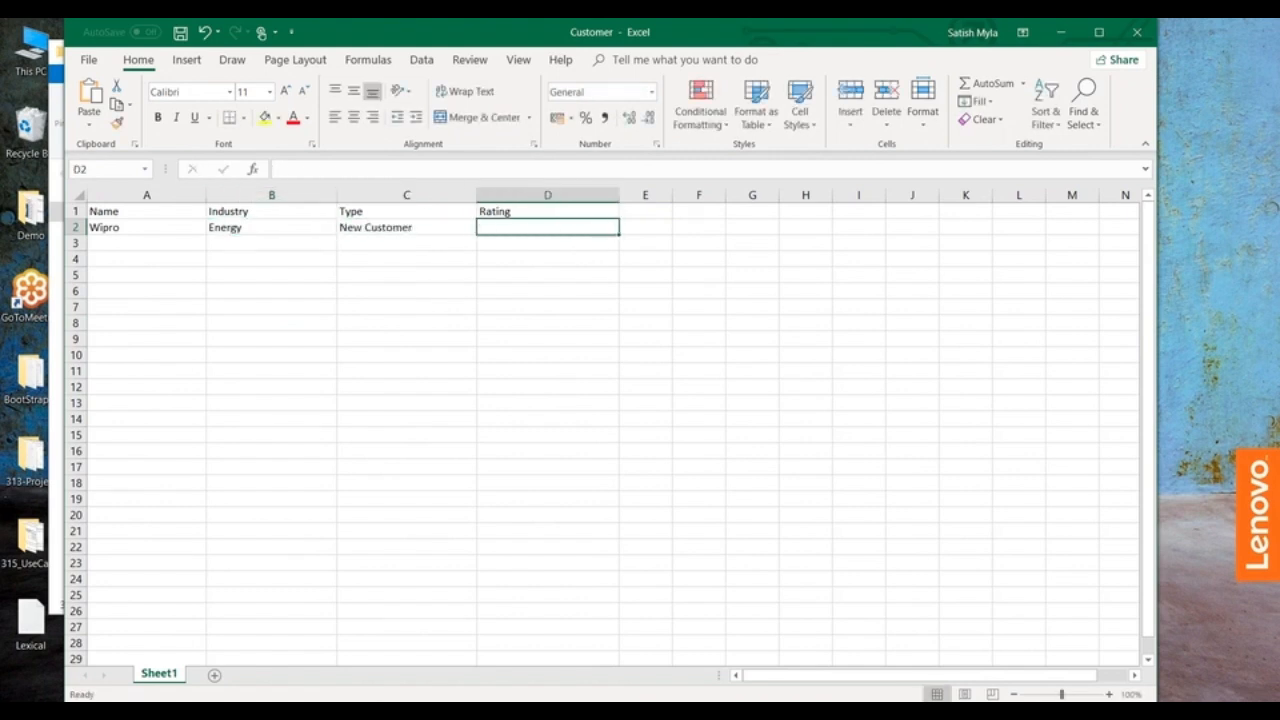
{"action": "type", "text": "Warm"}
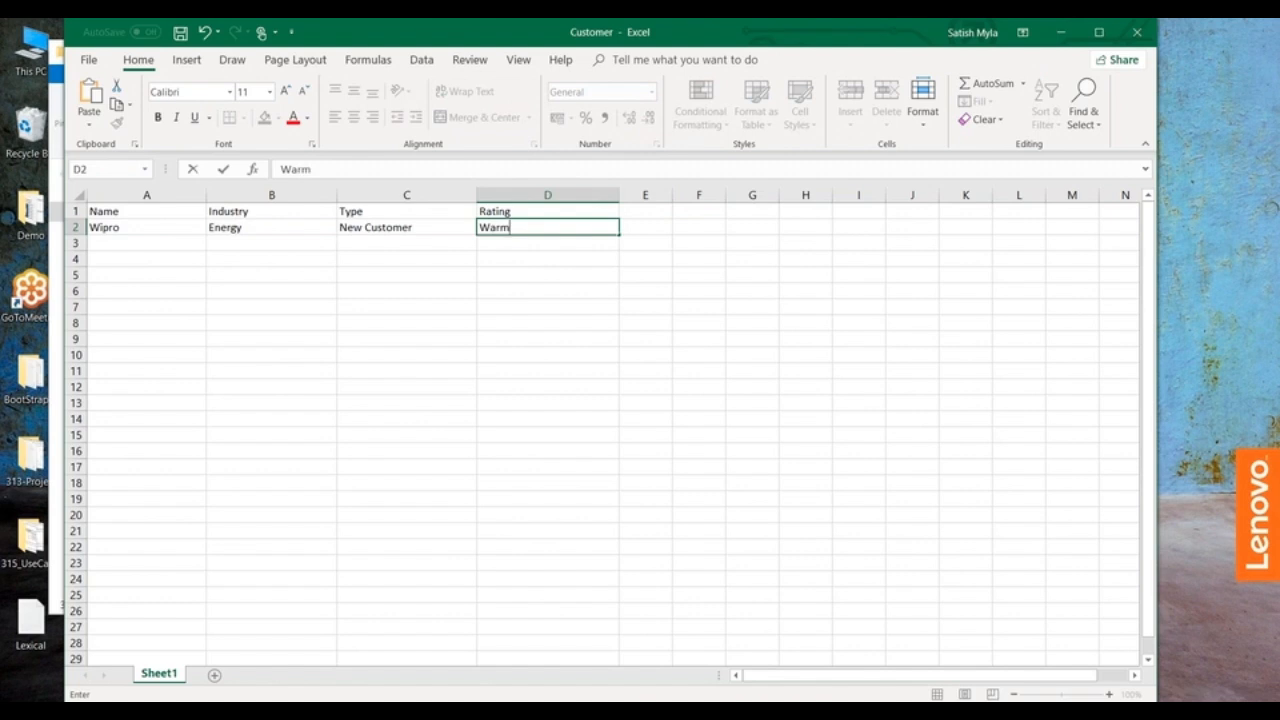
Step: Enter the names Account1, Account2 and Account3 in cells A3 to A5
{"action": "left_click", "coordinate": [100, 241]}
{"action": "type", "text": "Account"}
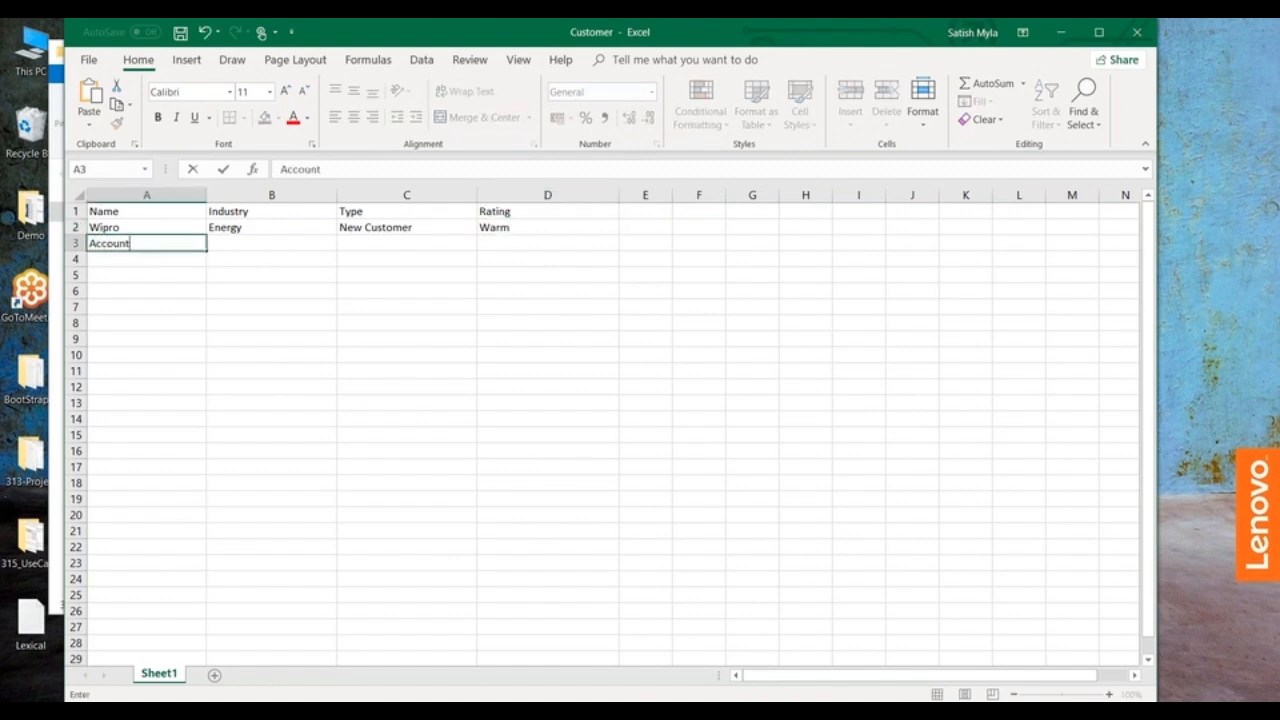
{"action": "type", "text": "1"}
{"action": "left_click", "coordinate": [103, 256]}
{"action": "type", "text": "Account1"}
{"action": "key", "text": "Return"}
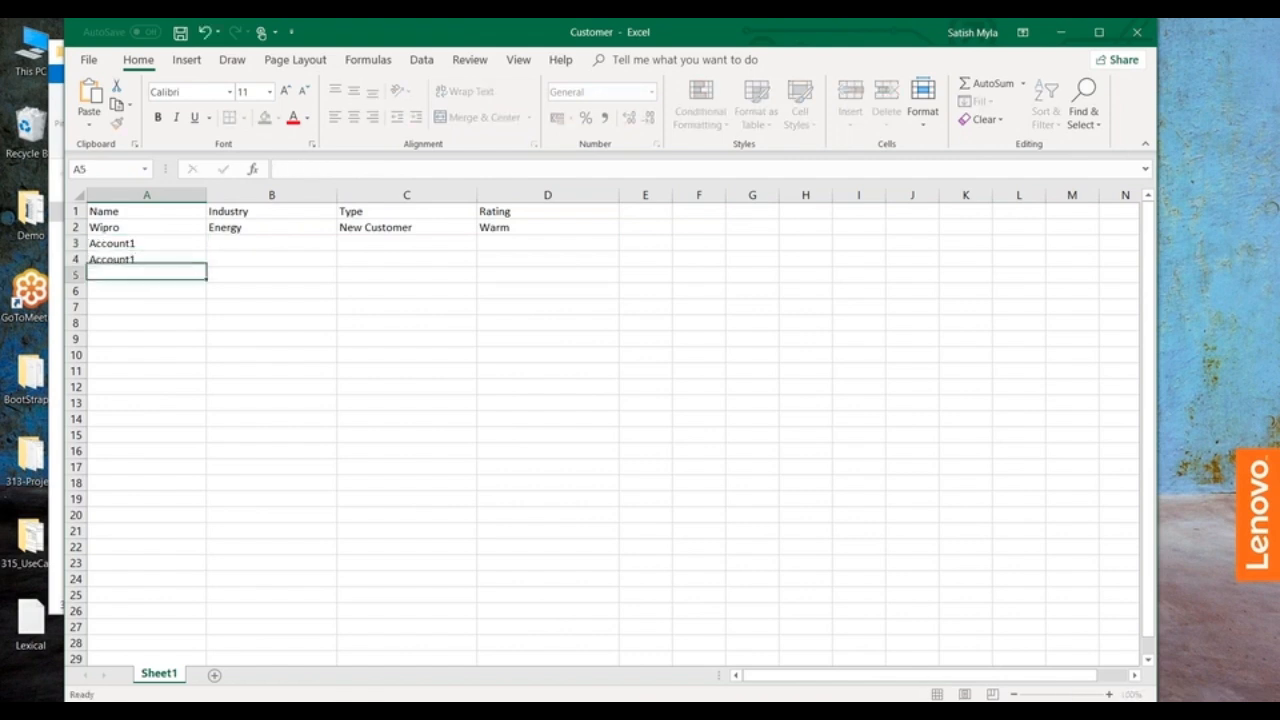
{"action": "type", "text": "Account1"}
{"action": "type", "text": "nt"}
{"action": "left_click", "coordinate": [149, 258]}
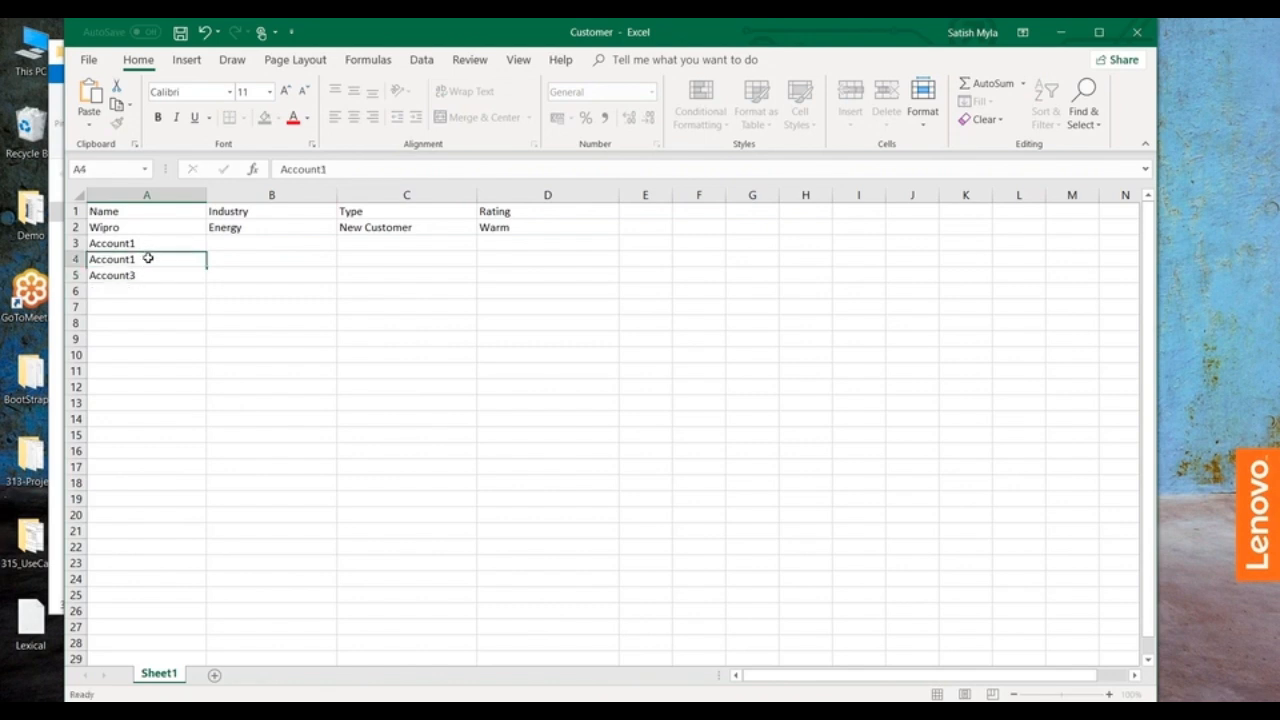
{"action": "double_click", "coordinate": [149, 258]}
{"action": "key", "text": "BackSpace"}
{"action": "type", "text": "2"}
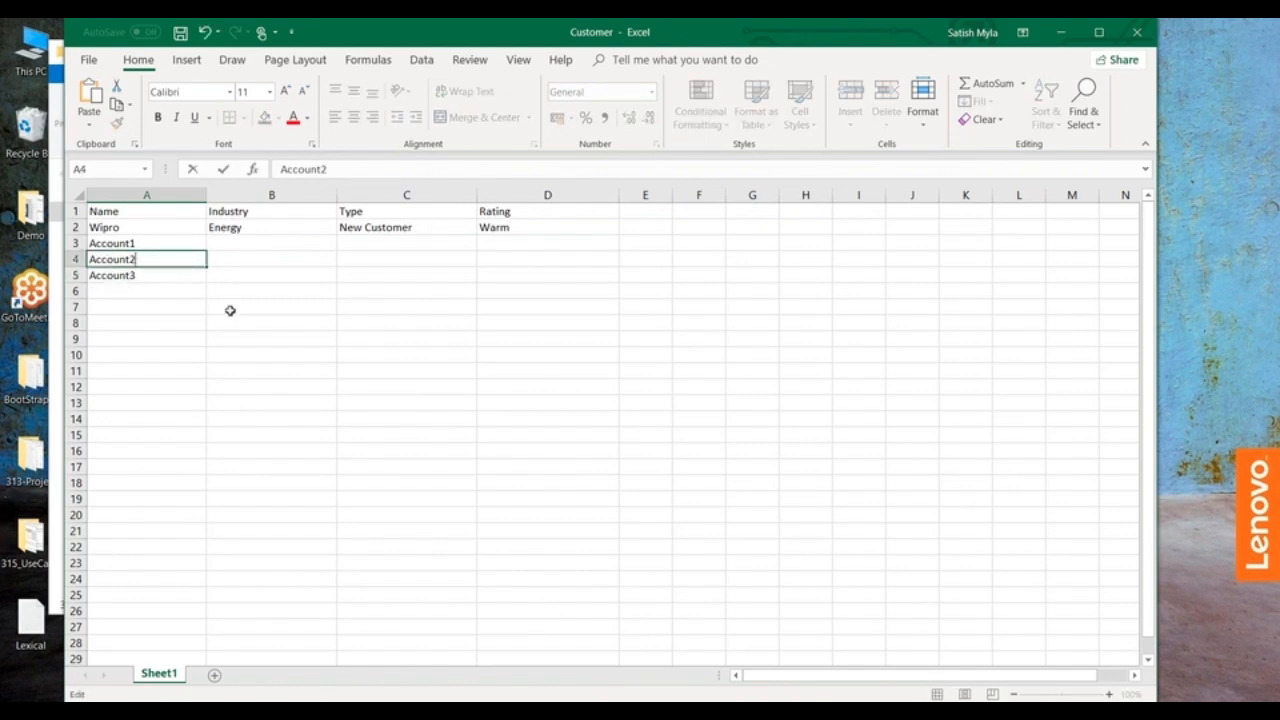
{"action": "left_click", "coordinate": [230, 318]}
Step: Extend the account name series down column A to Account15 in row 17
{"action": "left_click", "coordinate": [160, 246]}
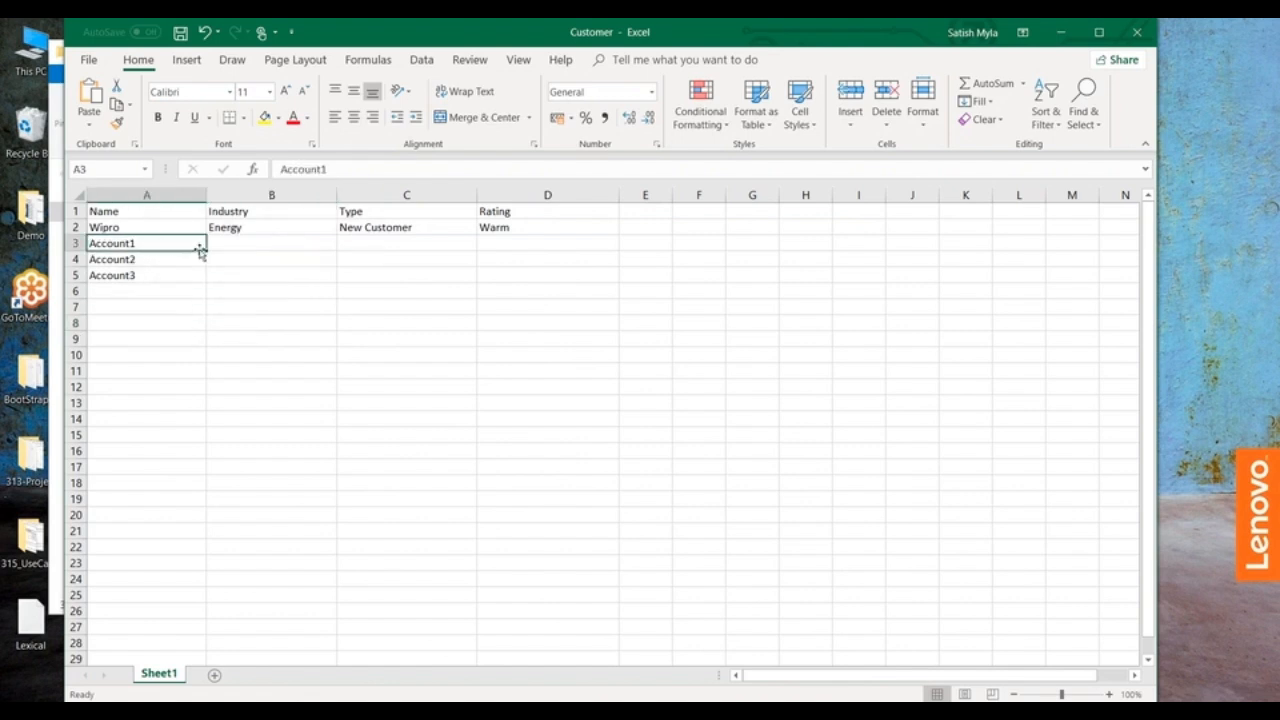
{"action": "left_click", "coordinate": [167, 273]}
{"action": "left_click_drag", "start_coordinate": [108, 243], "coordinate": [219, 464]}
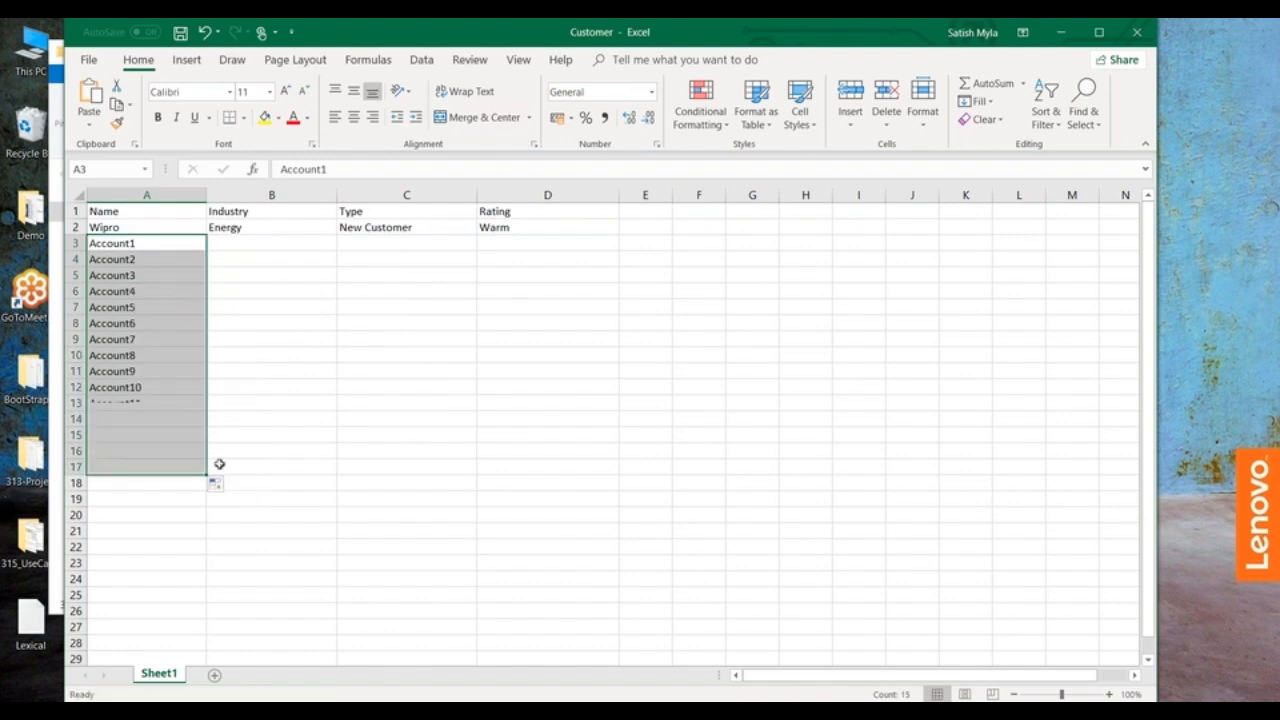
{"action": "left_click", "coordinate": [317, 420]}
Step: Fill the Industry column with Energy down to row 17
{"action": "left_click", "coordinate": [218, 242]}
{"action": "type", "text": "Energy"}
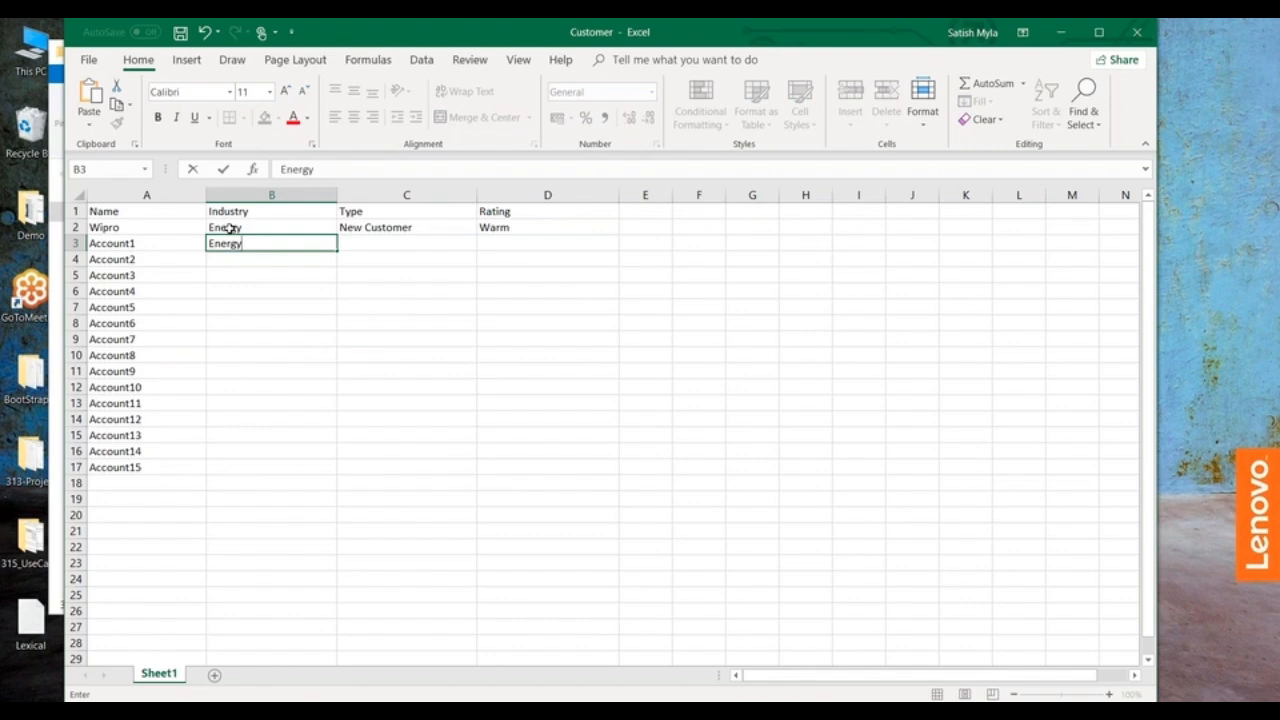
{"action": "left_click", "coordinate": [231, 225]}
{"action": "left_click_drag", "start_coordinate": [337, 233], "coordinate": [333, 476]}
{"action": "left_click", "coordinate": [449, 369]}
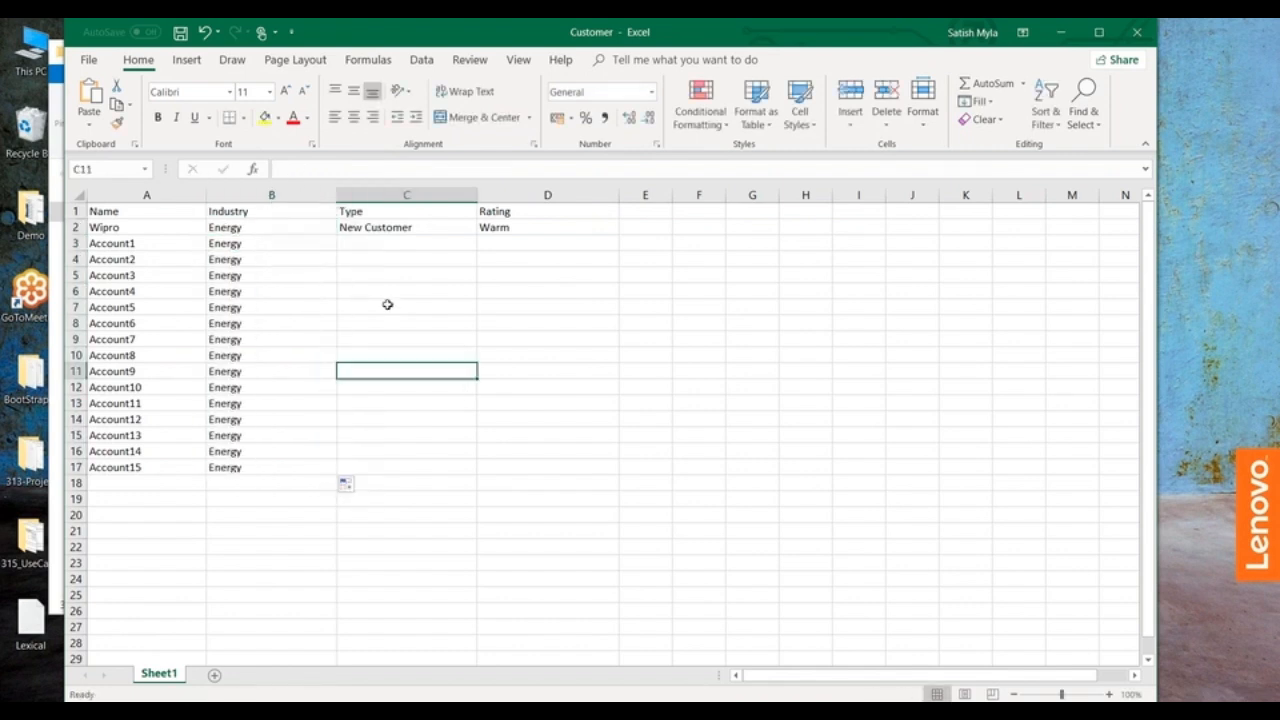
Step: Fill New Customer in the Type column and Warm in the Rating column down to row 17
{"action": "left_click", "coordinate": [347, 223]}
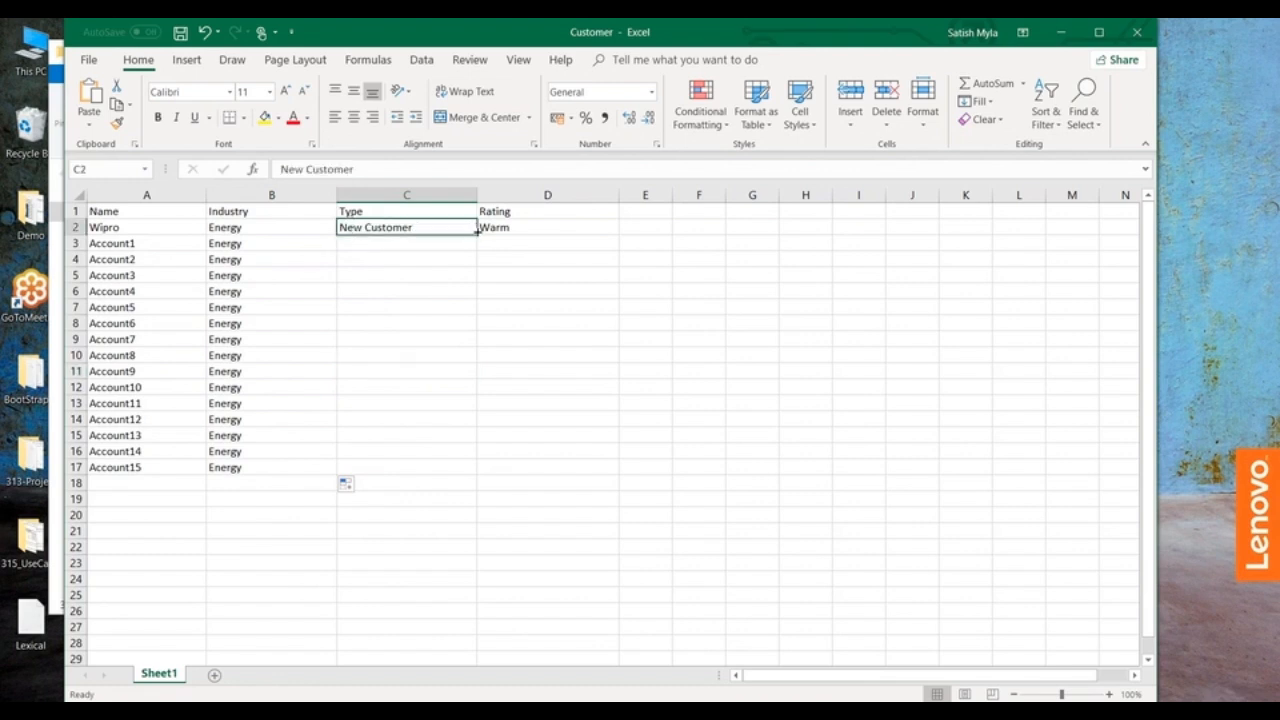
{"action": "left_click_drag", "start_coordinate": [477, 233], "coordinate": [455, 479]}
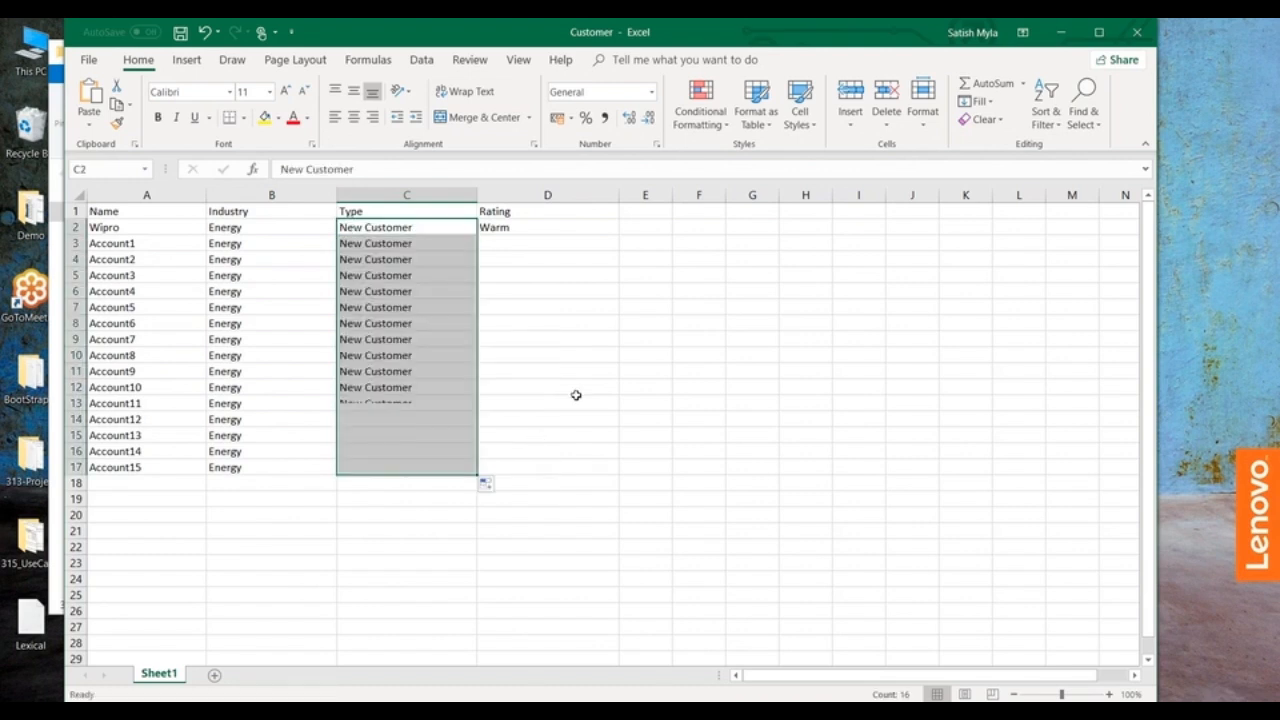
{"action": "left_click", "coordinate": [495, 228]}
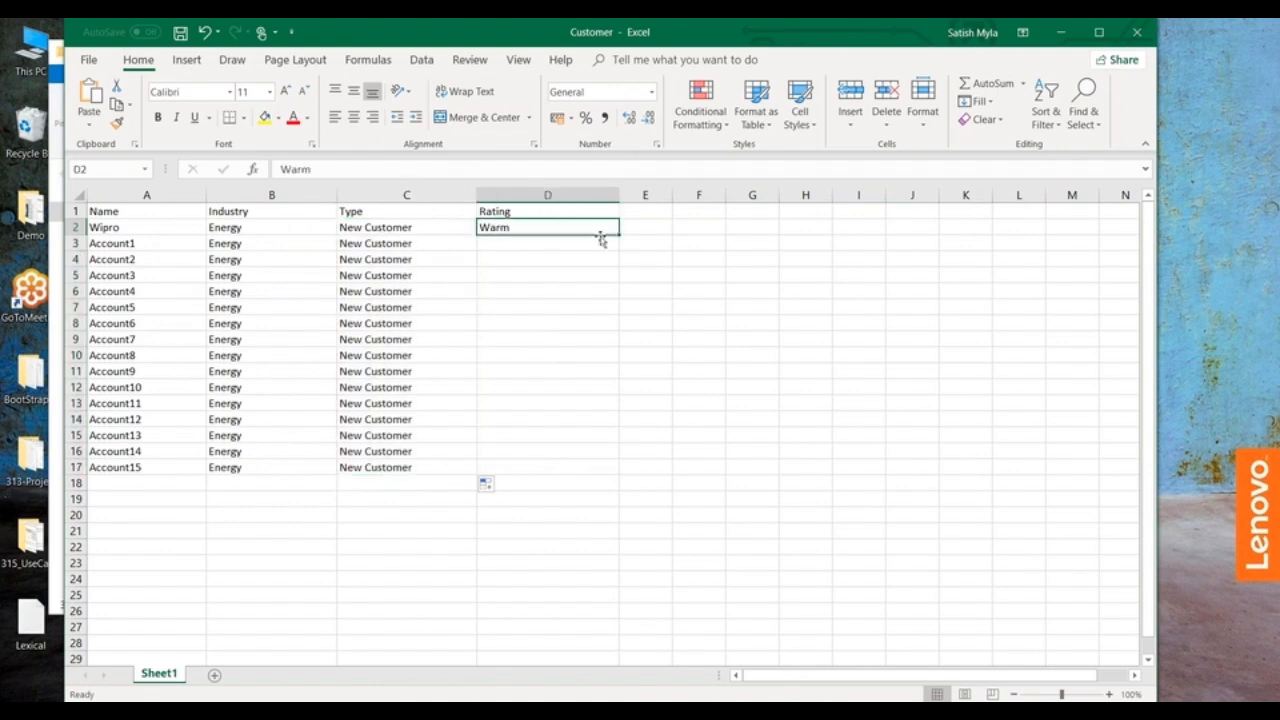
{"action": "left_click_drag", "start_coordinate": [618, 234], "coordinate": [585, 476]}
{"action": "left_click", "coordinate": [764, 355]}
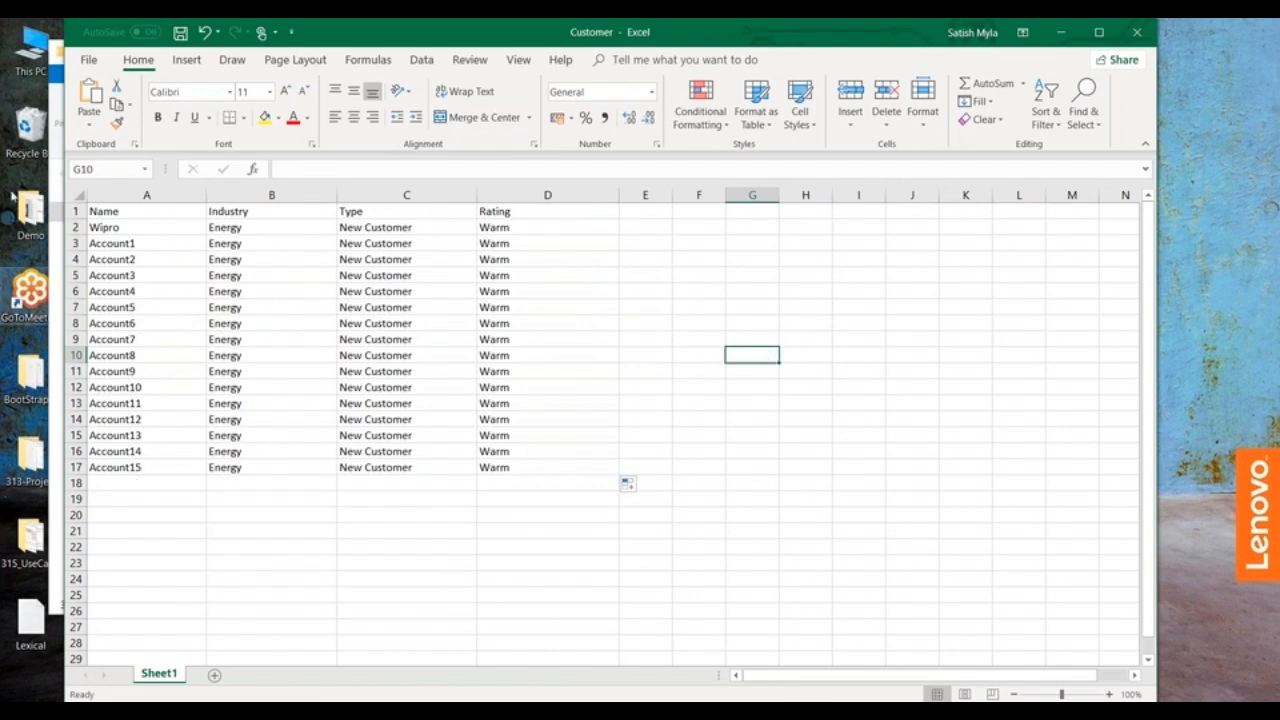
Step: Save the workbook in the DataLoader folder as Customer in CSV UTF-8 (Comma delimited) format and close it
{"action": "left_click", "coordinate": [88, 58]}
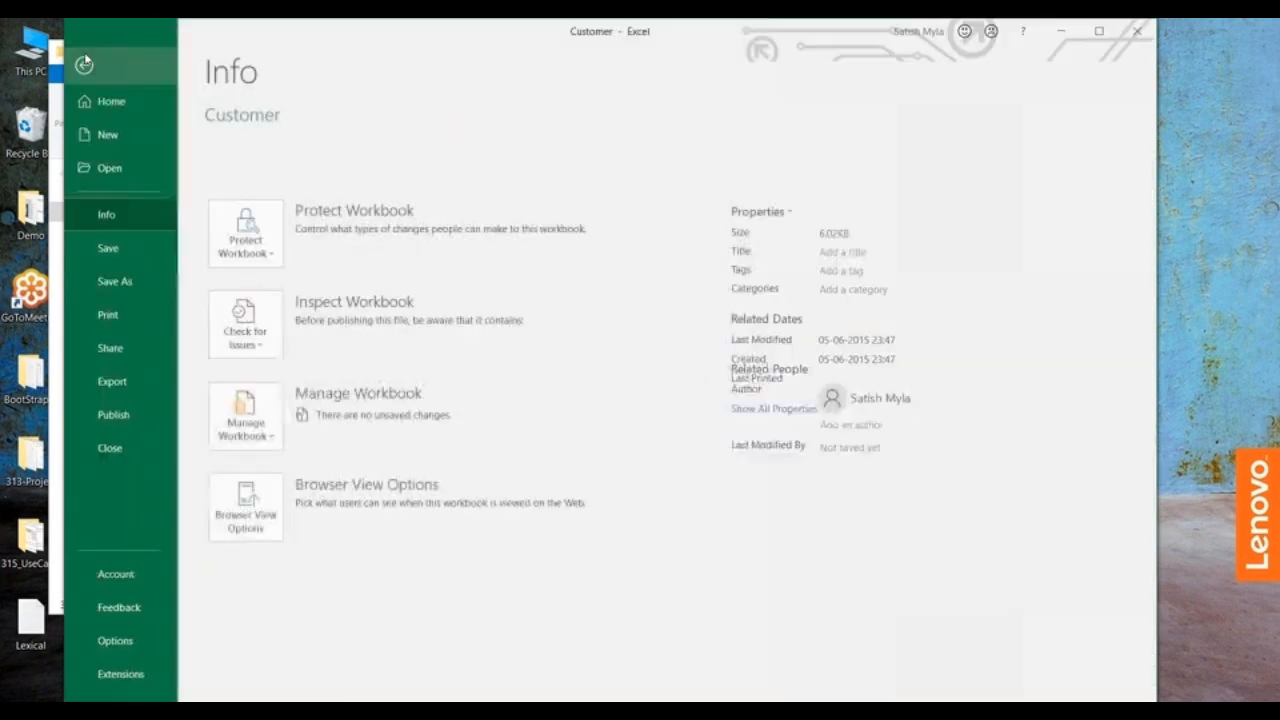
{"action": "left_click", "coordinate": [114, 284]}
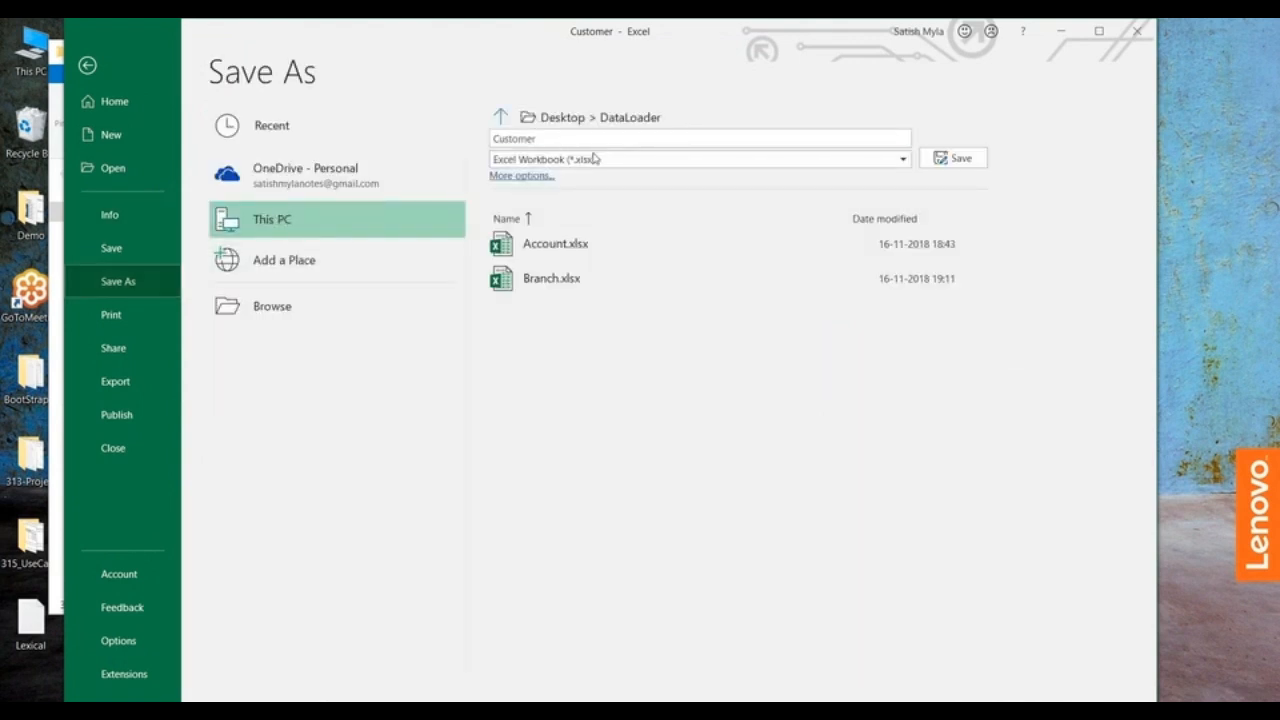
{"action": "left_click", "coordinate": [711, 160]}
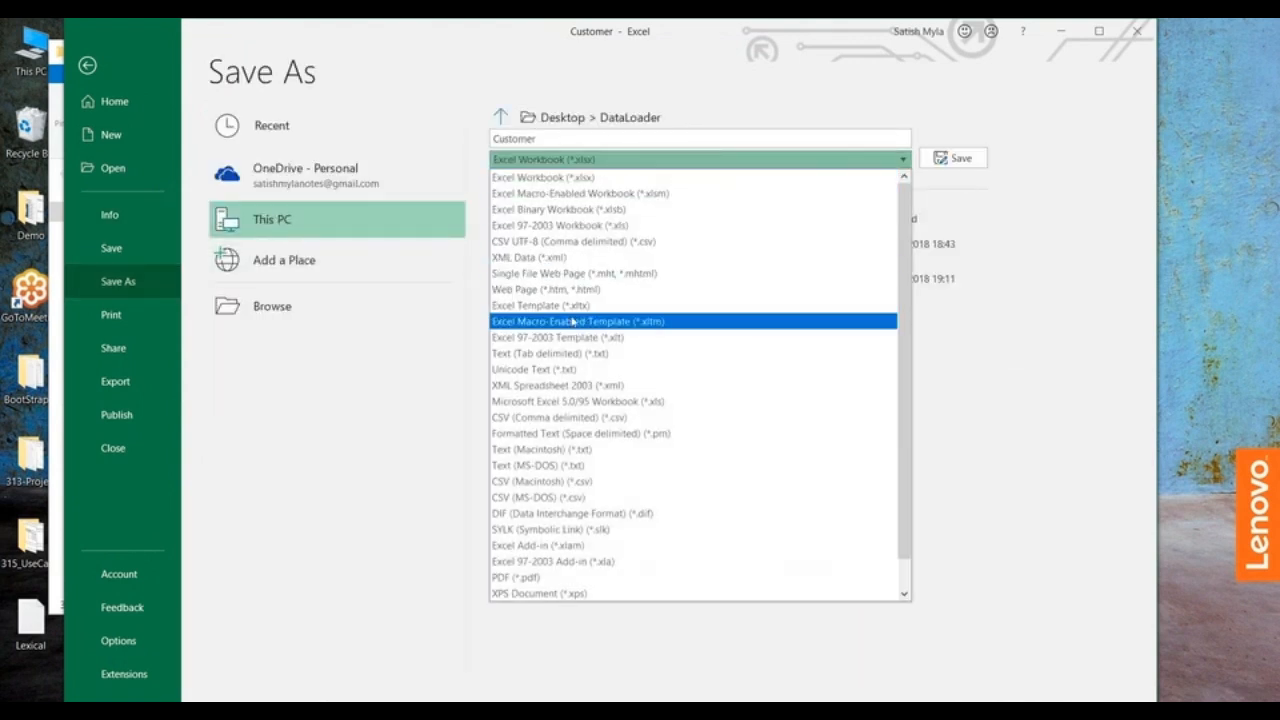
{"action": "left_click", "coordinate": [550, 245]}
{"action": "left_click", "coordinate": [950, 162]}
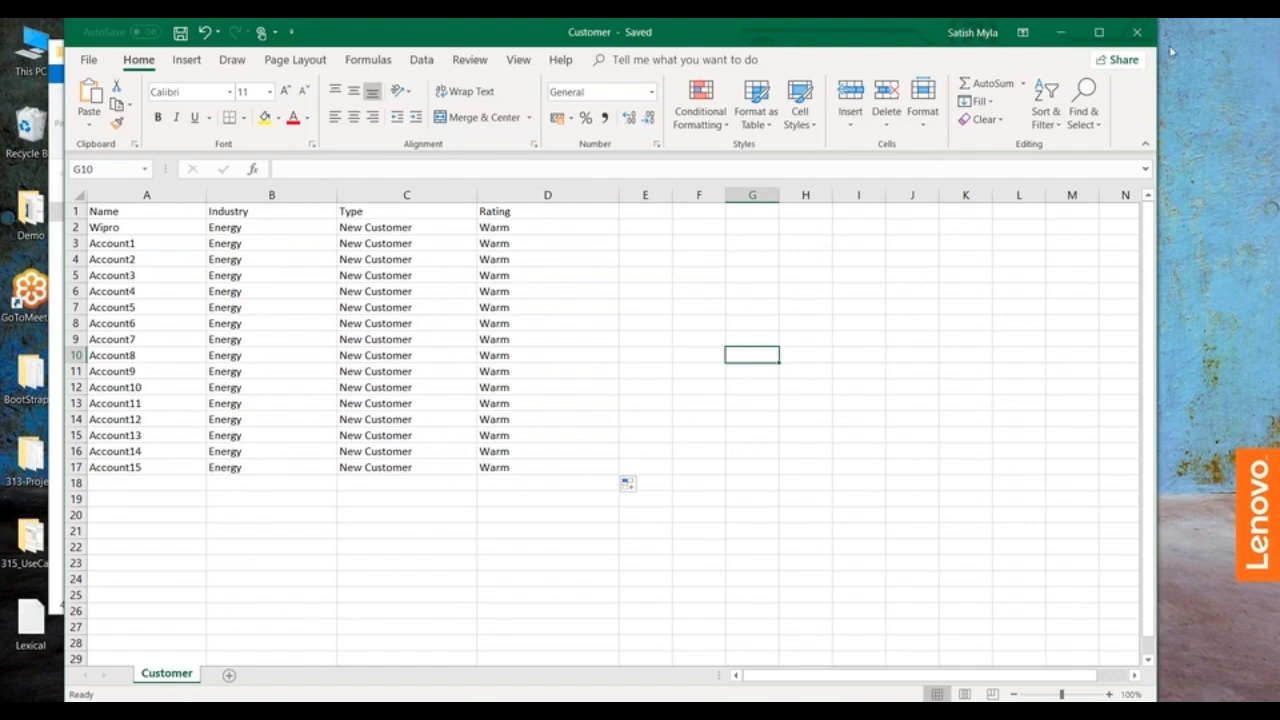
{"action": "left_click", "coordinate": [1141, 33]}
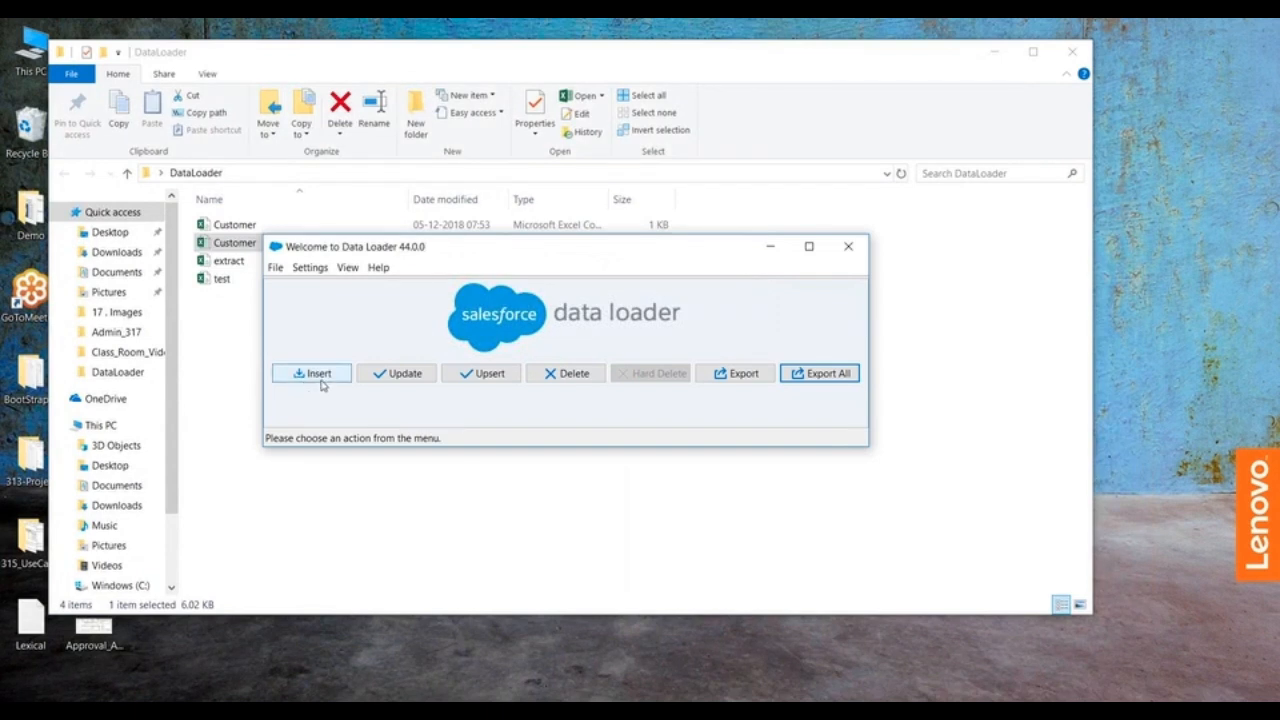
Step: Start an Insert in Data Loader, selecting the Account object and the Customer CSV file from the DataLoader folder
{"action": "left_click", "coordinate": [318, 380]}
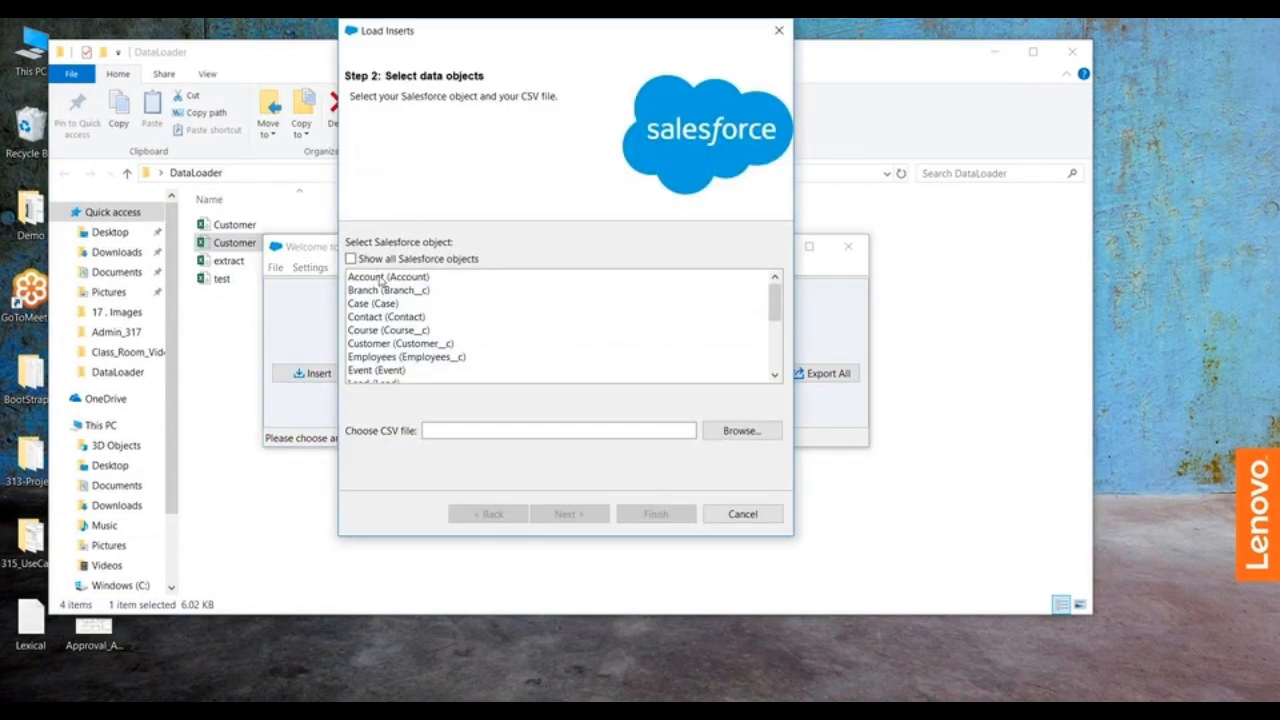
{"action": "left_click", "coordinate": [381, 279]}
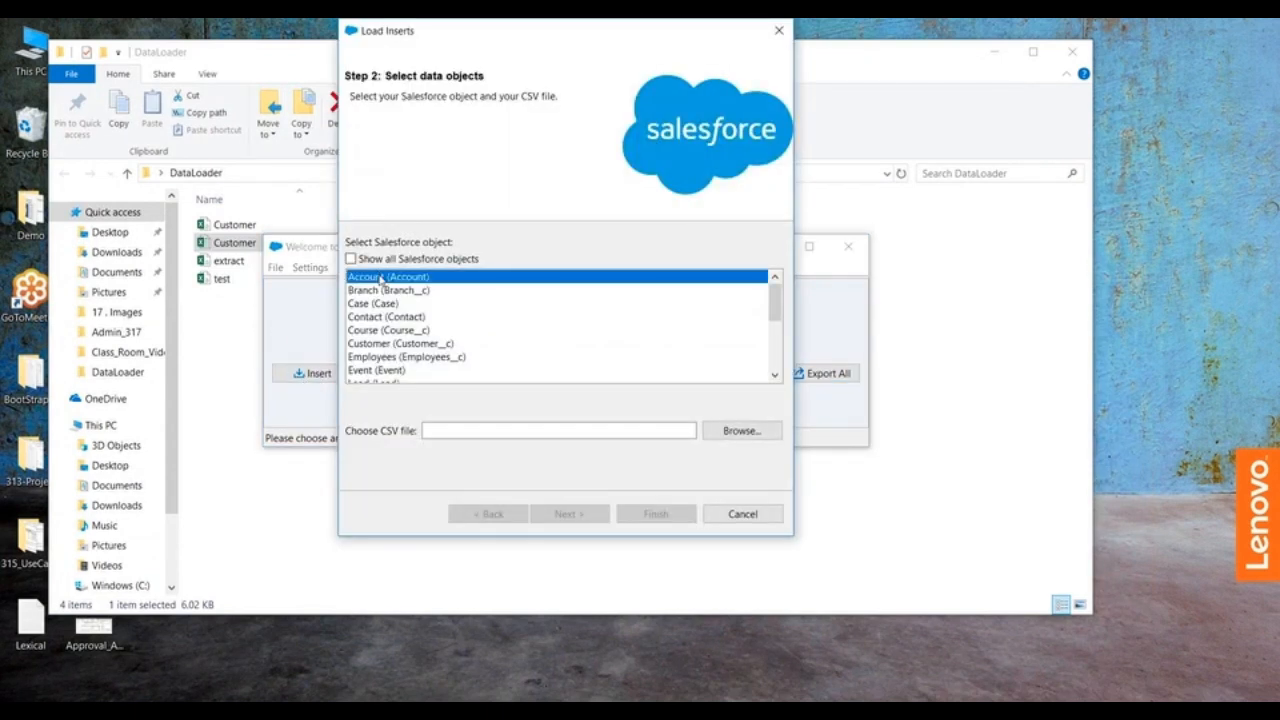
{"action": "left_click", "coordinate": [738, 431]}
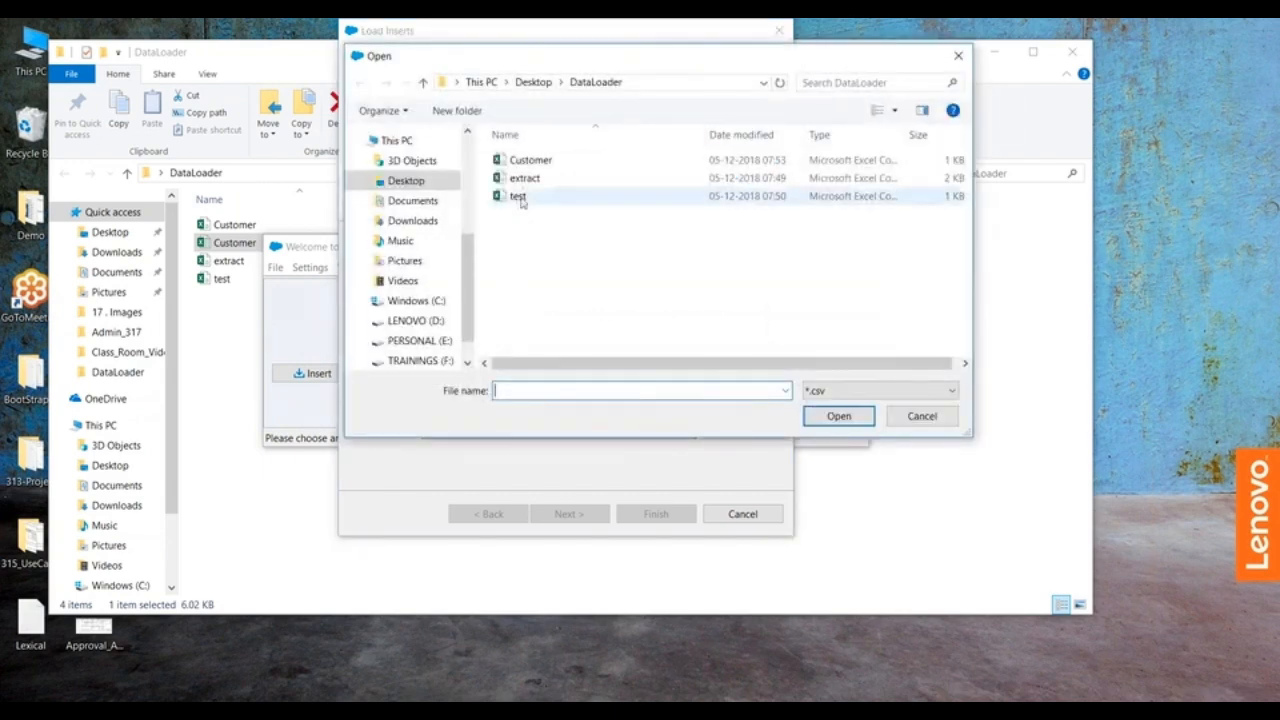
{"action": "left_click", "coordinate": [526, 164]}
{"action": "left_click", "coordinate": [838, 416]}
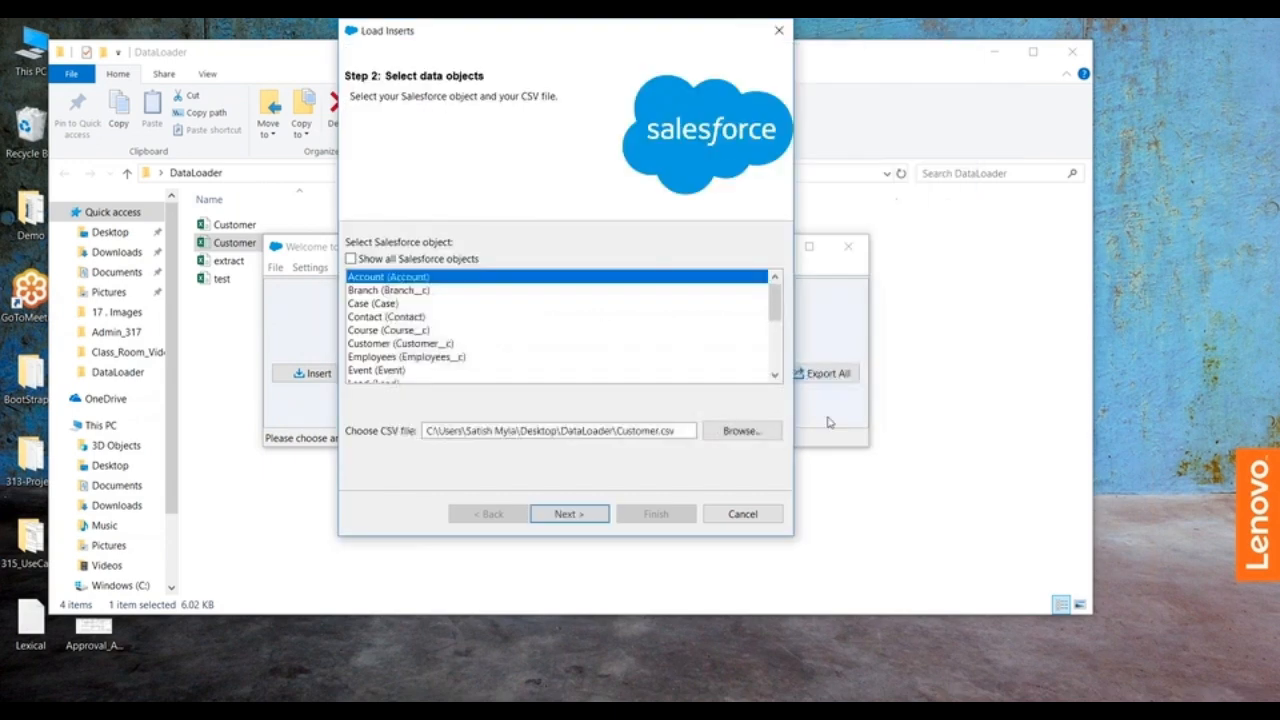
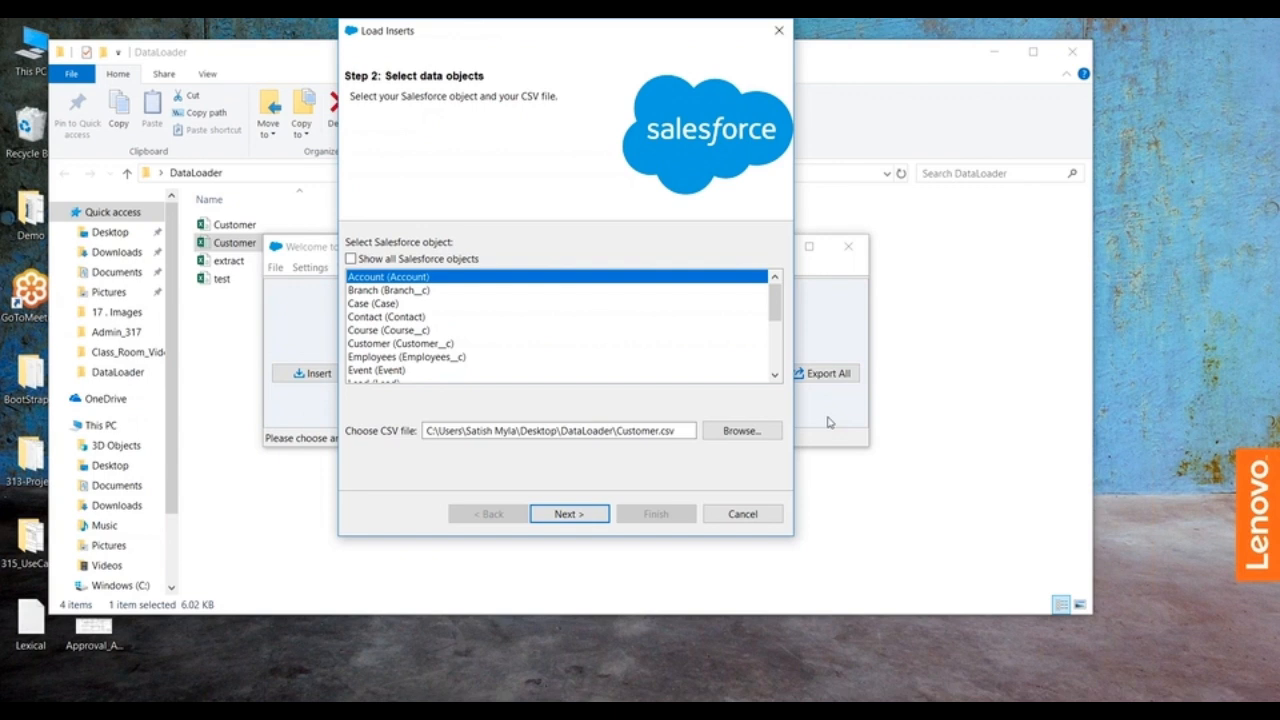
Step: Create a field map for the Customer file, auto-matching the Salesforce fields to its Industry, Rating and Type columns
{"action": "left_click", "coordinate": [569, 514]}
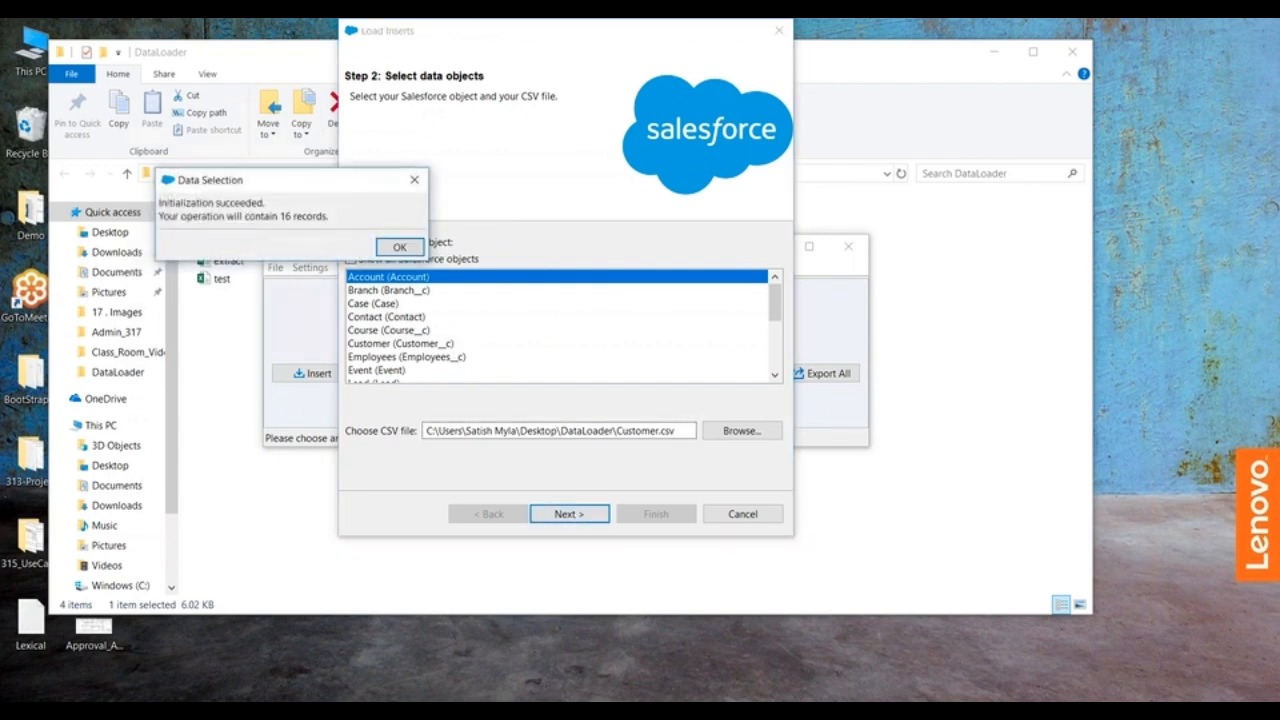
{"action": "left_click", "coordinate": [392, 244]}
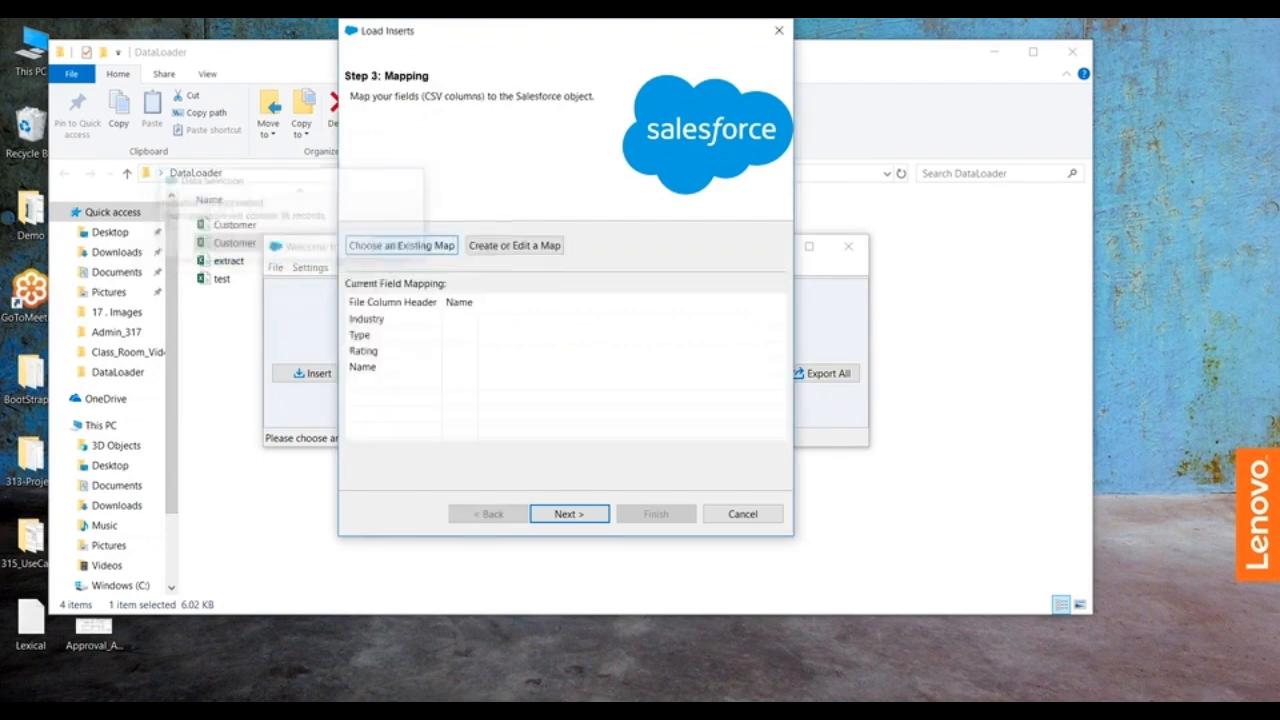
{"action": "left_click", "coordinate": [494, 251]}
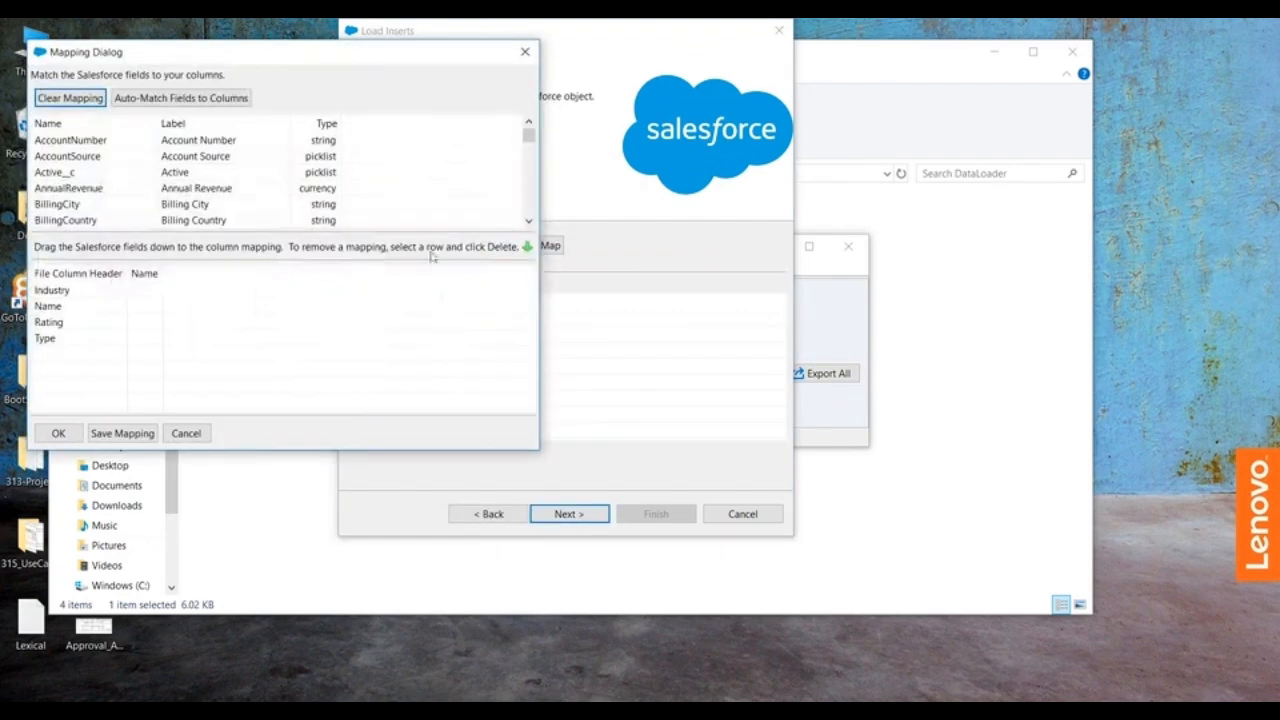
{"action": "left_click", "coordinate": [153, 97]}
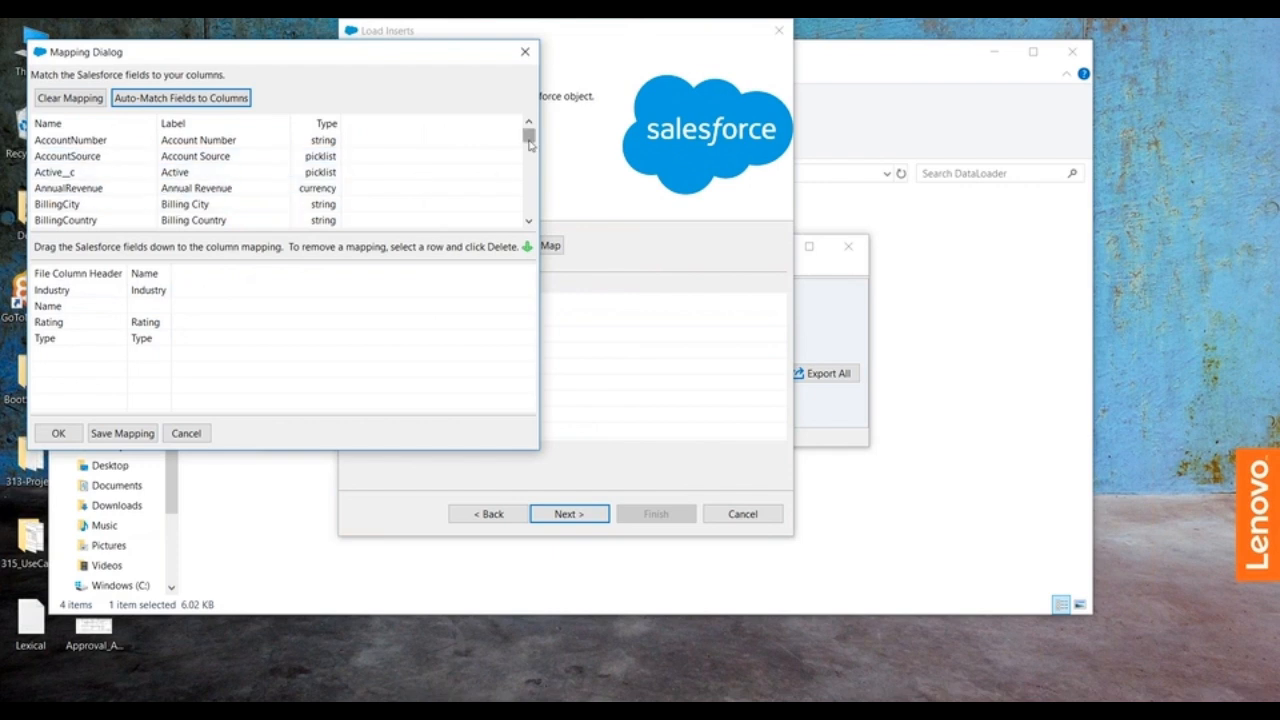
{"action": "left_click_drag", "start_coordinate": [529, 145], "coordinate": [517, 120]}
{"action": "left_click", "coordinate": [530, 148]}
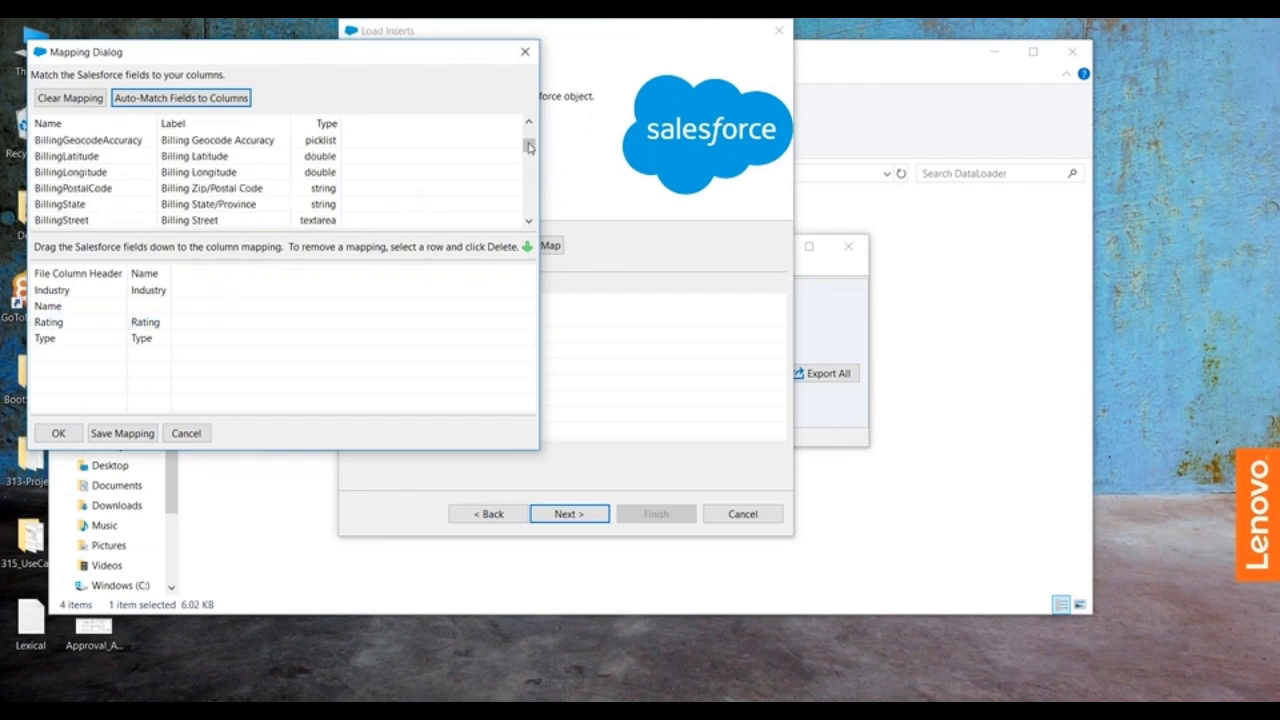
{"action": "left_click_drag", "start_coordinate": [530, 152], "coordinate": [531, 140]}
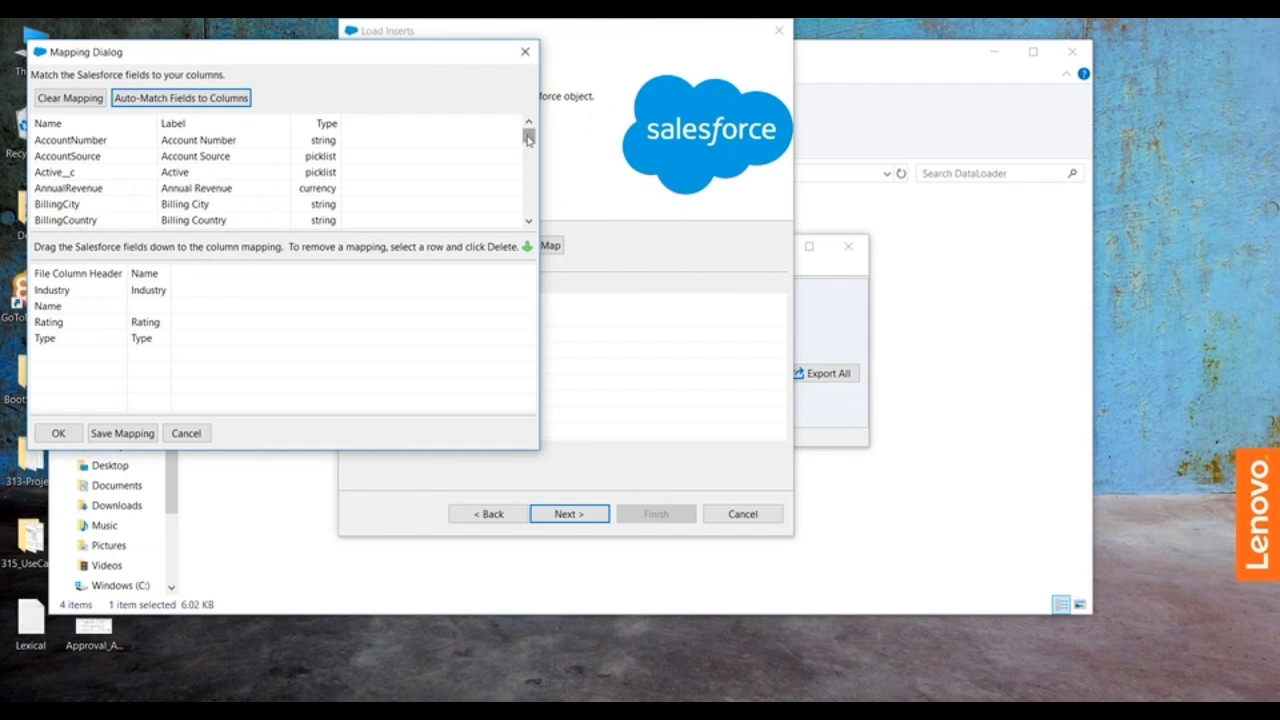
{"action": "left_click_drag", "start_coordinate": [529, 139], "coordinate": [529, 158]}
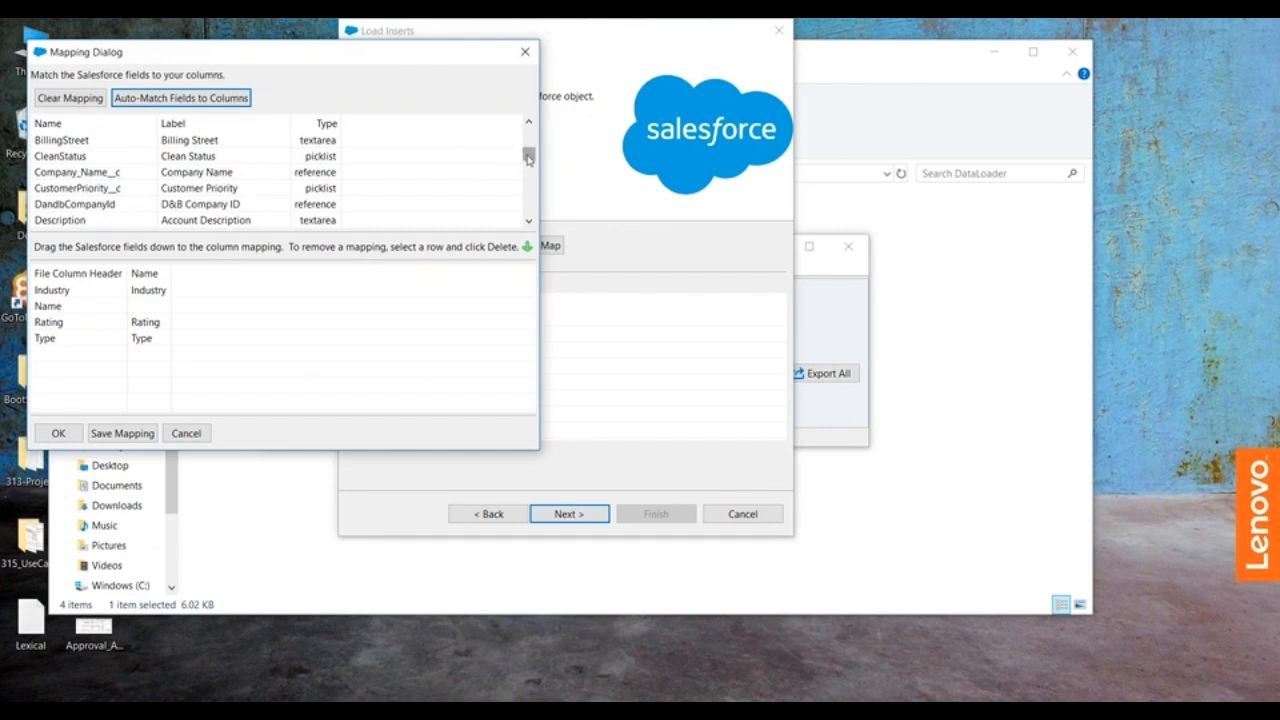
{"action": "left_click_drag", "start_coordinate": [529, 158], "coordinate": [527, 171]}
{"action": "left_click", "coordinate": [197, 196]}
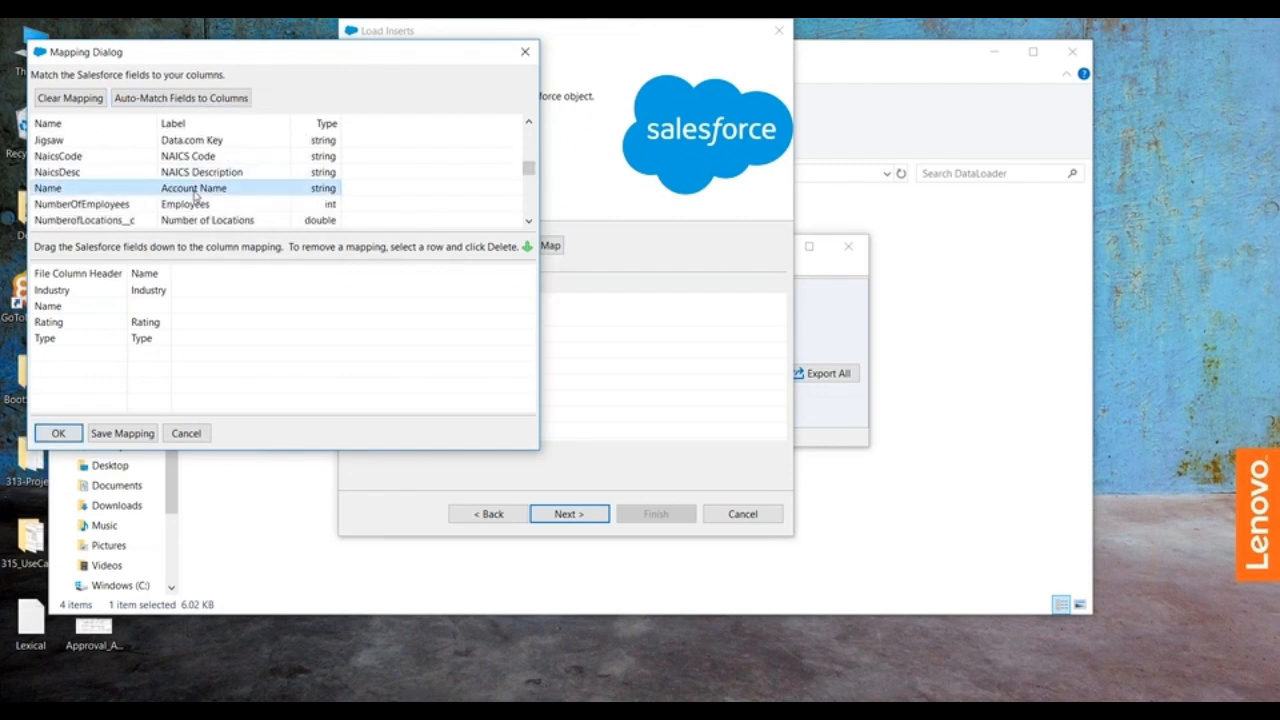
{"action": "left_click", "coordinate": [62, 438]}
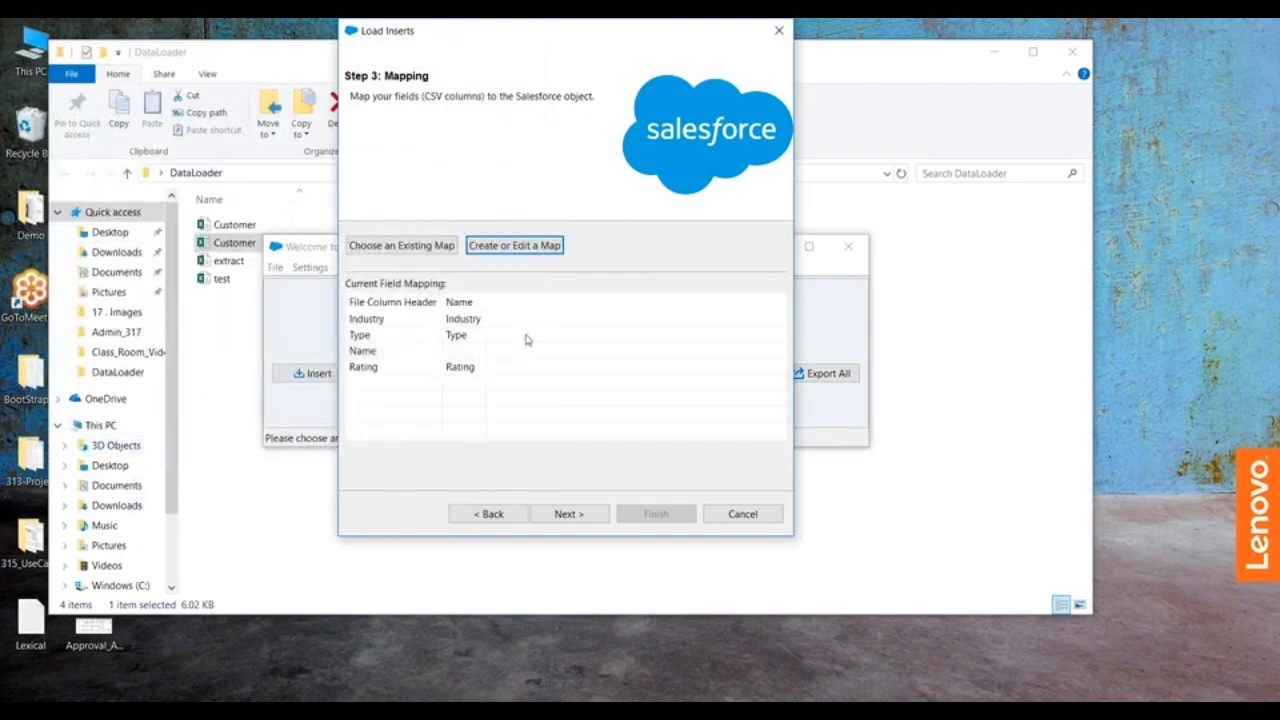
Step: Edit the map to assign the Name (Account Name) field to the file's Name column and accept the mapping
{"action": "left_click", "coordinate": [519, 248]}
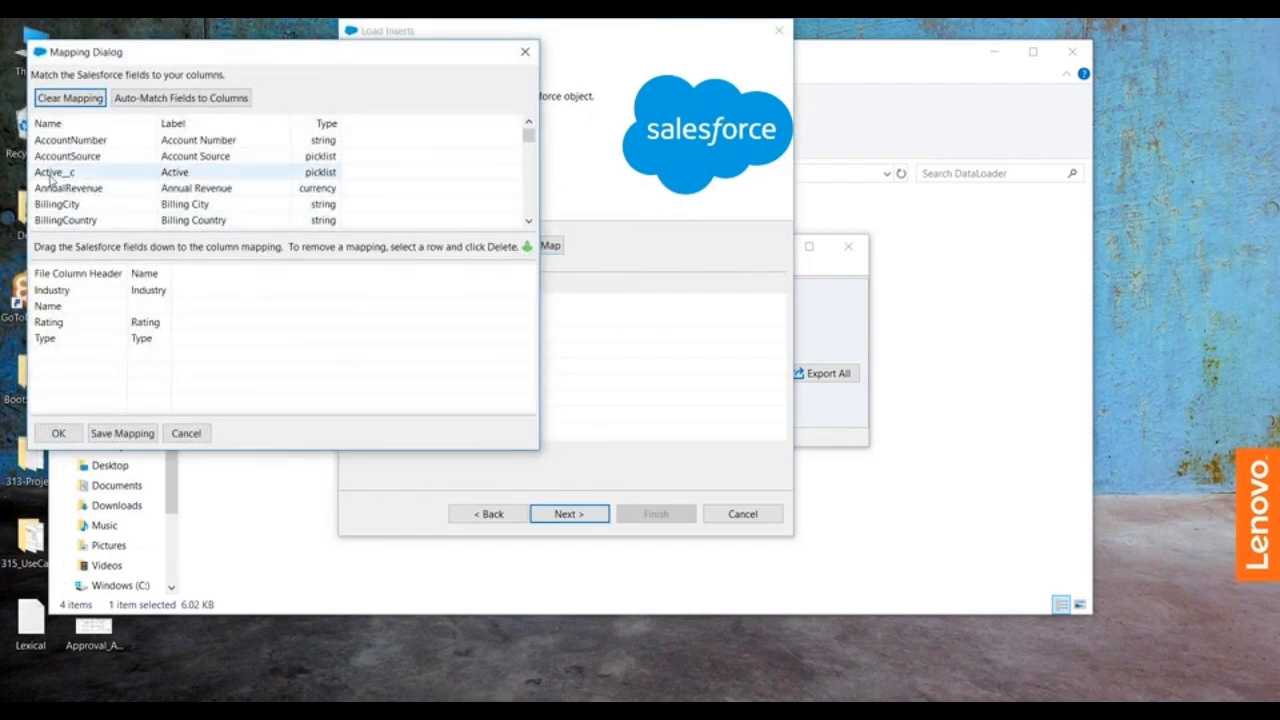
{"action": "left_click_drag", "start_coordinate": [529, 138], "coordinate": [530, 171]}
{"action": "mouse_move", "coordinate": [206, 205]}
{"action": "left_mouse_down"}
{"action": "mouse_move", "coordinate": [205, 300]}
{"action": "mouse_move", "coordinate": [157, 329]}
{"action": "mouse_move", "coordinate": [160, 314]}
{"action": "left_mouse_up"}
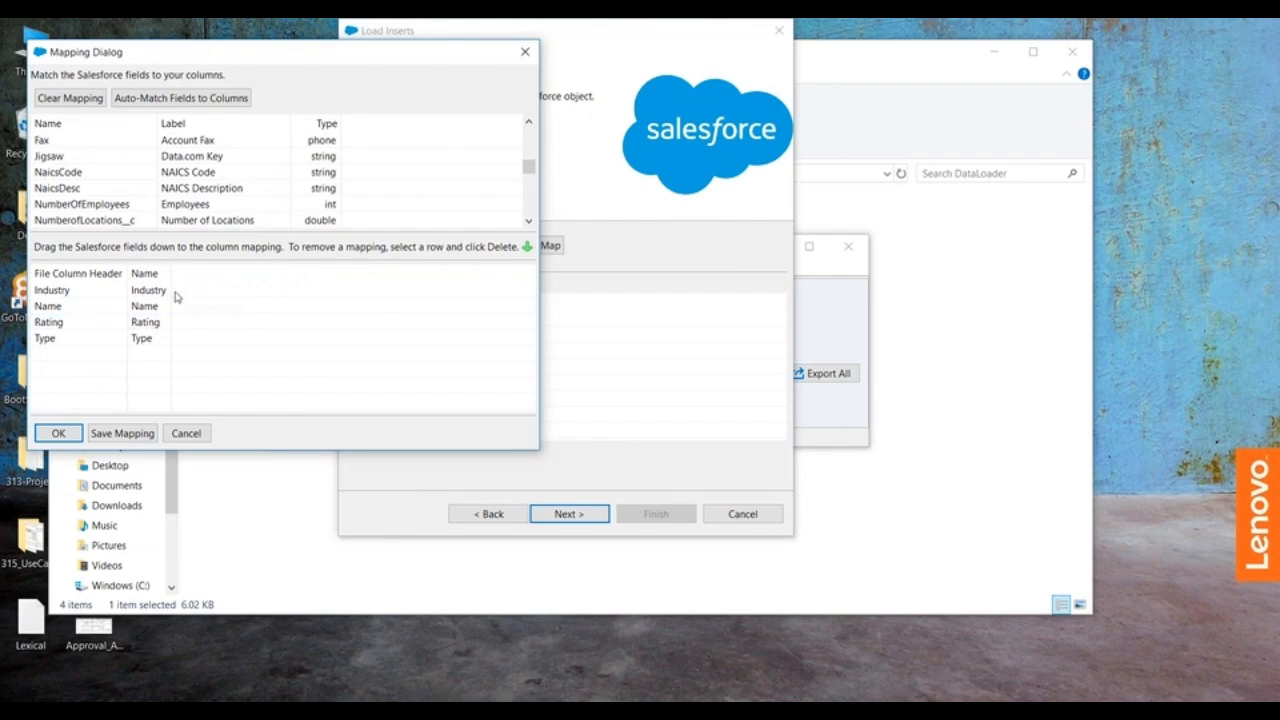
{"action": "left_click", "coordinate": [57, 433]}
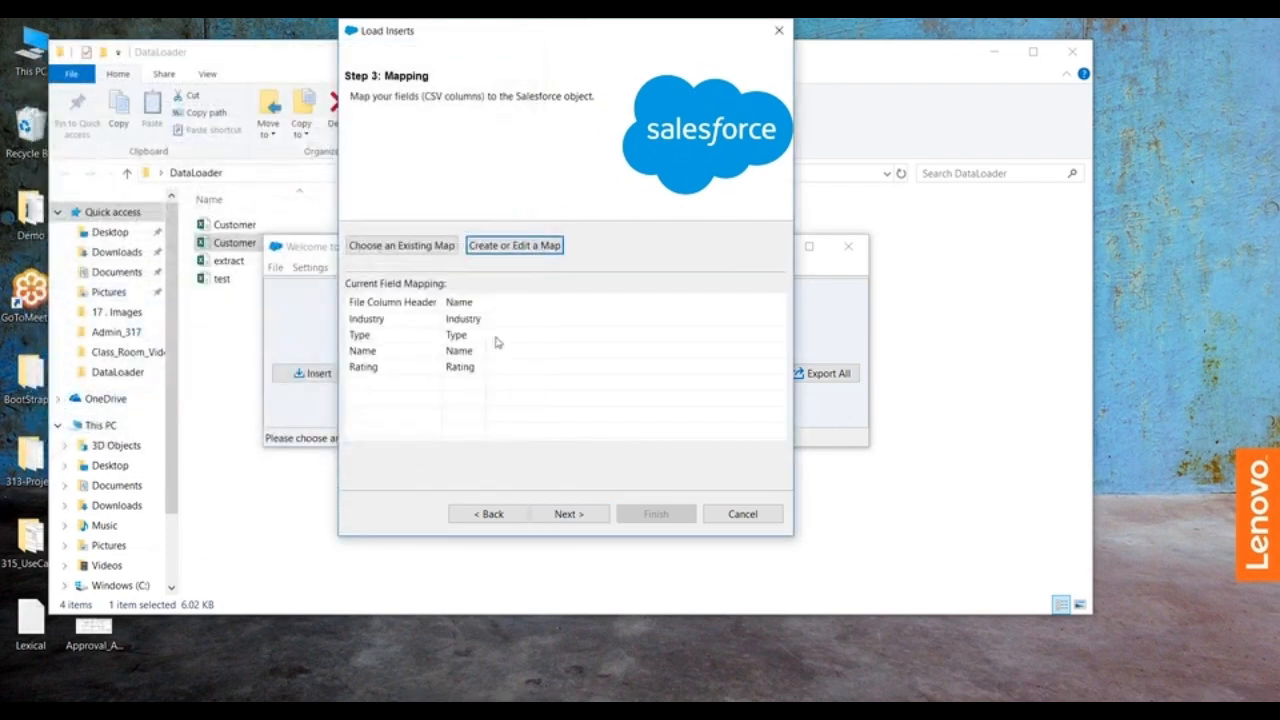
Step: Run the insert of the new Account records with the preset results directory and dismiss the completion summary
{"action": "left_click", "coordinate": [565, 515]}
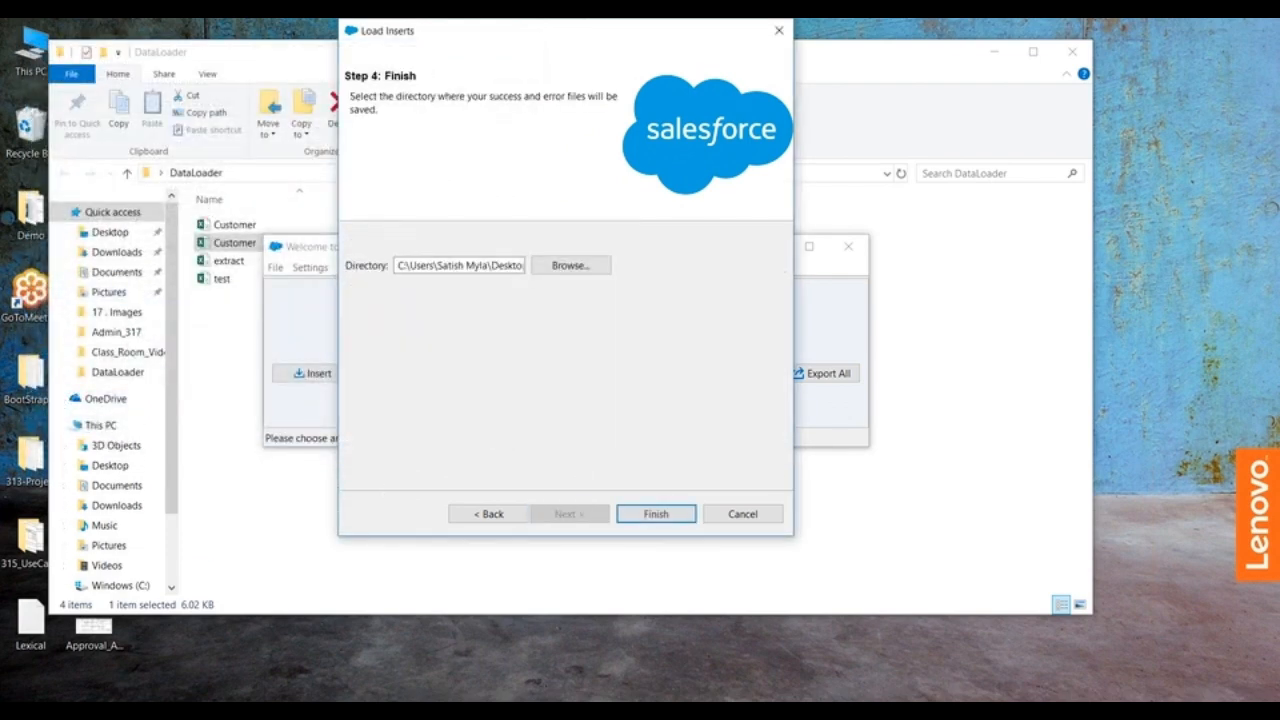
{"action": "left_click", "coordinate": [652, 514]}
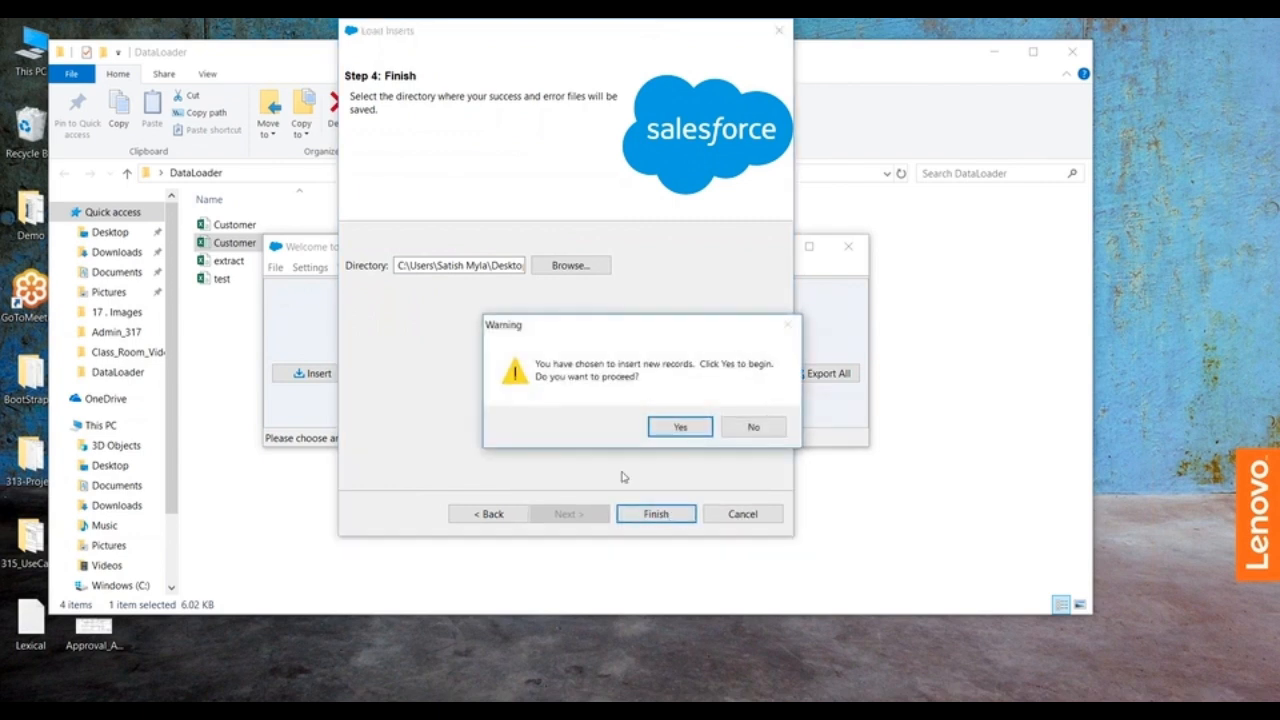
{"action": "left_click", "coordinate": [680, 427]}
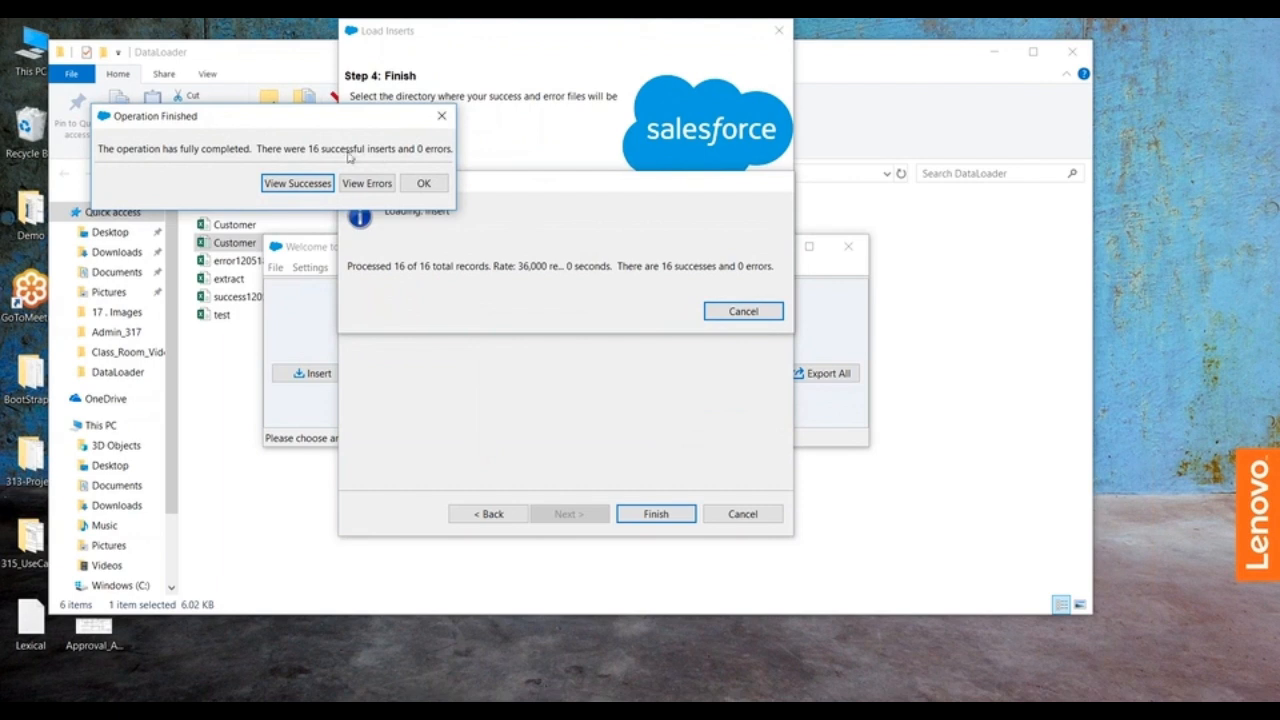
{"action": "left_click", "coordinate": [423, 185]}
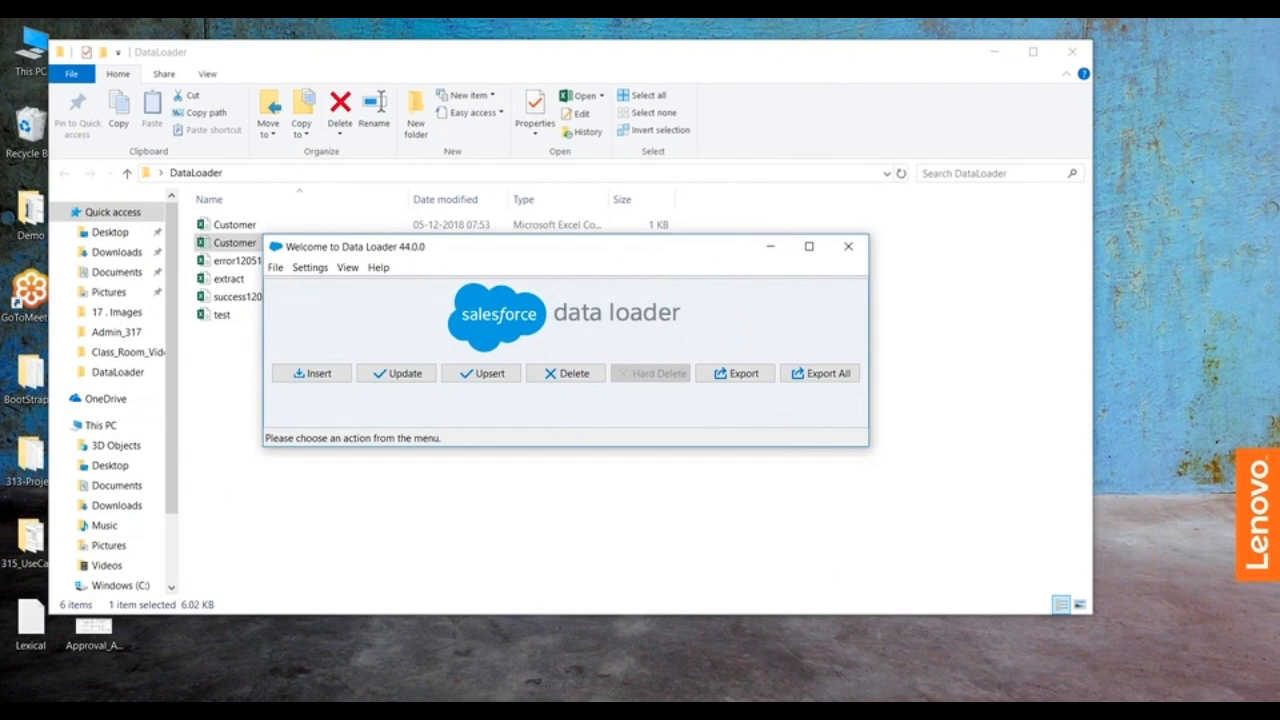
Step: Switch to Salesforce in the browser, reload the All Accounts list and look through it for the inserted accounts
{"action": "mouse_move", "coordinate": [846, 708]}
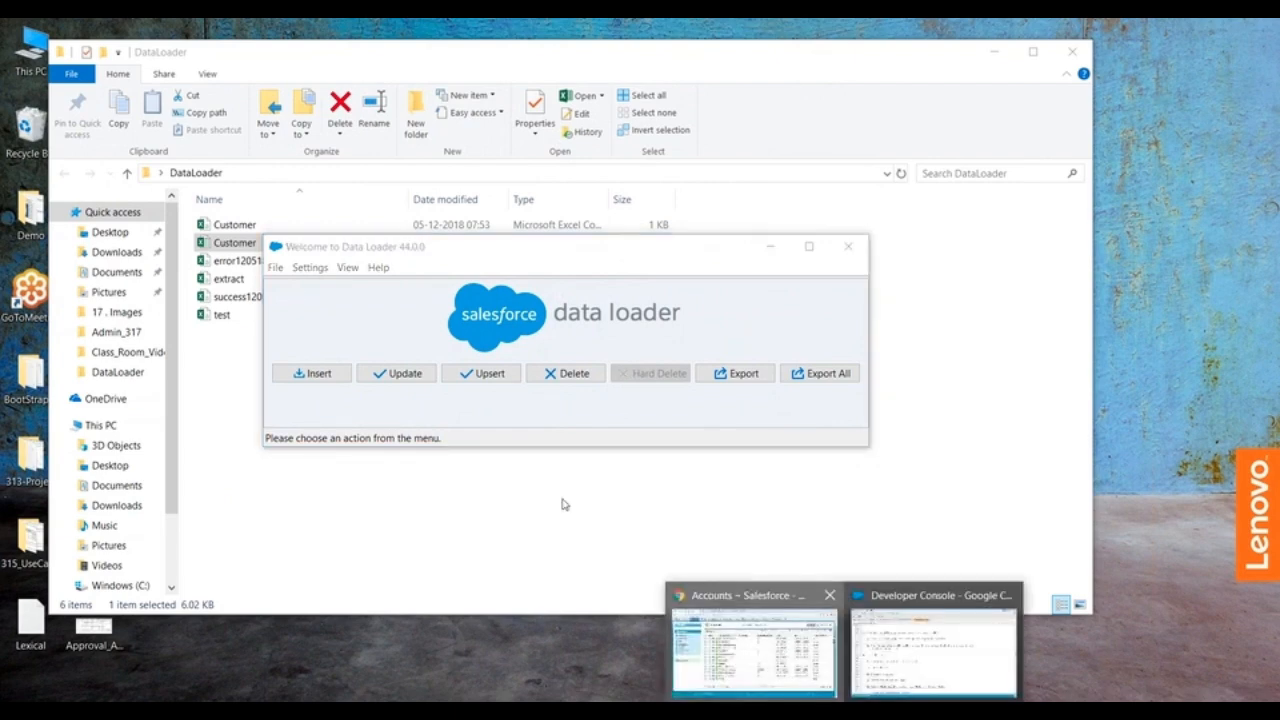
{"action": "left_click", "coordinate": [789, 652]}
{"action": "scroll", "coordinate": [420, 88], "scroll_direction": "up", "scroll_amount": 1}
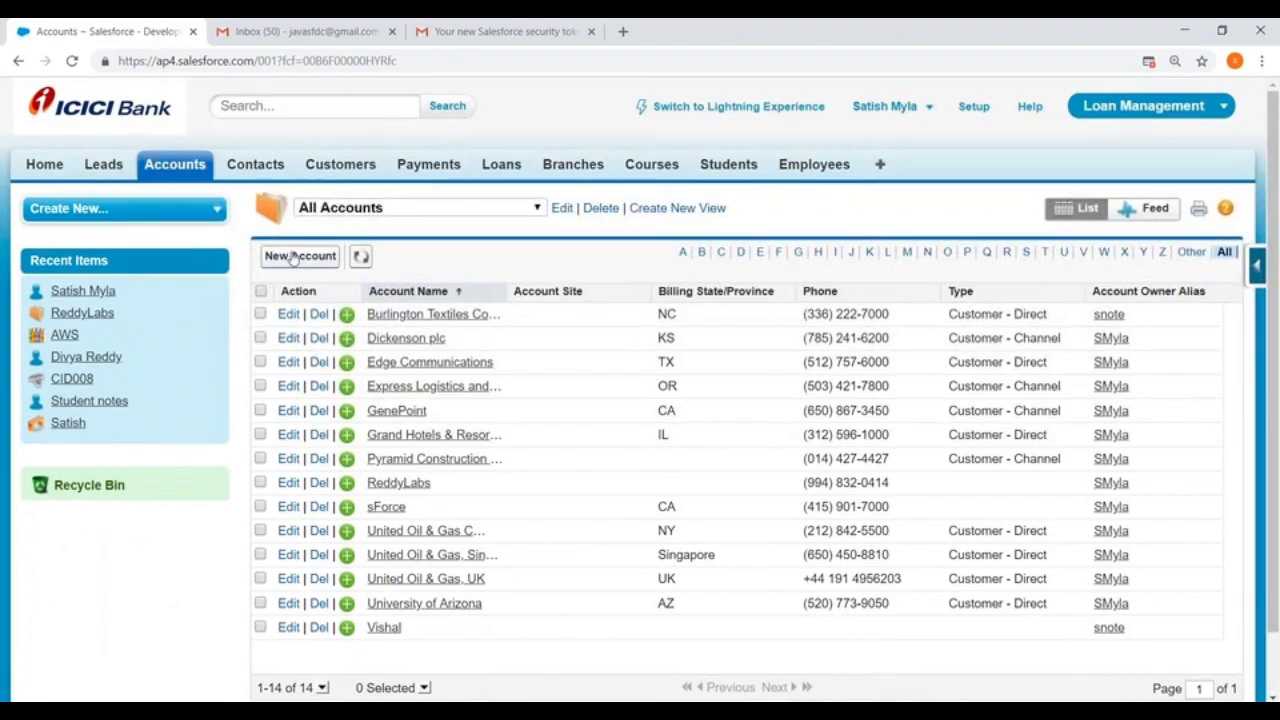
{"action": "left_click", "coordinate": [542, 62]}
{"action": "key", "text": "Return"}
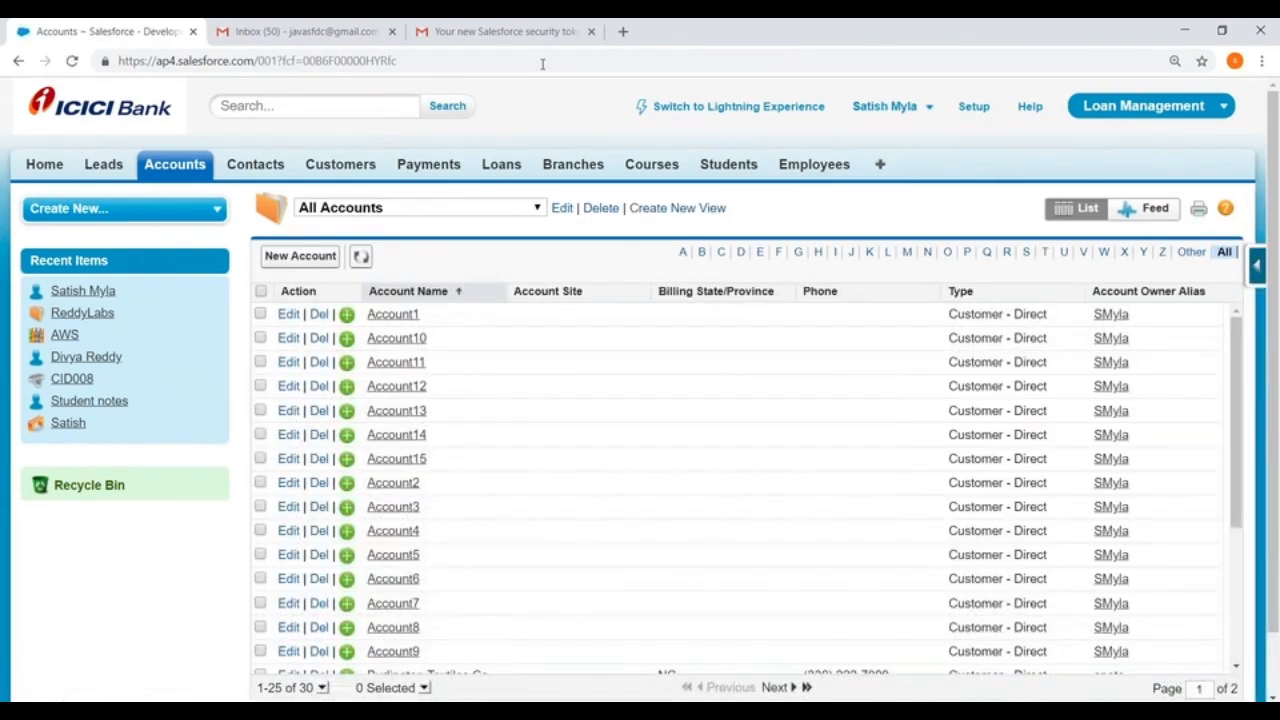
{"action": "scroll", "coordinate": [497, 317], "scroll_direction": "down", "scroll_amount": 5}
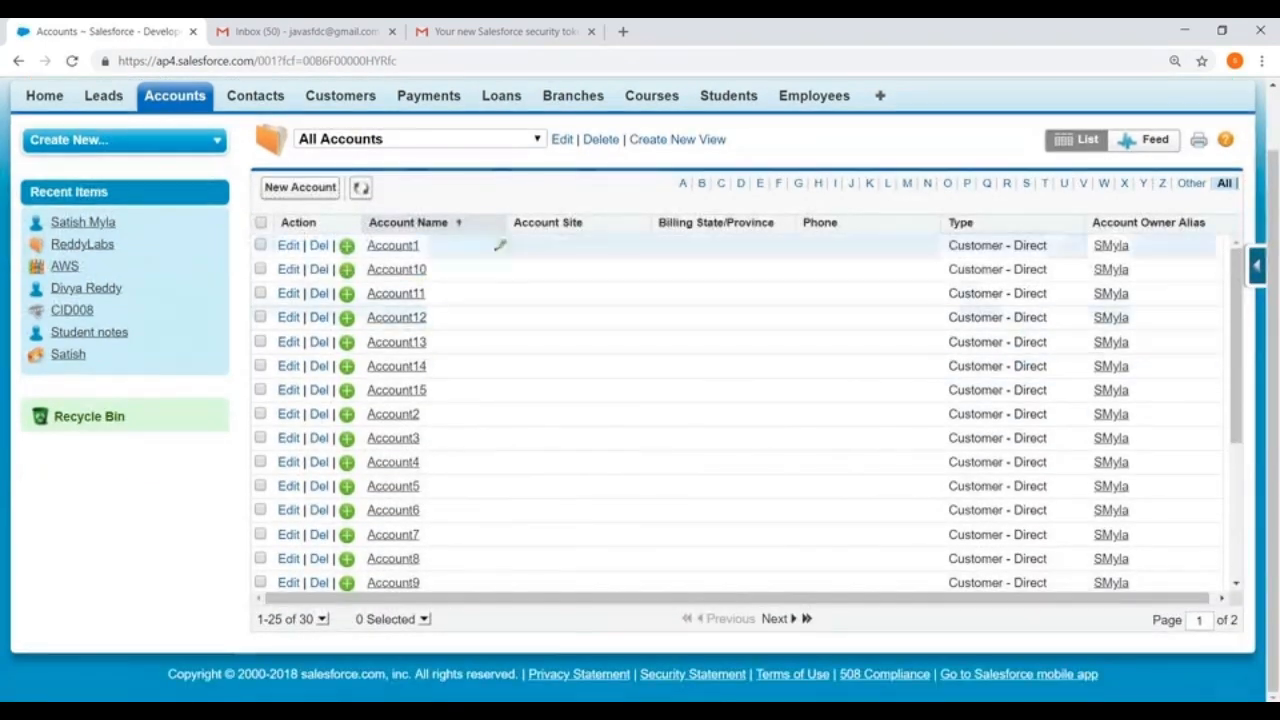
{"action": "scroll", "coordinate": [497, 430], "scroll_direction": "up", "scroll_amount": 3}
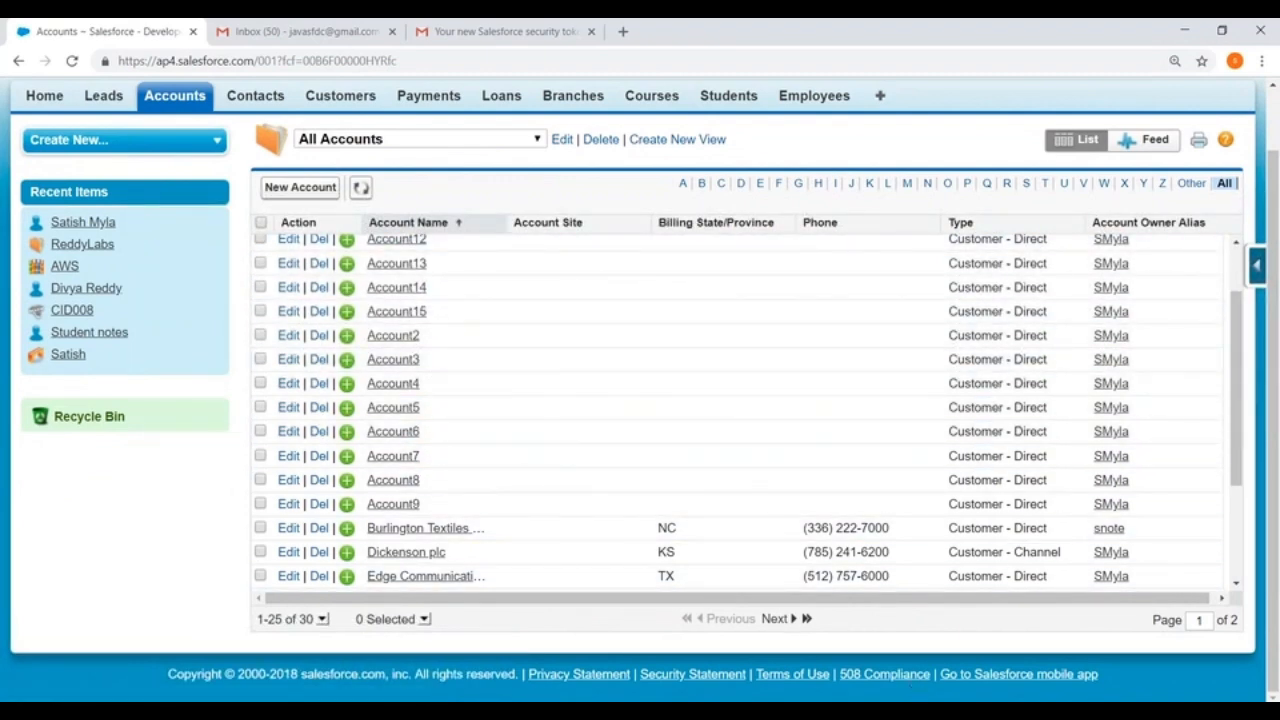
Step: Switch to Data Loader and start another Insert with the Account object and the Customer CSV file from the DataLoader folder
{"action": "left_click", "coordinate": [910, 710]}
{"action": "left_click", "coordinate": [292, 378]}
{"action": "left_click", "coordinate": [372, 279]}
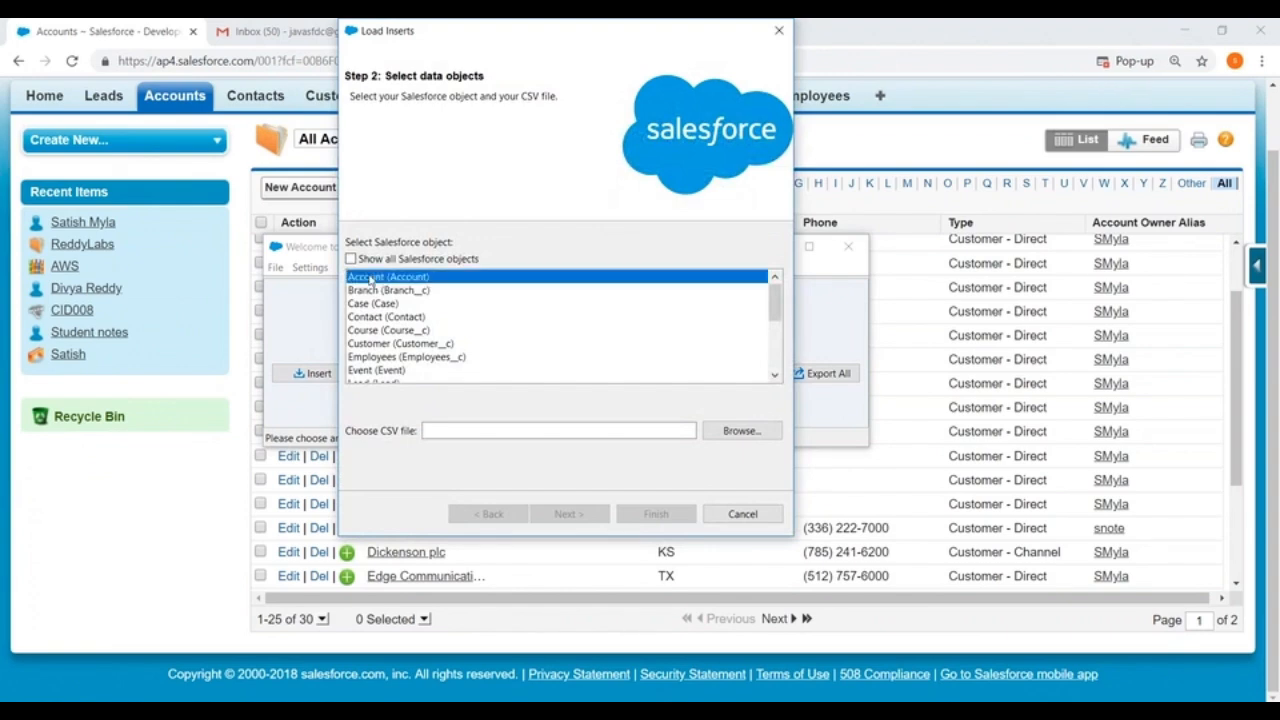
{"action": "left_click", "coordinate": [748, 432]}
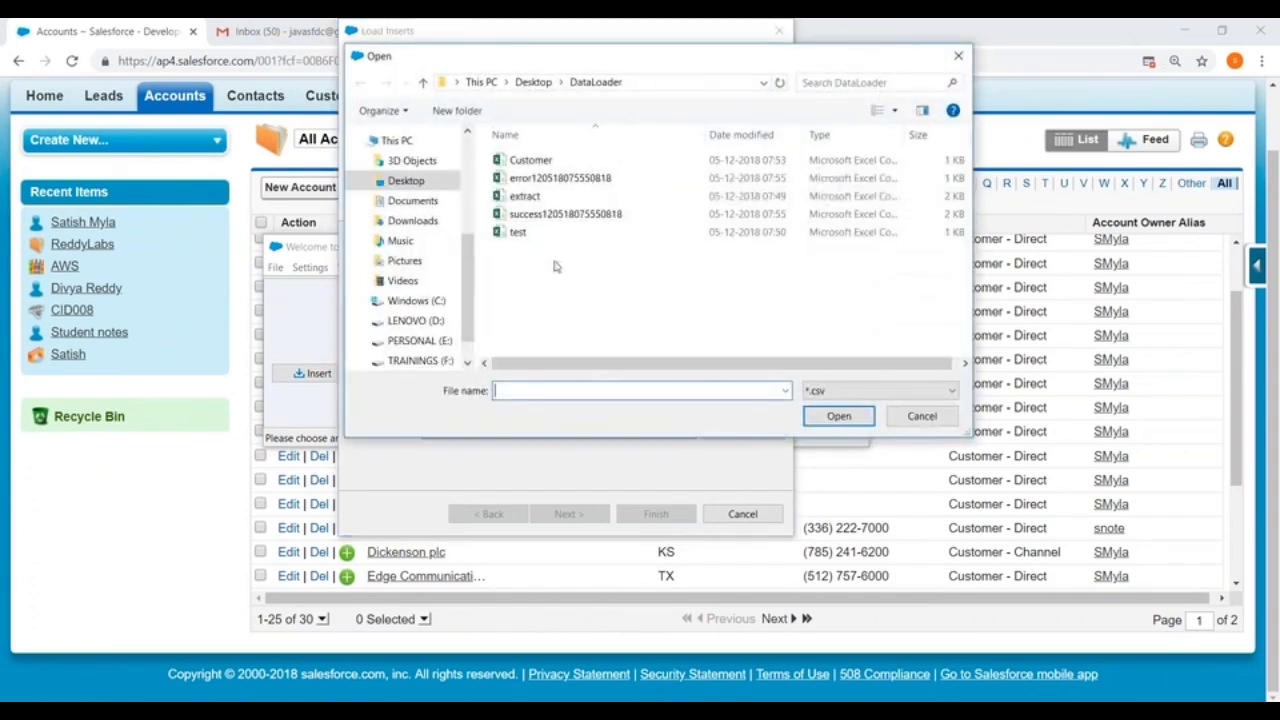
{"action": "left_click", "coordinate": [527, 162]}
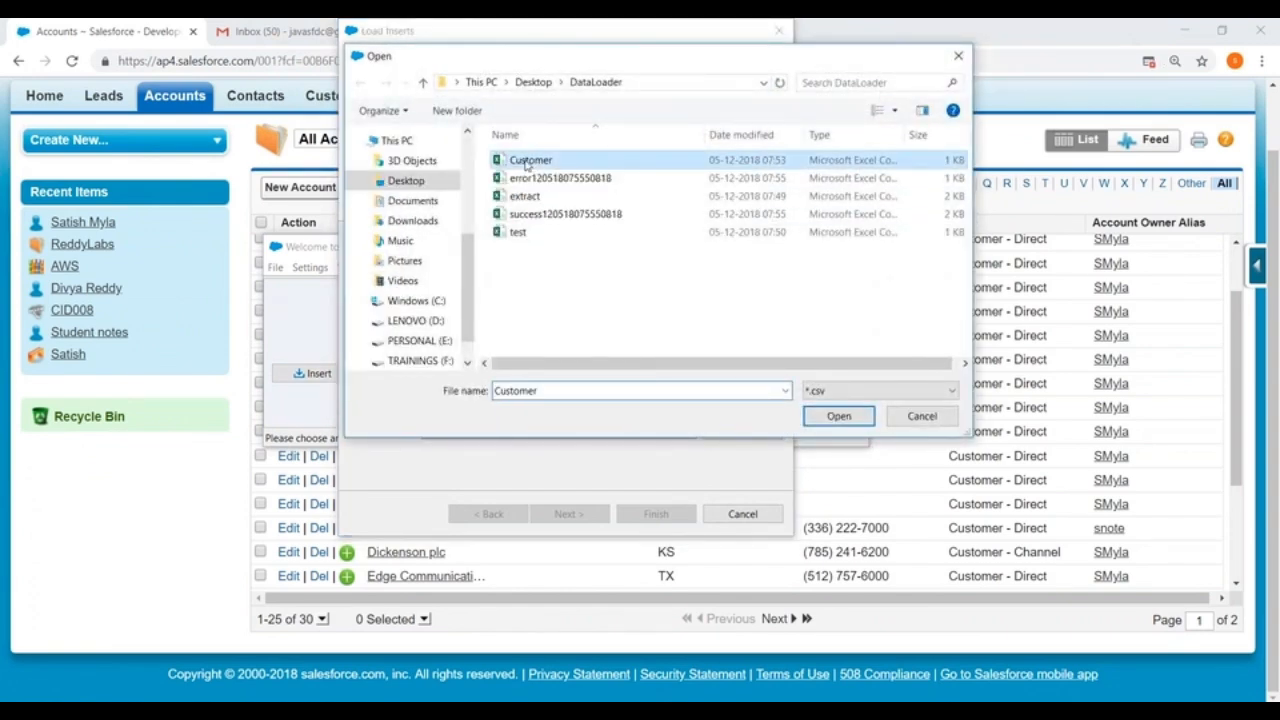
{"action": "left_click", "coordinate": [838, 417]}
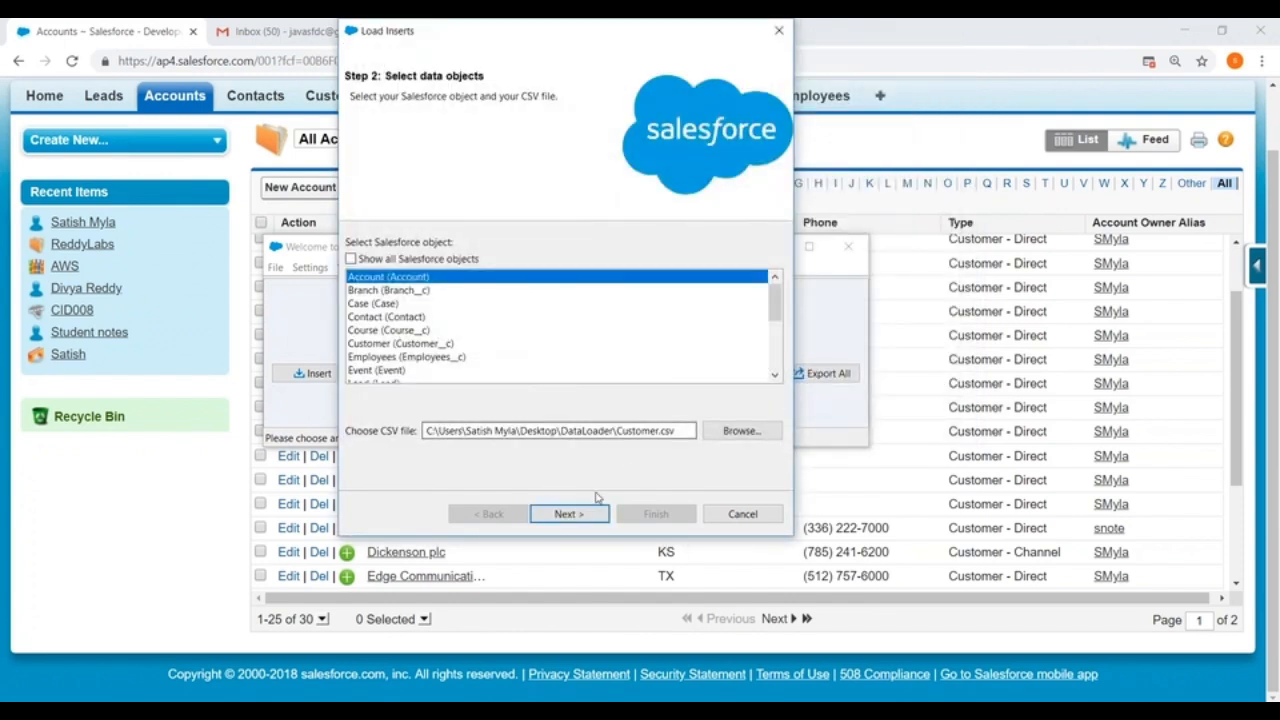
Step: Proceed to the mapping stage and create a field map by auto-matching the Salesforce fields to the file columns
{"action": "left_click", "coordinate": [568, 514]}
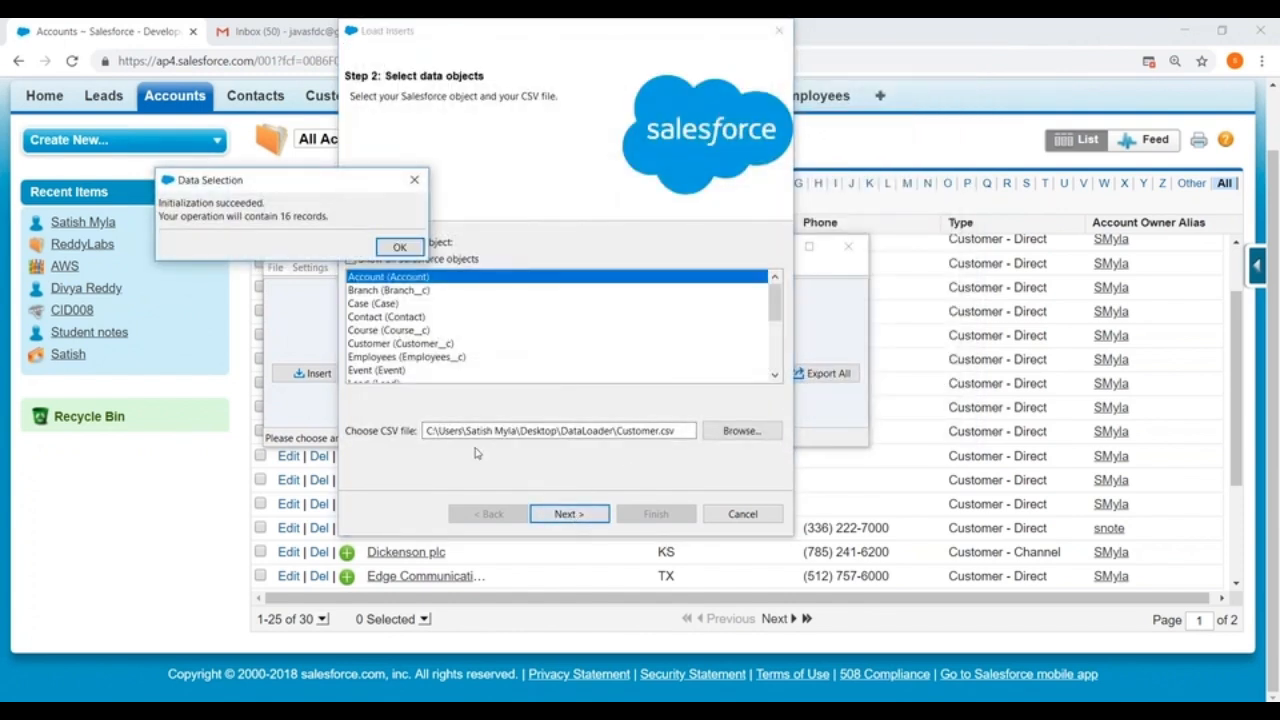
{"action": "left_click", "coordinate": [398, 246]}
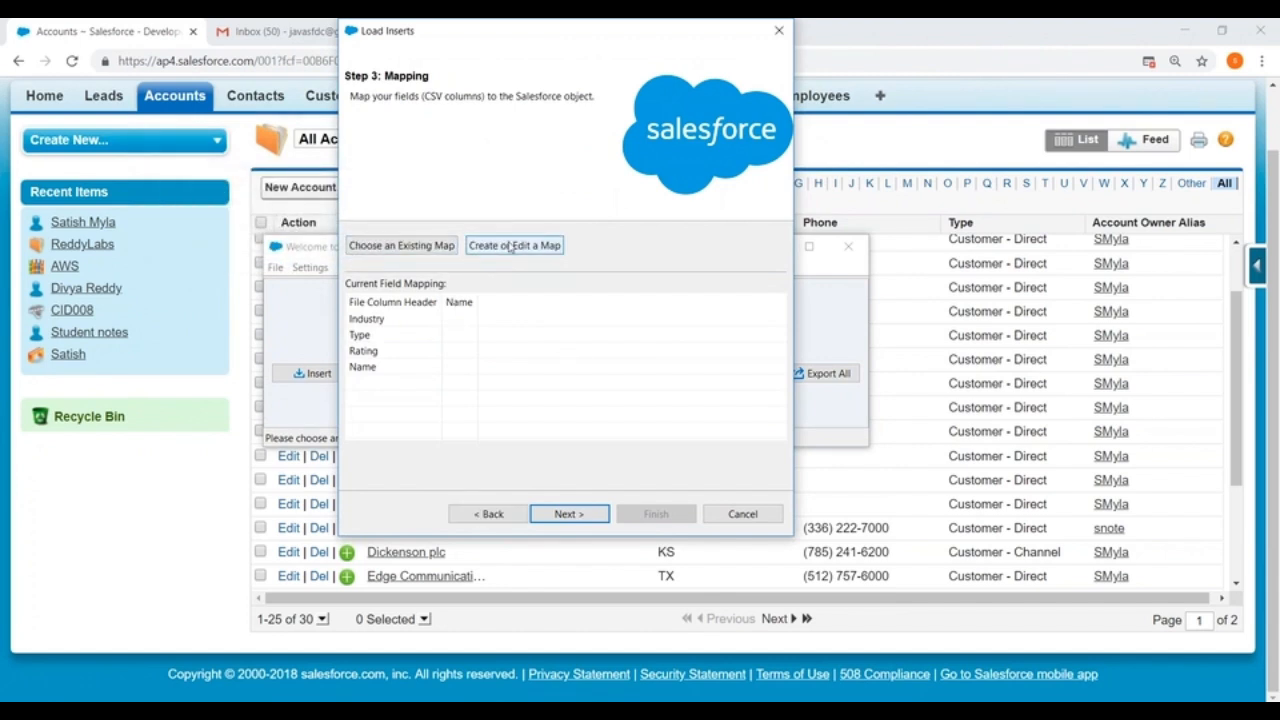
{"action": "left_click", "coordinate": [510, 246]}
{"action": "left_click", "coordinate": [166, 99]}
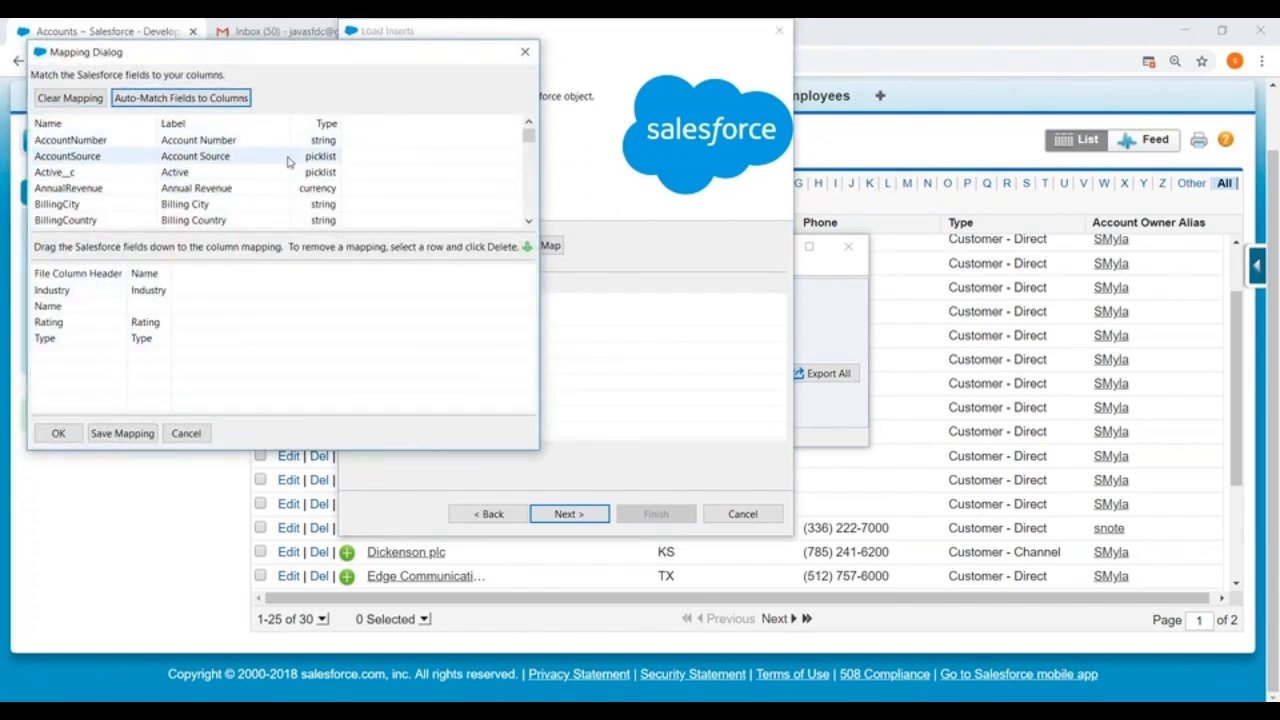
Step: Map the Name (Account Name) field to the Name column, auto-match the fields again to include Rating, and accept the mapping
{"action": "left_click_drag", "start_coordinate": [530, 142], "coordinate": [530, 163]}
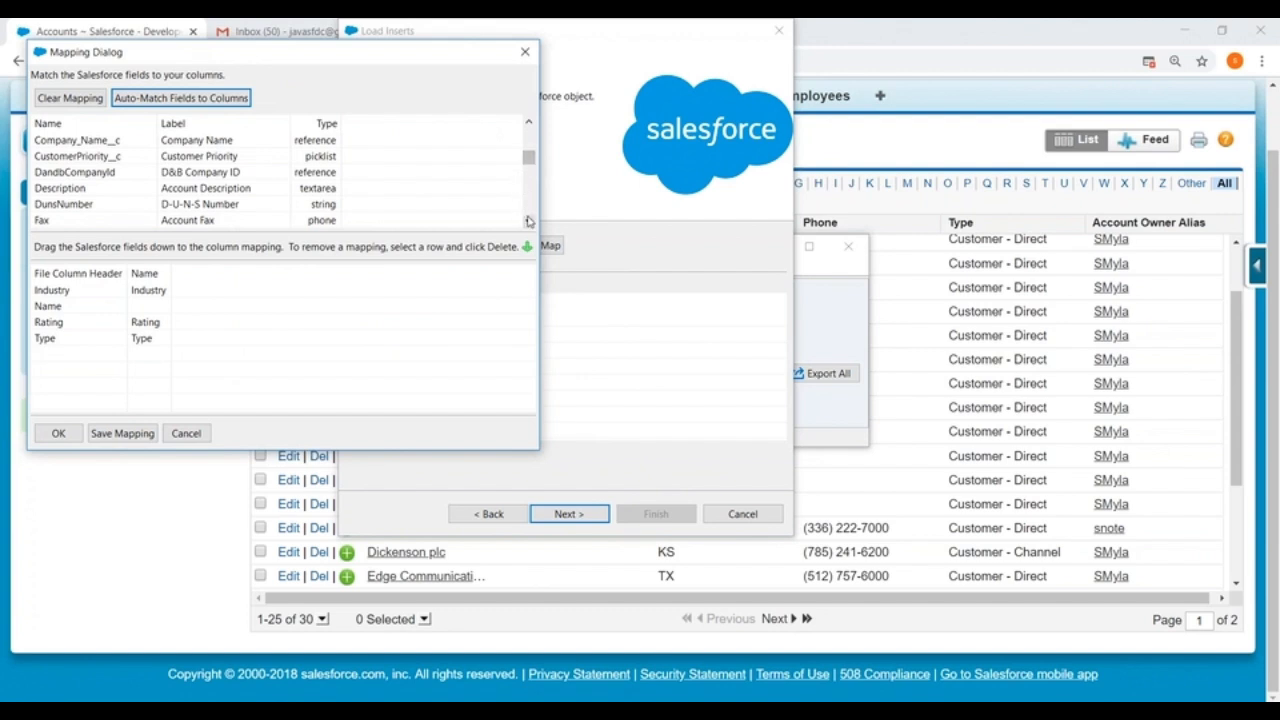
{"action": "left_click", "coordinate": [530, 222]}
{"action": "left_click", "coordinate": [530, 222]}
{"action": "left_click", "coordinate": [530, 222]}
{"action": "left_click", "coordinate": [530, 222]}
{"action": "left_click", "coordinate": [530, 222]}
{"action": "left_click", "coordinate": [530, 222]}
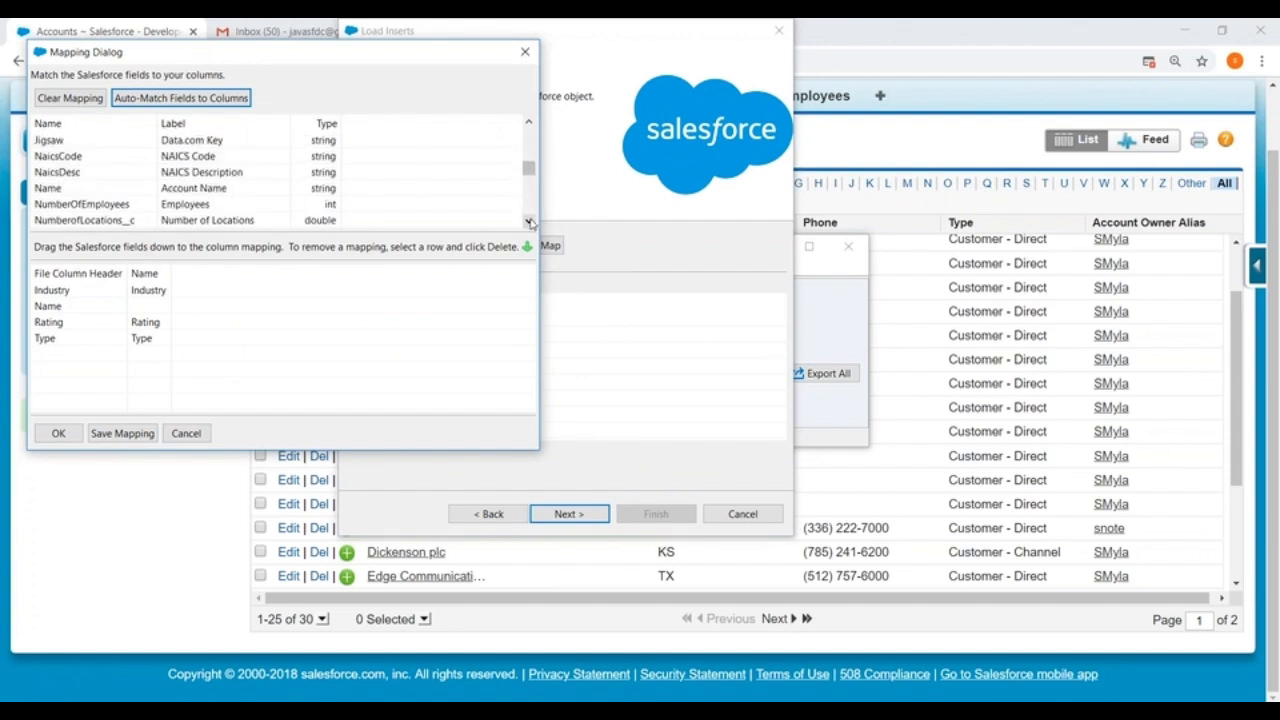
{"action": "left_click_drag", "start_coordinate": [200, 189], "coordinate": [151, 307]}
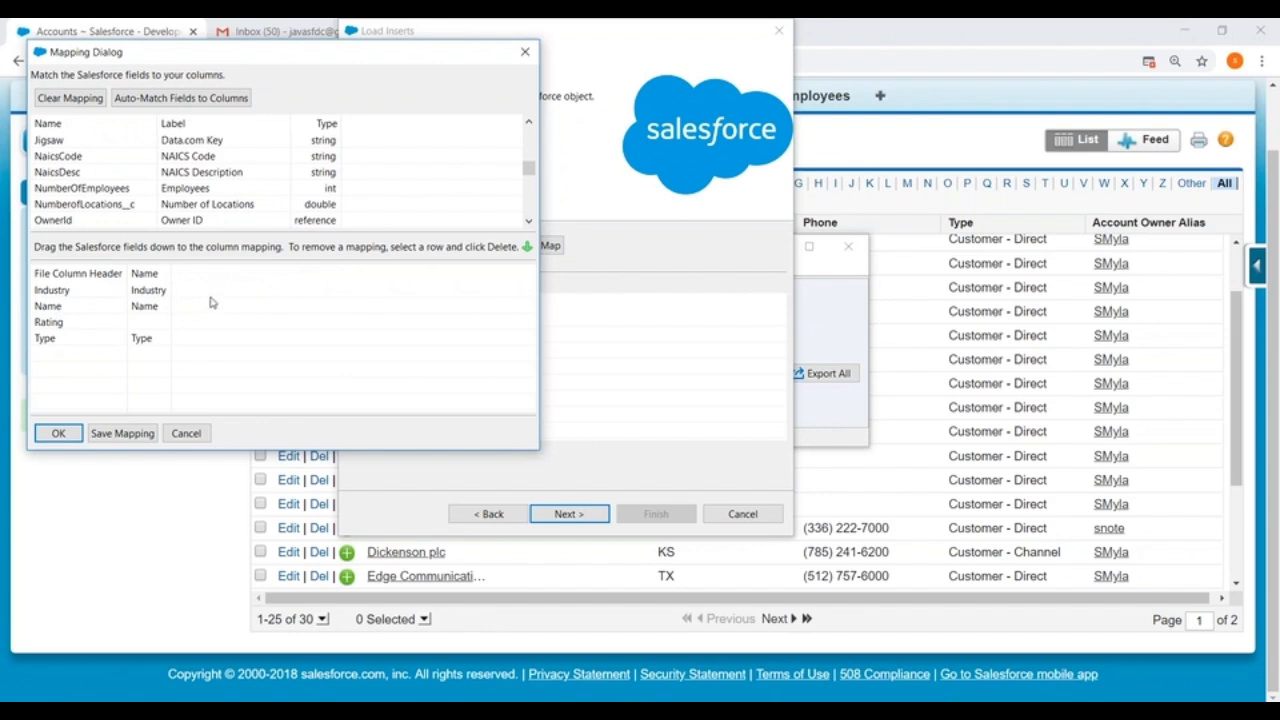
{"action": "left_click", "coordinate": [209, 101]}
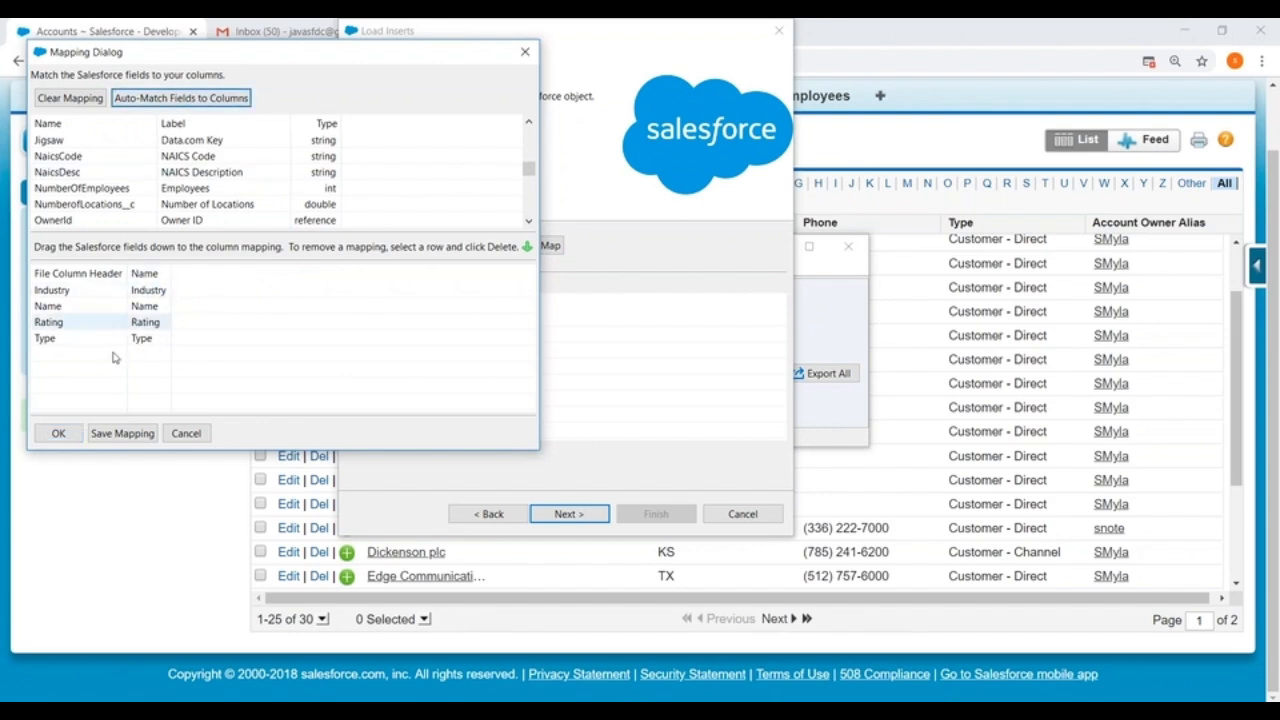
{"action": "left_click", "coordinate": [58, 433]}
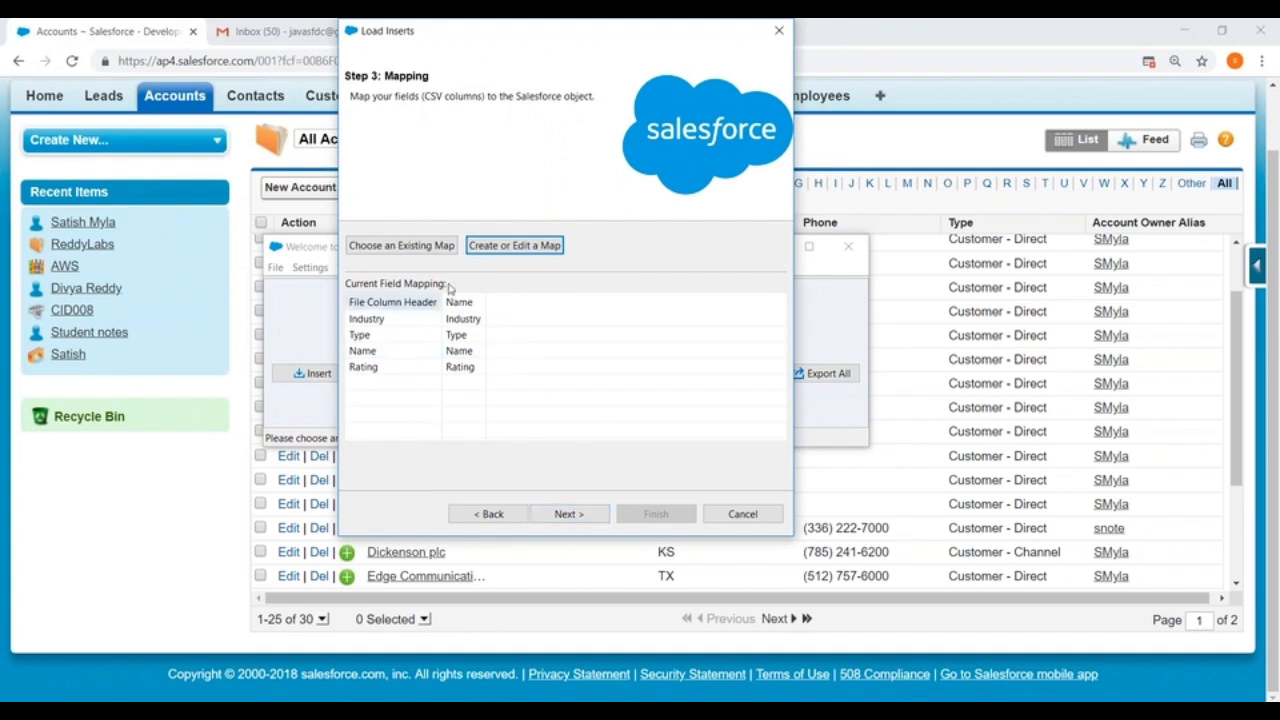
Step: Close the second insert wizard without running it and minimize the browser window
{"action": "left_click", "coordinate": [779, 30]}
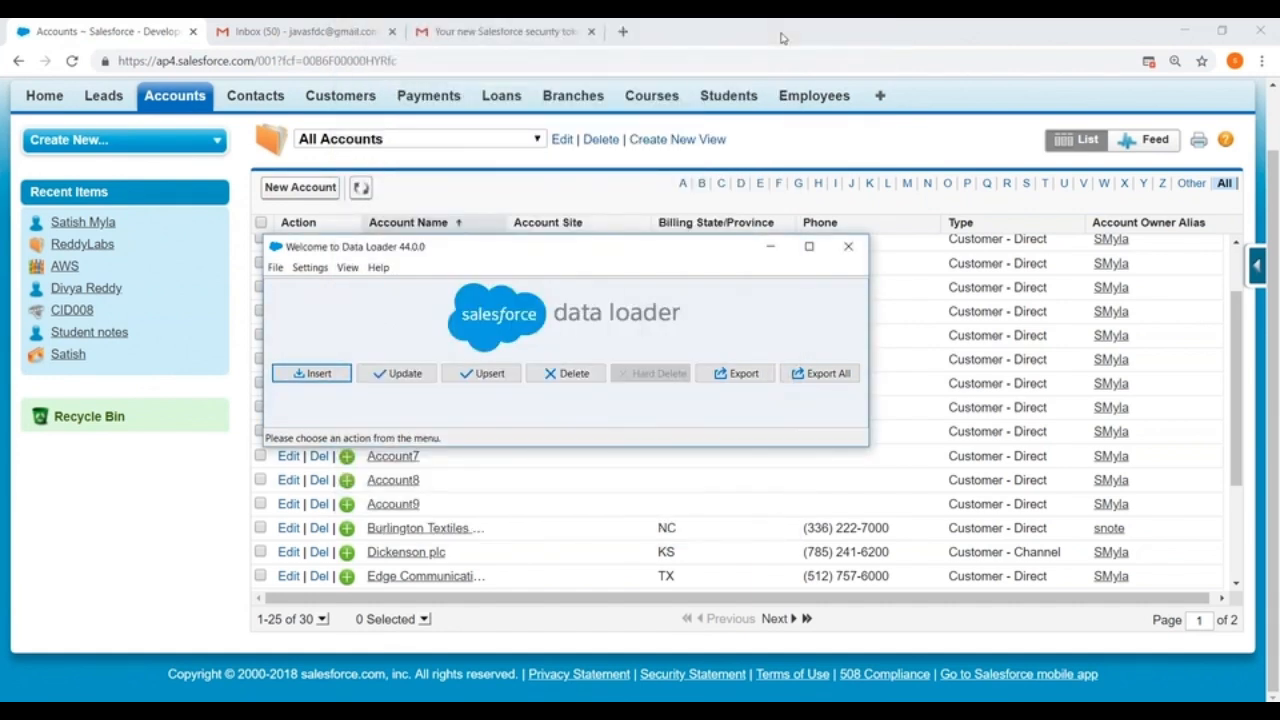
{"action": "left_click", "coordinate": [1182, 33]}
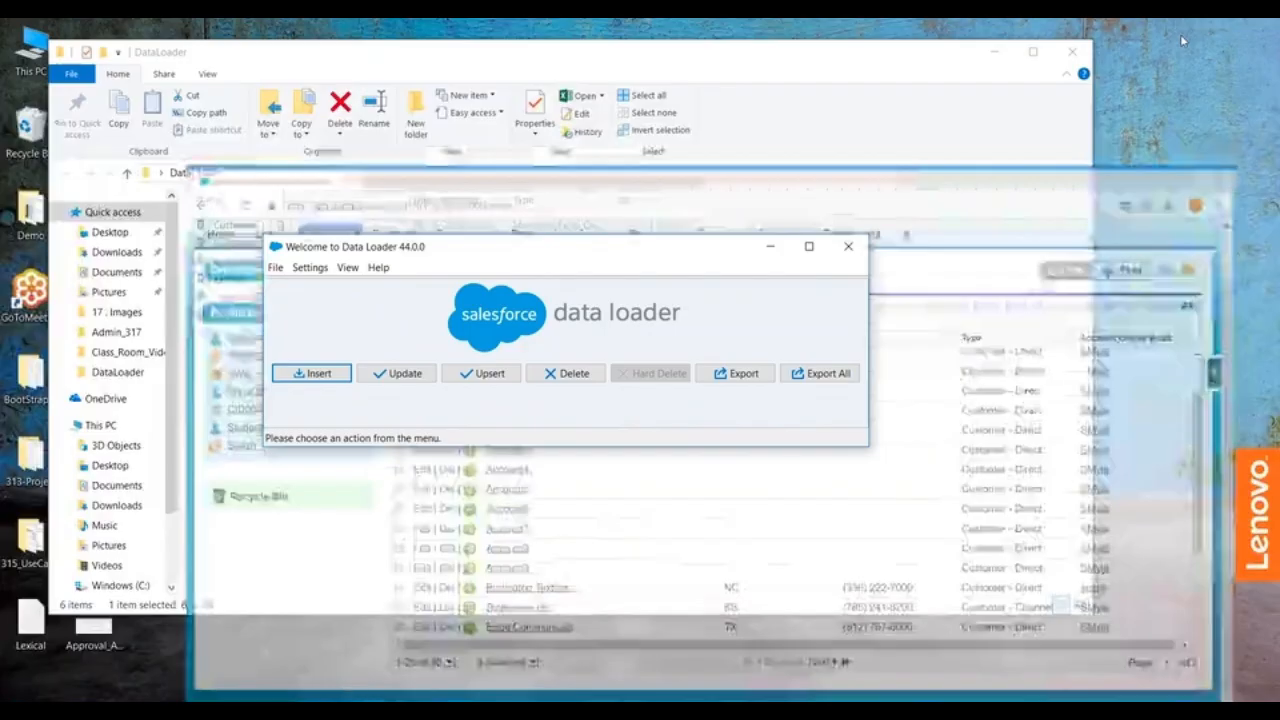
{"action": "left_click_drag", "start_coordinate": [543, 251], "coordinate": [754, 346]}
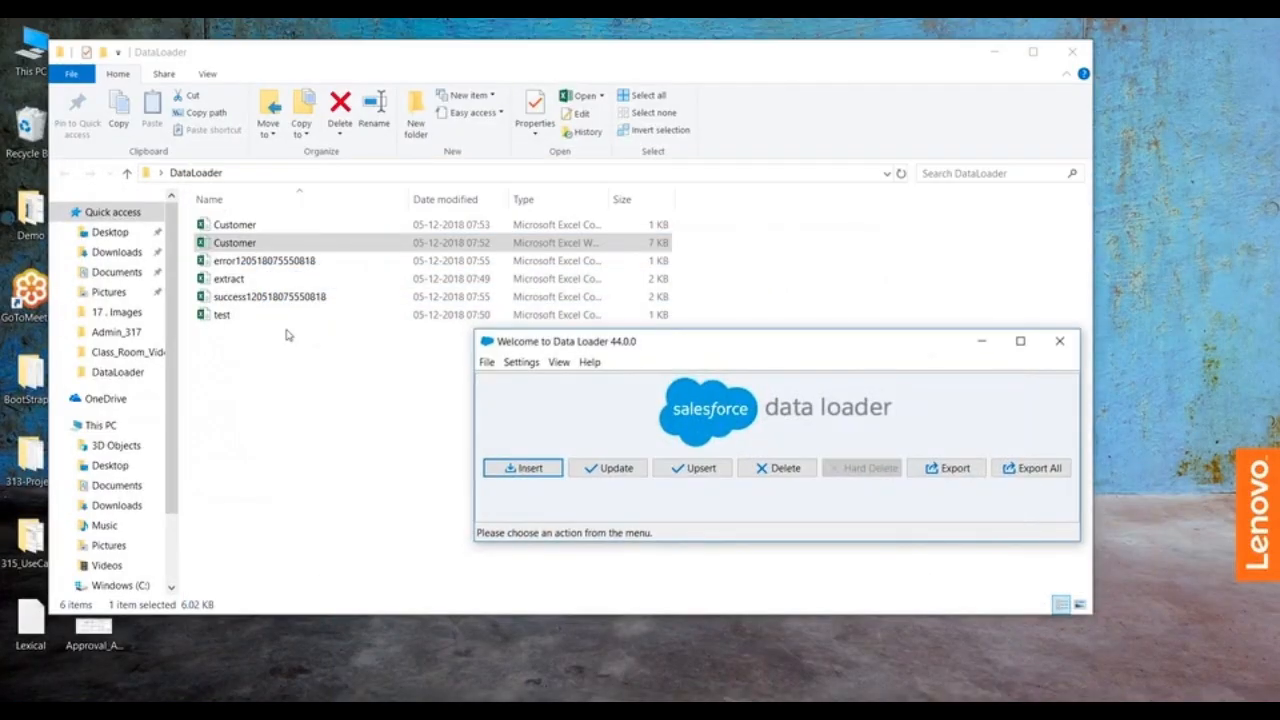
{"action": "left_click", "coordinate": [246, 298]}
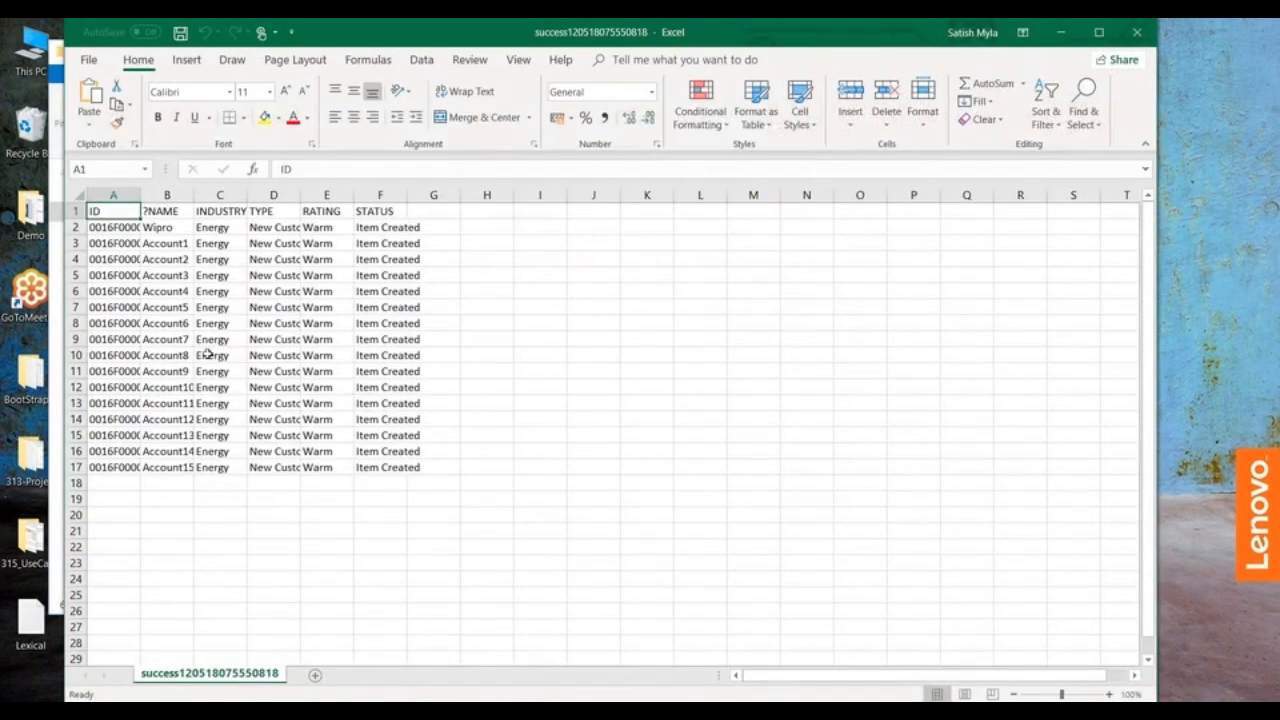
{"action": "left_click", "coordinate": [378, 195]}
{"action": "right_click", "coordinate": [381, 199]}
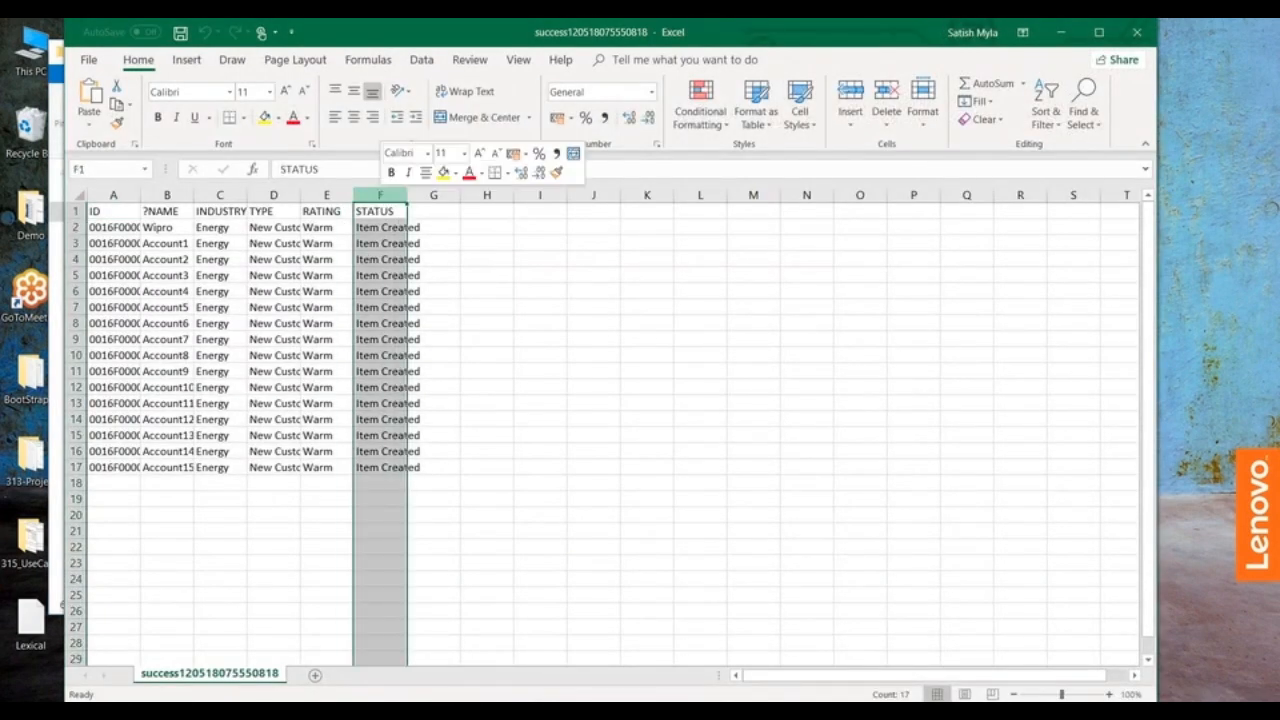
{"action": "left_click", "coordinate": [420, 334]}
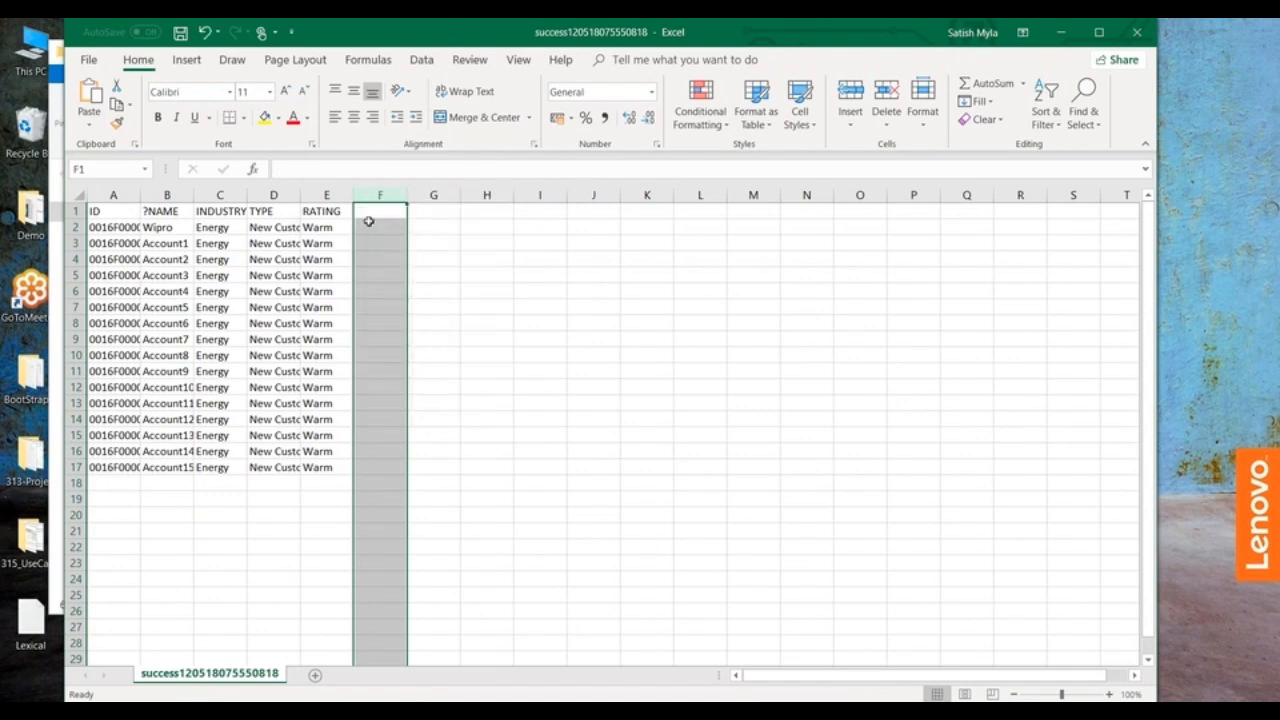
Step: Widen the TYPE, INDUSTRY, ?NAME and ID columns so their contents are fully readable
{"action": "left_click", "coordinate": [352, 190]}
{"action": "left_click_drag", "start_coordinate": [299, 190], "coordinate": [344, 190]}
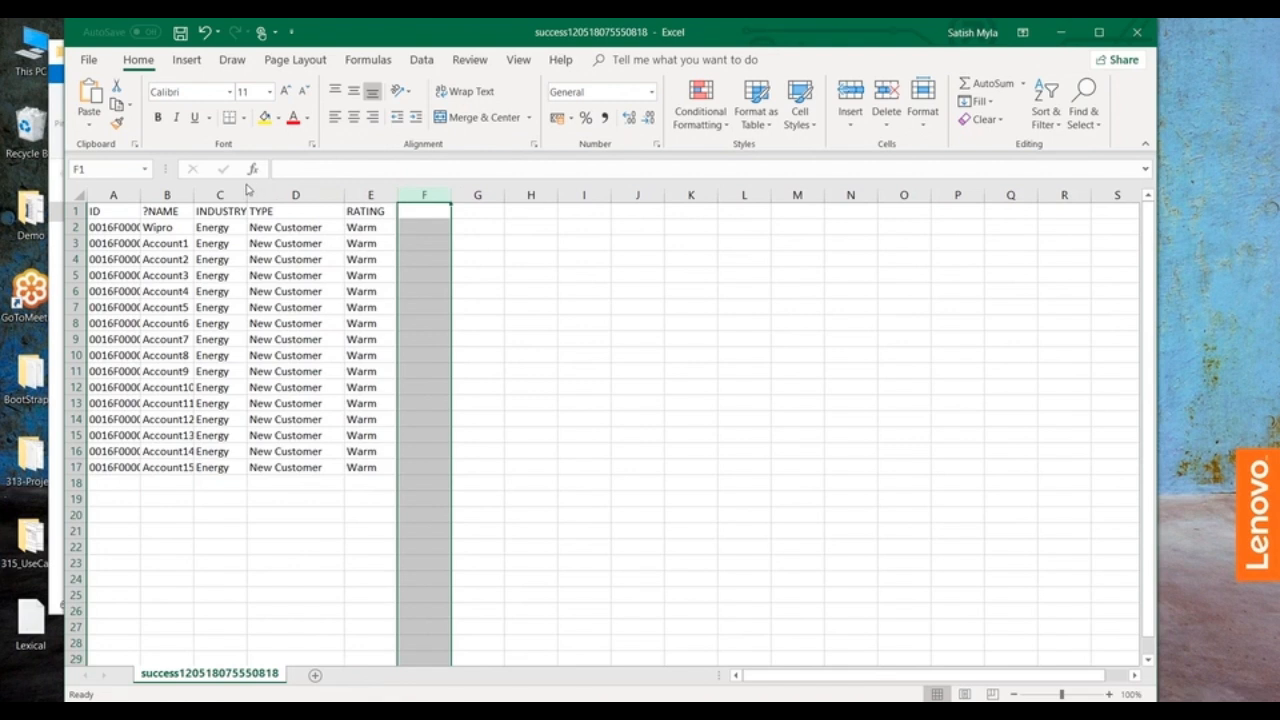
{"action": "left_click_drag", "start_coordinate": [245, 189], "coordinate": [346, 190]}
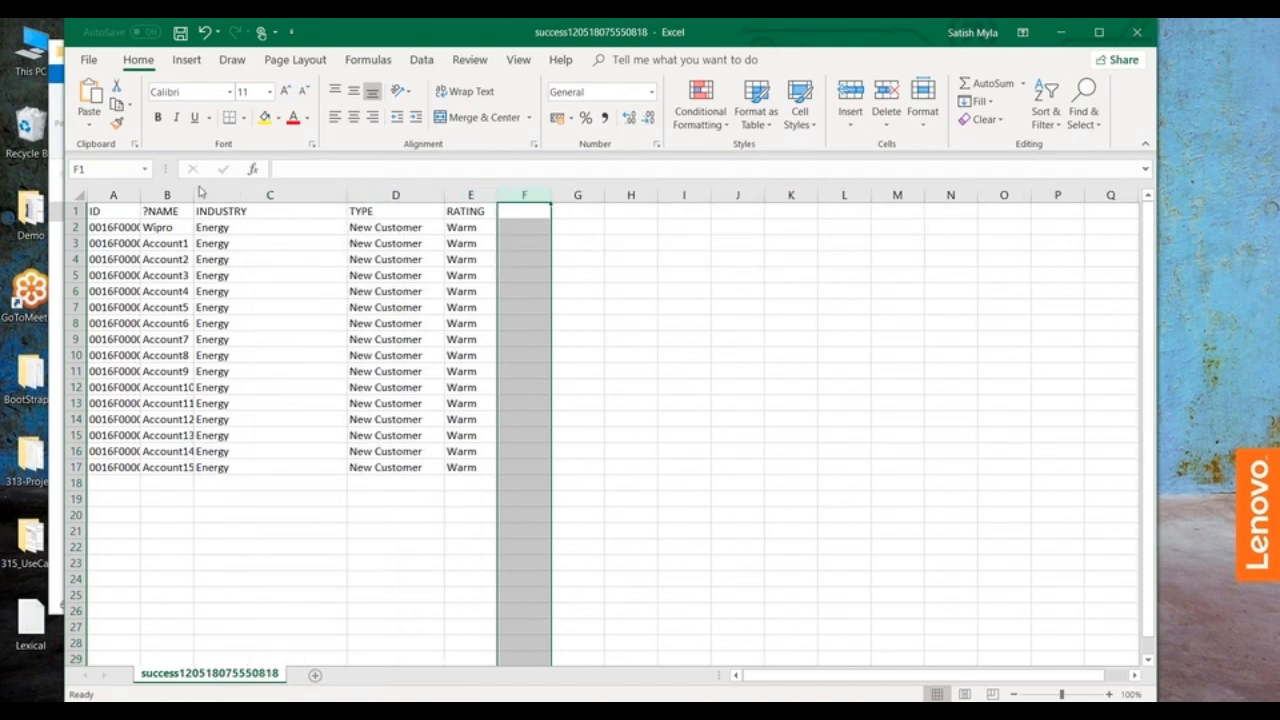
{"action": "left_click_drag", "start_coordinate": [194, 196], "coordinate": [237, 196]}
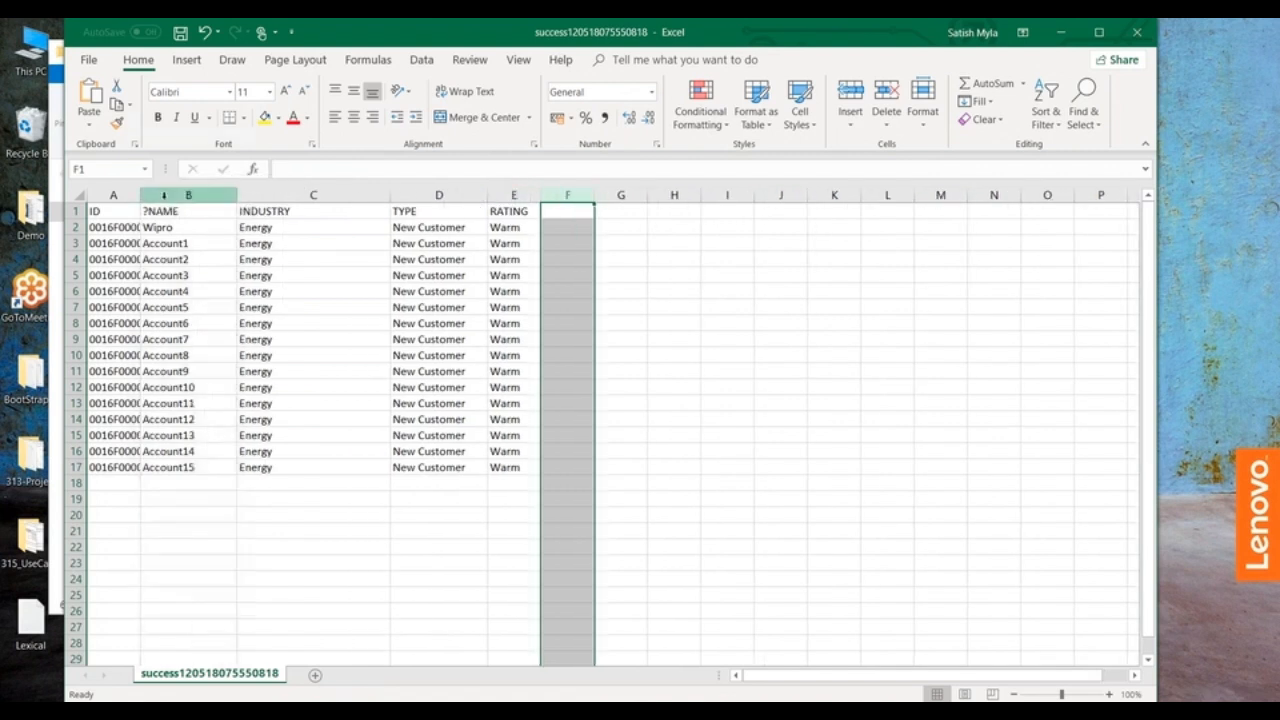
{"action": "left_click_drag", "start_coordinate": [153, 200], "coordinate": [226, 194]}
{"action": "left_click", "coordinate": [789, 288]}
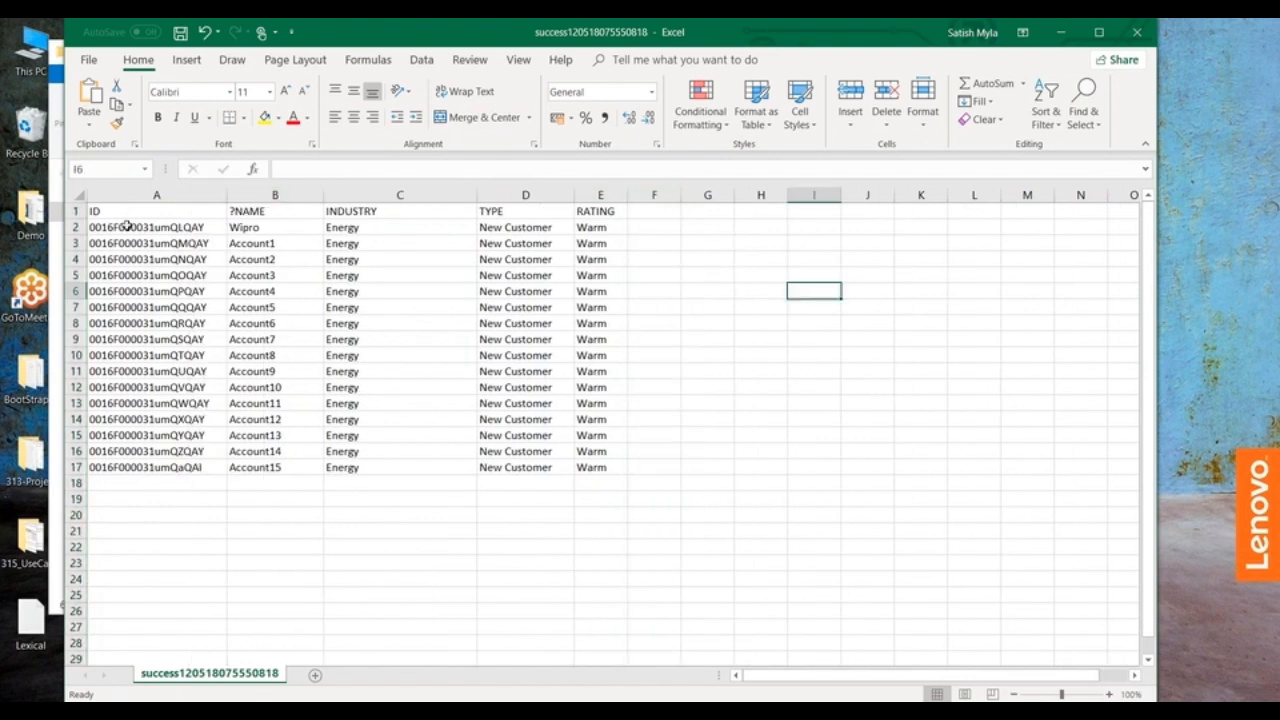
Step: Replace the INDUSTRY values in C2:C11, from Wipro to Account9, with Education
{"action": "left_click_drag", "start_coordinate": [350, 226], "coordinate": [389, 369]}
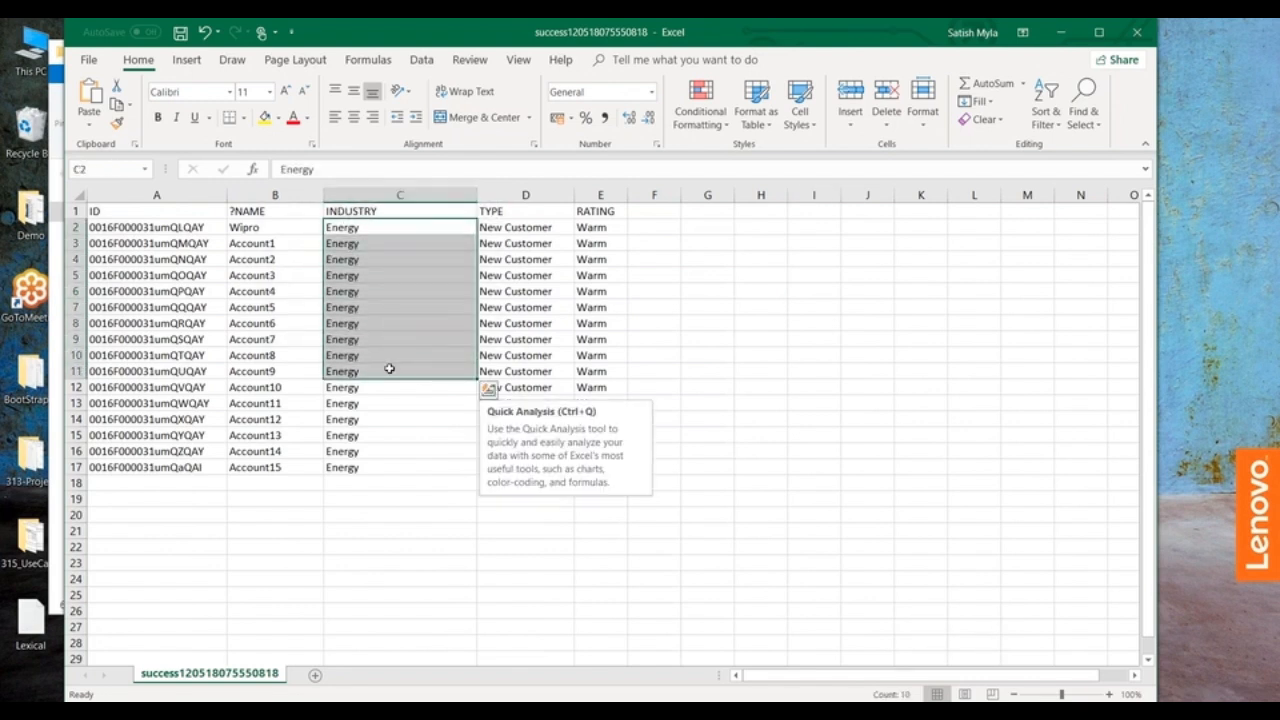
{"action": "key", "text": "Delete"}
{"action": "left_click", "coordinate": [335, 230]}
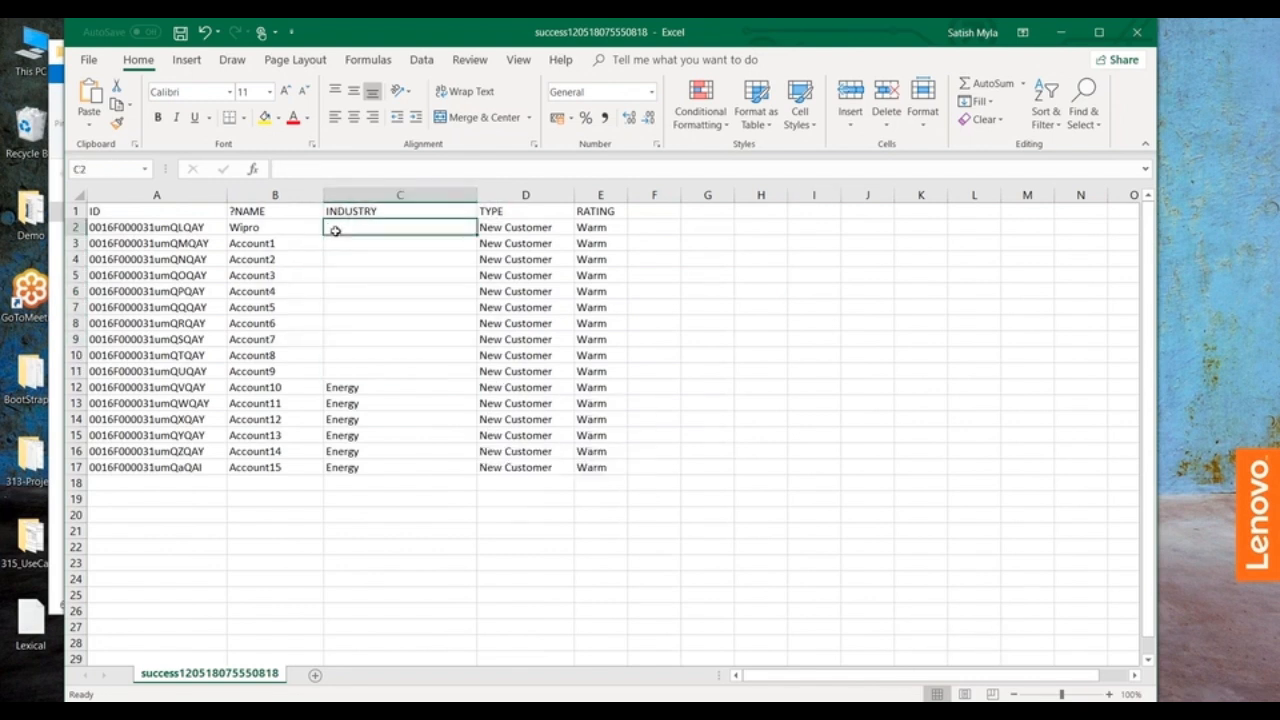
{"action": "type", "text": "Education"}
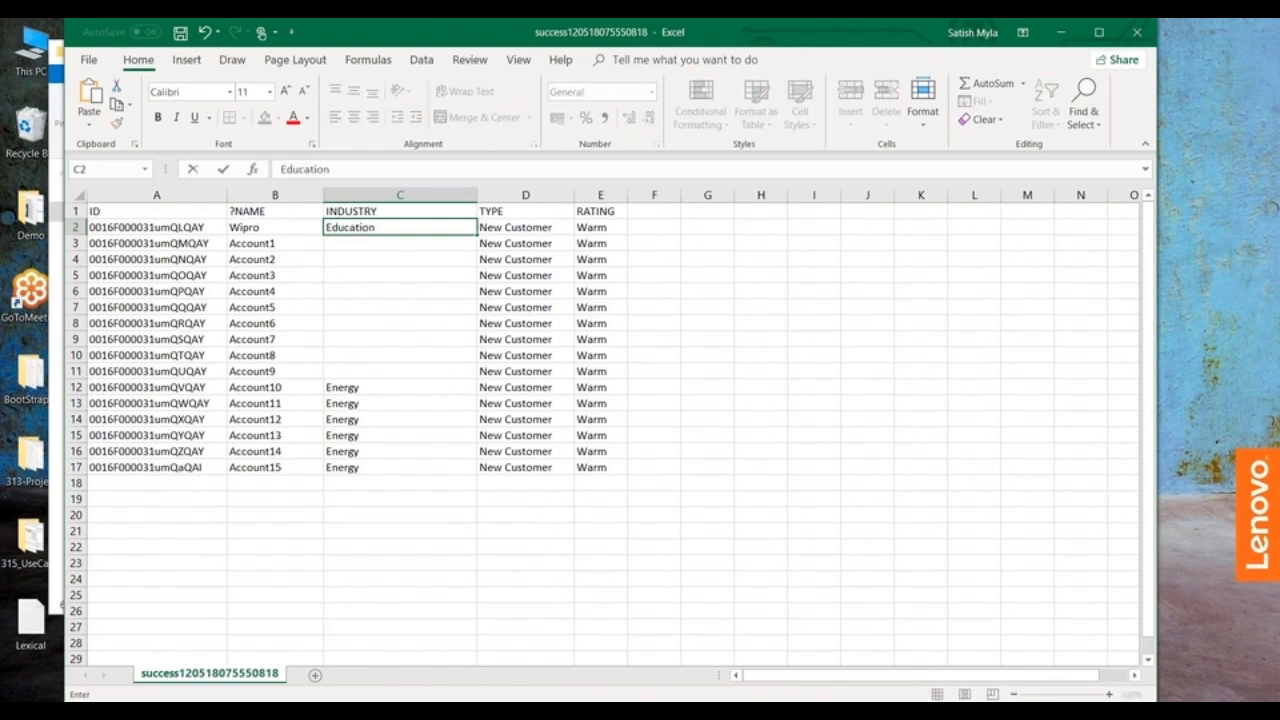
{"action": "left_click", "coordinate": [790, 311]}
{"action": "left_click", "coordinate": [392, 226]}
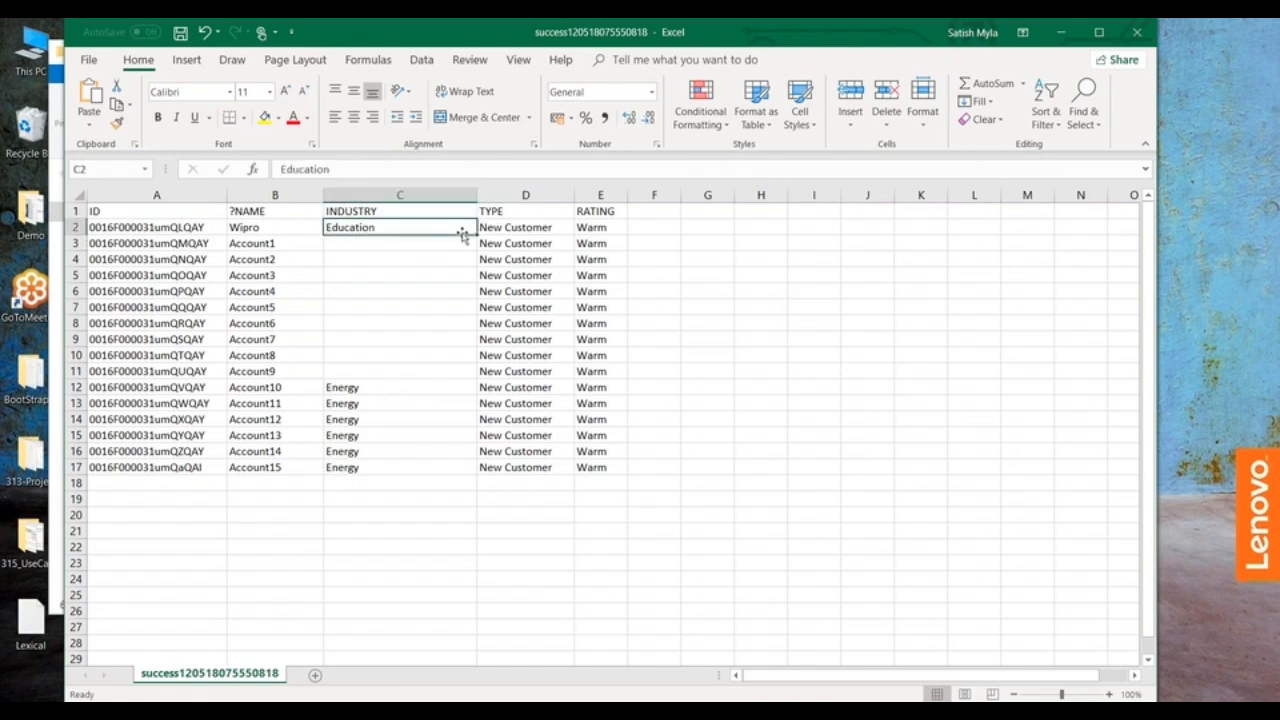
{"action": "left_click_drag", "start_coordinate": [477, 232], "coordinate": [458, 378]}
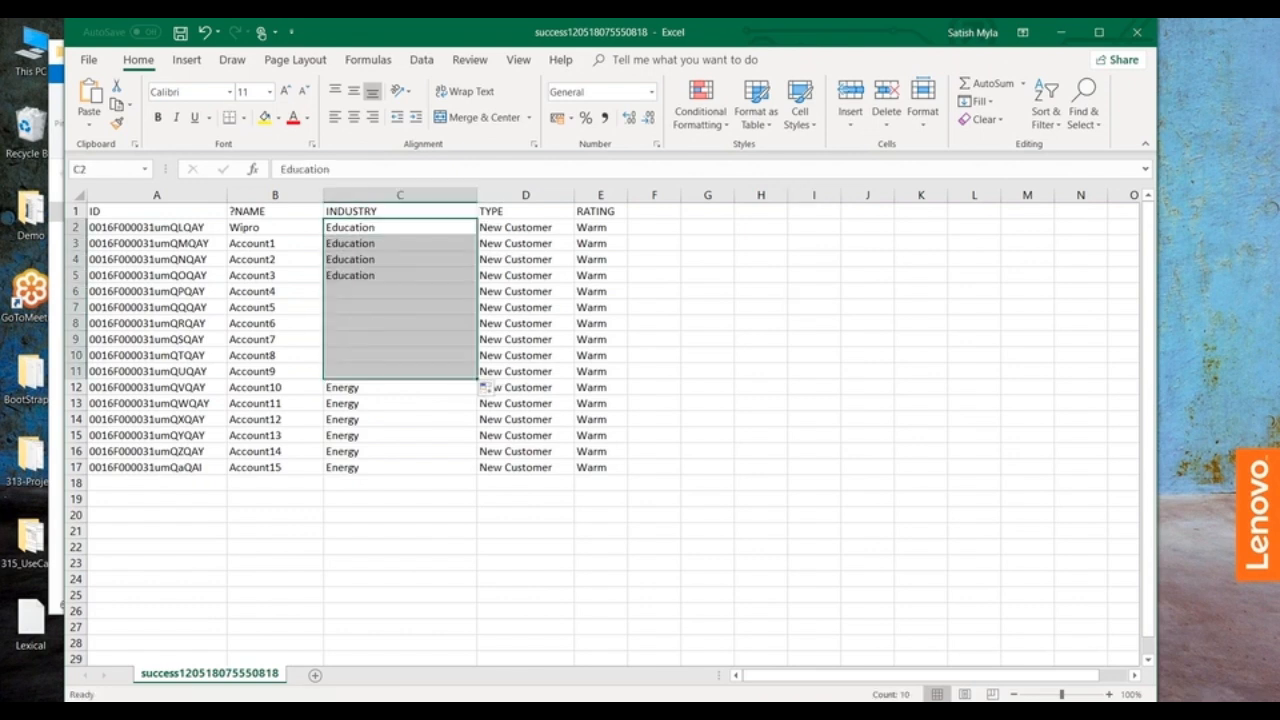
{"action": "left_click", "coordinate": [680, 356]}
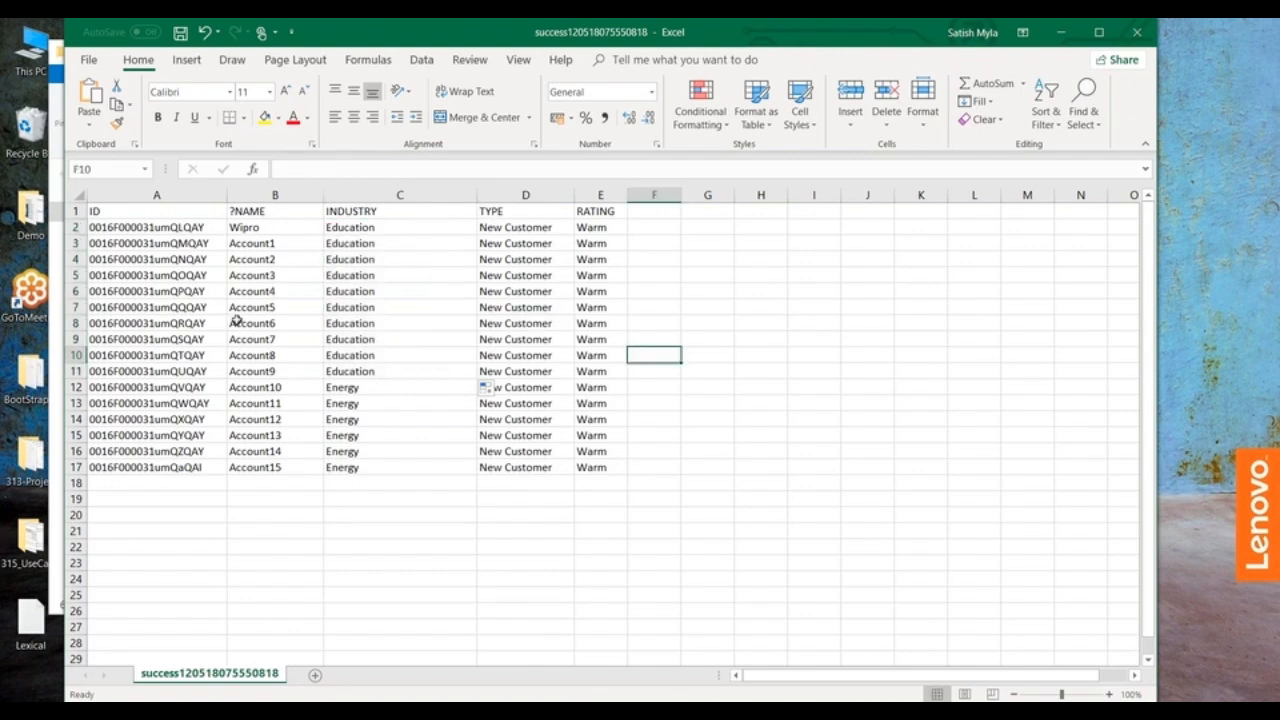
Step: Replace the INDUSTRY values in C12:C17, from Account10 to Account15, with Hot
{"action": "left_click_drag", "start_coordinate": [334, 385], "coordinate": [394, 463]}
{"action": "key", "text": "Delete"}
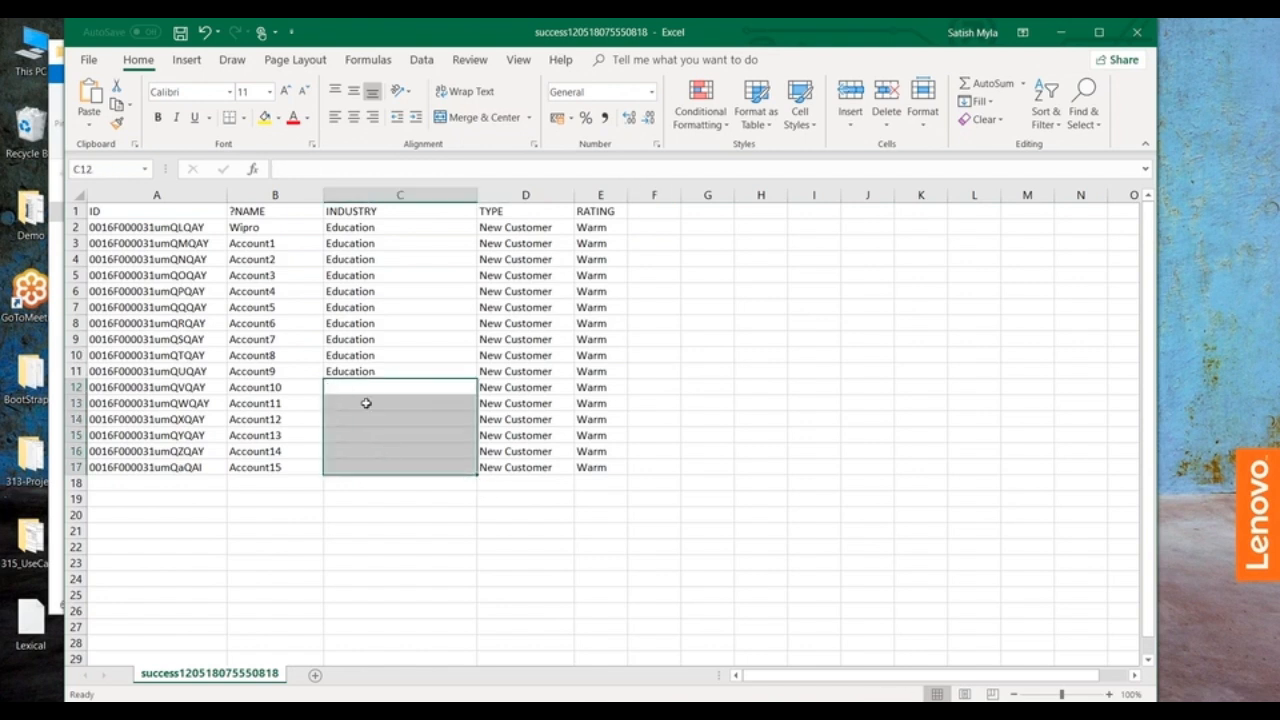
{"action": "left_click", "coordinate": [345, 388]}
{"action": "type", "text": "Hoty"}
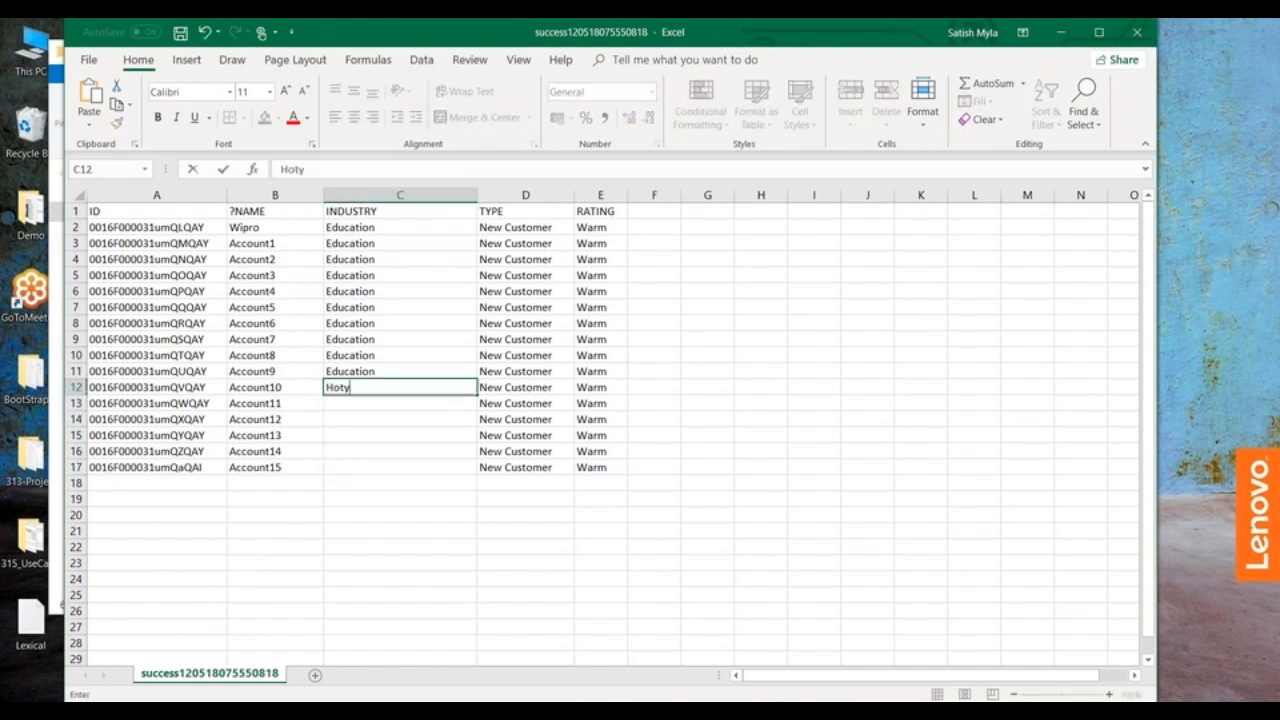
{"action": "left_click", "coordinate": [657, 338]}
{"action": "left_click", "coordinate": [465, 390]}
{"action": "left_click_drag", "start_coordinate": [476, 393], "coordinate": [477, 472]}
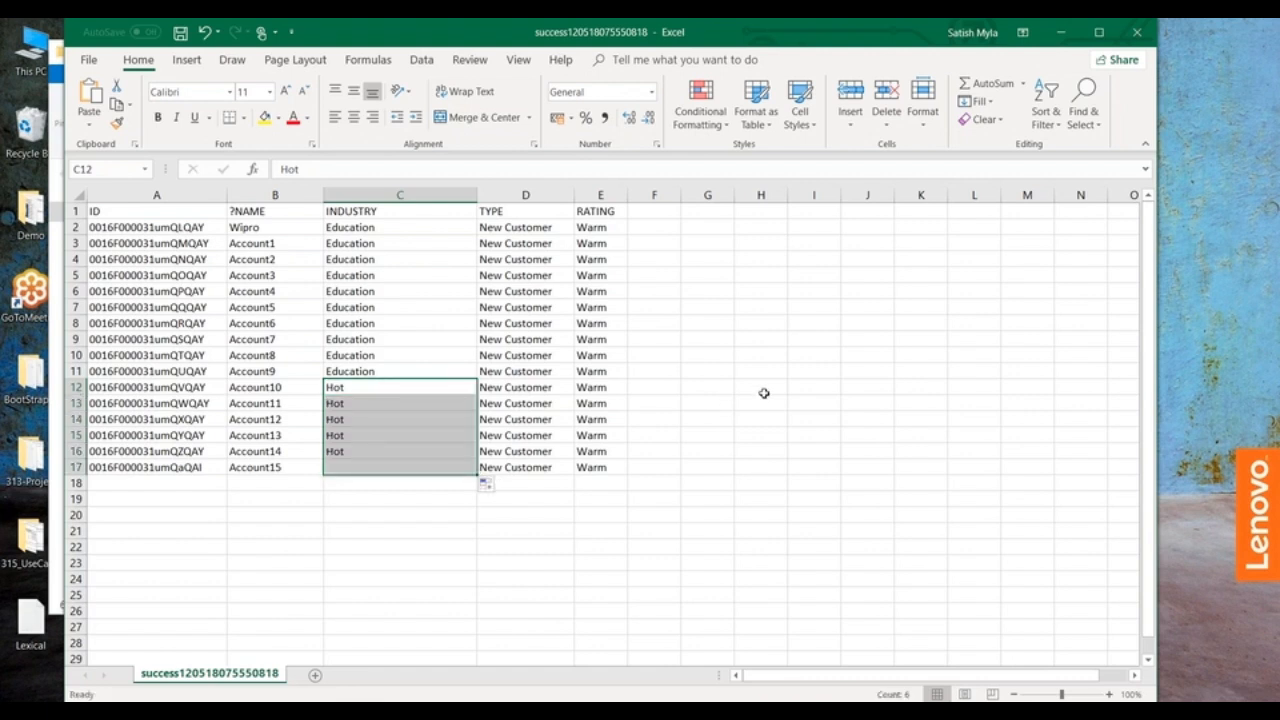
{"action": "left_click", "coordinate": [761, 390]}
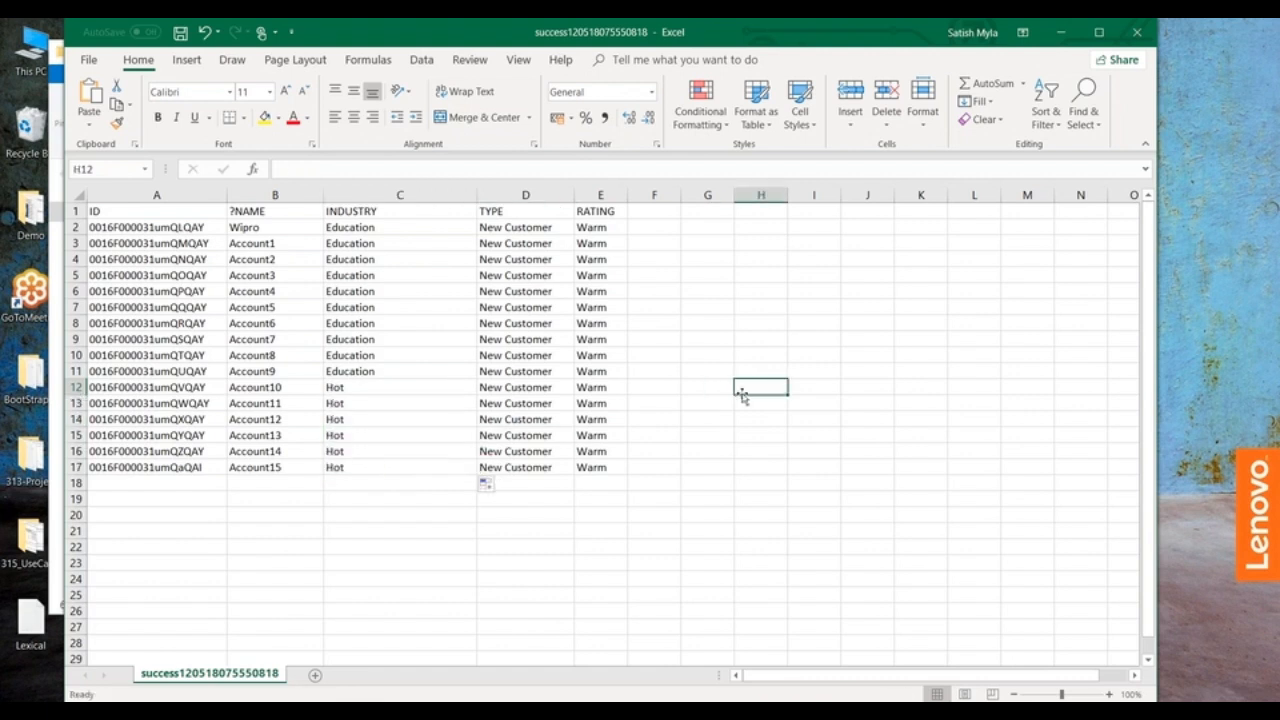
Step: Clear the INDUSTRY cells for Account10 to Account15 (C12:C17) and fill them with Banking
{"action": "left_click_drag", "start_coordinate": [340, 386], "coordinate": [385, 465]}
{"action": "key", "text": "Delete"}
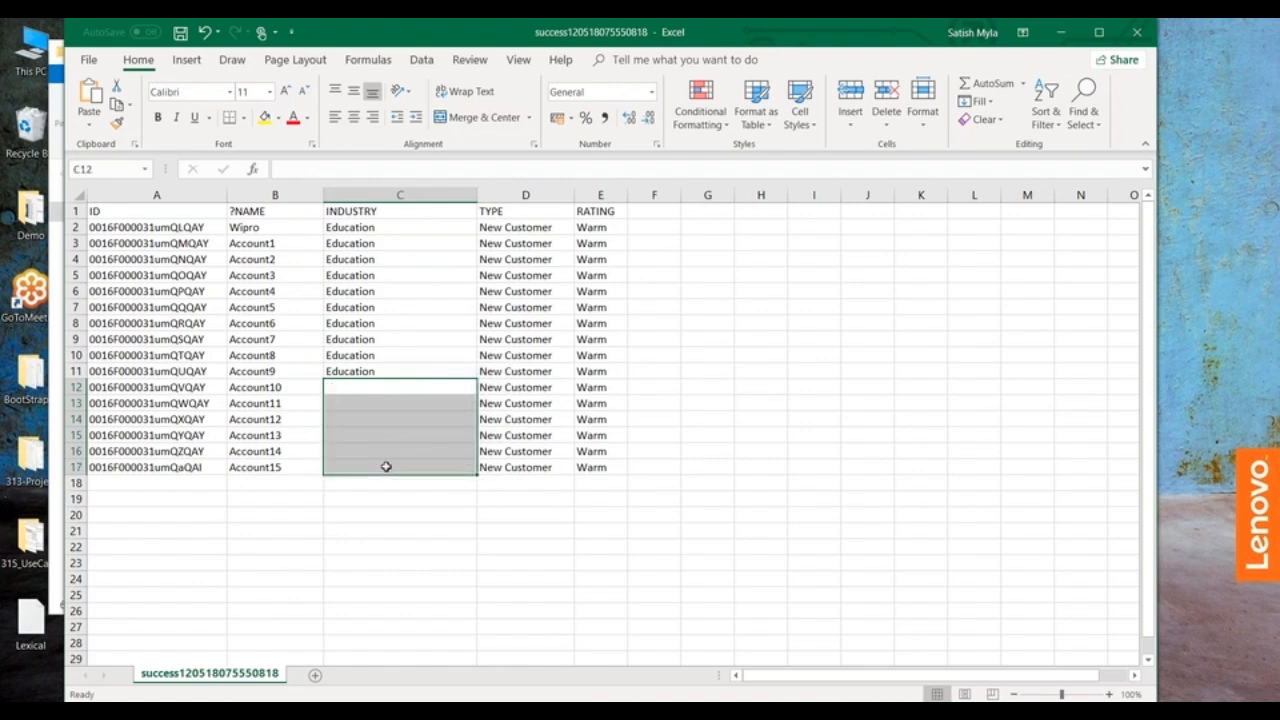
{"action": "left_click", "coordinate": [343, 392]}
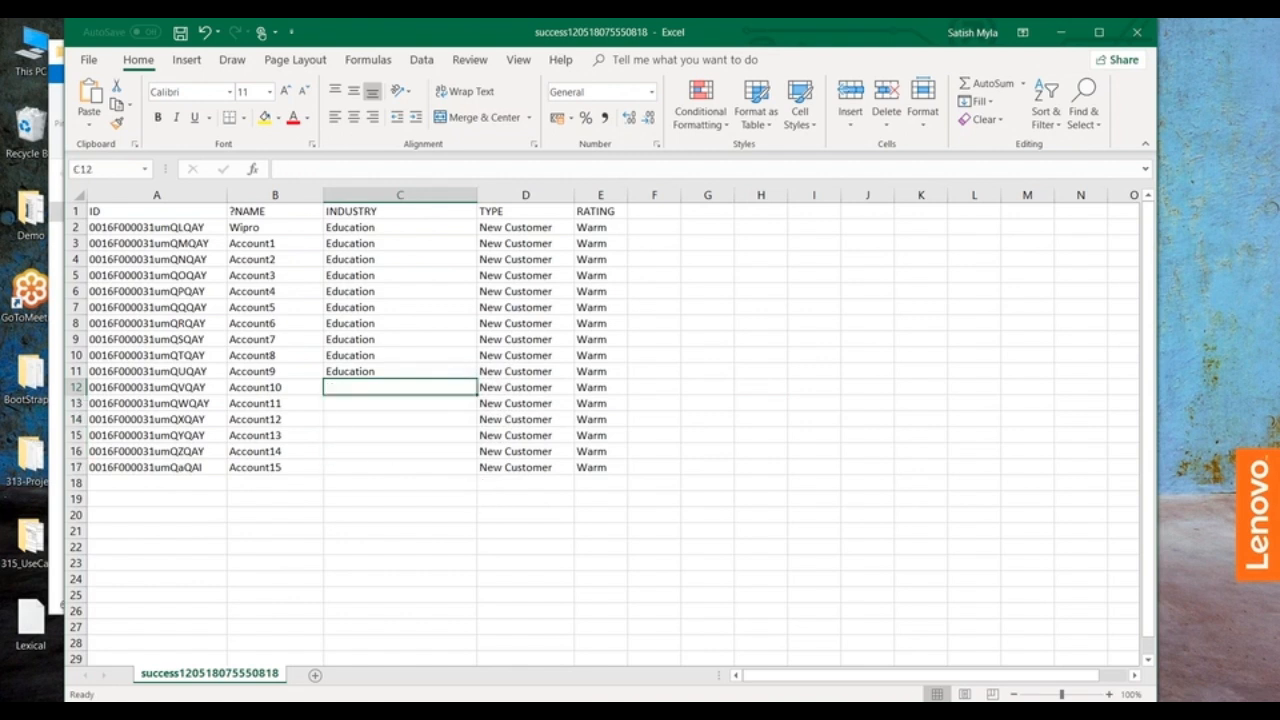
{"action": "type", "text": "Banking"}
{"action": "key", "text": "BackSpace"}
{"action": "key", "text": "BackSpace"}
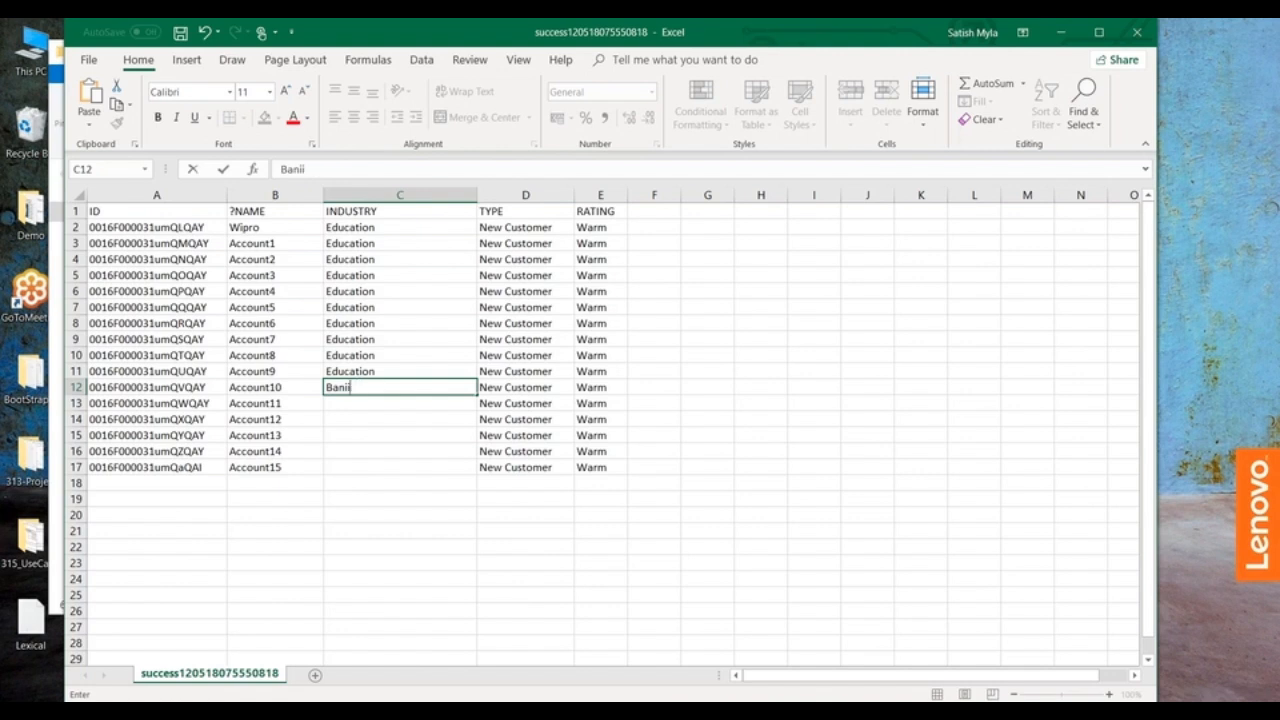
{"action": "type", "text": "ing"}
{"action": "left_click_drag", "start_coordinate": [476, 395], "coordinate": [476, 474]}
{"action": "left_click", "coordinate": [753, 397]}
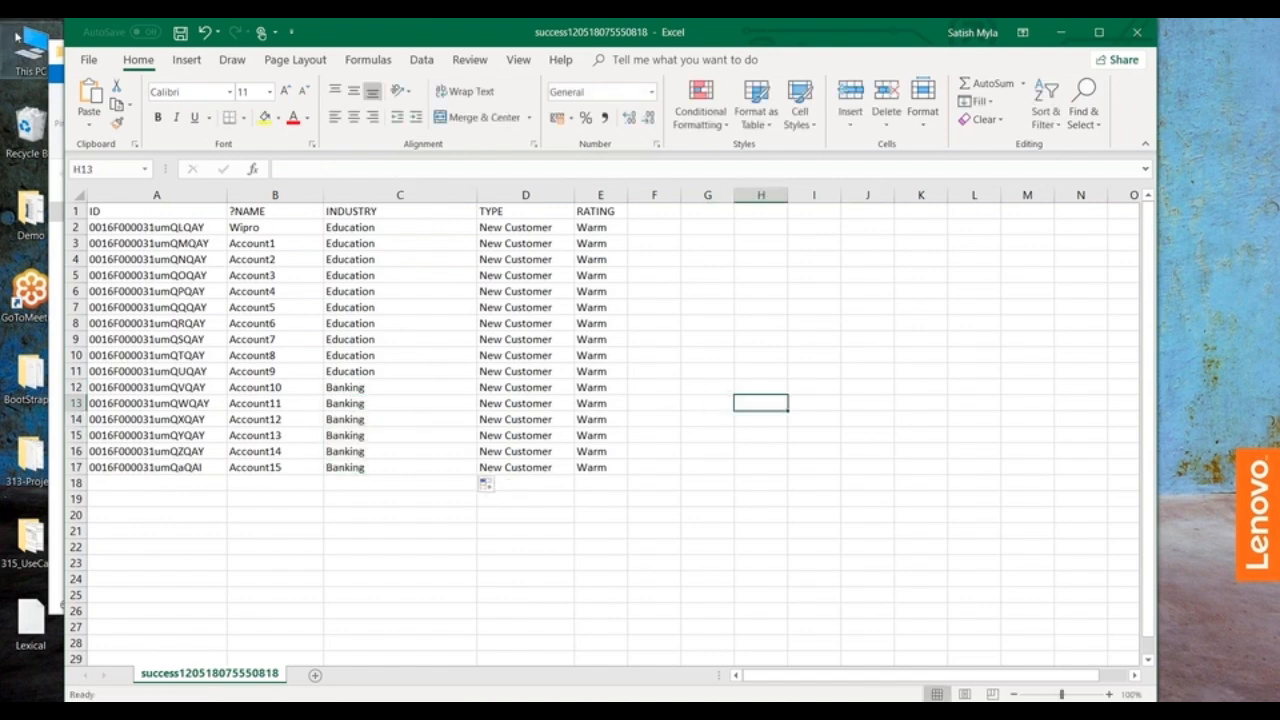
Step: Save and close the edited success CSV file and switch back to Data Loader
{"action": "left_click", "coordinate": [180, 32]}
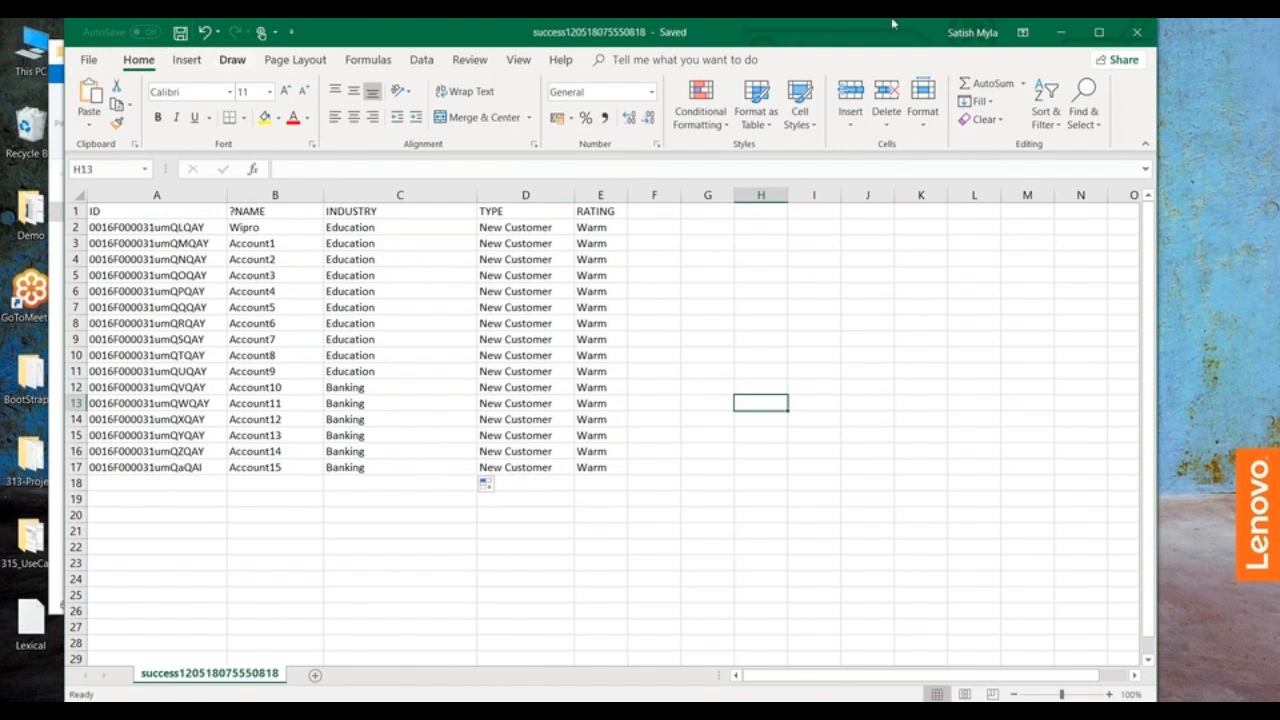
{"action": "left_click", "coordinate": [1137, 32]}
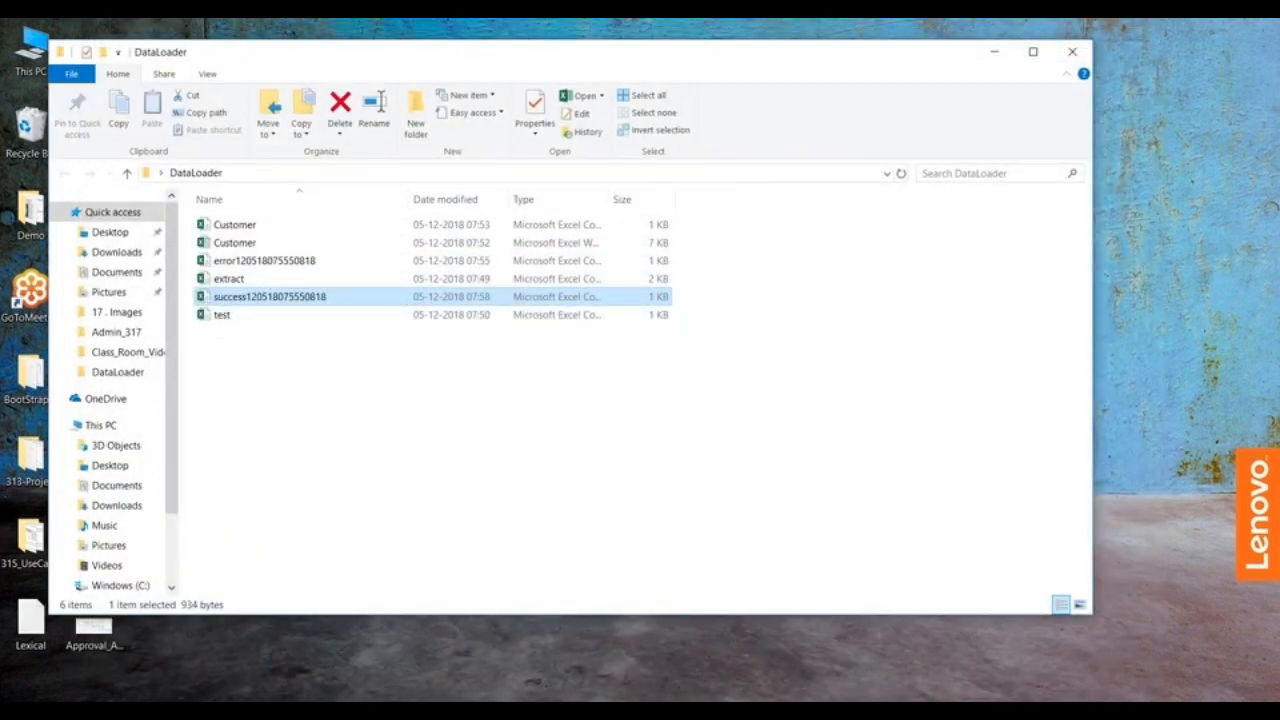
{"action": "key", "text": "alt+Tab"}
{"action": "left_click_drag", "start_coordinate": [777, 349], "coordinate": [520, 157]}
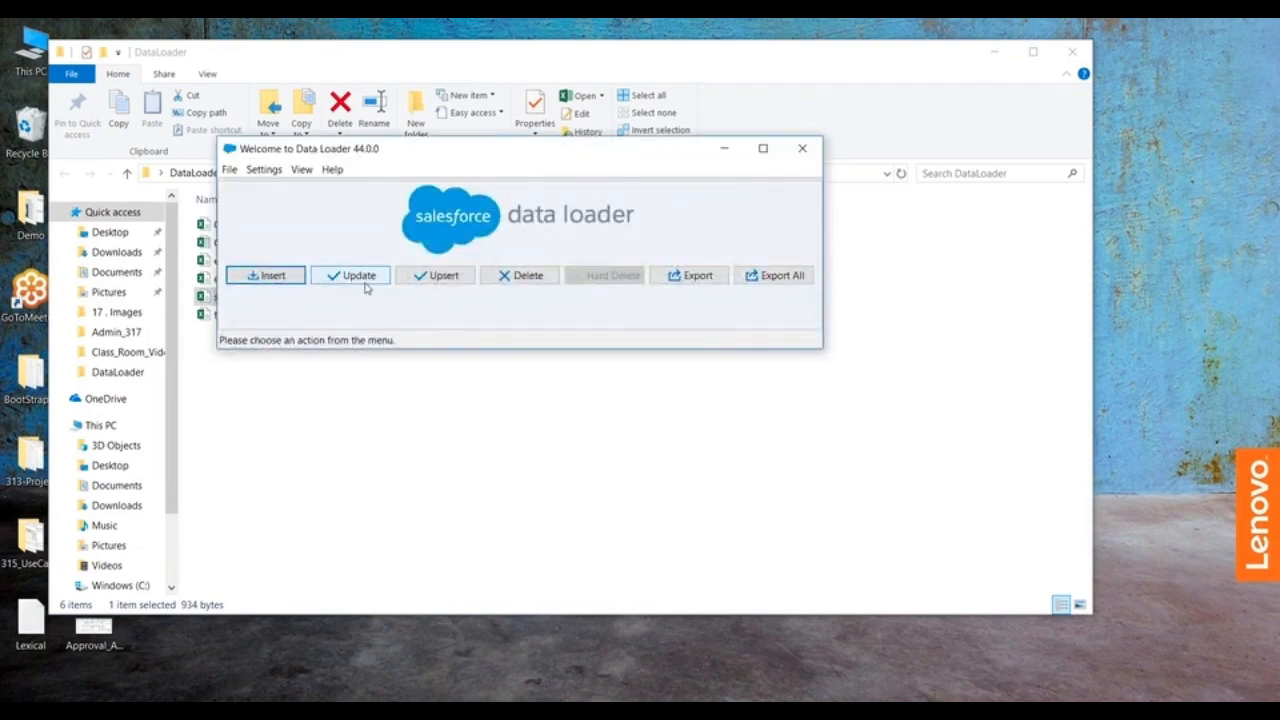
{"action": "left_click", "coordinate": [348, 284]}
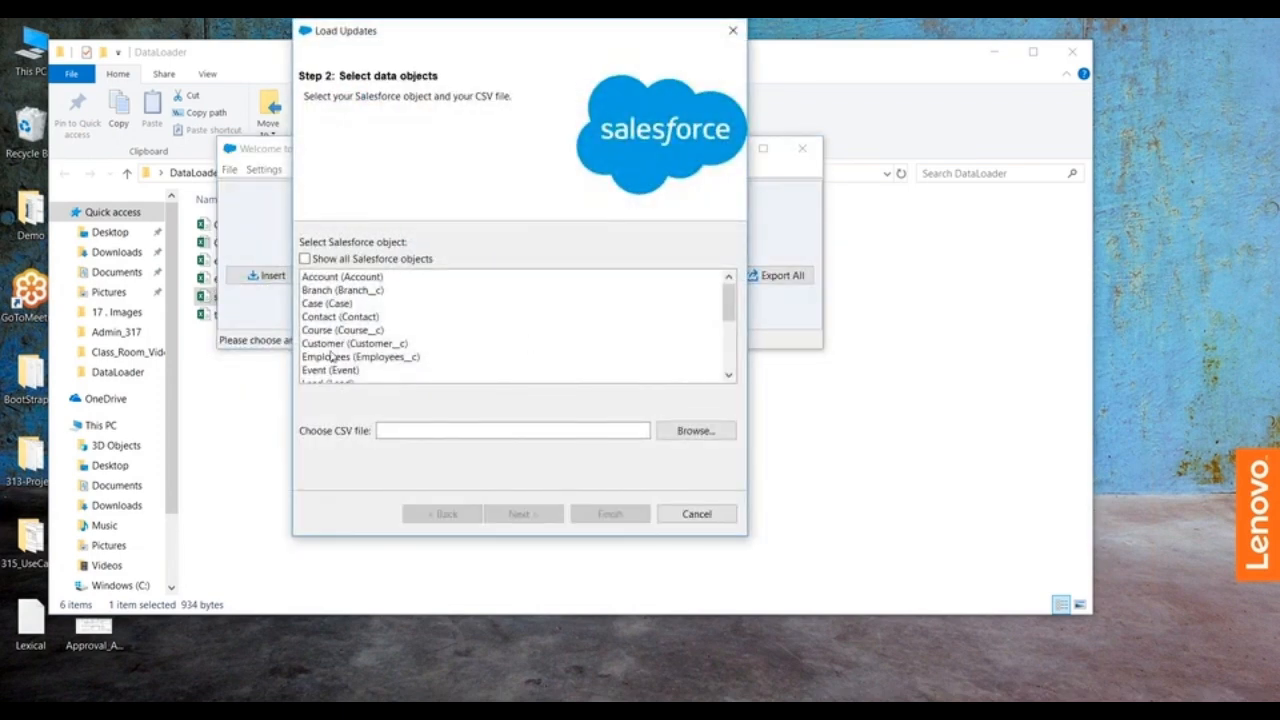
{"action": "left_click", "coordinate": [319, 281]}
{"action": "left_click", "coordinate": [701, 433]}
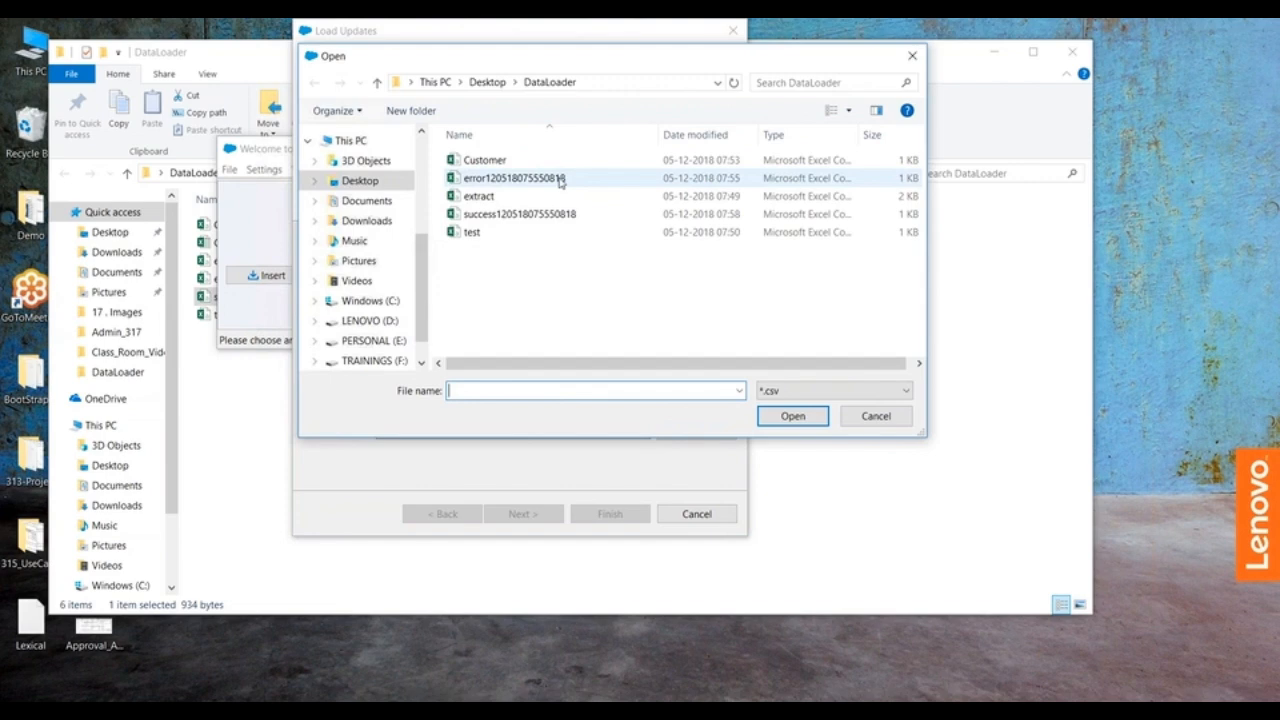
{"action": "left_click", "coordinate": [474, 215]}
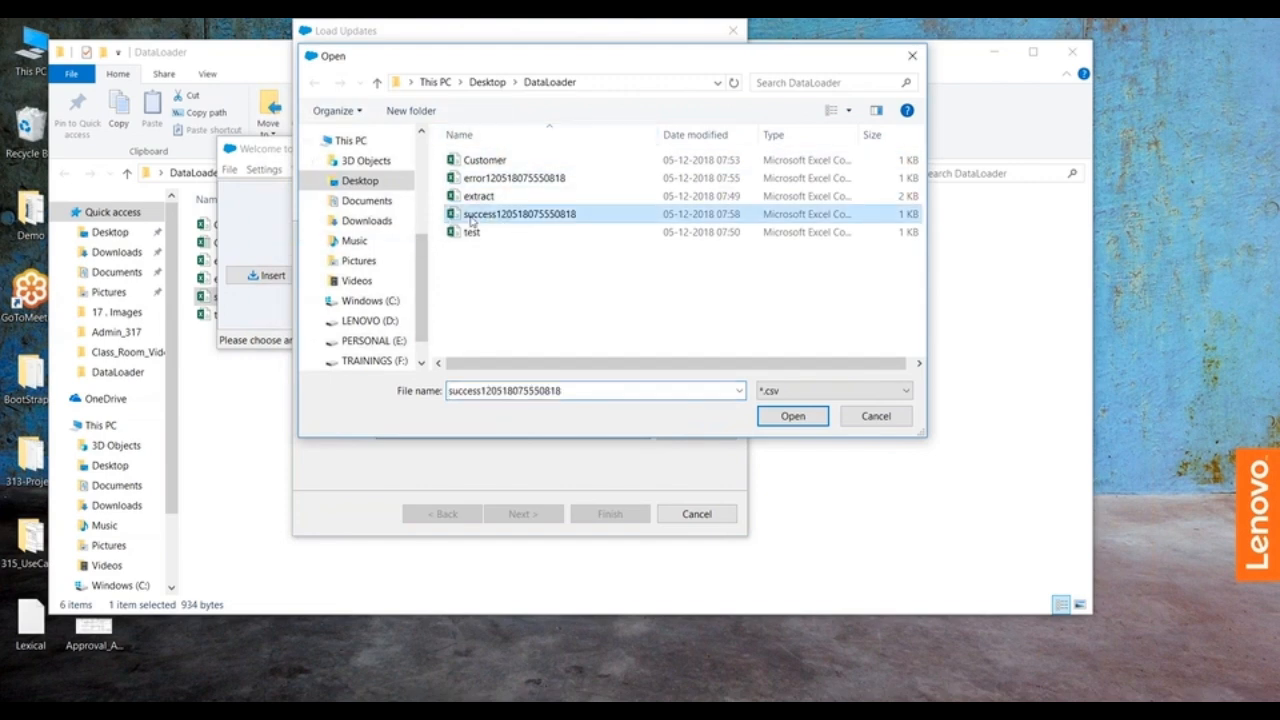
{"action": "left_click", "coordinate": [792, 416]}
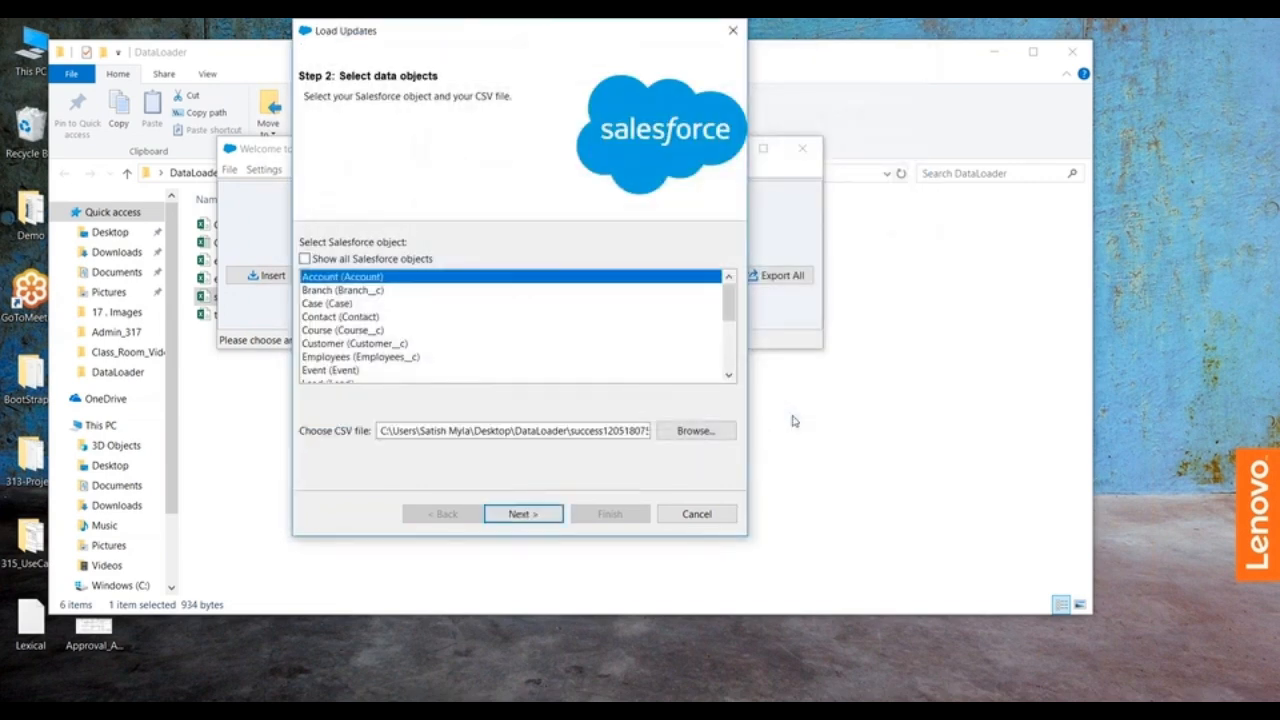
Step: Proceed to the mapping stage of the update and auto-match the Salesforce fields to the file columns
{"action": "left_click", "coordinate": [525, 514]}
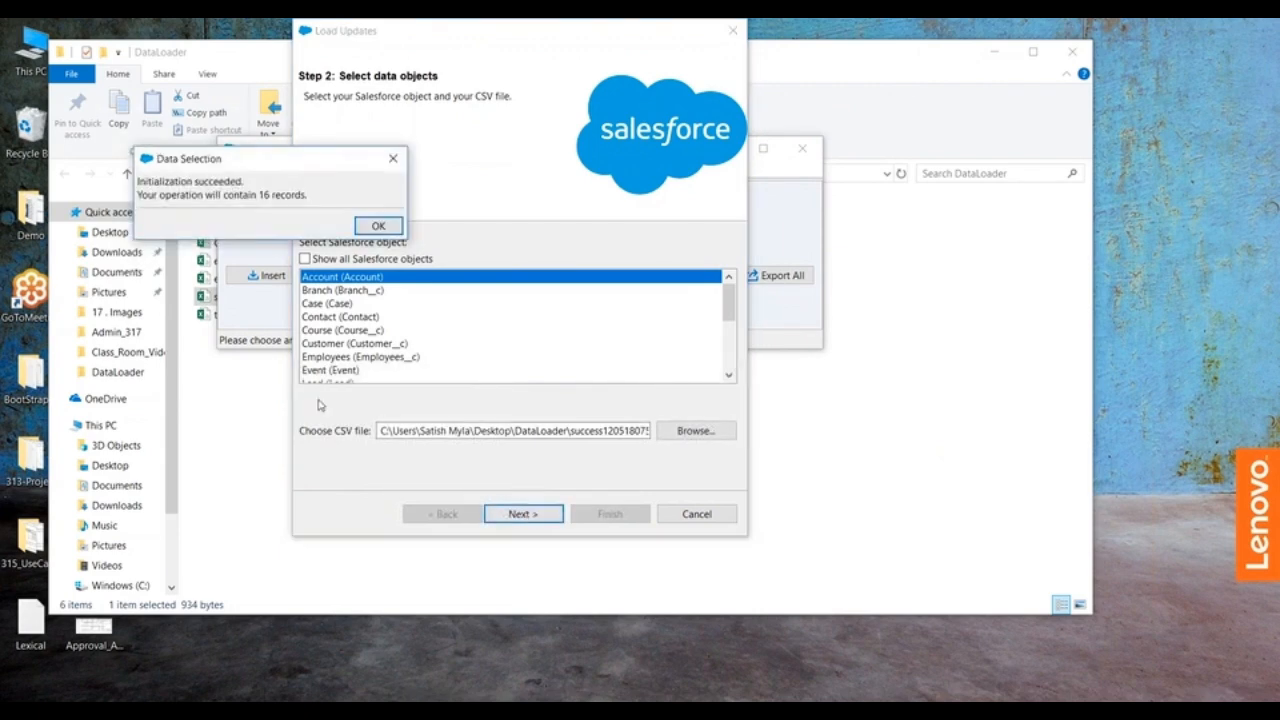
{"action": "left_click", "coordinate": [375, 226]}
{"action": "left_click", "coordinate": [469, 245]}
{"action": "left_click", "coordinate": [275, 227]}
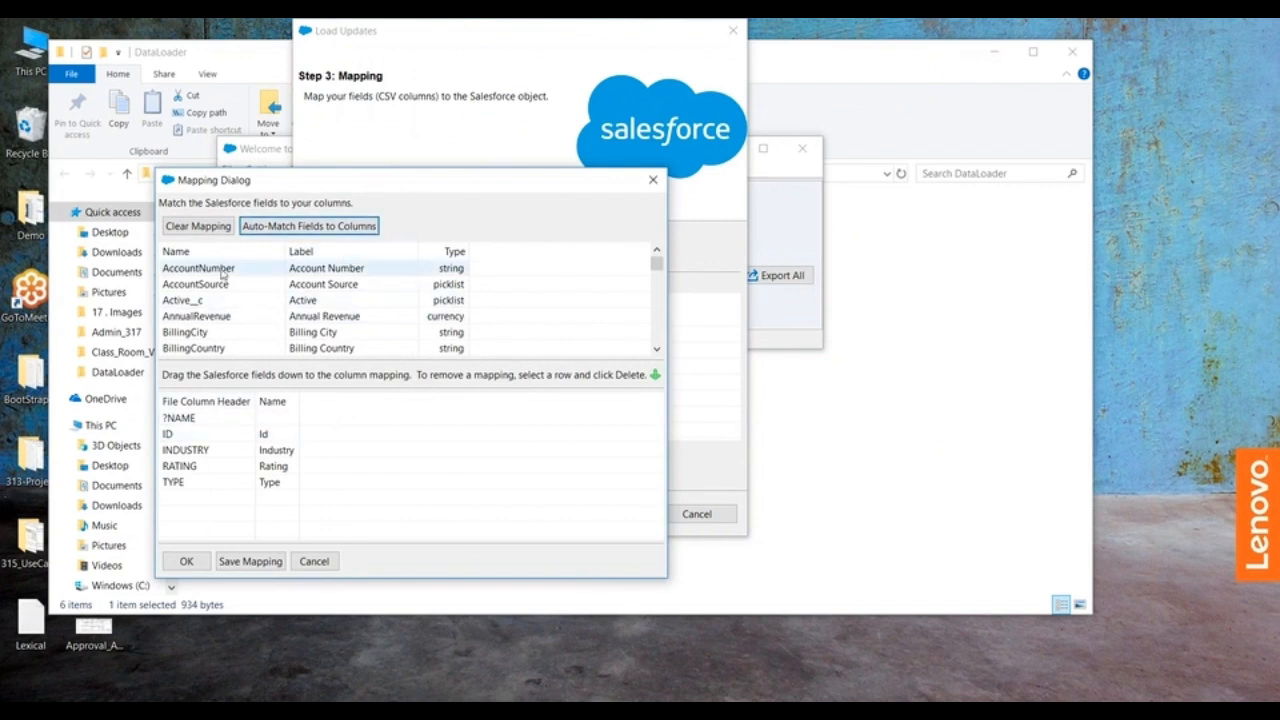
Step: Map the Name (Account Name) field to the ?NAME column and accept the mapping
{"action": "left_click_drag", "start_coordinate": [654, 266], "coordinate": [655, 297]}
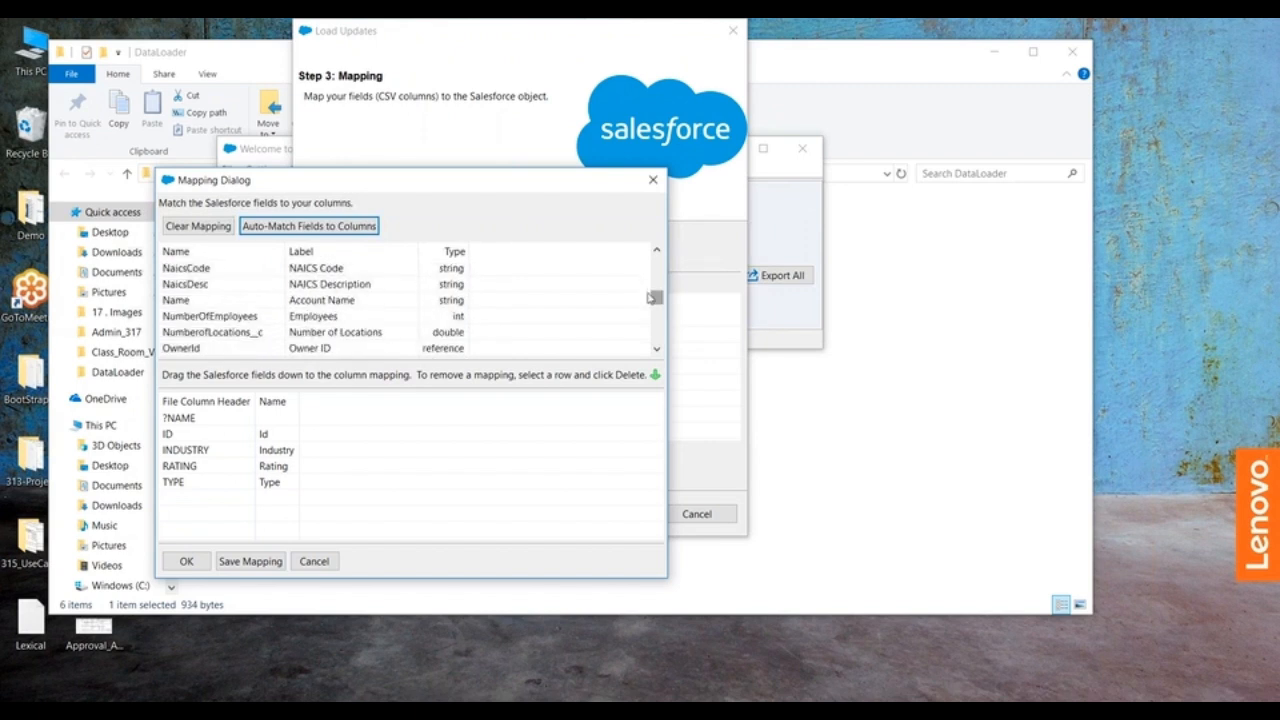
{"action": "left_click_drag", "start_coordinate": [325, 300], "coordinate": [283, 424]}
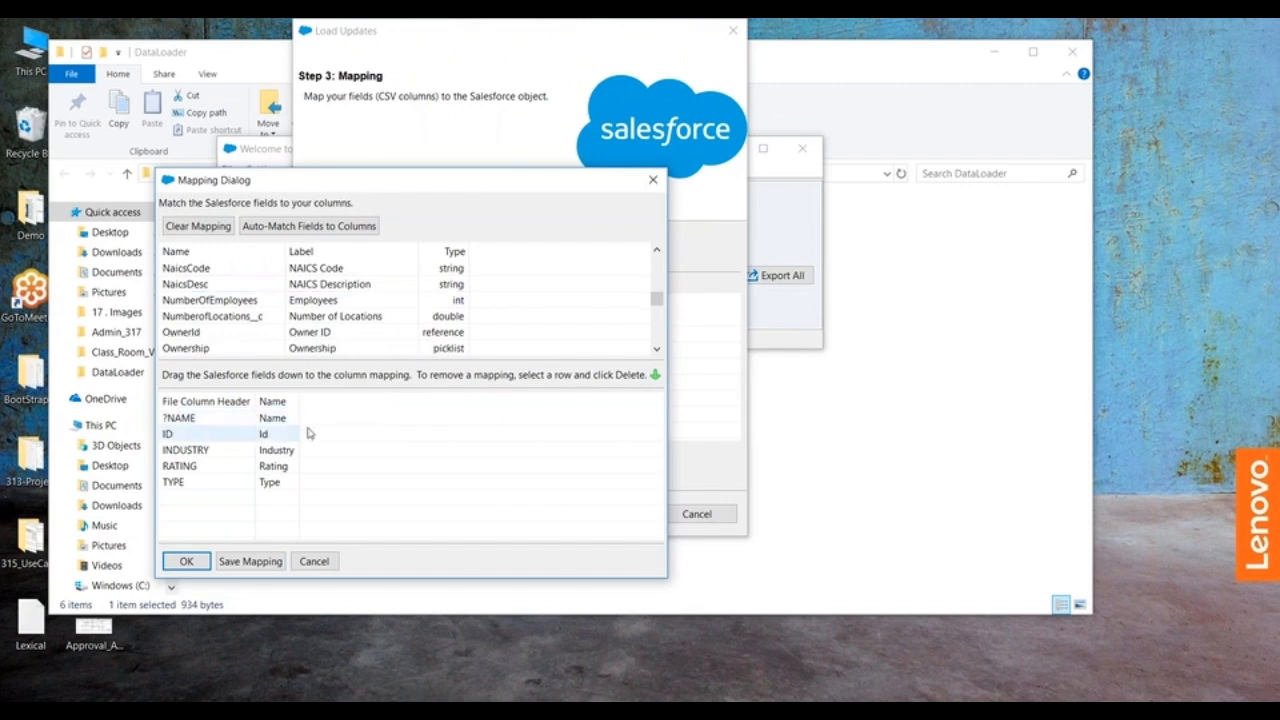
{"action": "left_click", "coordinate": [184, 561]}
Step: Finish the update setup with the existing results directory and confirm updating the existing Account records
{"action": "left_click", "coordinate": [530, 512]}
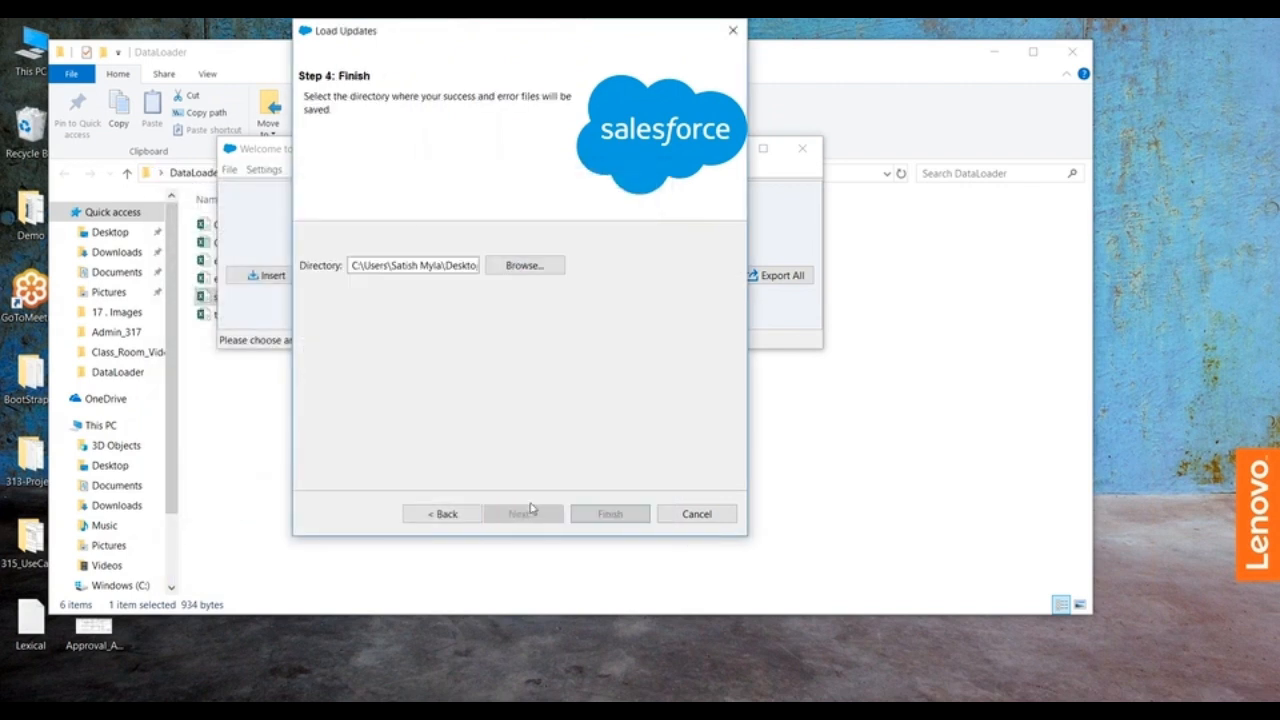
{"action": "left_click", "coordinate": [613, 516]}
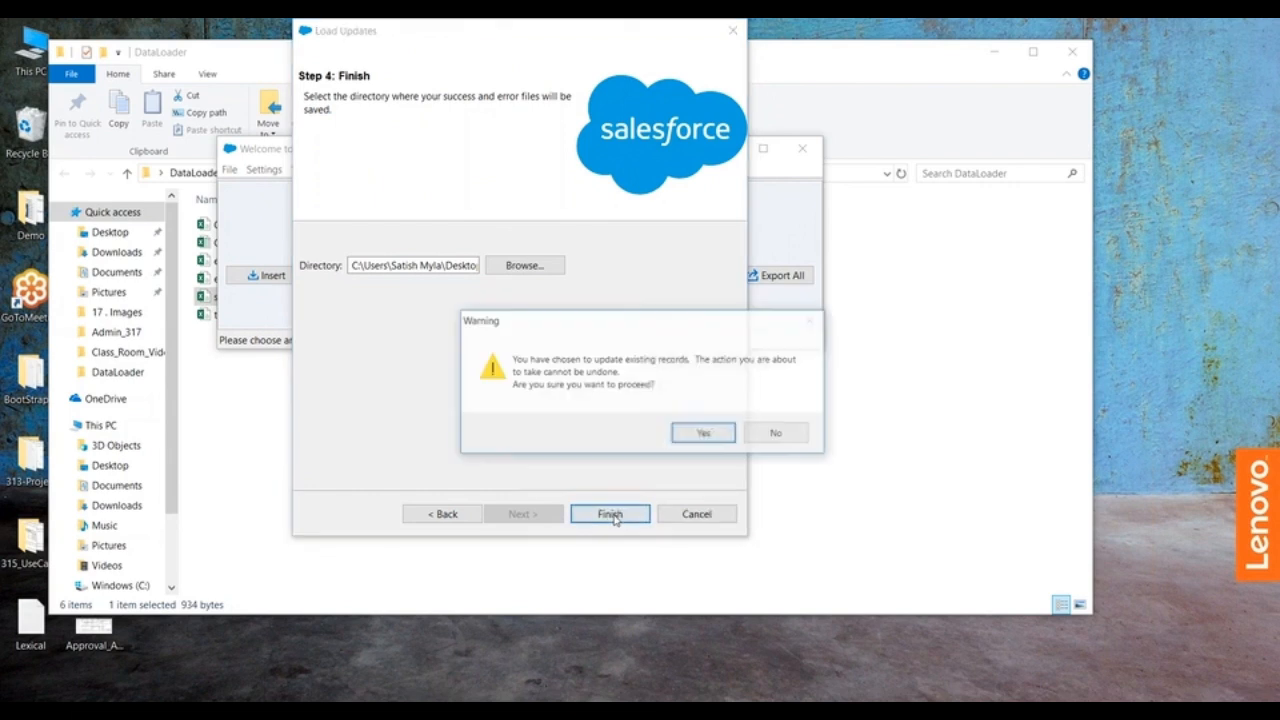
{"action": "left_click", "coordinate": [673, 434]}
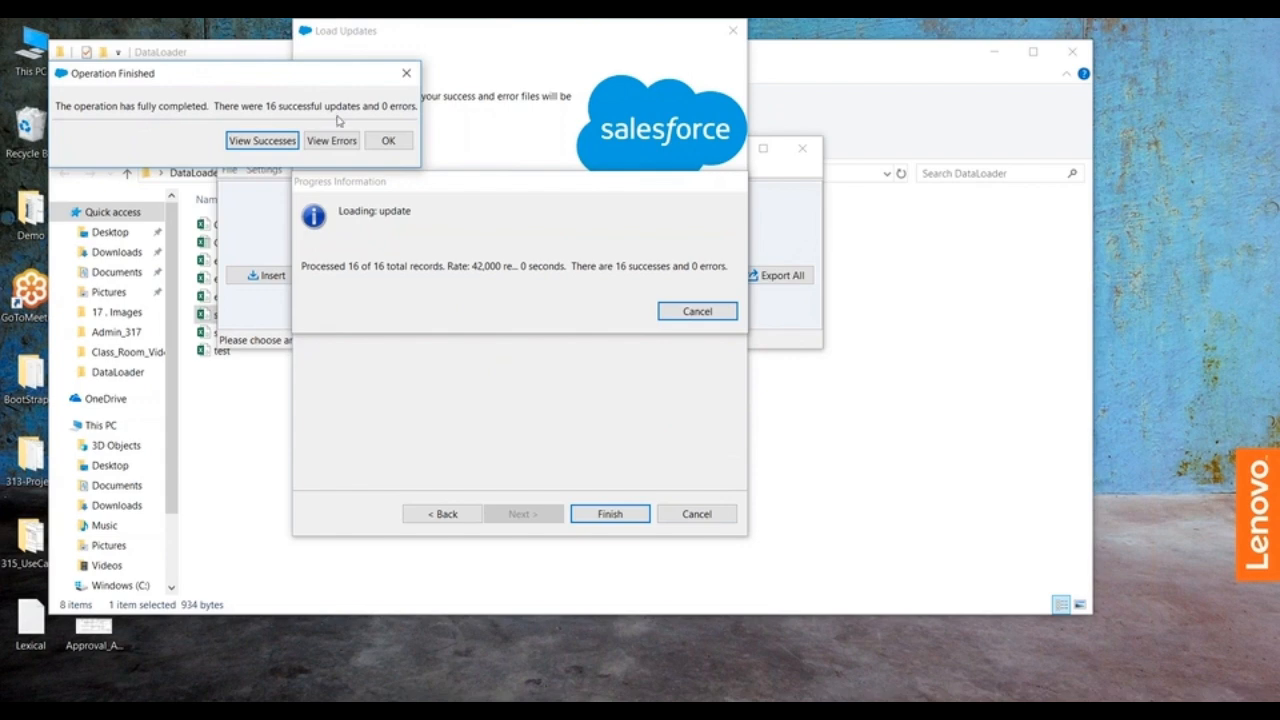
Step: Review the successfully updated records in the CSV viewer, and close the viewer and the operation summary
{"action": "left_click", "coordinate": [262, 140]}
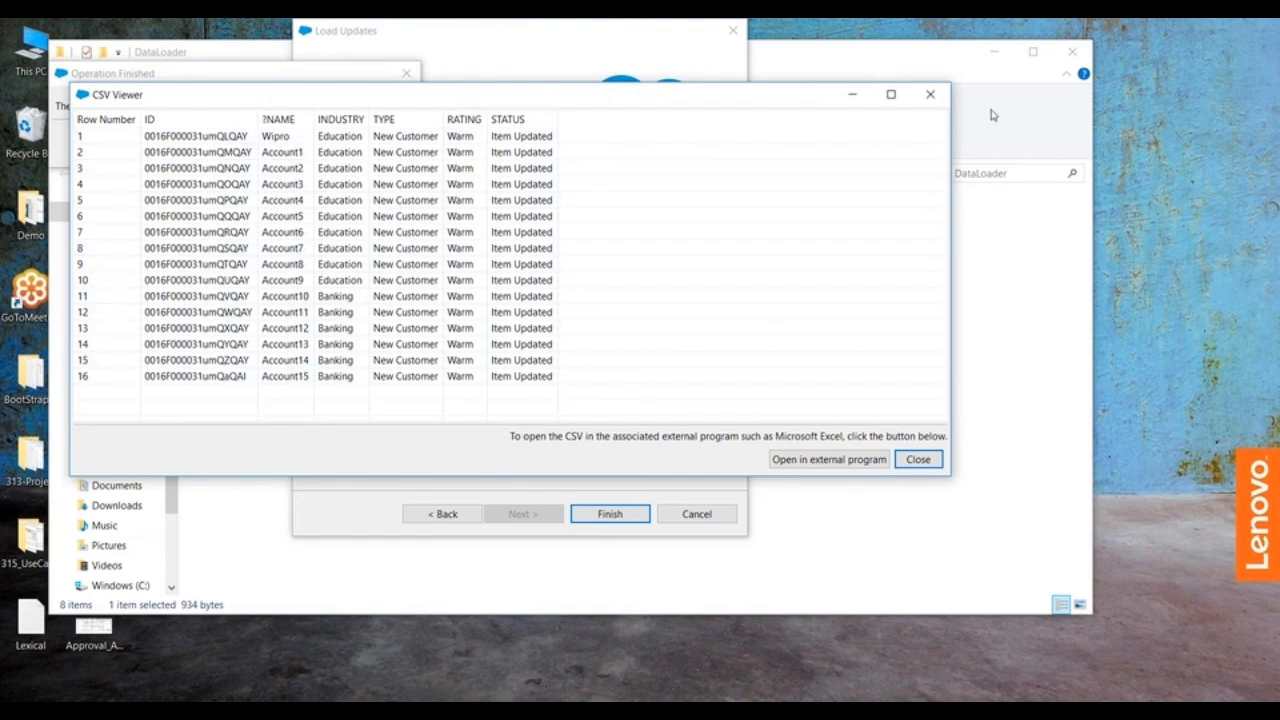
{"action": "left_click", "coordinate": [930, 94]}
{"action": "left_click", "coordinate": [388, 140]}
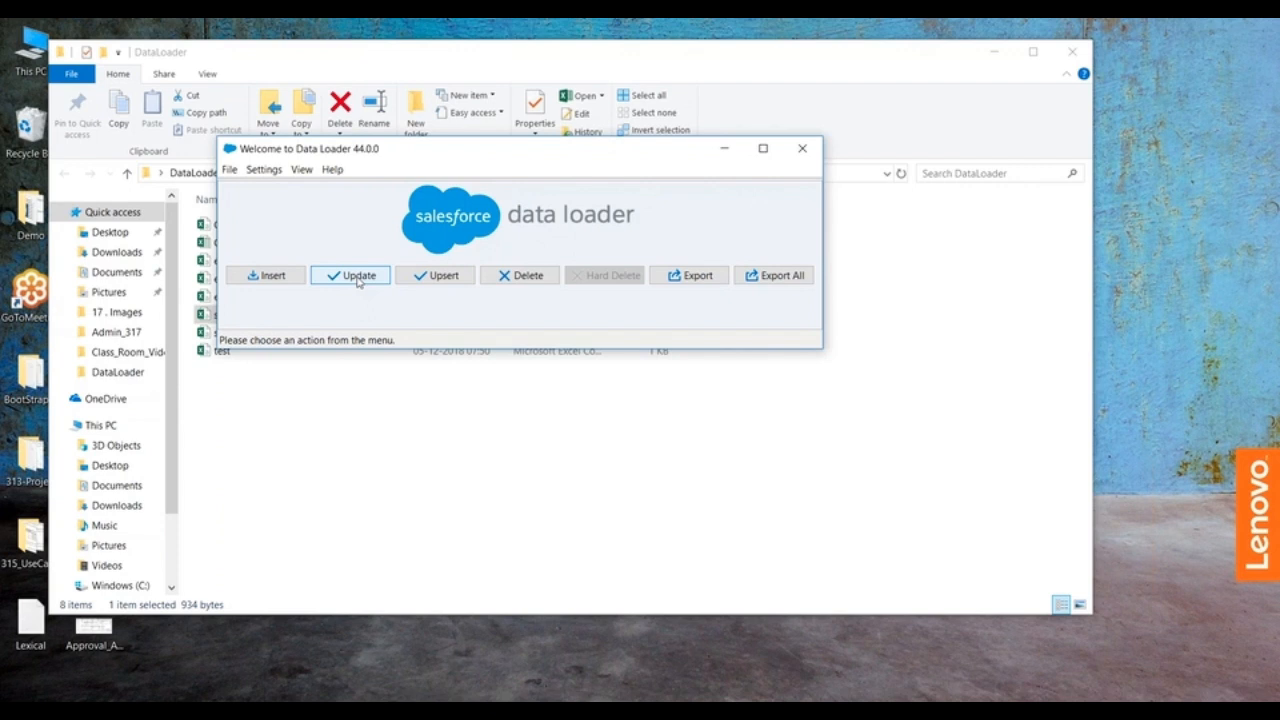
{"action": "left_click", "coordinate": [518, 277]}
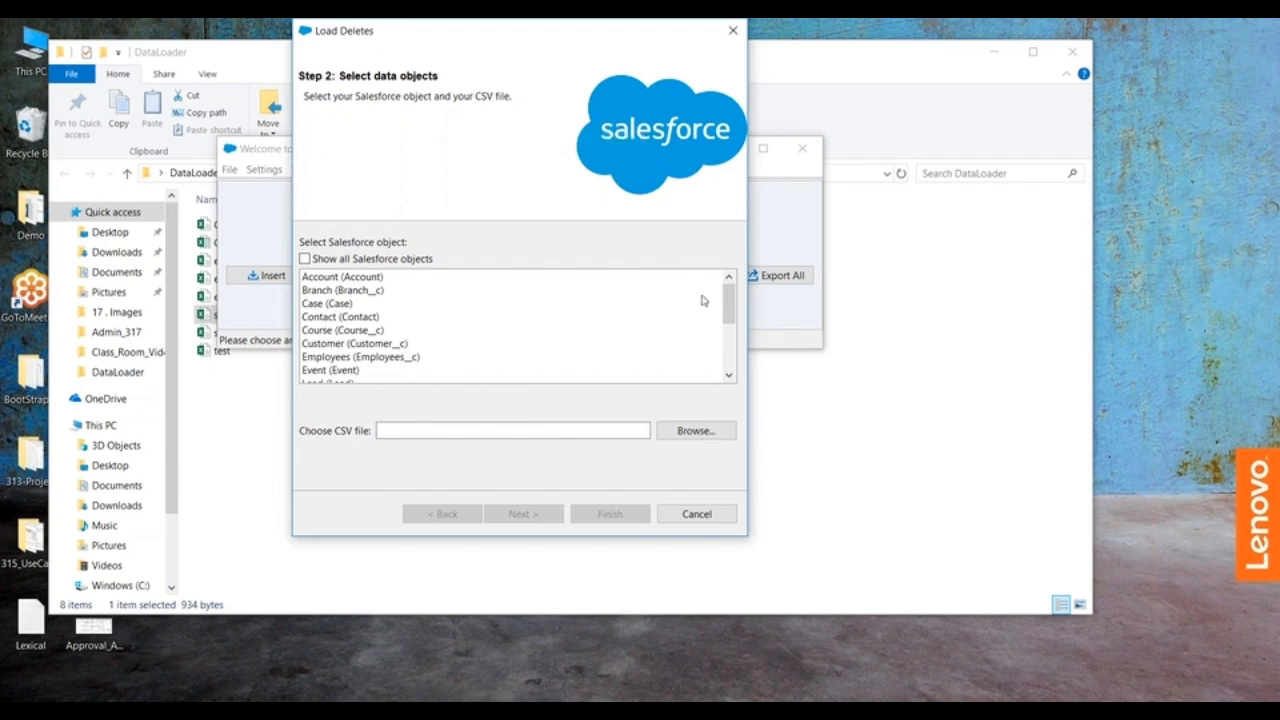
{"action": "left_click", "coordinate": [340, 280]}
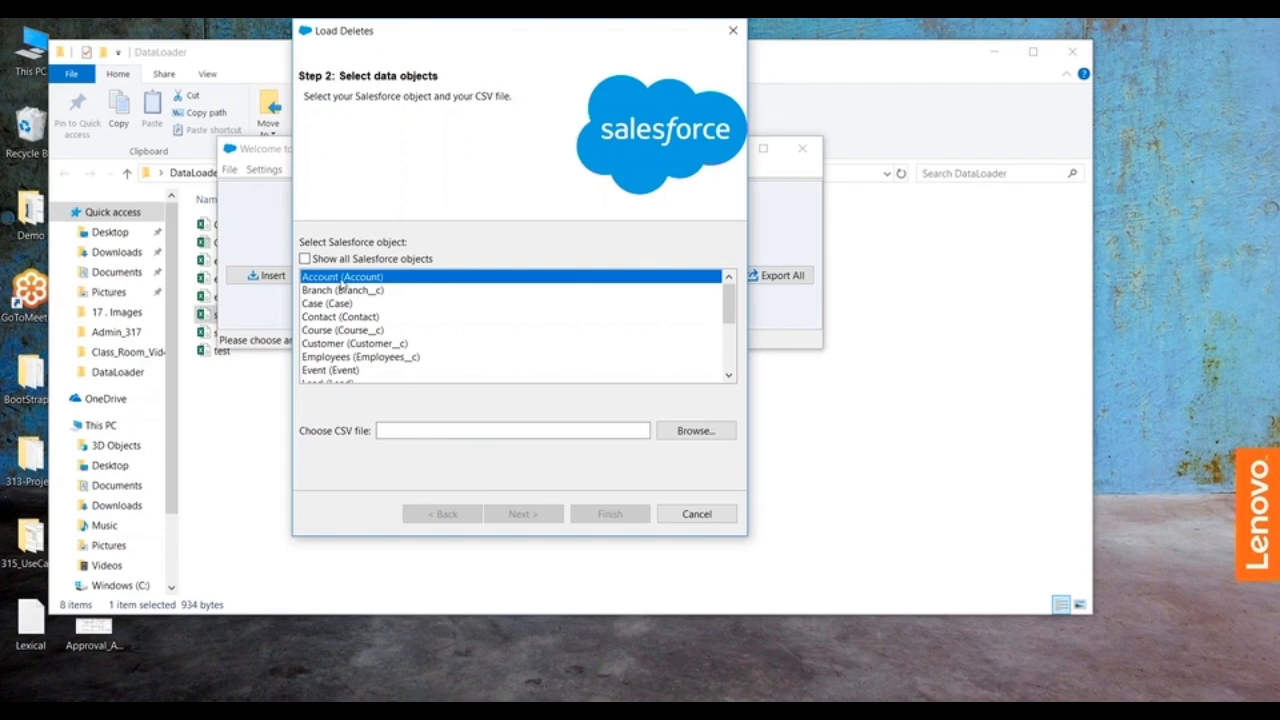
{"action": "left_click", "coordinate": [694, 431]}
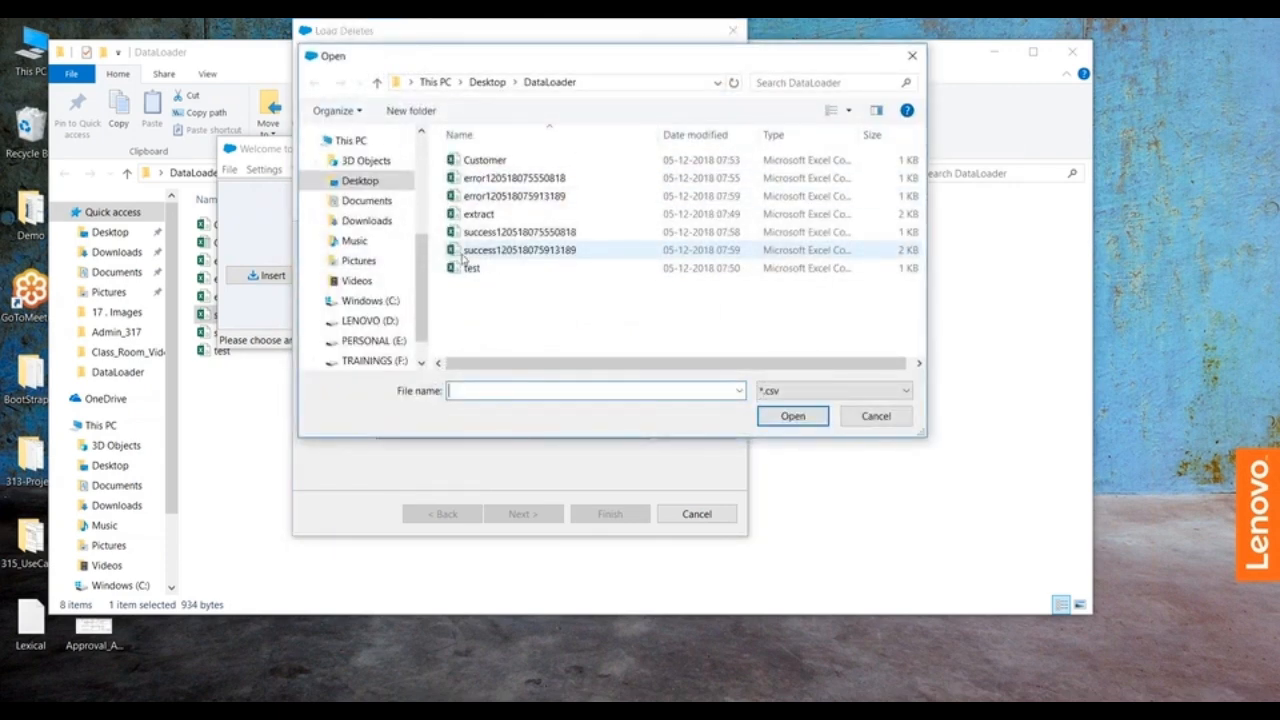
{"action": "left_click", "coordinate": [486, 250]}
{"action": "left_click", "coordinate": [793, 416]}
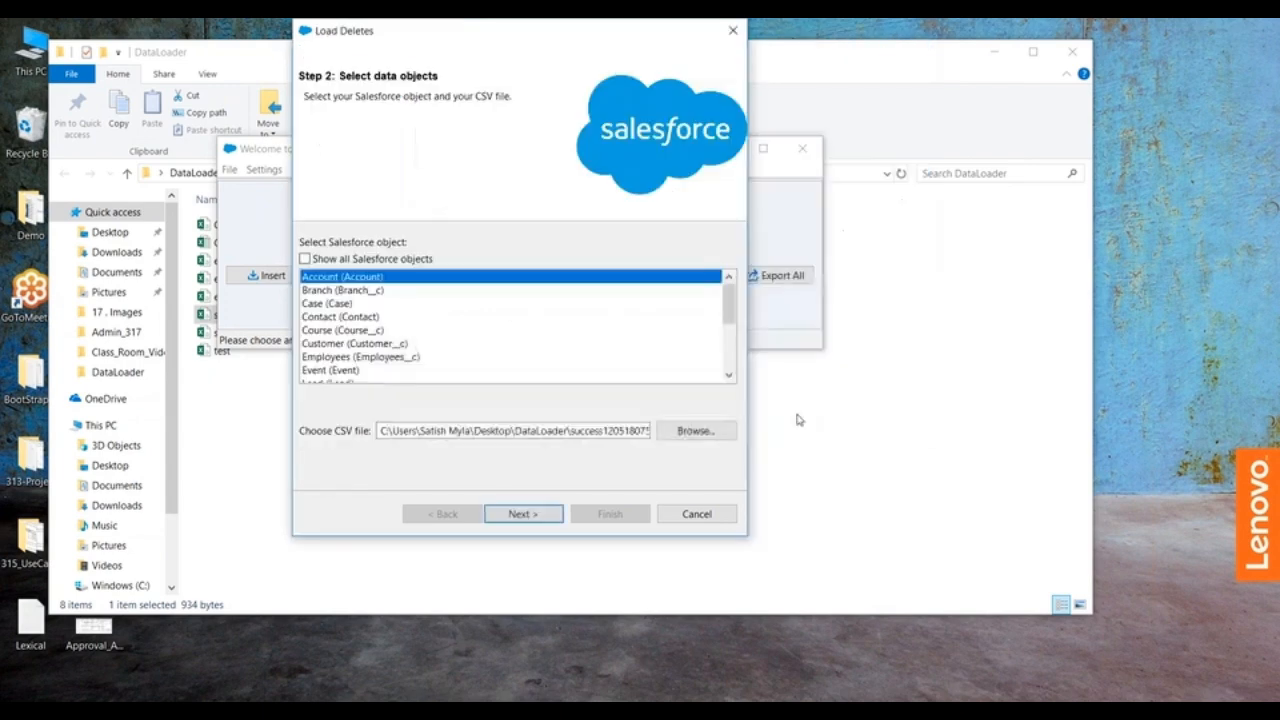
Step: Proceed to the mapping stage of the delete, auto-match the Id field to the ID column, and accept the mapping
{"action": "left_click", "coordinate": [521, 515]}
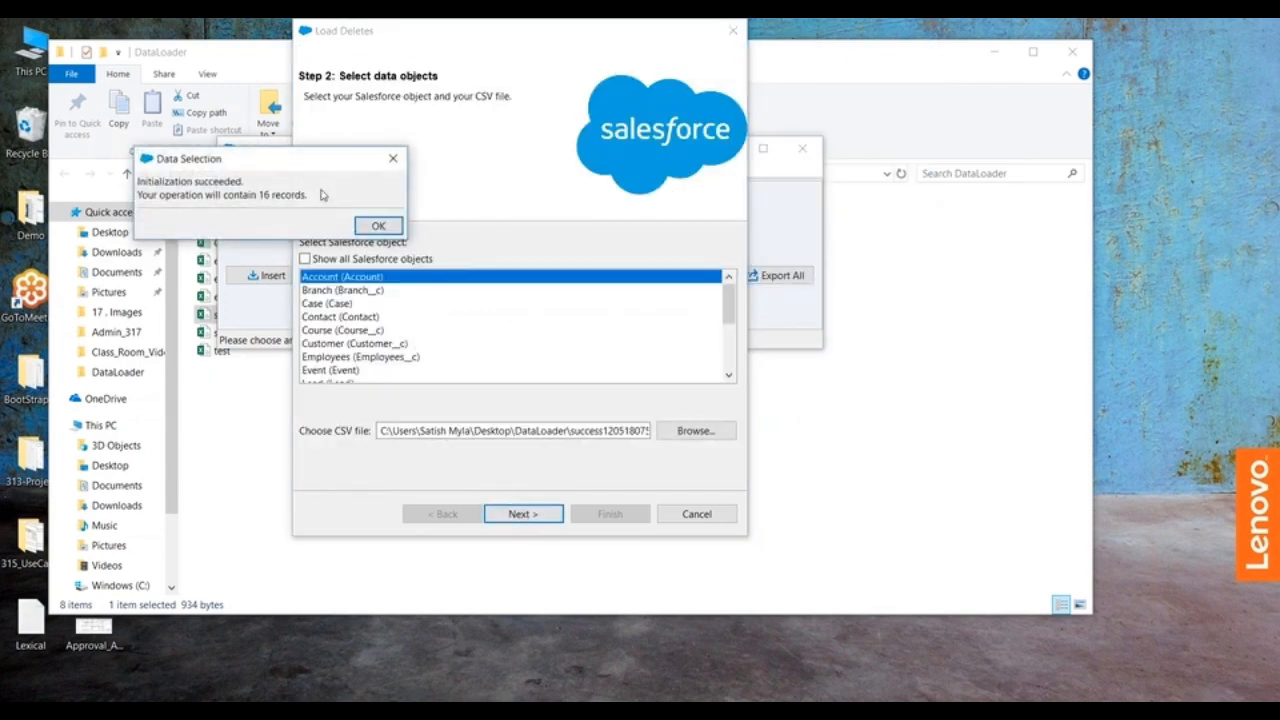
{"action": "left_click", "coordinate": [379, 226]}
{"action": "left_click", "coordinate": [468, 245]}
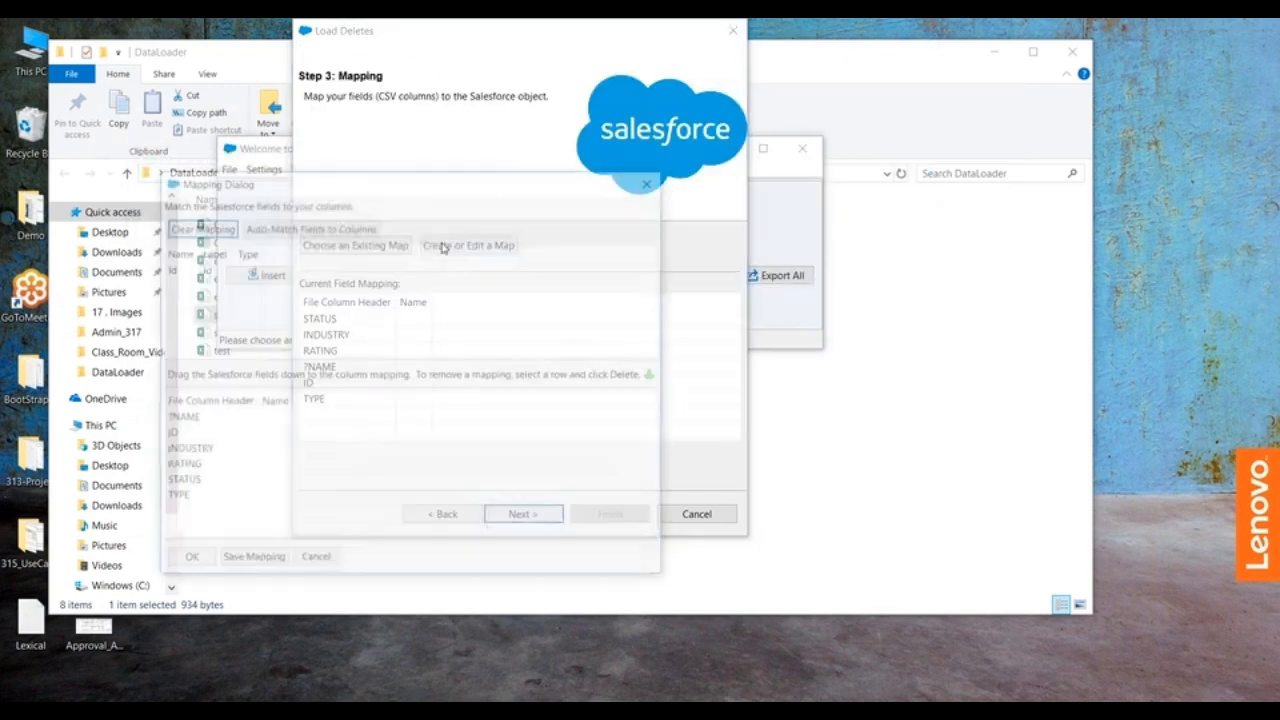
{"action": "left_click", "coordinate": [275, 226]}
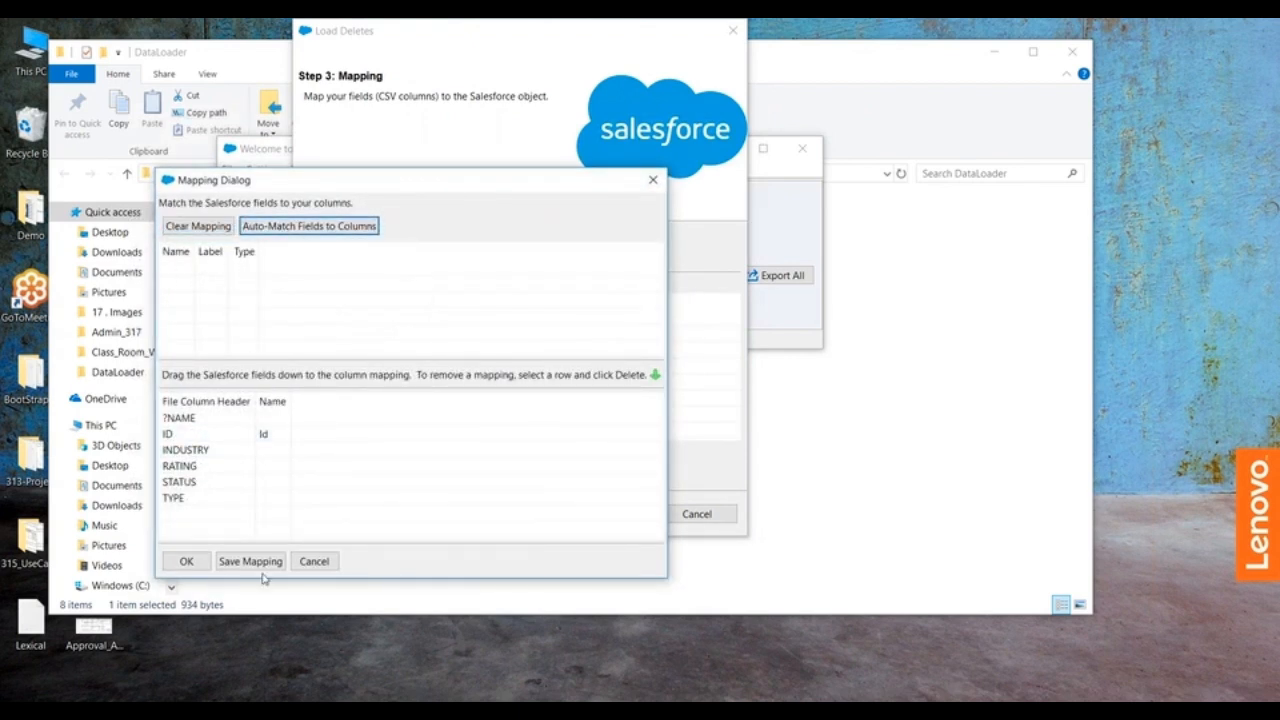
{"action": "left_click", "coordinate": [197, 566]}
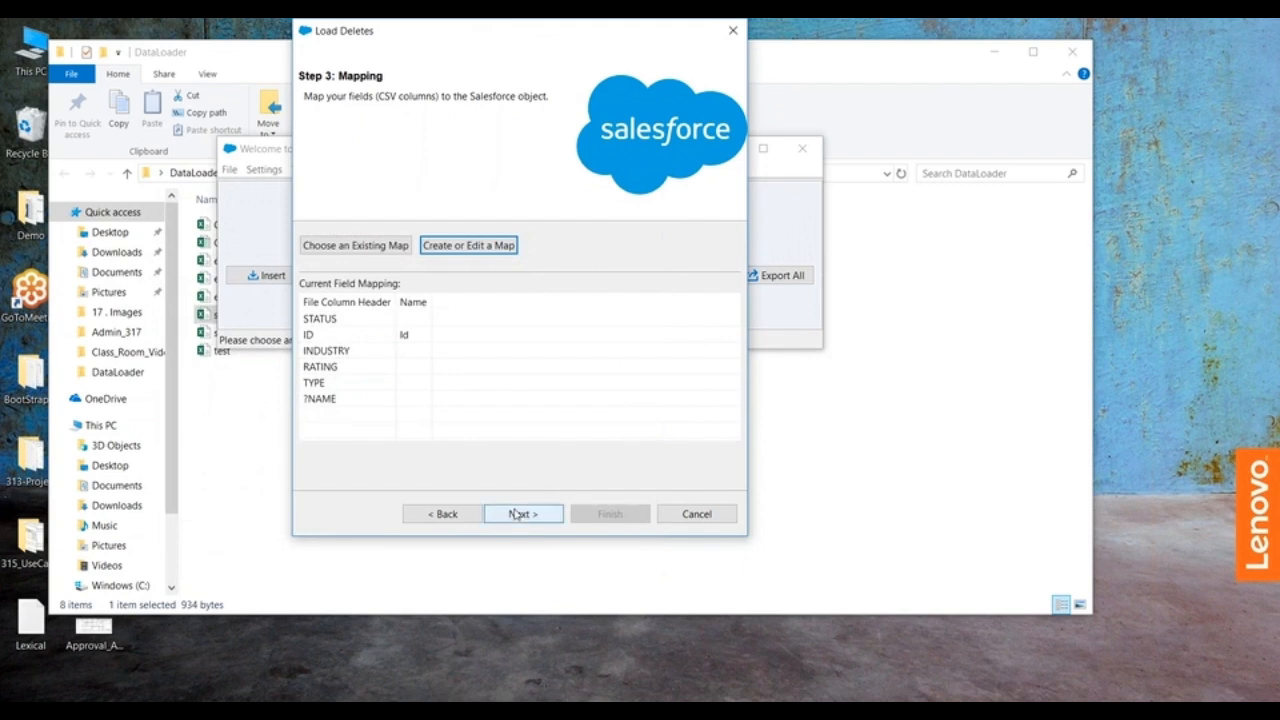
Step: Run the delete of the Account records, accept both warnings, and close the operation summary
{"action": "left_click", "coordinate": [515, 513]}
{"action": "left_click", "coordinate": [611, 516]}
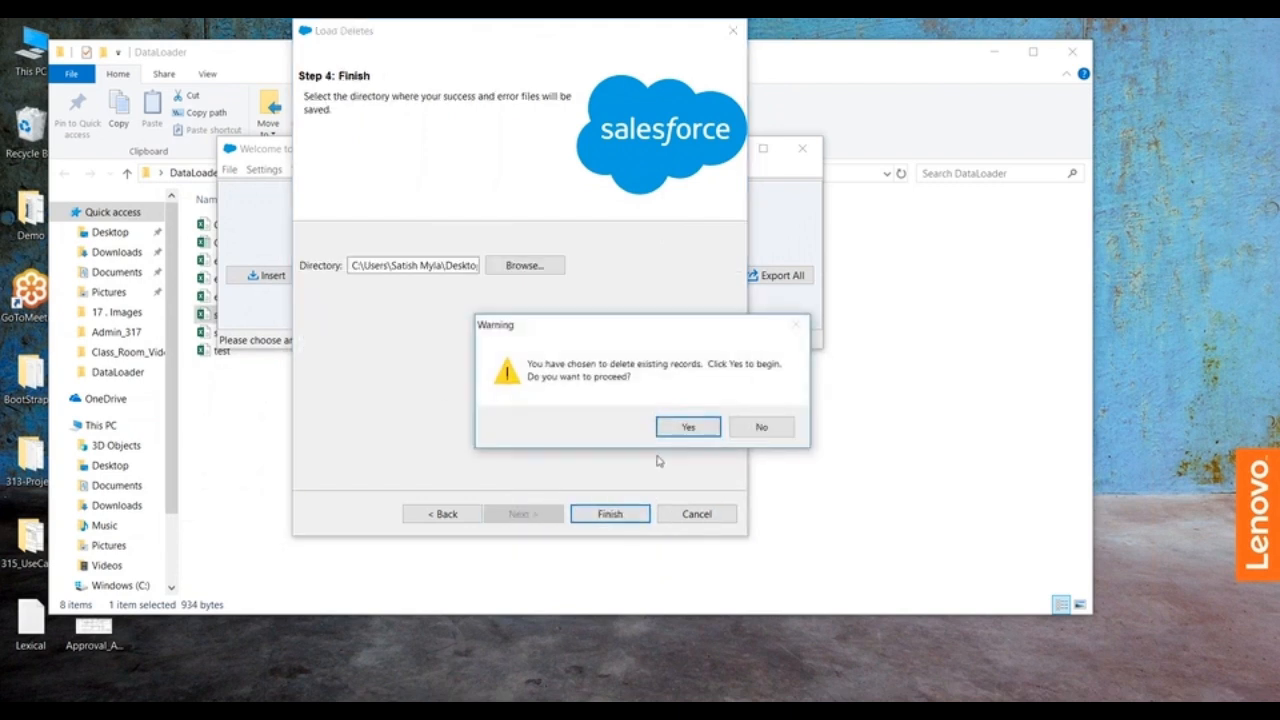
{"action": "left_click", "coordinate": [680, 425]}
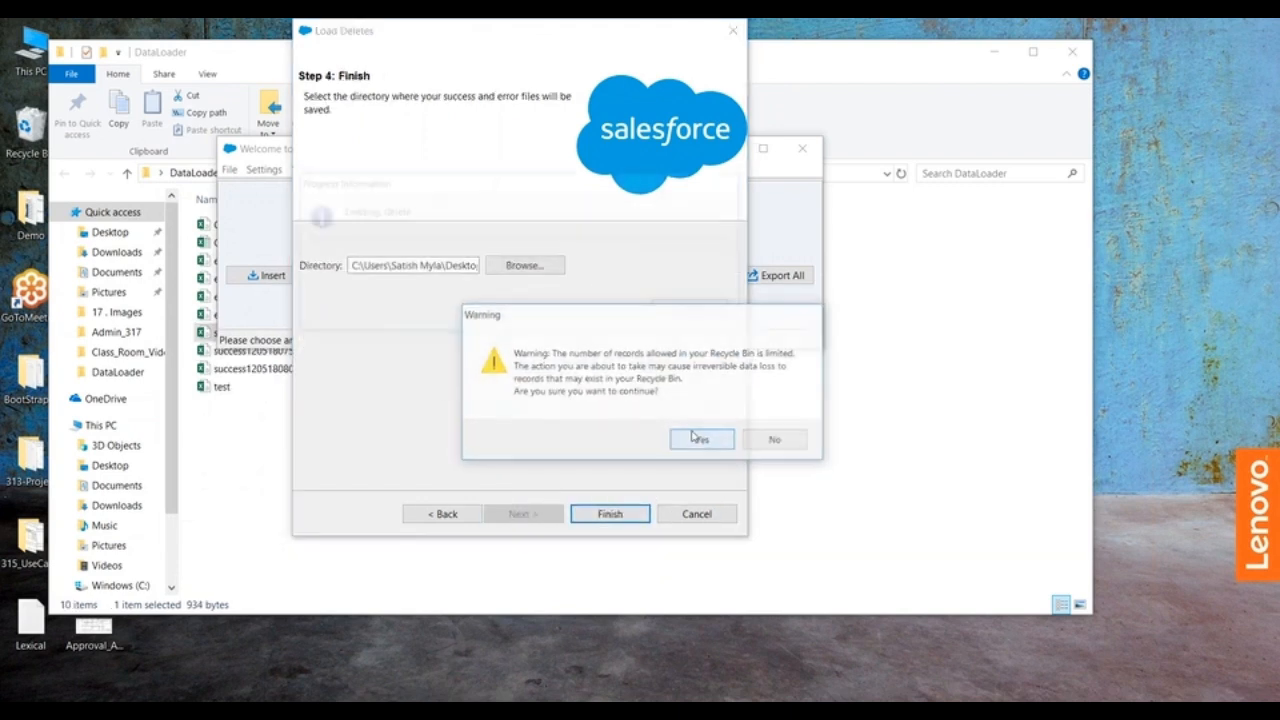
{"action": "left_click", "coordinate": [684, 436]}
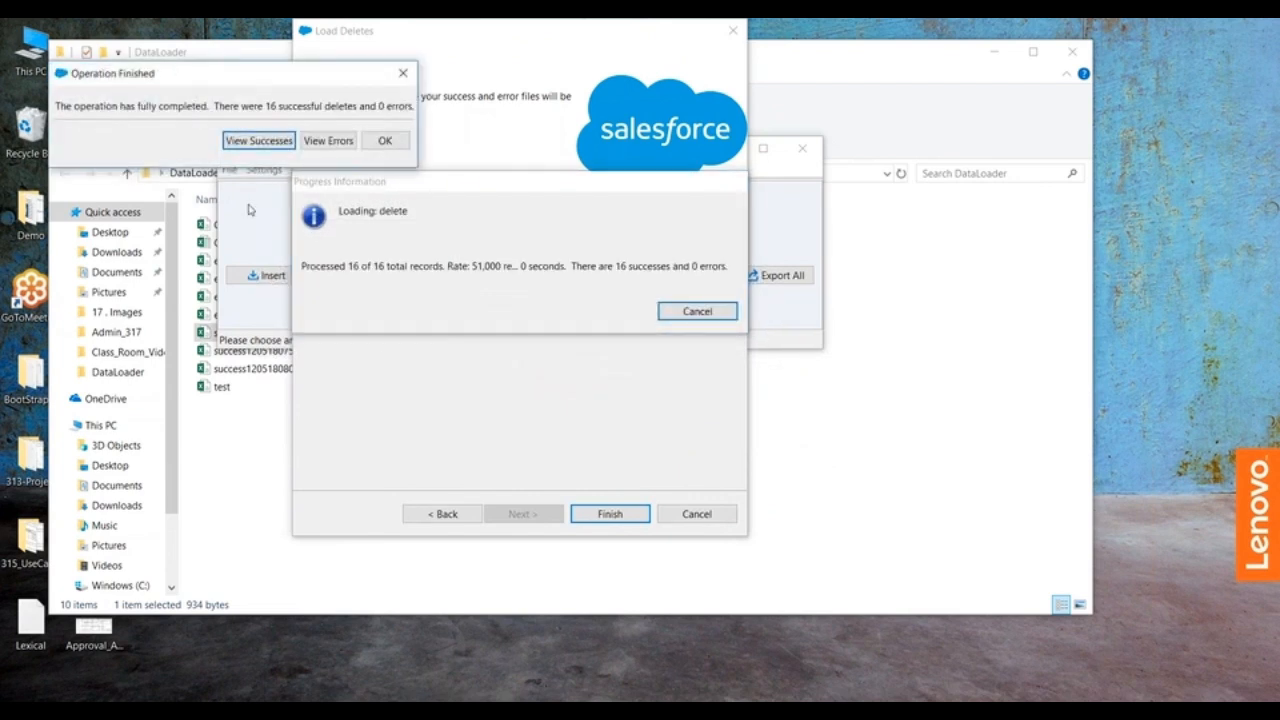
{"action": "left_click", "coordinate": [384, 142]}
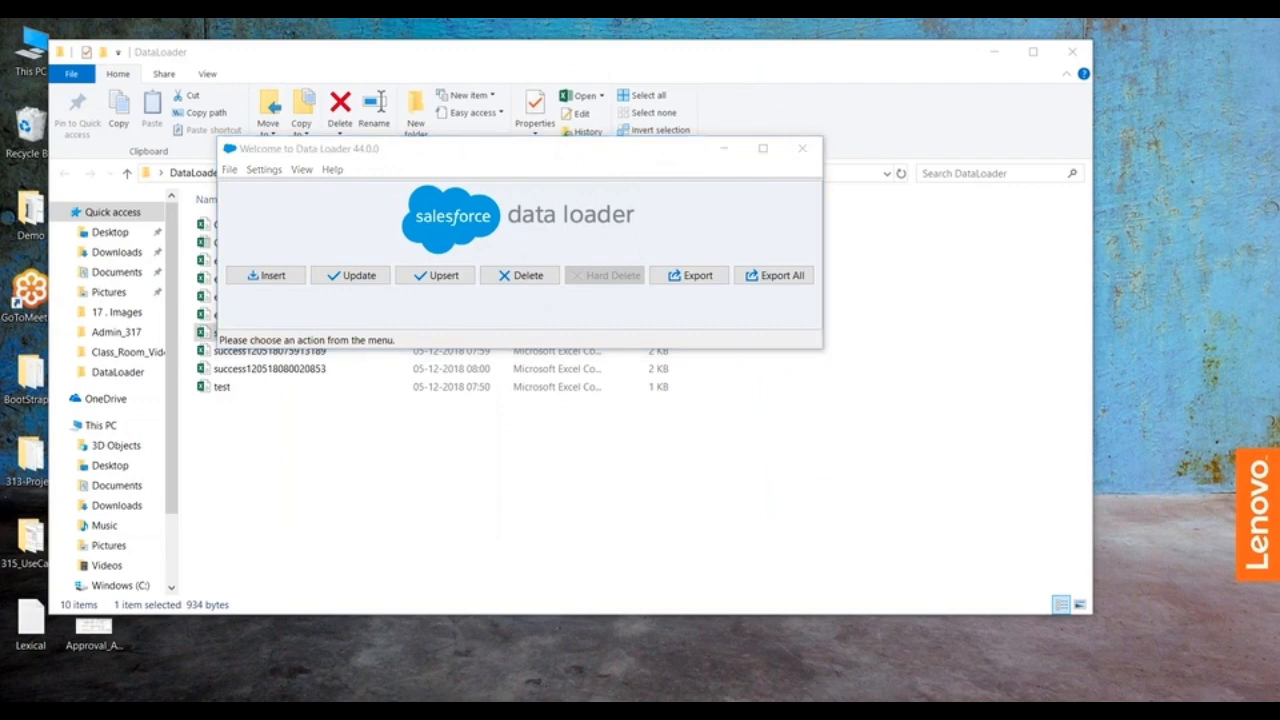
Step: Switch to Salesforce in the browser and reload the All Accounts list to check the remaining accounts
{"action": "left_click", "coordinate": [750, 640]}
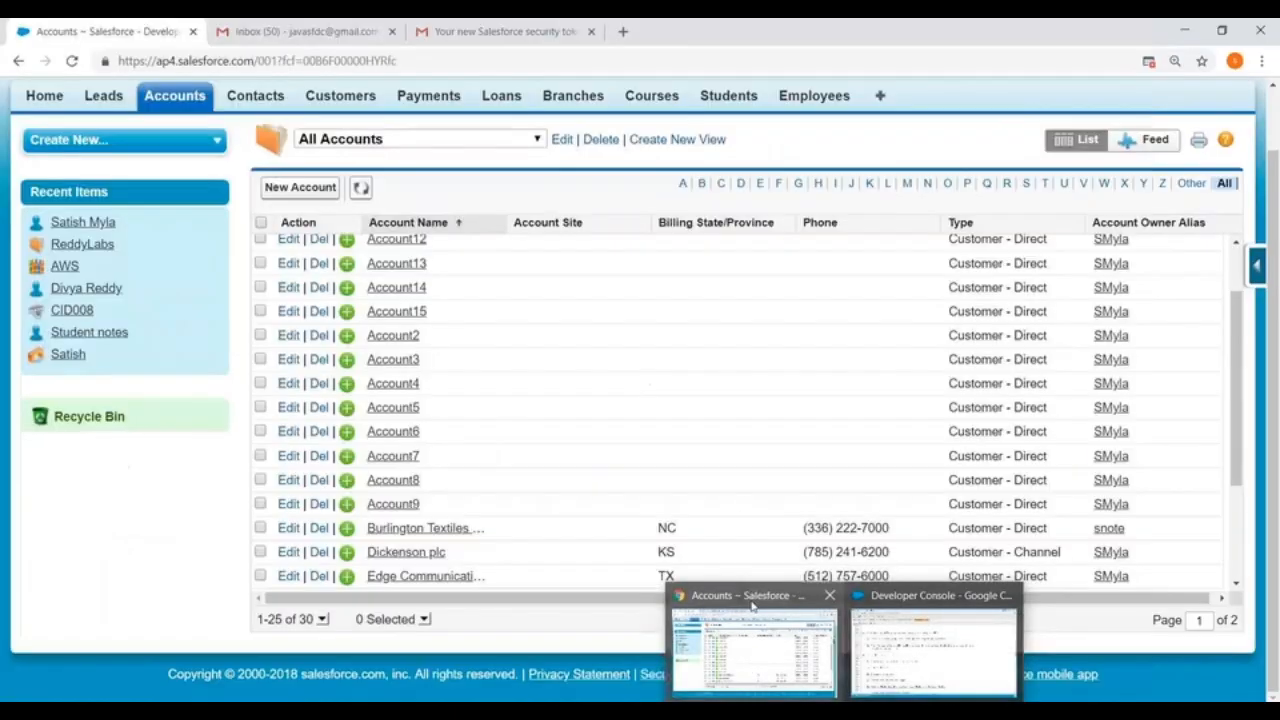
{"action": "left_click", "coordinate": [529, 62]}
{"action": "key", "text": "Return"}
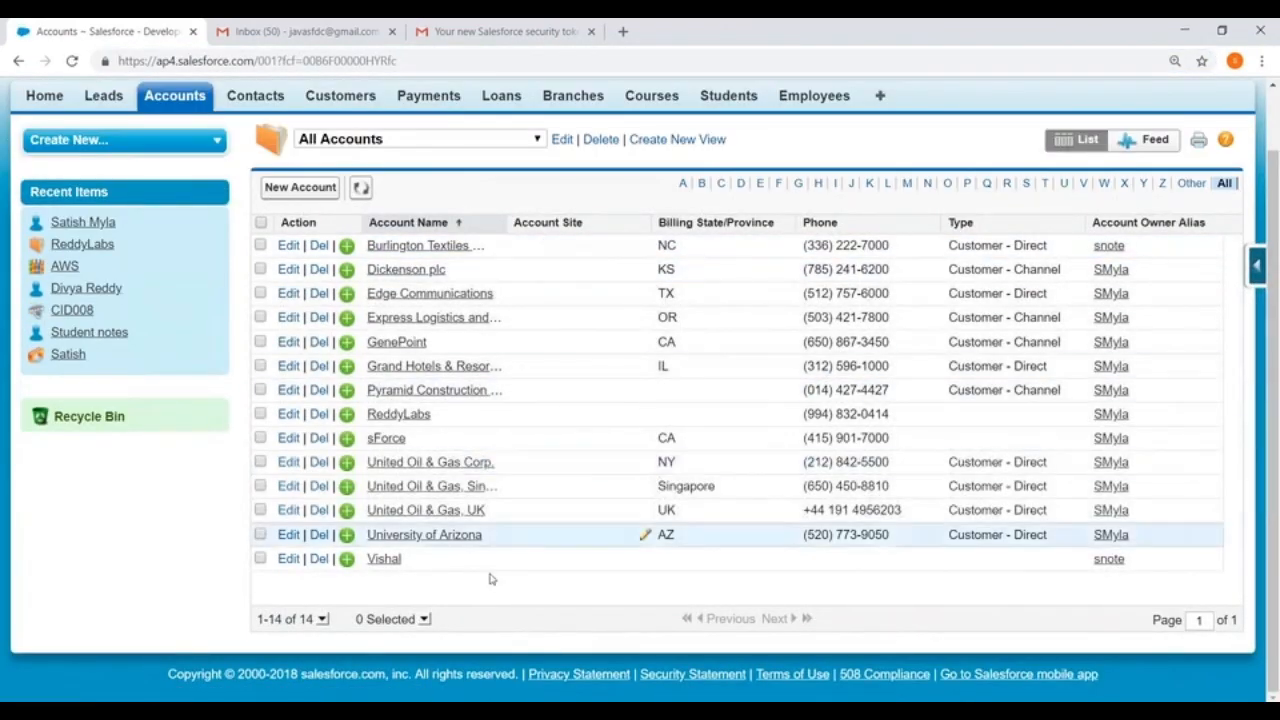
Step: Open the Recycle Bin, show the All recycle bin view, and empty the organization's recycle bin
{"action": "left_click", "coordinate": [65, 419]}
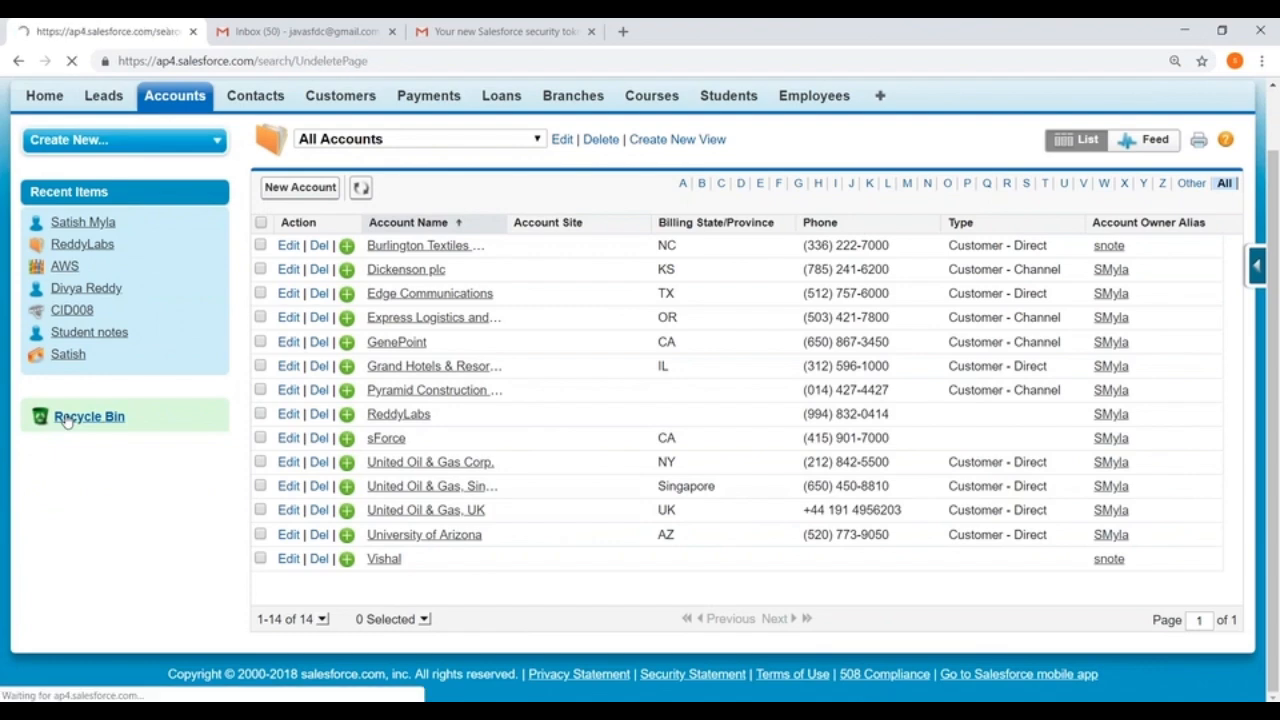
{"action": "scroll", "coordinate": [640, 423], "scroll_direction": "down", "scroll_amount": 3}
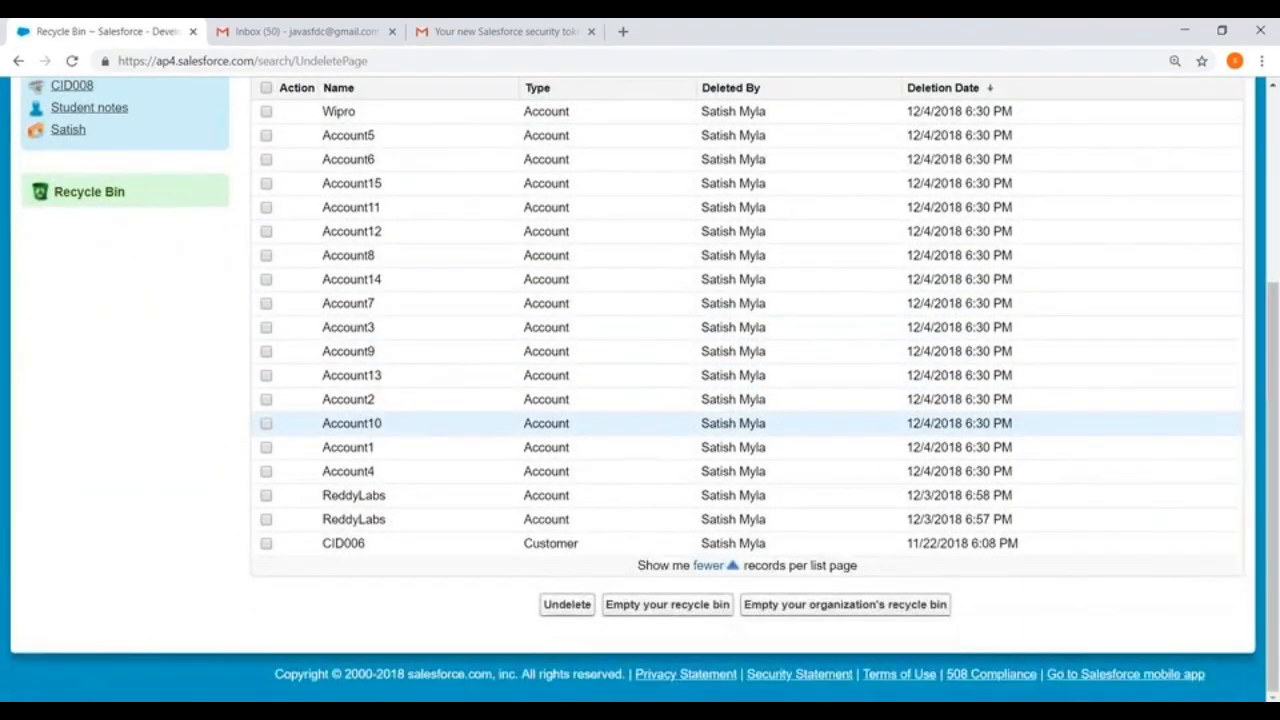
{"action": "scroll", "coordinate": [640, 400], "scroll_direction": "up", "scroll_amount": 3}
{"action": "left_click", "coordinate": [365, 283]}
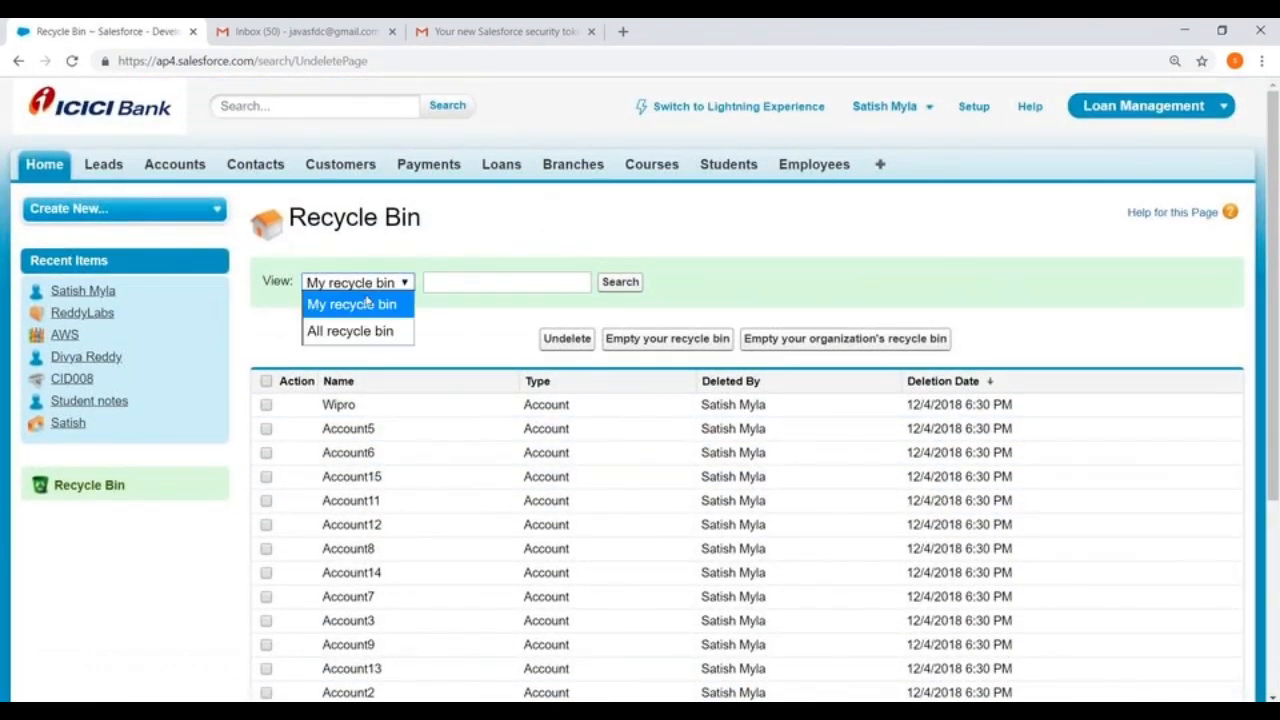
{"action": "left_click", "coordinate": [356, 331]}
{"action": "left_click", "coordinate": [845, 342]}
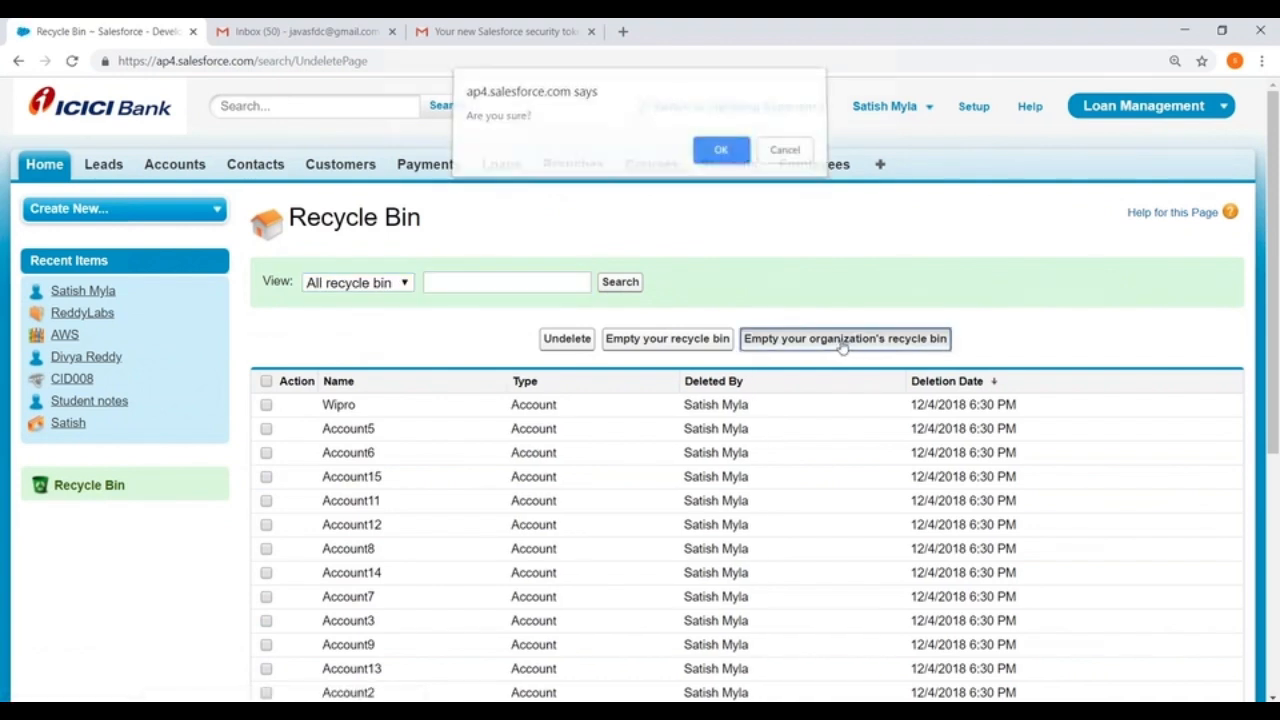
{"action": "left_click", "coordinate": [726, 155]}
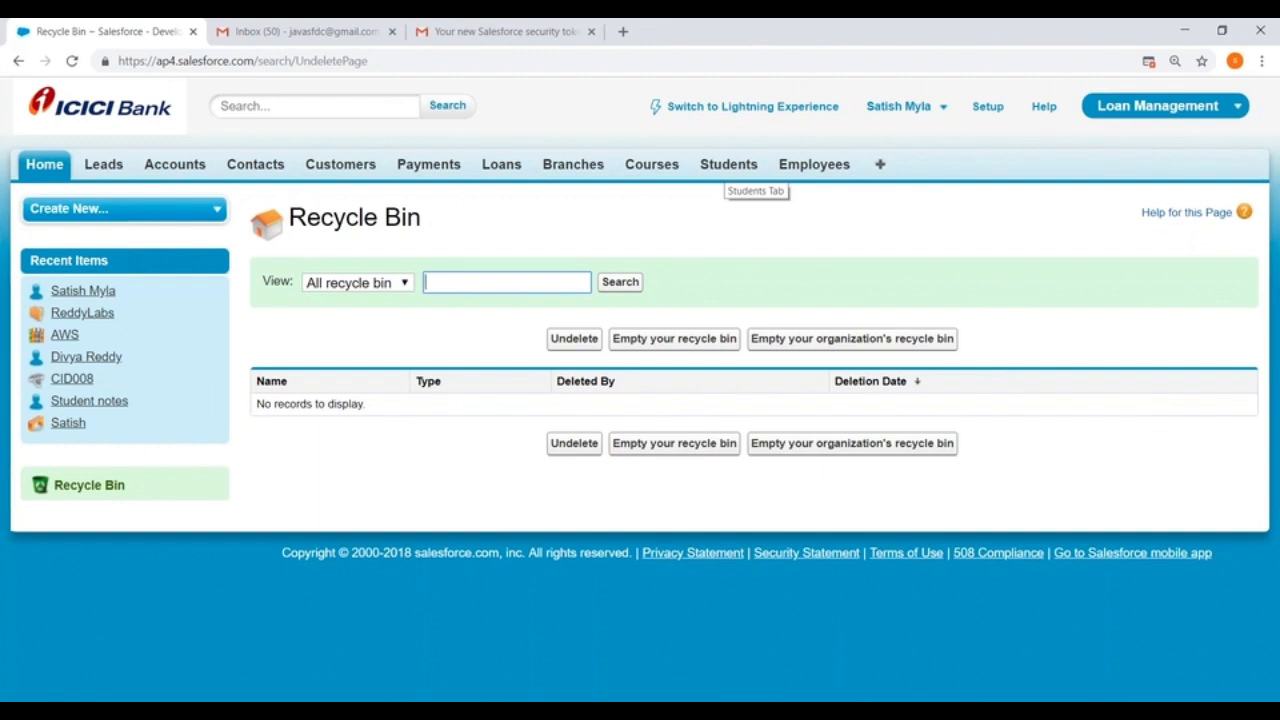
Step: Open the new Student form and the new Employees form to examine their fields
{"action": "left_click", "coordinate": [870, 223]}
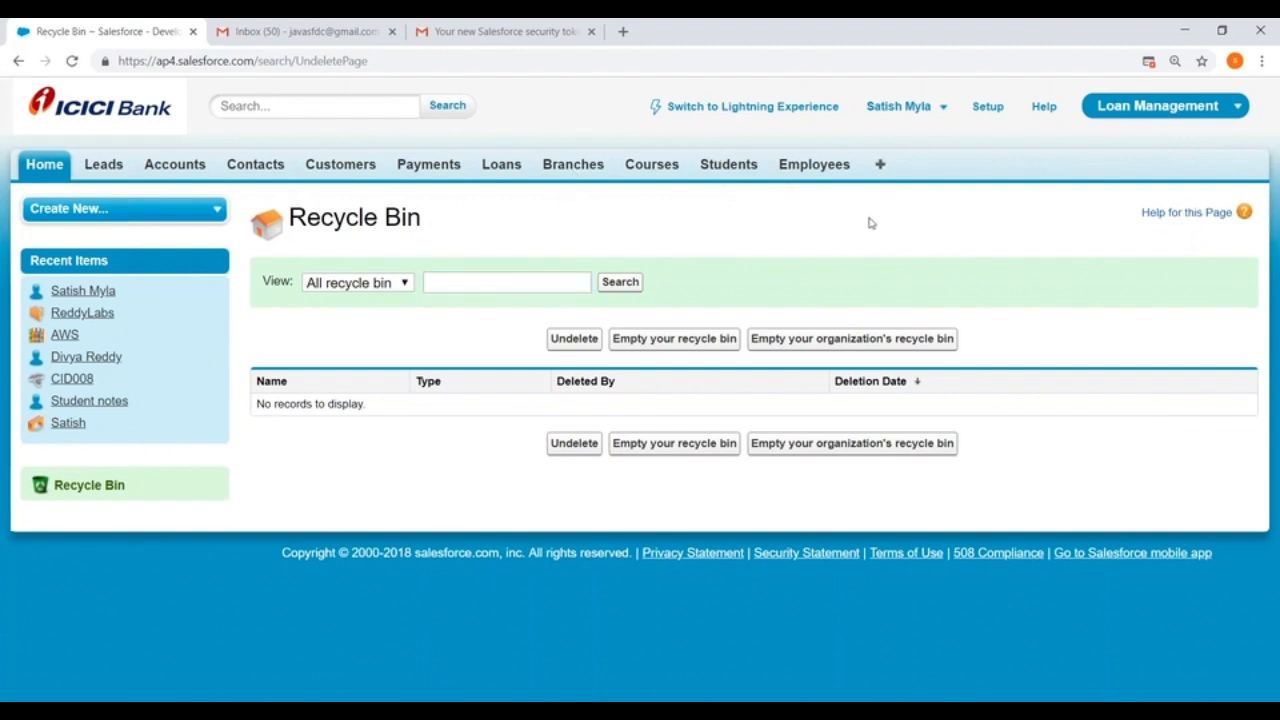
{"action": "left_click", "coordinate": [729, 164]}
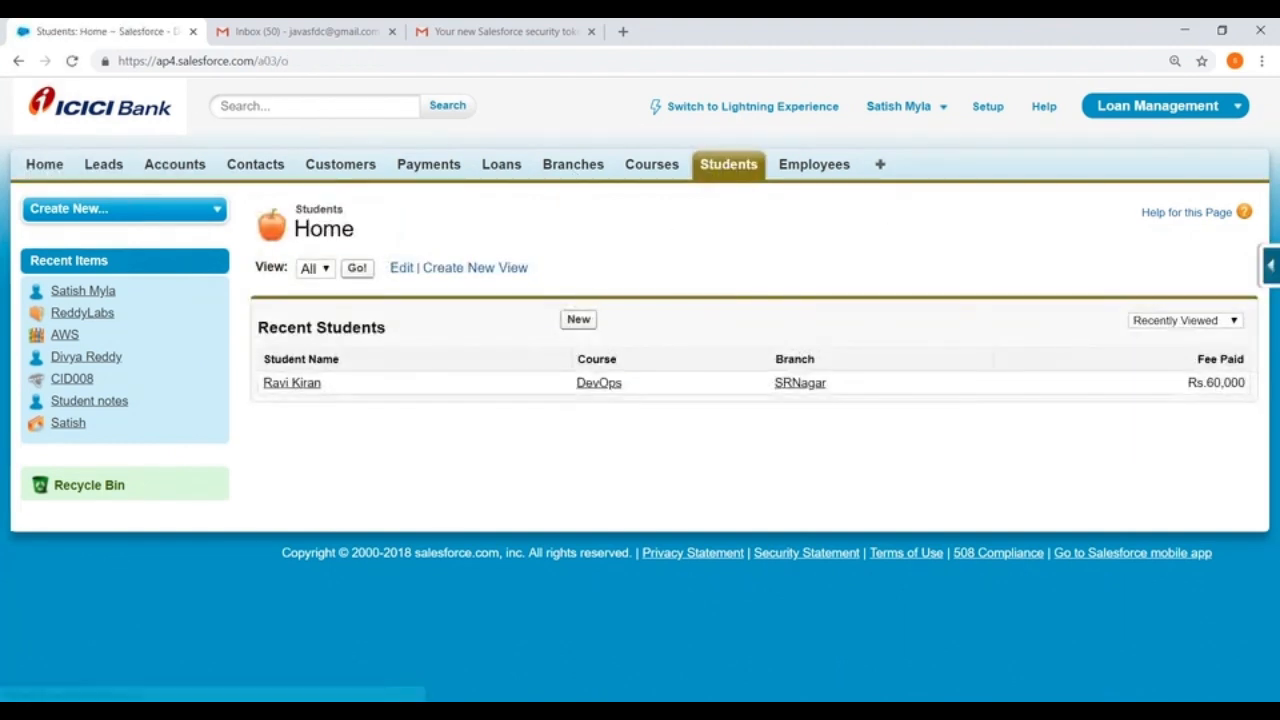
{"action": "left_click", "coordinate": [578, 320]}
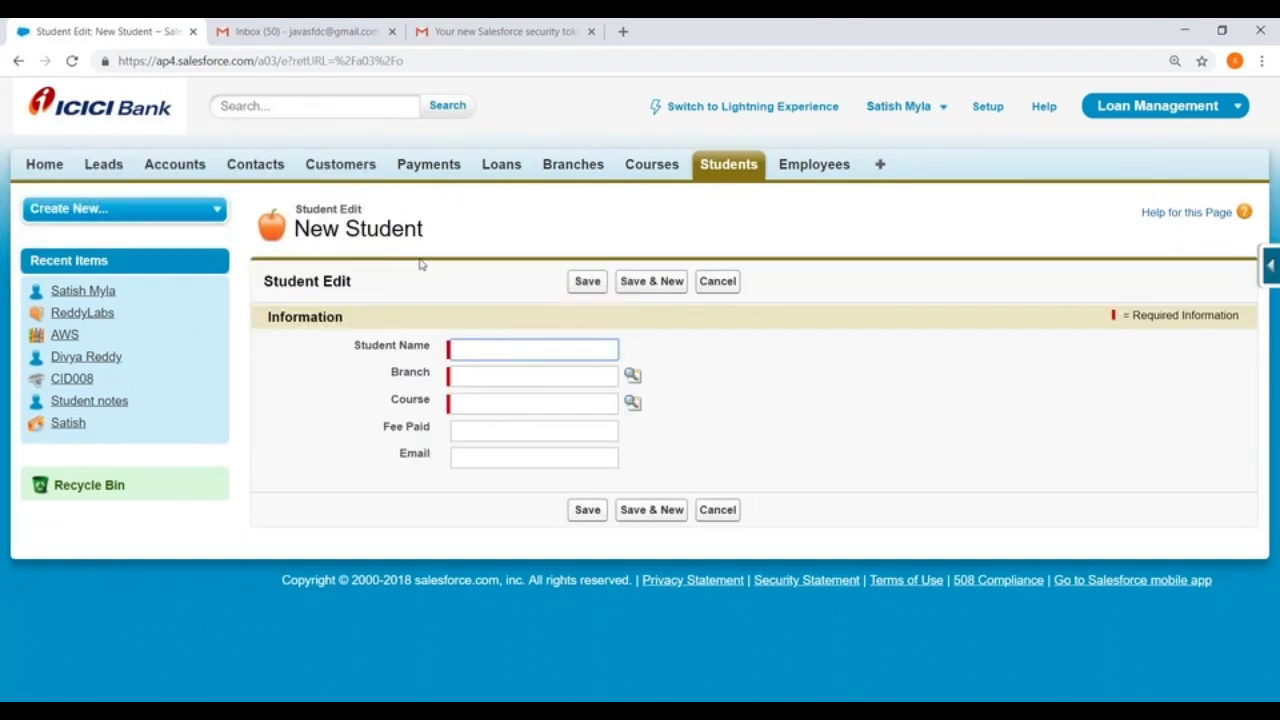
{"action": "left_click", "coordinate": [810, 168]}
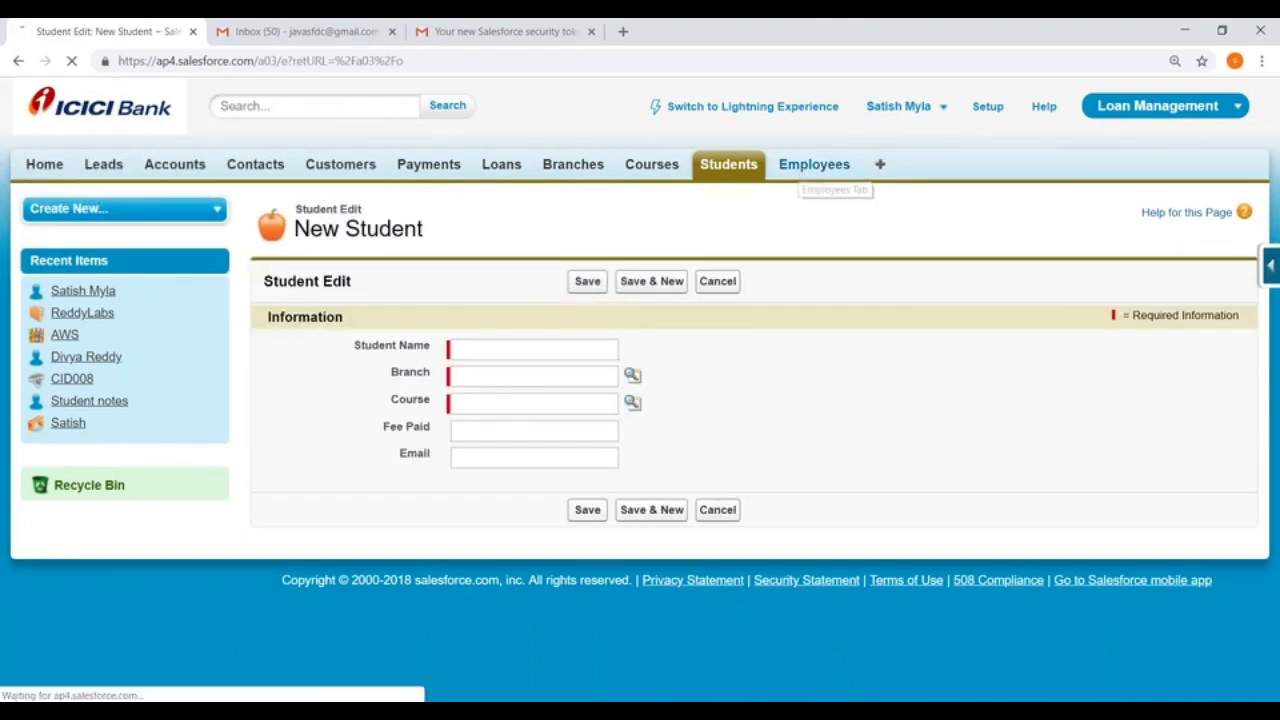
{"action": "left_click", "coordinate": [578, 319]}
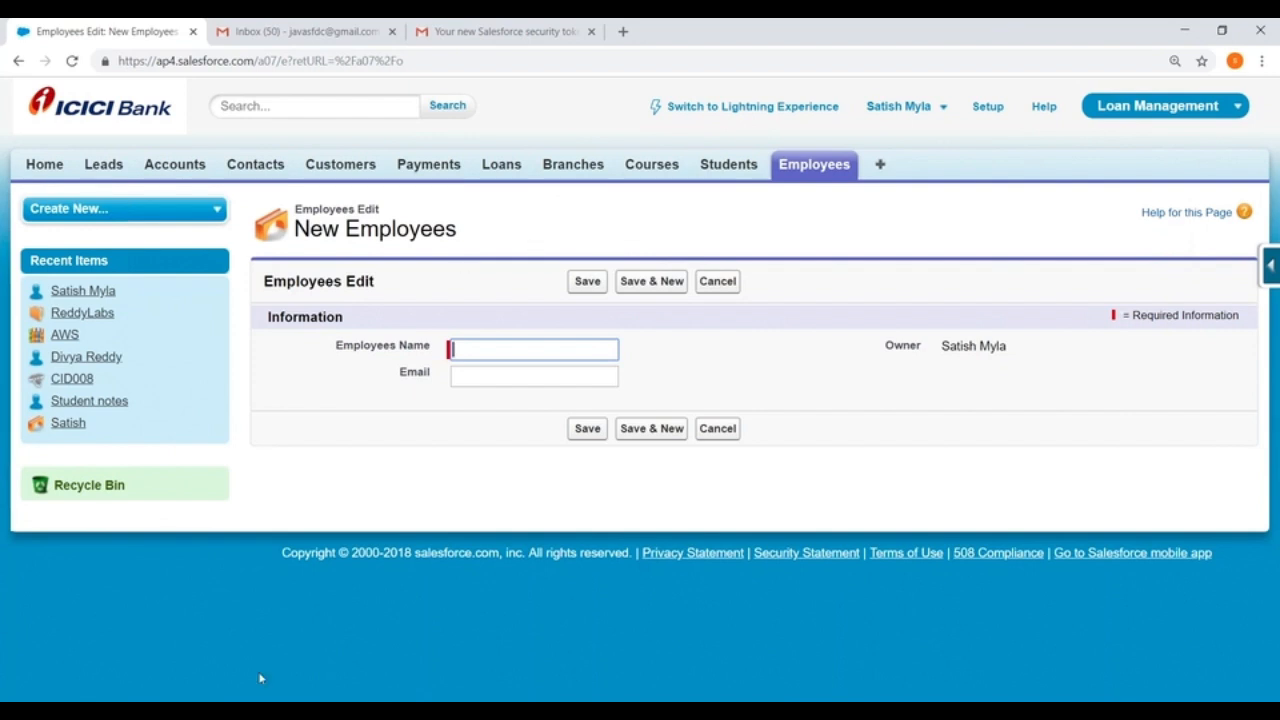
Step: Find and open Paint through the Windows search
{"action": "left_click", "coordinate": [225, 712]}
{"action": "type", "text": "SAP"}
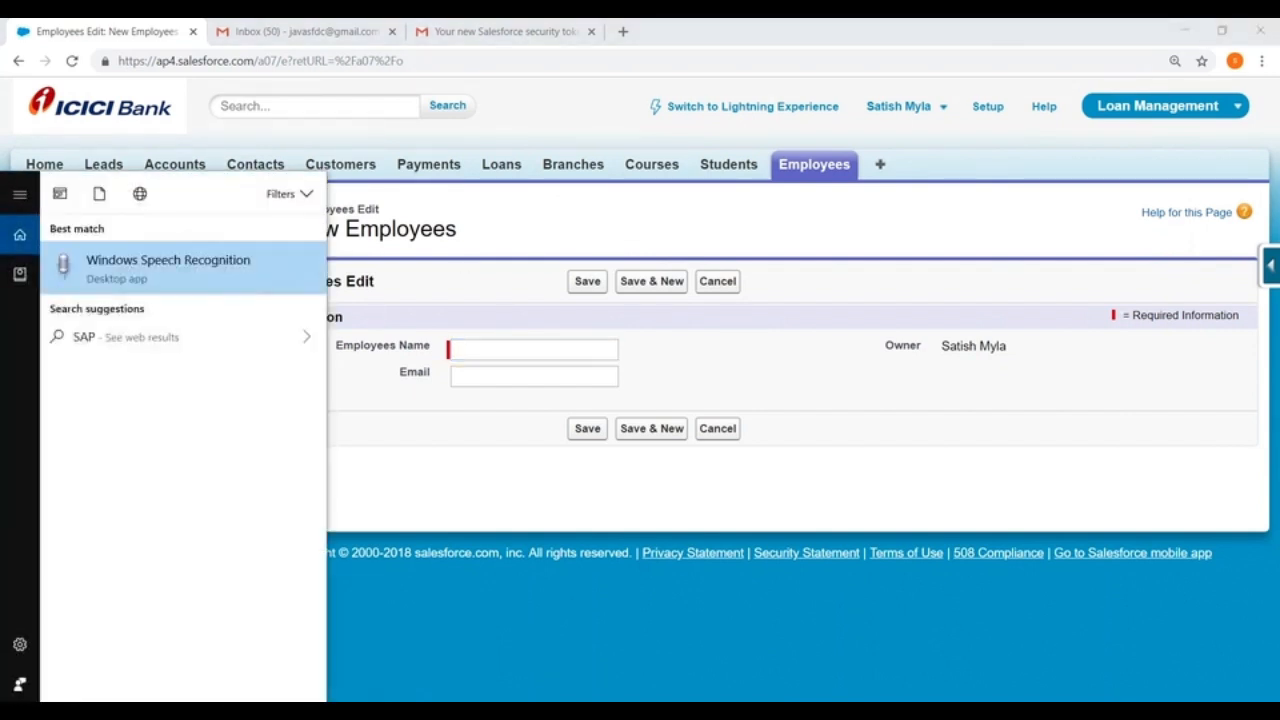
{"action": "key", "text": "BackSpace"}
{"action": "key", "text": "BackSpace"}
{"action": "key", "text": "BackSpace"}
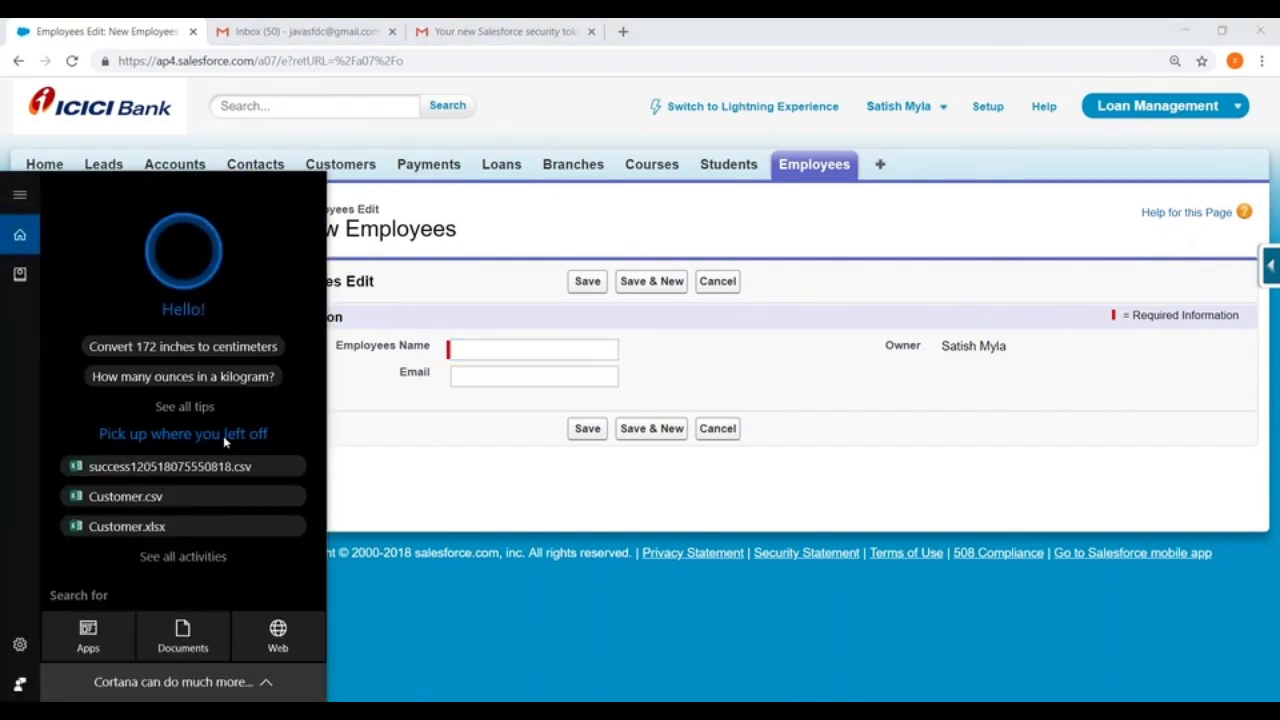
{"action": "type", "text": "paint"}
{"action": "key", "text": "Return"}
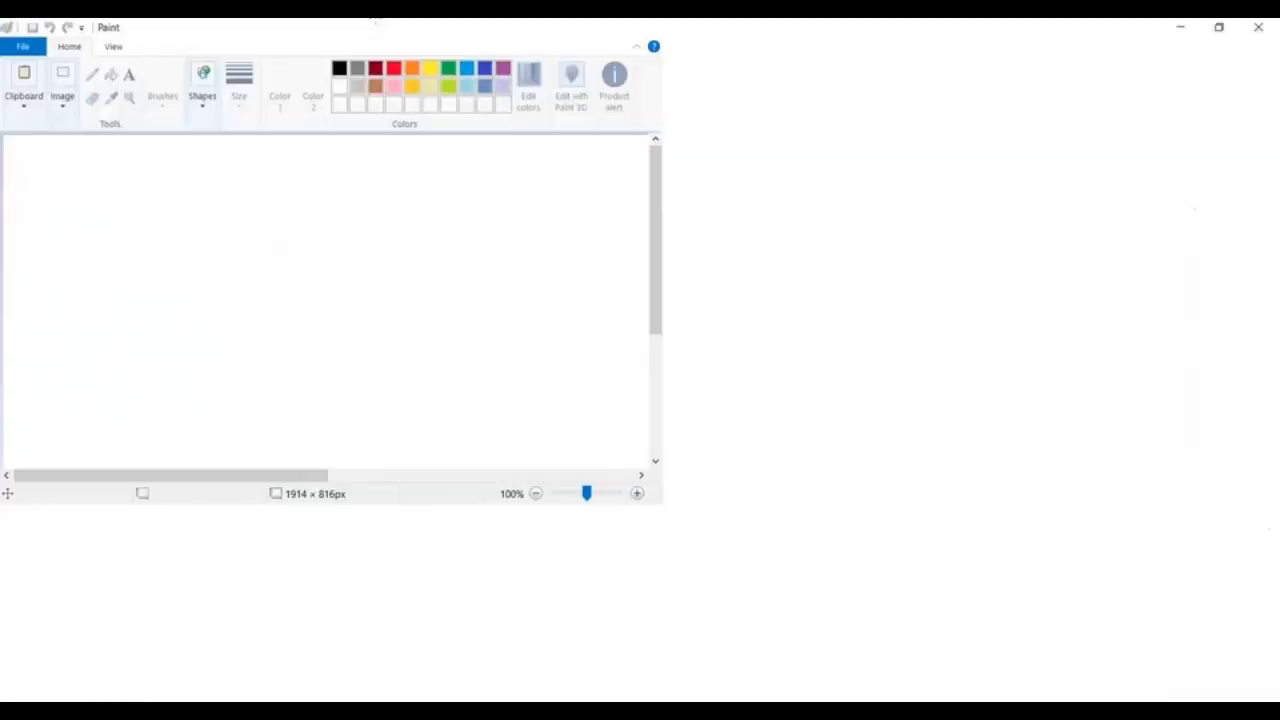
Step: Draw two tall black-outlined rectangles side by side on the canvas with a wide gap between them
{"action": "mouse_move", "coordinate": [63, 157]}
{"action": "left_mouse_down"}
{"action": "mouse_move", "coordinate": [340, 426]}
{"action": "mouse_move", "coordinate": [375, 569]}
{"action": "left_mouse_up"}
{"action": "mouse_move", "coordinate": [745, 158]}
{"action": "left_mouse_down"}
{"action": "mouse_move", "coordinate": [929, 234]}
{"action": "mouse_move", "coordinate": [1050, 560]}
{"action": "left_mouse_up"}
{"action": "left_click", "coordinate": [640, 340]}
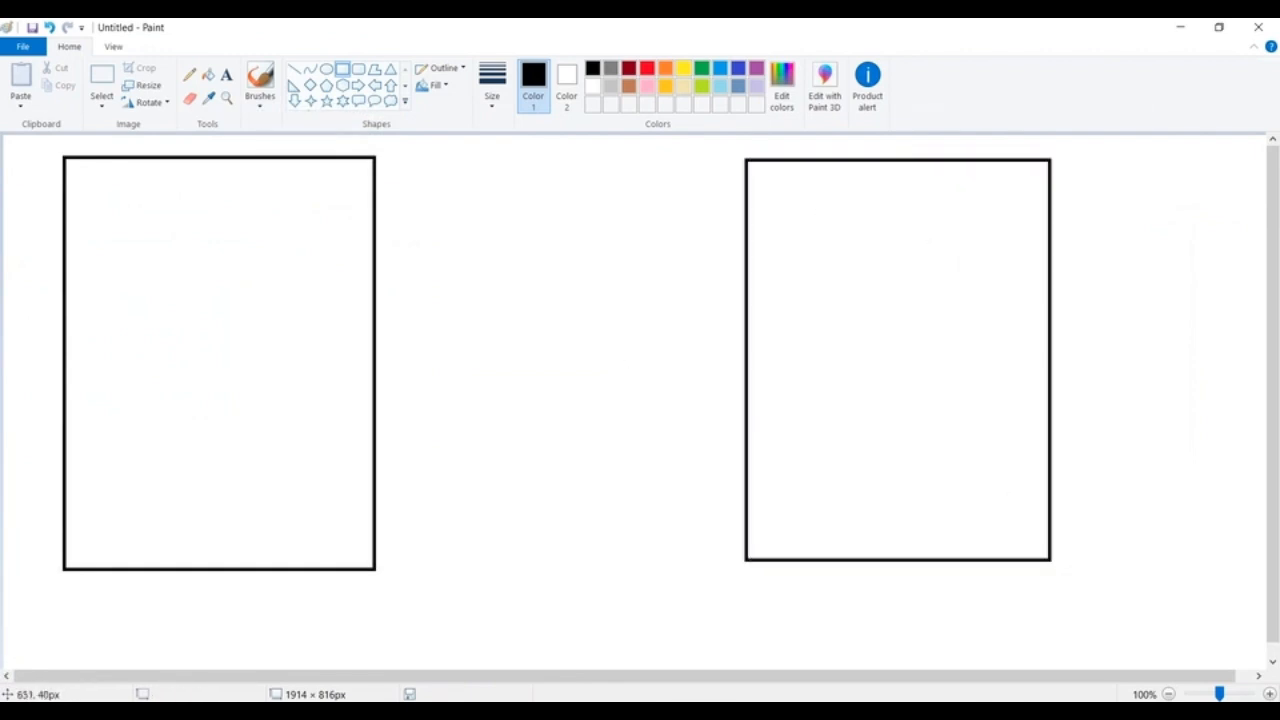
Step: Label the left rectangle SAP near its top and draw a right-pointing block arrow from it to the right rectangle
{"action": "left_click", "coordinate": [227, 75]}
{"action": "left_click", "coordinate": [130, 197]}
{"action": "type", "text": "SAP"}
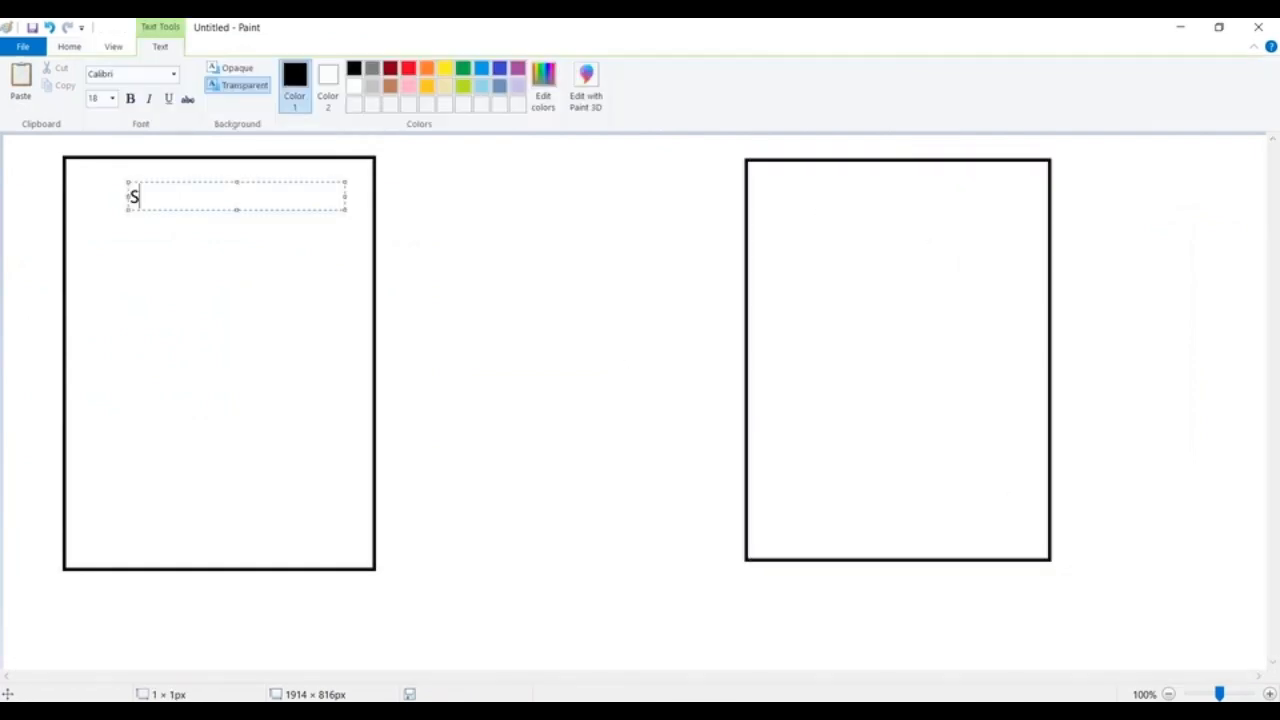
{"action": "left_click", "coordinate": [487, 373]}
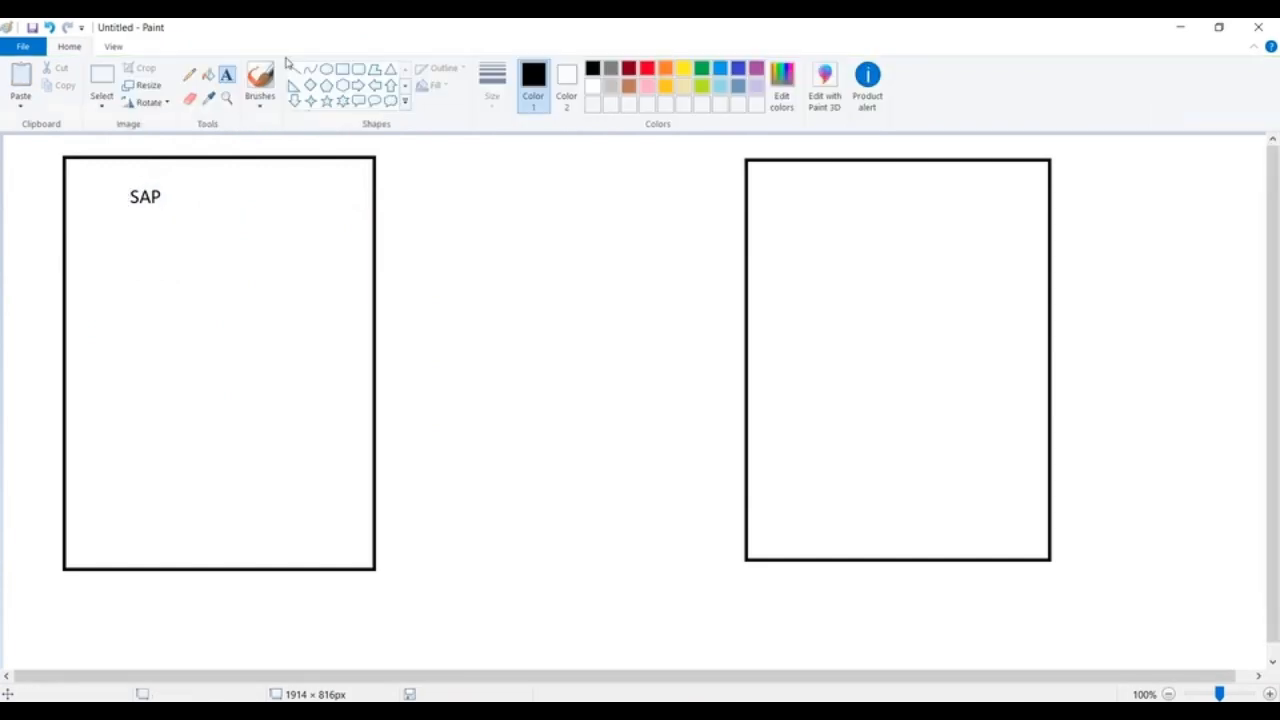
{"action": "left_click", "coordinate": [358, 85]}
{"action": "left_click_drag", "start_coordinate": [378, 241], "coordinate": [741, 333]}
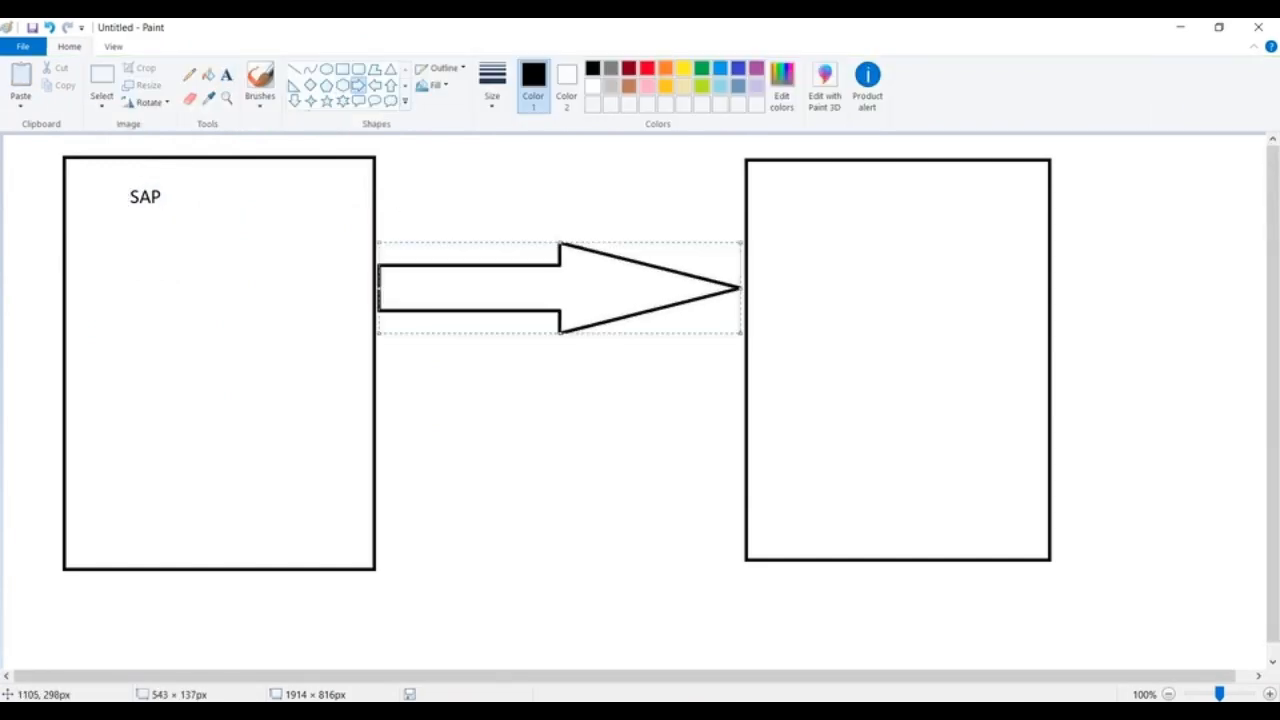
Step: Add the text label SFDC near the top of the right rectangle
{"action": "left_click", "coordinate": [226, 75]}
{"action": "left_click", "coordinate": [817, 195]}
{"action": "type", "text": "SA"}
{"action": "key", "text": "BackSpace"}
{"action": "type", "text": "FDC"}
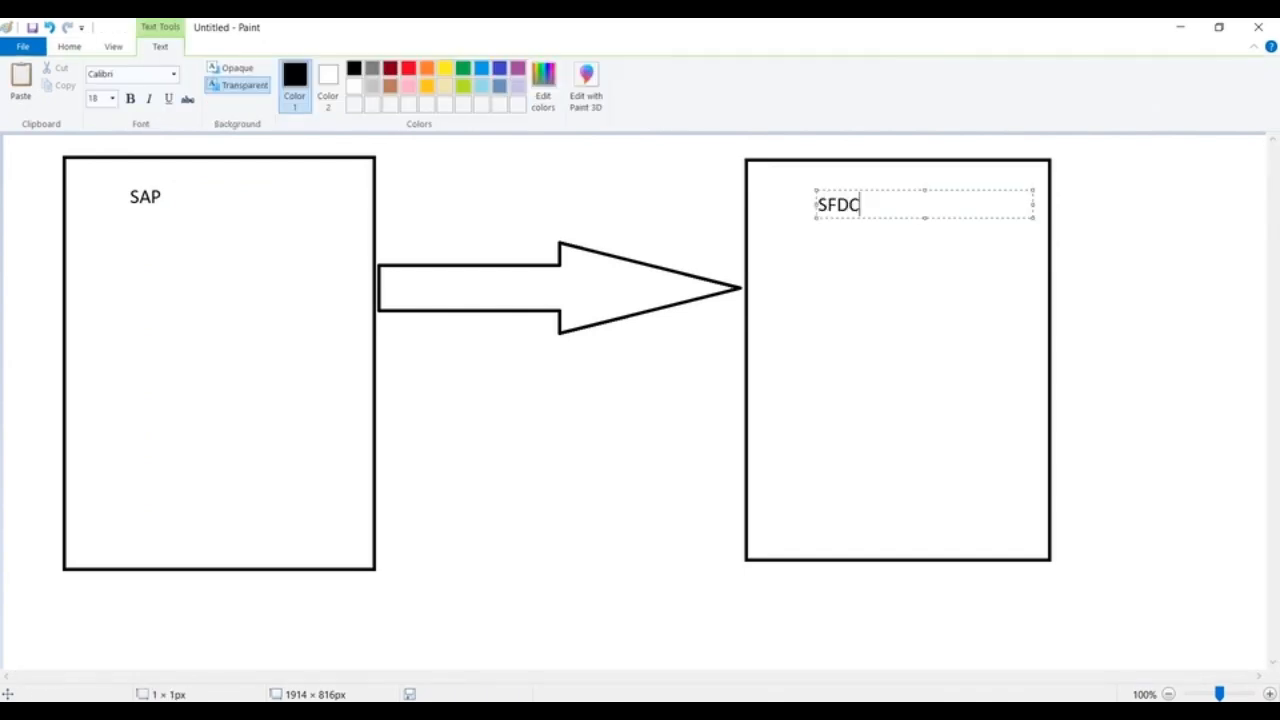
{"action": "left_click", "coordinate": [616, 432]}
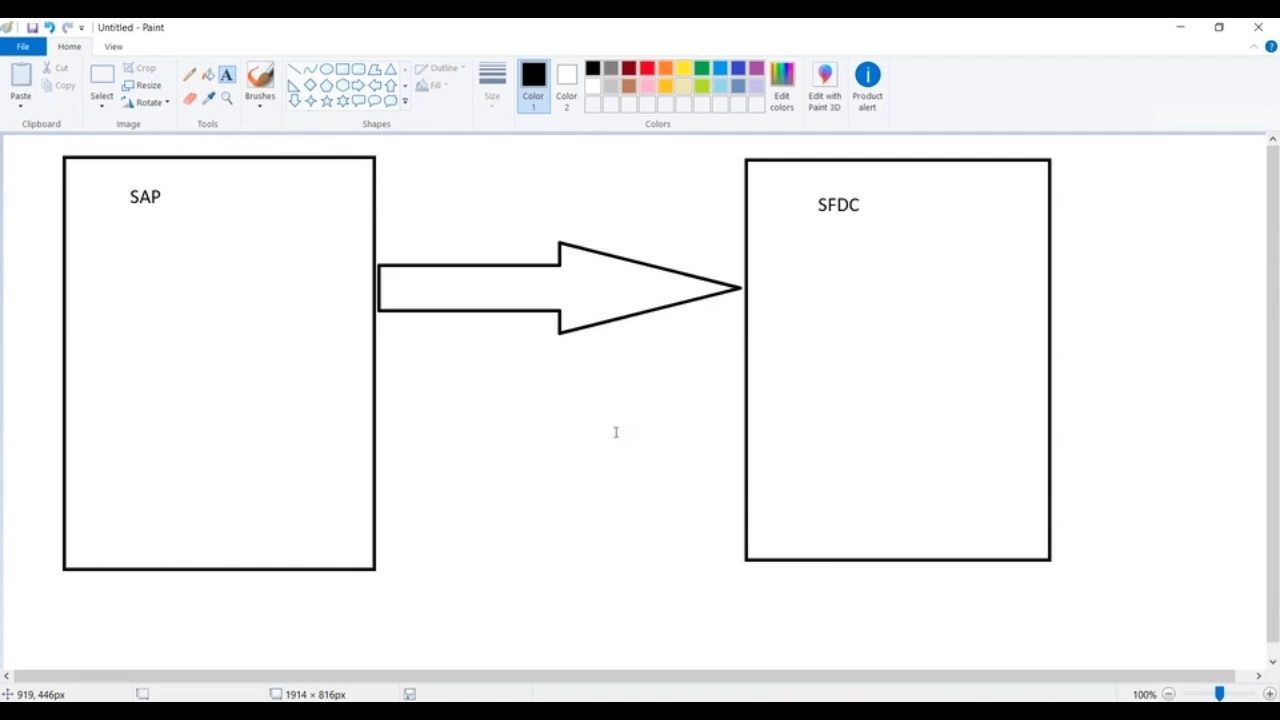
Step: Draw a left-pointing block arrow from the SFDC rectangle back to the SAP rectangle, below the first arrow
{"action": "left_click", "coordinate": [374, 85]}
{"action": "mouse_move", "coordinate": [375, 425]}
{"action": "left_mouse_down"}
{"action": "mouse_move", "coordinate": [583, 523]}
{"action": "mouse_move", "coordinate": [746, 514]}
{"action": "left_mouse_up"}
{"action": "left_click", "coordinate": [660, 420]}
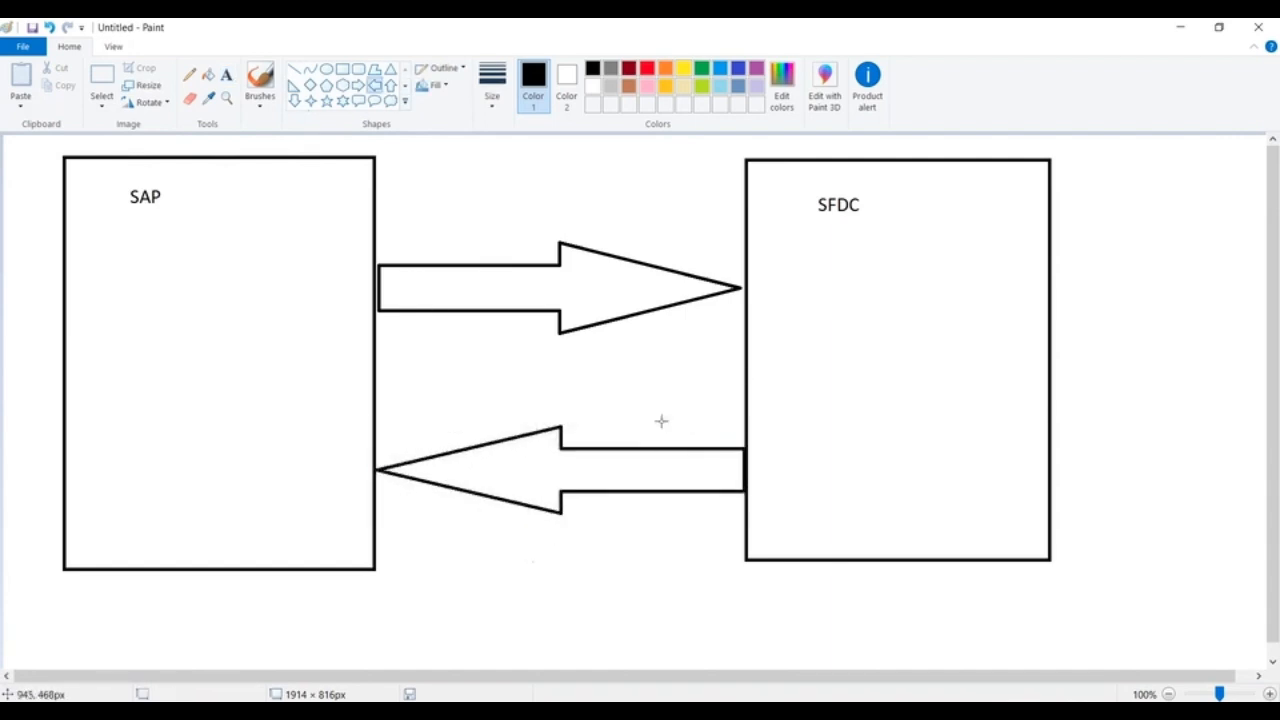
Step: Write the text SFDC -ID in the lower part of the SAP rectangle, beside the return arrow's tip
{"action": "left_click", "coordinate": [226, 75]}
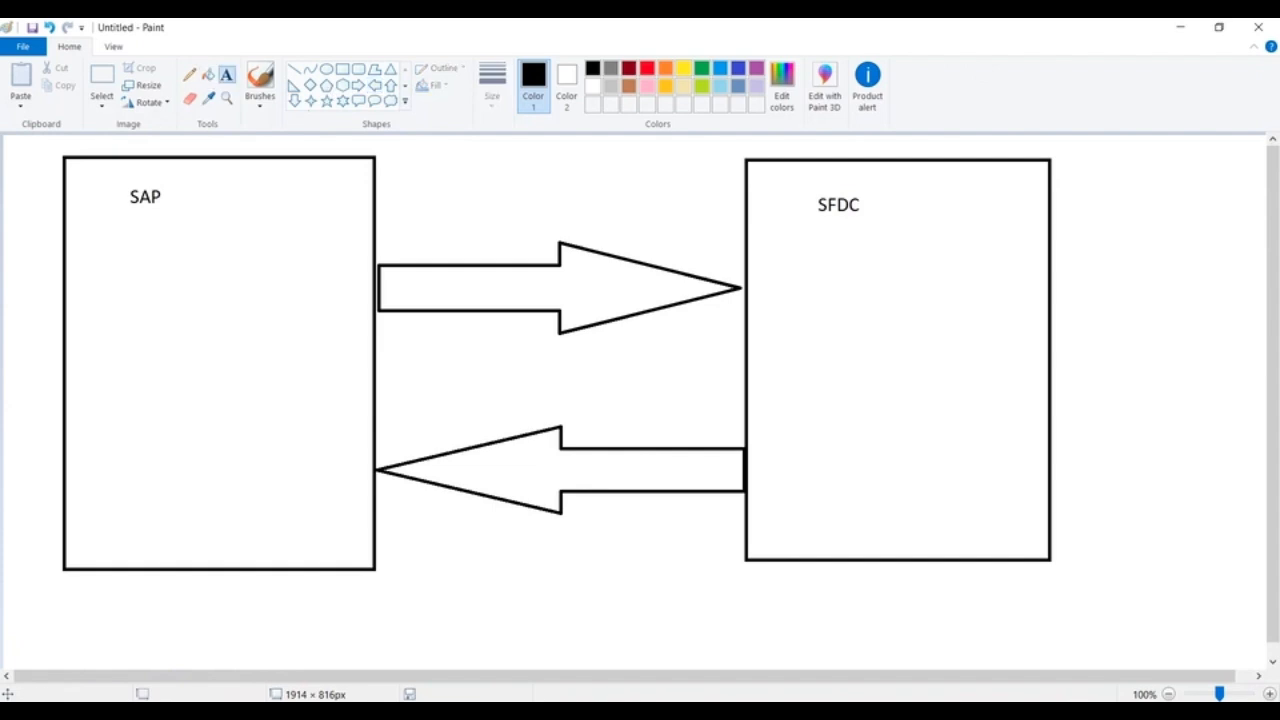
{"action": "left_click", "coordinate": [171, 460]}
{"action": "type", "text": "SFC"}
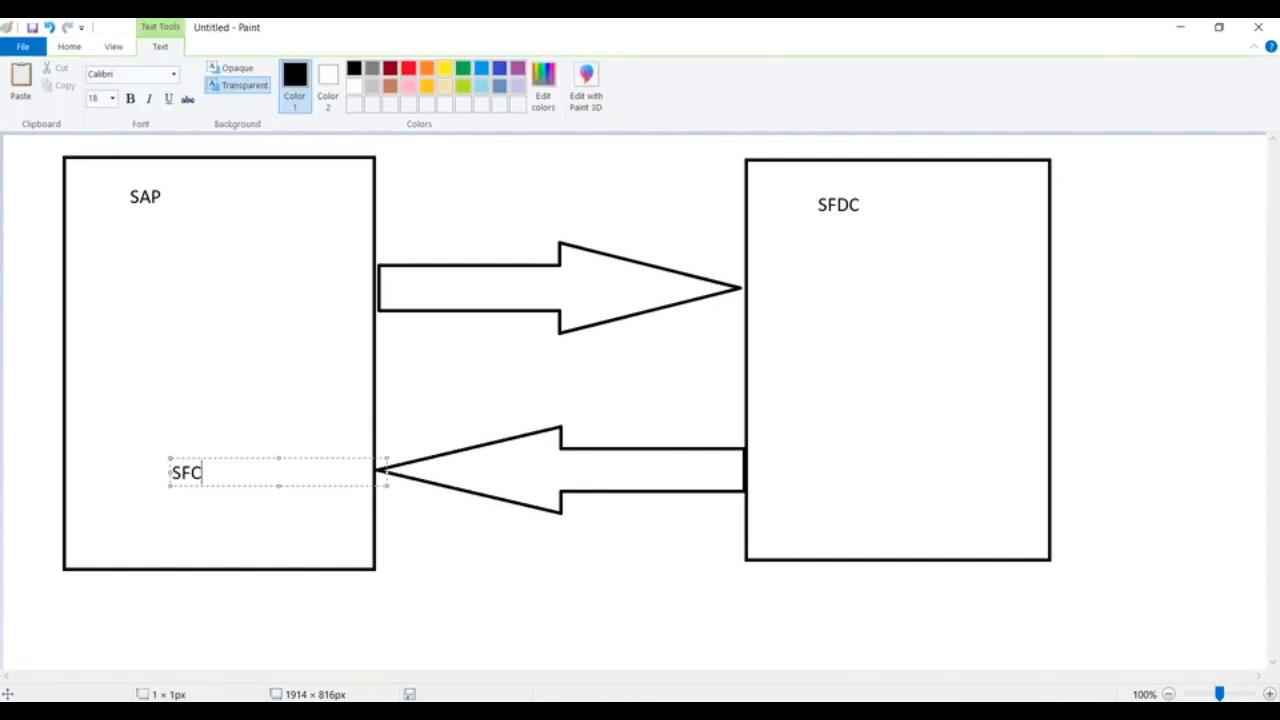
{"action": "key", "text": "BackSpace"}
{"action": "type", "text": "DC -ID"}
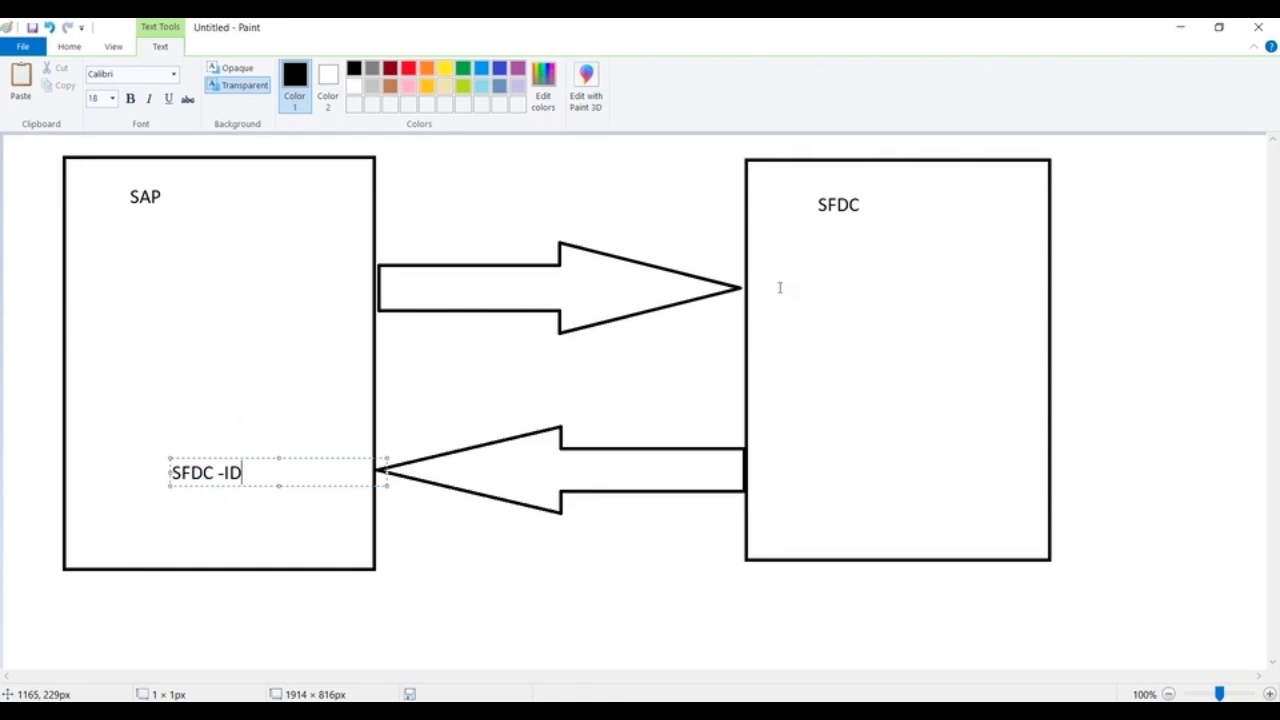
Step: Undo the SFDC -ID text and the left-pointing return arrow
{"action": "key", "text": "ctrl+z"}
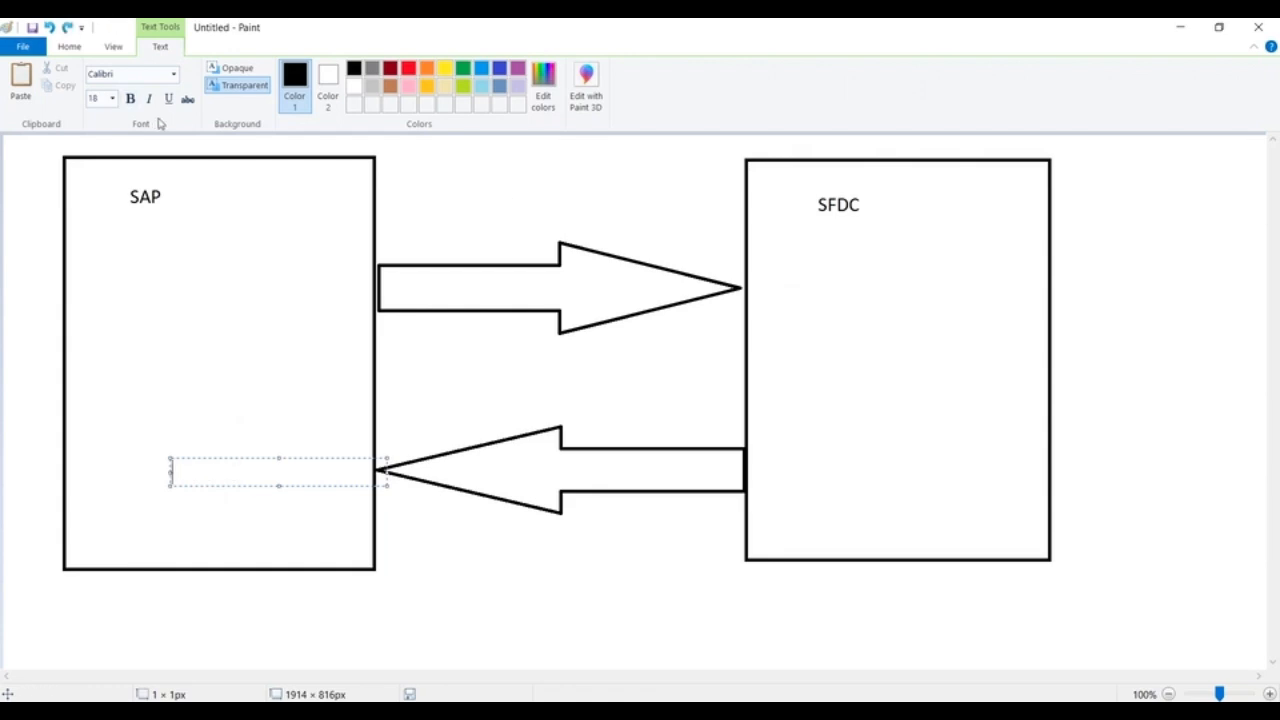
{"action": "left_click", "coordinate": [434, 343]}
{"action": "key", "text": "ctrl+z"}
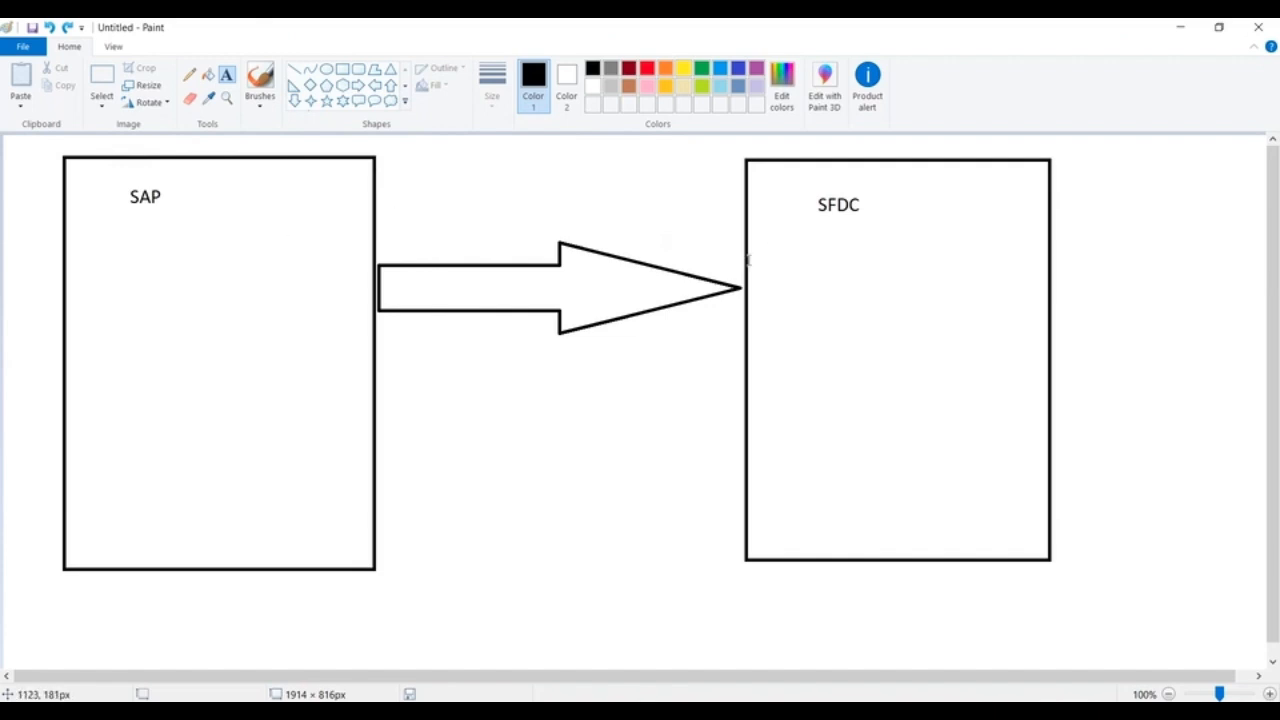
Step: Add the text ExternalId below the SFDC label inside the right rectangle
{"action": "left_click", "coordinate": [793, 245]}
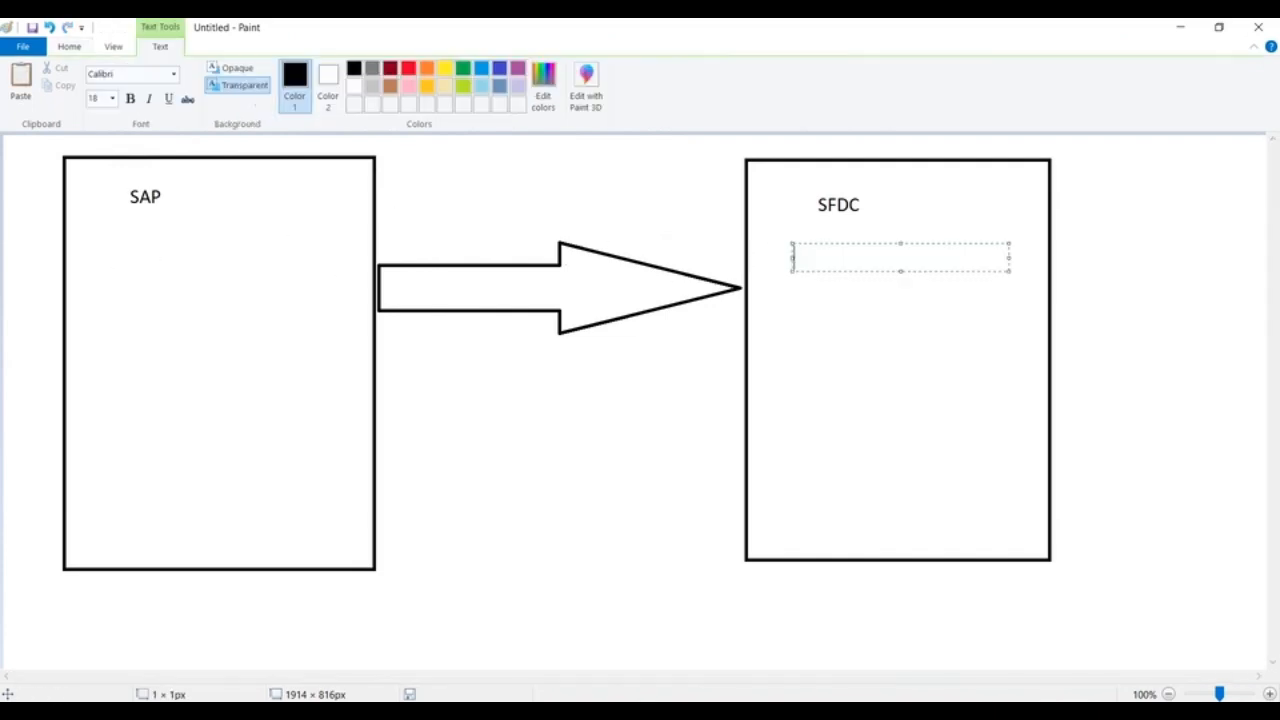
{"action": "type", "text": "Ex"}
{"action": "type", "text": "alId"}
{"action": "key", "text": "BackSpace"}
{"action": "key", "text": "BackSpace"}
{"action": "key", "text": "BackSpace"}
{"action": "key", "text": "BackSpace"}
{"action": "type", "text": "nalId"}
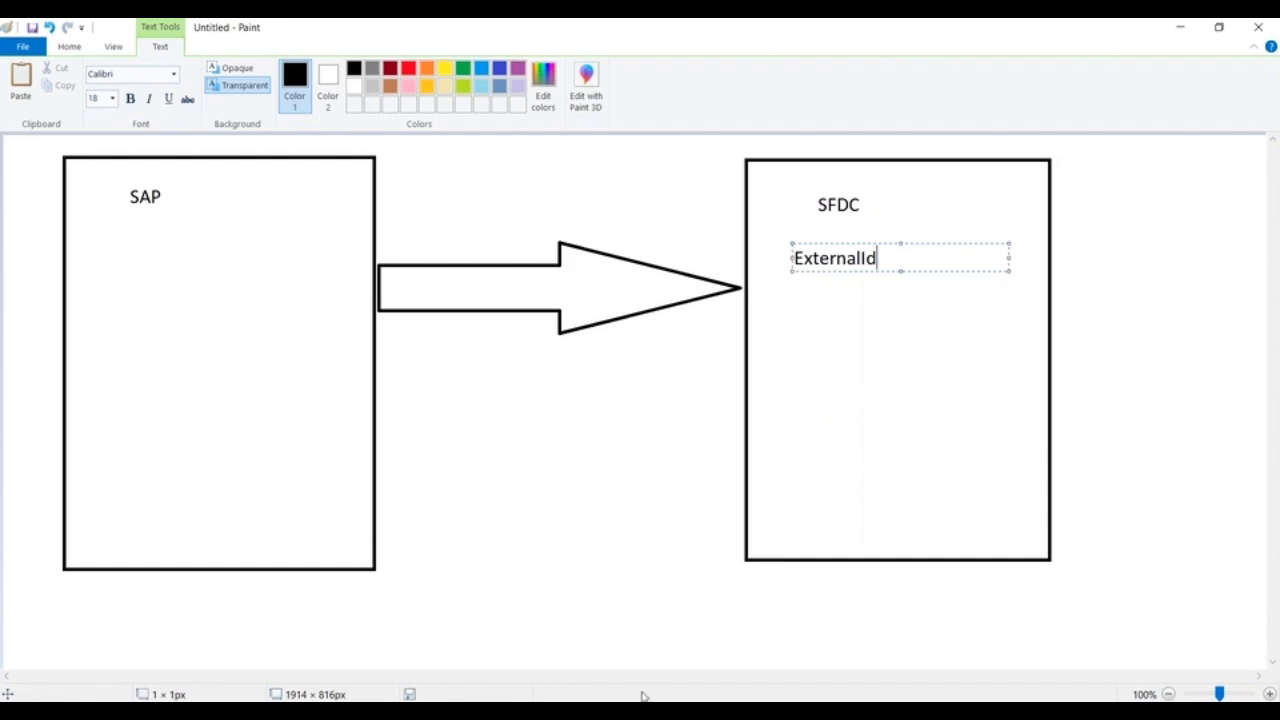
Step: Switch to the Employees page in Chrome, view the object's fields, and start a new custom field
{"action": "mouse_move", "coordinate": [823, 711]}
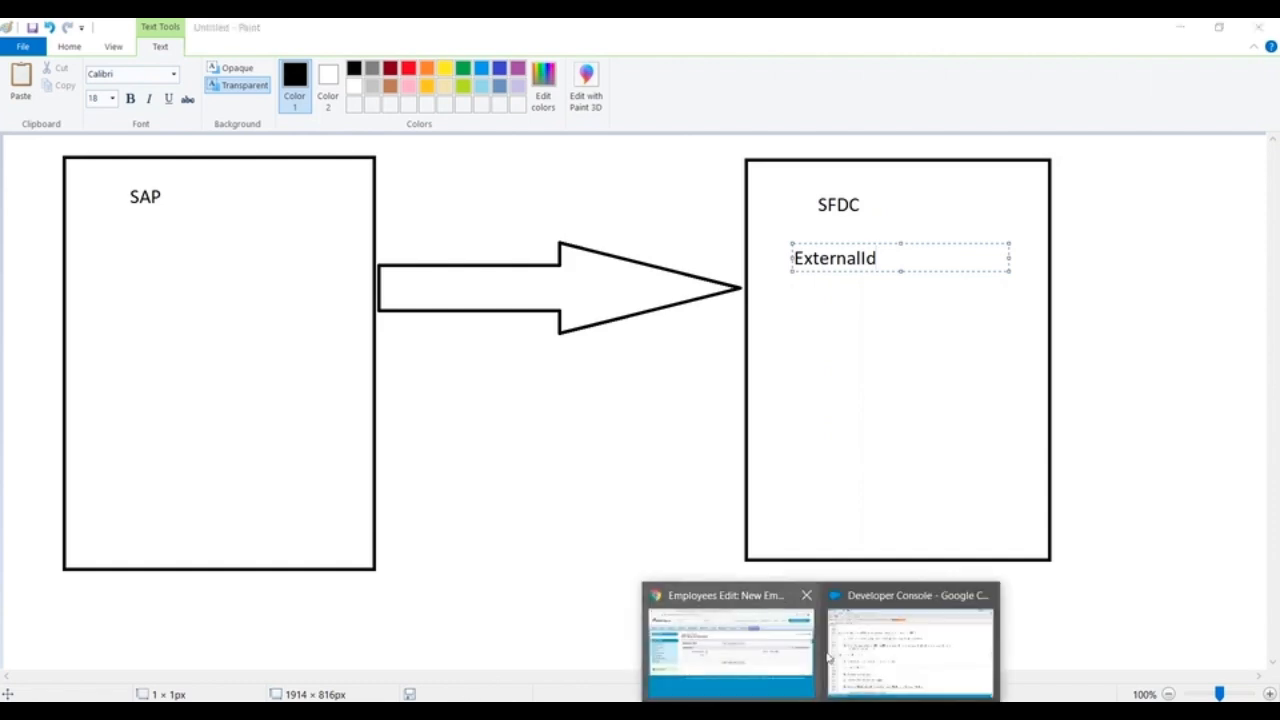
{"action": "left_click", "coordinate": [795, 648]}
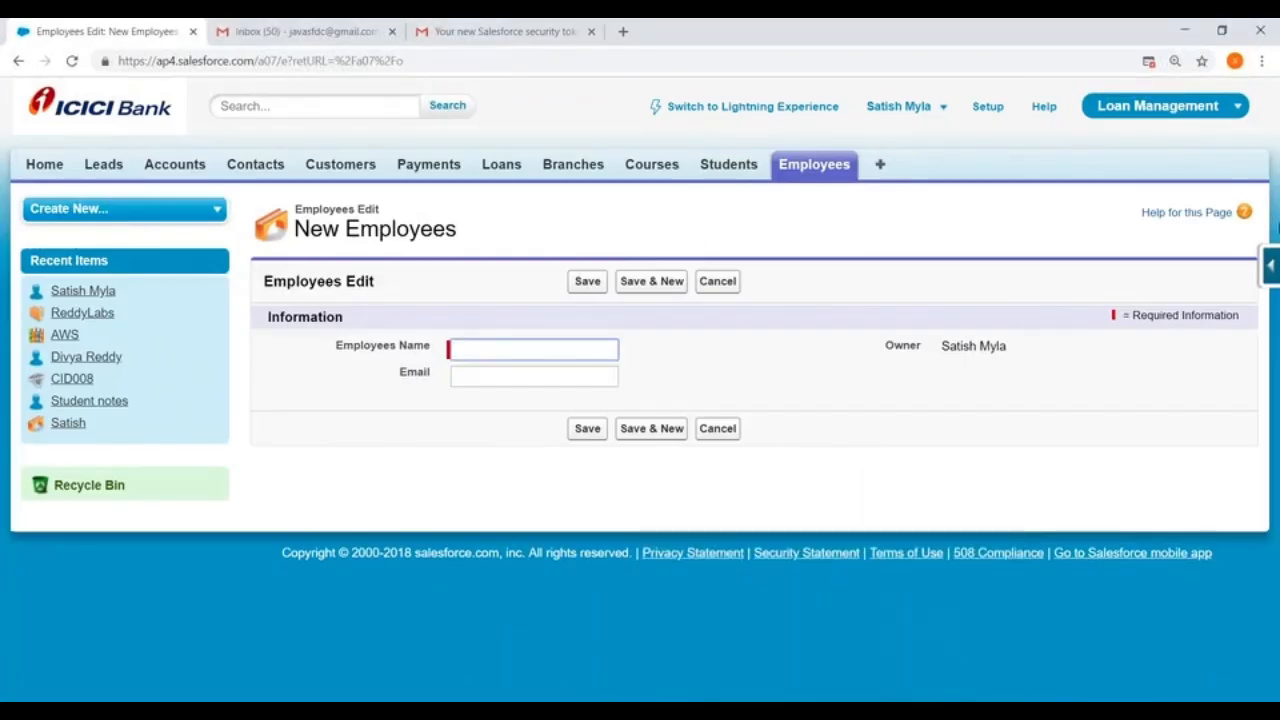
{"action": "left_click", "coordinate": [1271, 265]}
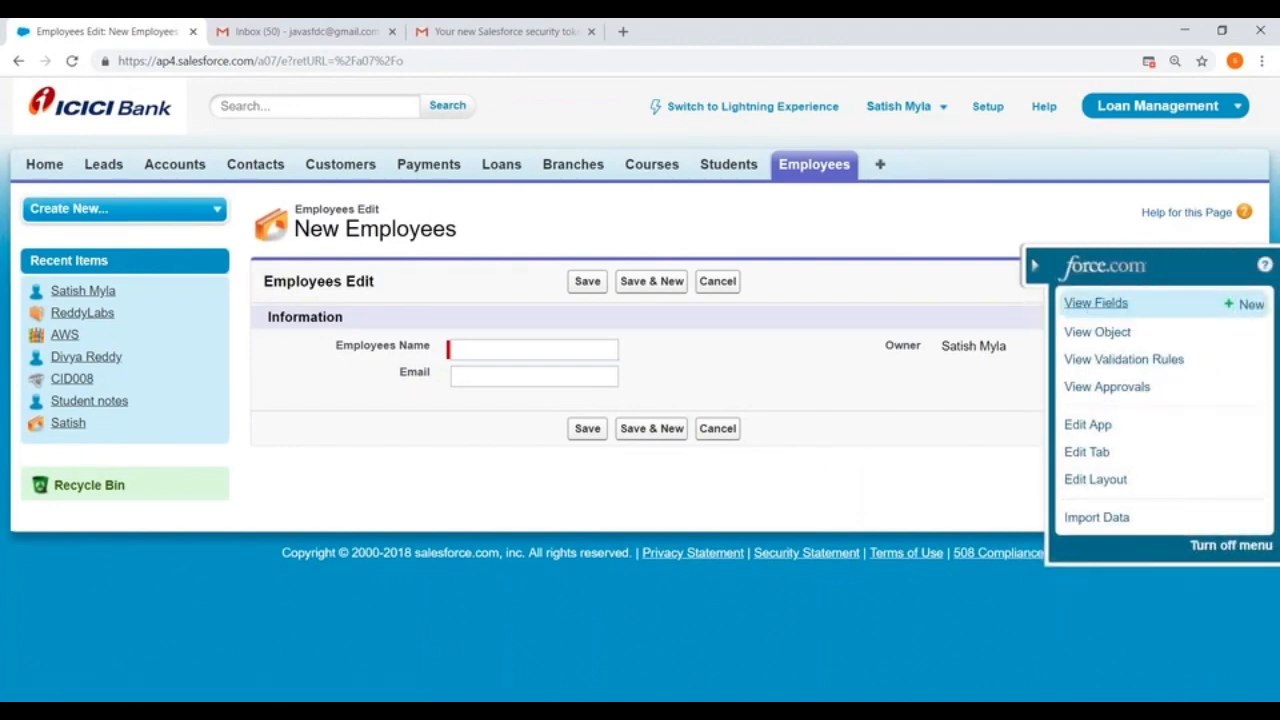
{"action": "left_click", "coordinate": [1057, 300]}
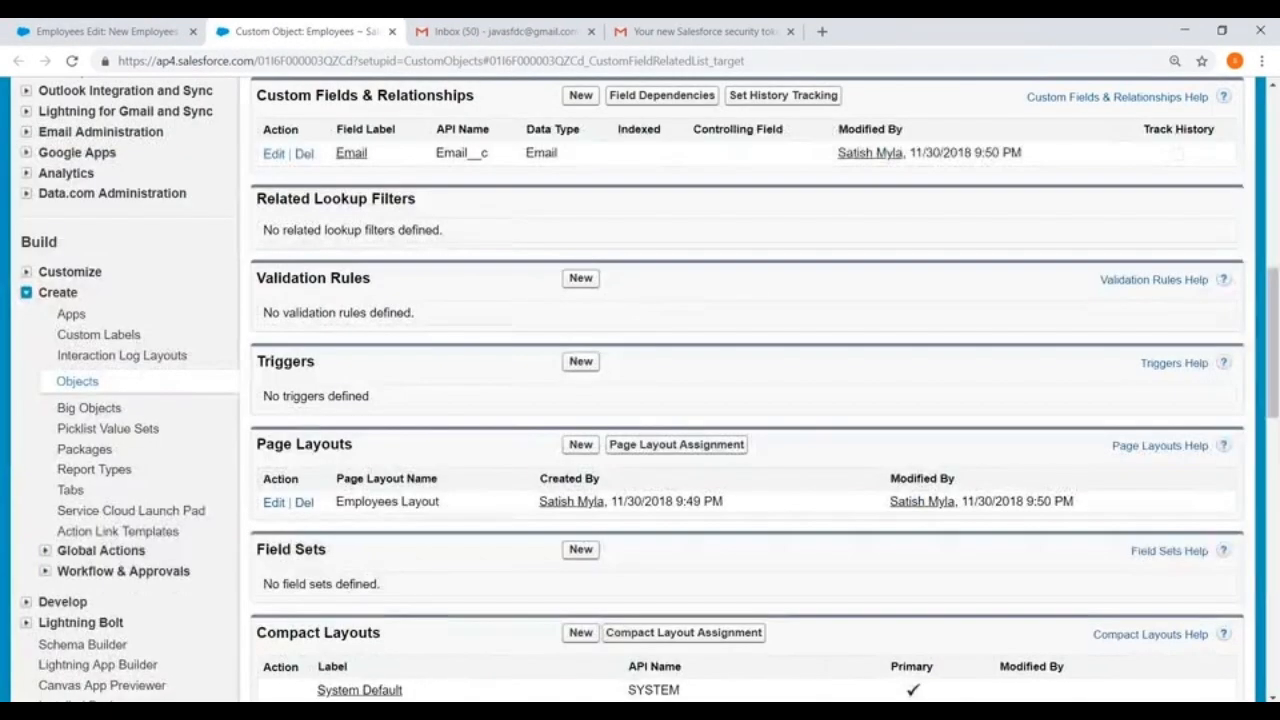
{"action": "scroll", "coordinate": [440, 248], "scroll_direction": "up", "scroll_amount": 1}
{"action": "left_click", "coordinate": [580, 178]}
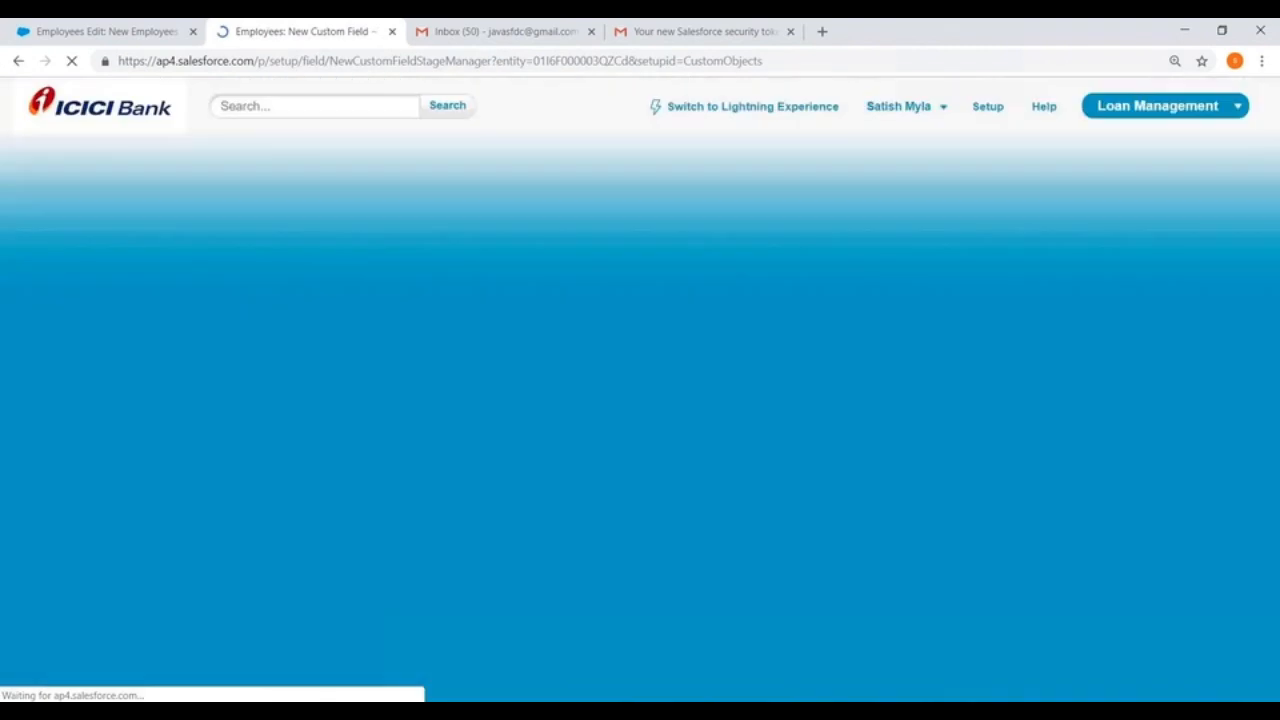
Step: Choose the Number data type for the new custom field and label it MyId
{"action": "scroll", "coordinate": [437, 429], "scroll_direction": "down", "scroll_amount": 10}
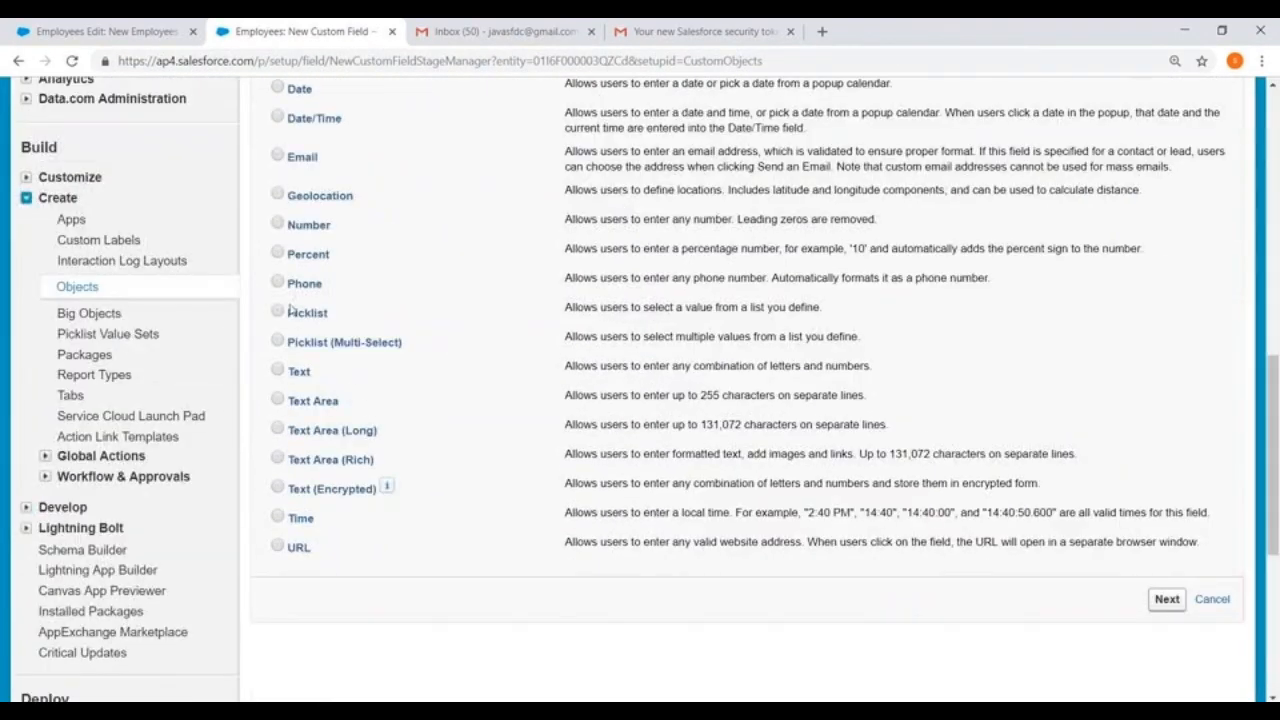
{"action": "left_click", "coordinate": [278, 224]}
{"action": "scroll", "coordinate": [818, 300], "scroll_direction": "down", "scroll_amount": 2}
{"action": "left_click", "coordinate": [1152, 432]}
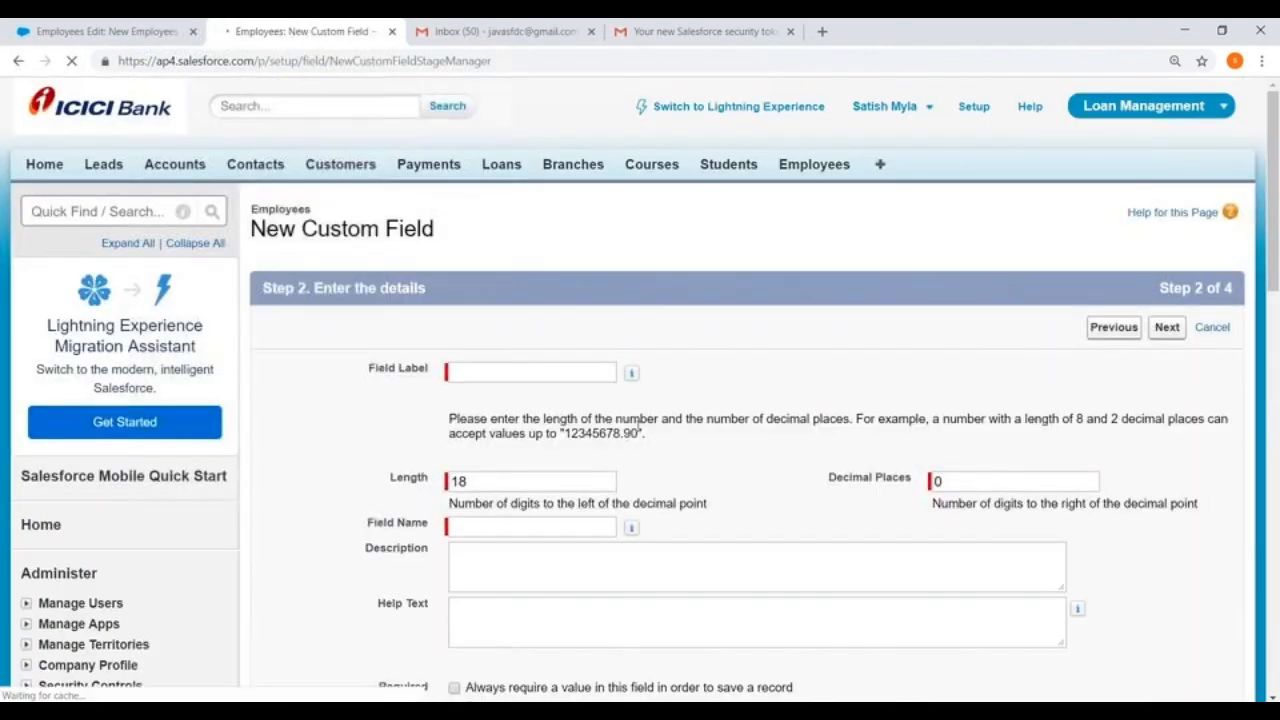
{"action": "left_click", "coordinate": [532, 372]}
{"action": "type", "text": "My"}
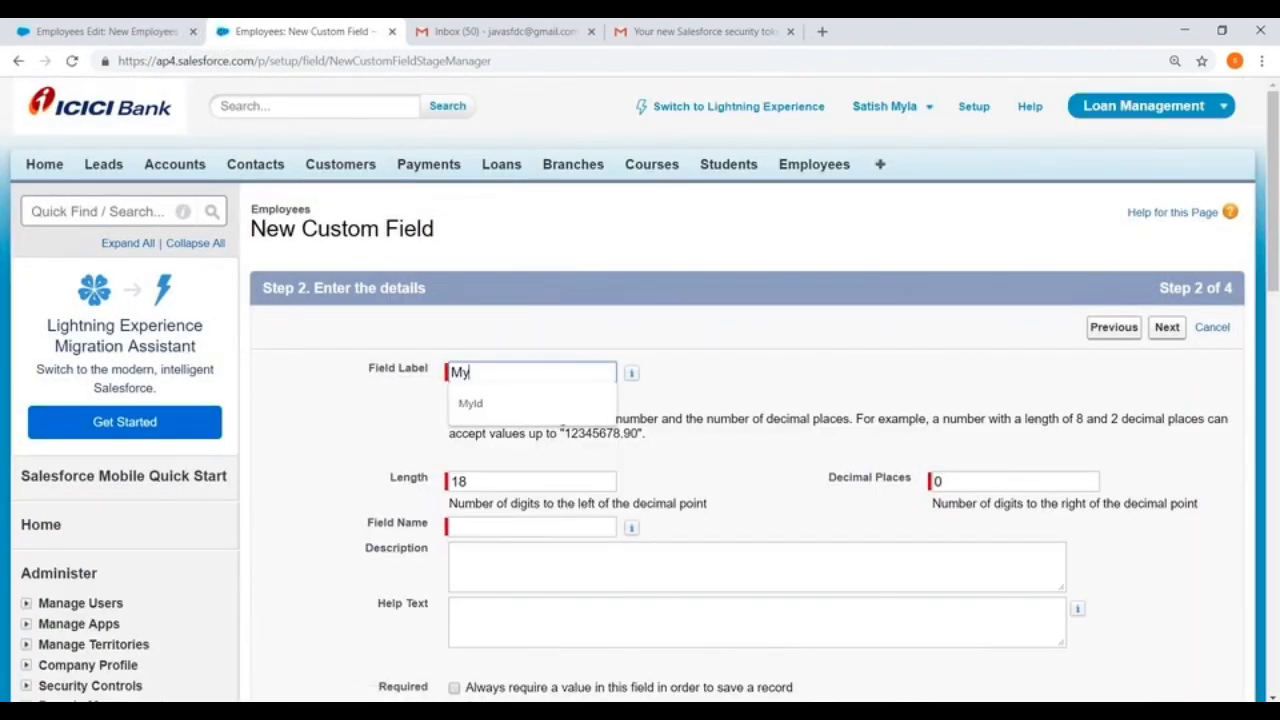
{"action": "type", "text": "Id"}
{"action": "left_click", "coordinate": [846, 323]}
Step: Highlight the External ID option, keep the default field-level security and page layout, and save the MyId field
{"action": "scroll", "coordinate": [1166, 194], "scroll_direction": "down", "scroll_amount": 2}
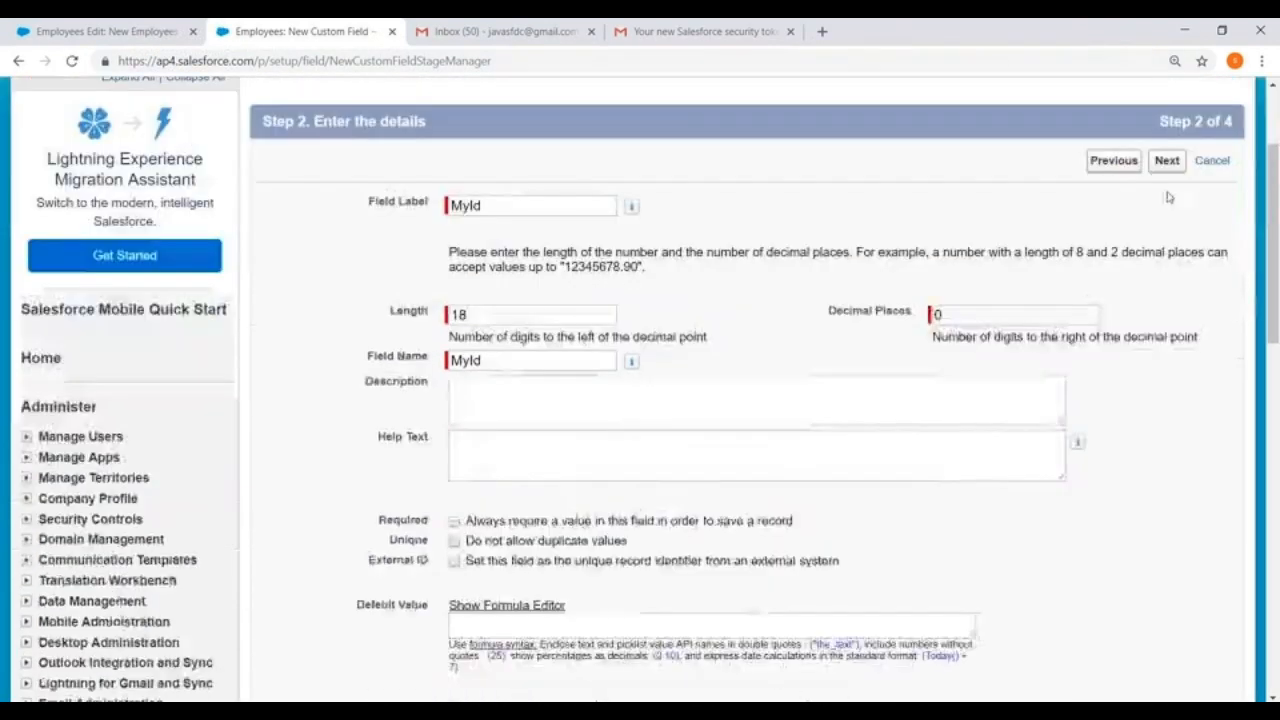
{"action": "scroll", "coordinate": [700, 400], "scroll_direction": "down", "scroll_amount": 2}
{"action": "left_click_drag", "start_coordinate": [369, 395], "coordinate": [457, 400]}
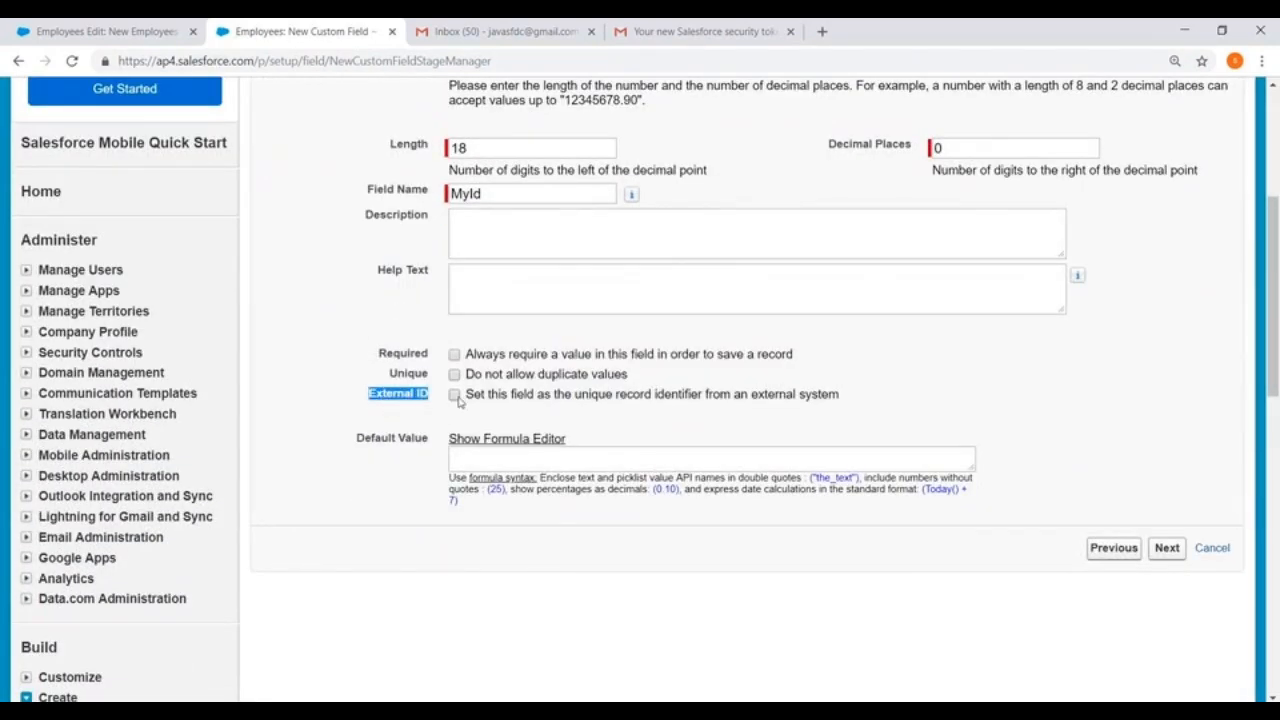
{"action": "left_click", "coordinate": [1168, 550]}
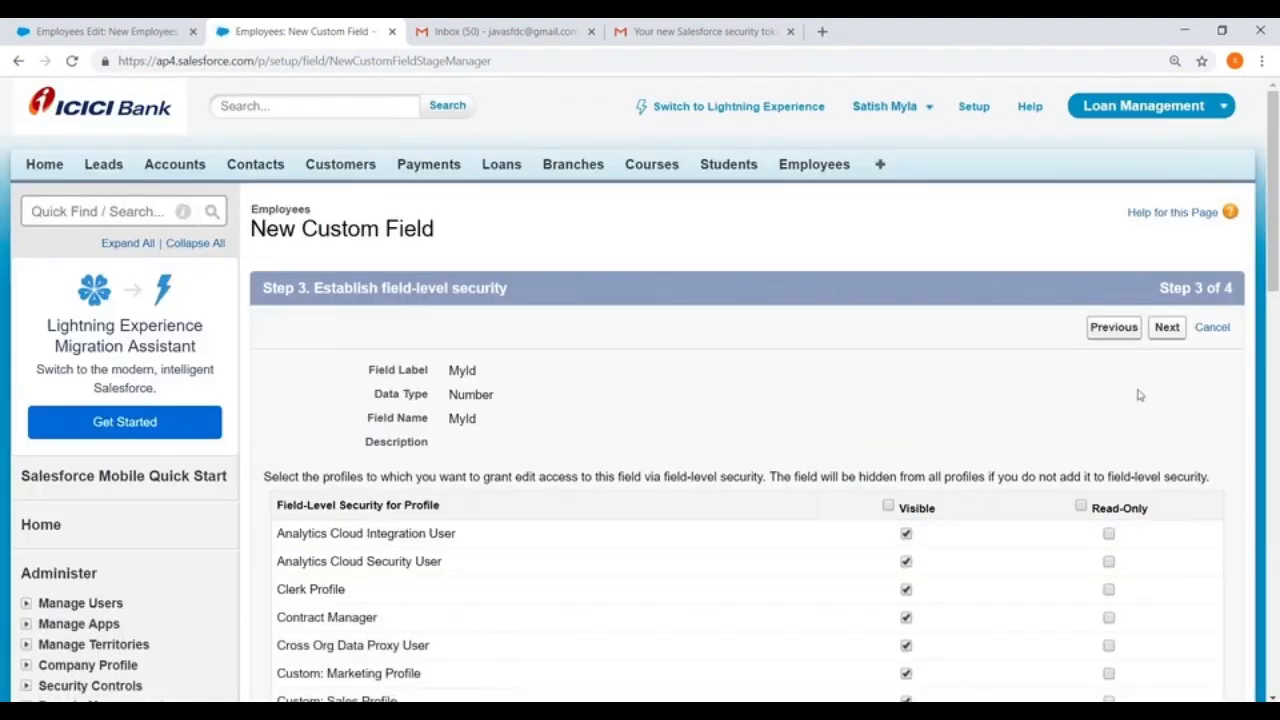
{"action": "left_click", "coordinate": [1167, 327]}
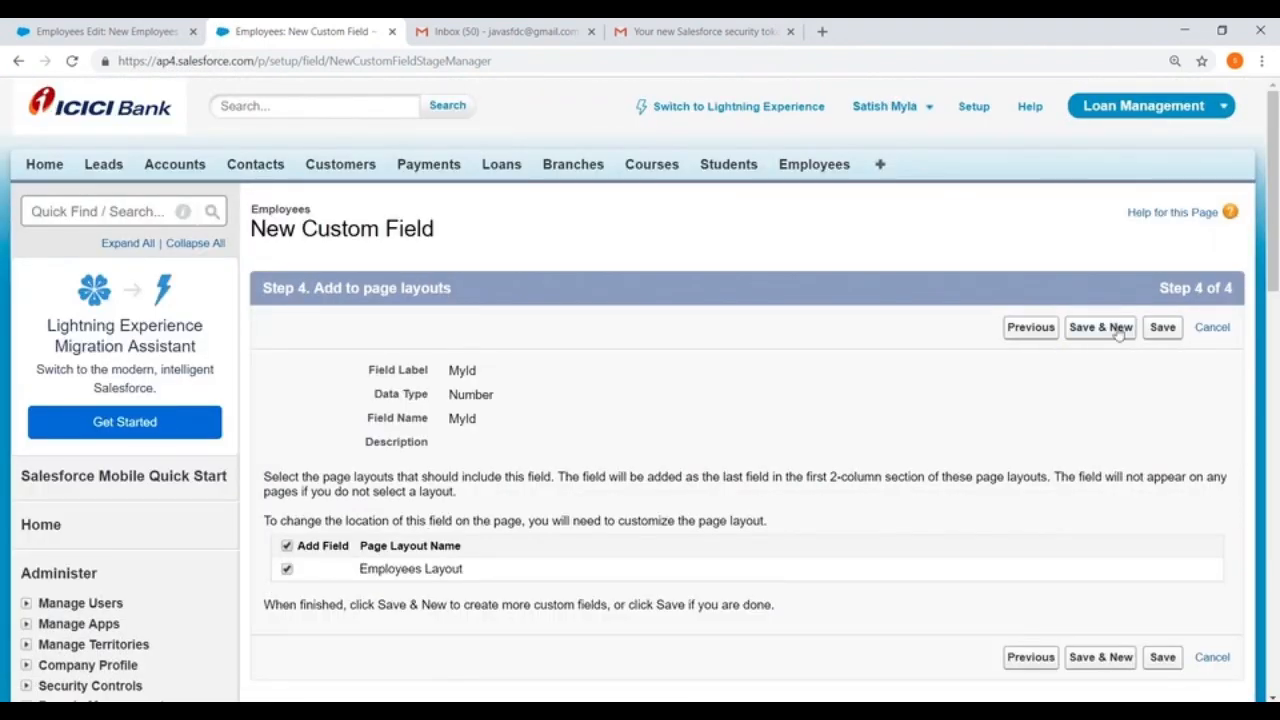
{"action": "left_click", "coordinate": [1160, 327]}
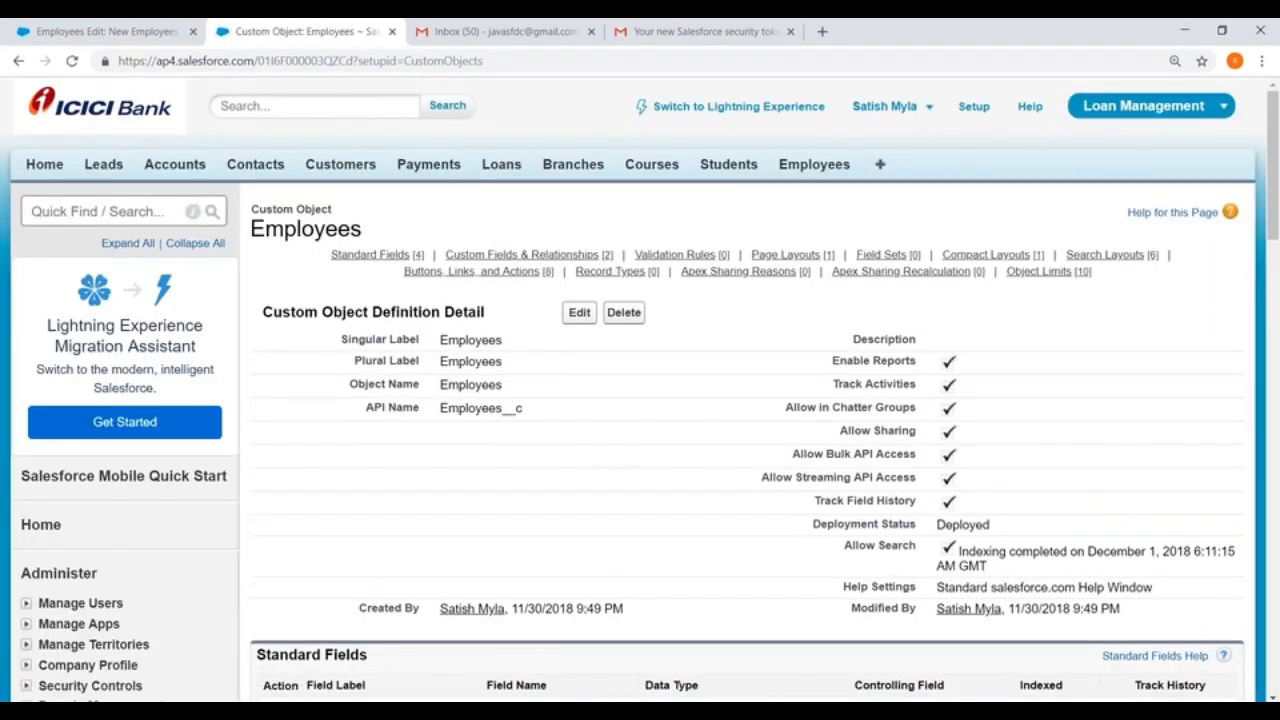
Step: Switch to the DataLoader folder in File Explorer and create a new Excel worksheet there named Employee
{"action": "left_click", "coordinate": [899, 710]}
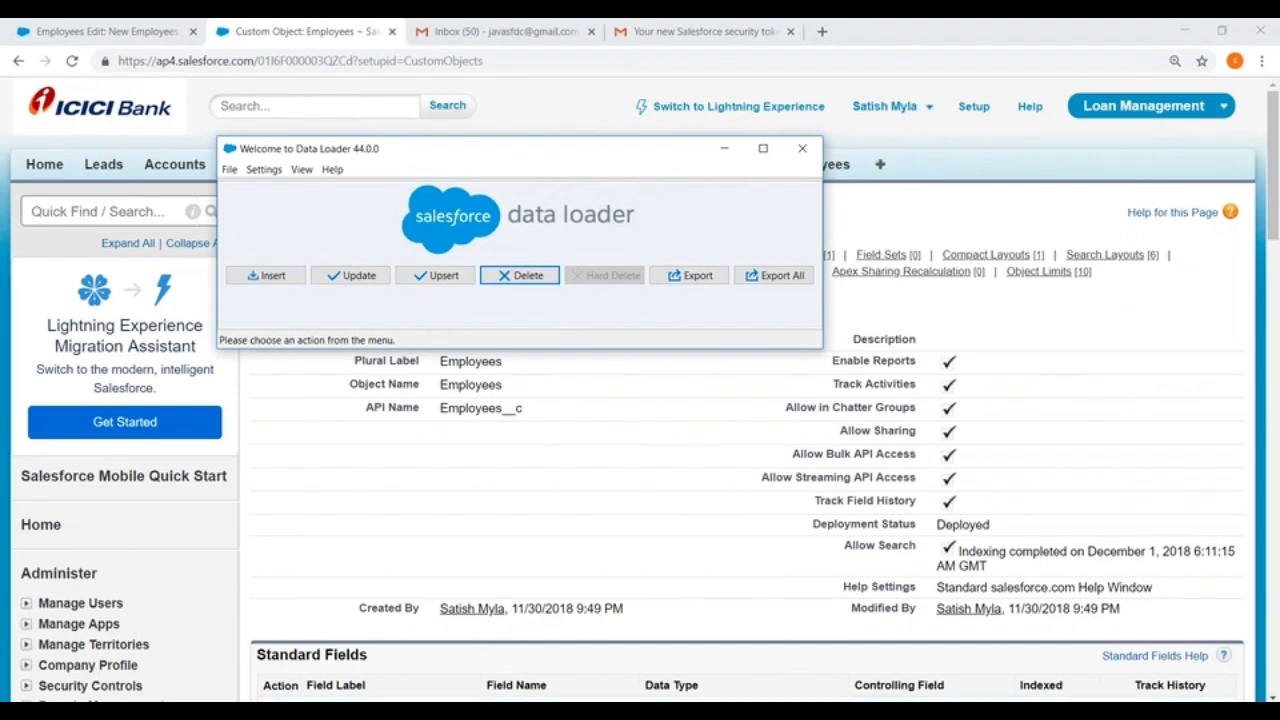
{"action": "left_click", "coordinate": [430, 710]}
{"action": "left_click", "coordinate": [509, 651]}
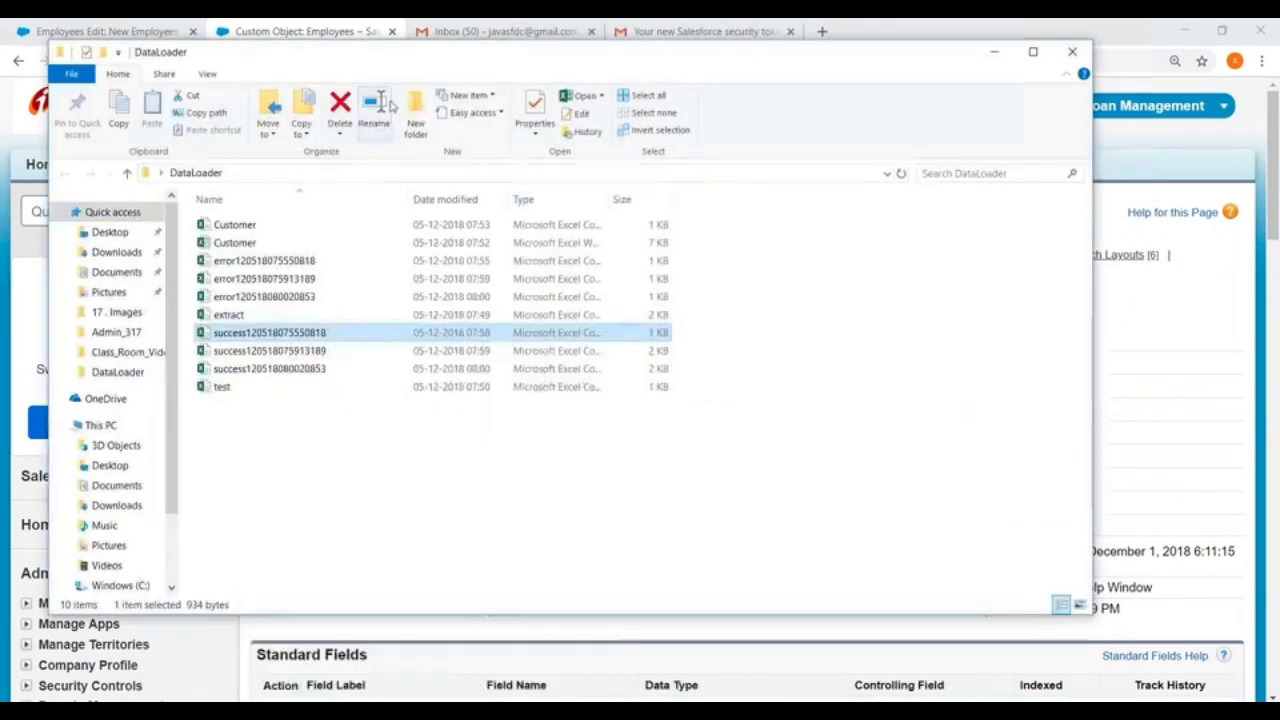
{"action": "right_click", "coordinate": [218, 440]}
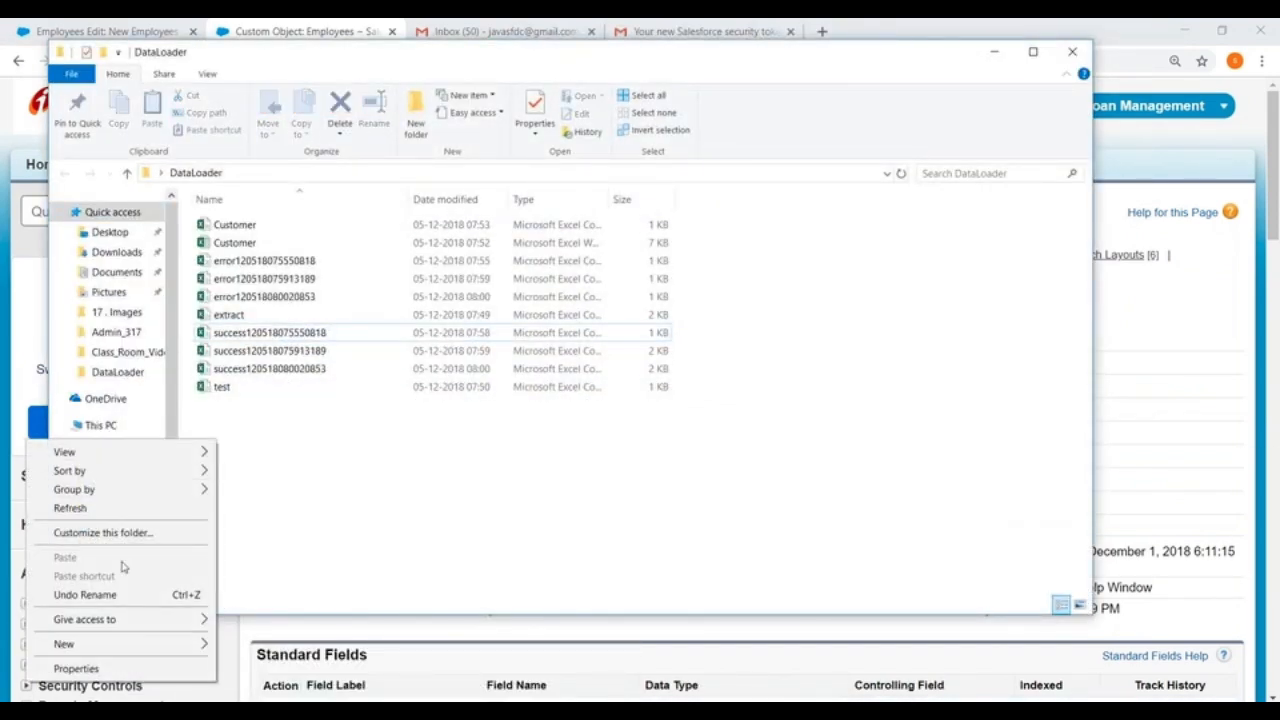
{"action": "mouse_move", "coordinate": [163, 645]}
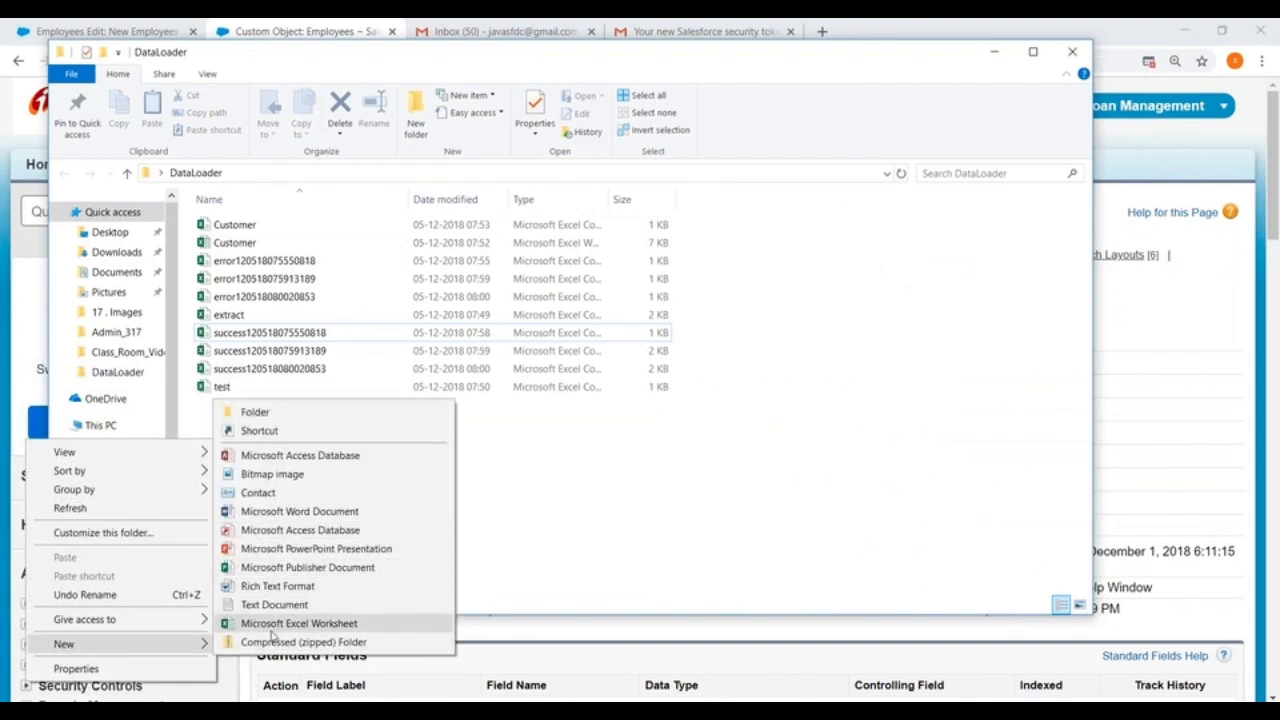
{"action": "left_click", "coordinate": [272, 623]}
{"action": "key", "text": "BackSpace"}
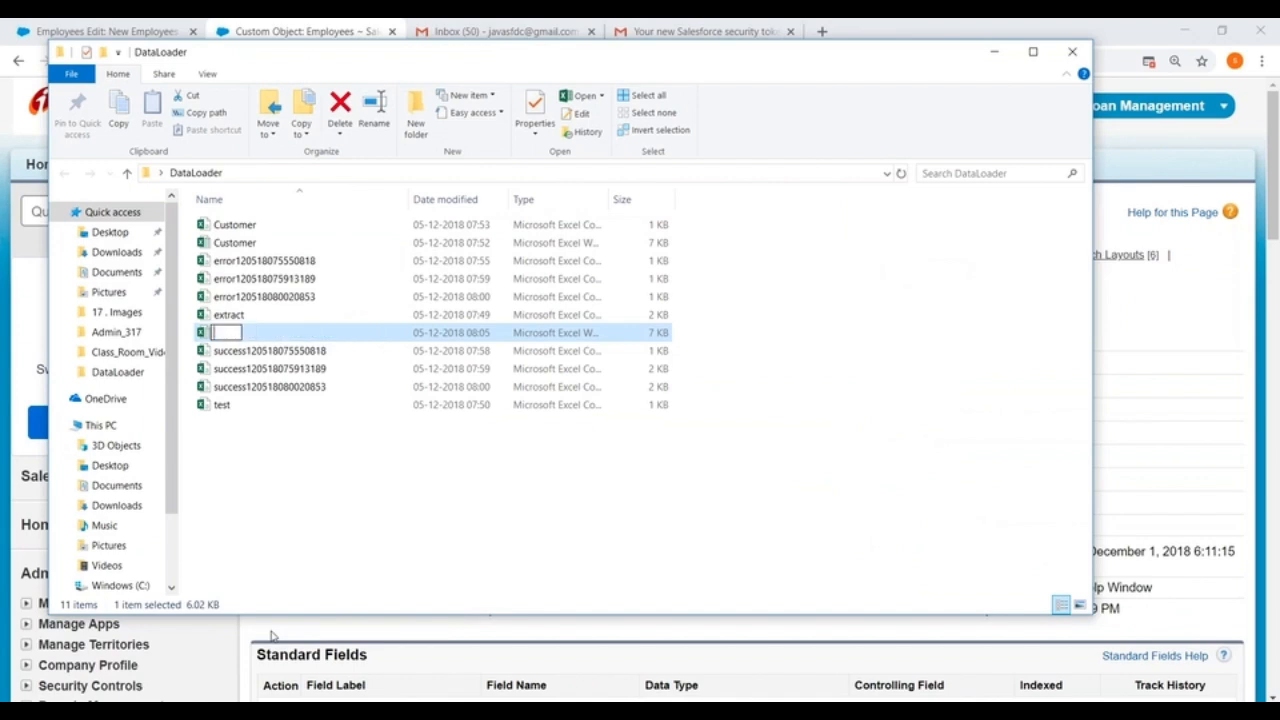
{"action": "type", "text": "Employee"}
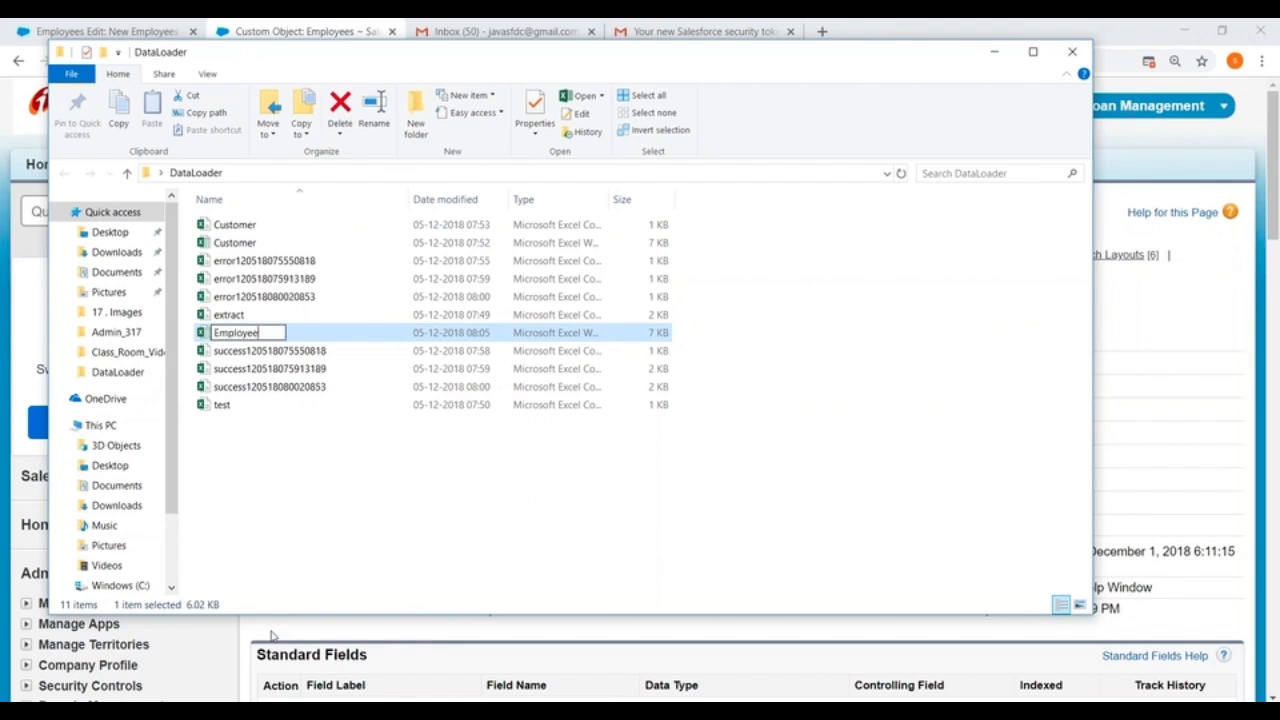
{"action": "left_click", "coordinate": [377, 517]}
Step: Open the Employee workbook in Excel, enter the headers Name in A1 and Email in B1, and widen those columns
{"action": "left_click", "coordinate": [235, 333]}
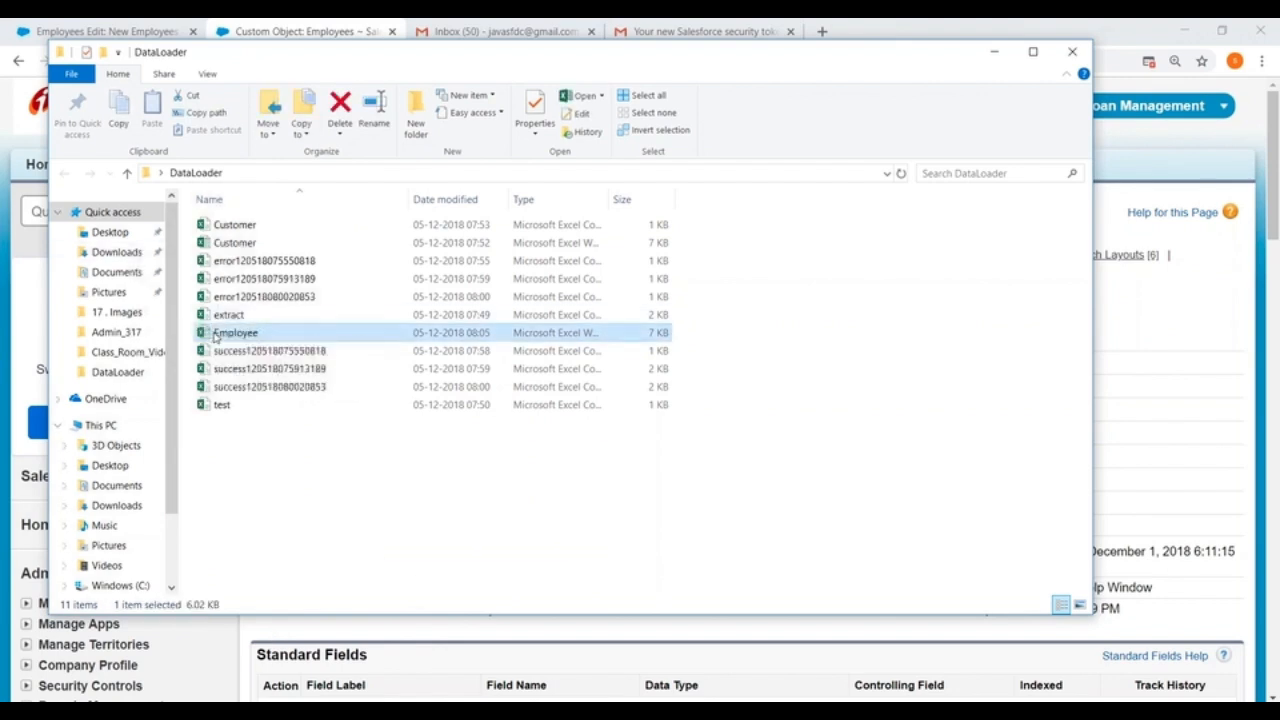
{"action": "double_click", "coordinate": [235, 333]}
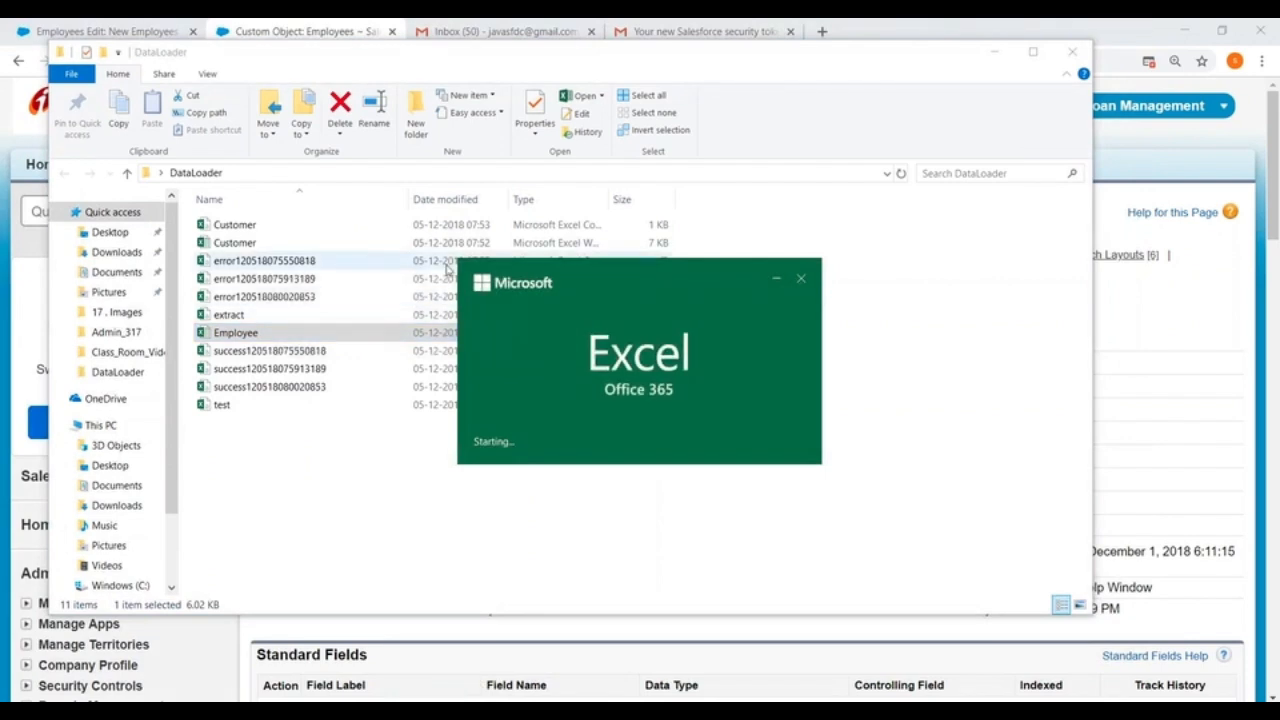
{"action": "type", "text": "Name"}
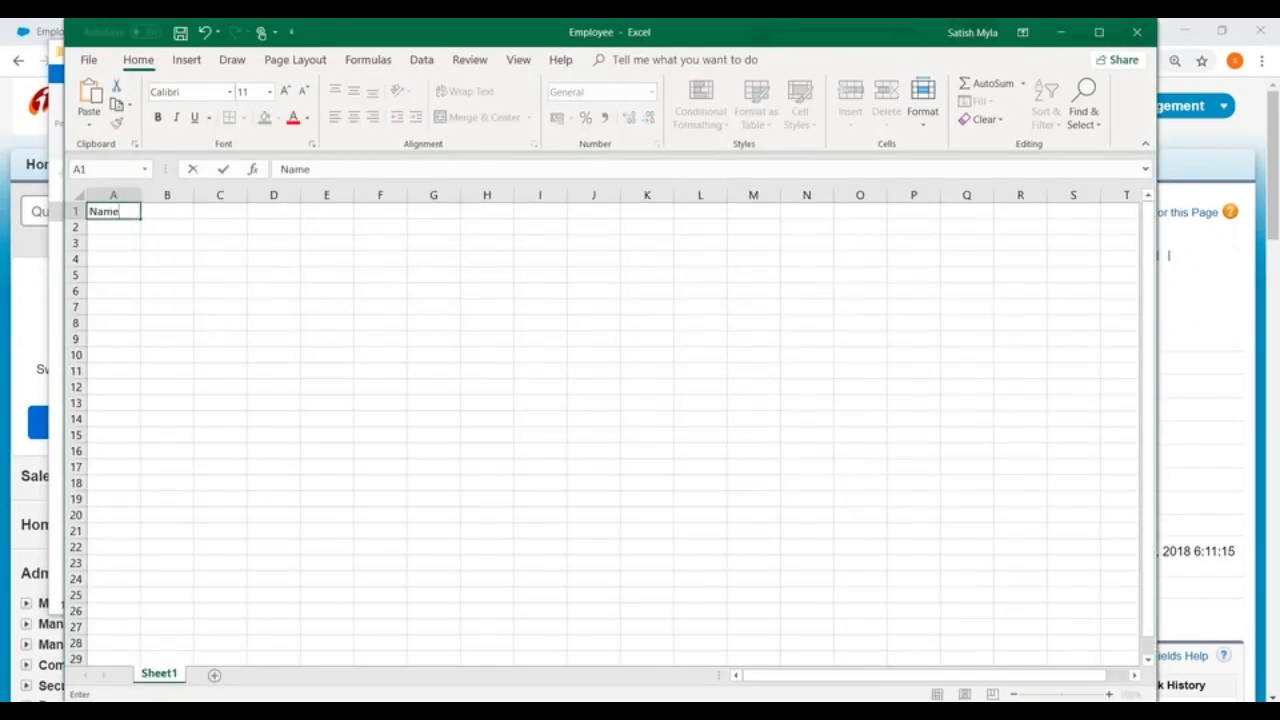
{"action": "key", "text": "Tab"}
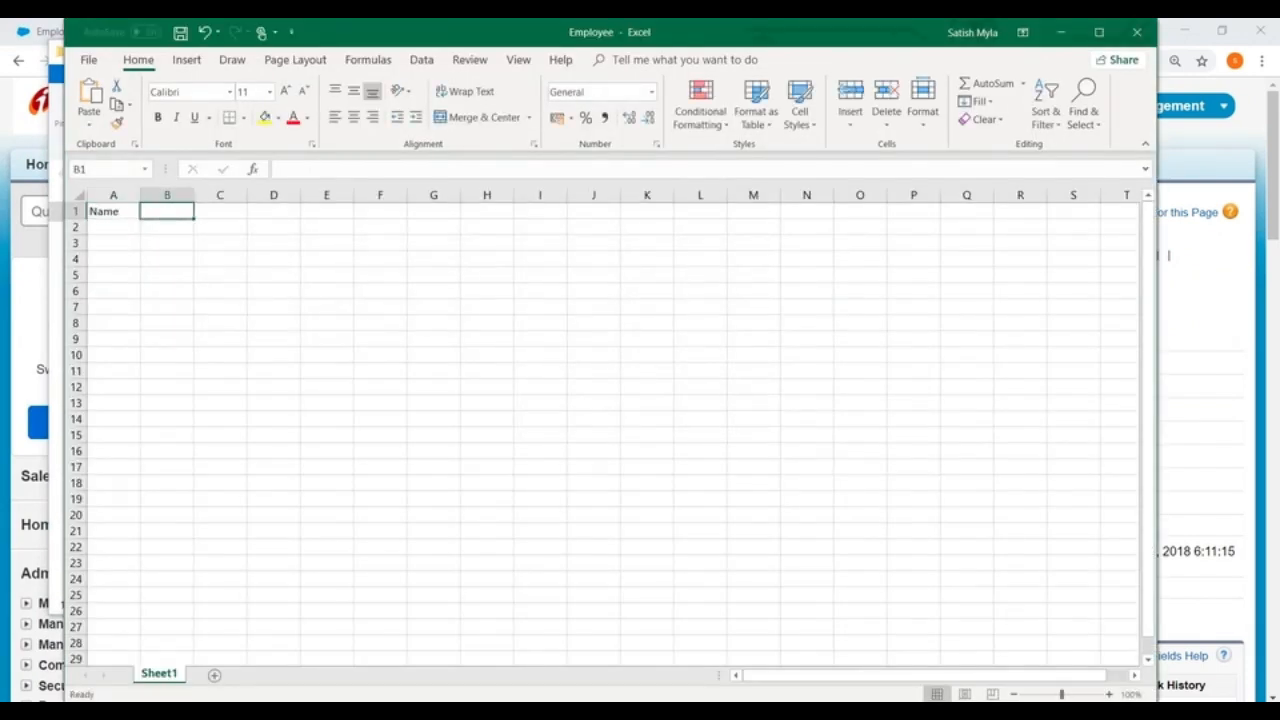
{"action": "left_click_drag", "start_coordinate": [140, 192], "coordinate": [365, 208]}
{"action": "type", "text": "Email"}
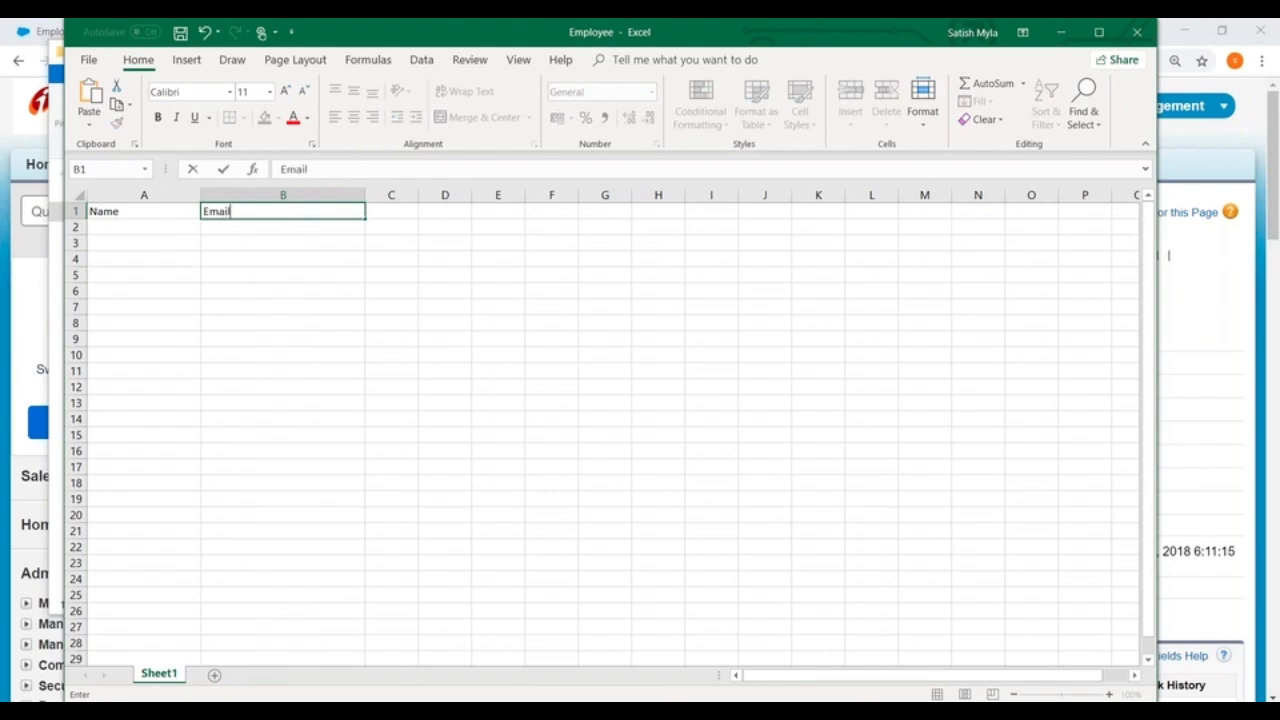
{"action": "key", "text": "Tab"}
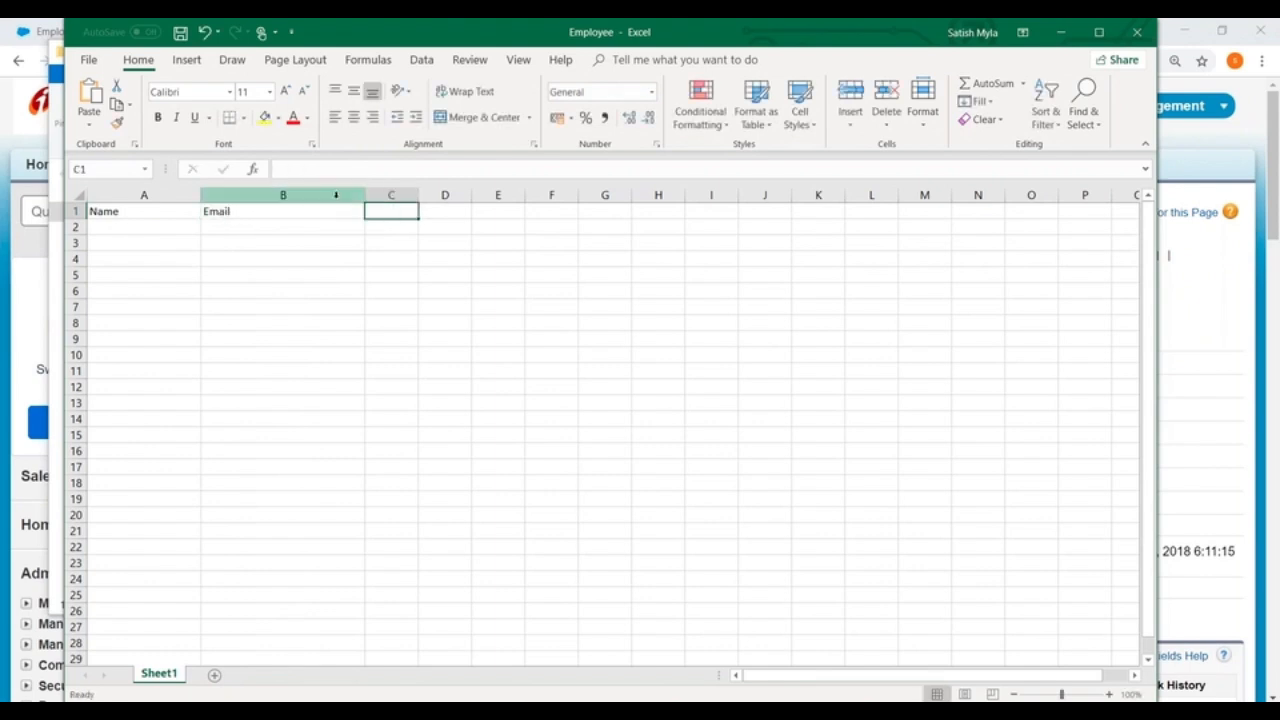
Step: Widen column C and enter the header ExtId in C1
{"action": "left_click_drag", "start_coordinate": [419, 196], "coordinate": [521, 203]}
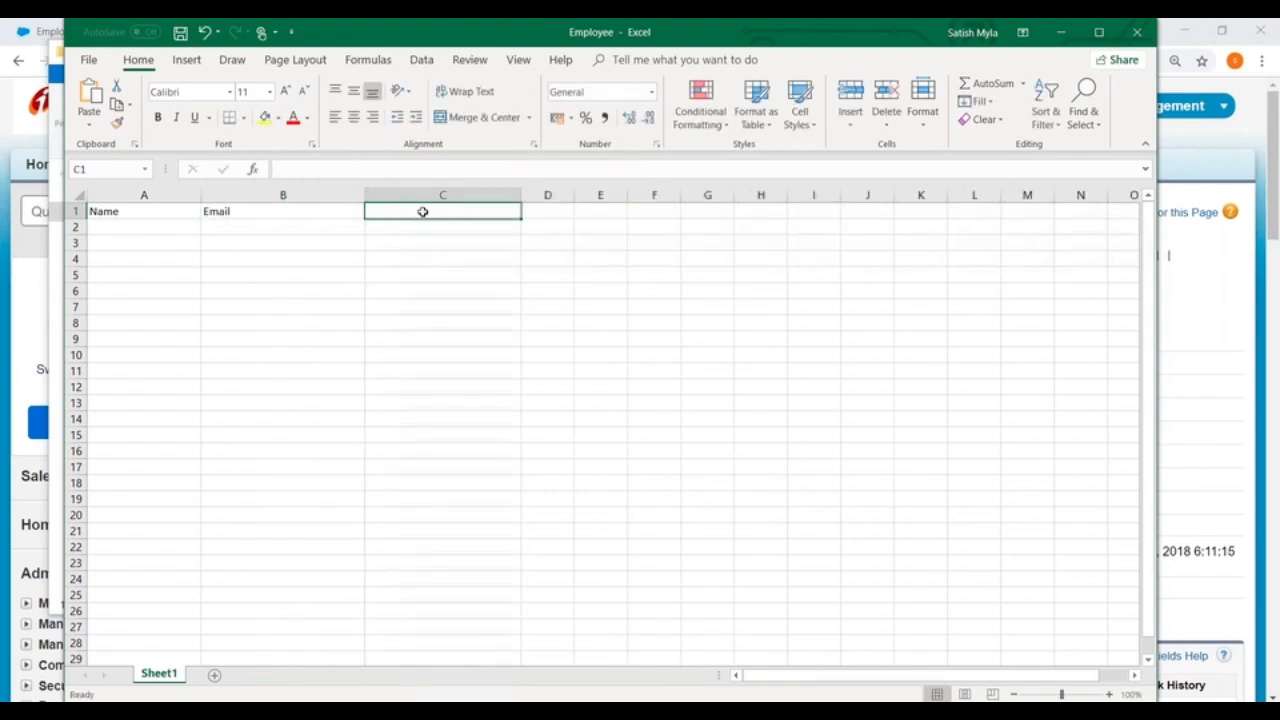
{"action": "double_click", "coordinate": [411, 211]}
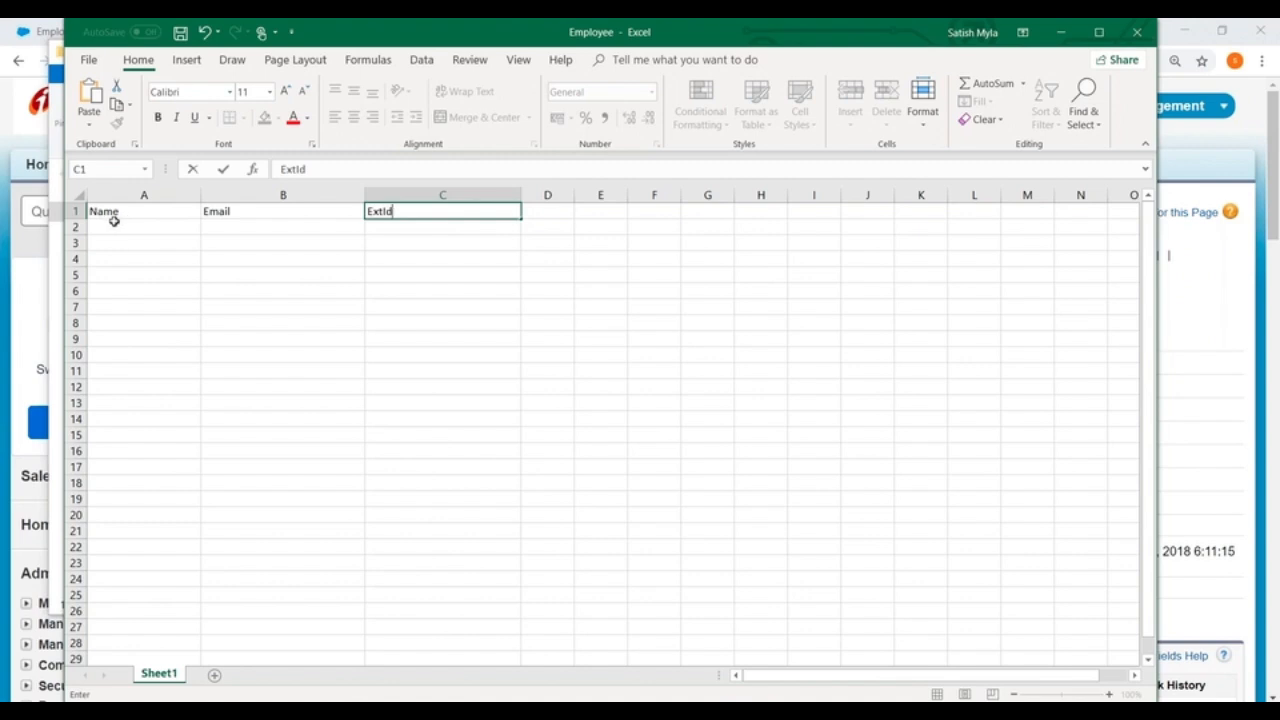
Step: Fill row 2 with the first employee's name and email address, and set ExtId to 1
{"action": "left_click", "coordinate": [112, 226]}
{"action": "type", "text": "Kiran"}
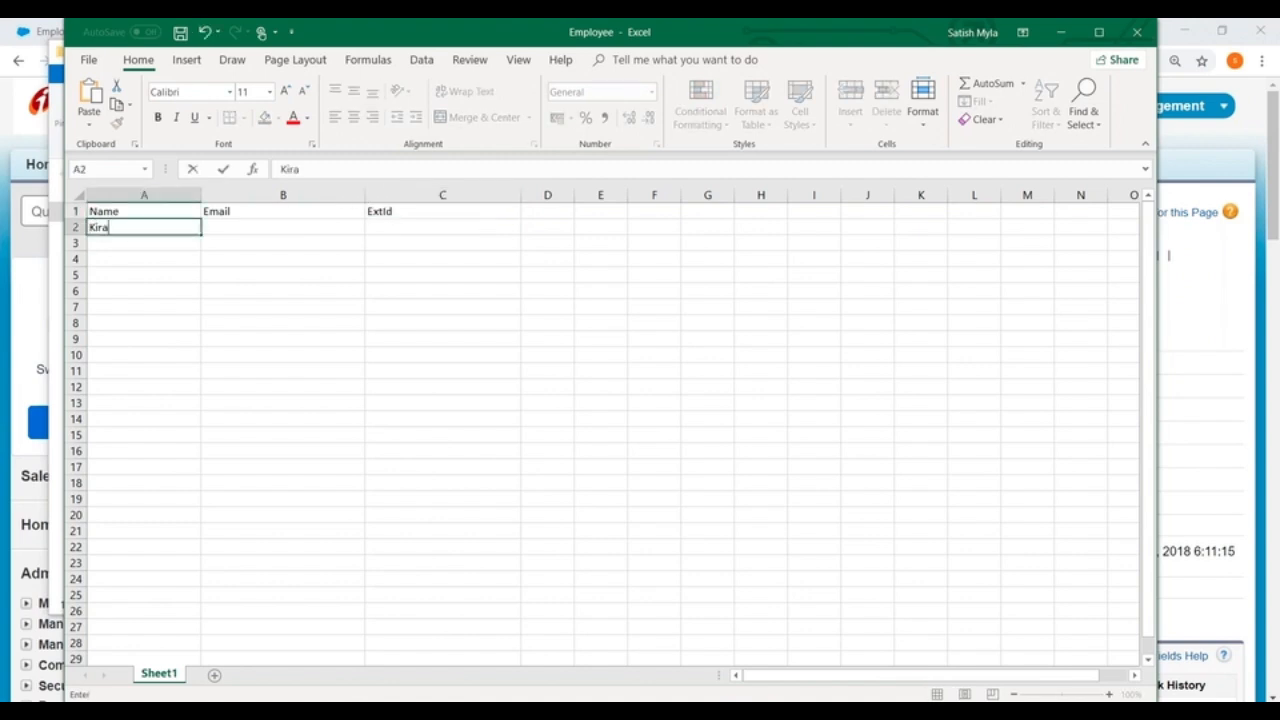
{"action": "key", "text": "Tab"}
{"action": "type", "text": "abc"}
{"action": "scroll", "coordinate": [600, 430], "scroll_direction": "down", "scroll_amount": 1}
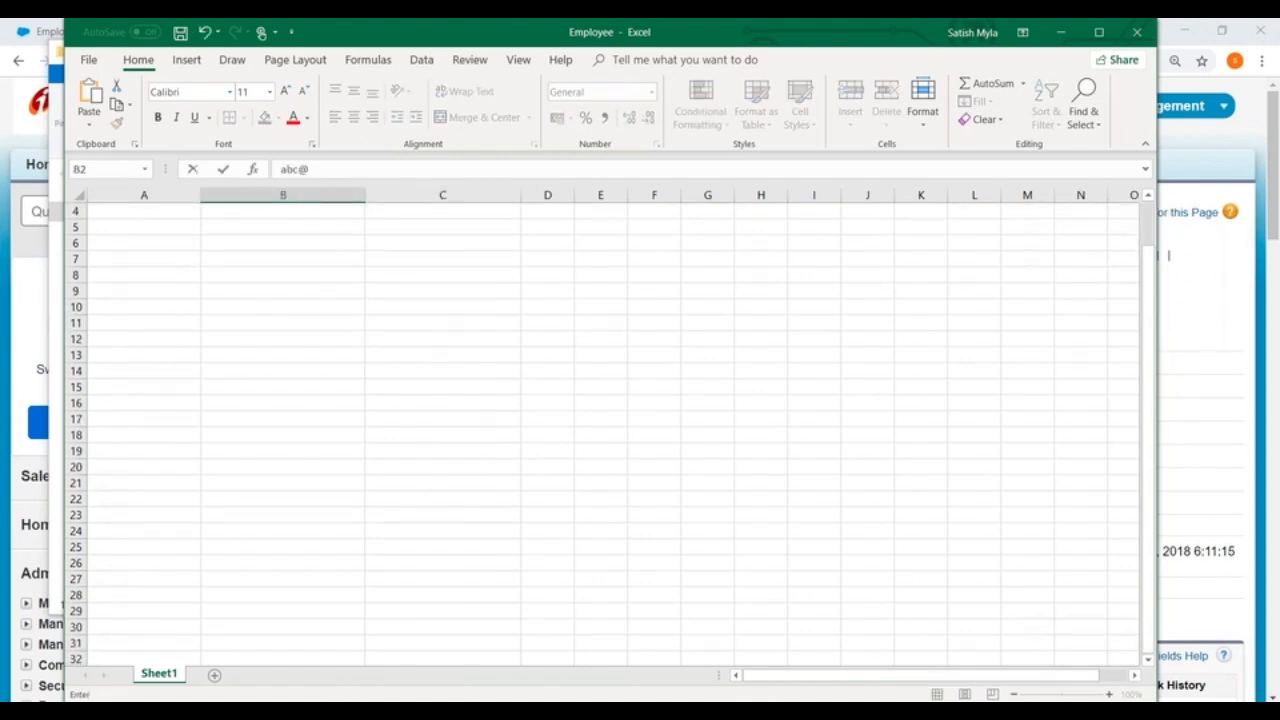
{"action": "type", "text": "@"}
{"action": "left_click", "coordinate": [249, 275]}
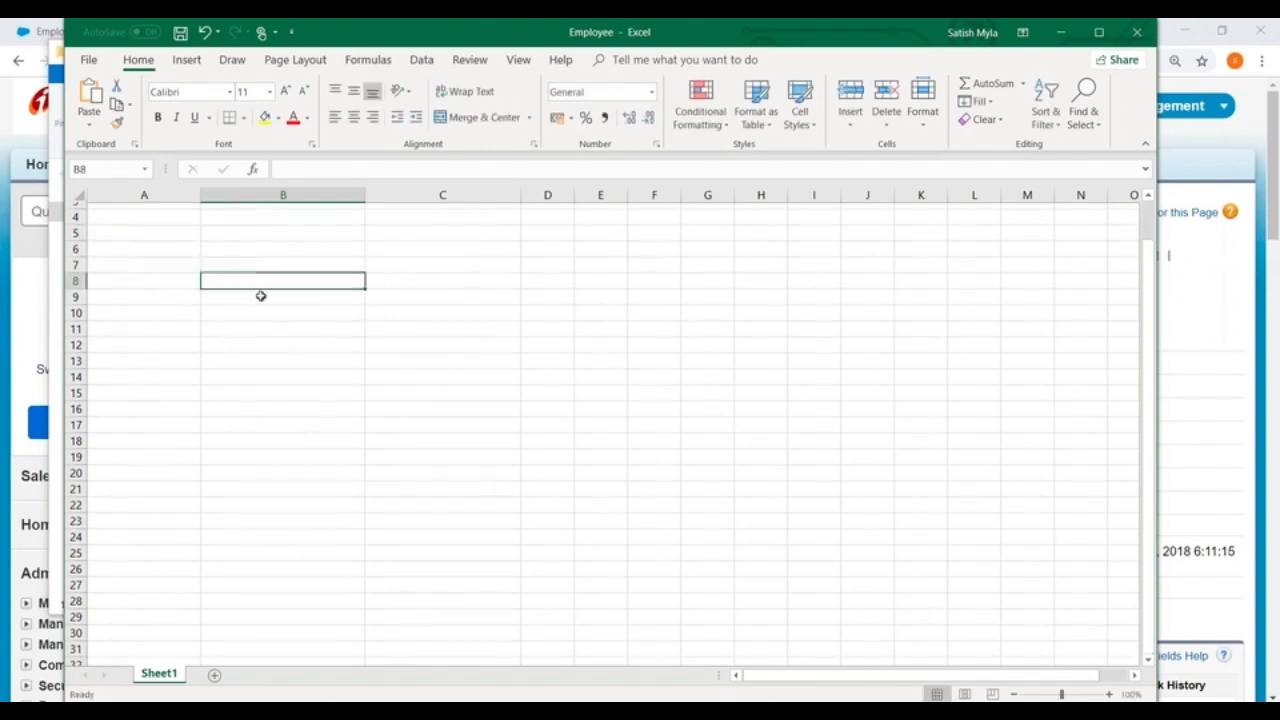
{"action": "scroll", "coordinate": [255, 285], "scroll_direction": "up", "scroll_amount": 1}
{"action": "double_click", "coordinate": [251, 228]}
{"action": "type", "text": "xyz.com"}
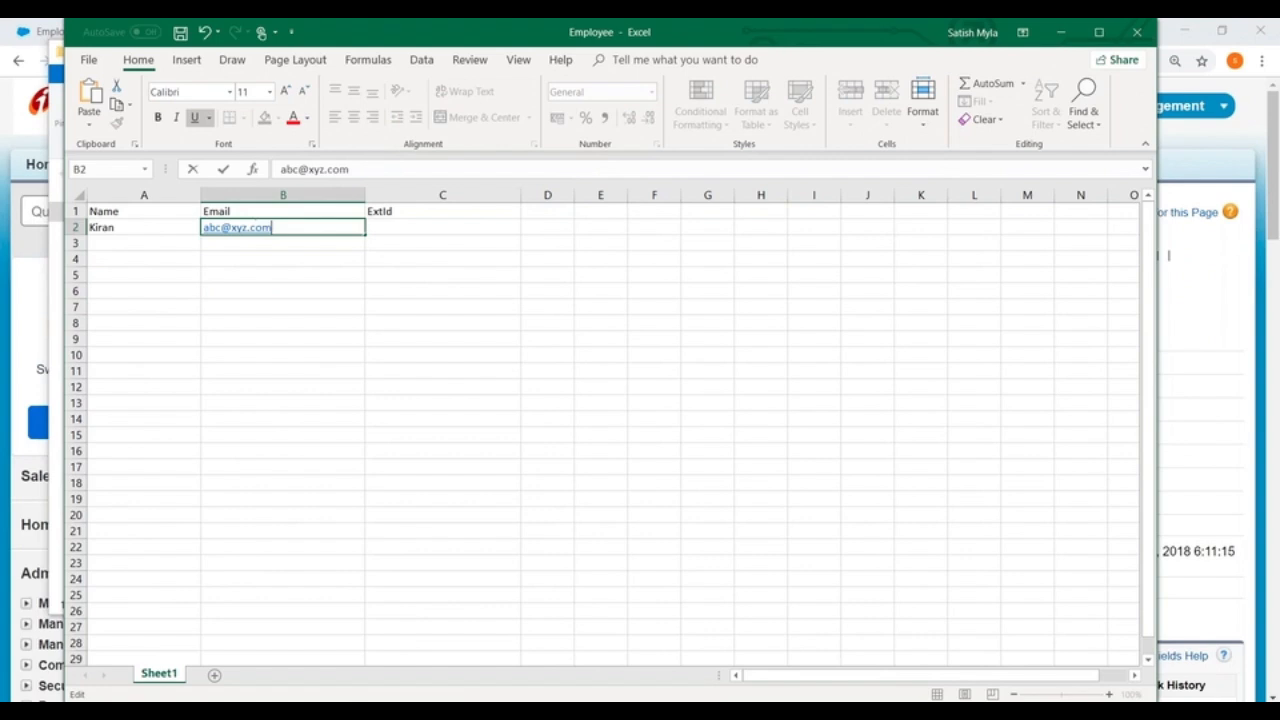
{"action": "key", "text": "Tab"}
{"action": "type", "text": "1"}
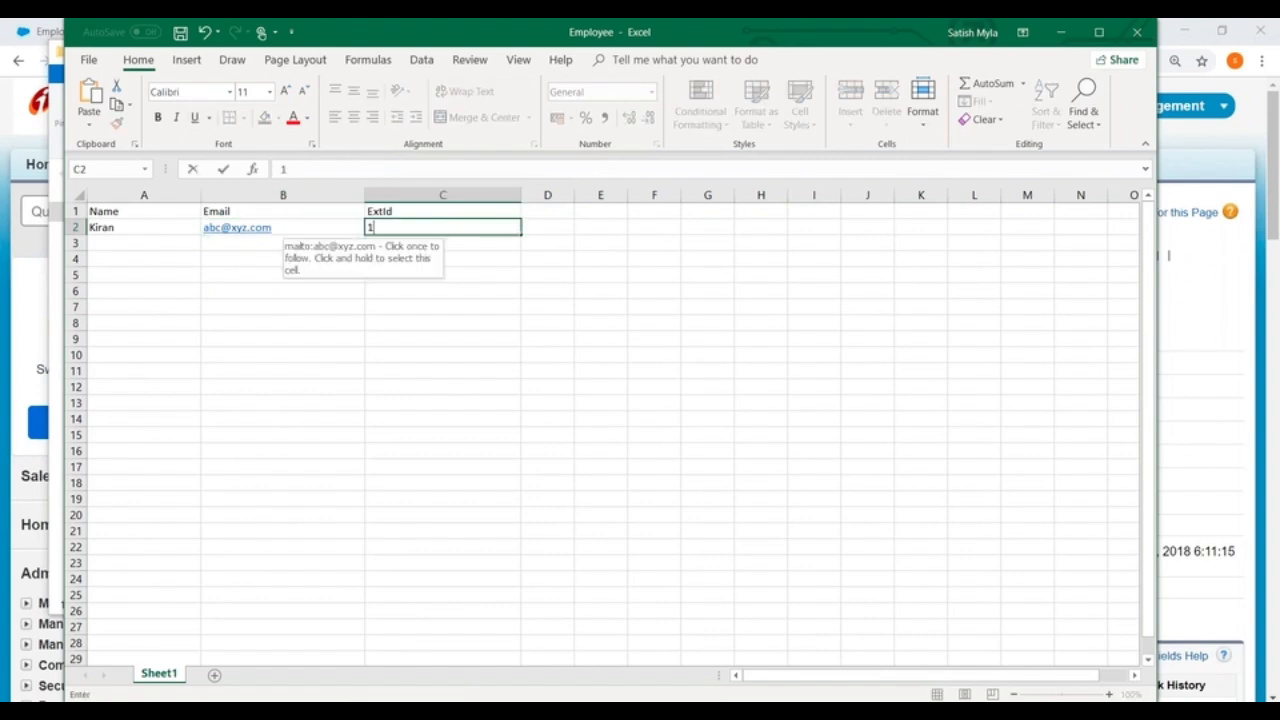
Step: Fill row 3 with the second employee's name and email address, and set ExtId to 2
{"action": "left_click", "coordinate": [123, 246]}
{"action": "type", "text": "Hara"}
{"action": "key", "text": "BackSpace"}
{"action": "type", "text": "i"}
{"action": "key", "text": "Tab"}
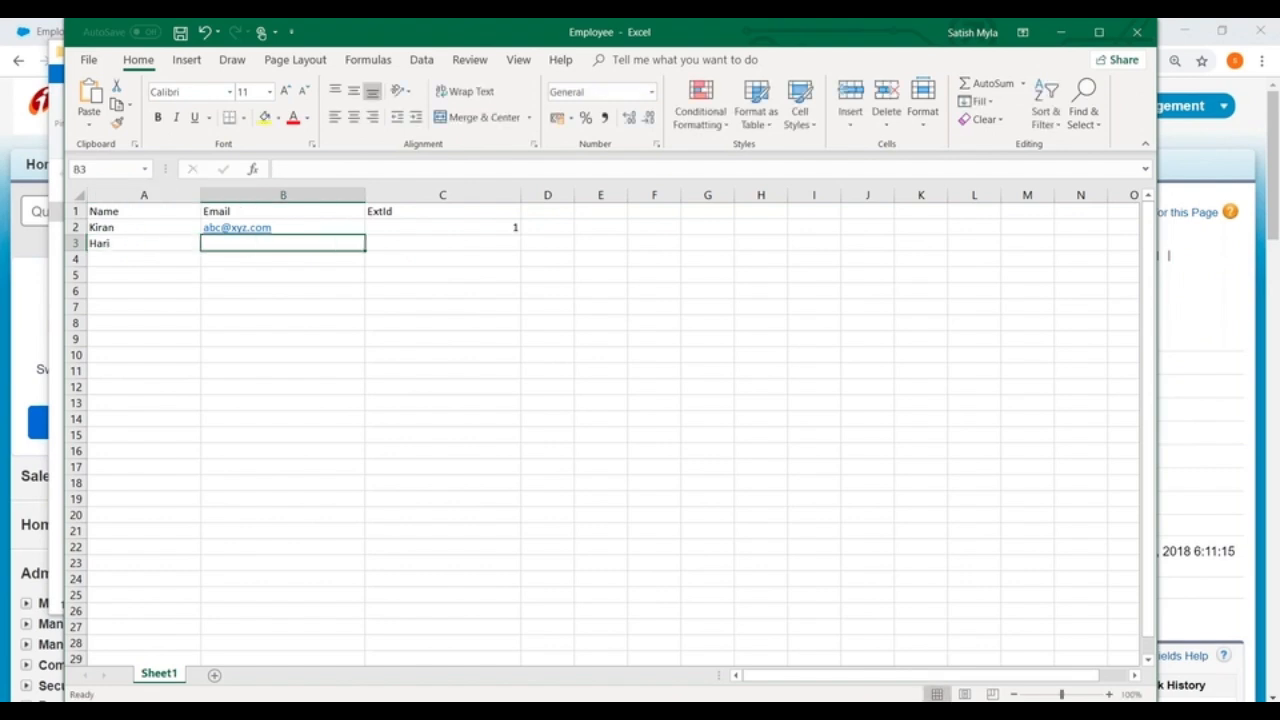
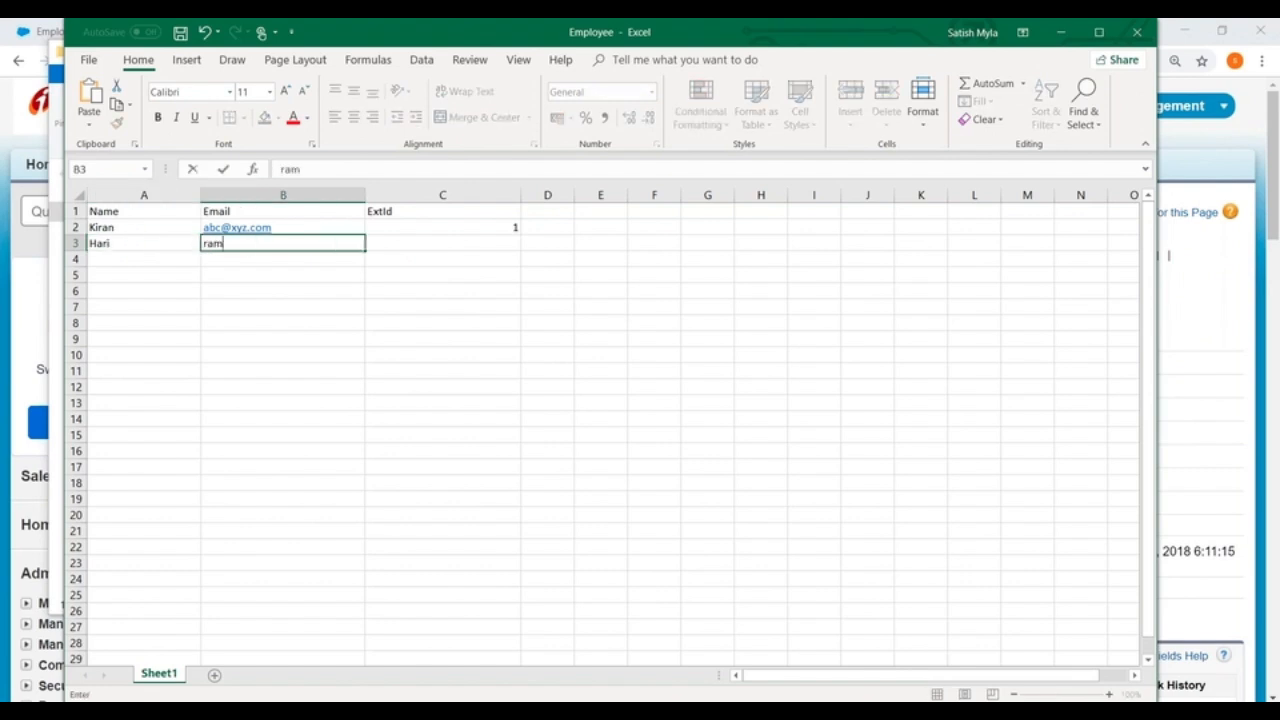
{"action": "key", "text": "Tab"}
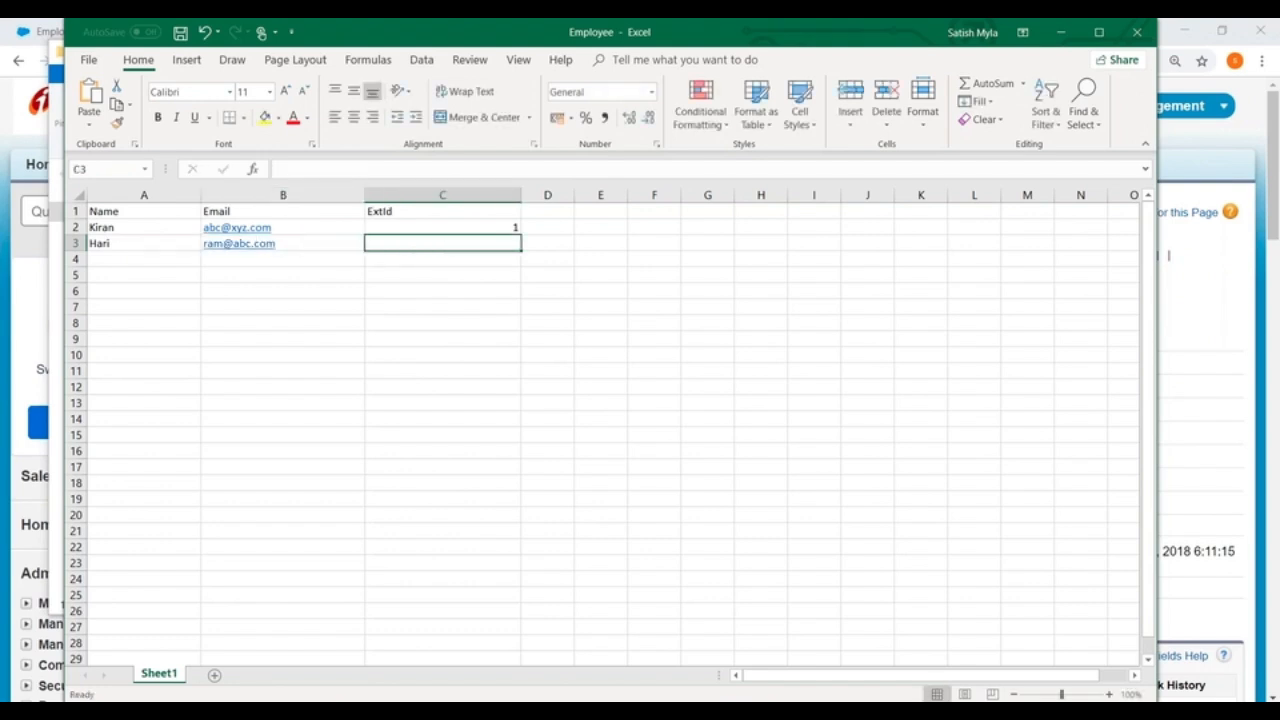
{"action": "type", "text": "2"}
Step: Fill row 4 with the third employee's name and email address, and set ExtId to 3
{"action": "left_click", "coordinate": [106, 263]}
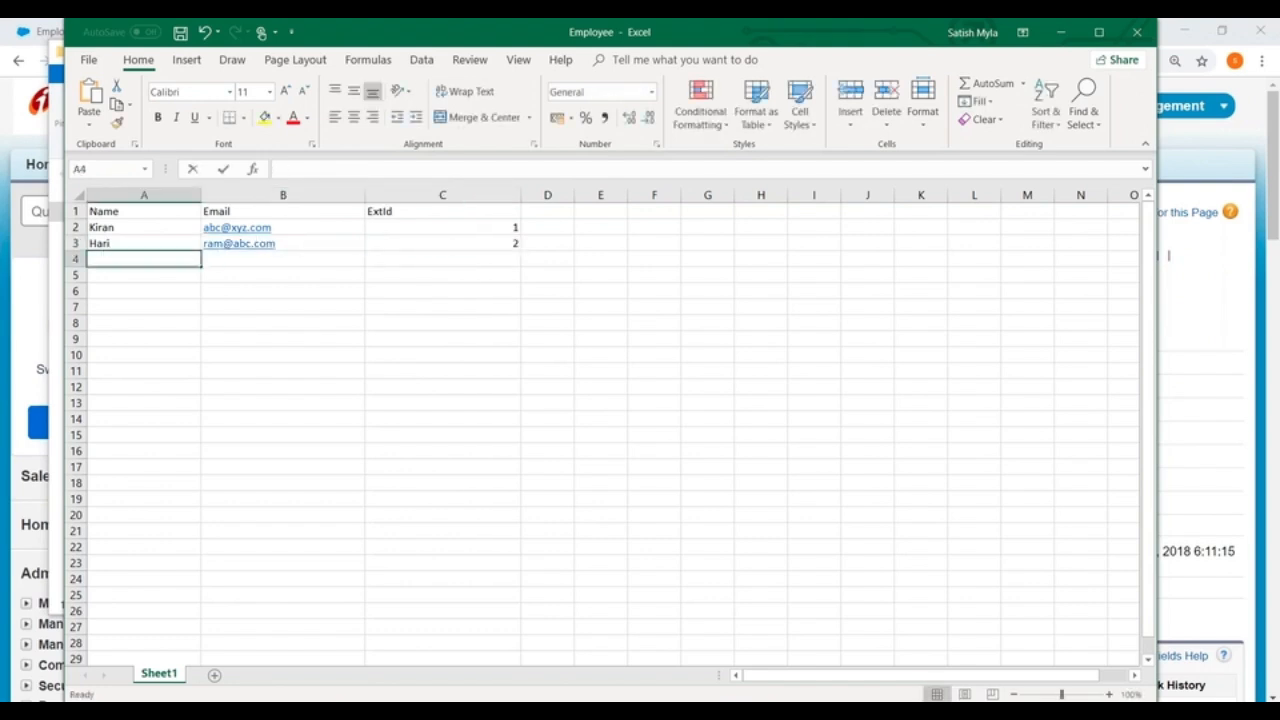
{"action": "type", "text": "Ra"}
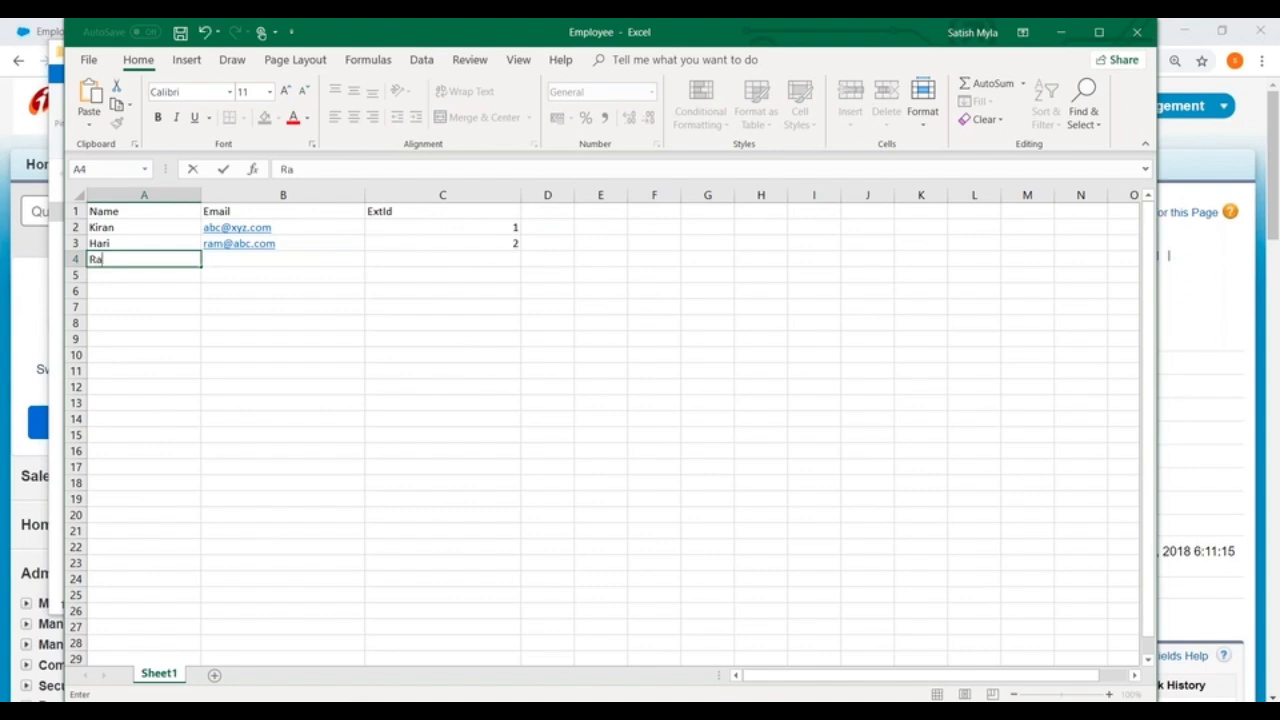
{"action": "key", "text": "Tab"}
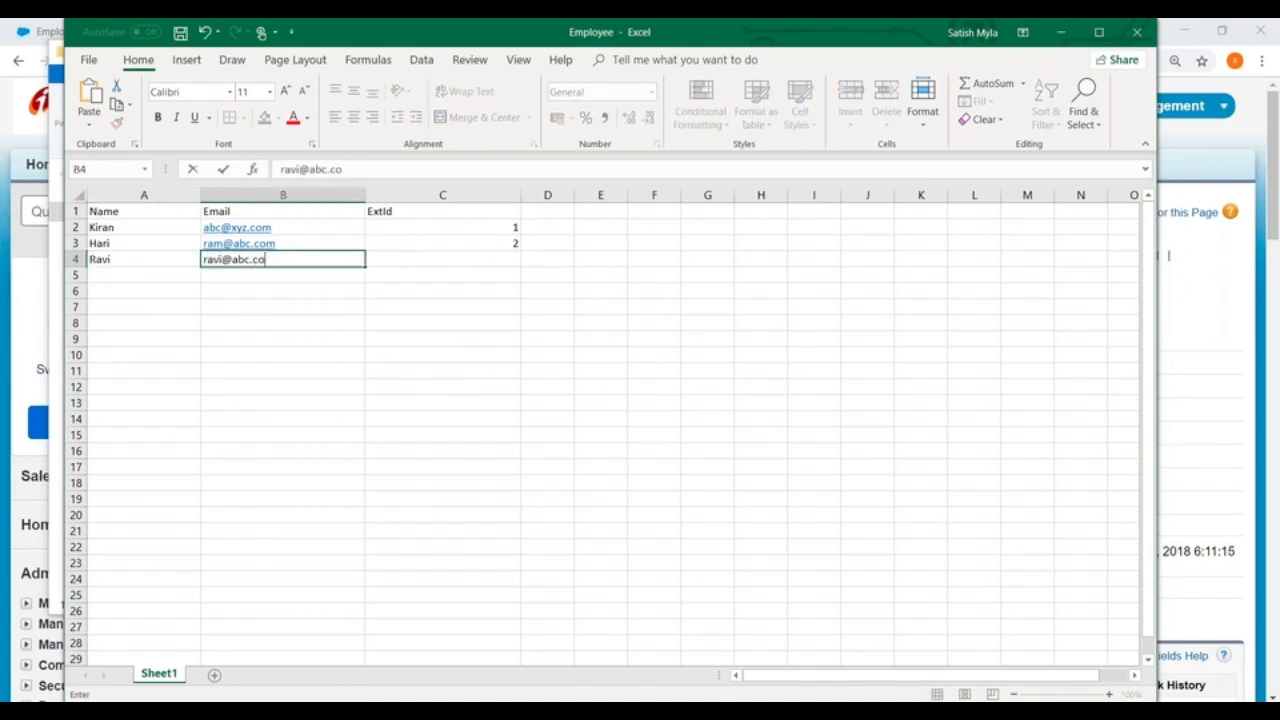
{"action": "key", "text": "Tab"}
{"action": "type", "text": "3"}
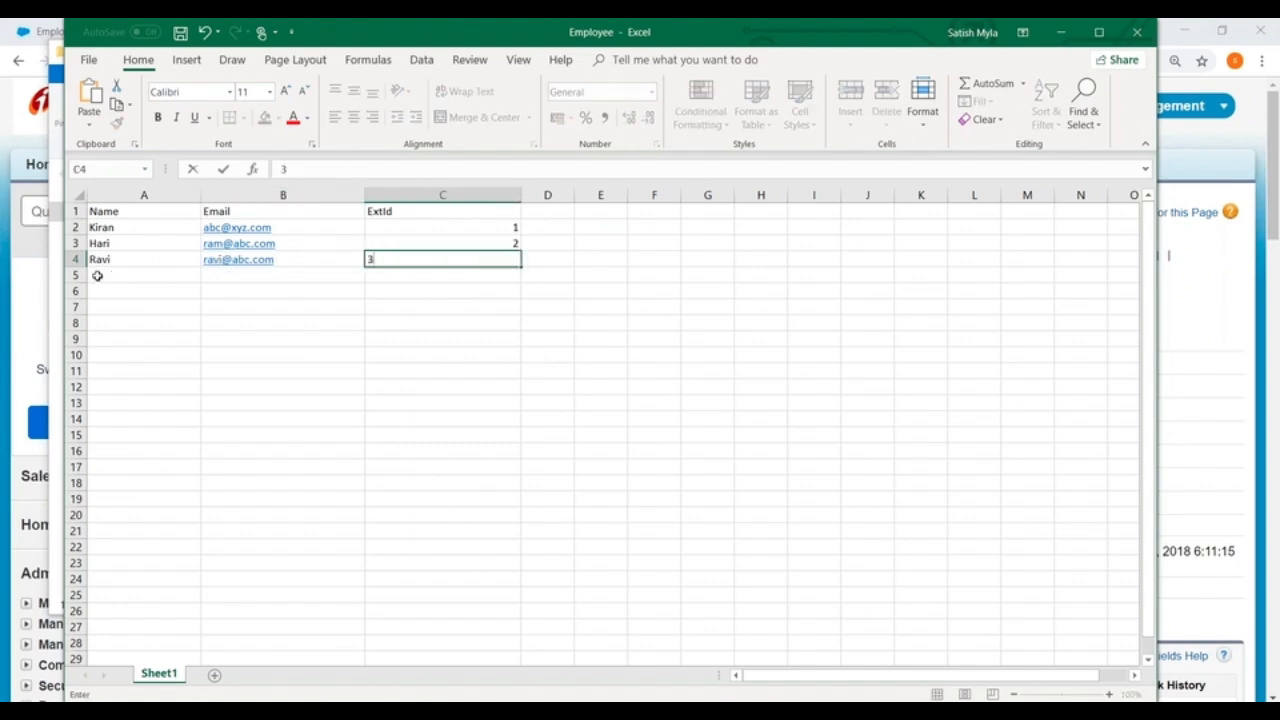
{"action": "key", "text": "Return"}
Step: Fill row 5 with the fourth employee's name and email address, and set ExtId to 4
{"action": "type", "text": "Pradad"}
{"action": "key", "text": "Tab"}
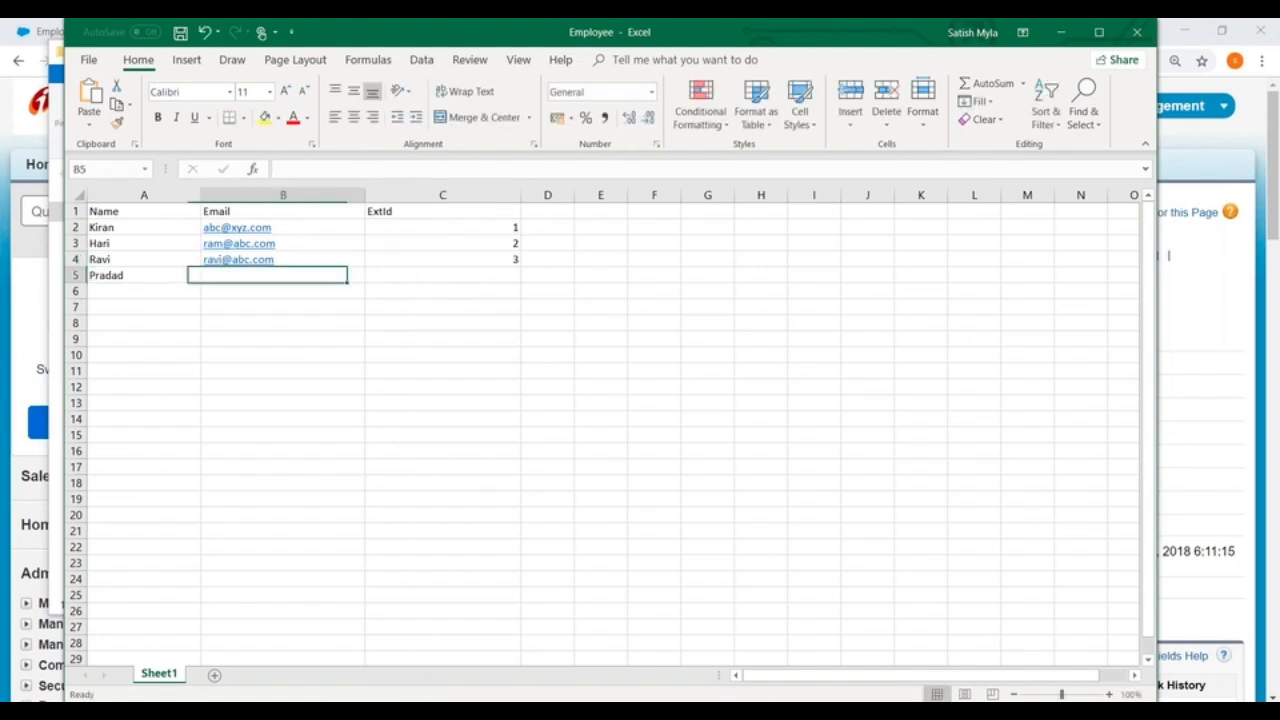
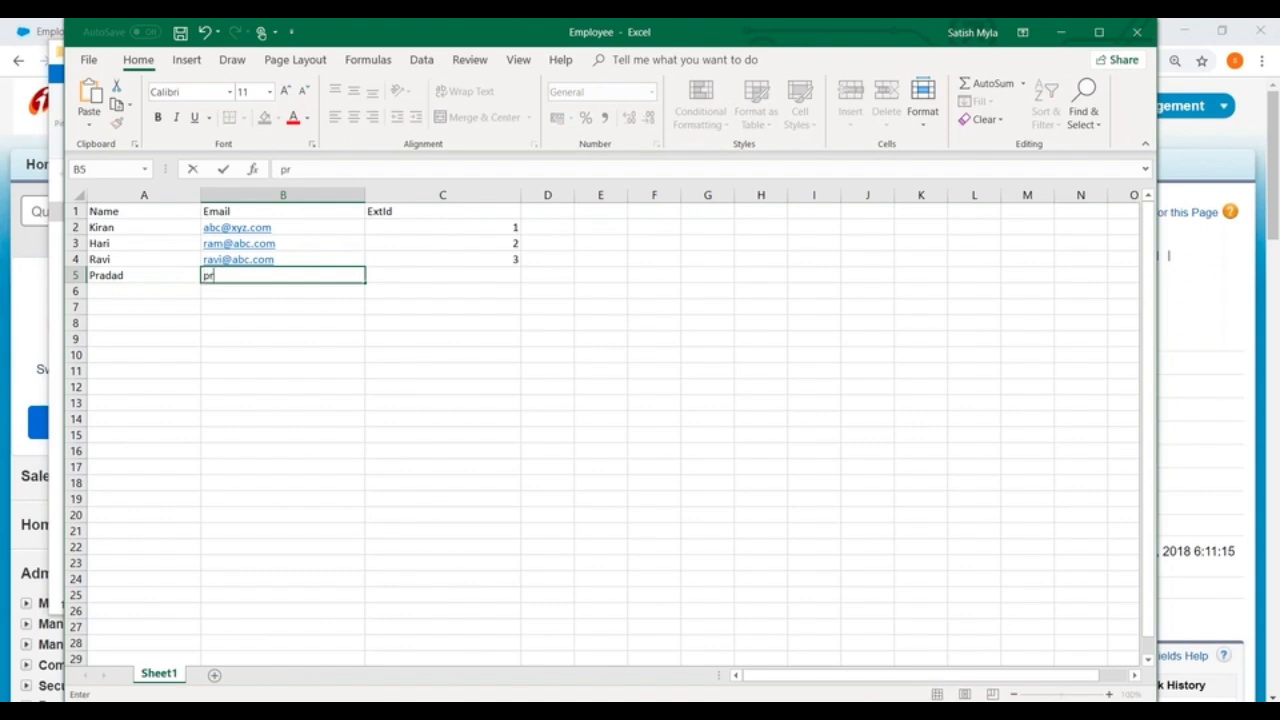
{"action": "key", "text": "Tab"}
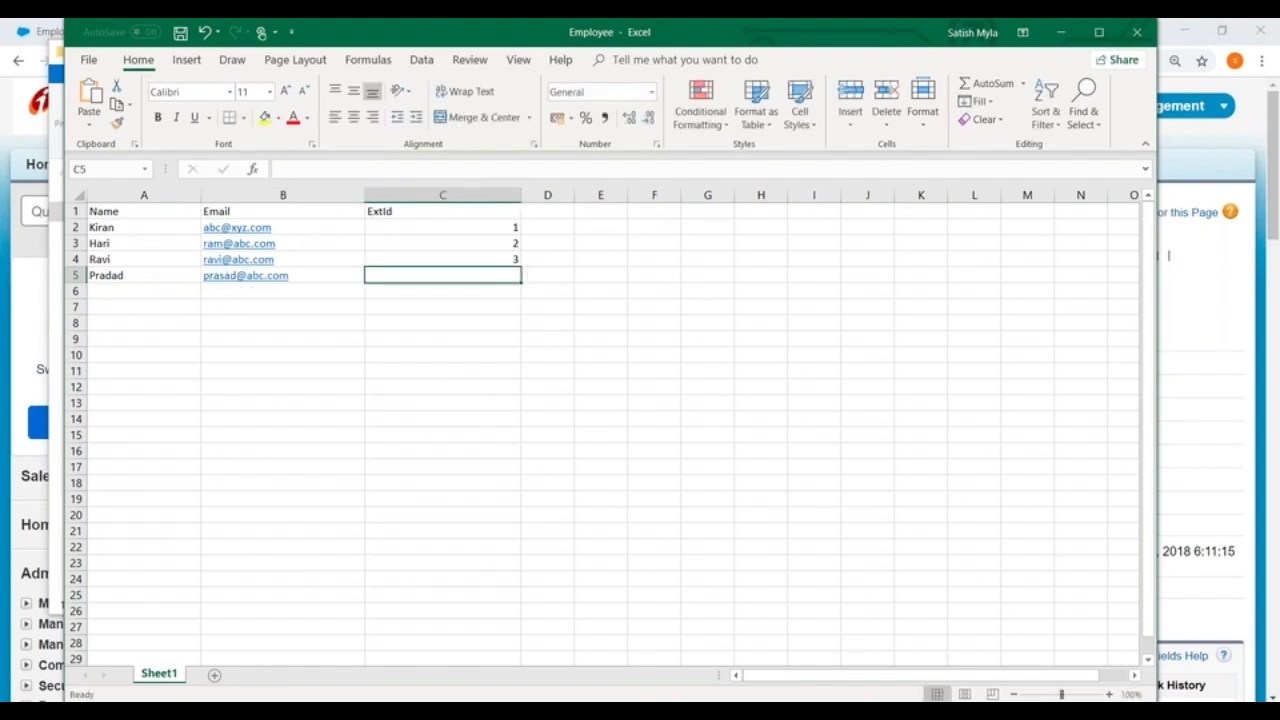
{"action": "type", "text": "4"}
{"action": "key", "text": "Return"}
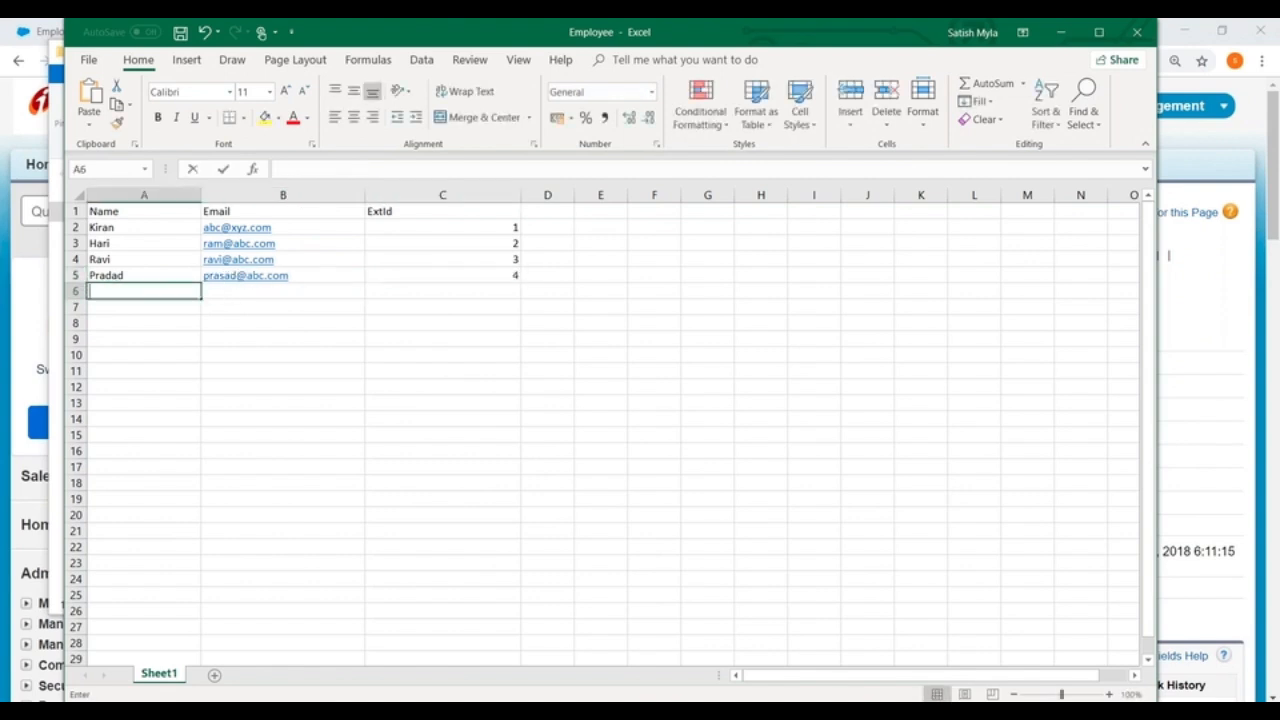
Step: Fill row 6 with the fifth employee's name and email address, and set ExtId to 5
{"action": "type", "text": "satish"}
{"action": "key", "text": "Tab"}
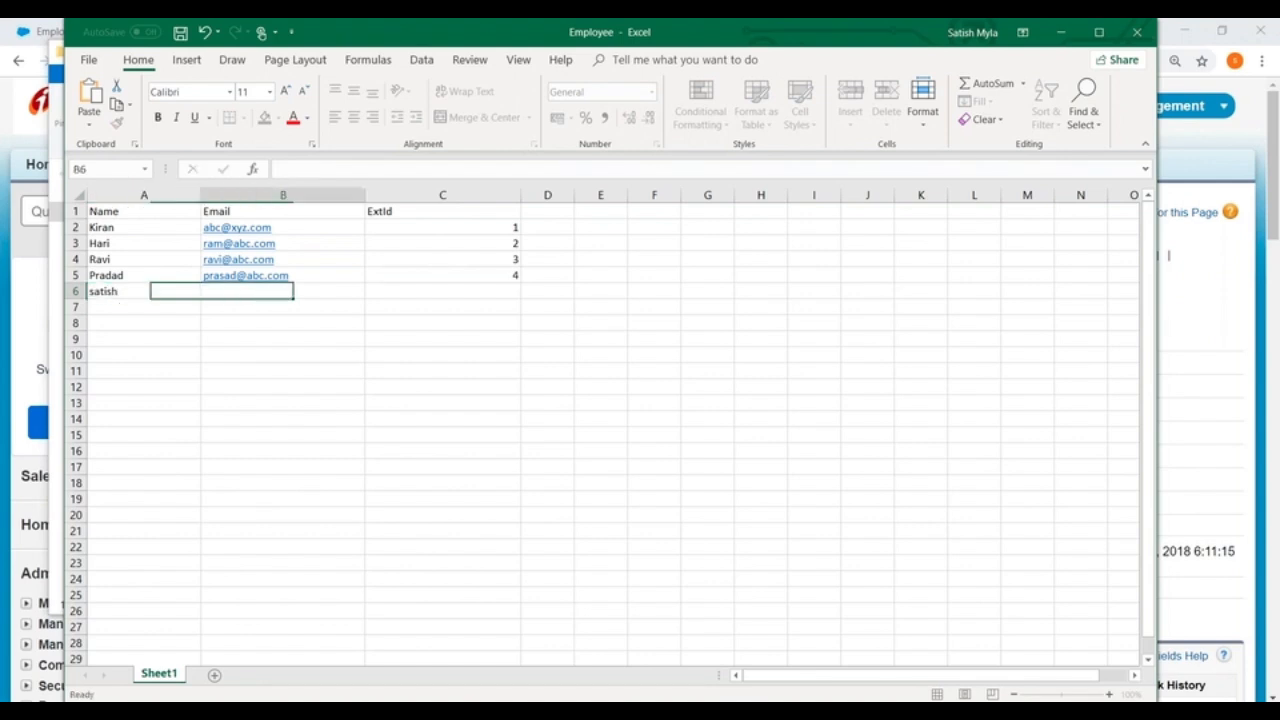
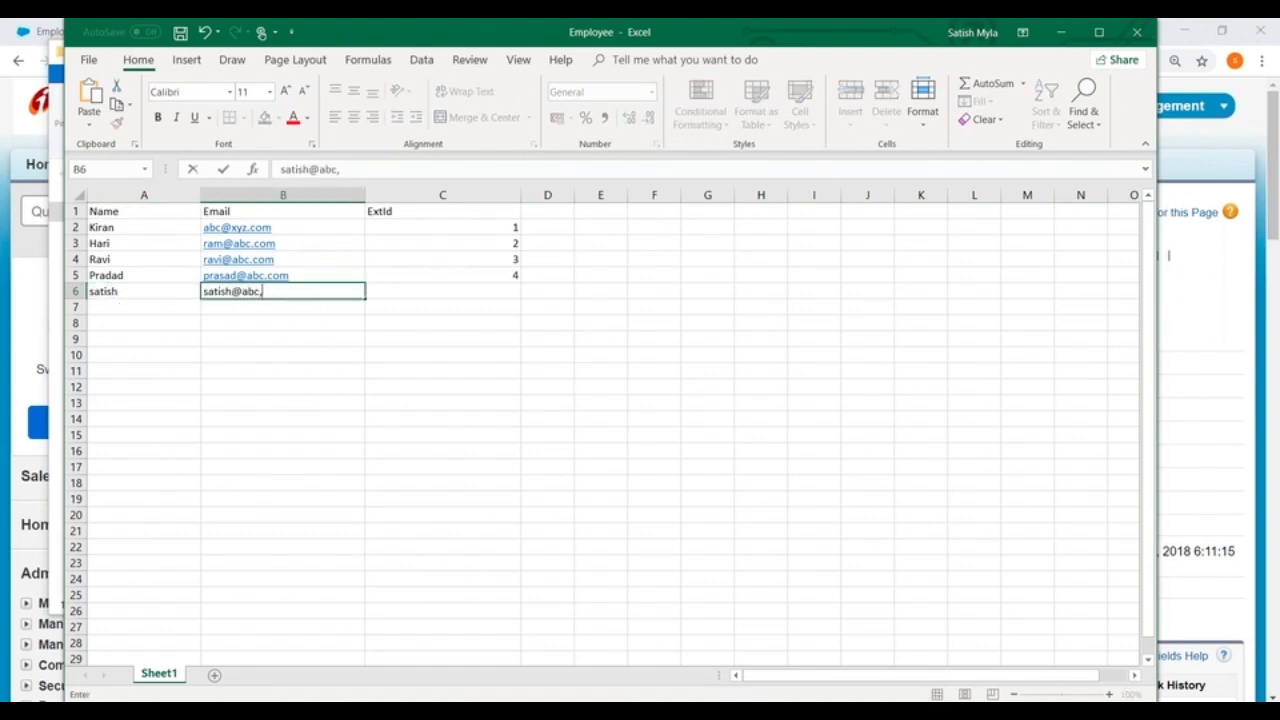
{"action": "key", "text": "Tab"}
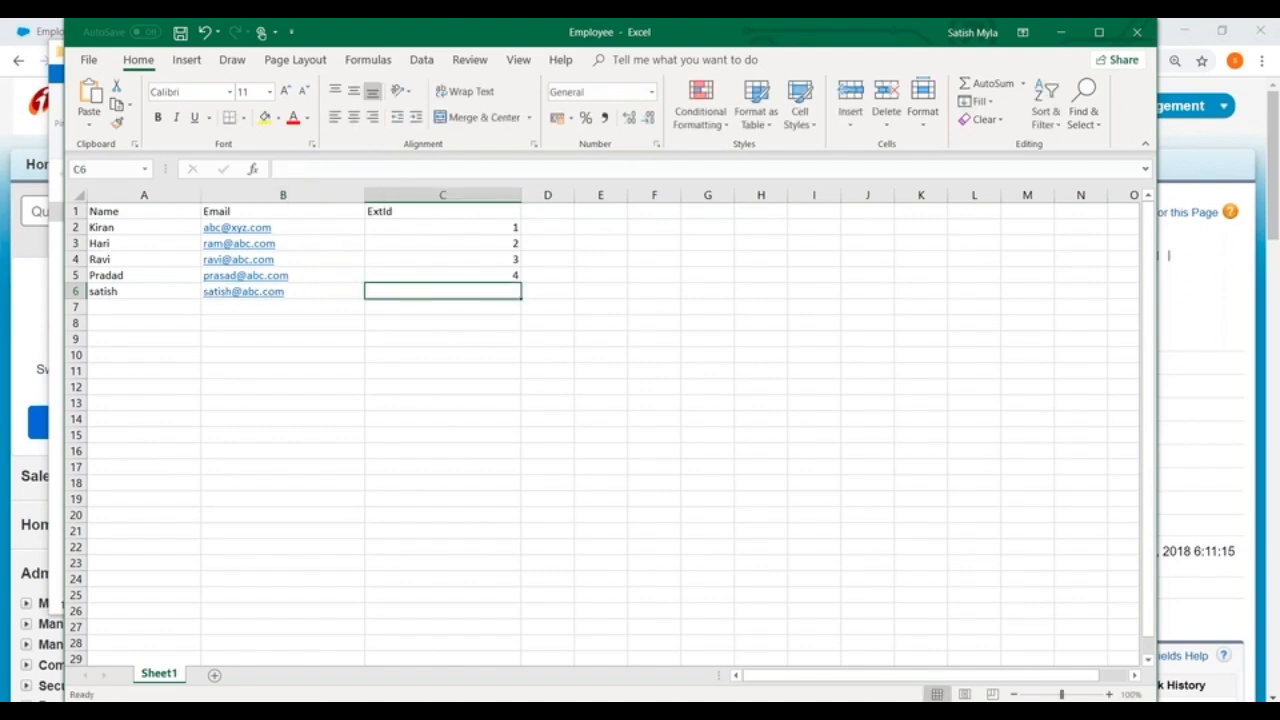
{"action": "type", "text": "5"}
{"action": "key", "text": "Return"}
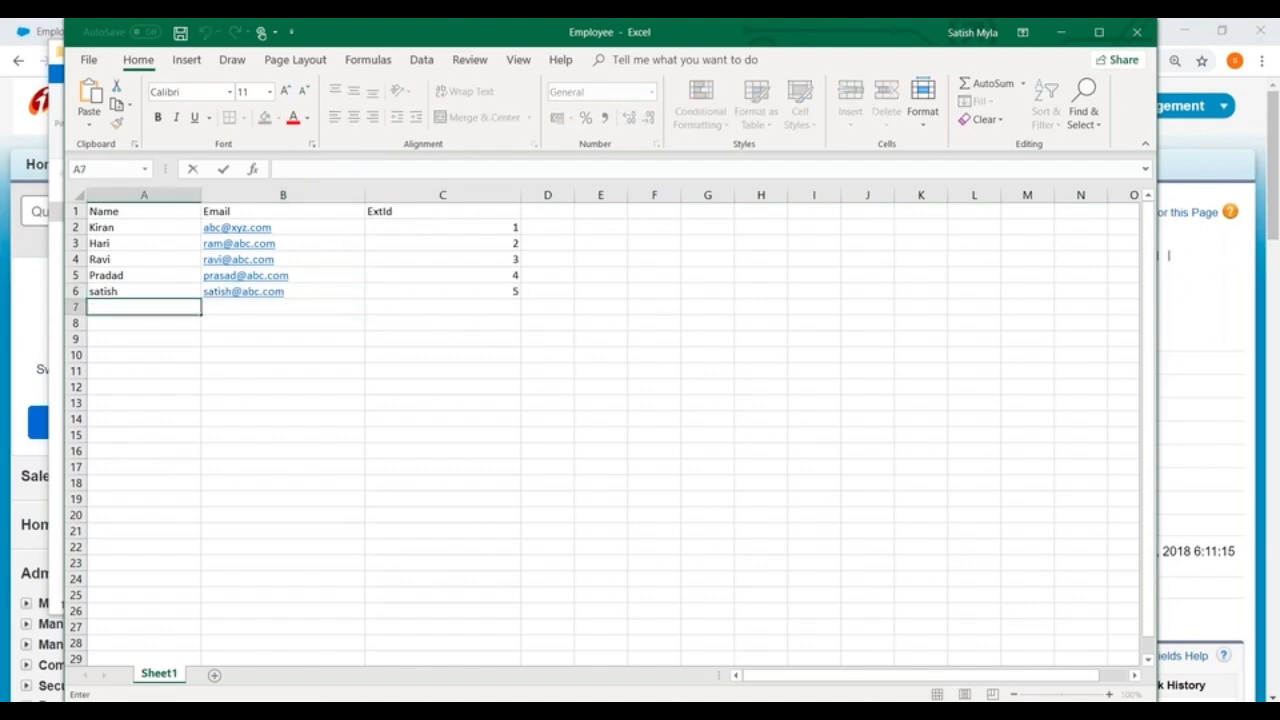
Step: Fill row 7 with the sixth employee's name and email address, and enter 5 as its ExtId as well
{"action": "type", "text": "divya"}
{"action": "key", "text": "Tab"}
{"action": "key", "text": "Tab"}
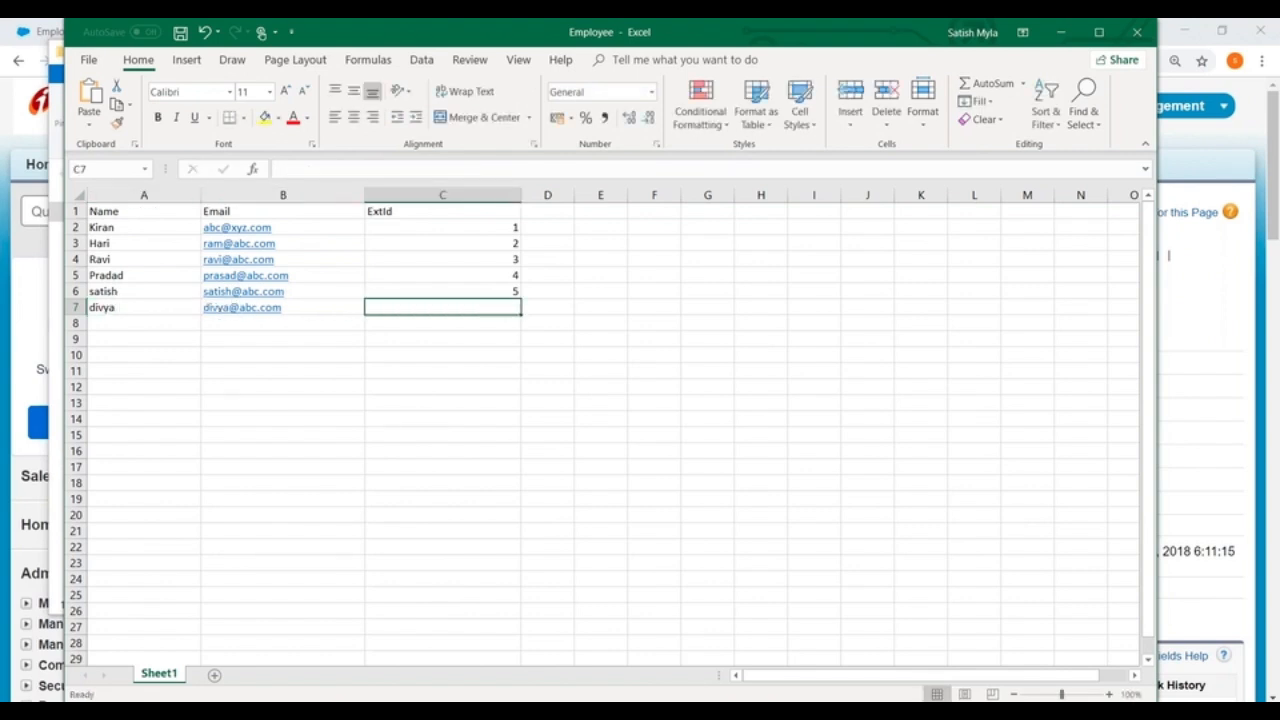
{"action": "type", "text": "5"}
{"action": "left_click", "coordinate": [587, 319]}
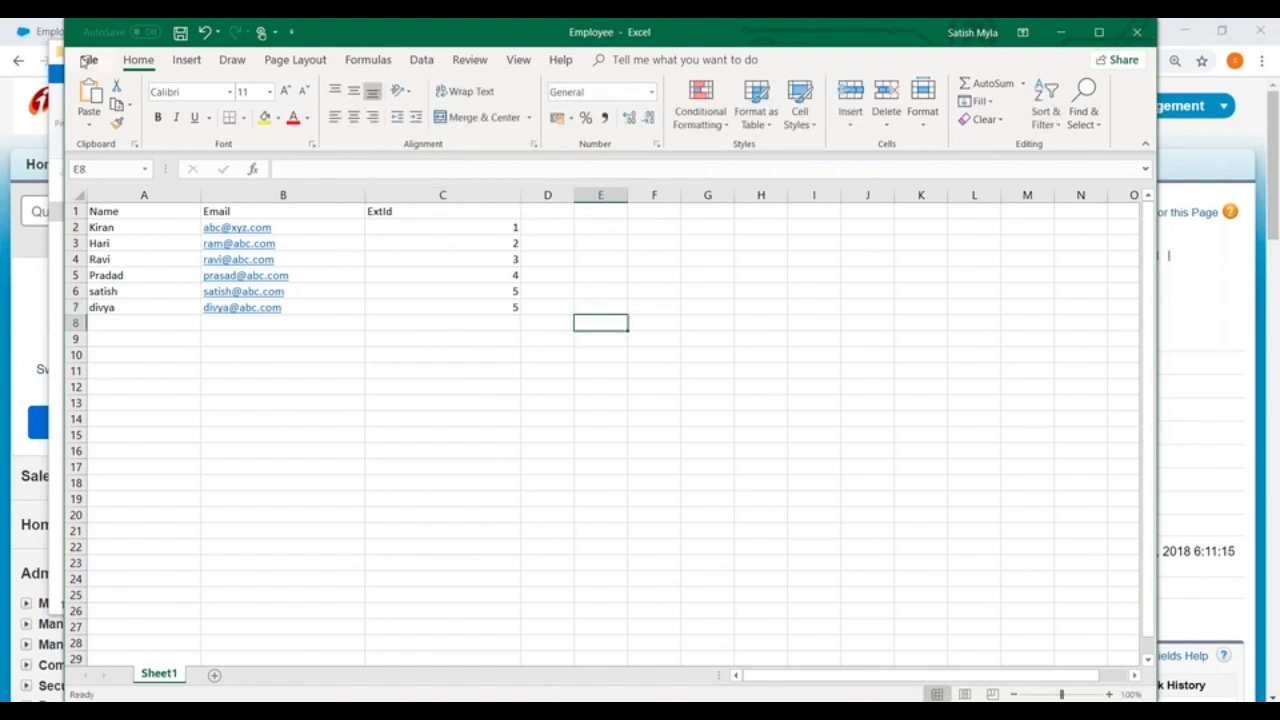
Step: Save a copy of the Employee workbook in the DataLoader folder as CSV (Comma delimited)
{"action": "left_click", "coordinate": [89, 61]}
{"action": "left_click", "coordinate": [112, 281]}
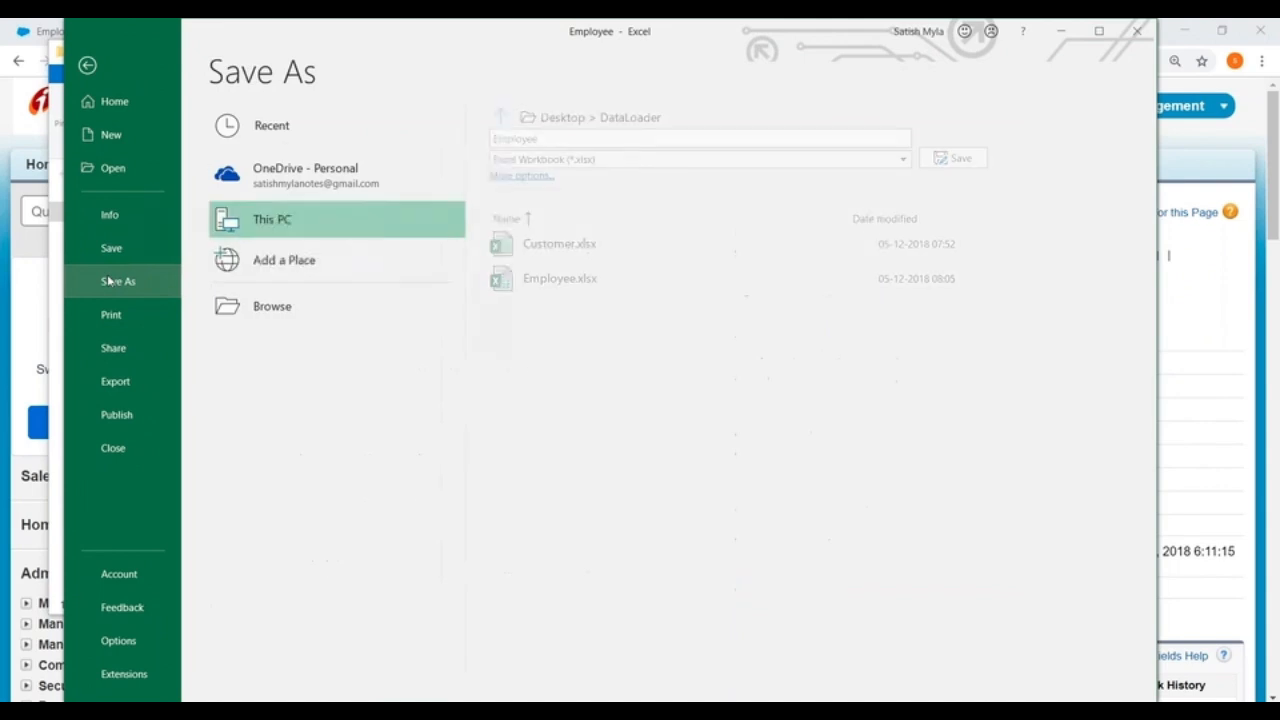
{"action": "left_click", "coordinate": [801, 159]}
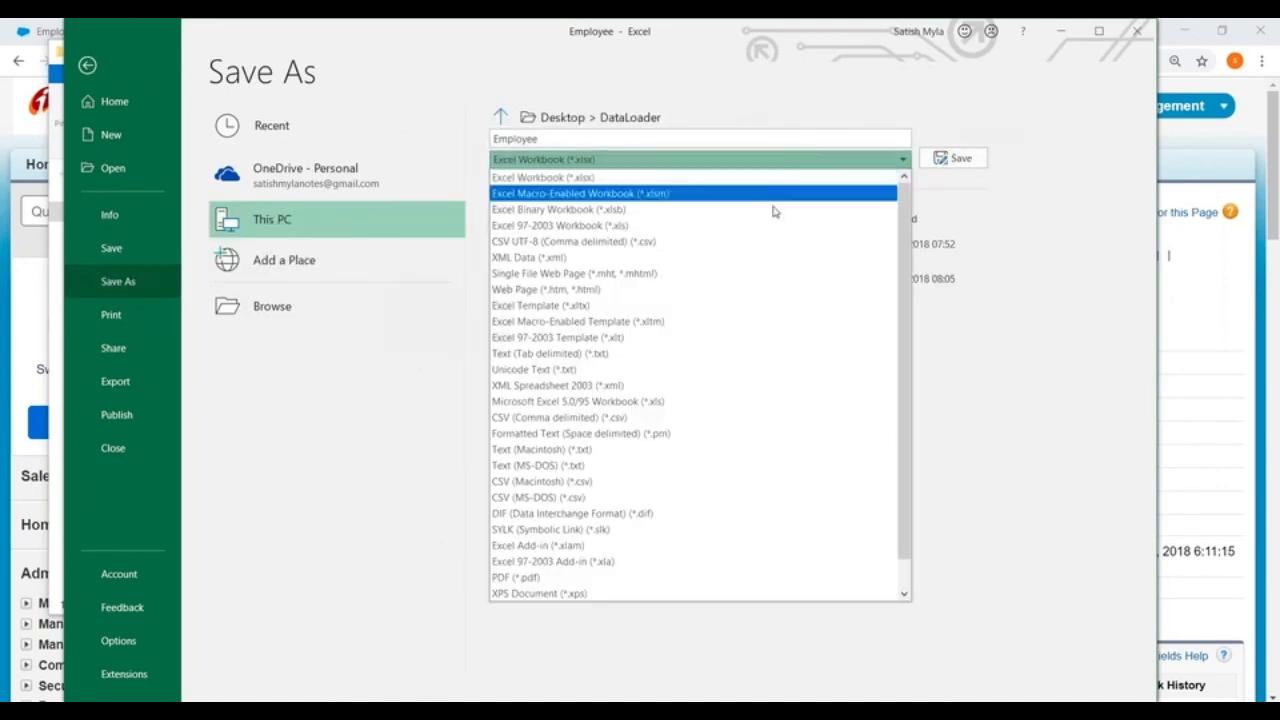
{"action": "left_click", "coordinate": [563, 418]}
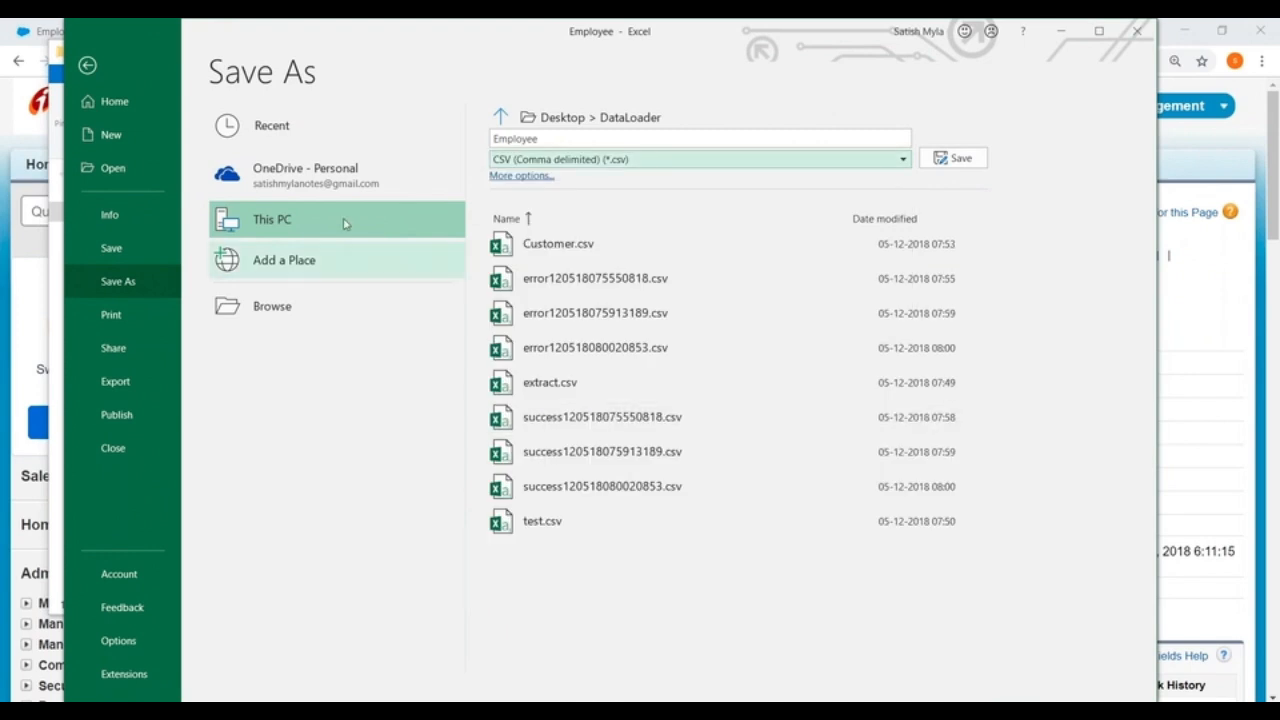
{"action": "left_click", "coordinate": [953, 158]}
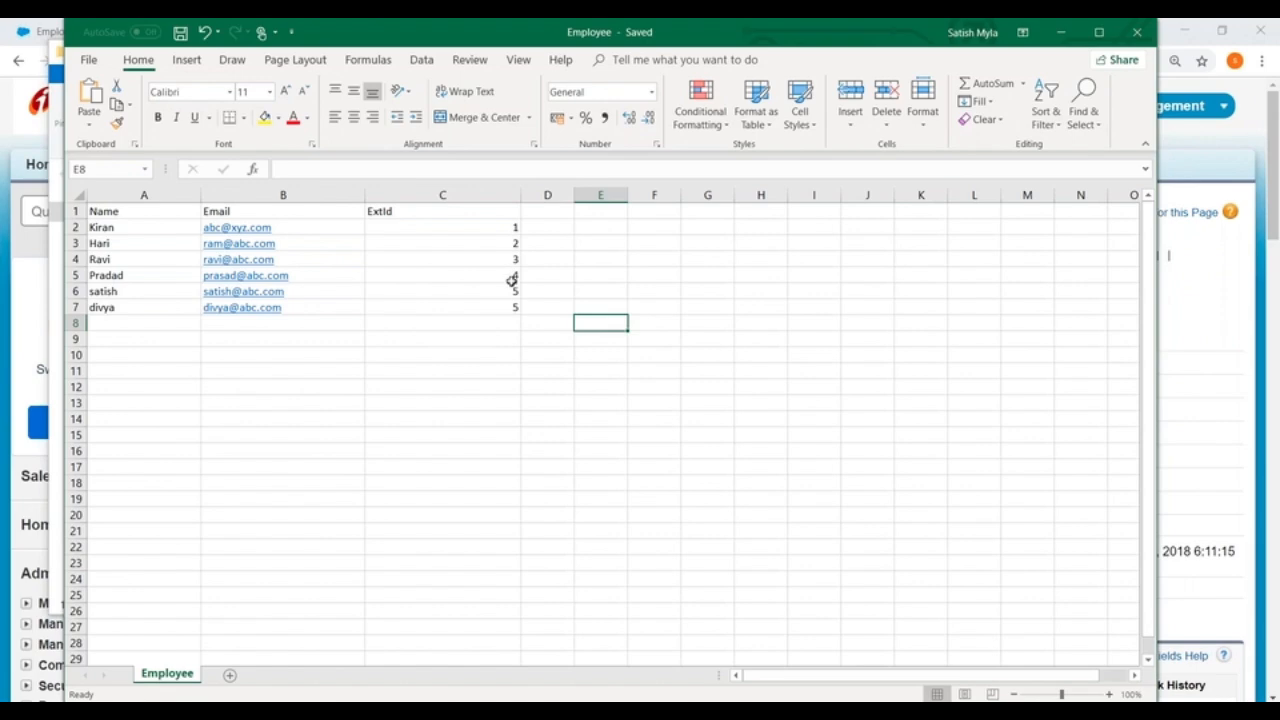
Step: Minimize Excel, close the DataLoader folder window, and minimize Data Loader to open the Employees home page in Salesforce
{"action": "left_click", "coordinate": [1060, 32]}
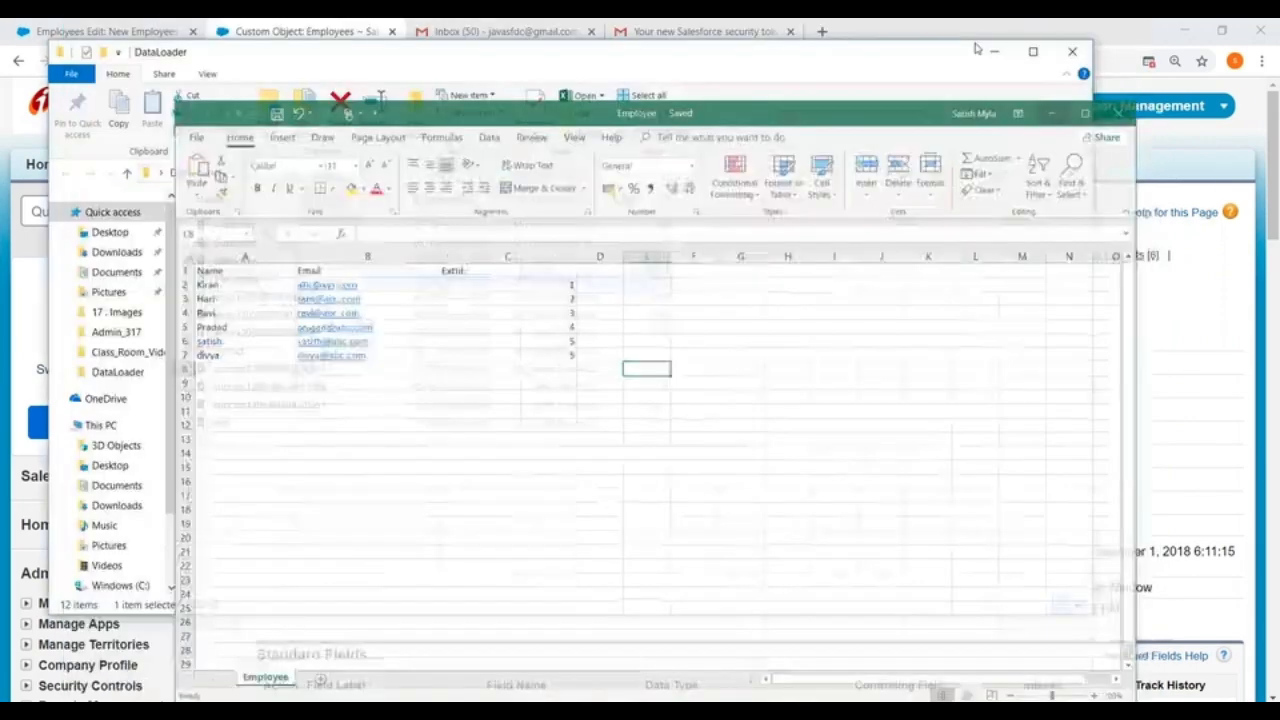
{"action": "left_click", "coordinate": [1072, 51]}
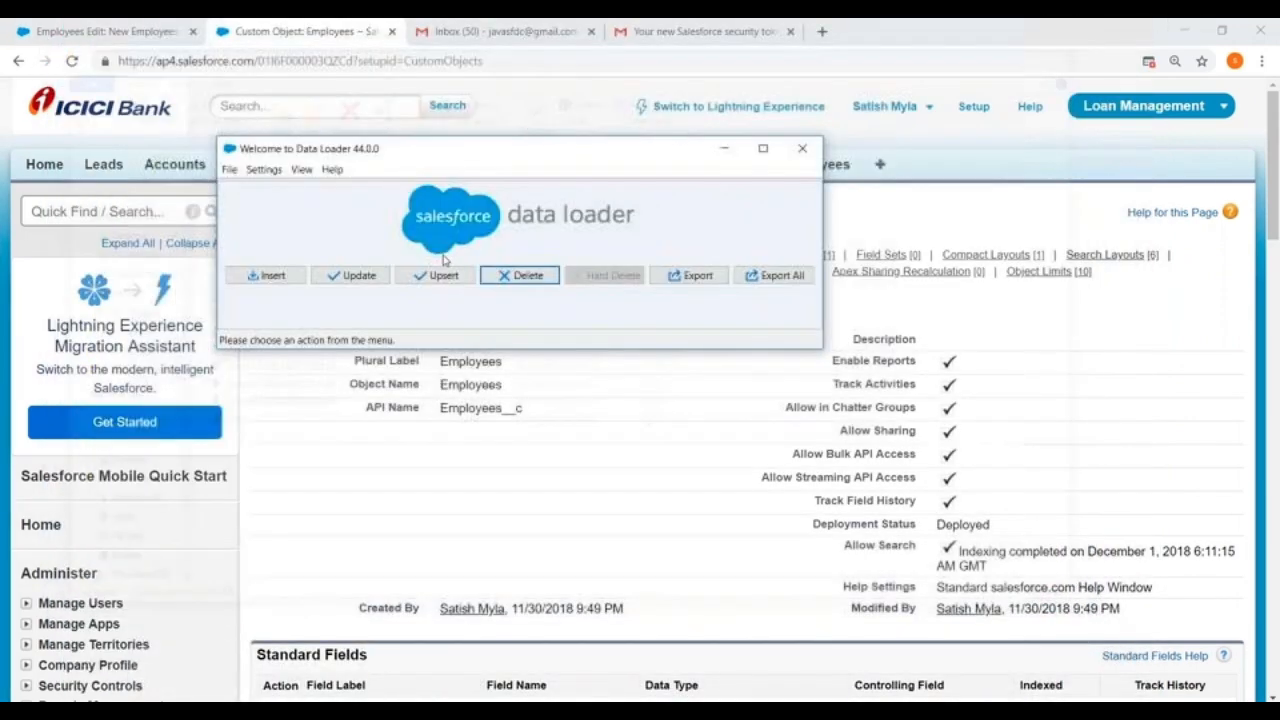
{"action": "left_click", "coordinate": [724, 148]}
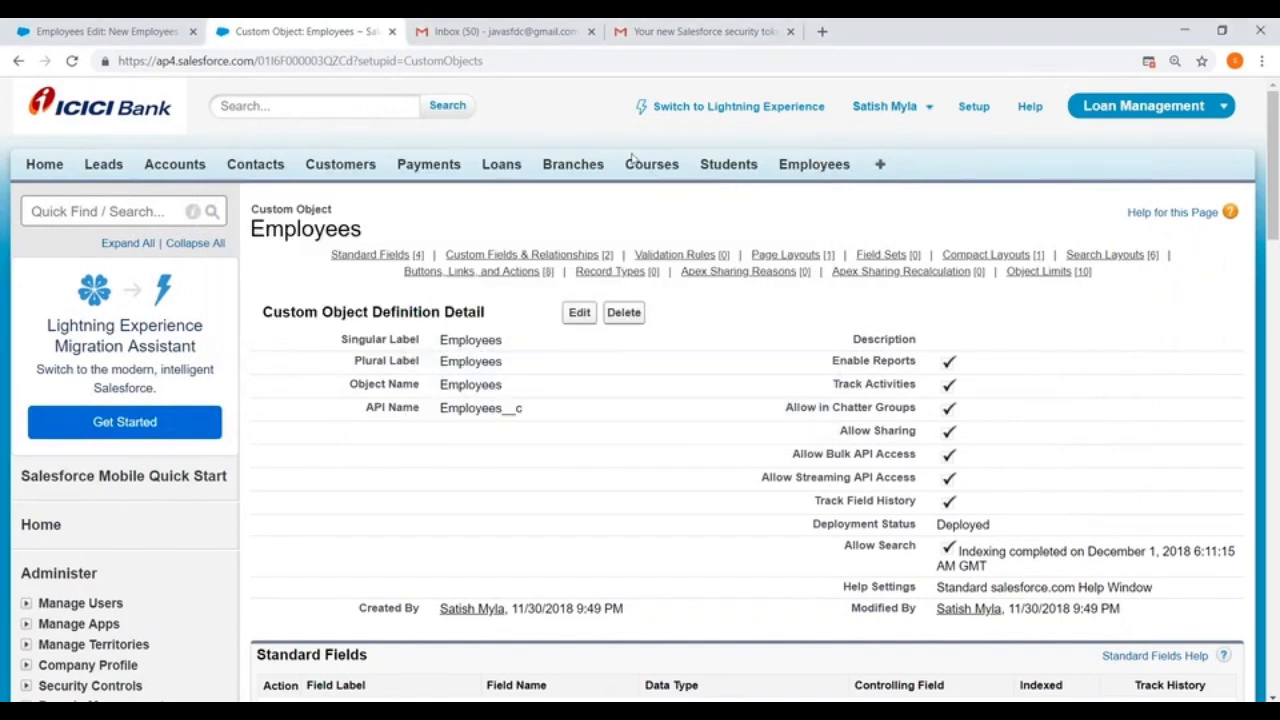
{"action": "left_click", "coordinate": [818, 170]}
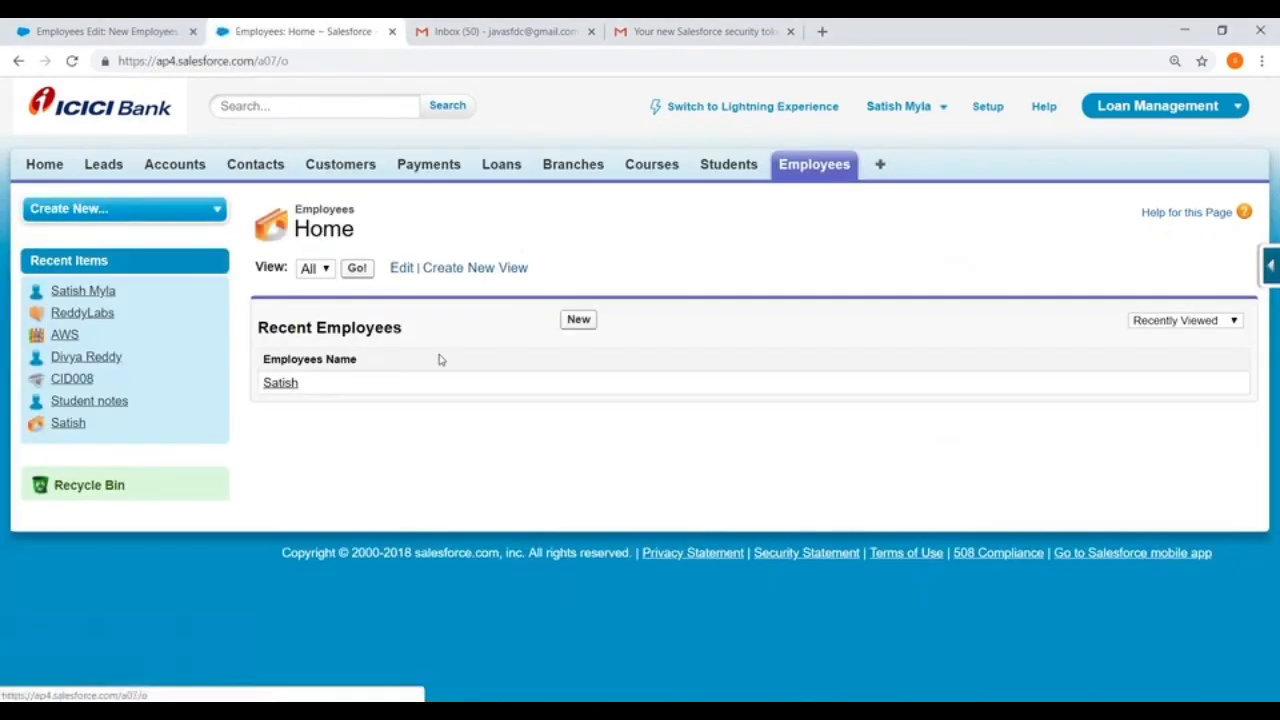
Step: Open the existing record under Recent Employees, set its MyId to 1, and save the record
{"action": "left_click", "coordinate": [284, 386]}
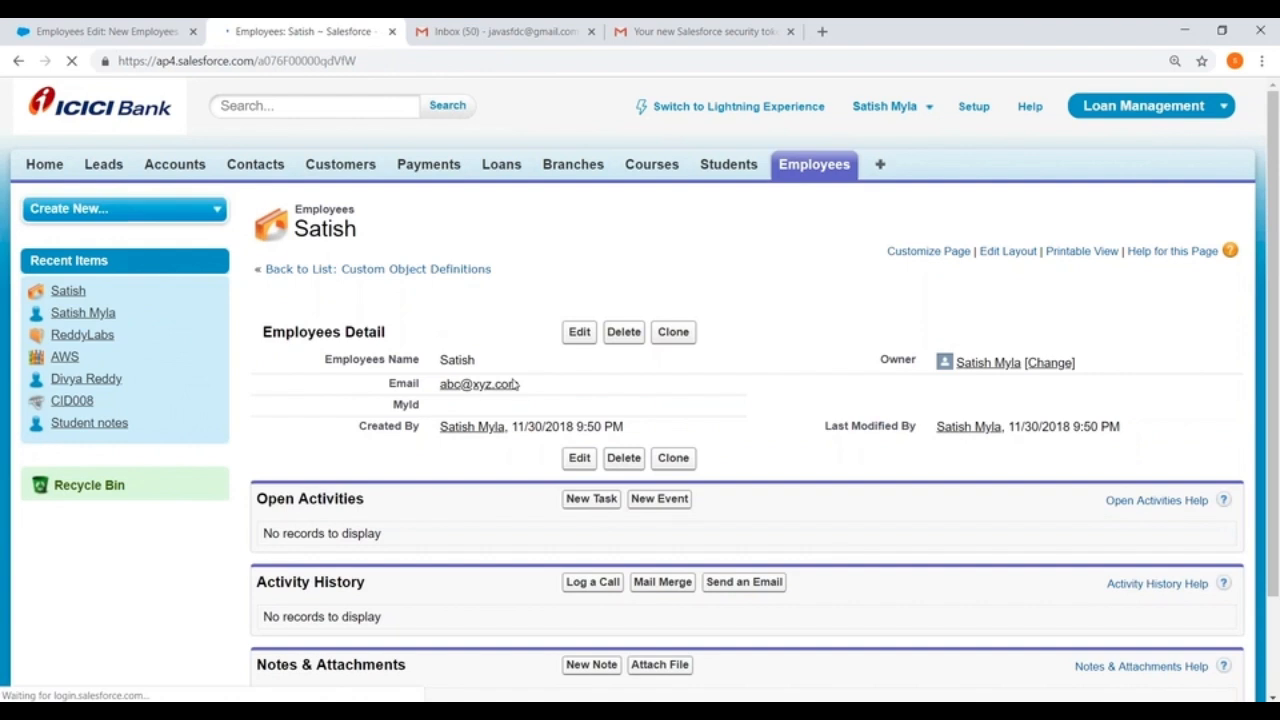
{"action": "double_click", "coordinate": [470, 405]}
{"action": "type", "text": "1"}
{"action": "left_click", "coordinate": [581, 330]}
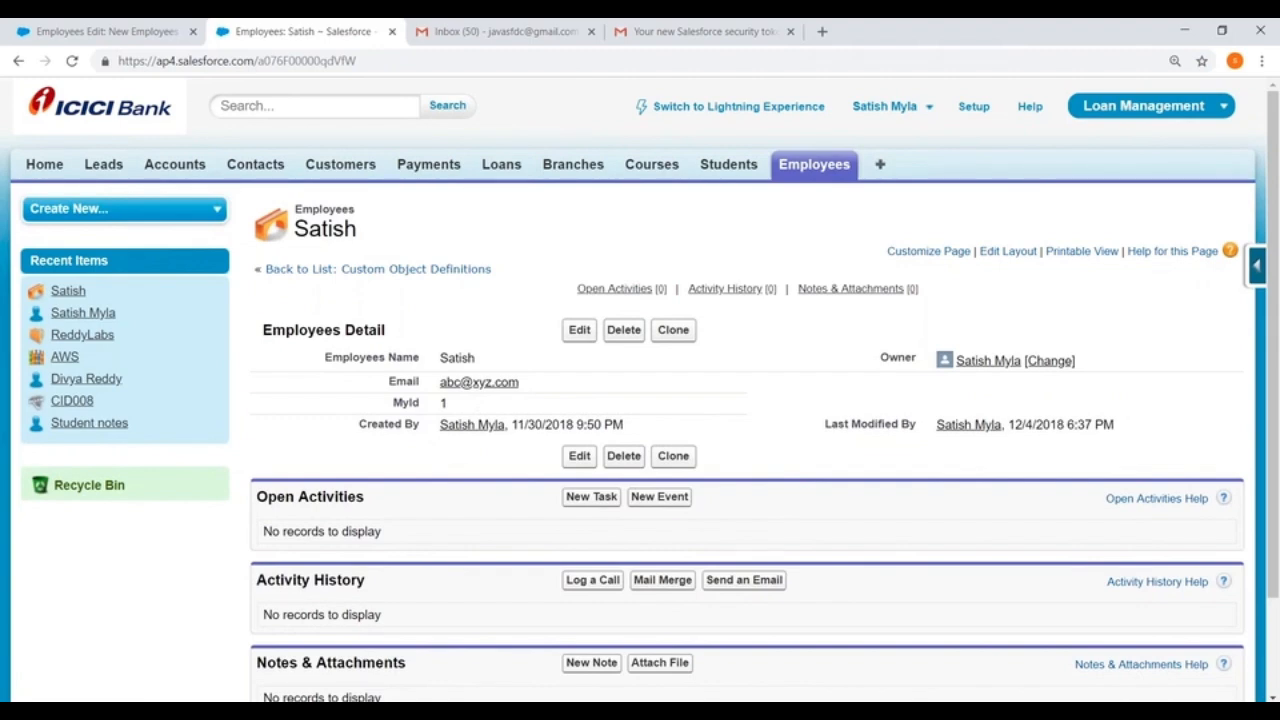
Step: Switch back to the saved Employee file in Excel and close it
{"action": "key", "text": "alt+Tab"}
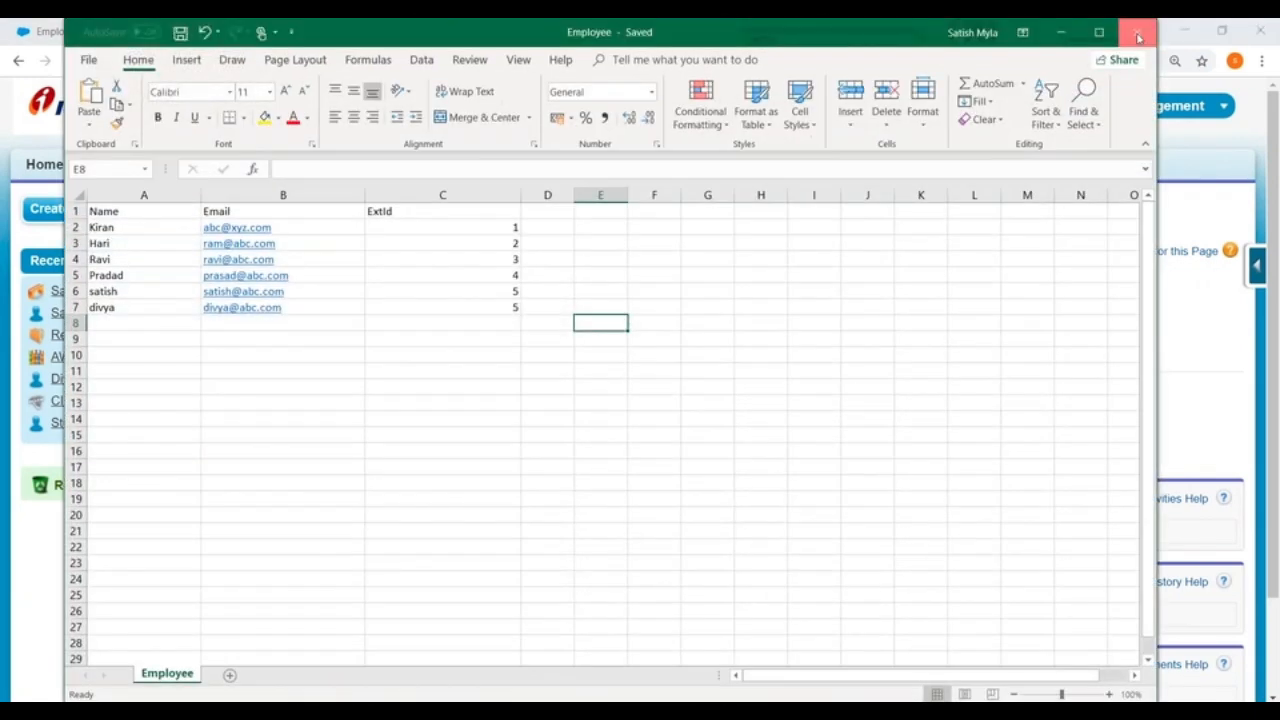
{"action": "left_click", "coordinate": [1138, 34]}
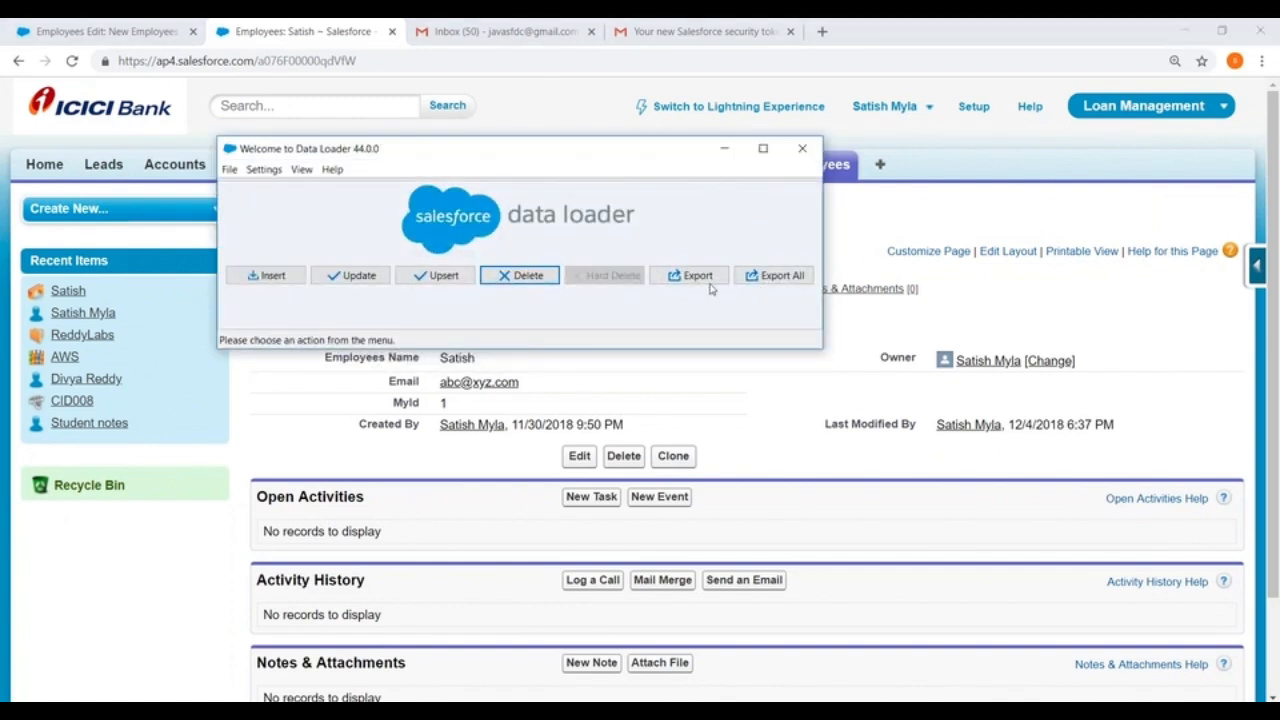
Step: Leave the newly opened upsert wizard and log out of the current Data Loader session
{"action": "left_click", "coordinate": [438, 277]}
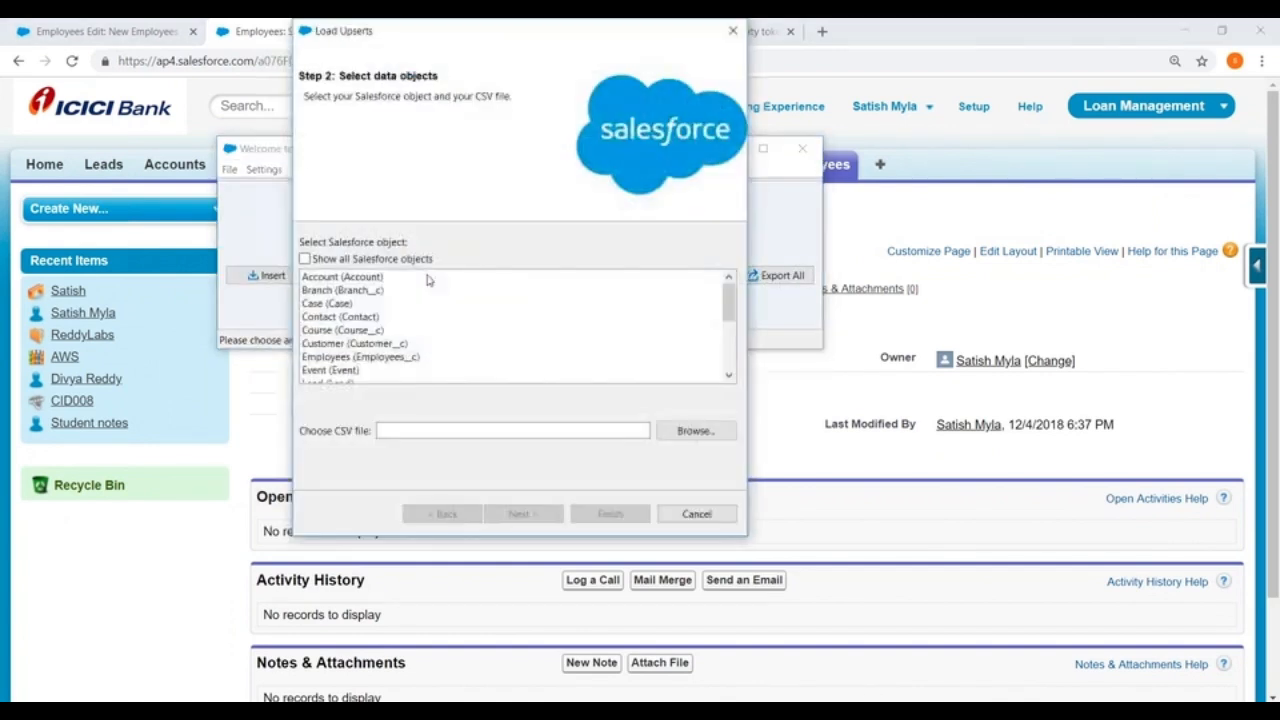
{"action": "left_click", "coordinate": [733, 31]}
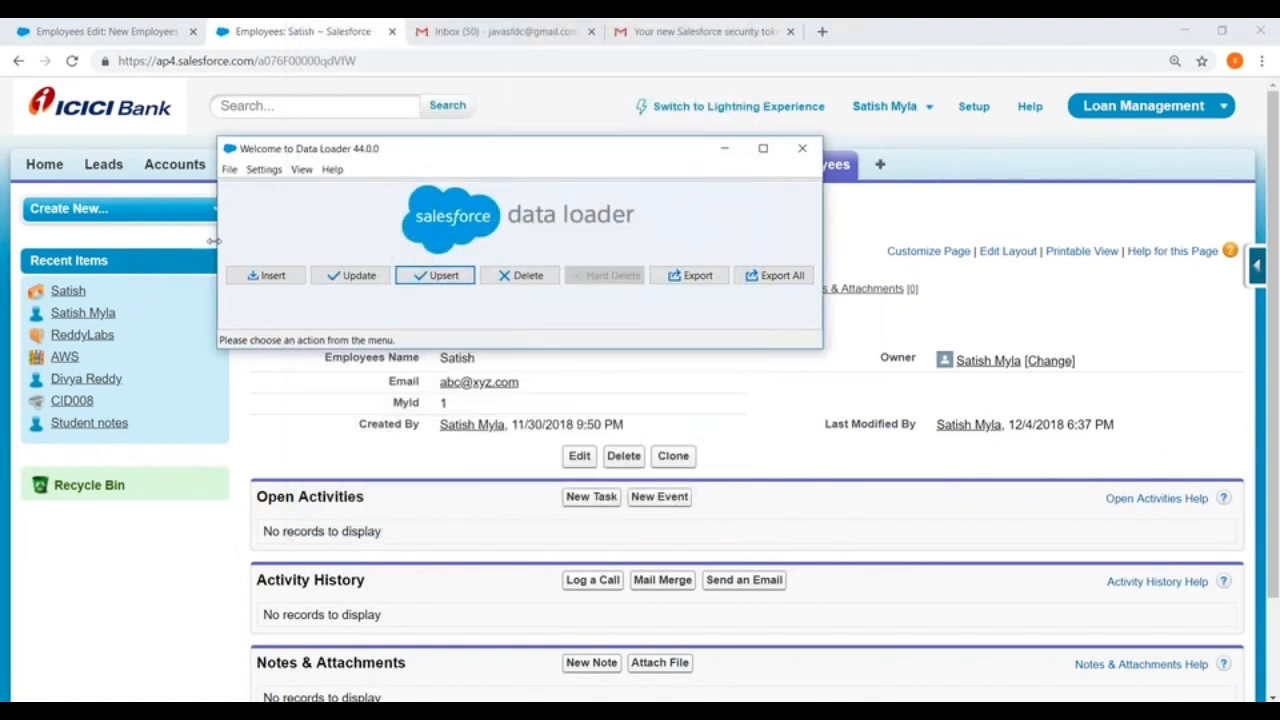
{"action": "left_click", "coordinate": [229, 170]}
{"action": "left_click", "coordinate": [257, 307]}
Step: Start an upsert and open the OAuth login for the Production environment
{"action": "left_click", "coordinate": [433, 276]}
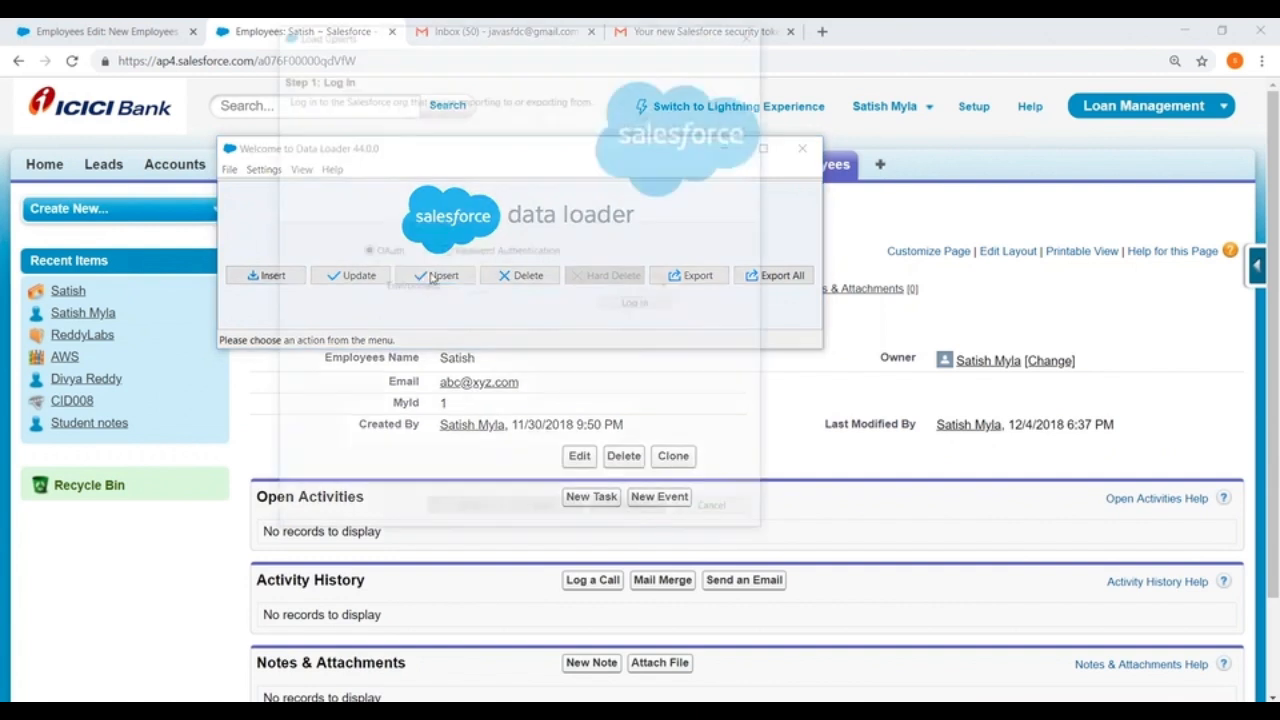
{"action": "left_click", "coordinate": [462, 286]}
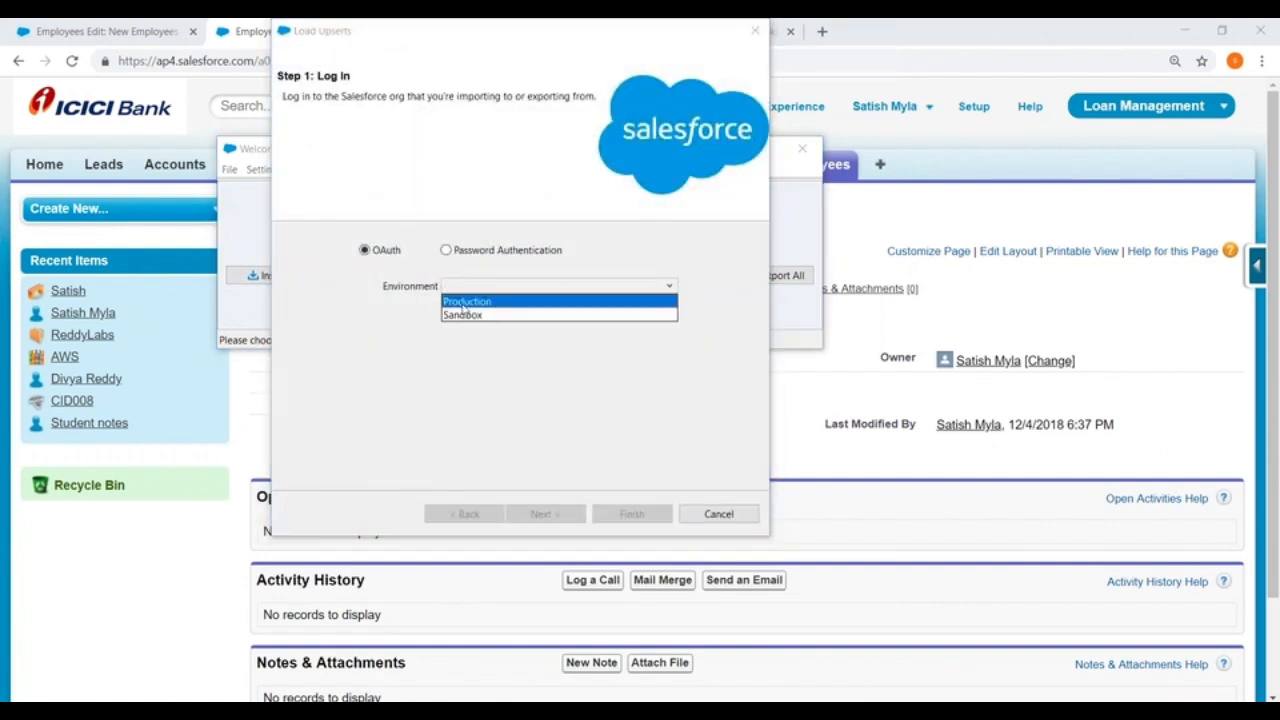
{"action": "left_click", "coordinate": [463, 302]}
{"action": "left_click", "coordinate": [639, 304]}
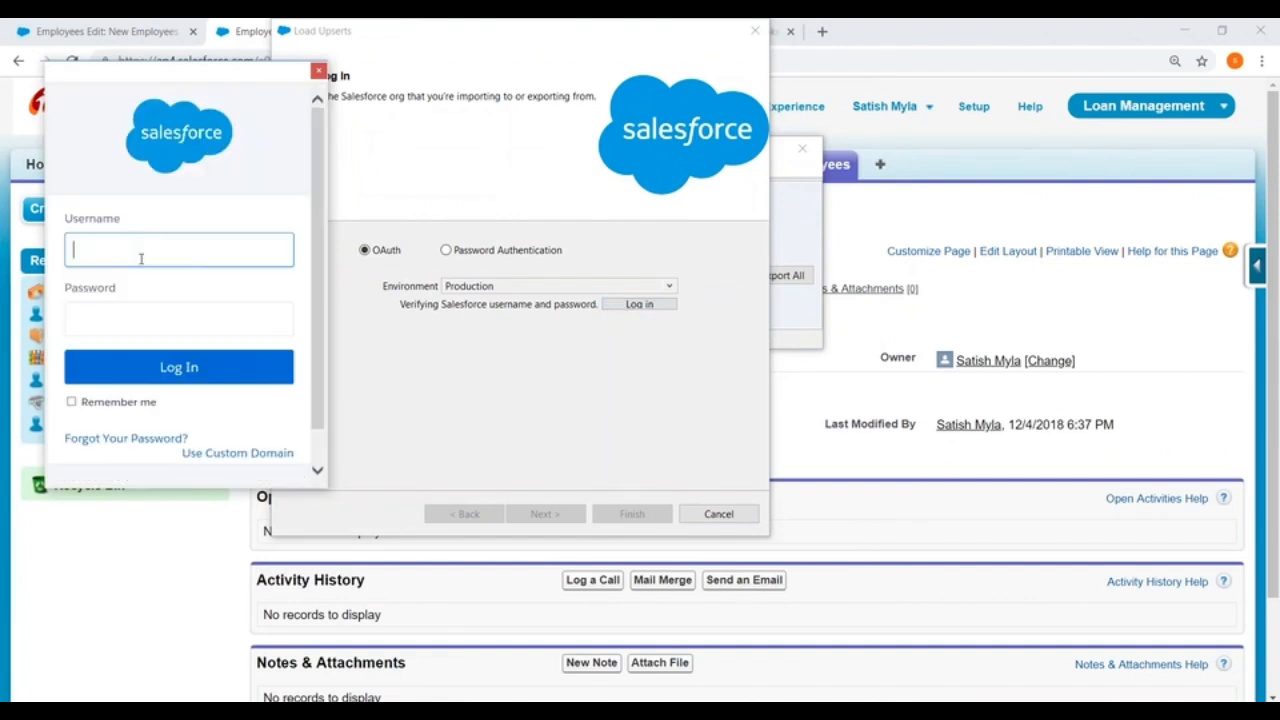
Step: Enter the account username and password and try to log in to Salesforce
{"action": "type", "text": "sa"}
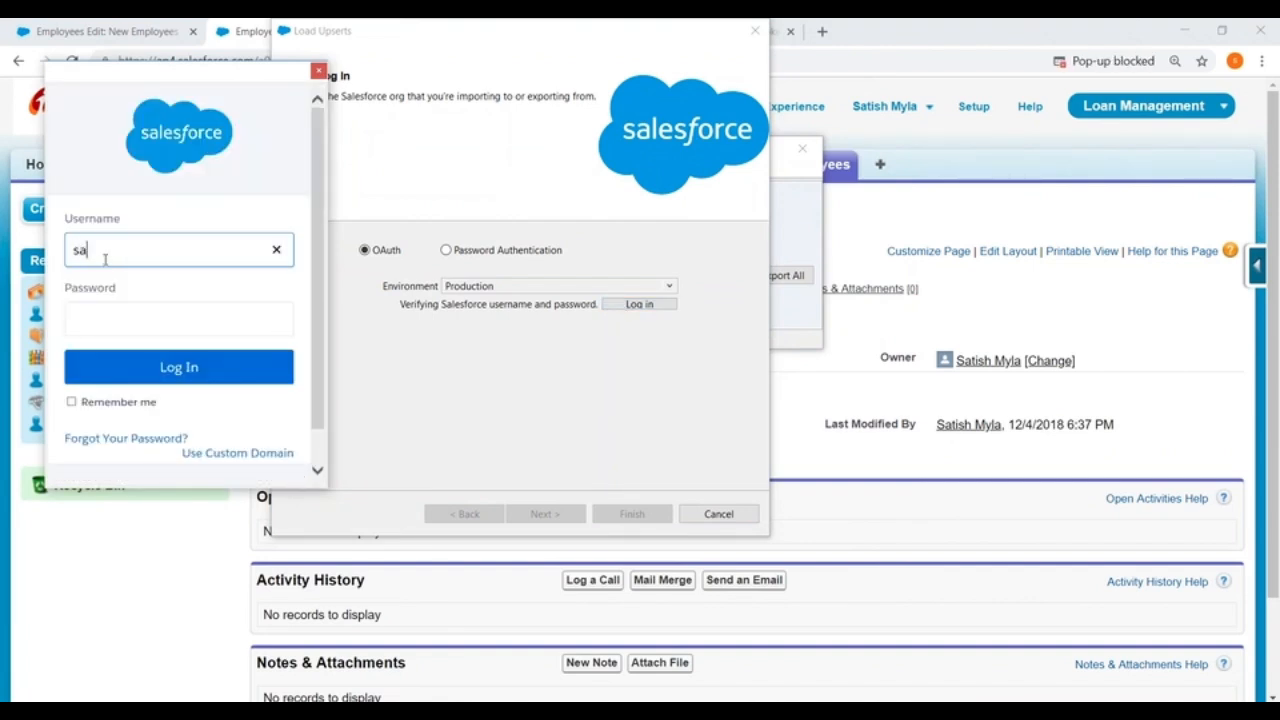
{"action": "key", "text": "BackSpace"}
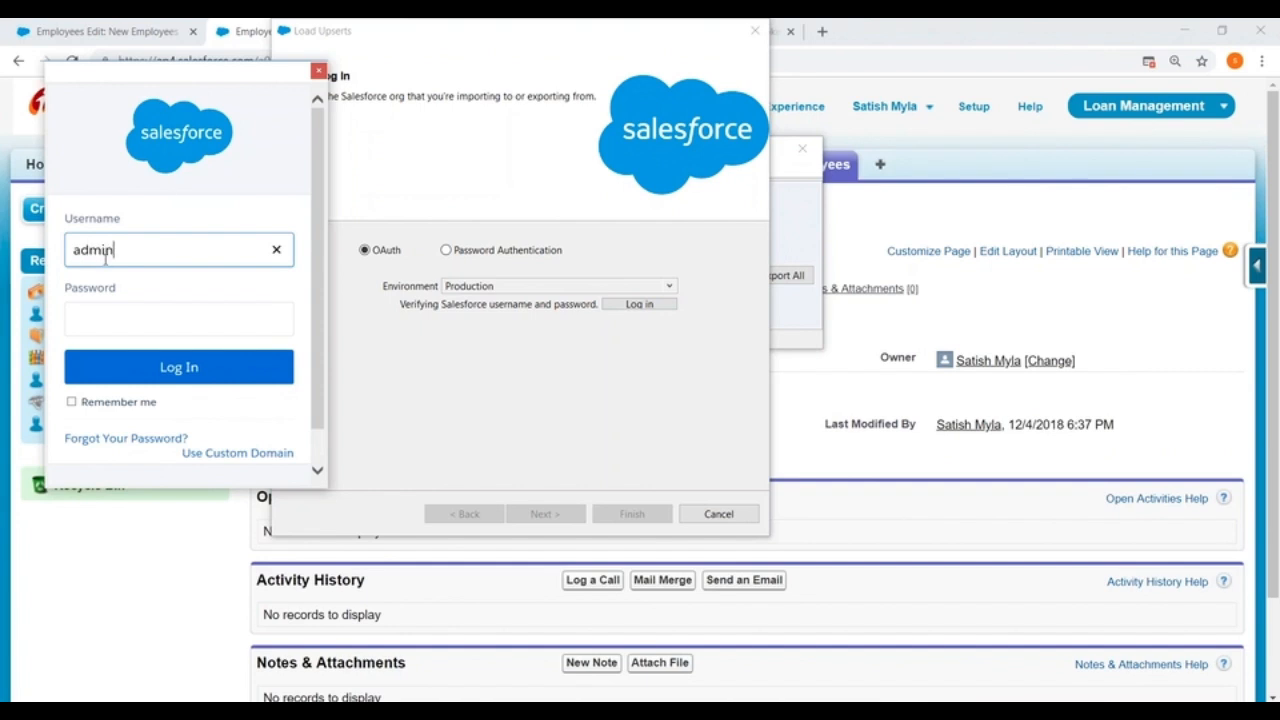
{"action": "key", "text": "Tab"}
{"action": "type", "text": "••••••••"}
{"action": "key", "text": "BackSpace"}
{"action": "key", "text": "BackSpace"}
{"action": "key", "text": "BackSpace"}
{"action": "key", "text": "BackSpace"}
{"action": "key", "text": "BackSpace"}
{"action": "key", "text": "BackSpace"}
{"action": "key", "text": "BackSpace"}
{"action": "key", "text": "BackSpace"}
{"action": "type", "text": "•••••••••••••"}
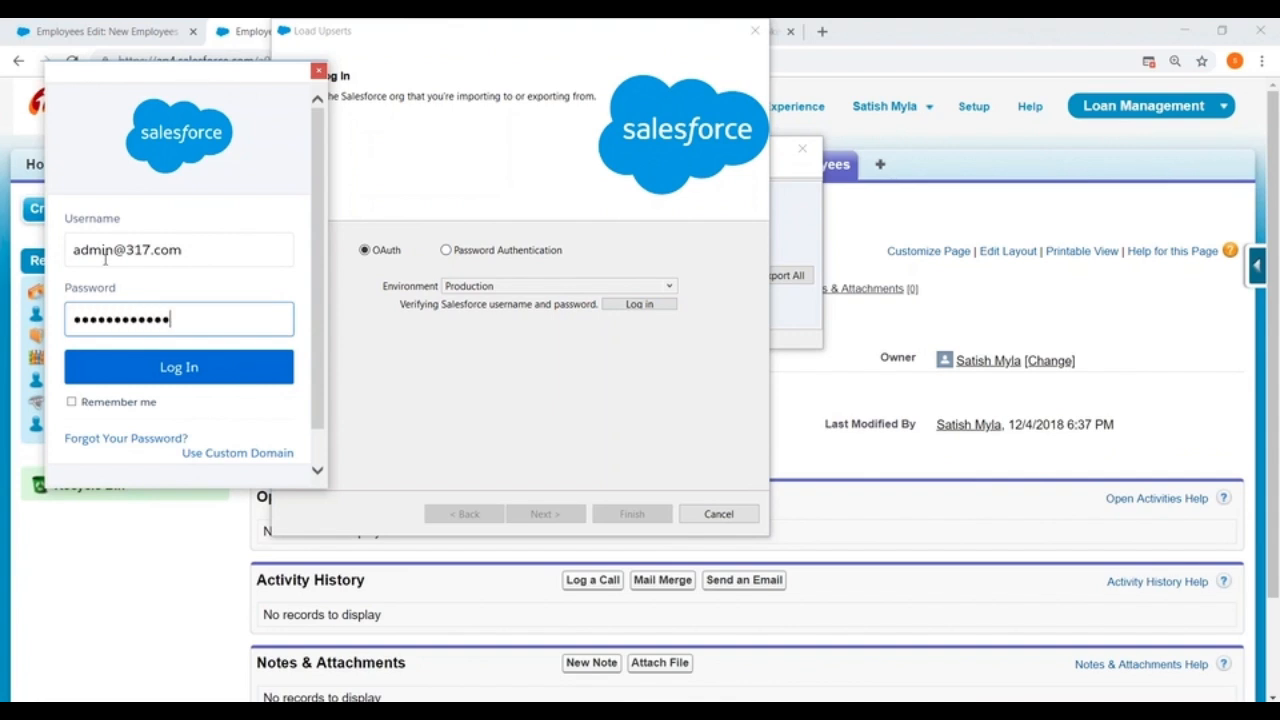
{"action": "left_click", "coordinate": [179, 367]}
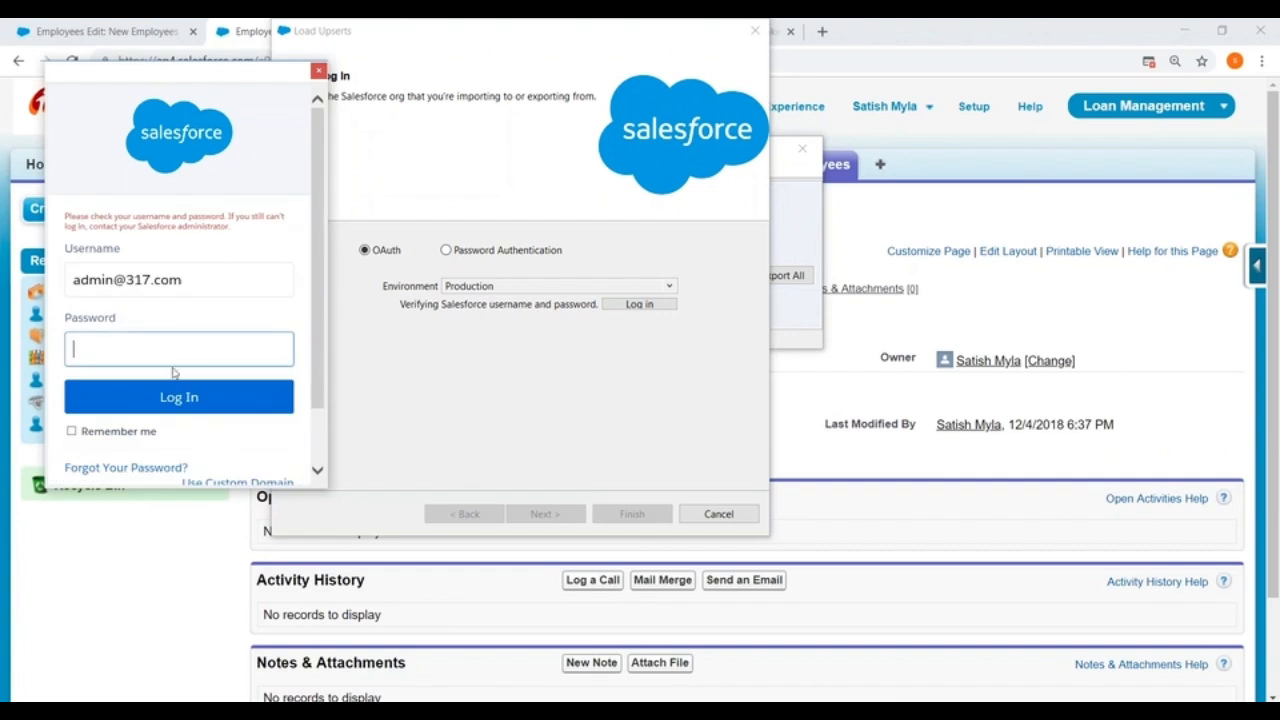
Step: Re-enter the account password, log in, and allow Dataloader Partner access to the account
{"action": "type", "text": "••••••••••••••"}
{"action": "left_click", "coordinate": [165, 402]}
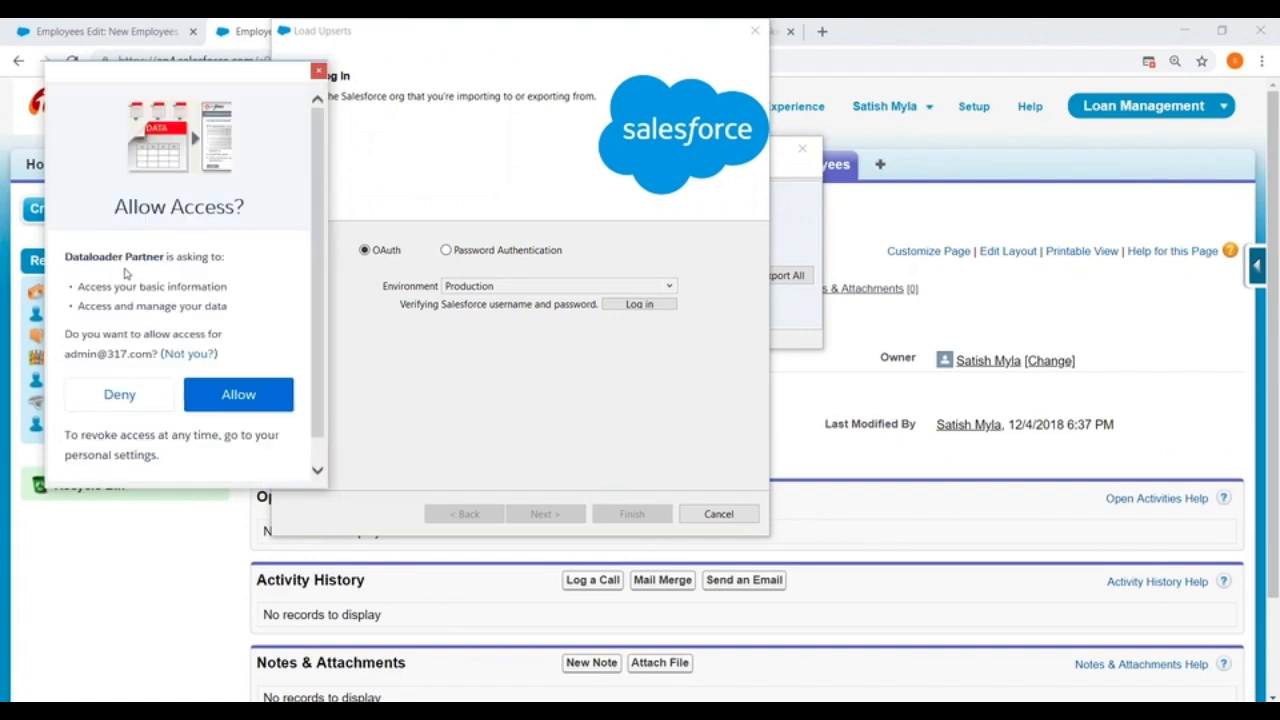
{"action": "left_click", "coordinate": [226, 395]}
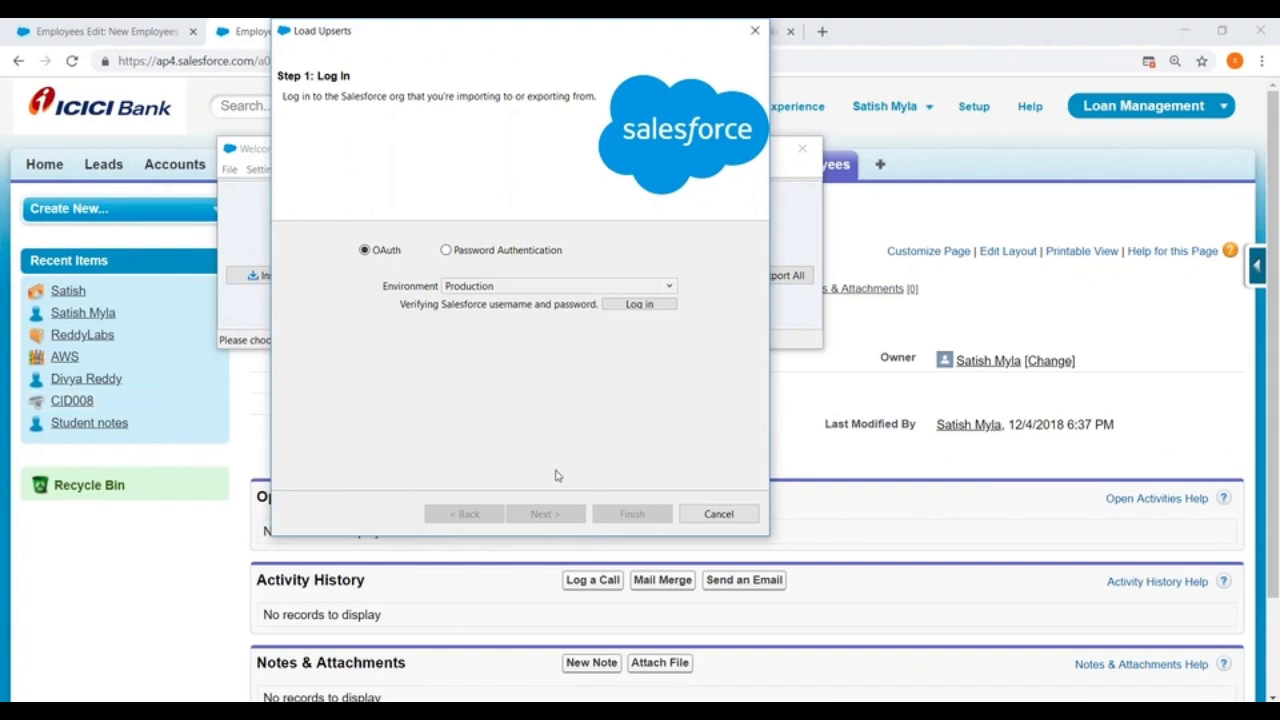
Step: Select the Employees (Employees__c) object and the Employee CSV from the DataLoader folder as the upsert data, and acknowledge the data selection
{"action": "left_click", "coordinate": [545, 513]}
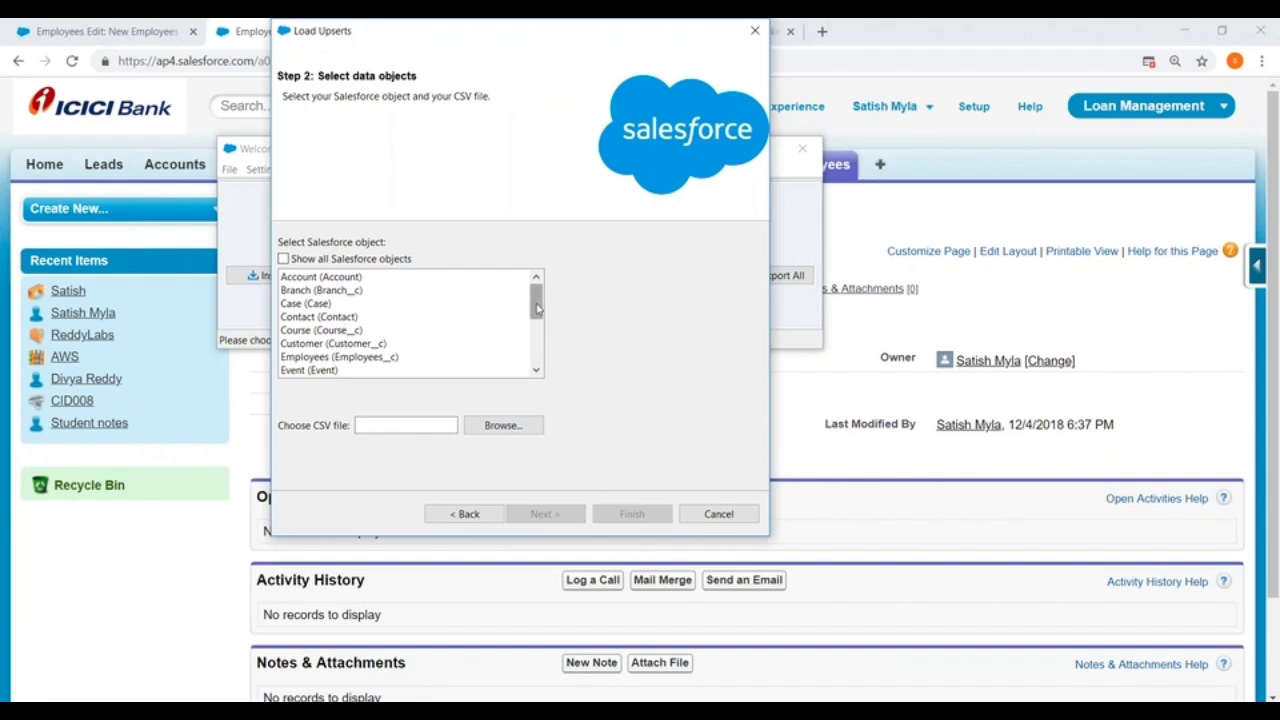
{"action": "left_click_drag", "start_coordinate": [537, 309], "coordinate": [538, 317]}
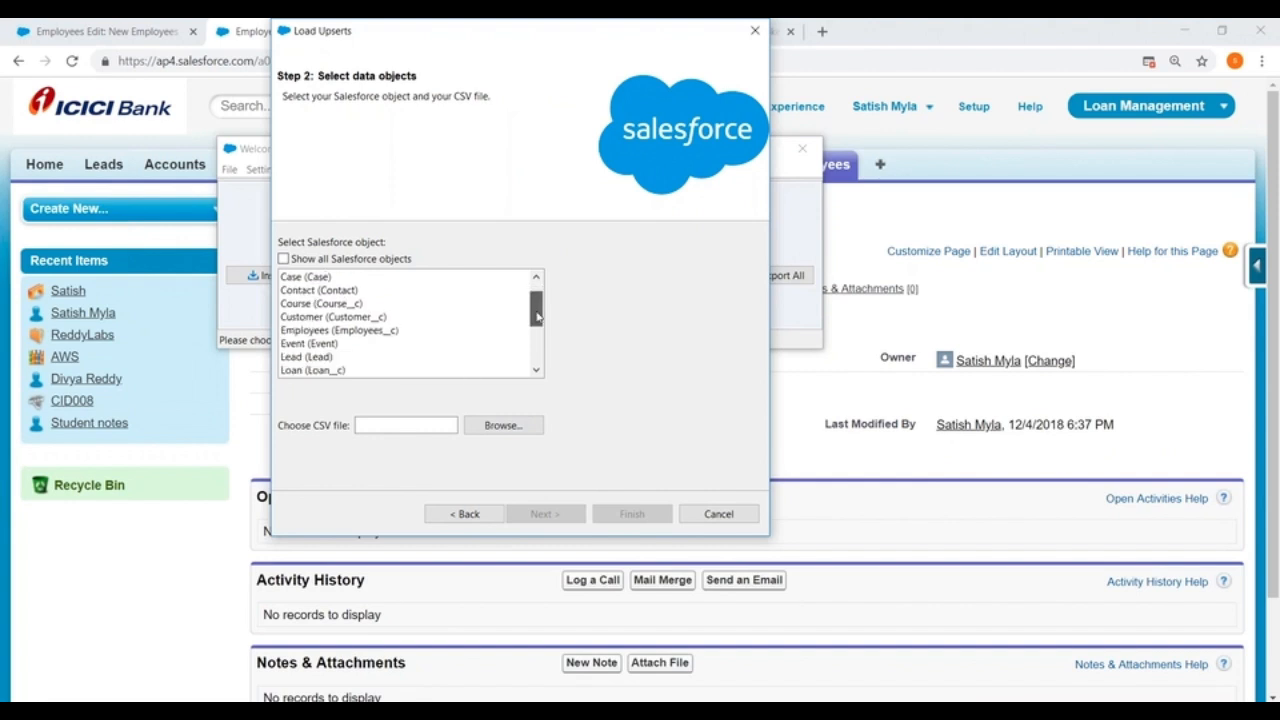
{"action": "left_click", "coordinate": [487, 330]}
{"action": "left_click", "coordinate": [498, 426]}
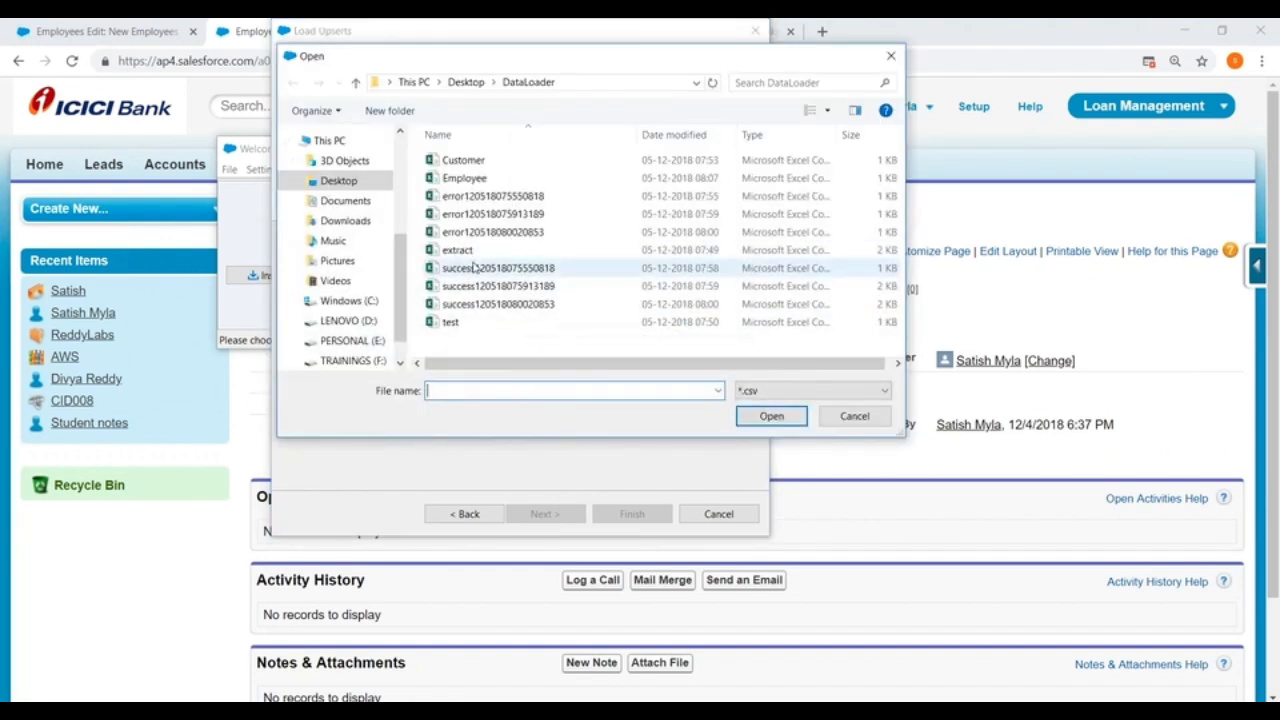
{"action": "left_click", "coordinate": [458, 180]}
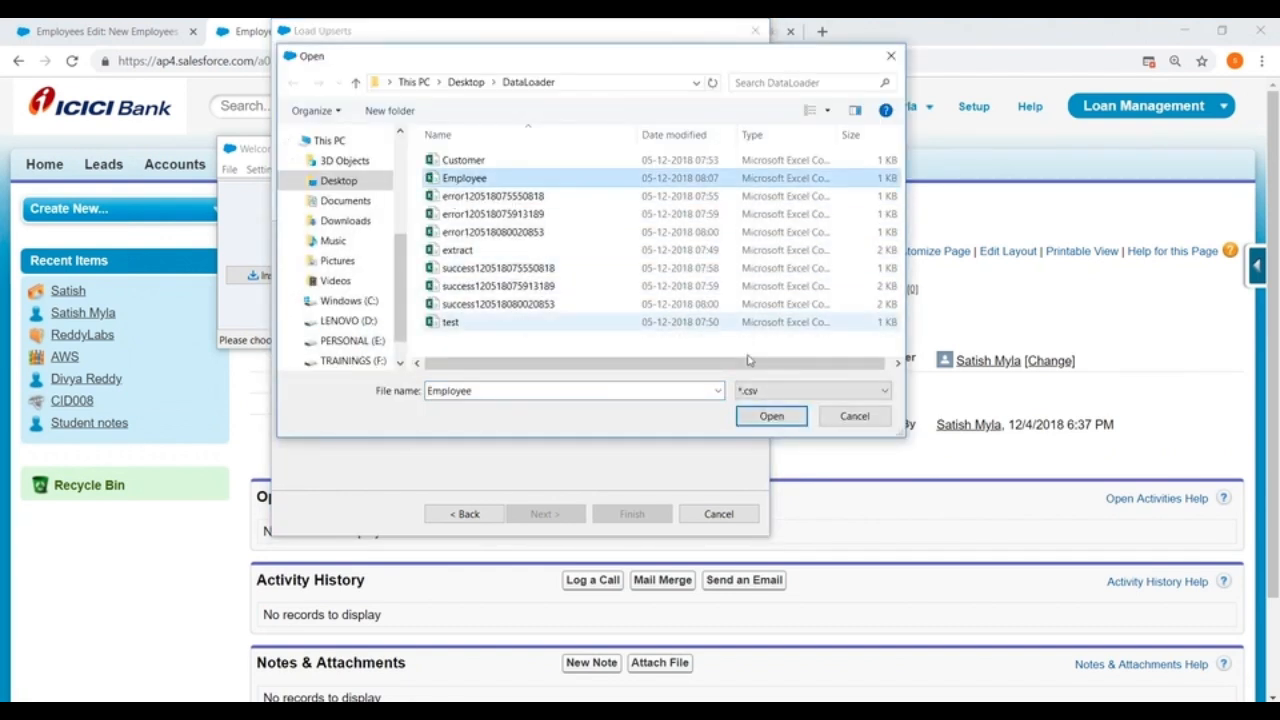
{"action": "left_click", "coordinate": [770, 415]}
{"action": "left_click", "coordinate": [545, 513]}
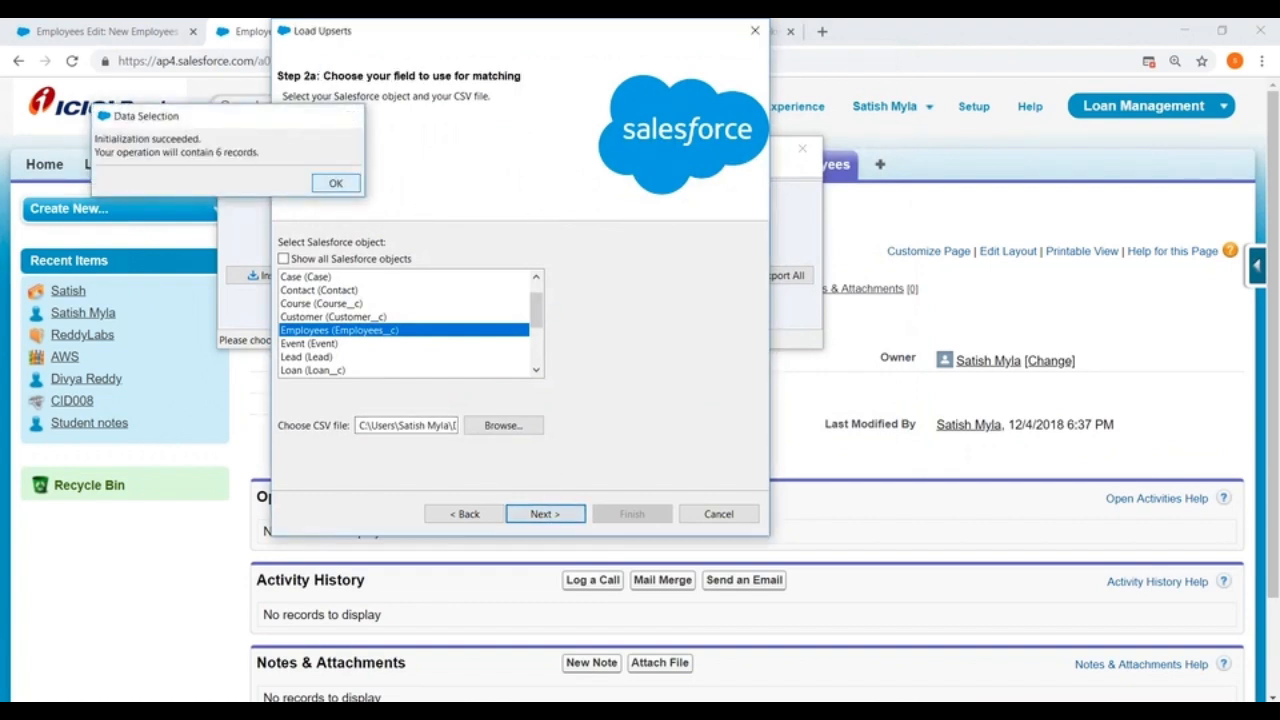
{"action": "left_click", "coordinate": [335, 183]}
Step: Choose MyId__c as the field for matching Employees__c records and continue to mapping
{"action": "left_click", "coordinate": [388, 302]}
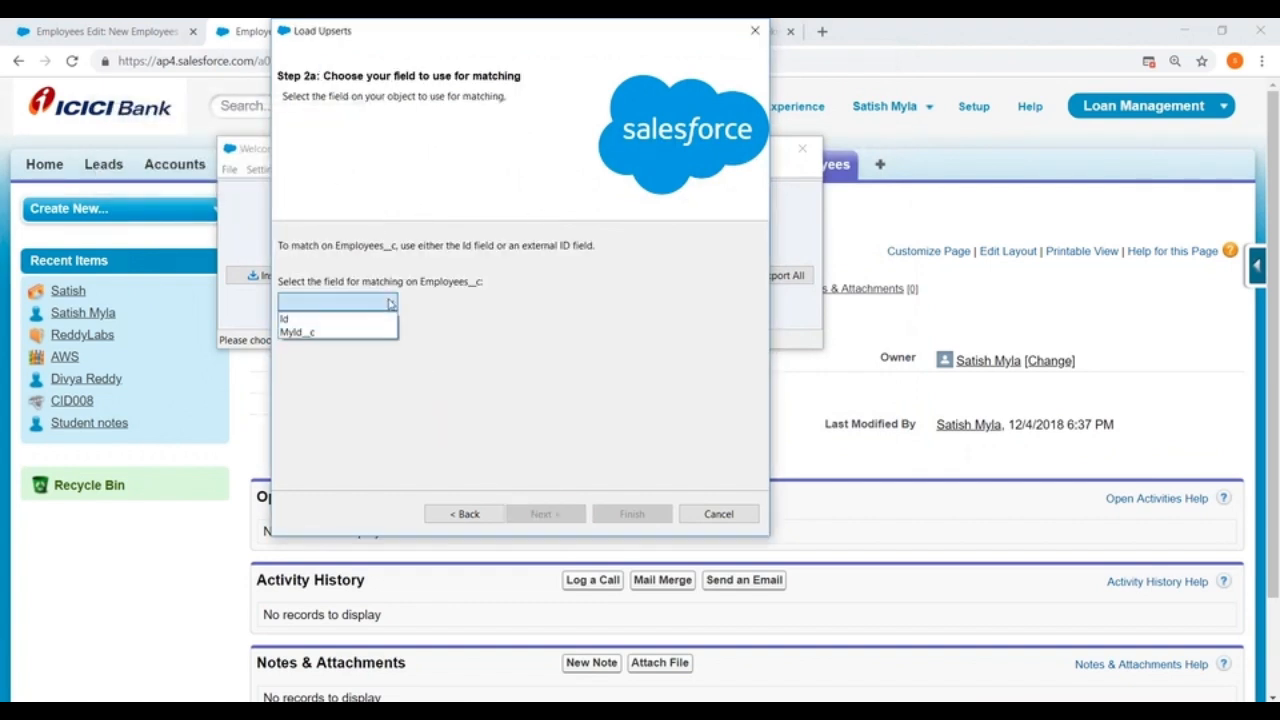
{"action": "left_click", "coordinate": [317, 334]}
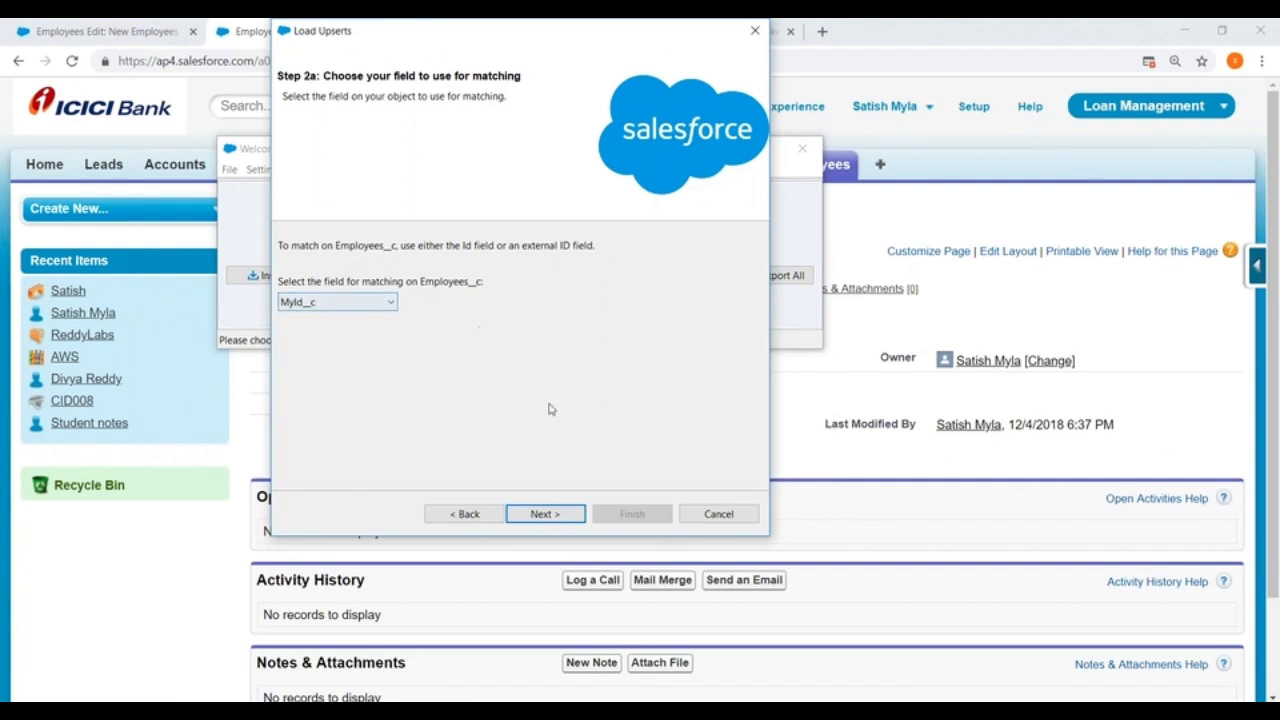
{"action": "left_click", "coordinate": [548, 515]}
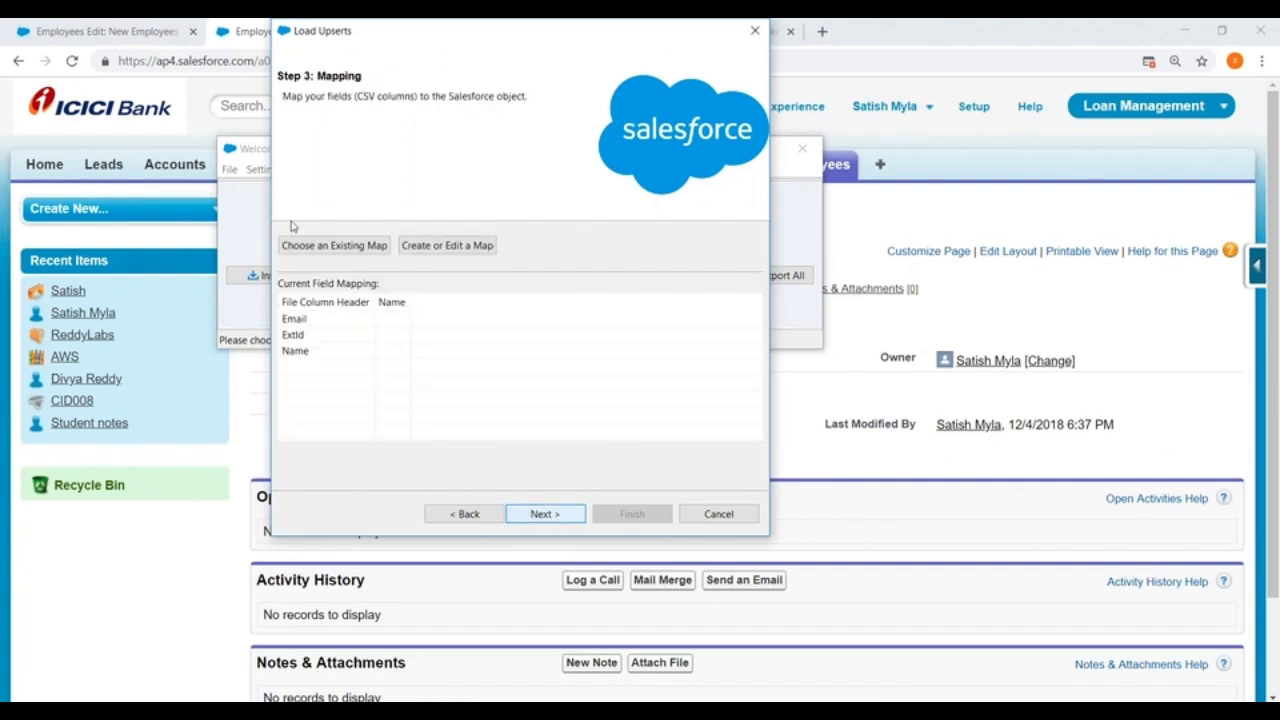
Step: Create a field map with Email and Name auto-matched to Salesforce fields and the ExtId column mapped to MyId__c
{"action": "left_click", "coordinate": [417, 250]}
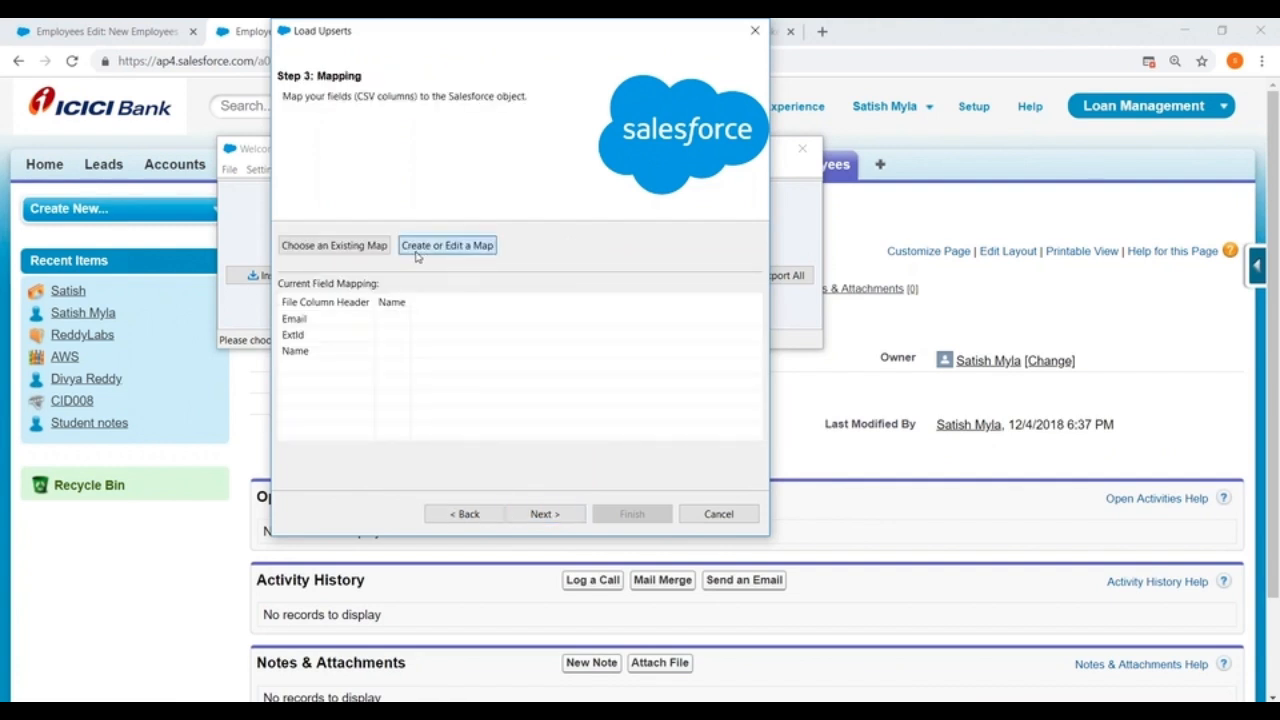
{"action": "left_click", "coordinate": [272, 208]}
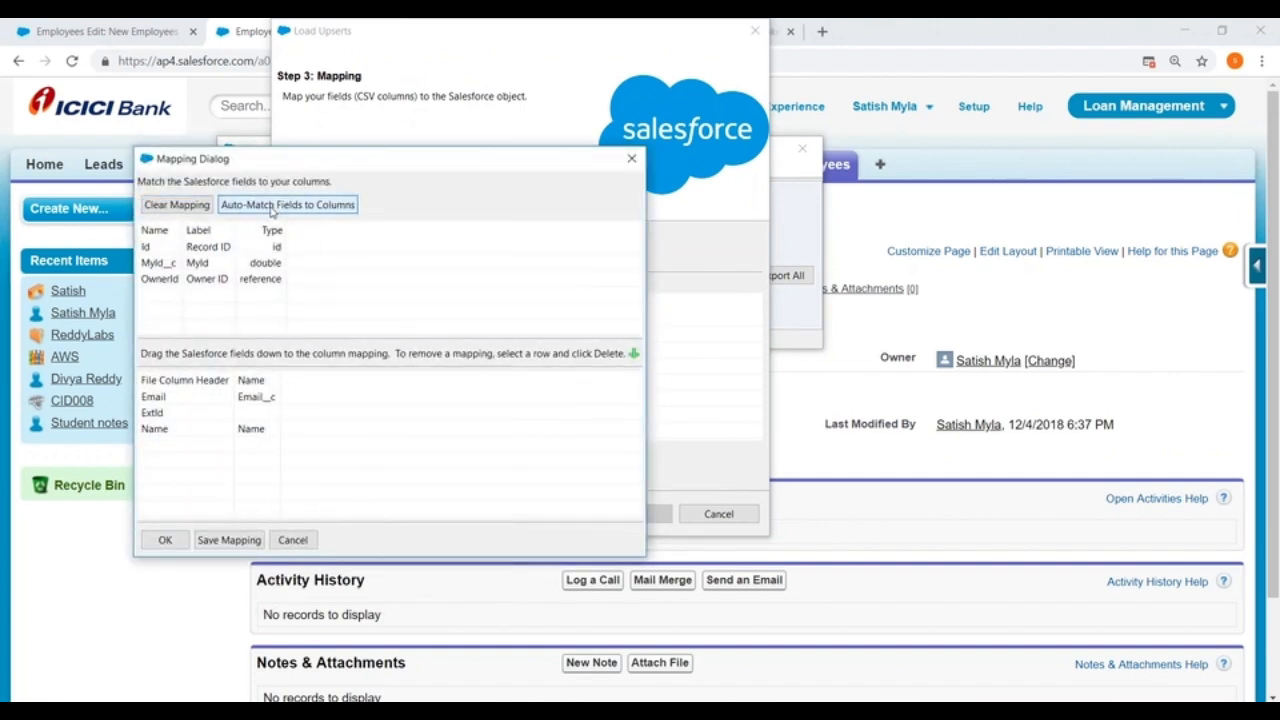
{"action": "left_click_drag", "start_coordinate": [166, 266], "coordinate": [254, 416]}
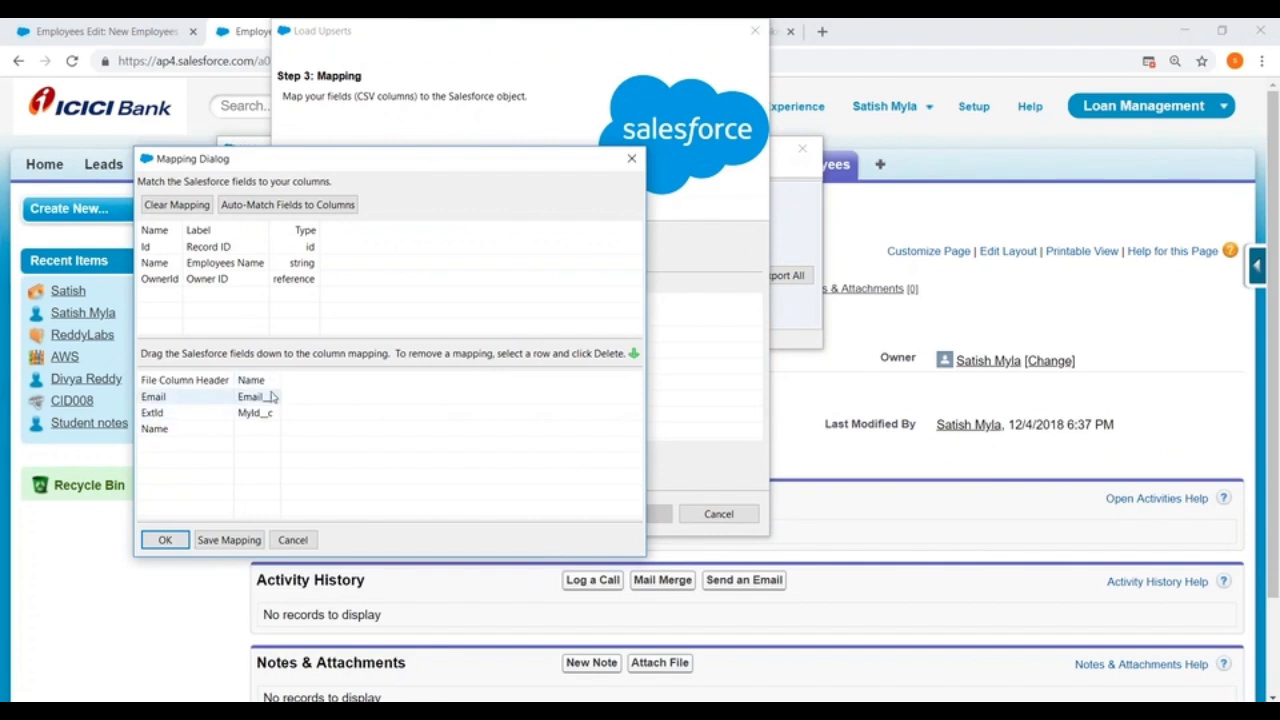
{"action": "left_click", "coordinate": [270, 207]}
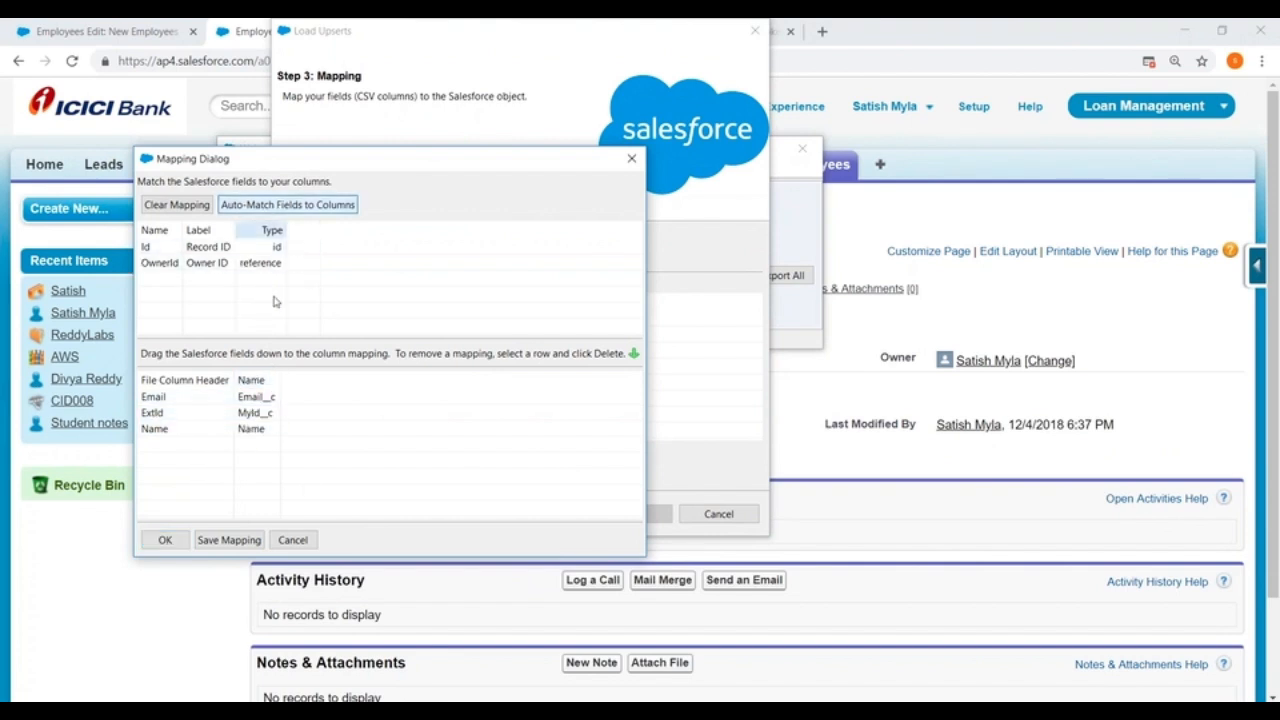
{"action": "left_click", "coordinate": [165, 540]}
Step: Keep the preset directory for the success and error files and run the Employees upsert
{"action": "left_click", "coordinate": [533, 514]}
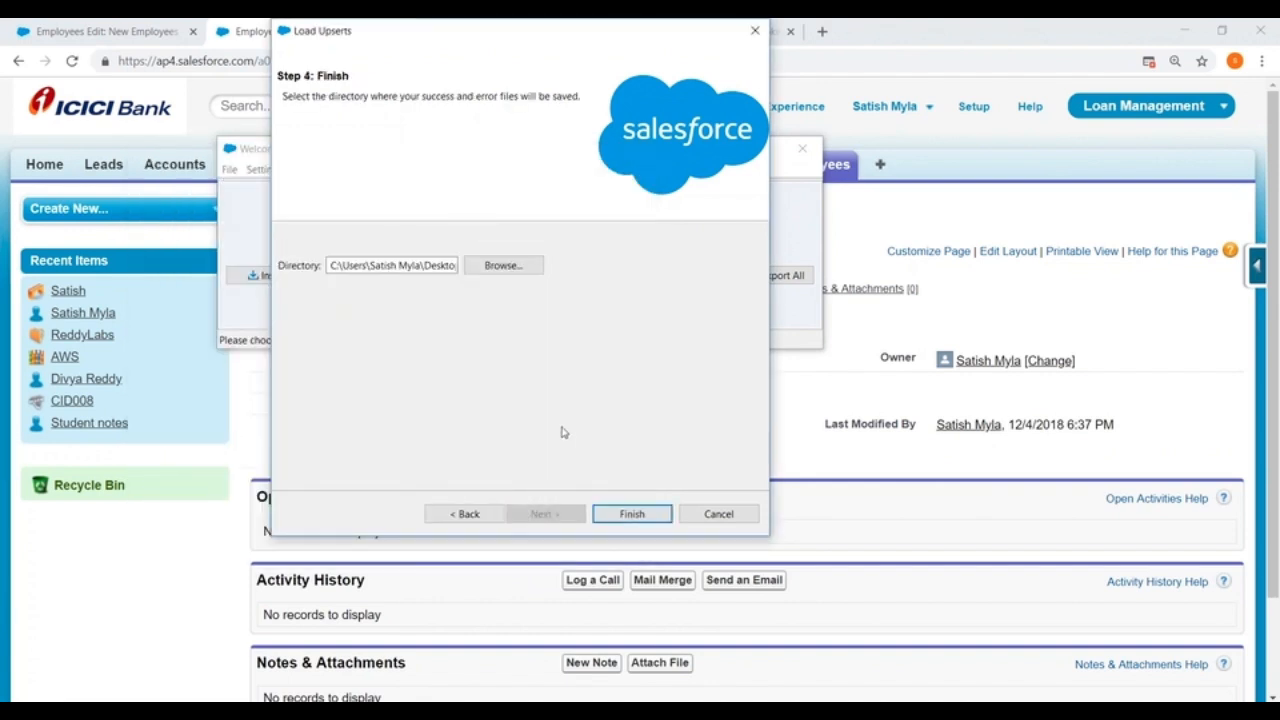
{"action": "left_click", "coordinate": [623, 515]}
{"action": "left_click", "coordinate": [676, 436]}
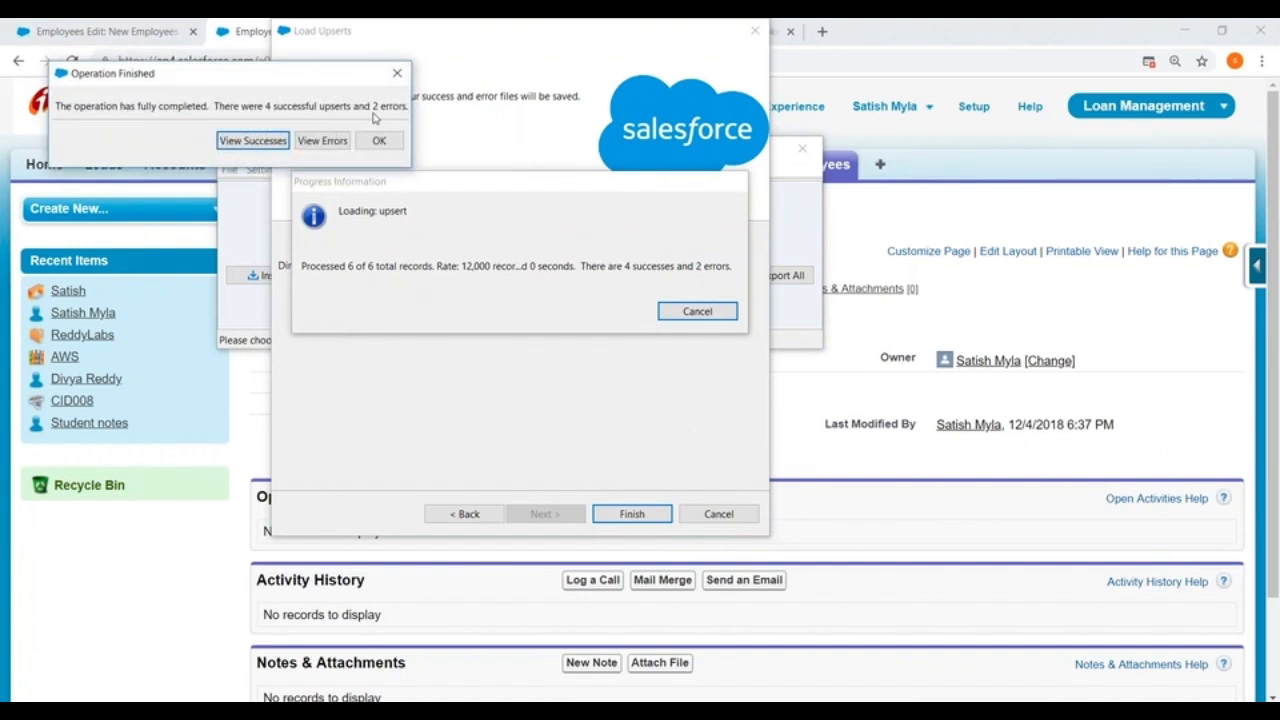
Step: Review the upsert's success and error records, widening the error viewer to read it, and close the finished operation
{"action": "left_click", "coordinate": [253, 141]}
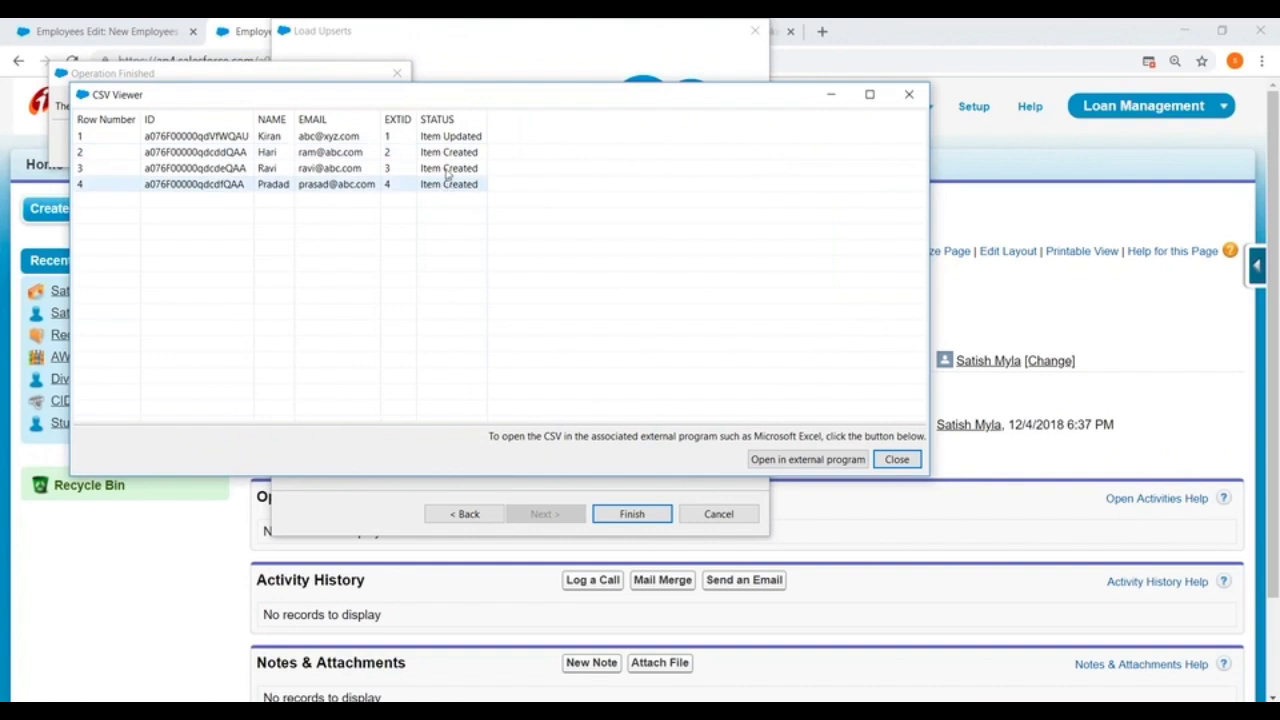
{"action": "left_click", "coordinate": [909, 94]}
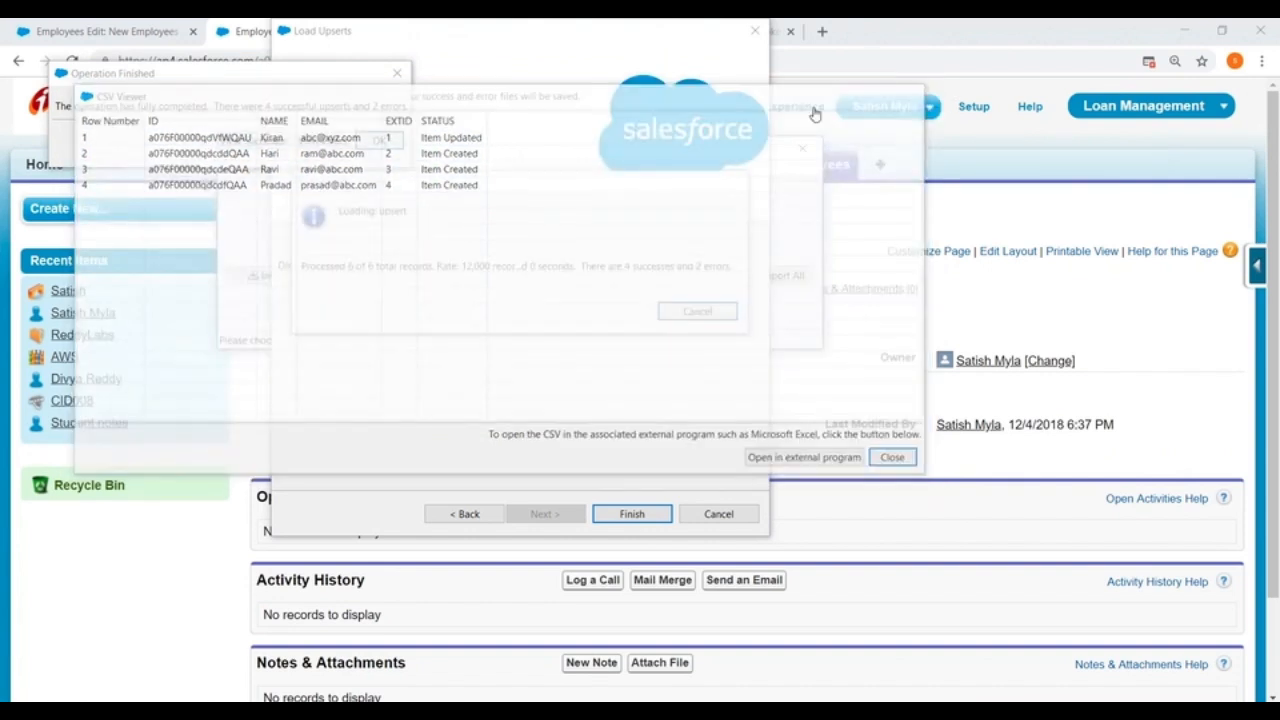
{"action": "left_click", "coordinate": [322, 141]}
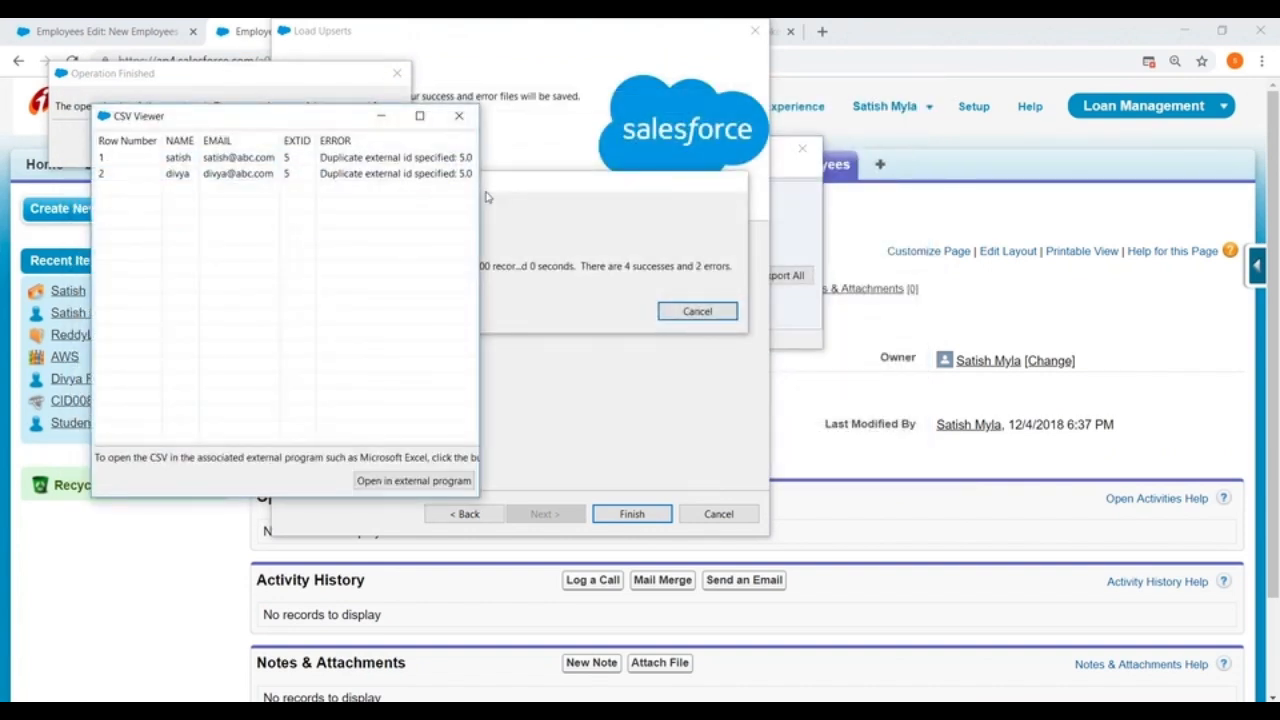
{"action": "left_click_drag", "start_coordinate": [481, 193], "coordinate": [739, 193]}
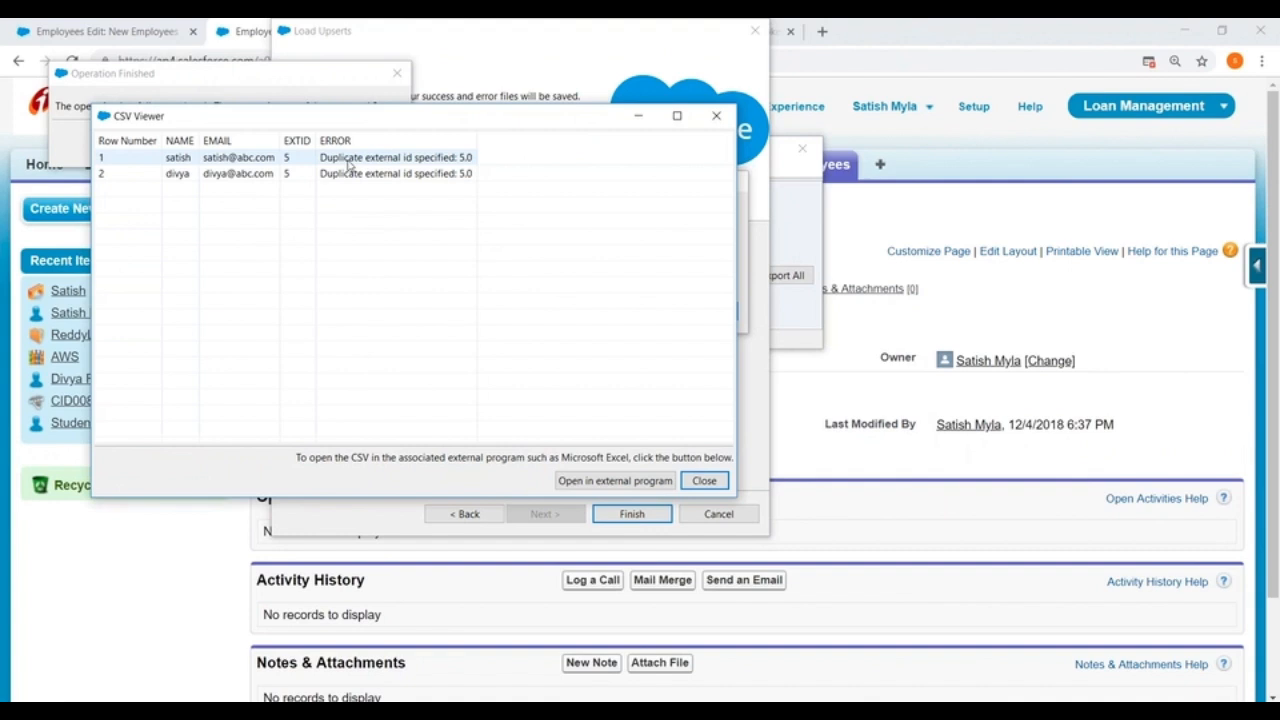
{"action": "left_click", "coordinate": [716, 116]}
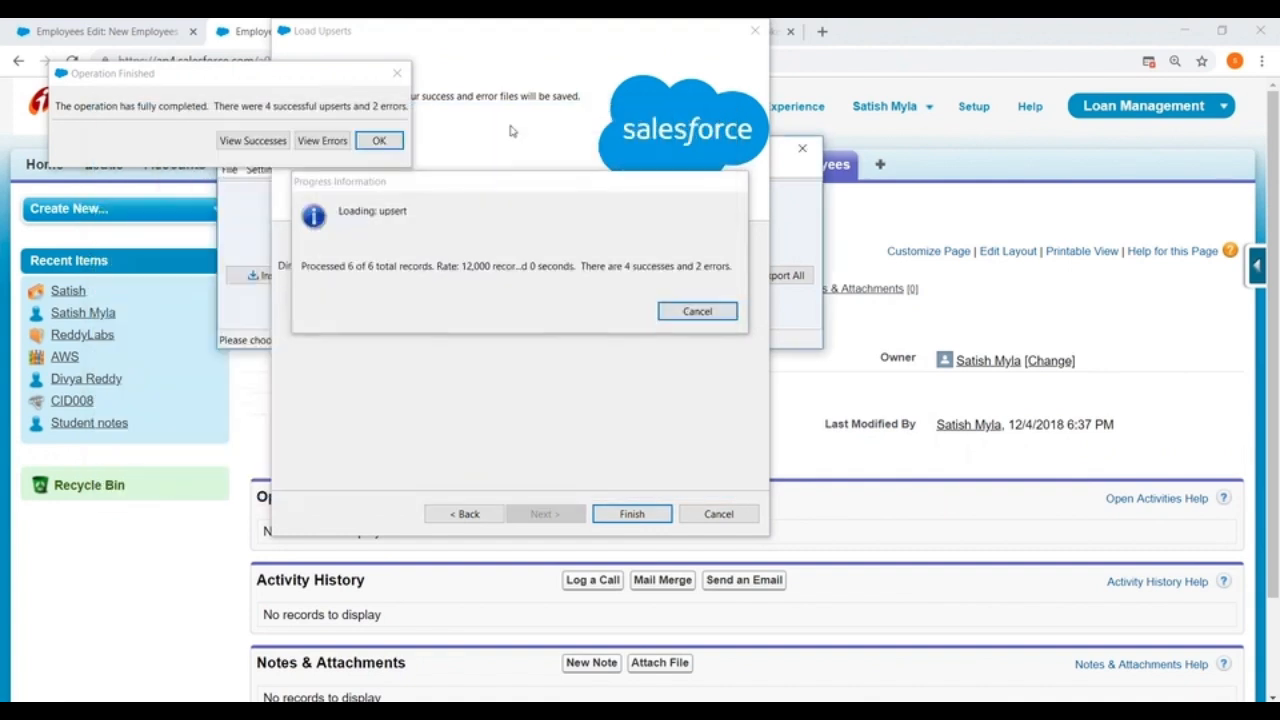
{"action": "left_click", "coordinate": [378, 140]}
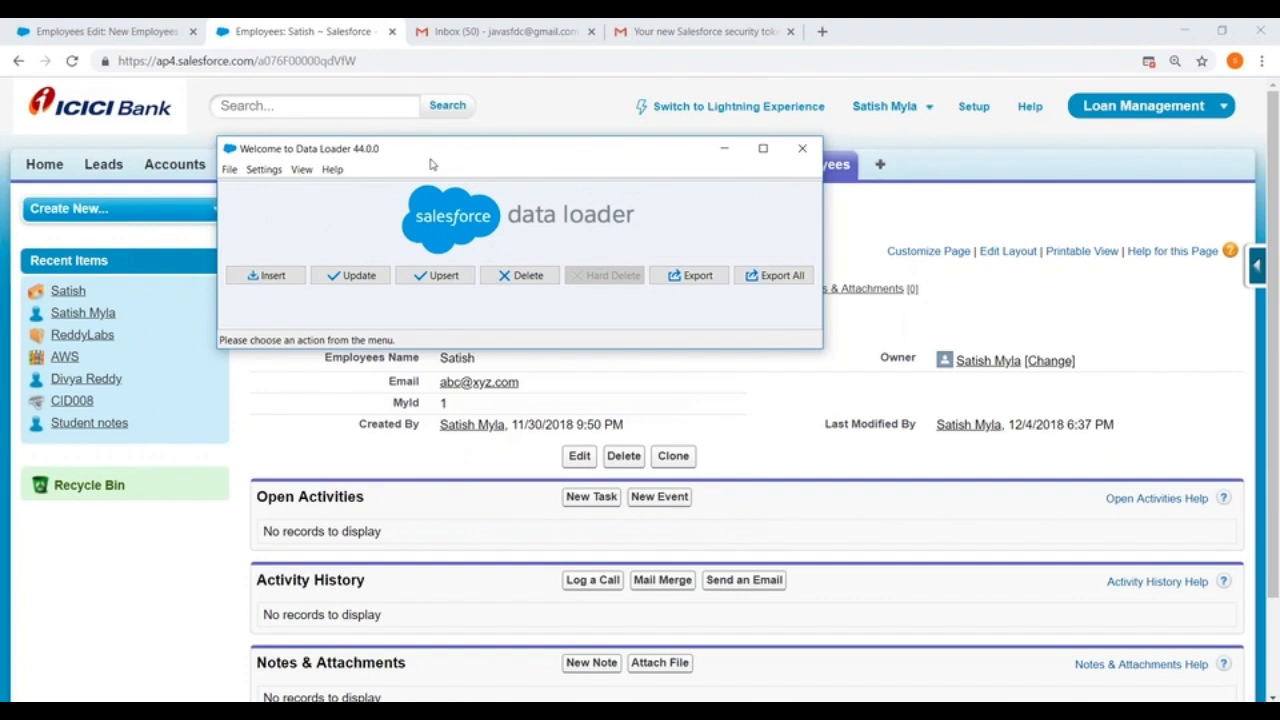
{"action": "left_click", "coordinate": [436, 277]}
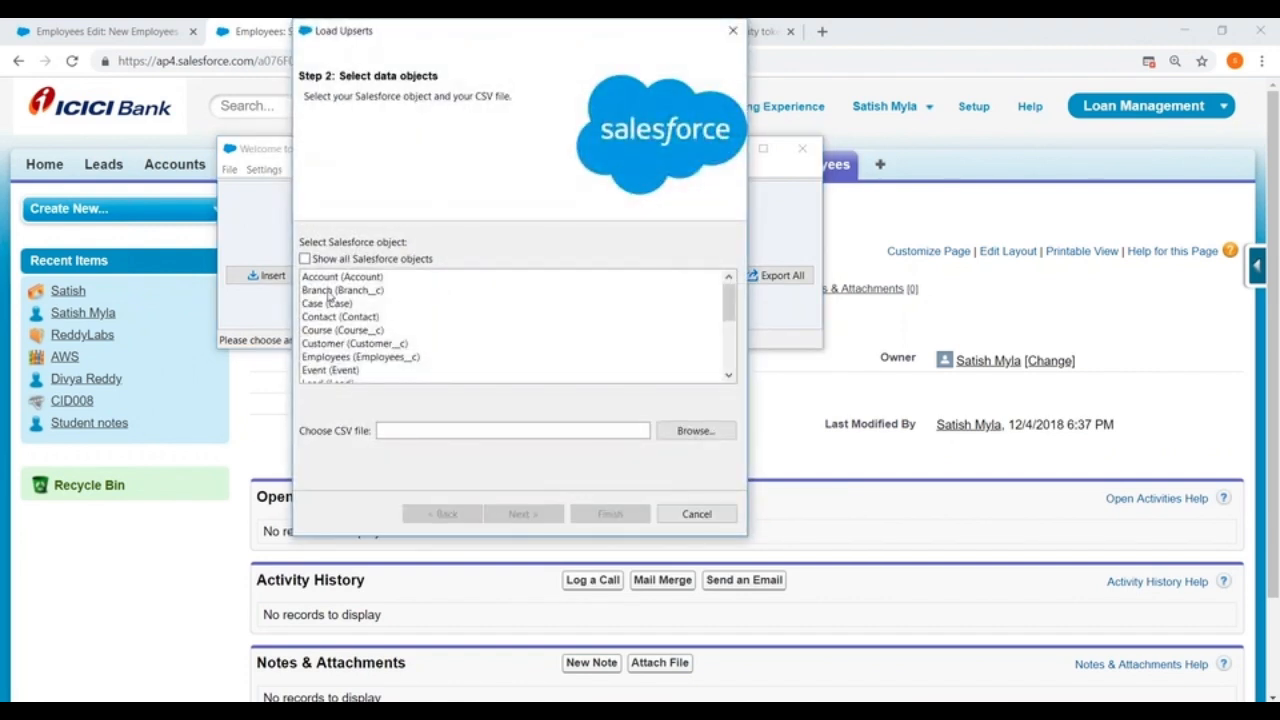
{"action": "scroll", "coordinate": [355, 350], "scroll_direction": "down", "scroll_amount": 3}
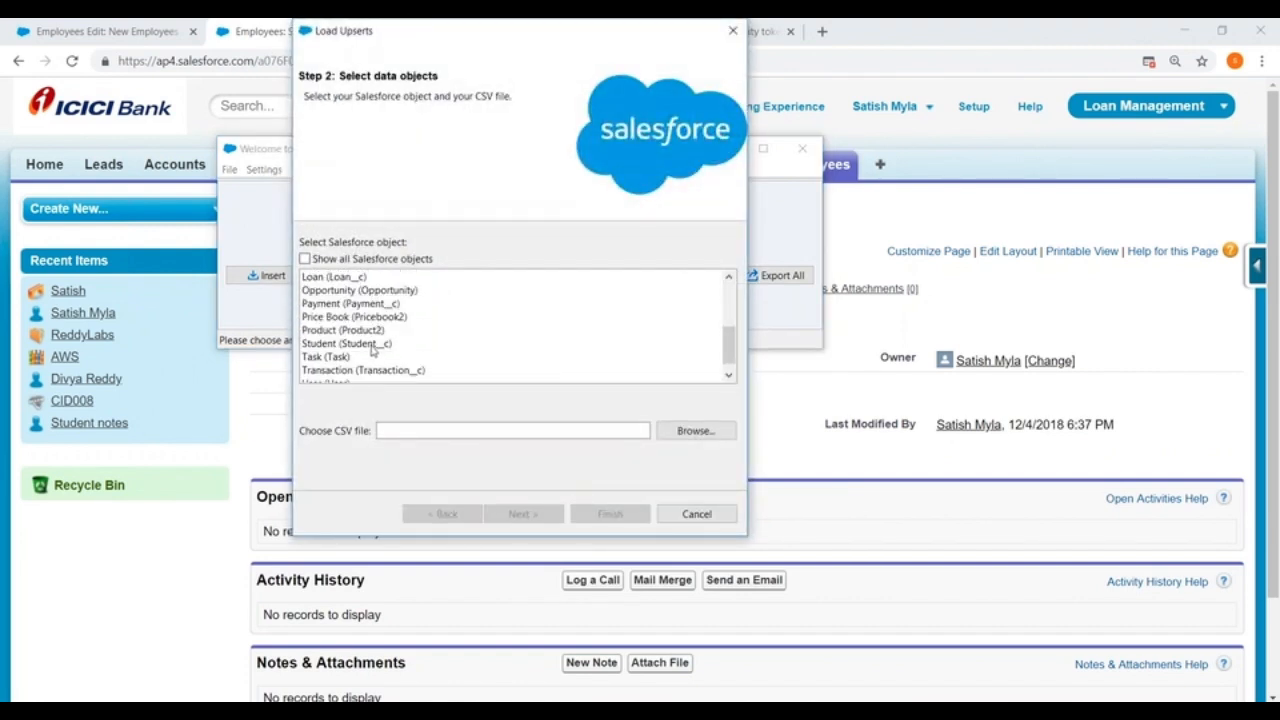
{"action": "scroll", "coordinate": [373, 348], "scroll_direction": "up", "scroll_amount": 1}
{"action": "left_click", "coordinate": [346, 283]}
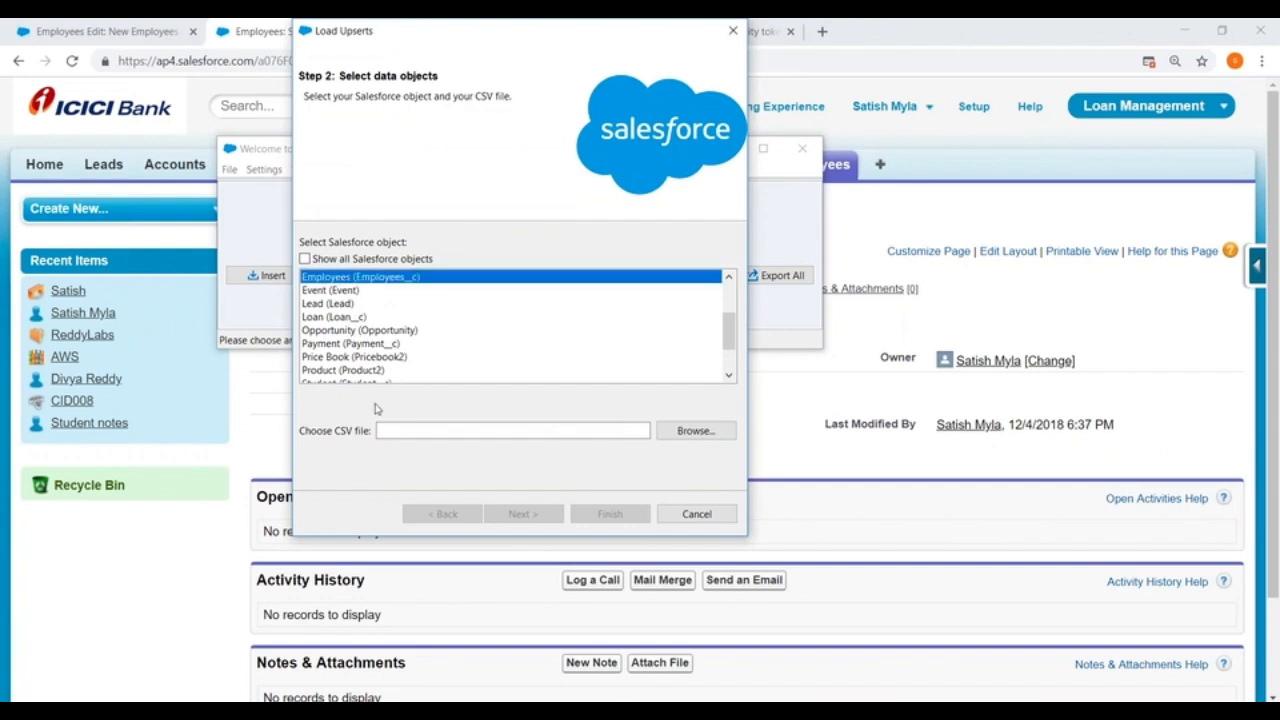
{"action": "left_click", "coordinate": [737, 33]}
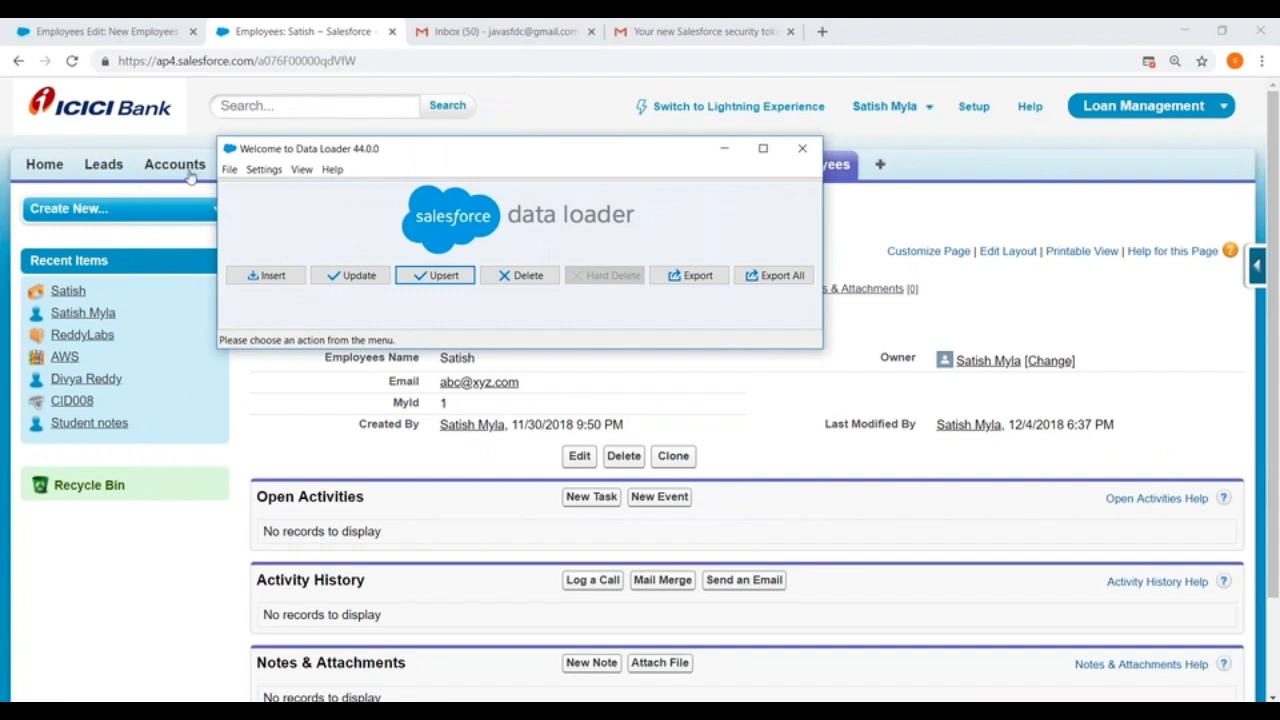
Step: Log out of the current Salesforce session in Data Loader
{"action": "left_click", "coordinate": [228, 169]}
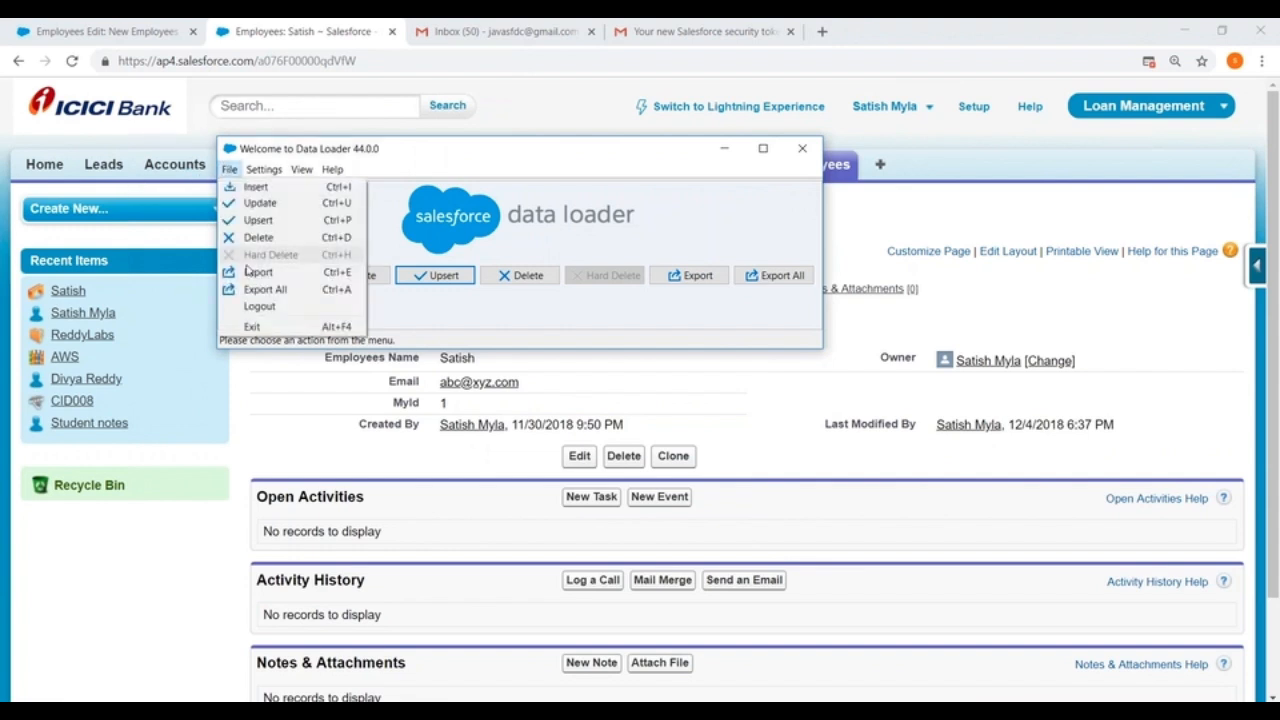
{"action": "left_click", "coordinate": [250, 306]}
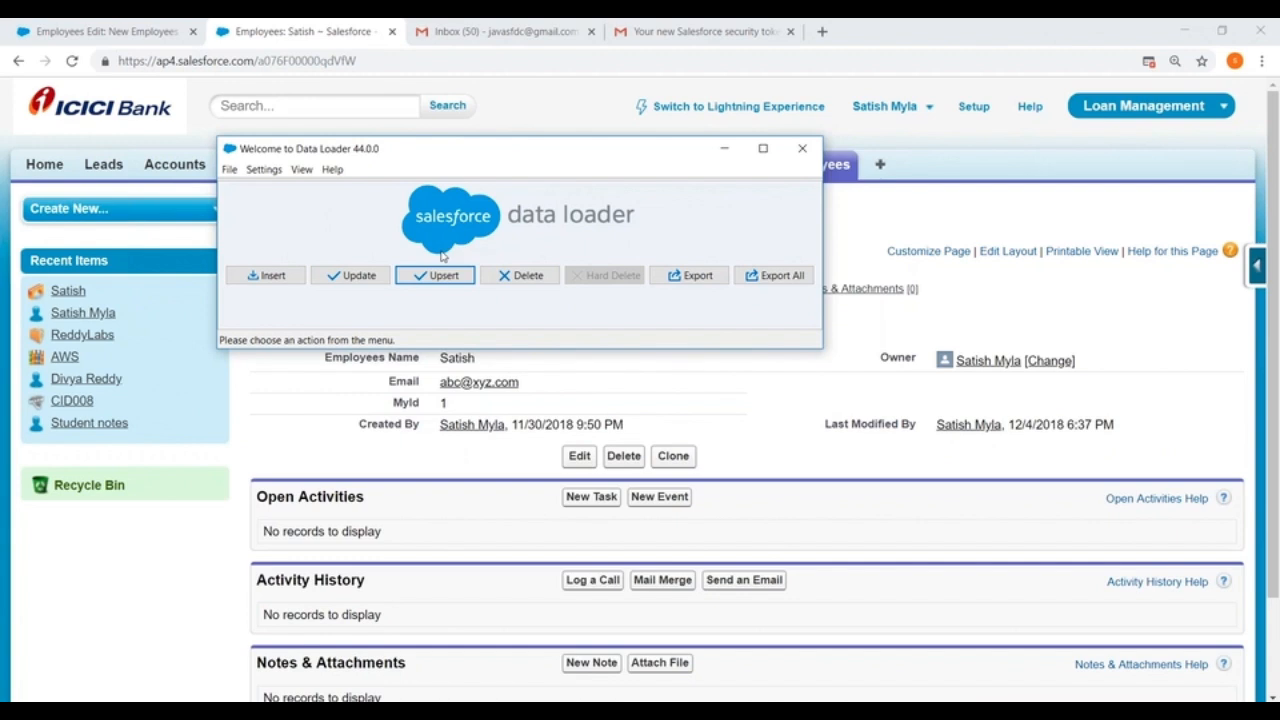
Step: Open the Data Loader settings and switch the European date format option on and back off
{"action": "left_click", "coordinate": [264, 170]}
{"action": "left_click", "coordinate": [280, 189]}
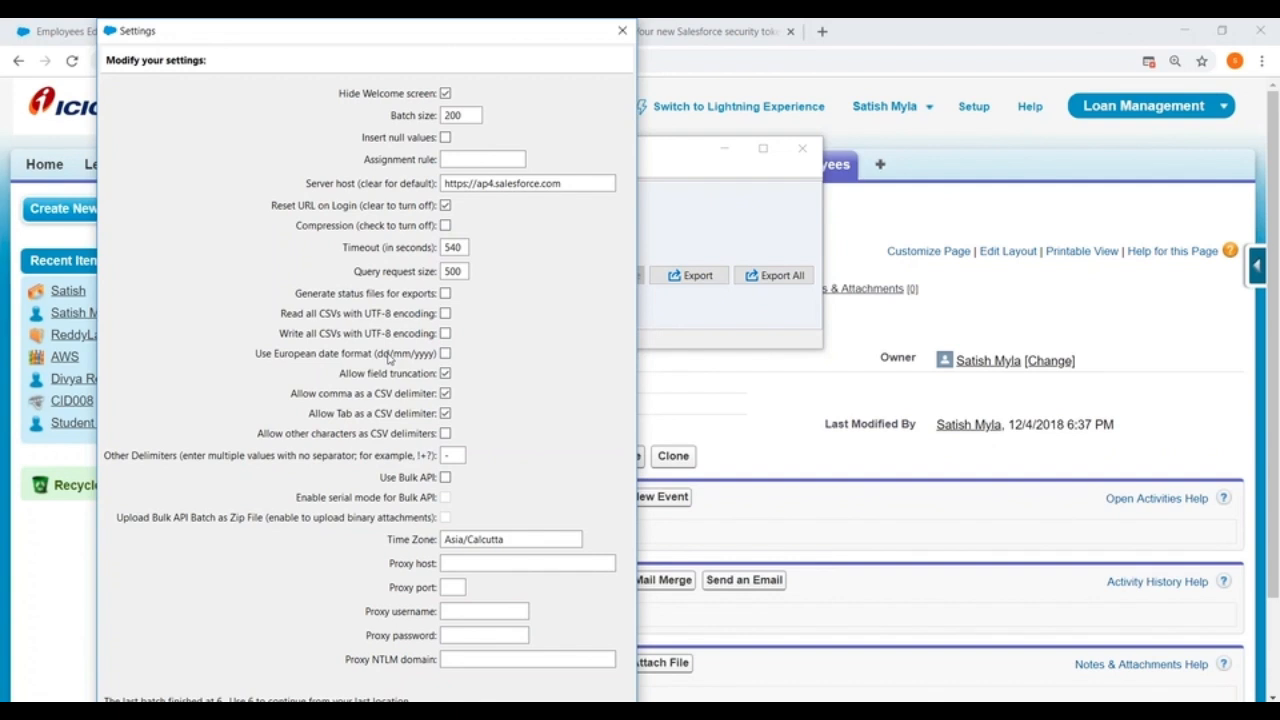
{"action": "left_click", "coordinate": [445, 354]}
{"action": "left_click", "coordinate": [445, 354]}
Step: Try the Bulk API option with an edited batch size, turn it off again, and close the settings without saving
{"action": "left_click", "coordinate": [446, 478]}
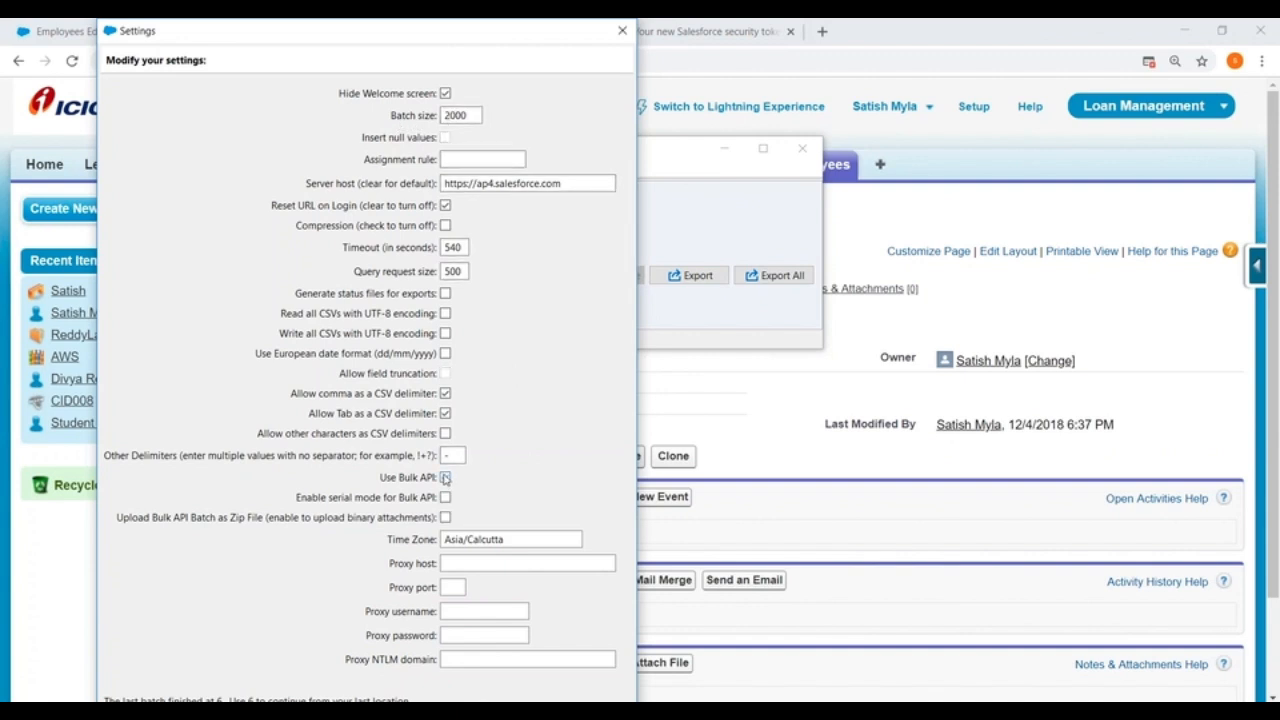
{"action": "left_click", "coordinate": [477, 114]}
{"action": "type", "text": "0"}
{"action": "left_click", "coordinate": [446, 478]}
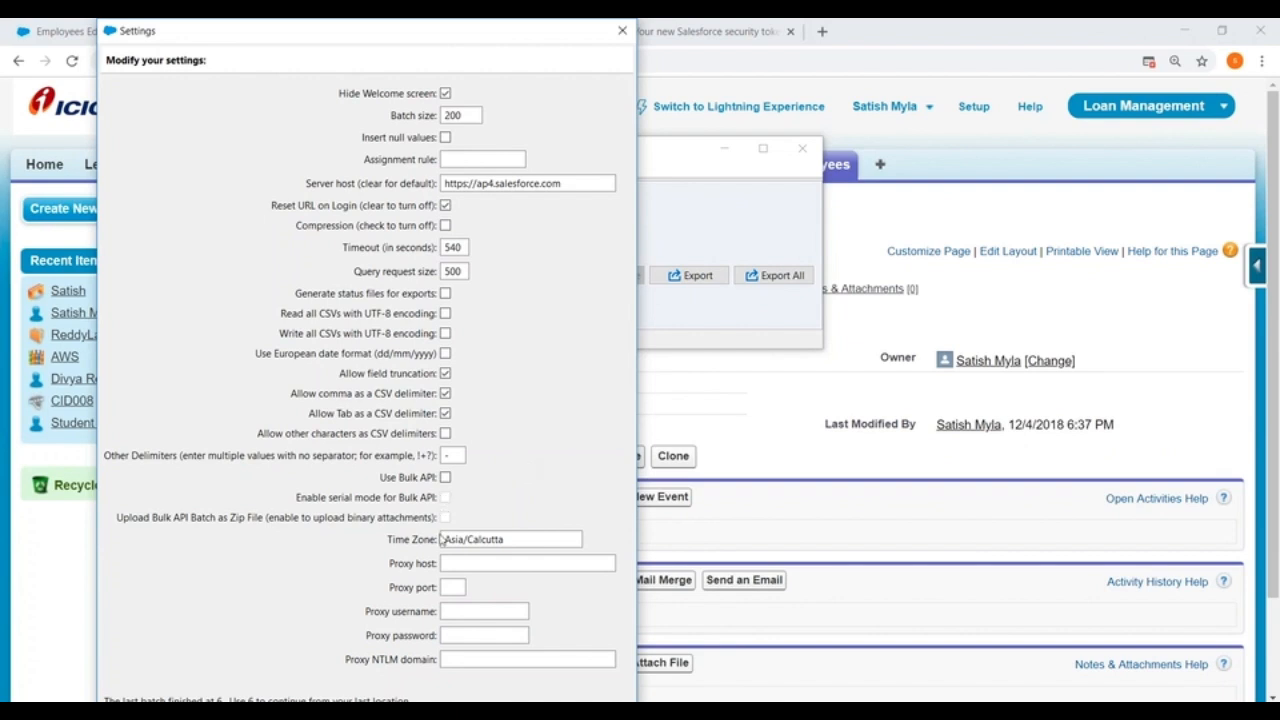
{"action": "left_click_drag", "start_coordinate": [443, 539], "coordinate": [525, 539]}
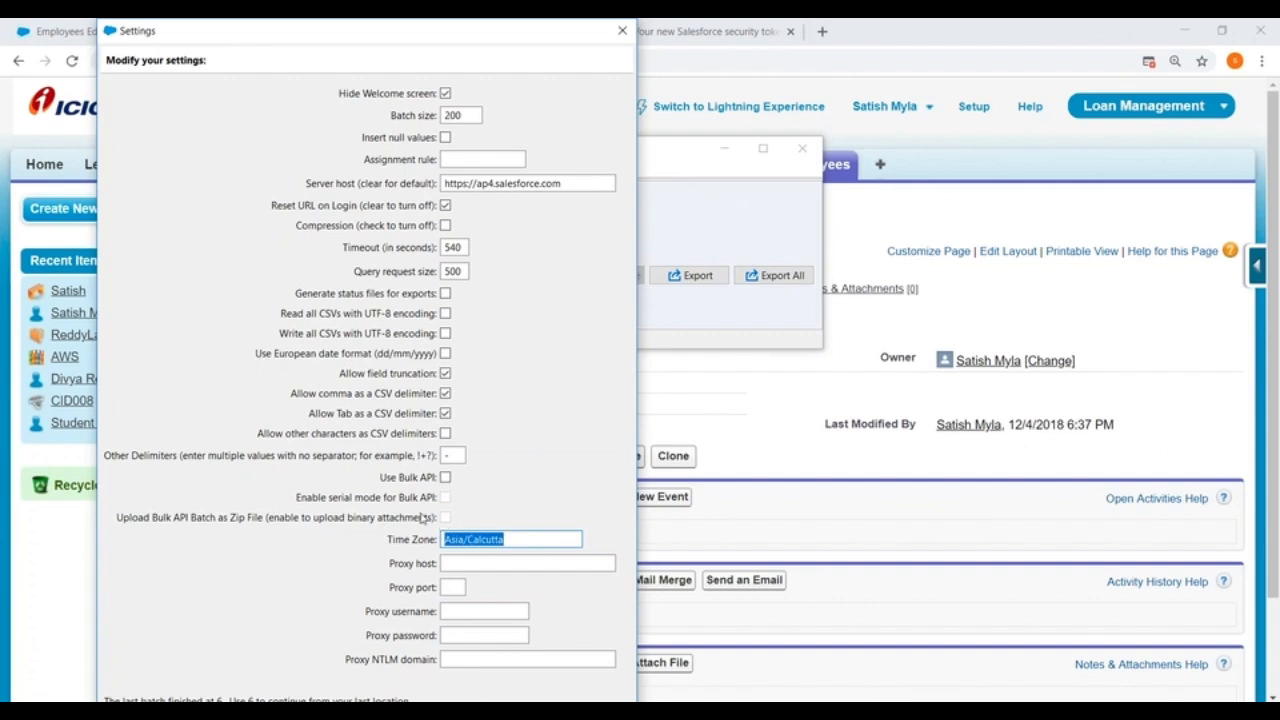
{"action": "left_click", "coordinate": [619, 35]}
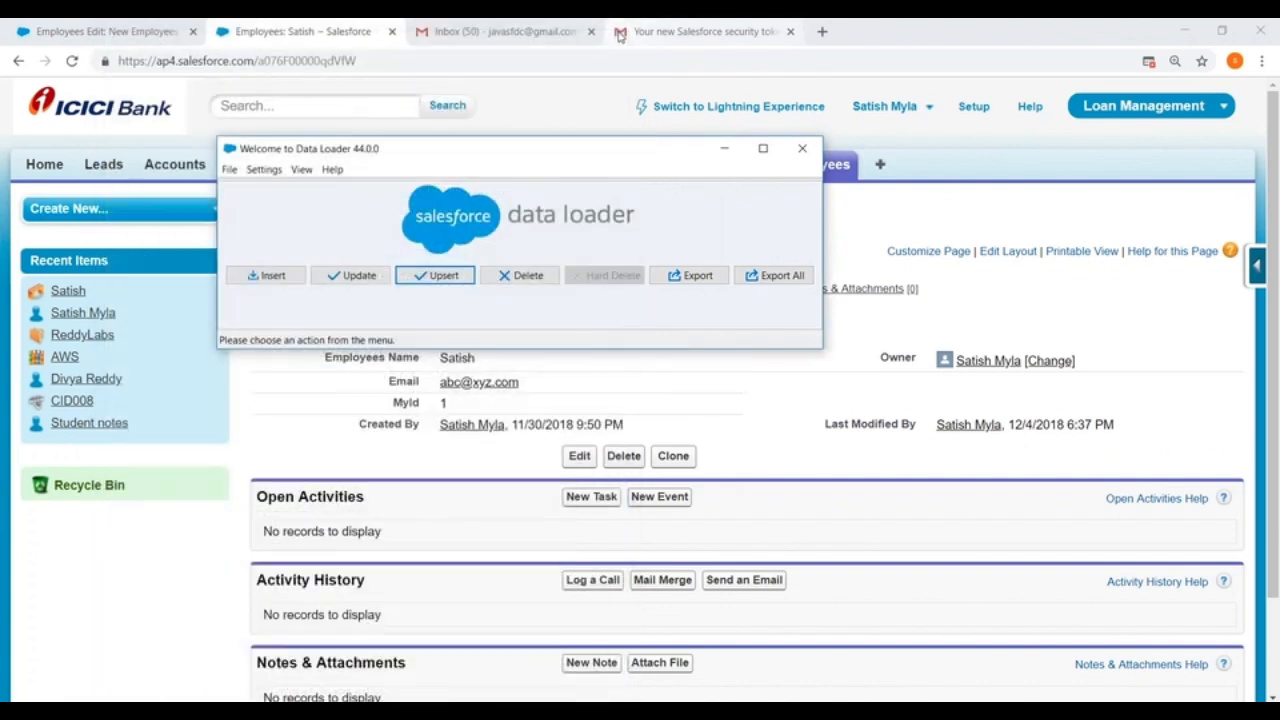
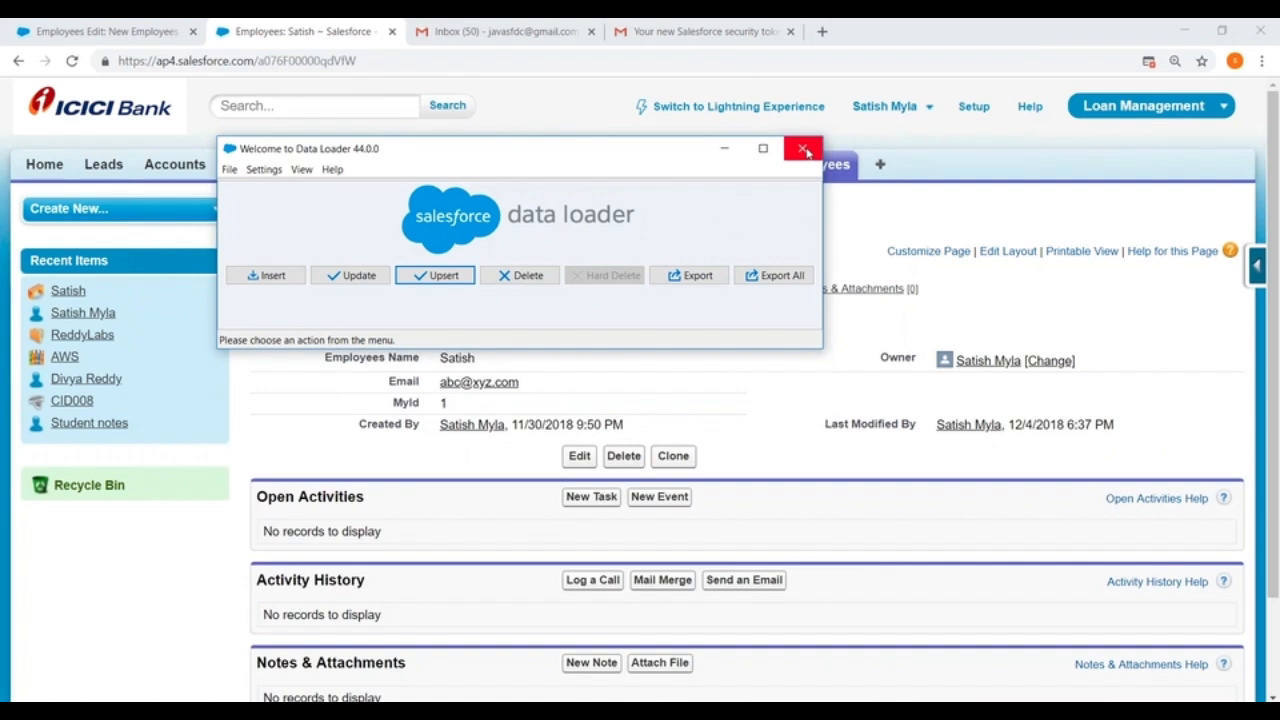
Step: Close Data Loader and open the Data Import Wizard page from Data Management in the Salesforce setup
{"action": "left_click", "coordinate": [805, 150]}
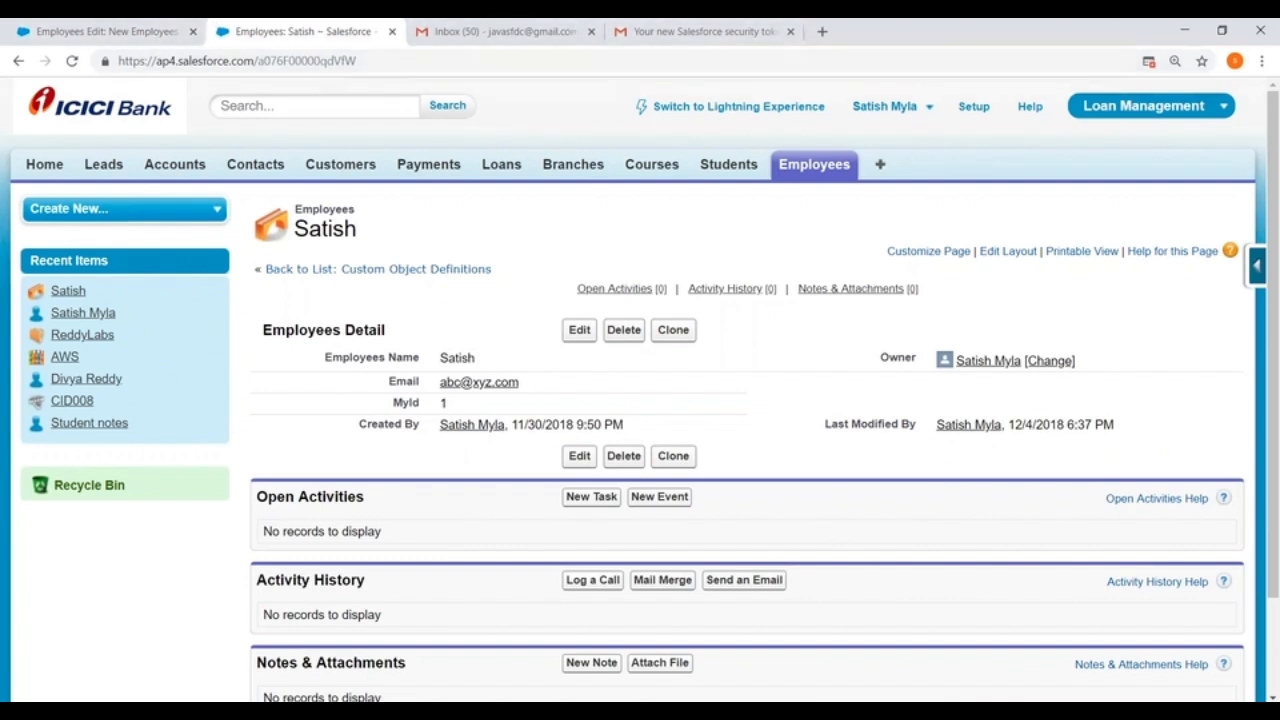
{"action": "left_click", "coordinate": [966, 106]}
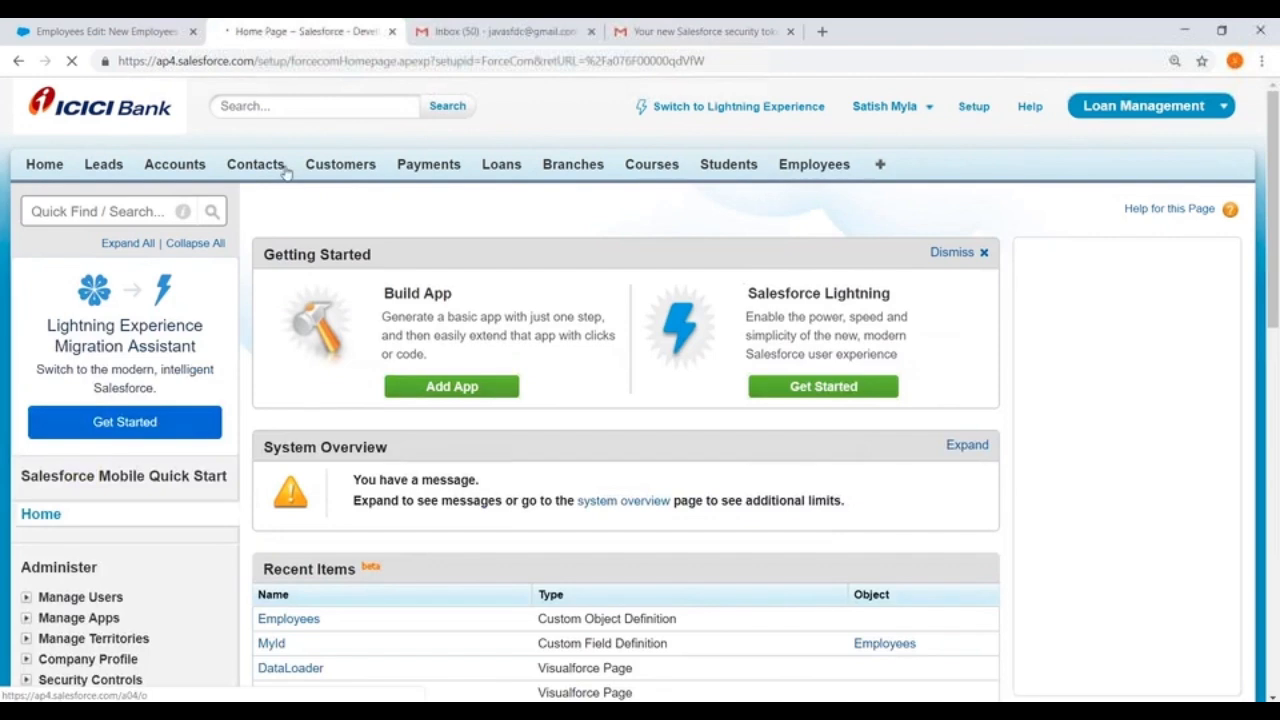
{"action": "scroll", "coordinate": [117, 221], "scroll_direction": "down", "scroll_amount": 5}
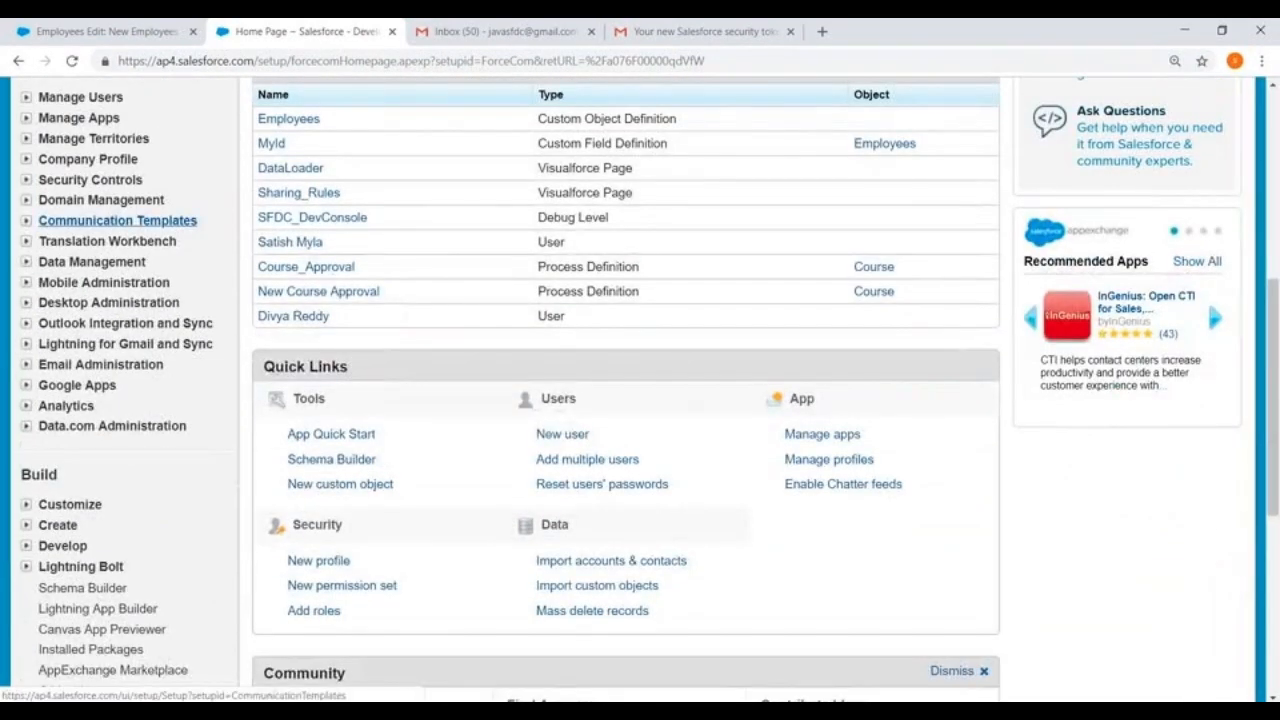
{"action": "scroll", "coordinate": [185, 157], "scroll_direction": "up", "scroll_amount": 2}
{"action": "scroll", "coordinate": [110, 125], "scroll_direction": "down", "scroll_amount": 2}
{"action": "scroll", "coordinate": [110, 127], "scroll_direction": "up", "scroll_amount": 1}
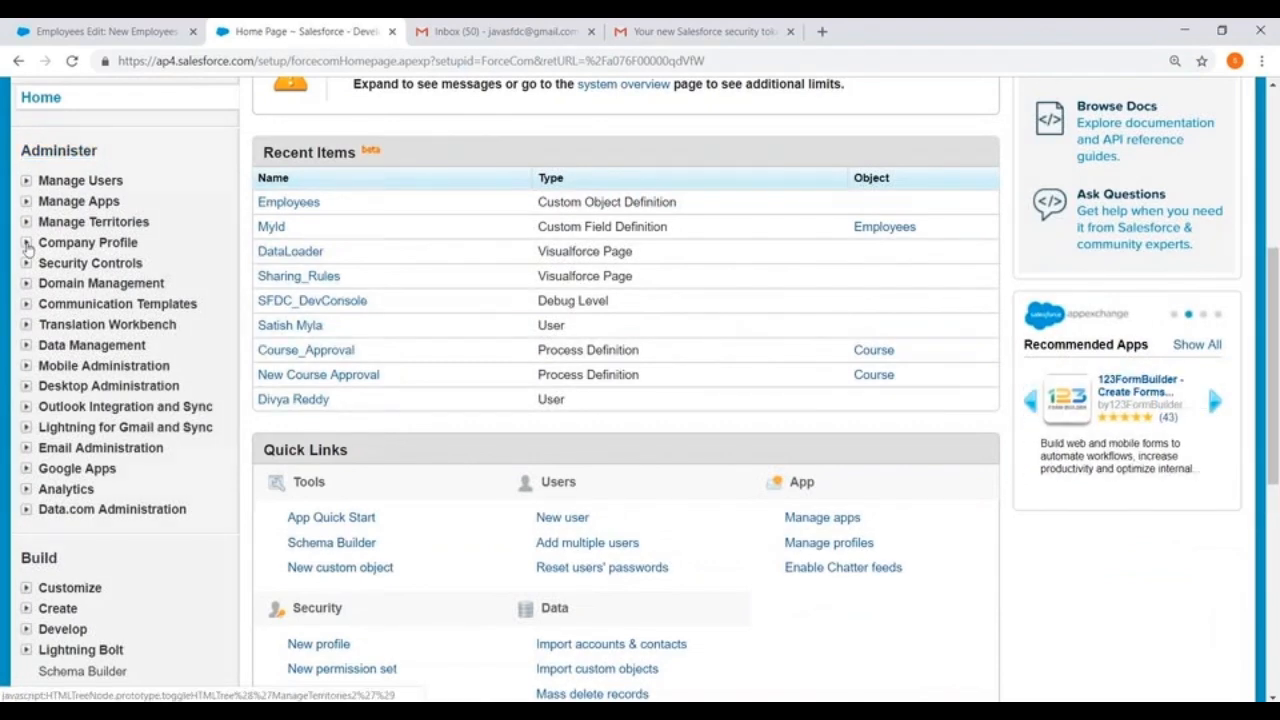
{"action": "scroll", "coordinate": [30, 220], "scroll_direction": "down", "scroll_amount": 1}
{"action": "left_click", "coordinate": [26, 262]}
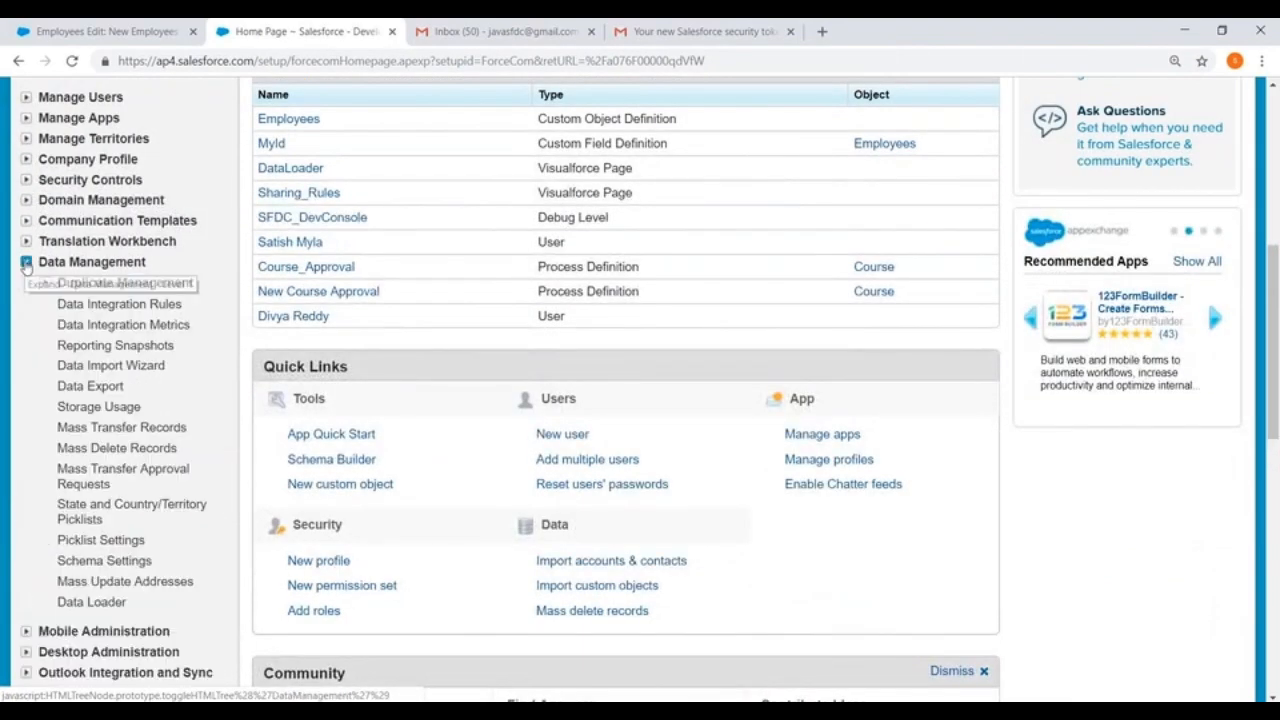
{"action": "scroll", "coordinate": [150, 245], "scroll_direction": "down", "scroll_amount": 2}
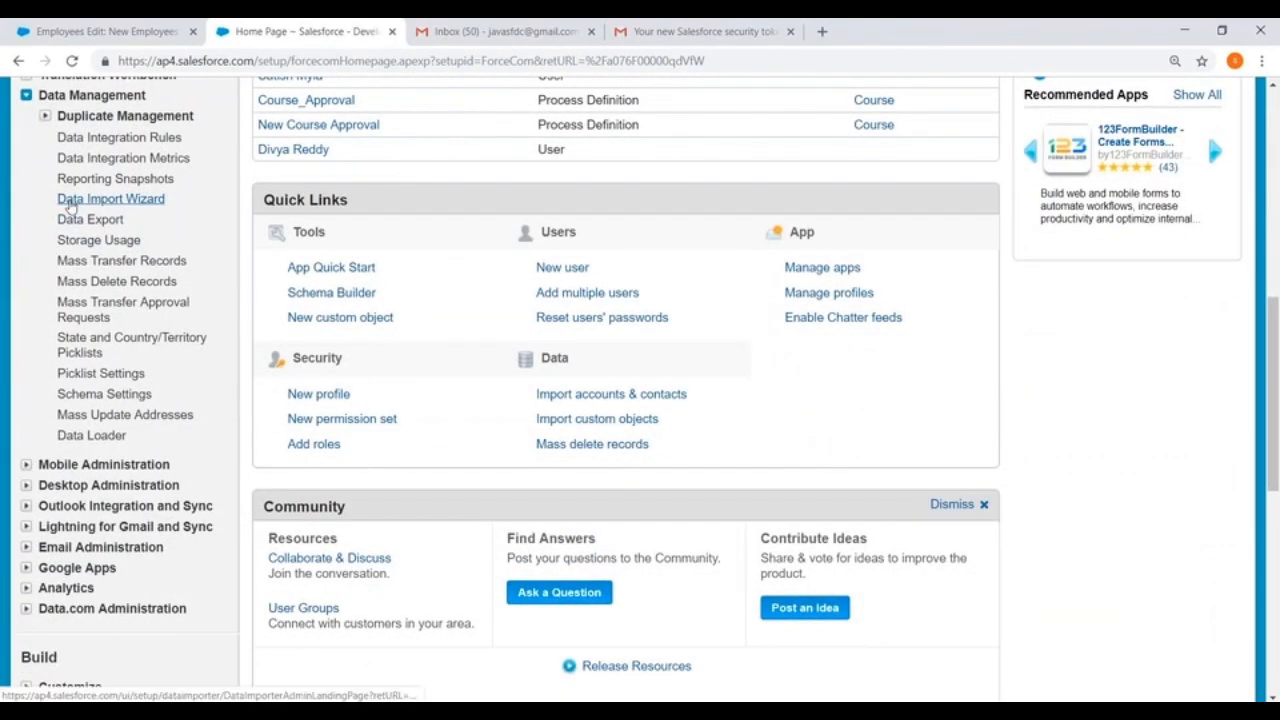
{"action": "left_click", "coordinate": [70, 200]}
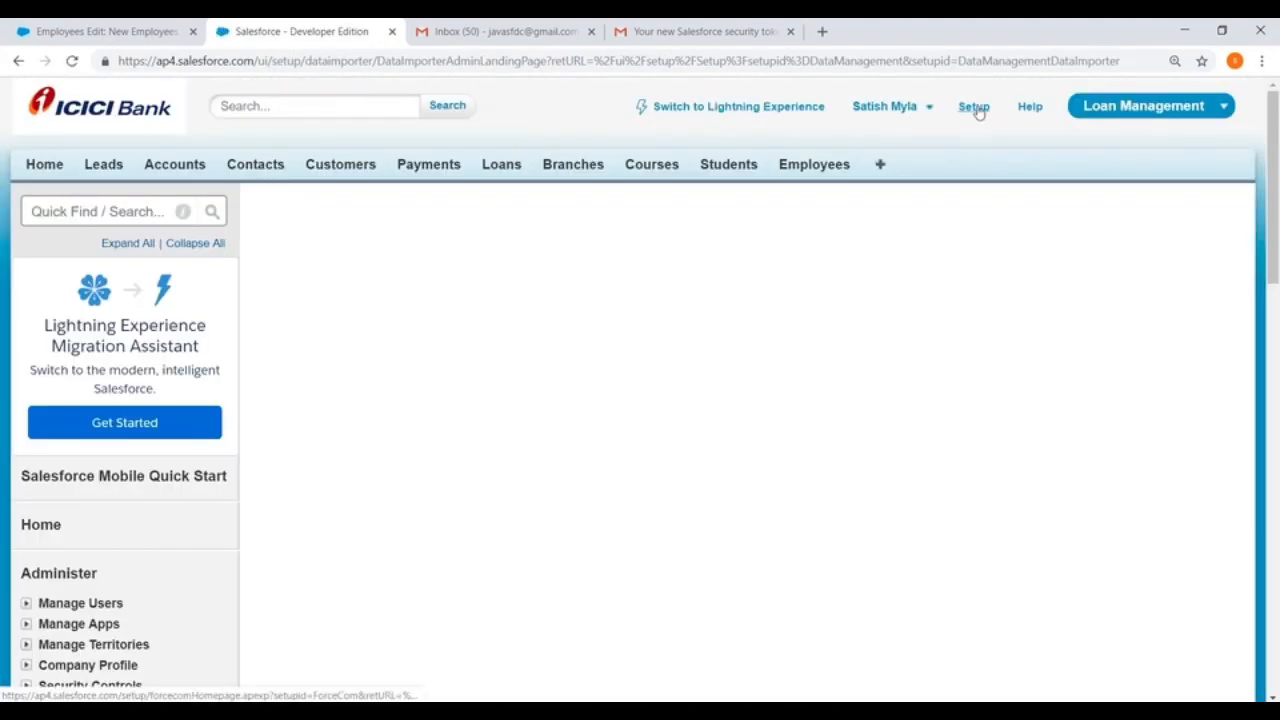
Step: Return to the setup home, reopen the Data Import Wizard page under Data Management, and launch the wizard
{"action": "left_click", "coordinate": [975, 107]}
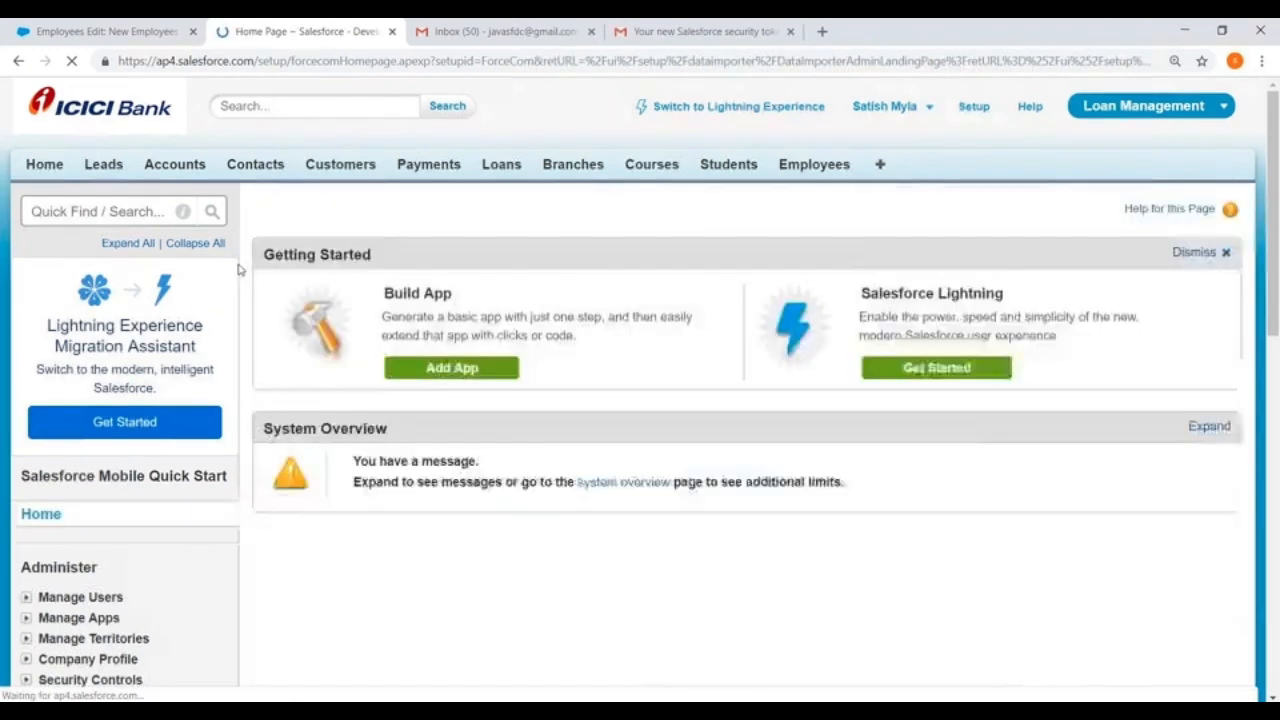
{"action": "scroll", "coordinate": [163, 249], "scroll_direction": "down", "scroll_amount": 4}
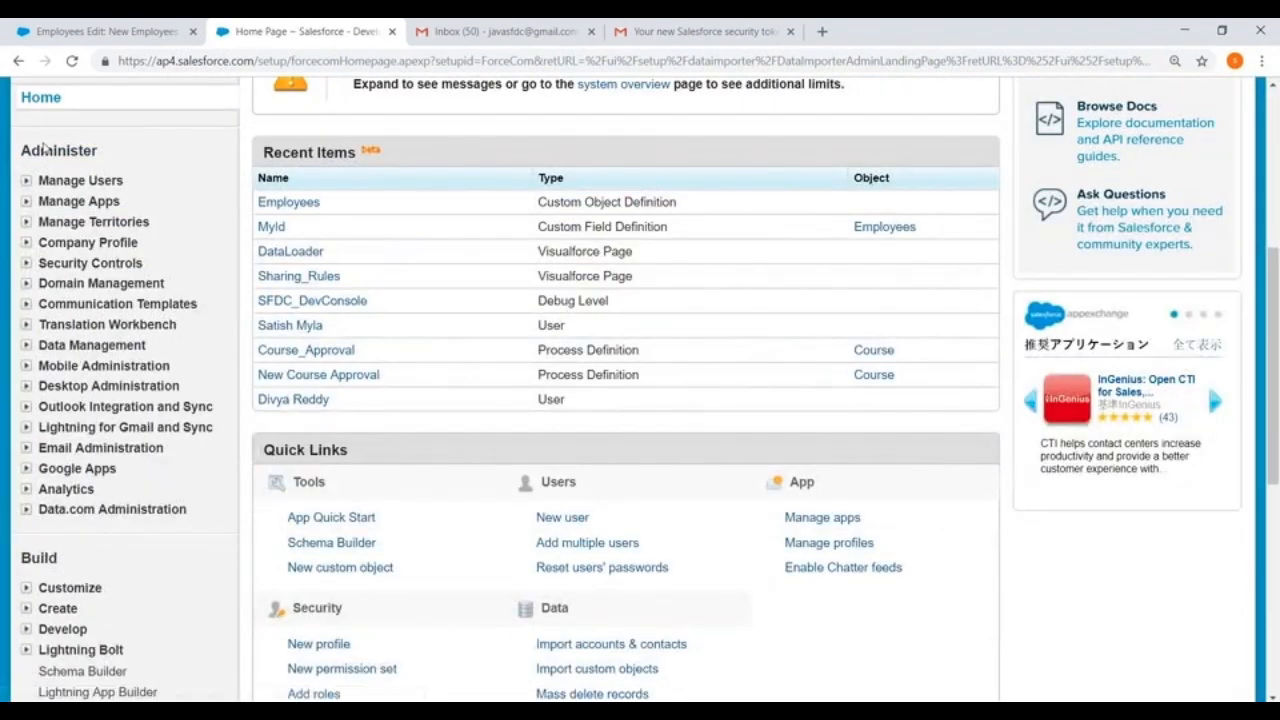
{"action": "scroll", "coordinate": [43, 146], "scroll_direction": "down", "scroll_amount": 1}
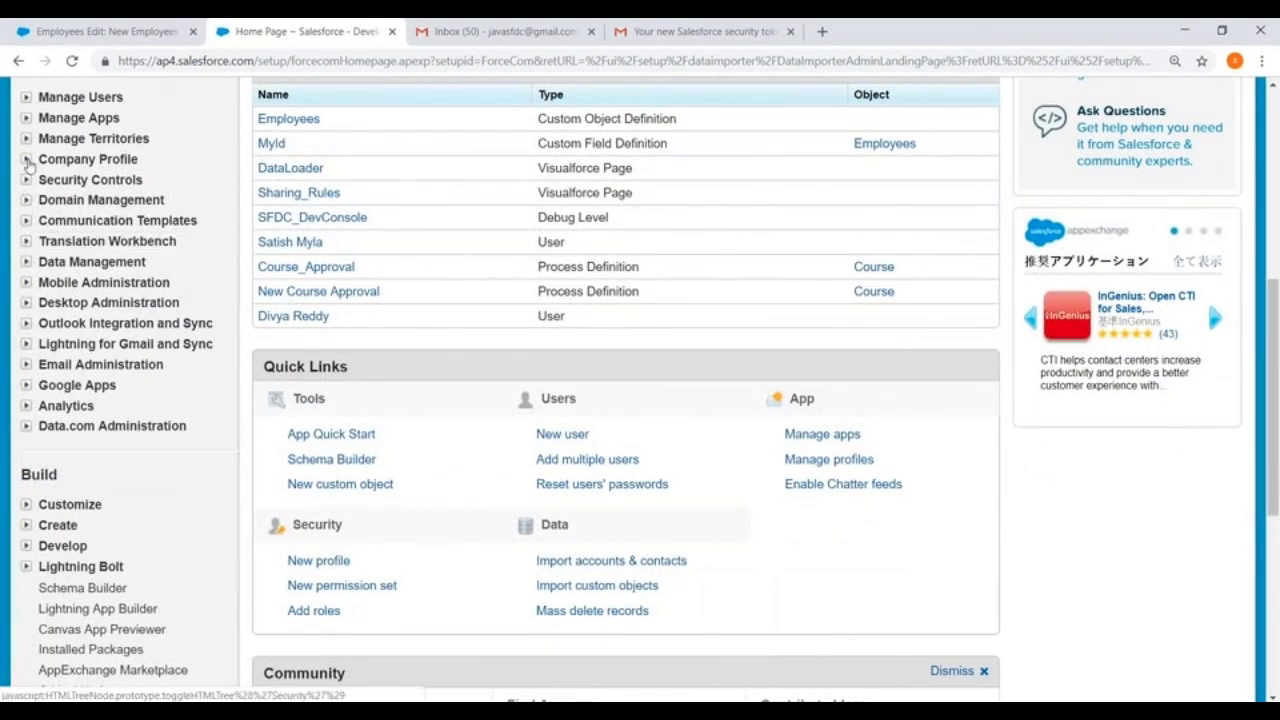
{"action": "left_click", "coordinate": [25, 264]}
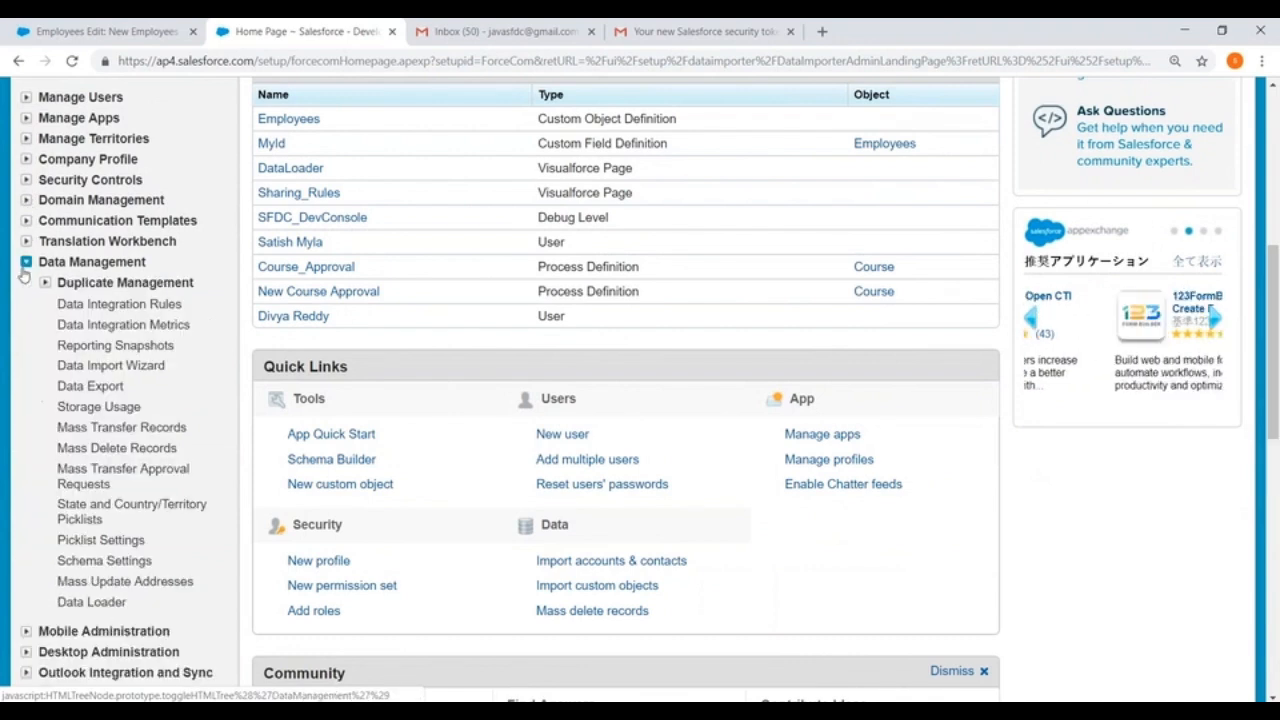
{"action": "scroll", "coordinate": [105, 283], "scroll_direction": "down", "scroll_amount": 1}
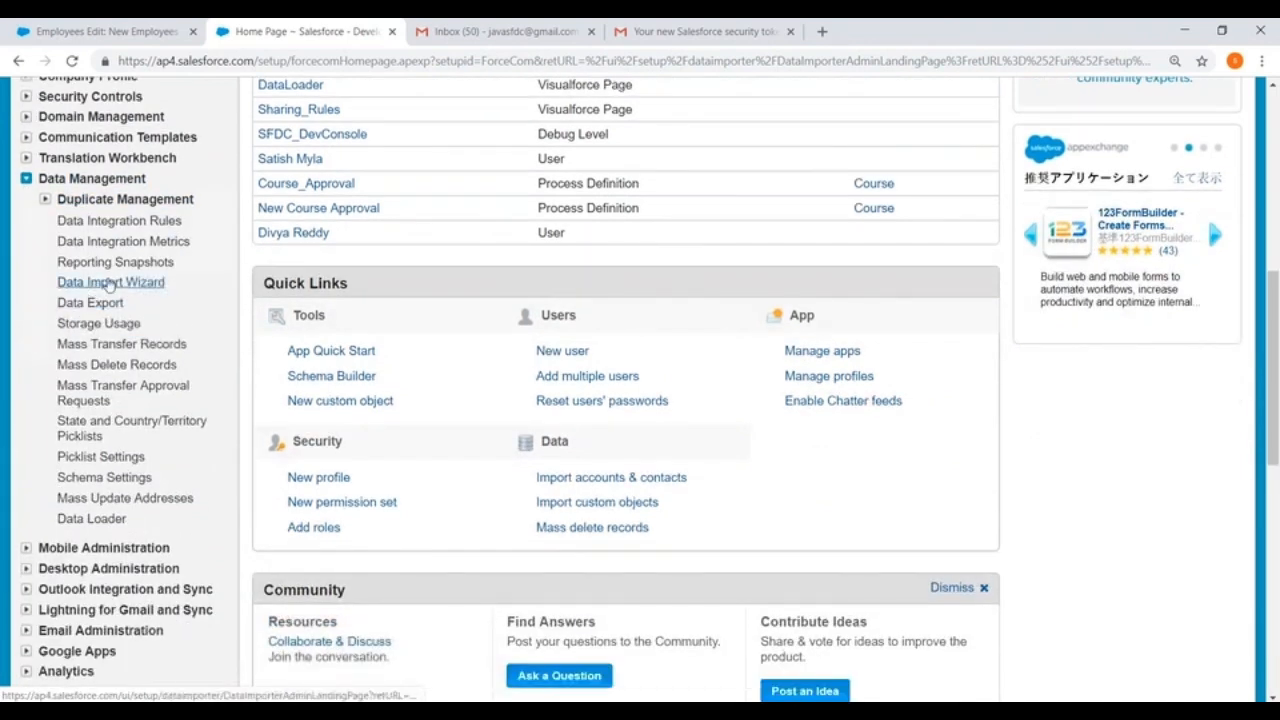
{"action": "left_click", "coordinate": [108, 285]}
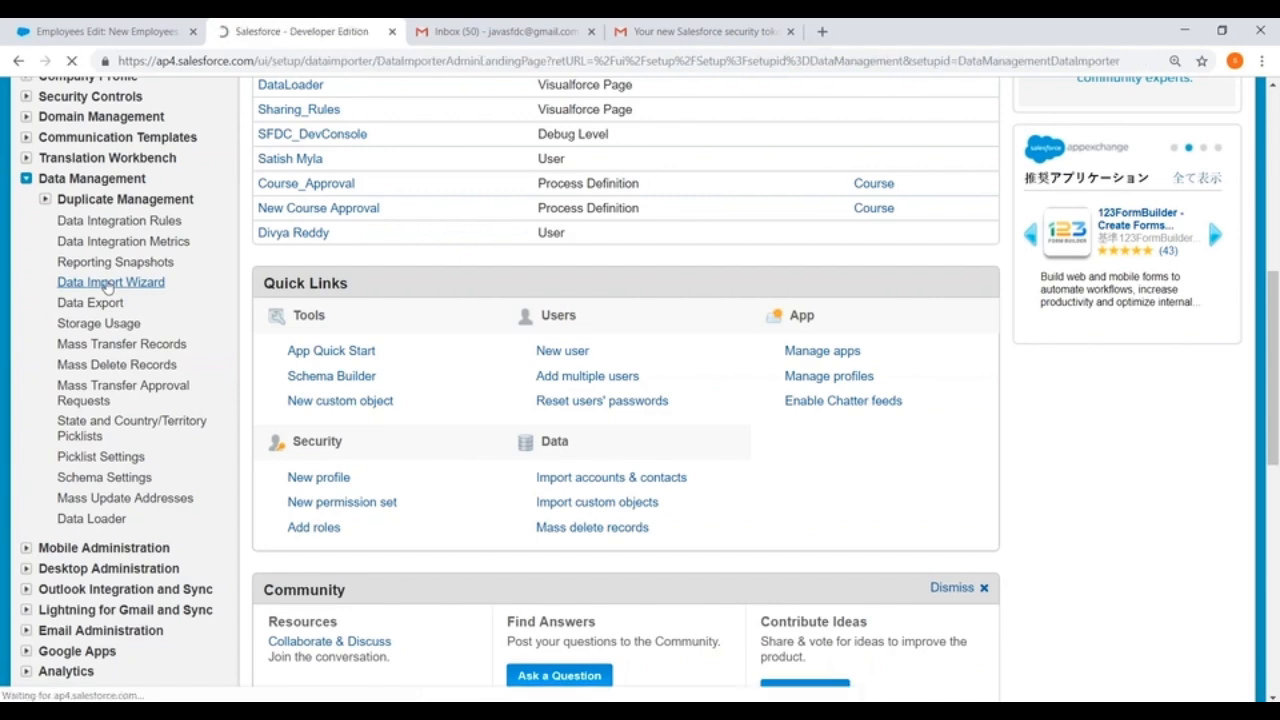
{"action": "scroll", "coordinate": [720, 229], "scroll_direction": "down", "scroll_amount": 2}
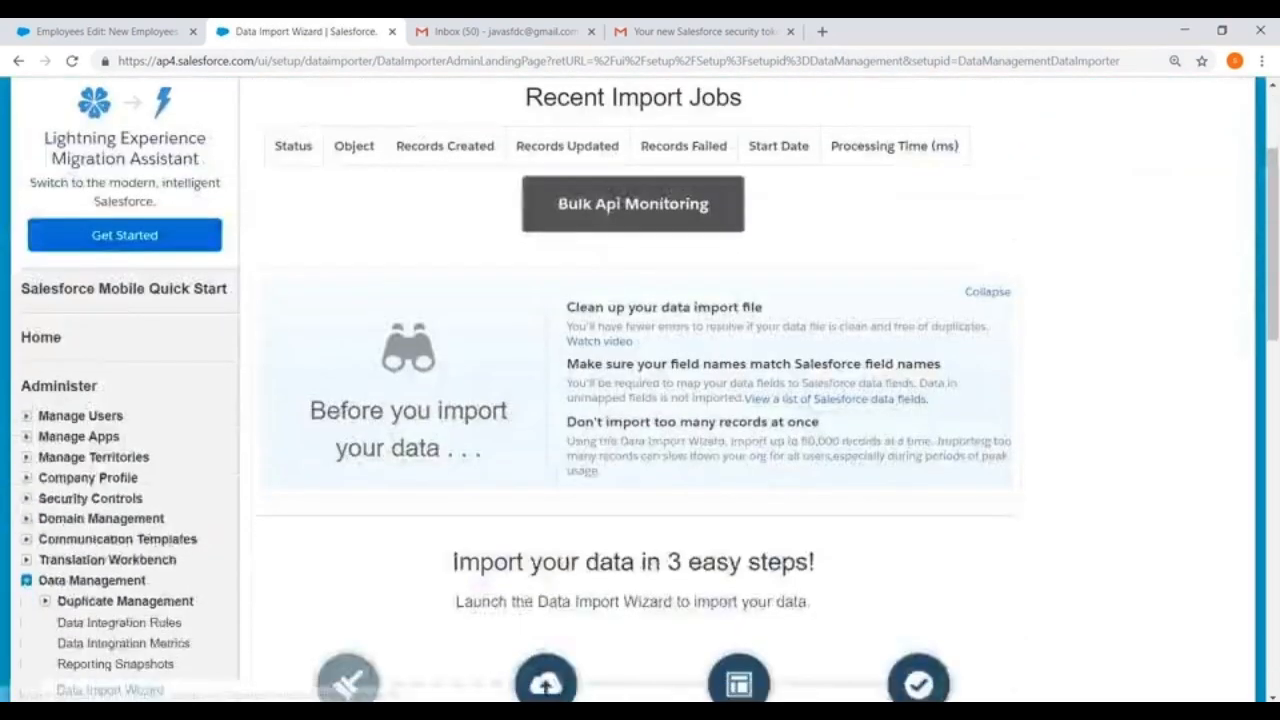
{"action": "scroll", "coordinate": [646, 245], "scroll_direction": "down", "scroll_amount": 6}
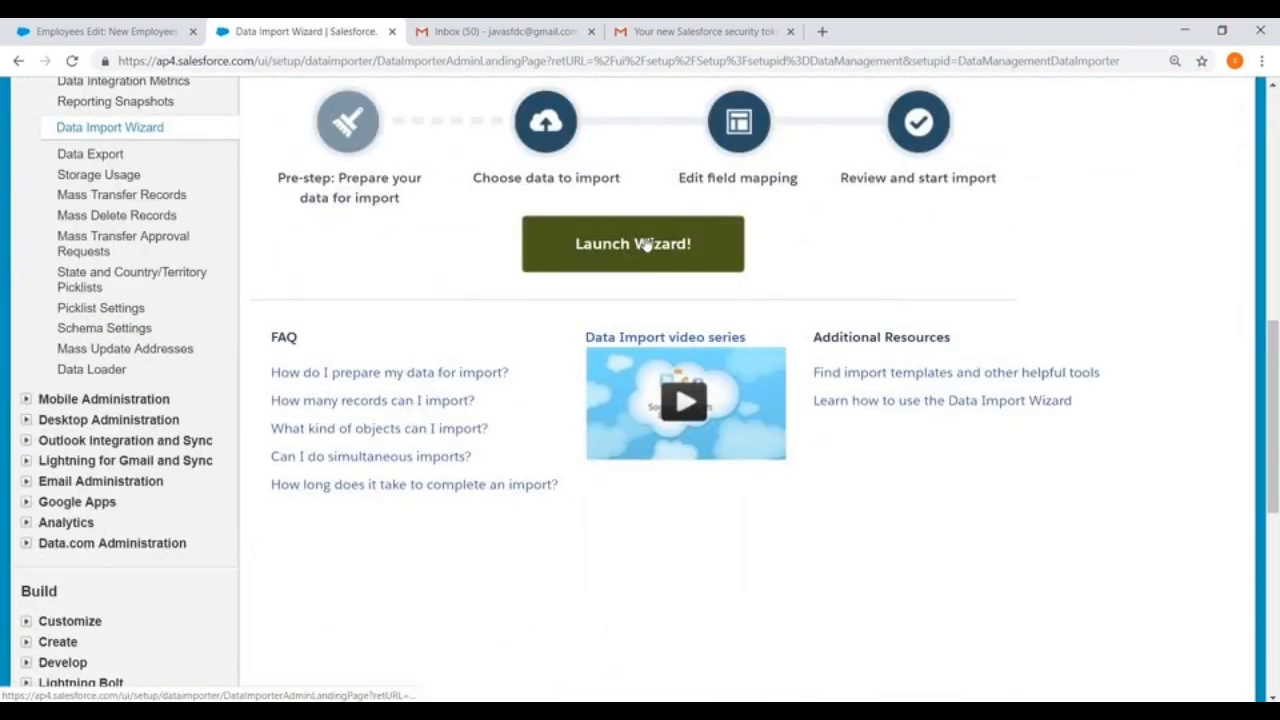
{"action": "left_click", "coordinate": [626, 246]}
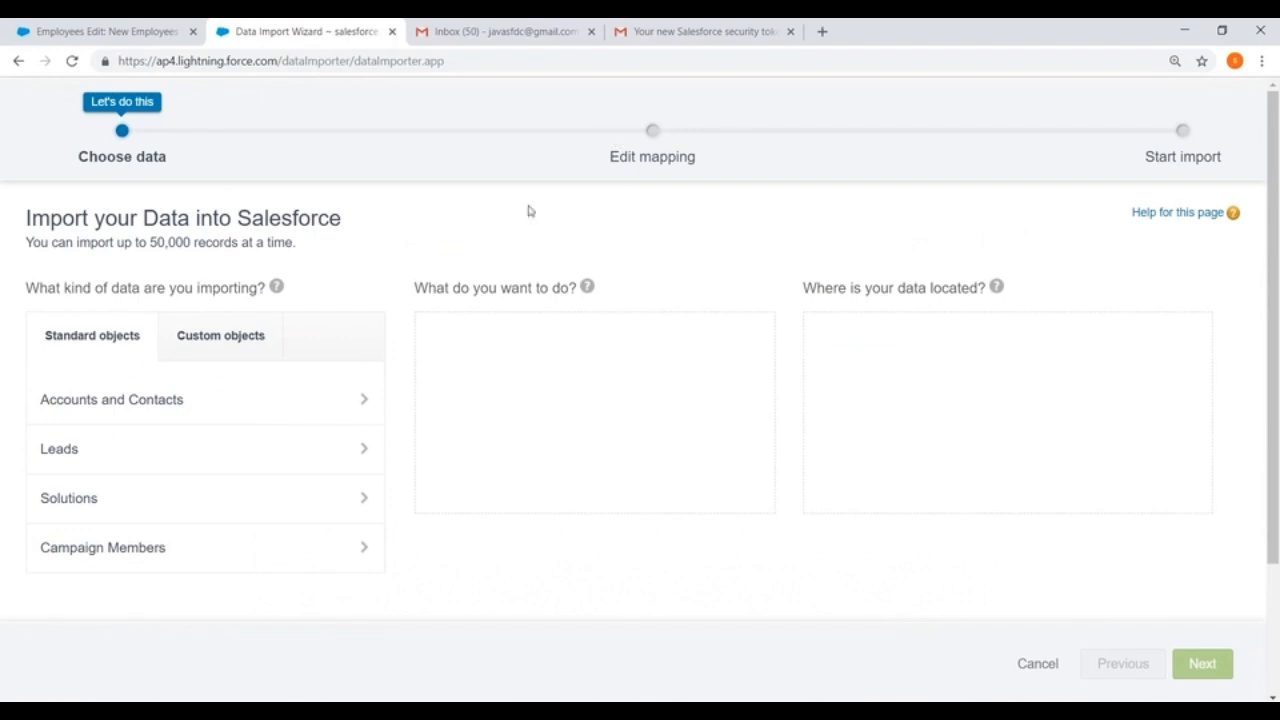
Step: Compare the standard objects and custom objects that the wizard offers for import
{"action": "left_click", "coordinate": [72, 340]}
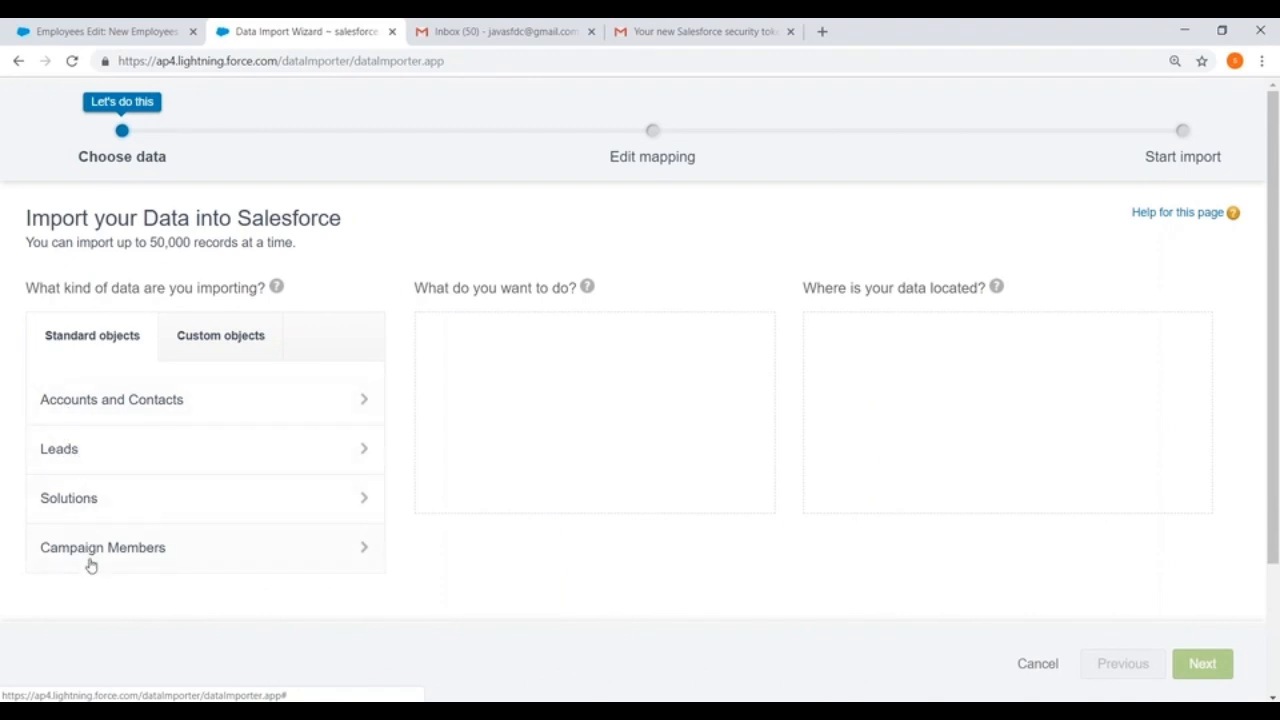
{"action": "left_click", "coordinate": [218, 333]}
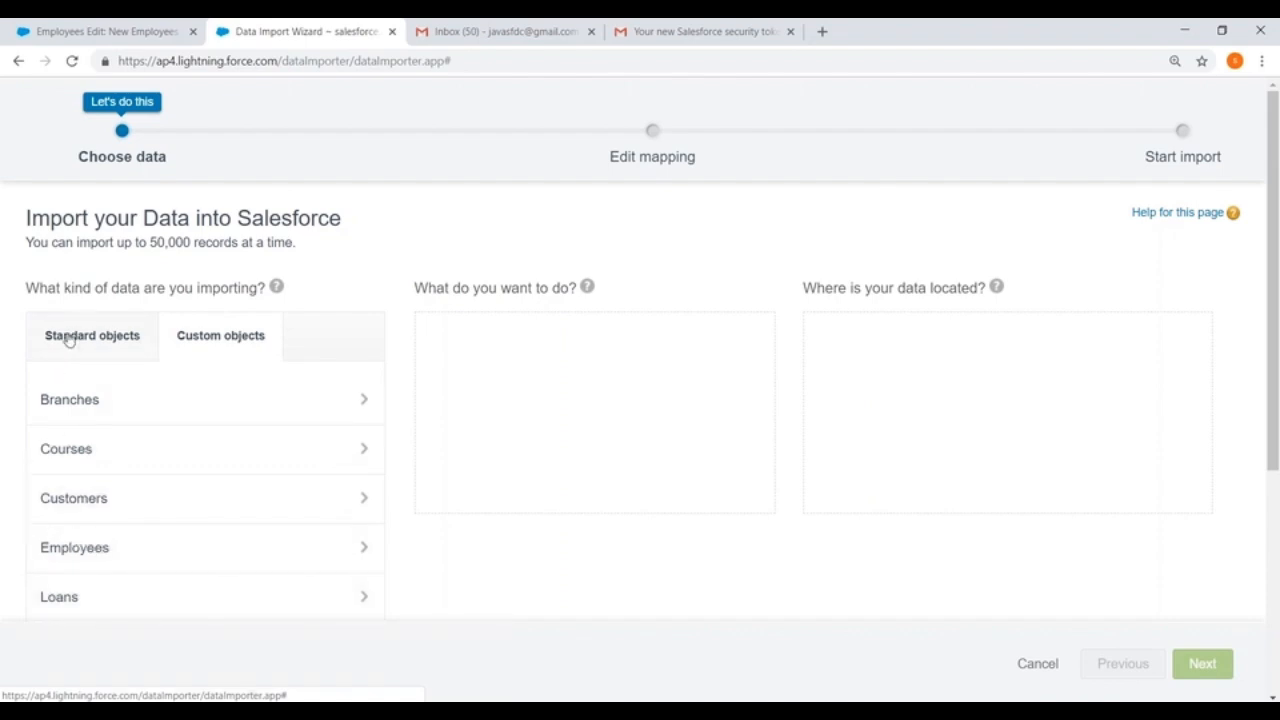
{"action": "left_click", "coordinate": [69, 340]}
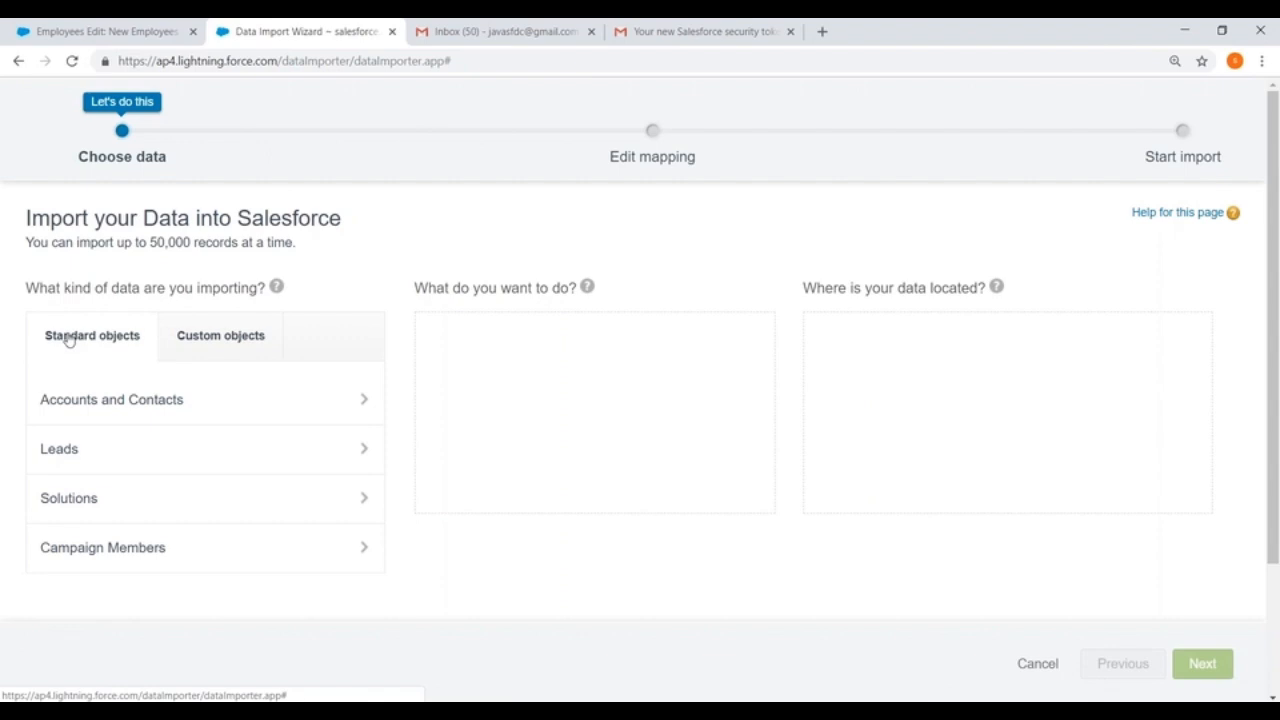
Step: Choose the custom object Employees as the import target with the Add new records operation
{"action": "left_click", "coordinate": [205, 338]}
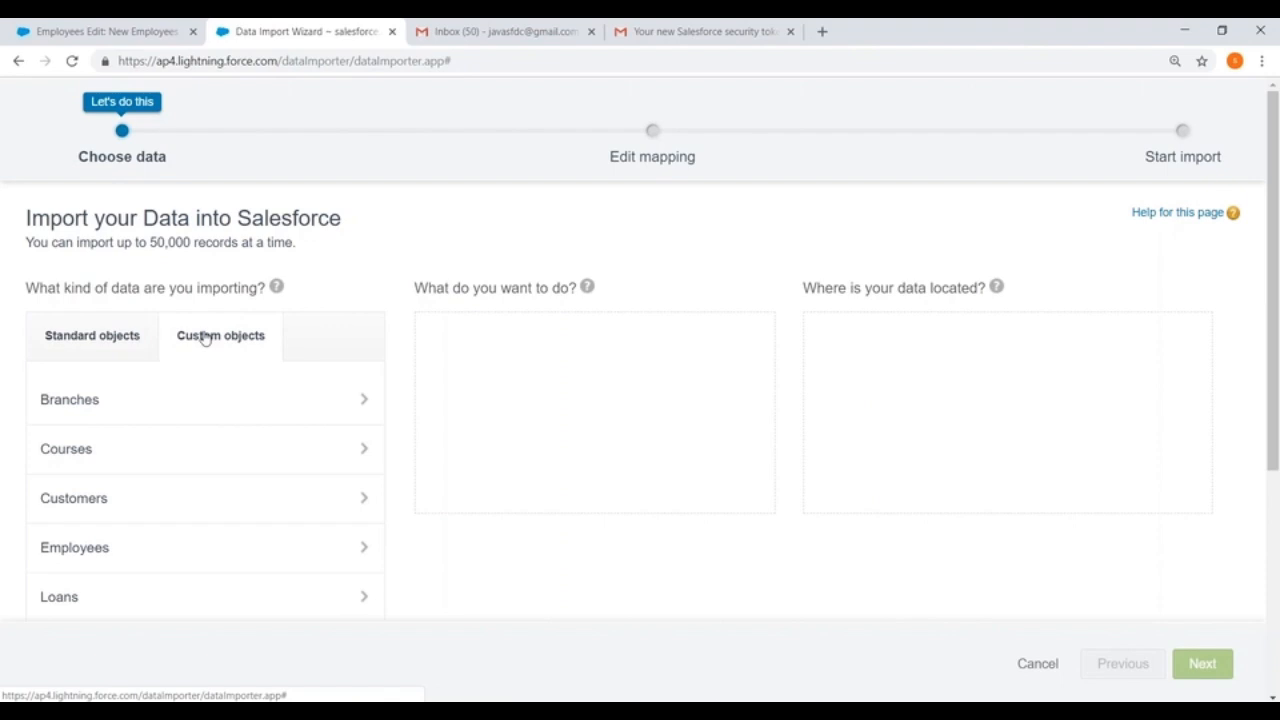
{"action": "left_click", "coordinate": [86, 549]}
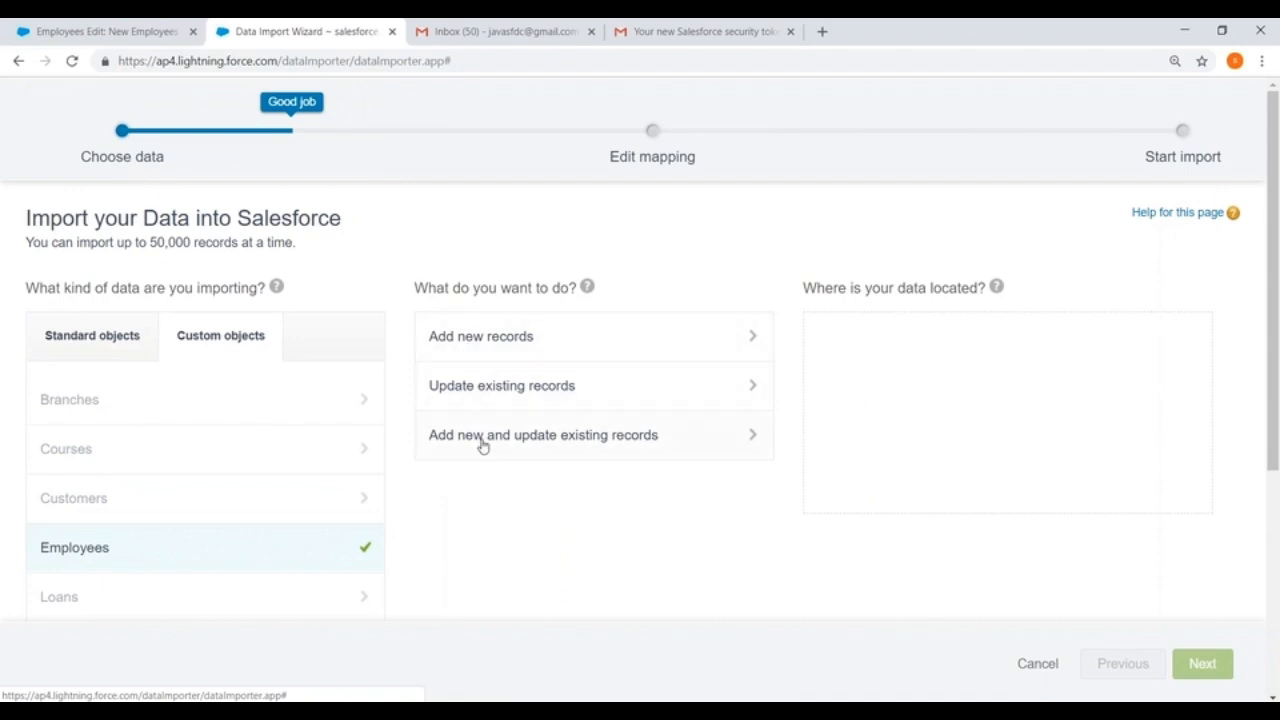
{"action": "left_click", "coordinate": [477, 339]}
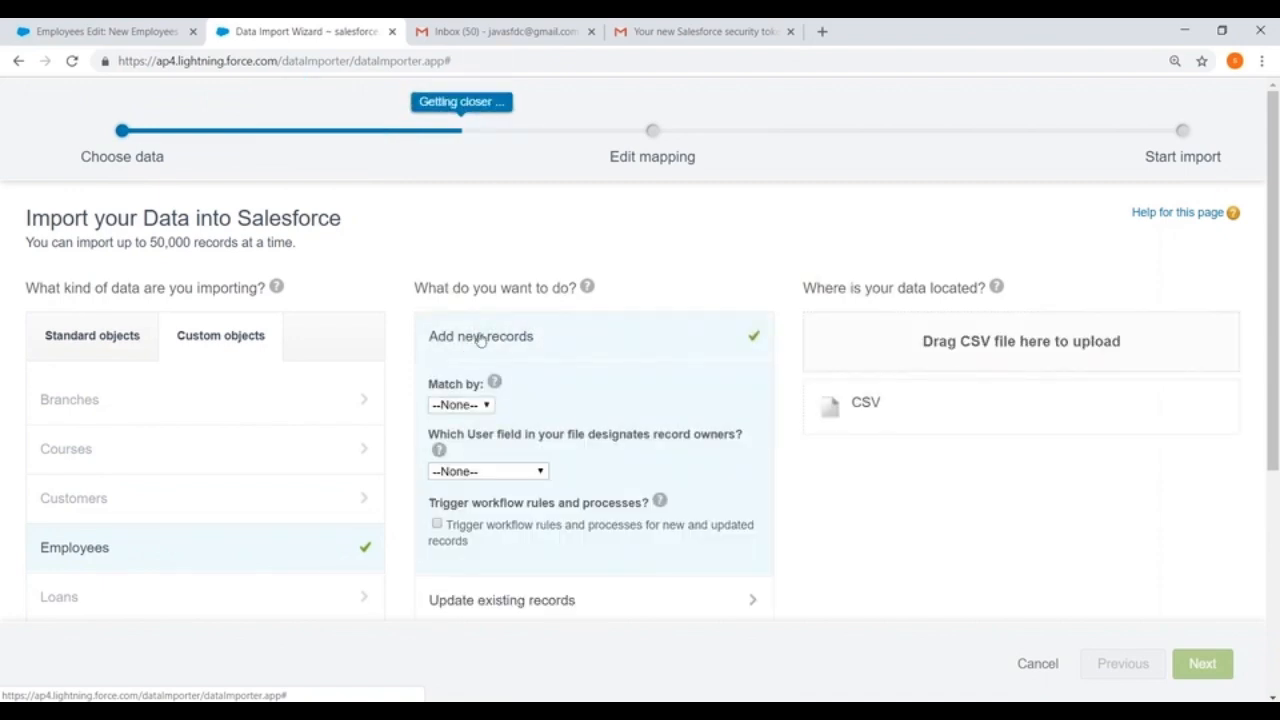
Step: Try Name as the Match by option for the new records and set it back to None
{"action": "scroll", "coordinate": [537, 334], "scroll_direction": "down", "scroll_amount": 1}
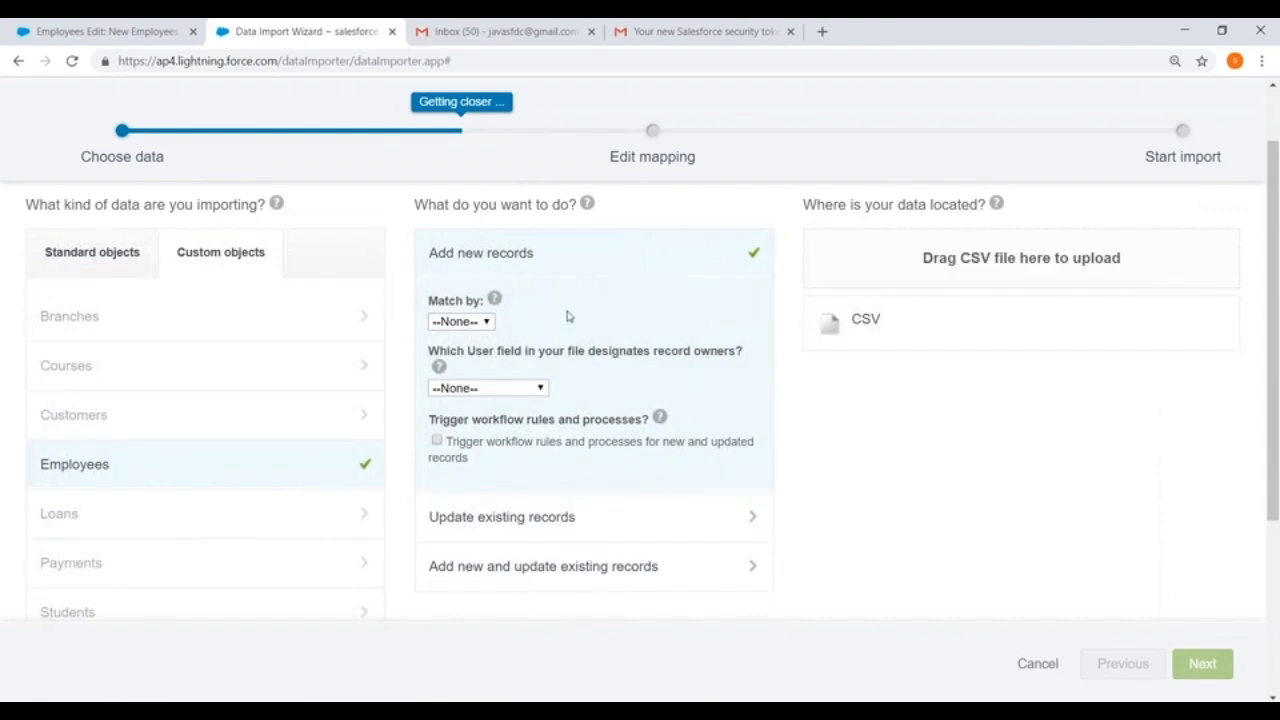
{"action": "left_click", "coordinate": [470, 321]}
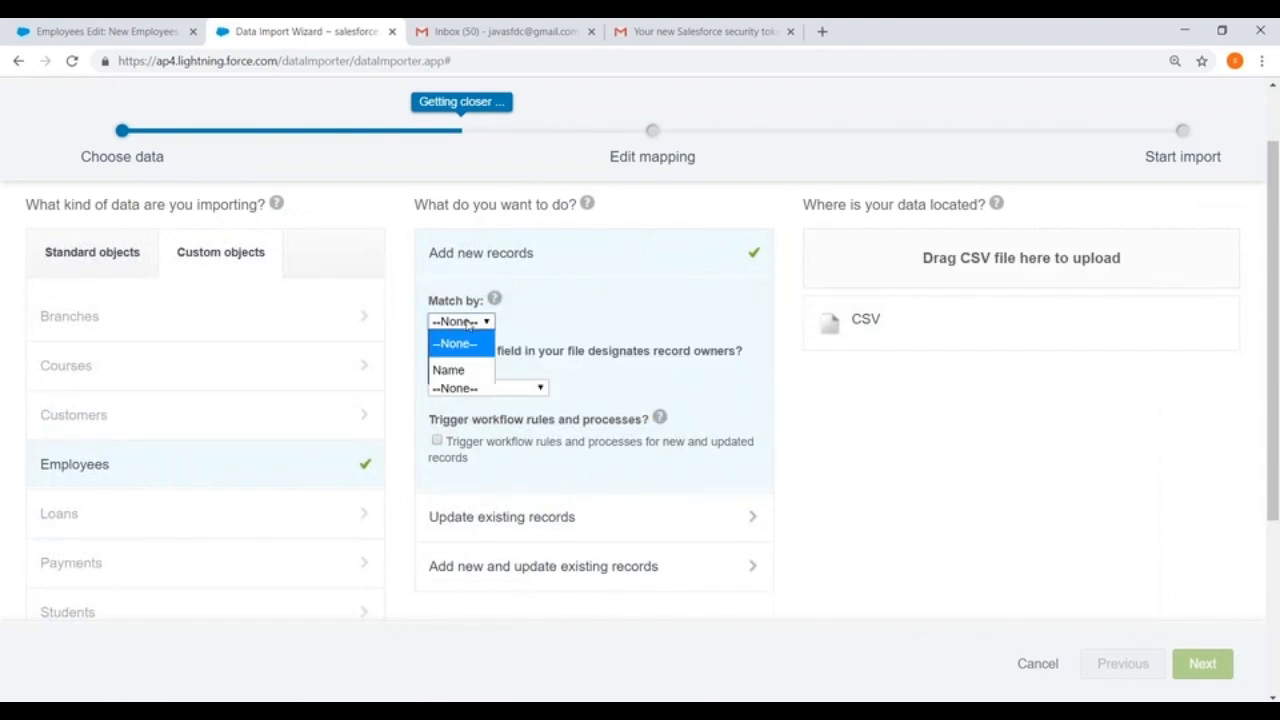
{"action": "left_click", "coordinate": [450, 369]}
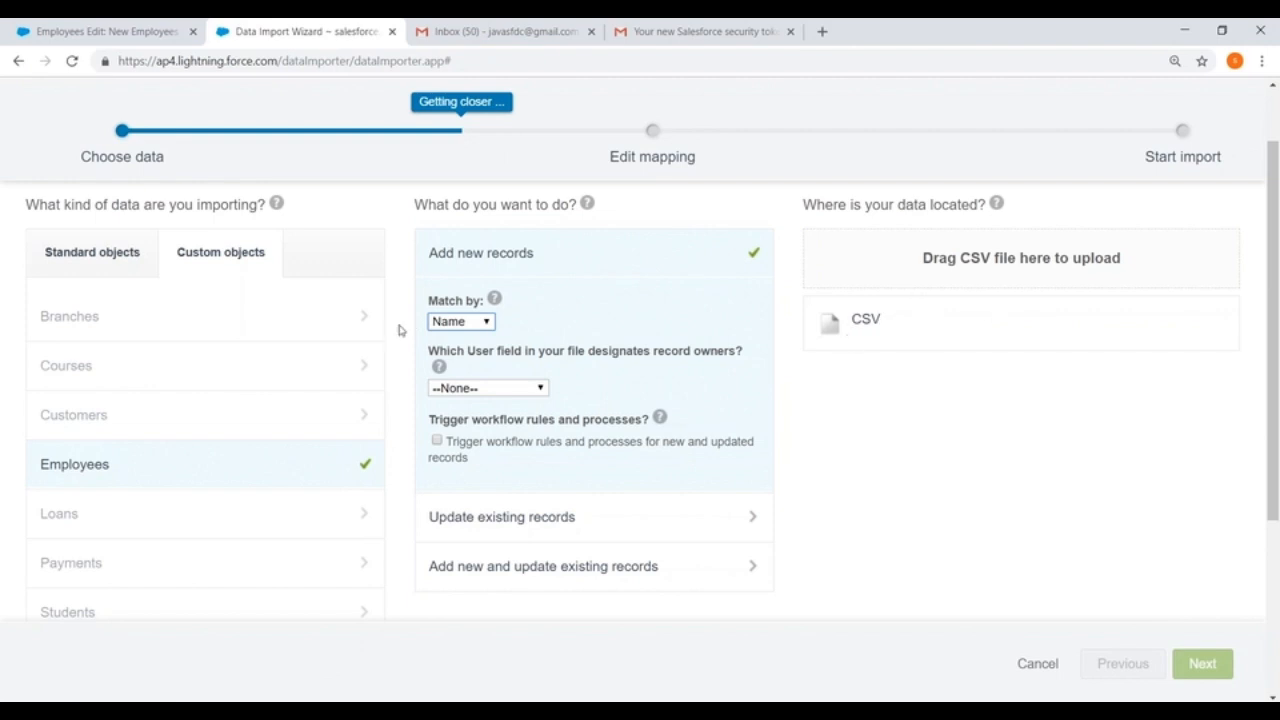
{"action": "left_click", "coordinate": [472, 321]}
{"action": "left_click", "coordinate": [460, 340]}
Step: Select Employee.csv from the DataLoader folder on the Desktop as the CSV source, showing all file types, and proceed to field mapping
{"action": "left_click", "coordinate": [908, 328]}
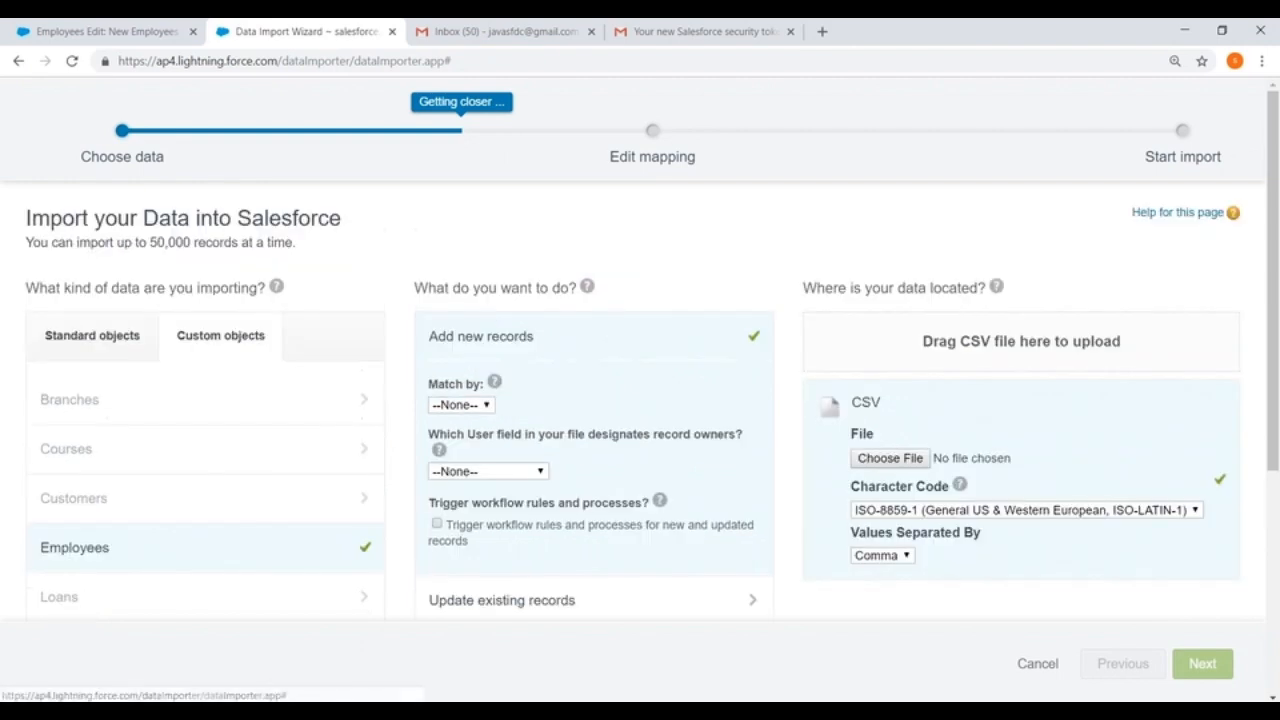
{"action": "left_click", "coordinate": [899, 459]}
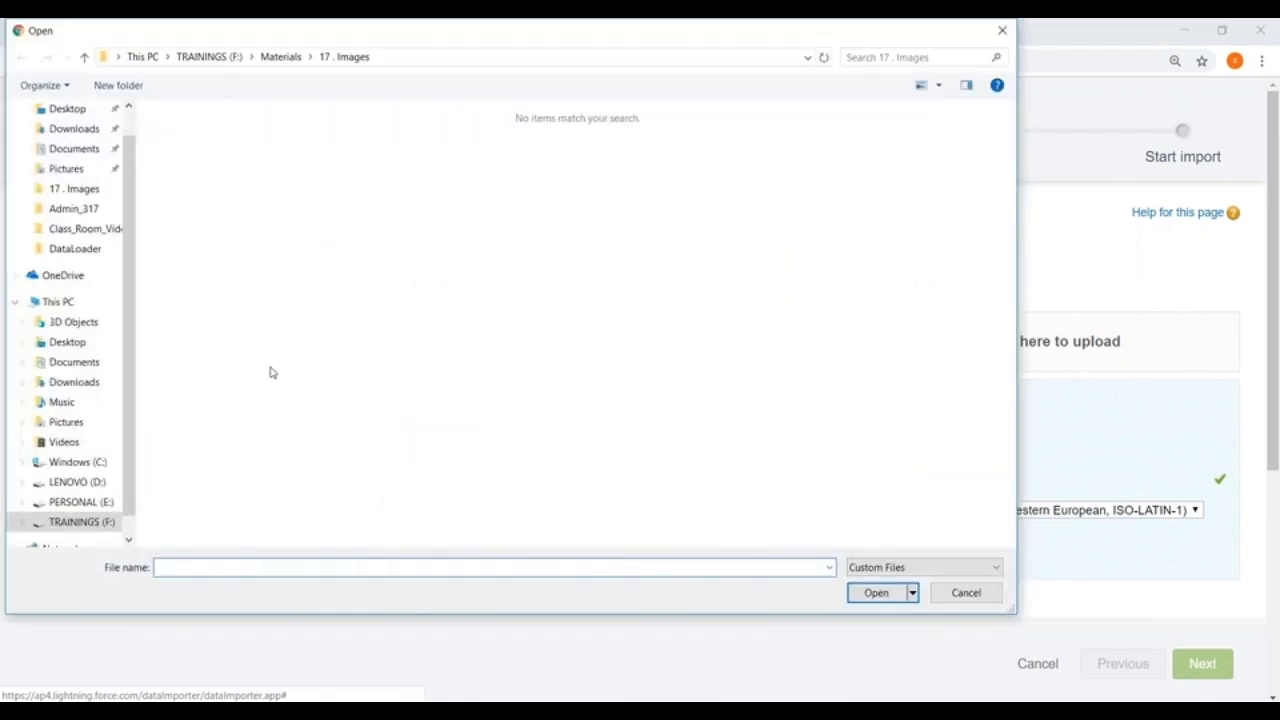
{"action": "left_click", "coordinate": [72, 112]}
{"action": "double_click", "coordinate": [484, 150]}
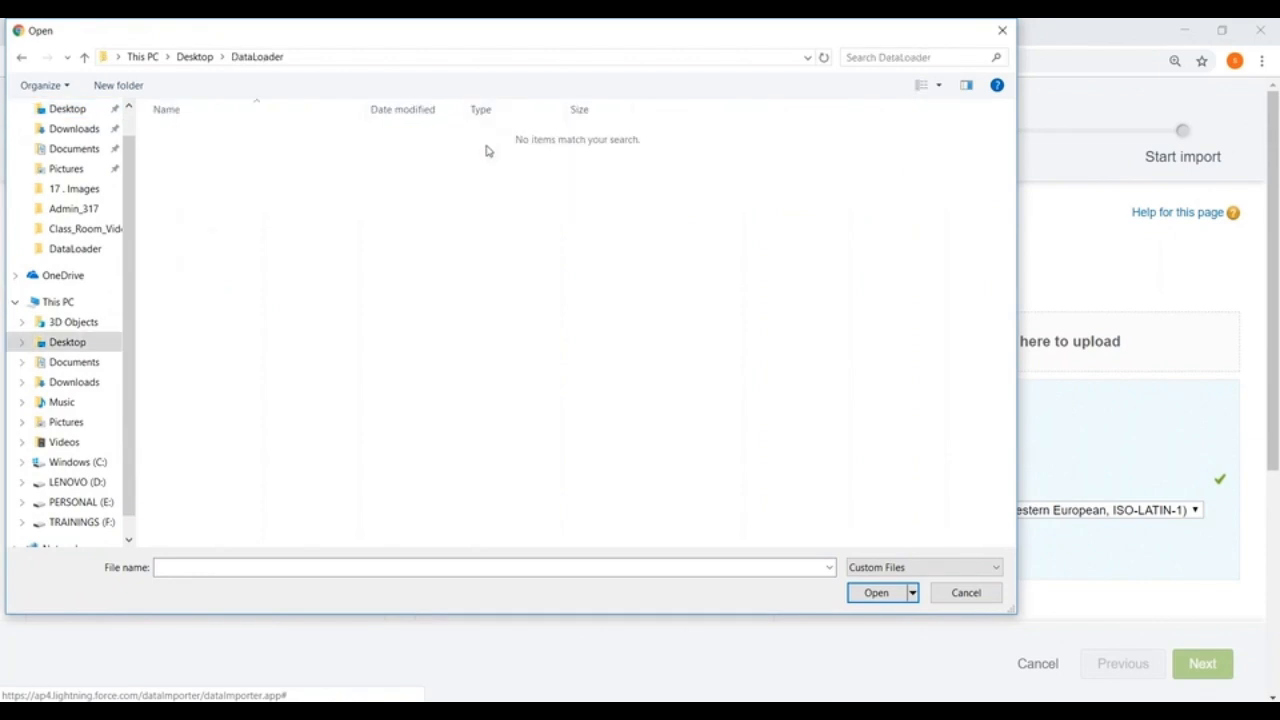
{"action": "left_click", "coordinate": [971, 567]}
{"action": "left_click", "coordinate": [871, 599]}
{"action": "left_click", "coordinate": [185, 171]}
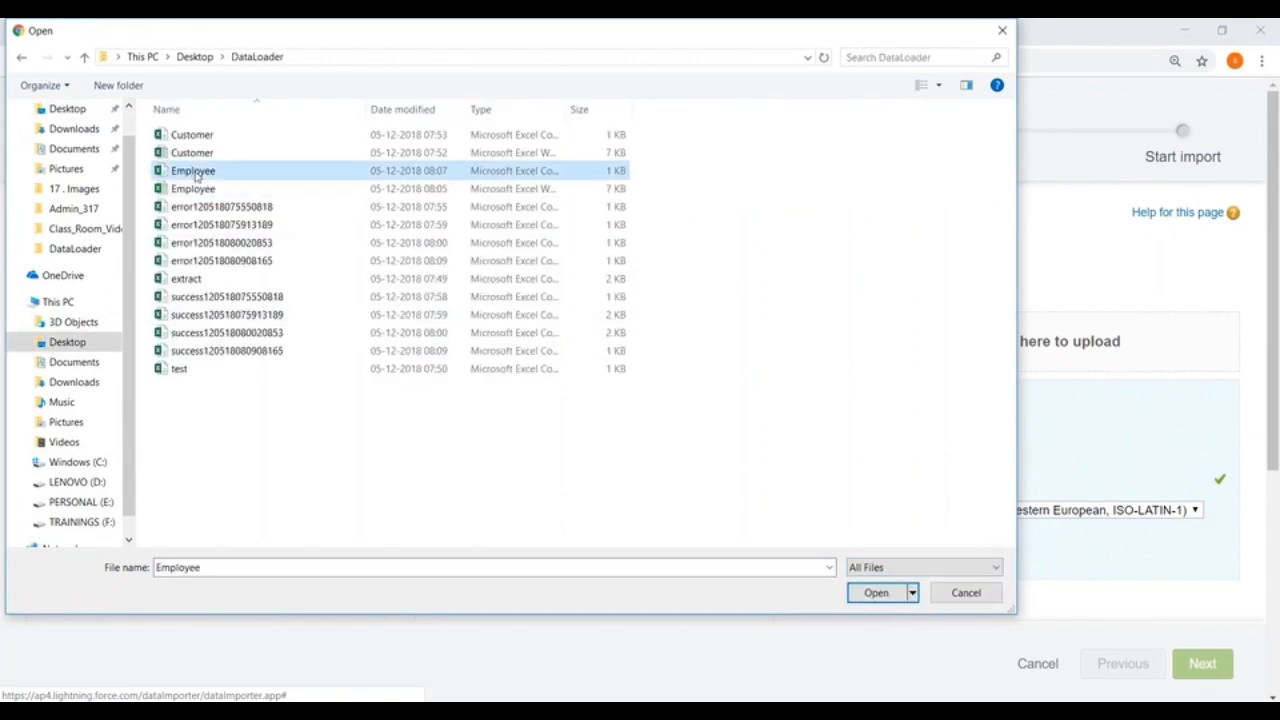
{"action": "left_click", "coordinate": [875, 593]}
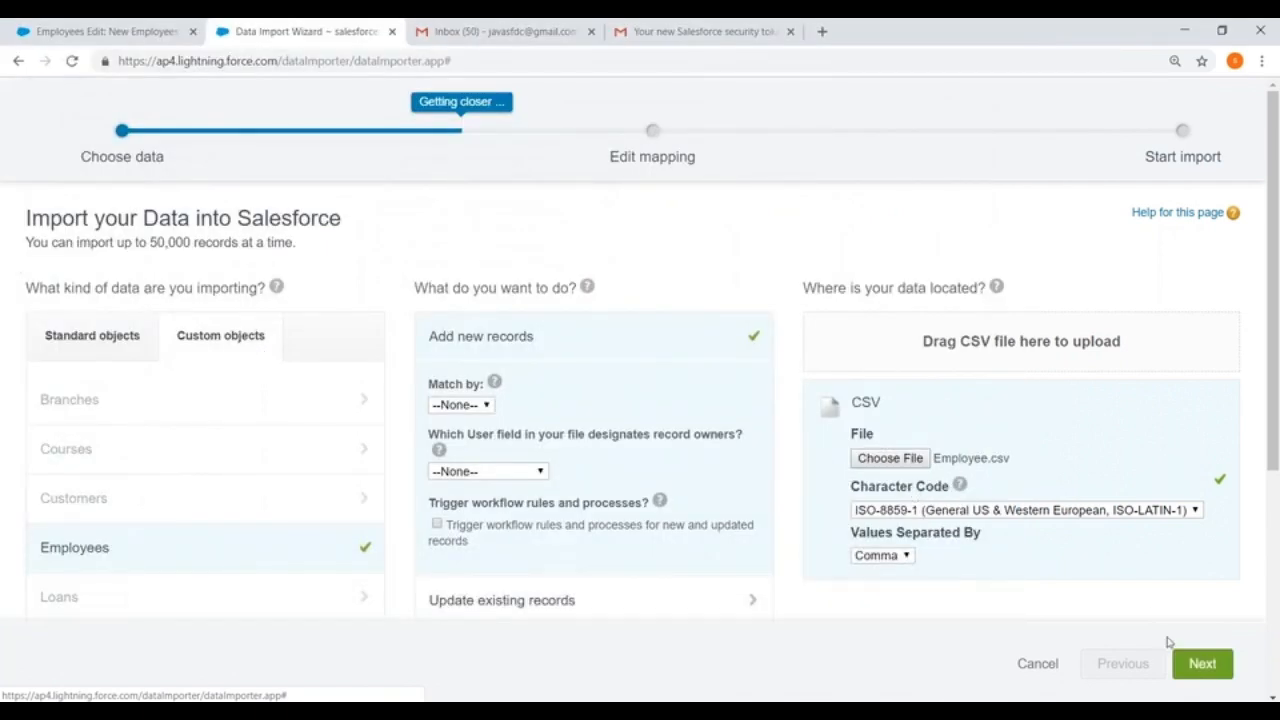
{"action": "left_click", "coordinate": [1203, 663]}
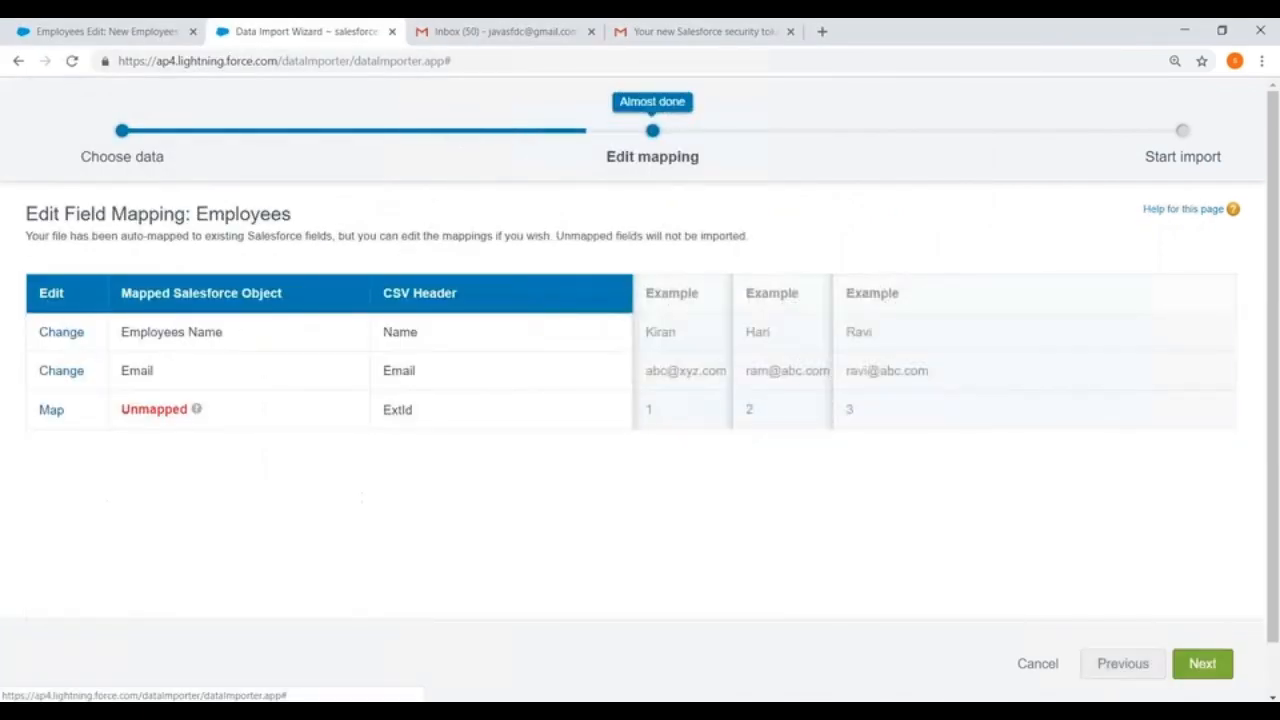
Step: Map the unmapped ExtId column to the MyId field and start the Employees import
{"action": "left_click", "coordinate": [51, 410]}
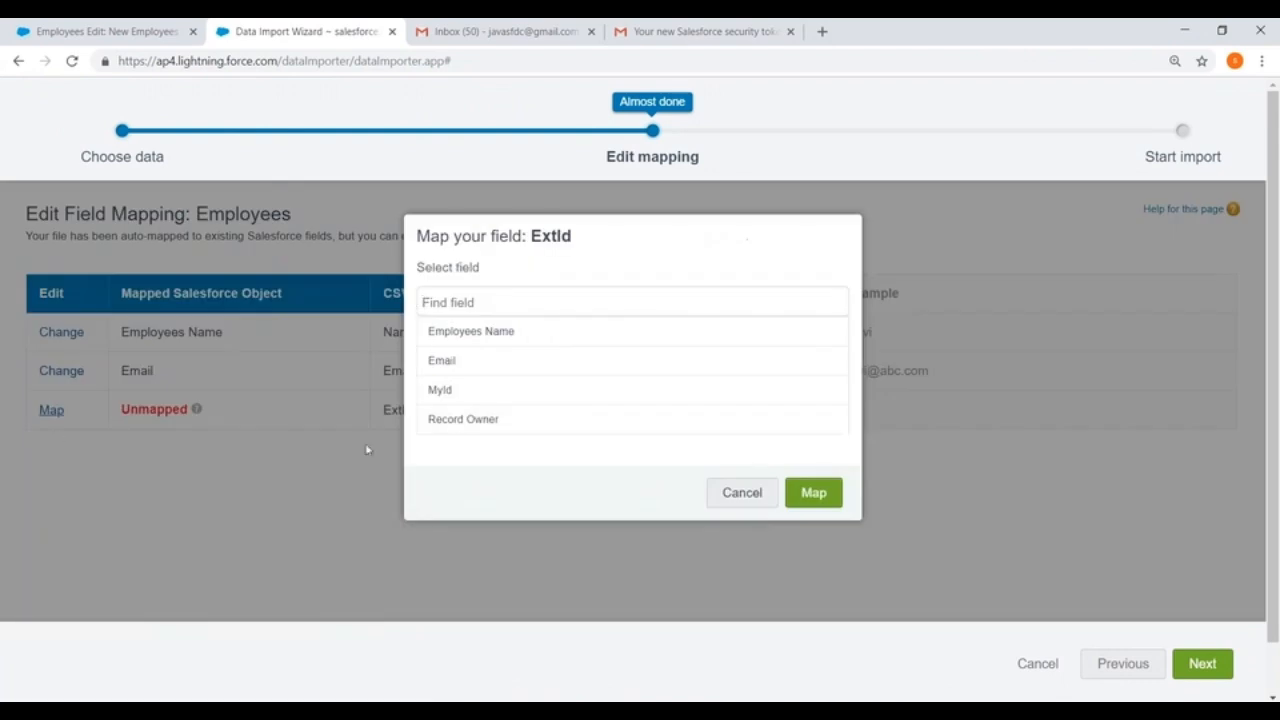
{"action": "left_click", "coordinate": [471, 396]}
{"action": "left_click", "coordinate": [822, 502]}
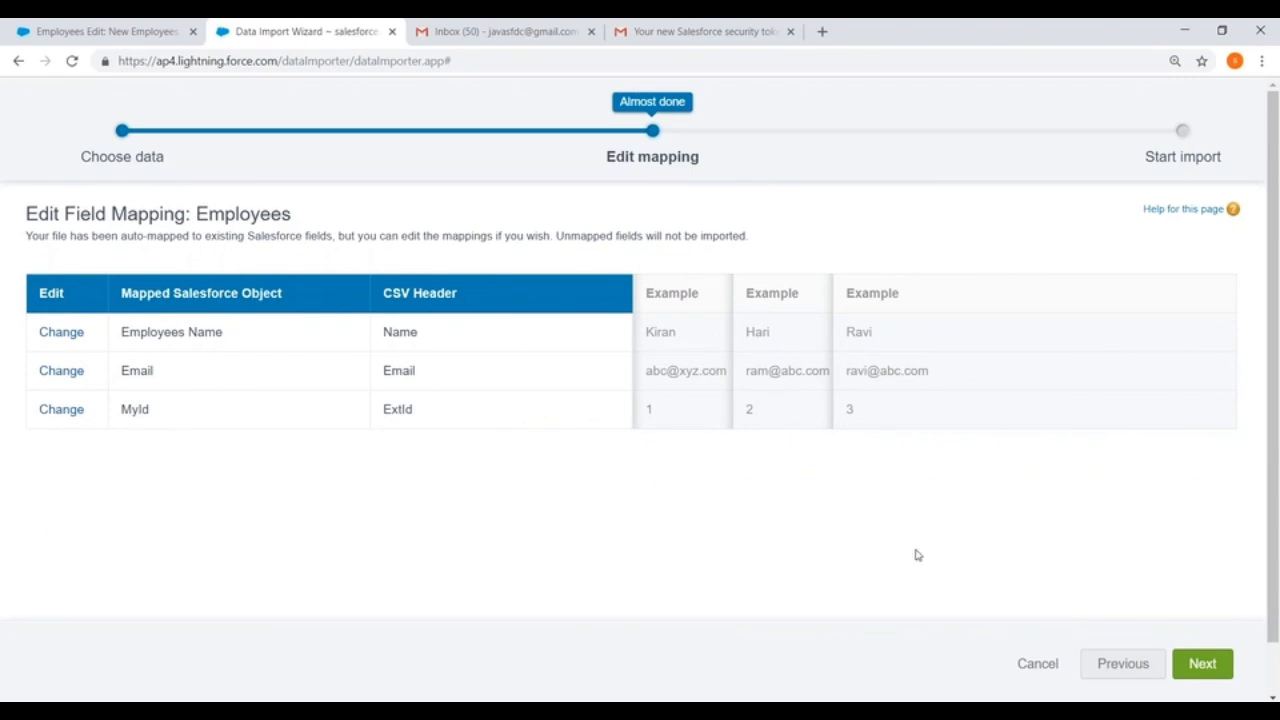
{"action": "left_click", "coordinate": [1200, 663]}
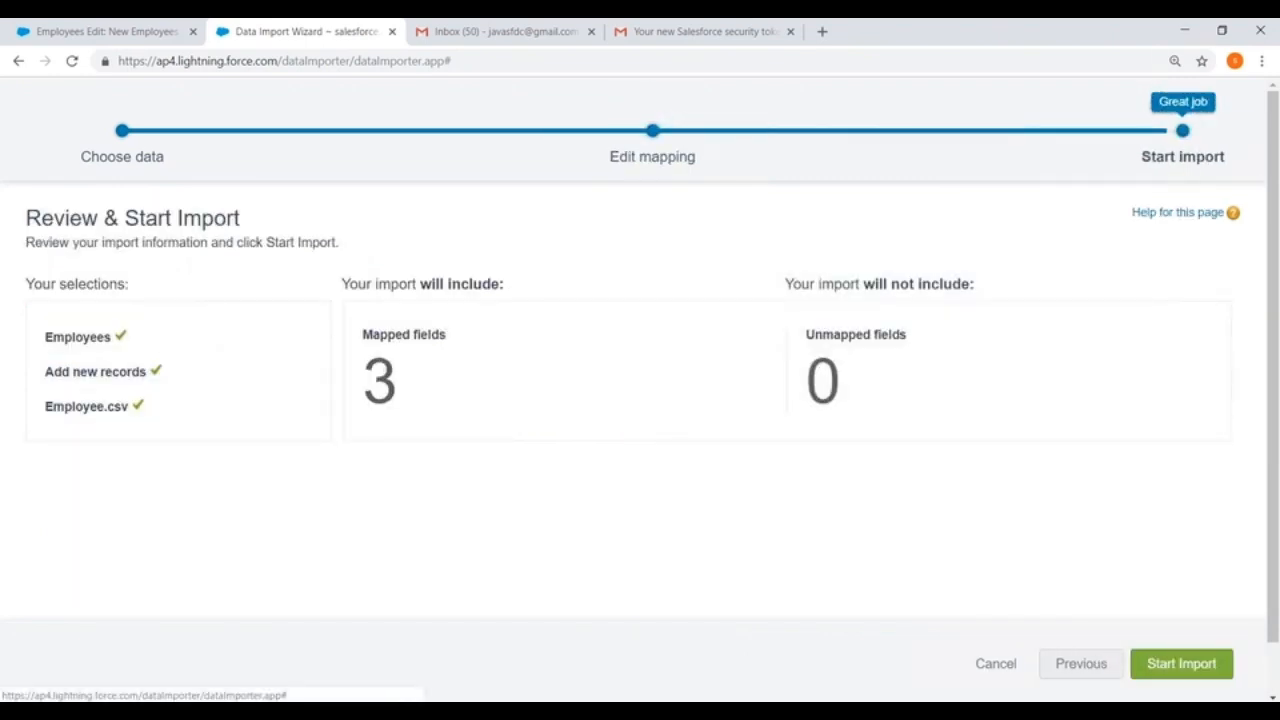
{"action": "left_click", "coordinate": [1181, 663]}
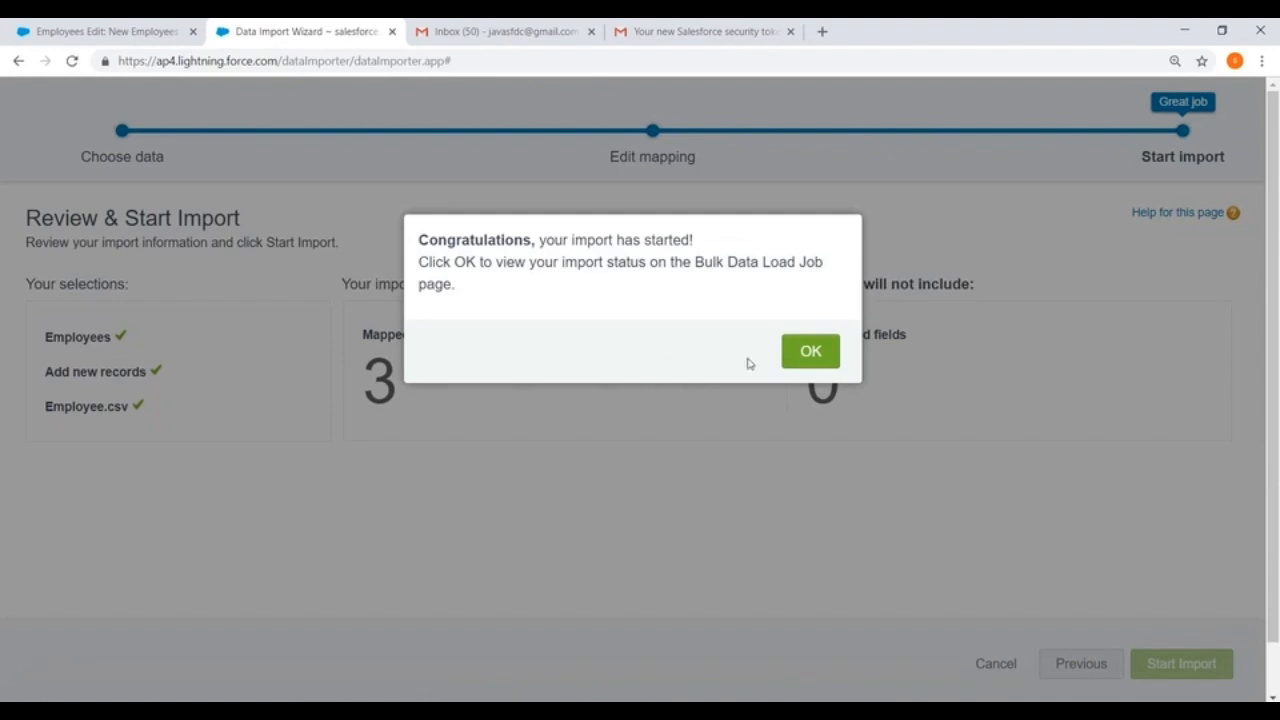
Step: Acknowledge the started import and review the Employees bulk data load job's details and batches
{"action": "left_click", "coordinate": [810, 351]}
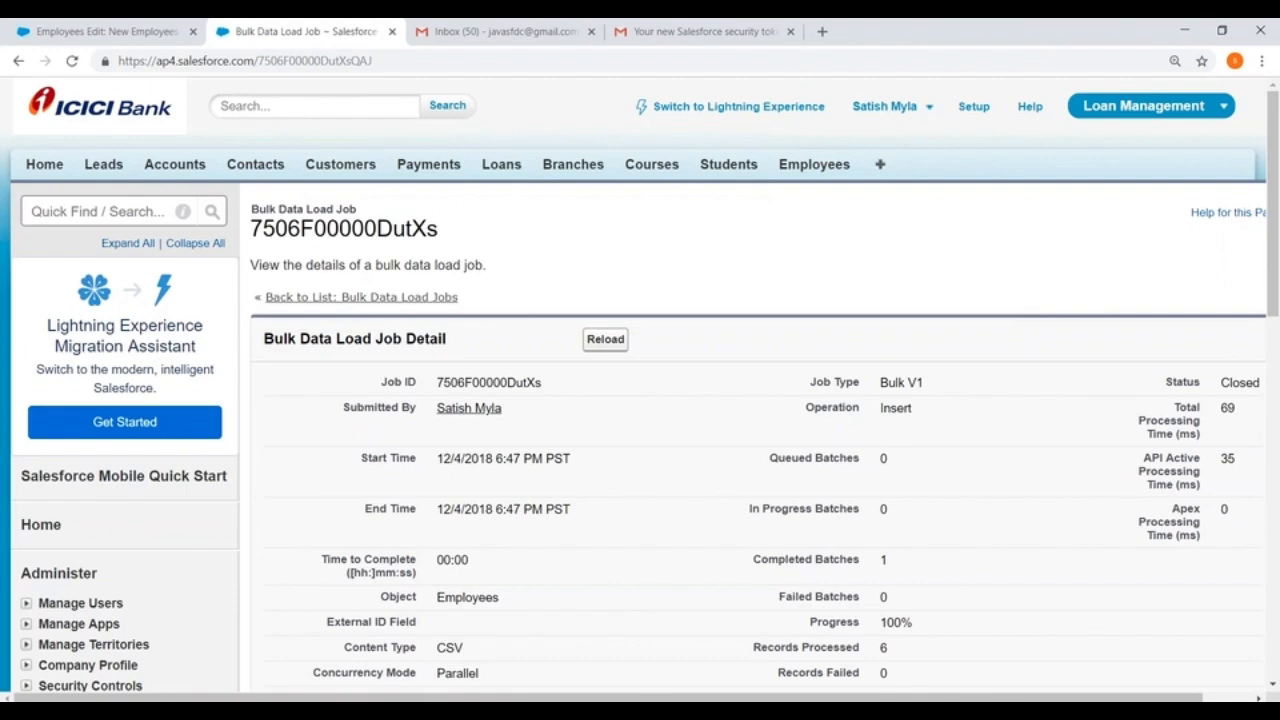
{"action": "scroll", "coordinate": [175, 369], "scroll_direction": "down", "scroll_amount": 4}
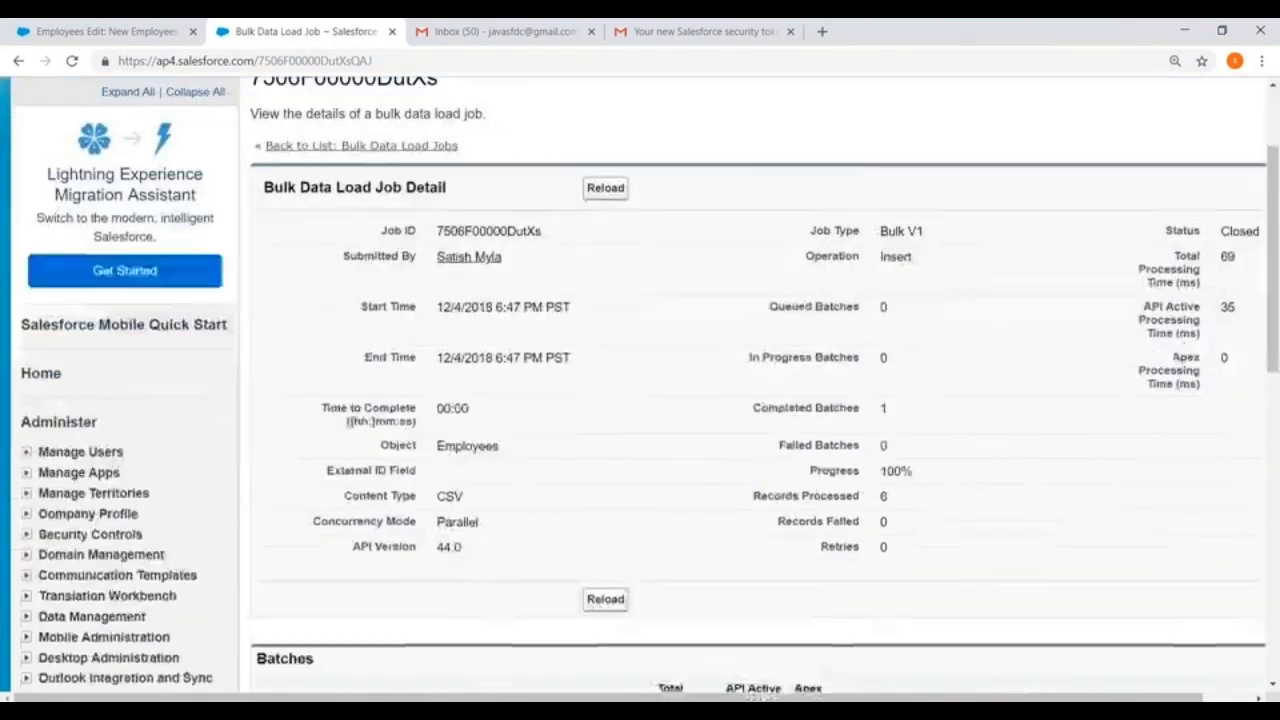
{"action": "scroll", "coordinate": [24, 290], "scroll_direction": "down", "scroll_amount": 2}
{"action": "scroll", "coordinate": [24, 290], "scroll_direction": "up", "scroll_amount": 1}
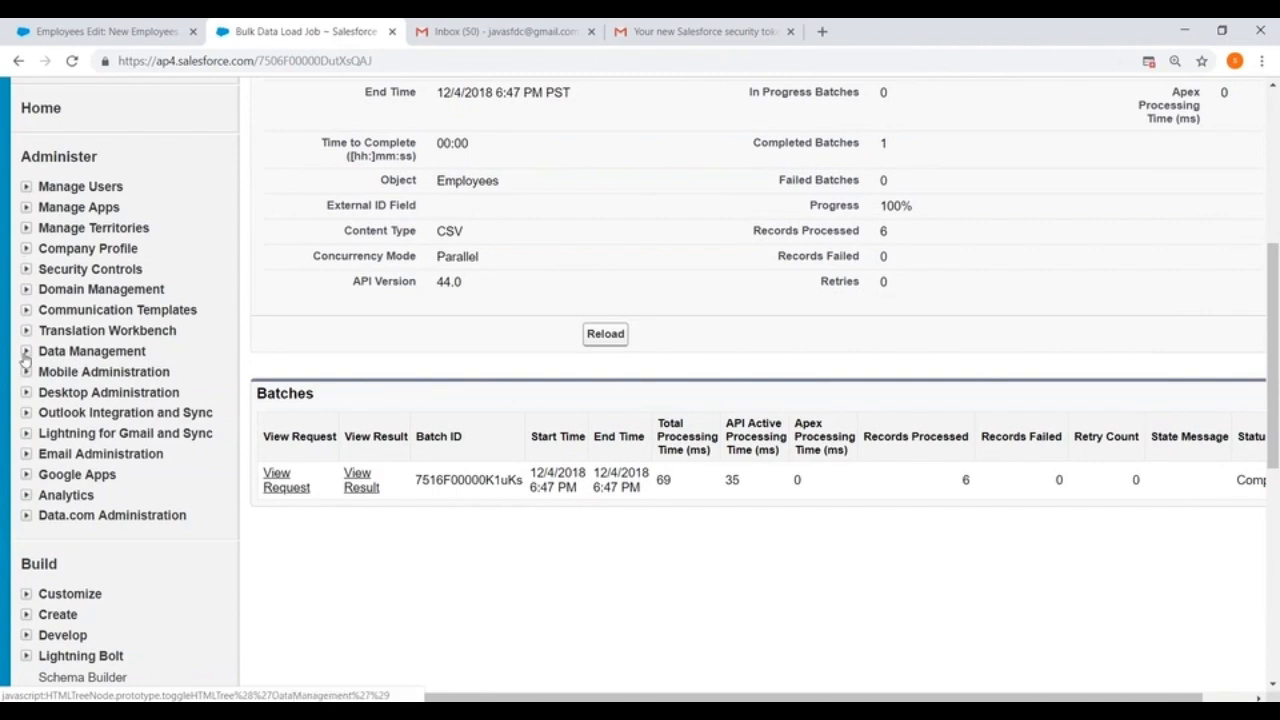
Step: Open the Data Import Wizard page from the Data Management setup area and launch the wizard for another import
{"action": "left_click", "coordinate": [26, 351]}
{"action": "scroll", "coordinate": [125, 292], "scroll_direction": "down", "scroll_amount": 2}
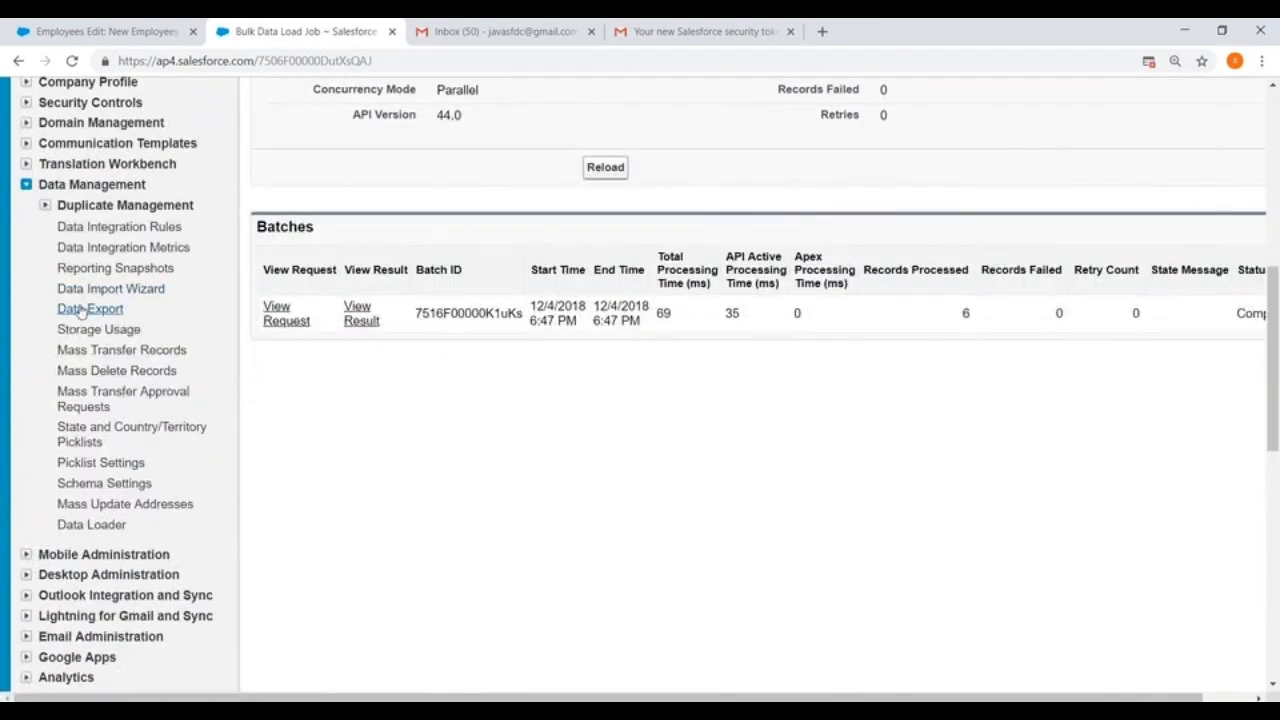
{"action": "left_click", "coordinate": [110, 289]}
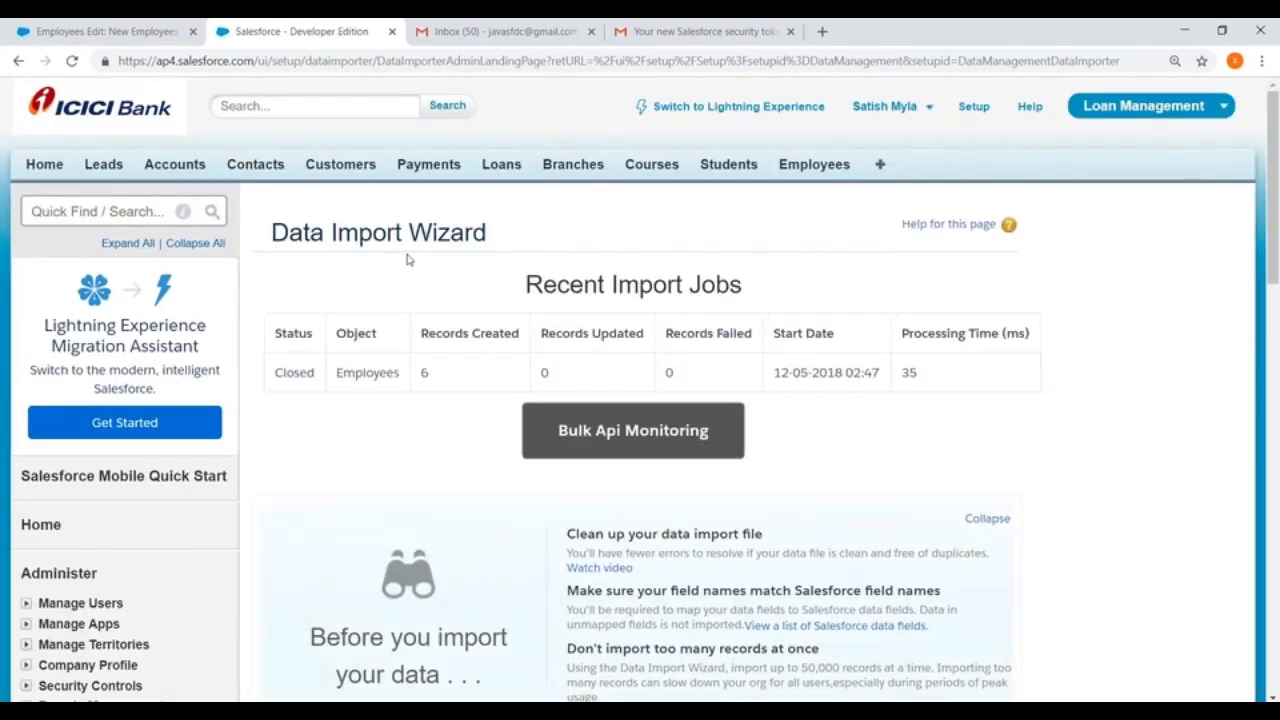
{"action": "scroll", "coordinate": [408, 257], "scroll_direction": "down", "scroll_amount": 8}
{"action": "scroll", "coordinate": [595, 364], "scroll_direction": "down", "scroll_amount": 1}
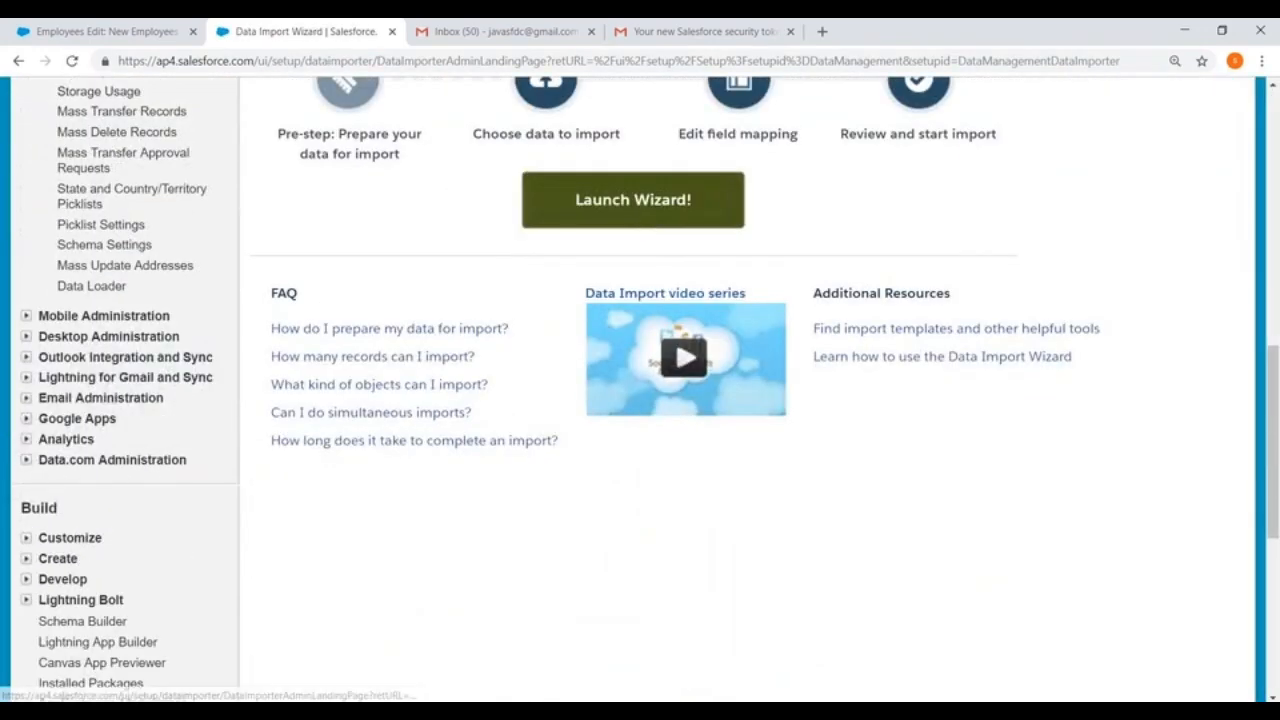
{"action": "left_click", "coordinate": [643, 221]}
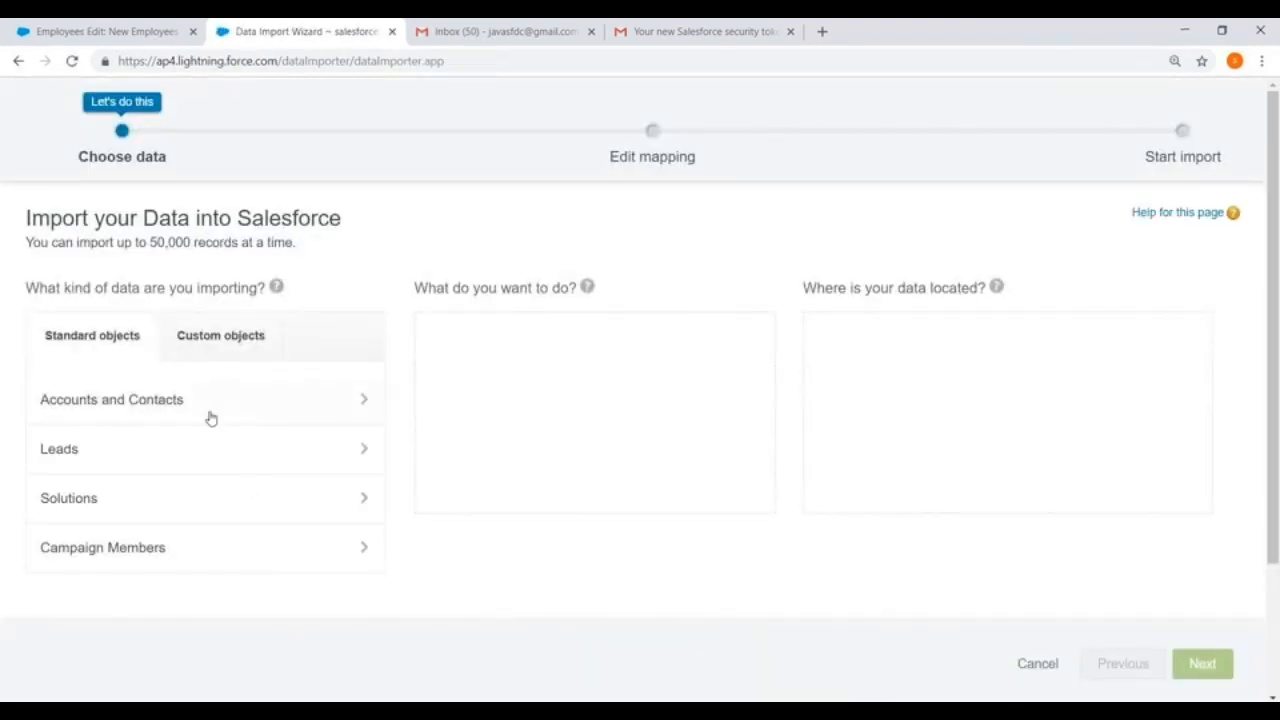
Step: Choose the custom object Employees with the Add new records operation and set Match by to Name
{"action": "left_click", "coordinate": [205, 336]}
{"action": "left_click", "coordinate": [104, 546]}
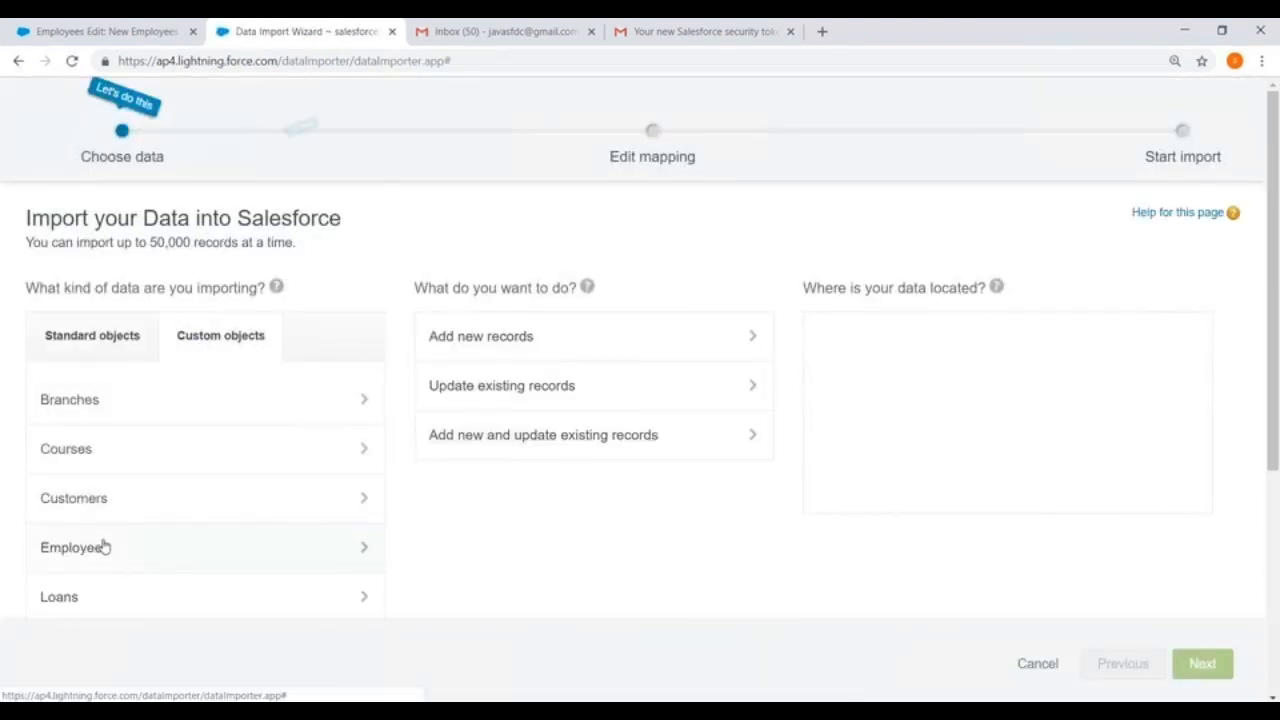
{"action": "left_click", "coordinate": [491, 340]}
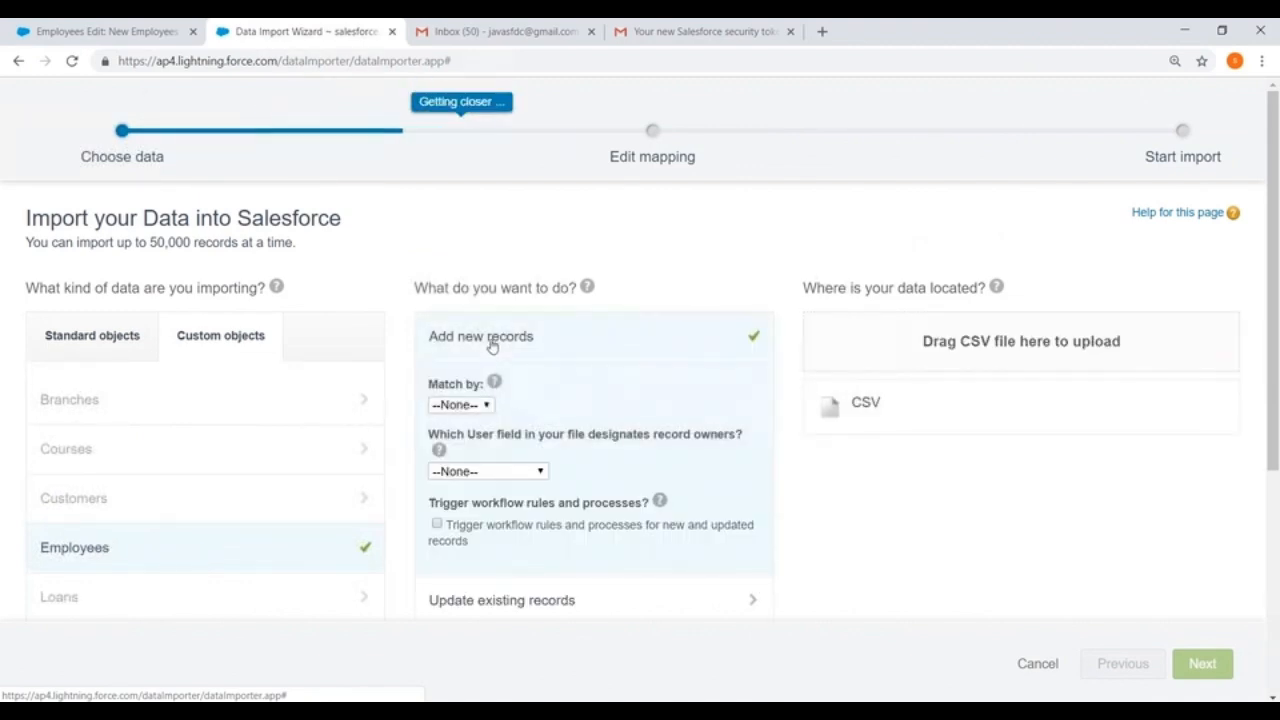
{"action": "left_click", "coordinate": [455, 405]}
{"action": "left_click", "coordinate": [448, 454]}
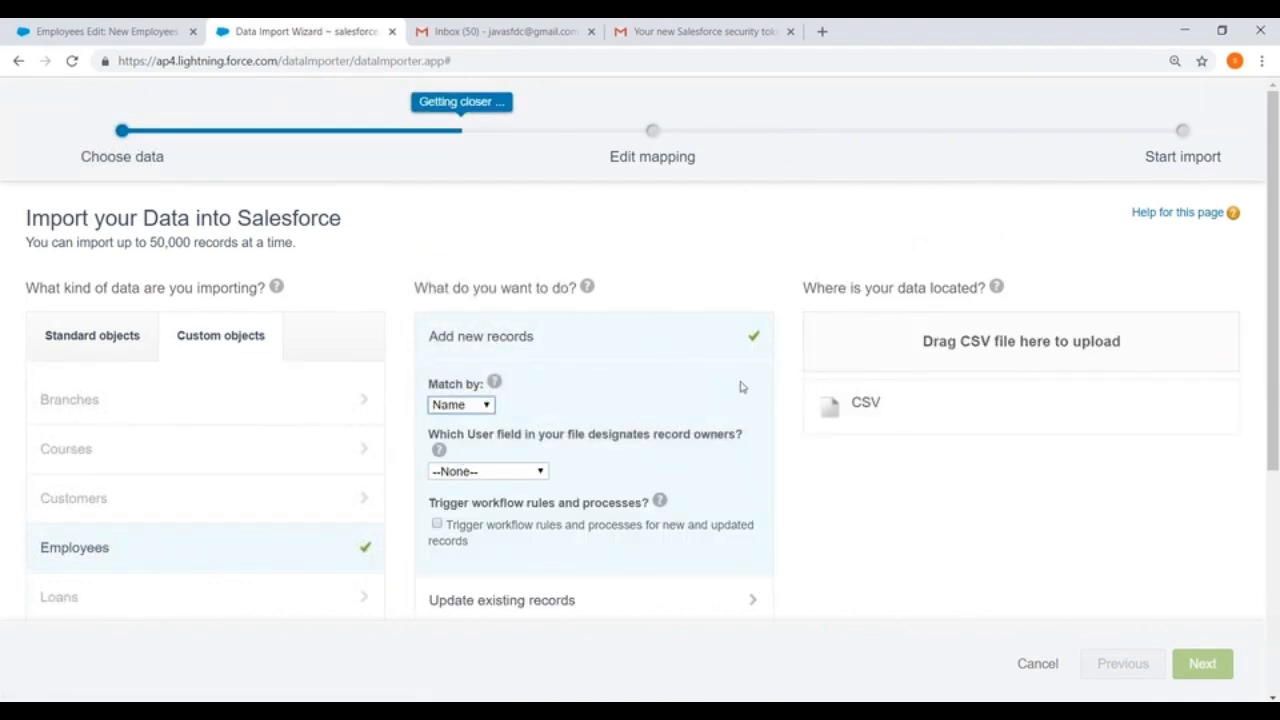
Step: Select Employee.csv from the DataLoader folder as the CSV source for the Name-matched import and proceed to field mapping
{"action": "left_click", "coordinate": [890, 406]}
{"action": "left_click", "coordinate": [893, 465]}
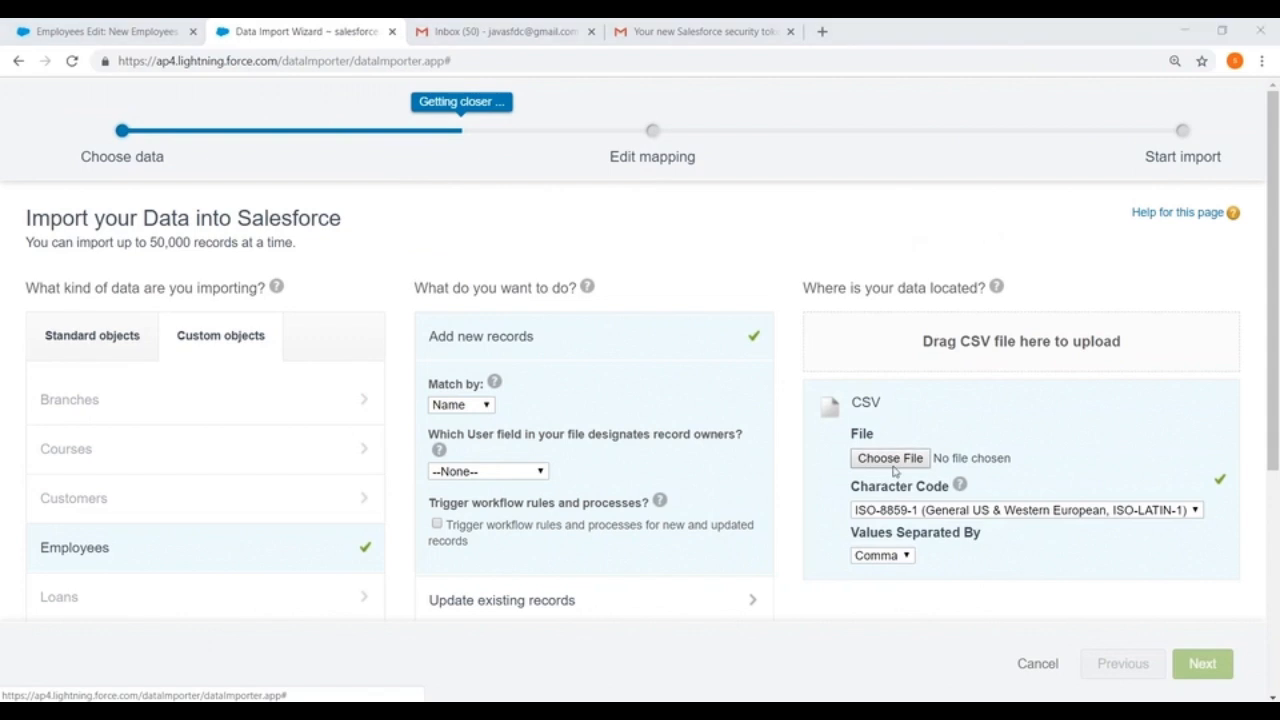
{"action": "left_click", "coordinate": [892, 566]}
{"action": "left_click", "coordinate": [877, 599]}
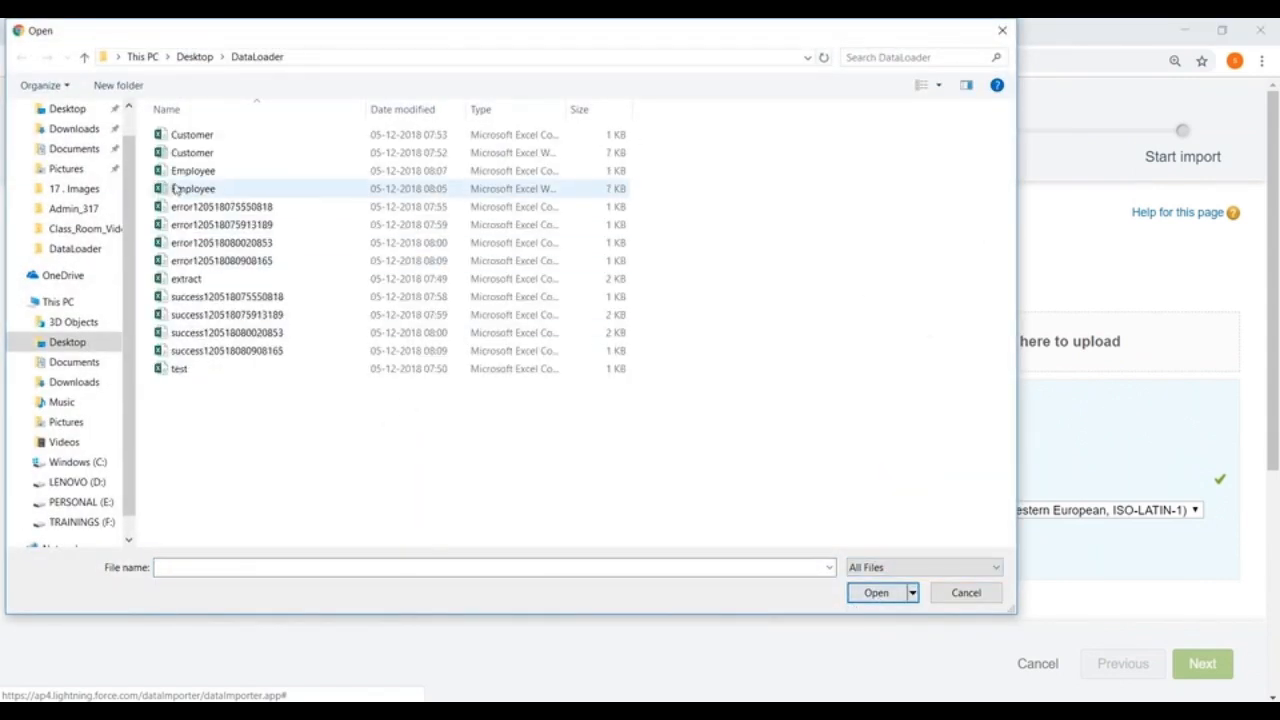
{"action": "left_click", "coordinate": [185, 171]}
{"action": "left_click", "coordinate": [888, 593]}
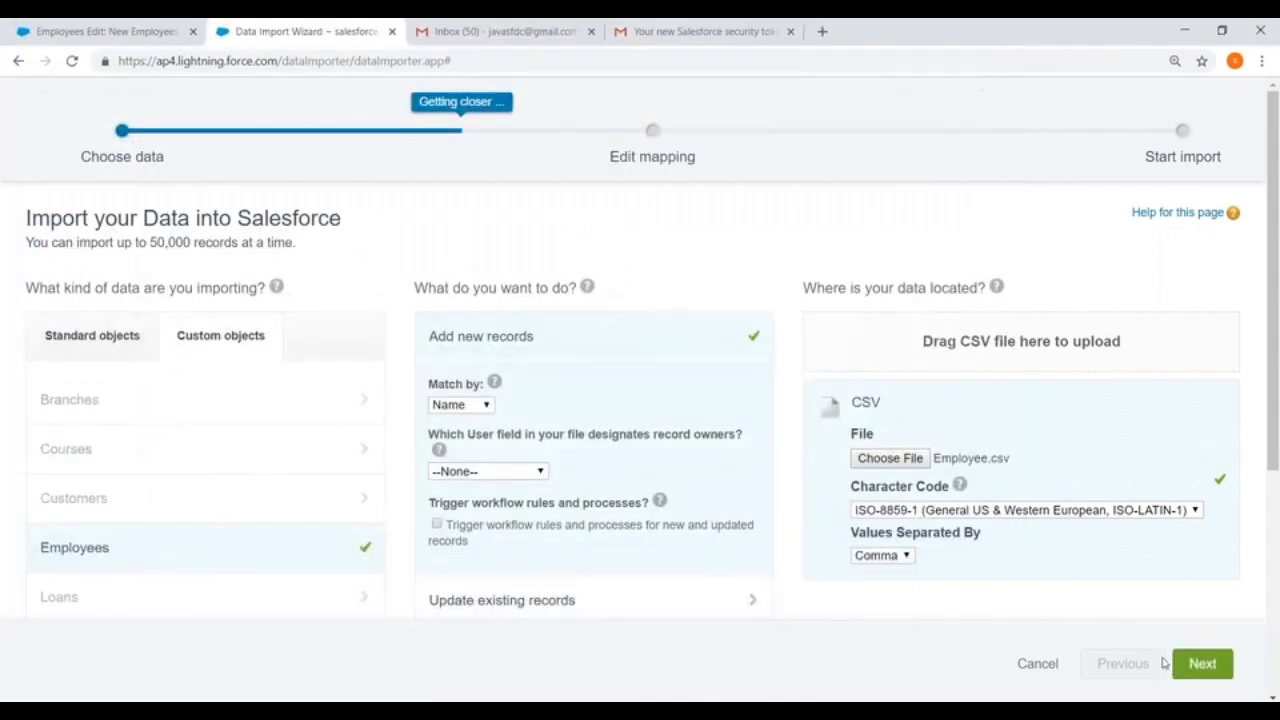
{"action": "left_click", "coordinate": [1202, 663]}
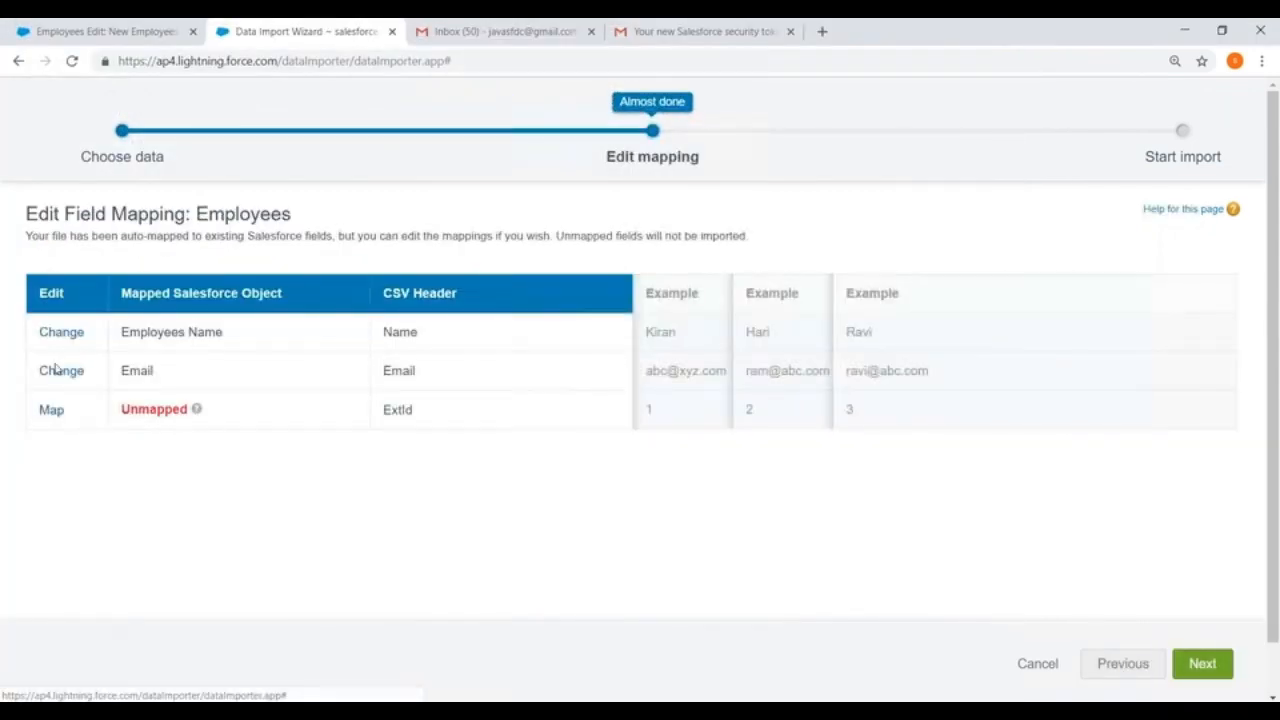
Step: Map the ExtId column to the MyId field and start the Employees import matched by Name
{"action": "left_click", "coordinate": [50, 410]}
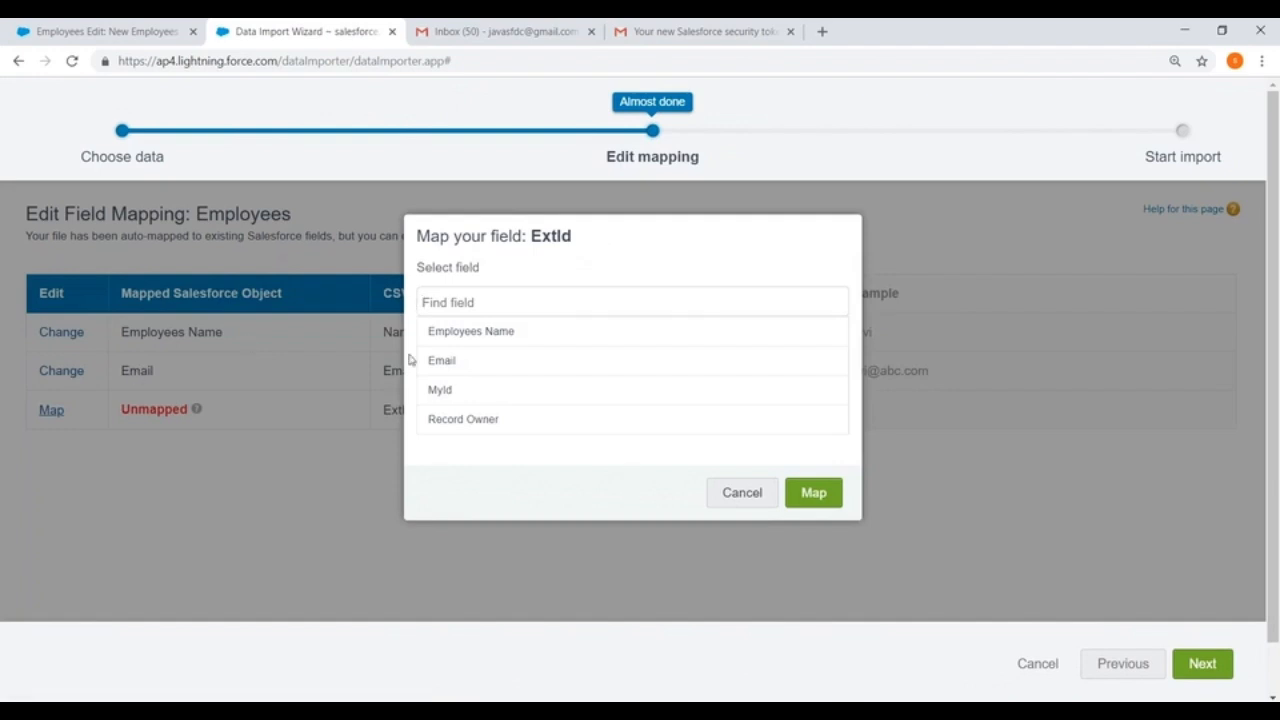
{"action": "left_click", "coordinate": [443, 390]}
{"action": "left_click", "coordinate": [820, 498]}
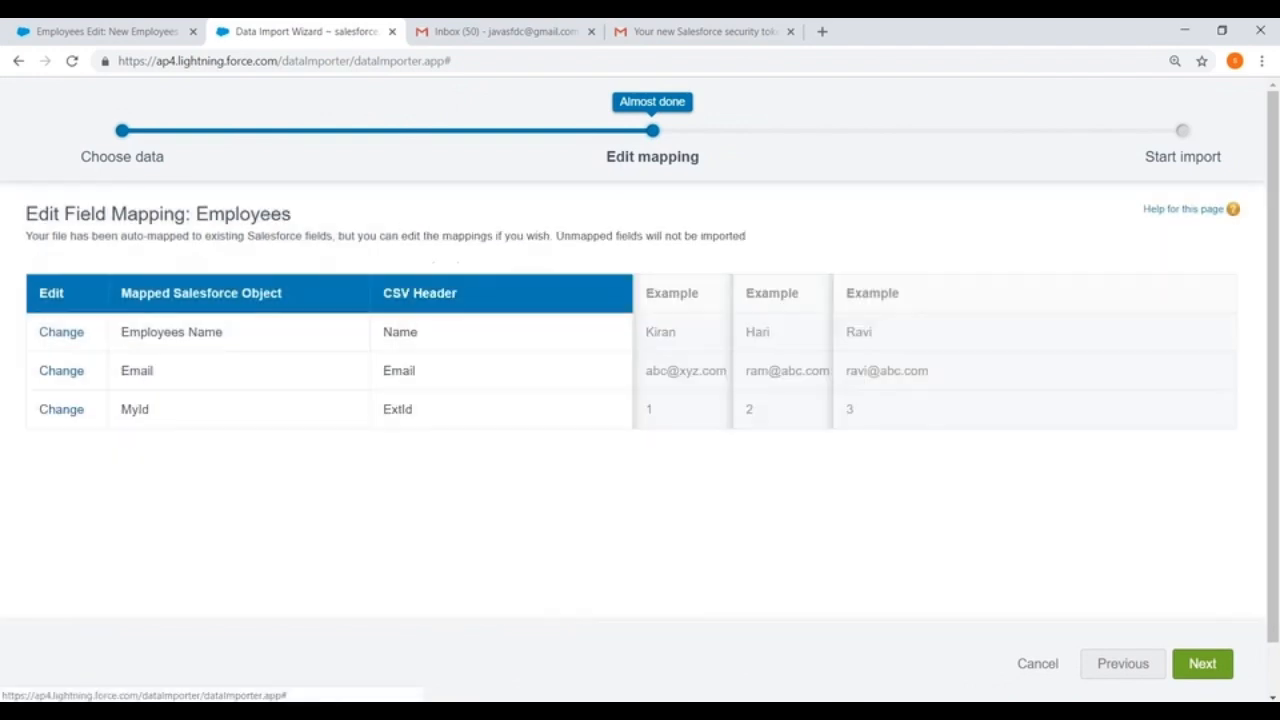
{"action": "left_click", "coordinate": [1202, 663]}
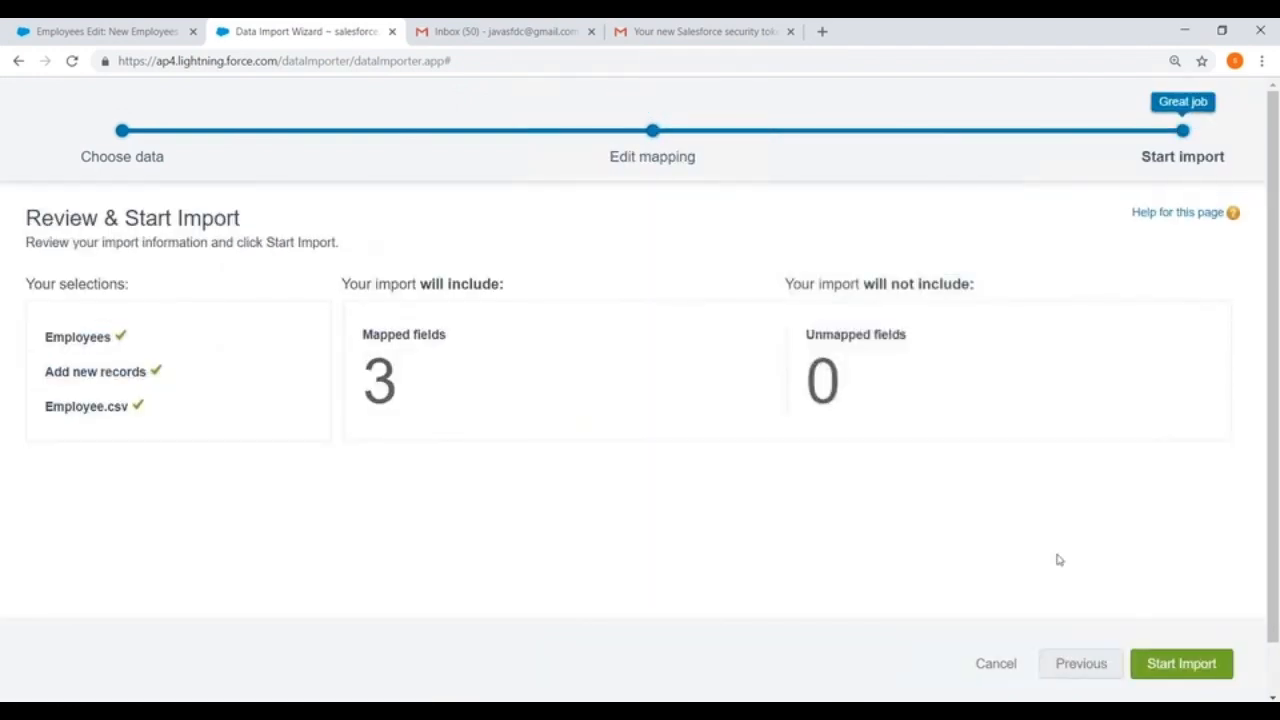
{"action": "left_click", "coordinate": [1168, 656]}
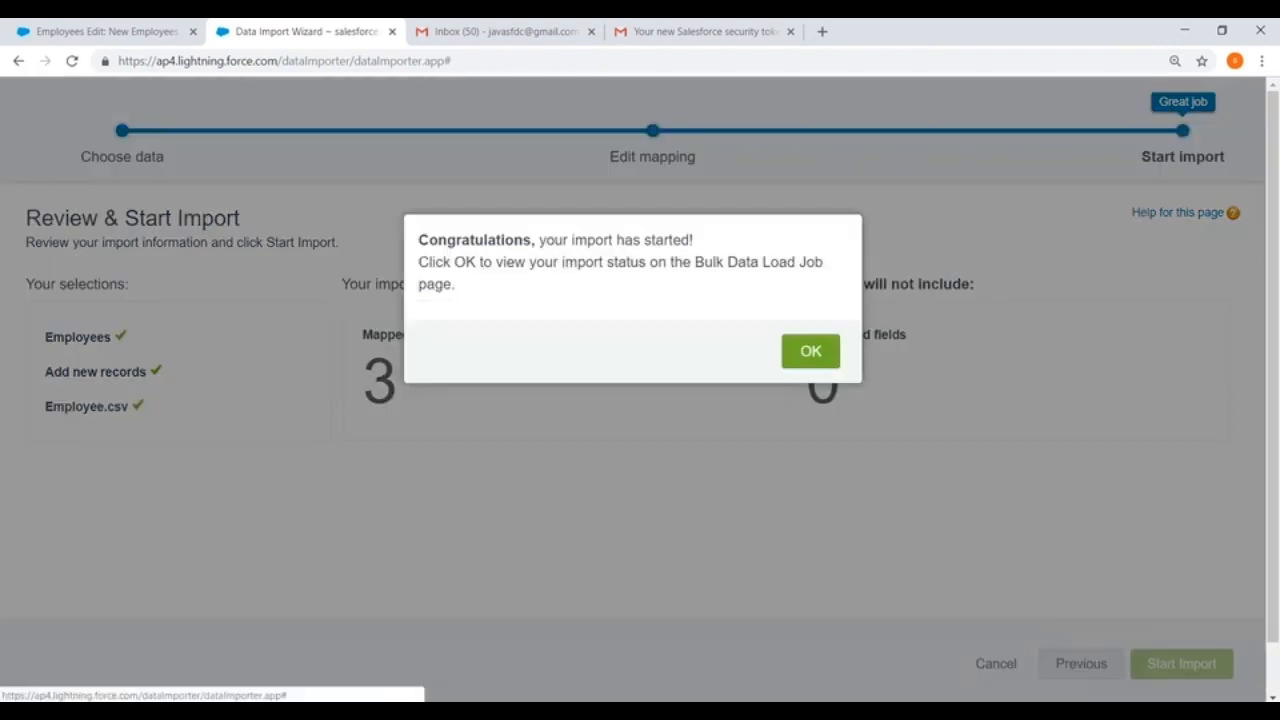
Step: Open the new import's bulk data load job page and examine its operation, external ID field, progress and batches
{"action": "left_click", "coordinate": [806, 350]}
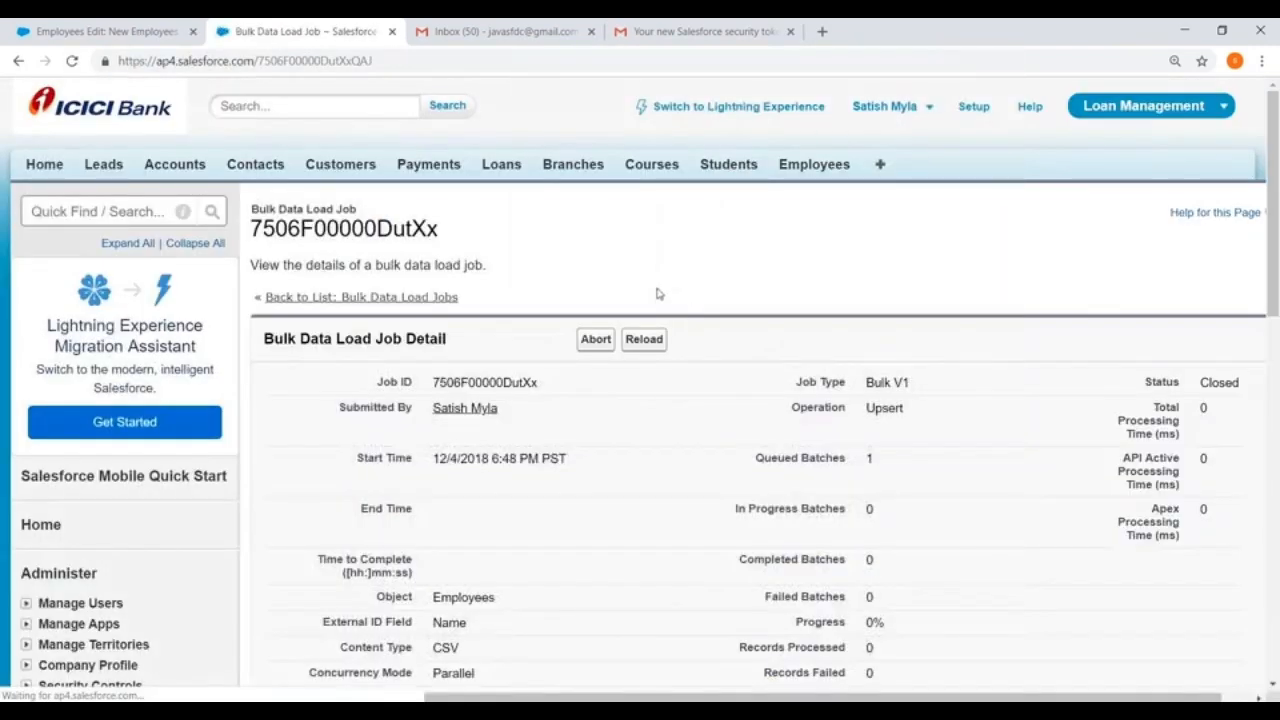
{"action": "scroll", "coordinate": [668, 297], "scroll_direction": "down", "scroll_amount": 4}
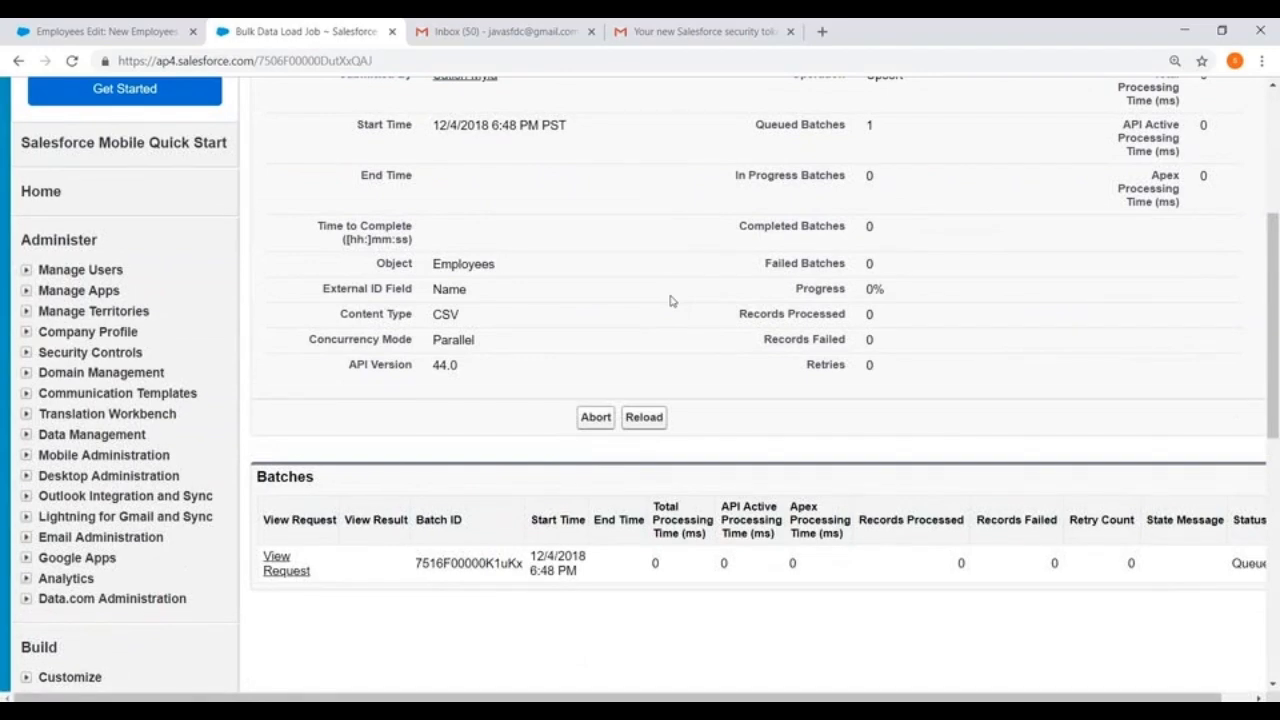
{"action": "scroll", "coordinate": [671, 301], "scroll_direction": "up", "scroll_amount": 1}
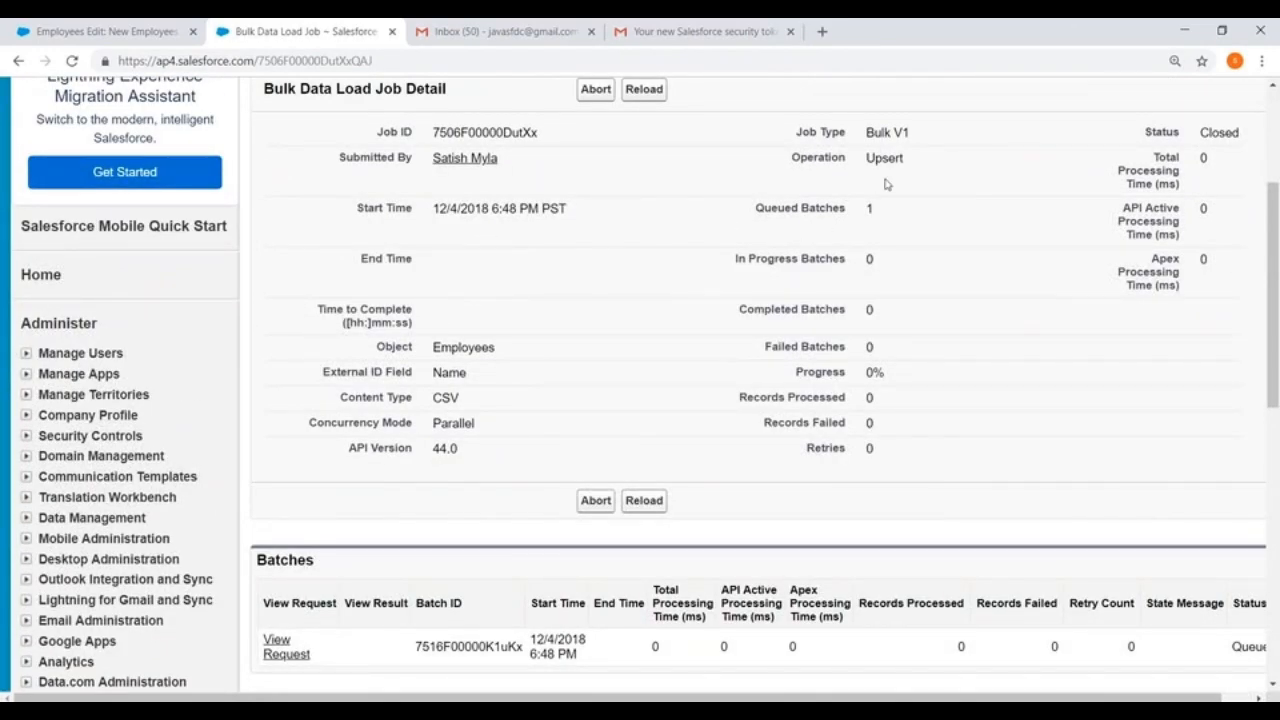
{"action": "scroll", "coordinate": [885, 184], "scroll_direction": "up", "scroll_amount": 1}
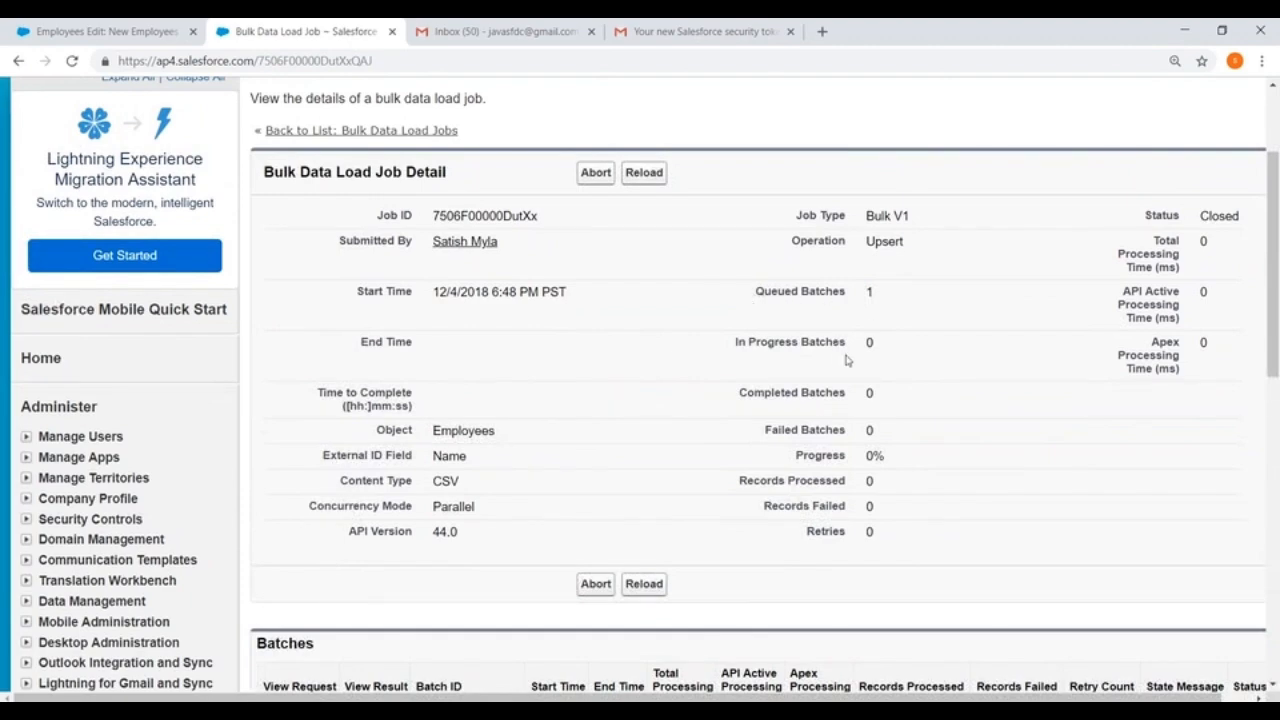
{"action": "scroll", "coordinate": [846, 360], "scroll_direction": "down", "scroll_amount": 3}
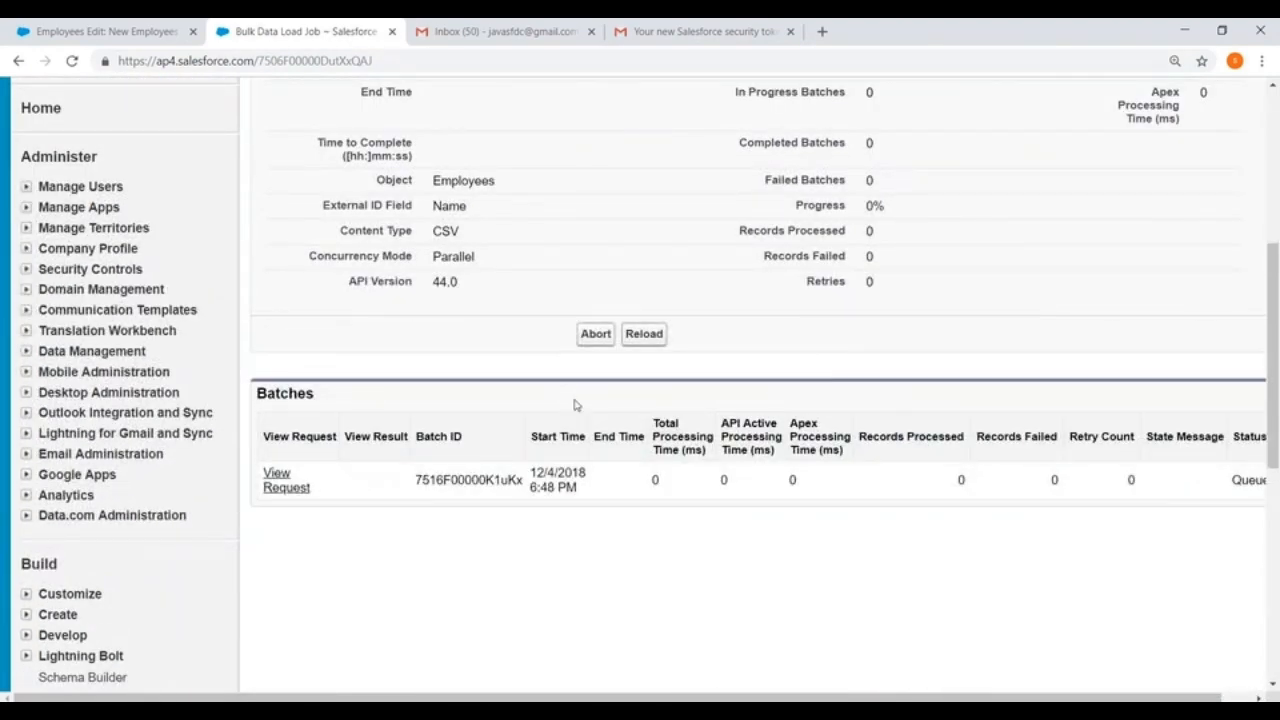
{"action": "scroll", "coordinate": [690, 360], "scroll_direction": "up", "scroll_amount": 2}
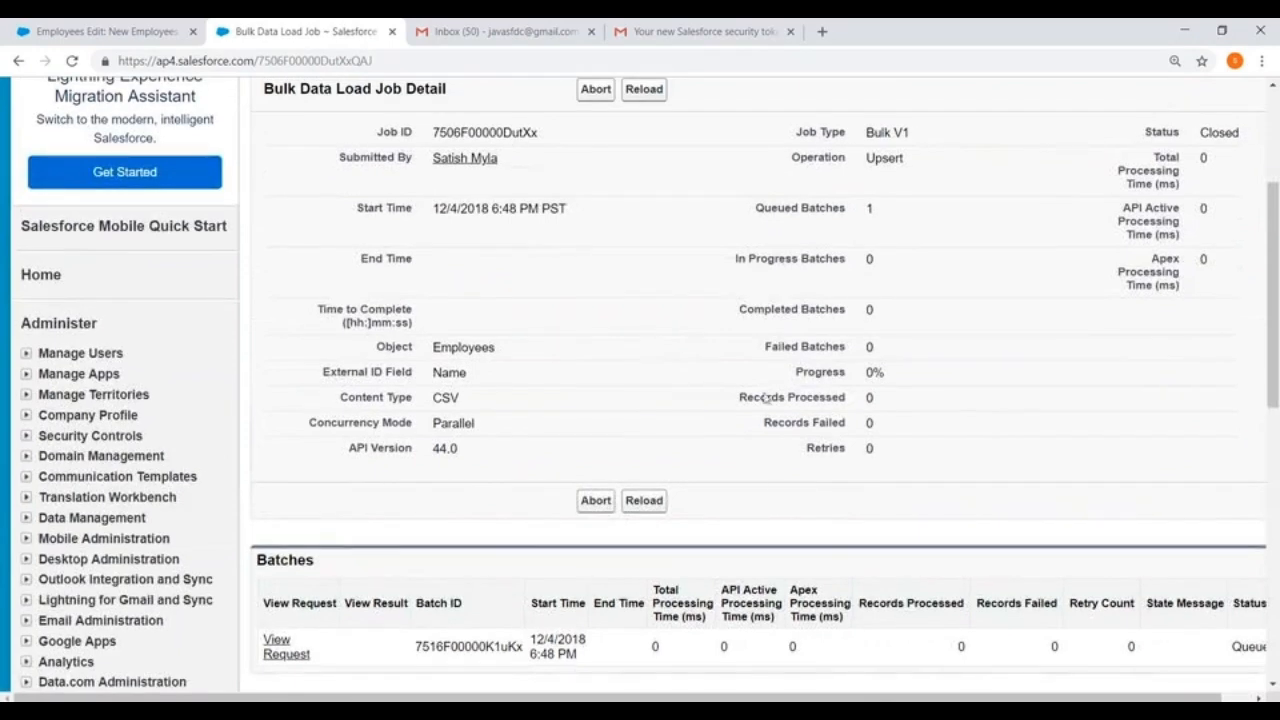
{"action": "scroll", "coordinate": [690, 370], "scroll_direction": "up", "scroll_amount": 2}
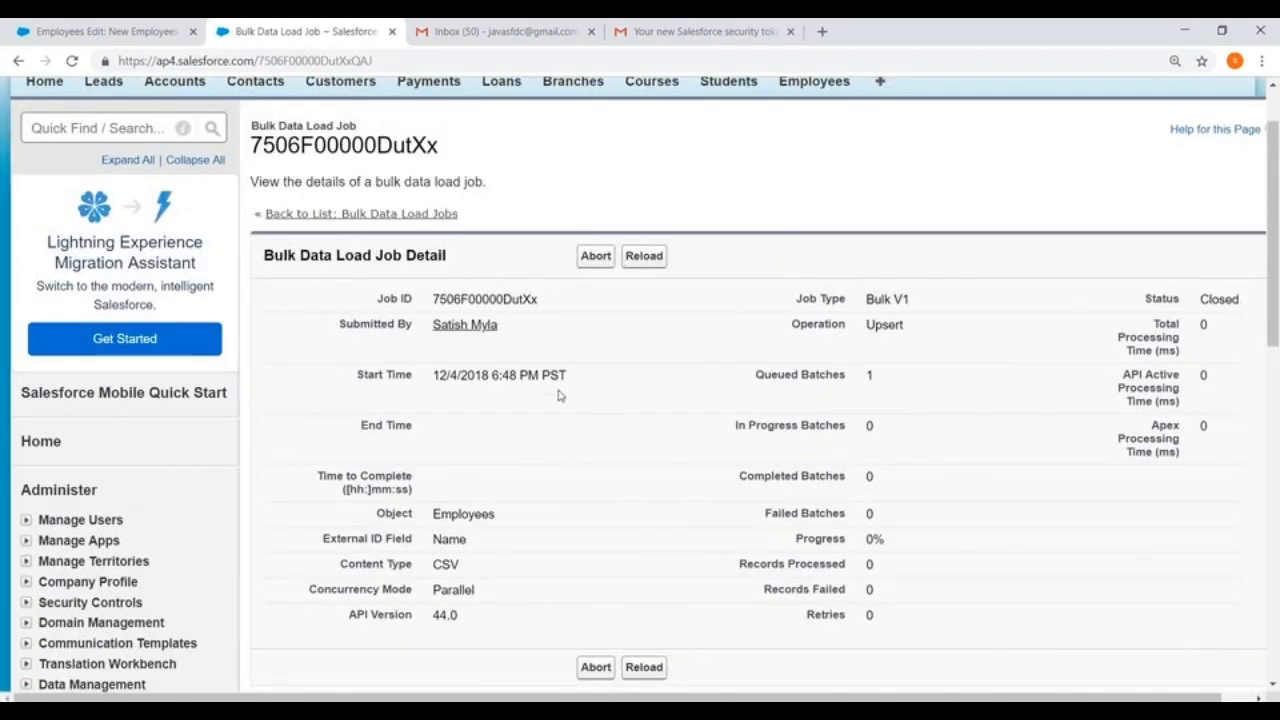
{"action": "scroll", "coordinate": [558, 395], "scroll_direction": "down", "scroll_amount": 2}
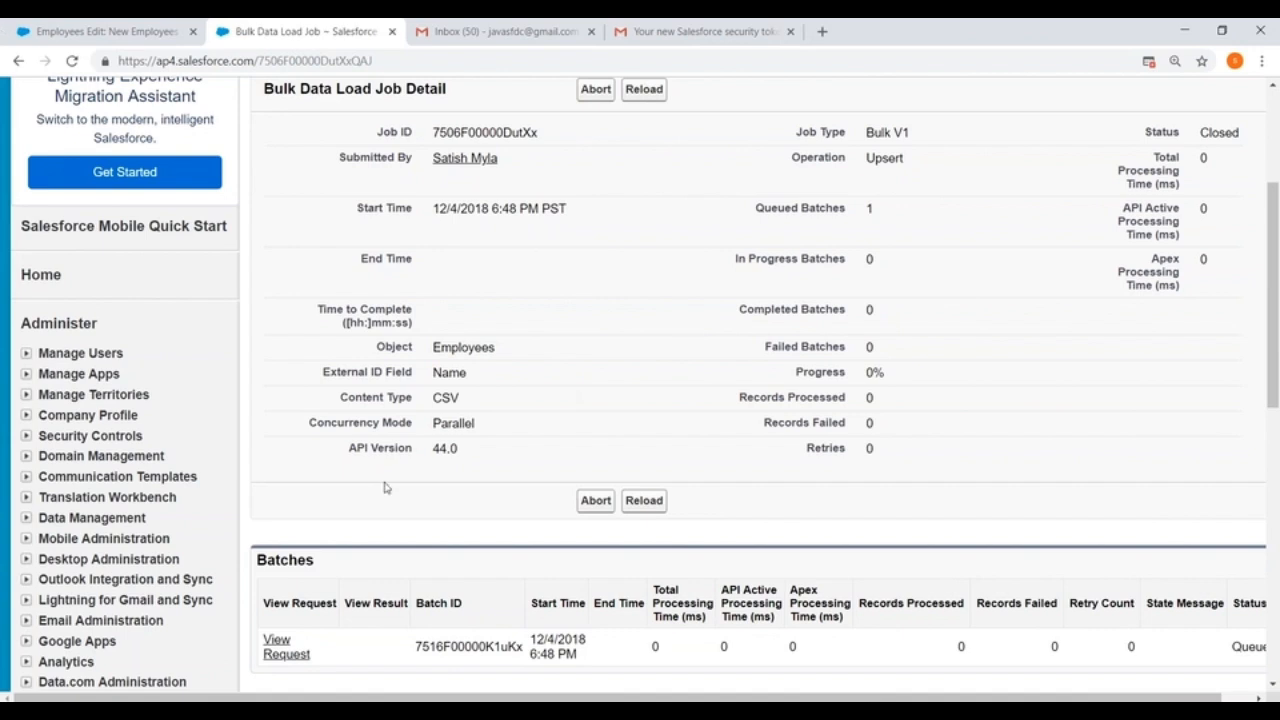
Step: Switch to a blank Notepad note and write the same sample name with the suffix -123 on two lines
{"action": "left_click", "coordinate": [119, 712]}
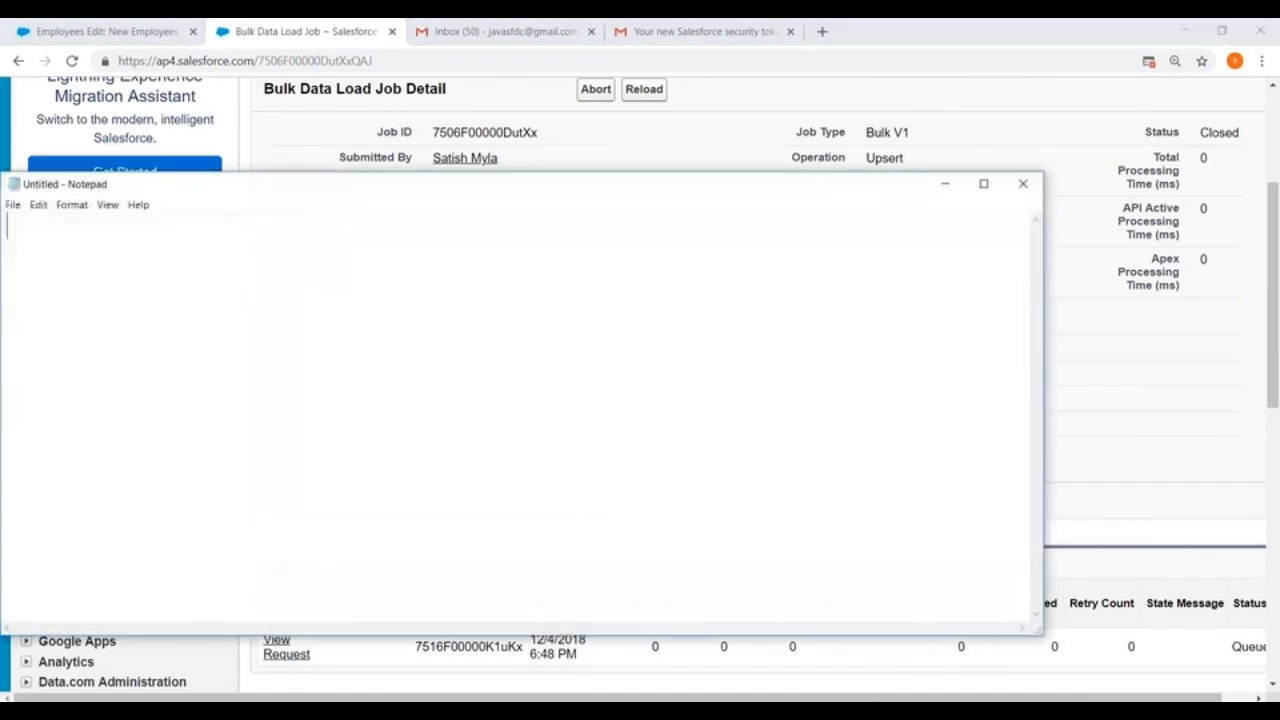
{"action": "type", "text": "Satish-123"}
{"action": "key", "text": "Return"}
{"action": "type", "text": "Satish-123 :"}
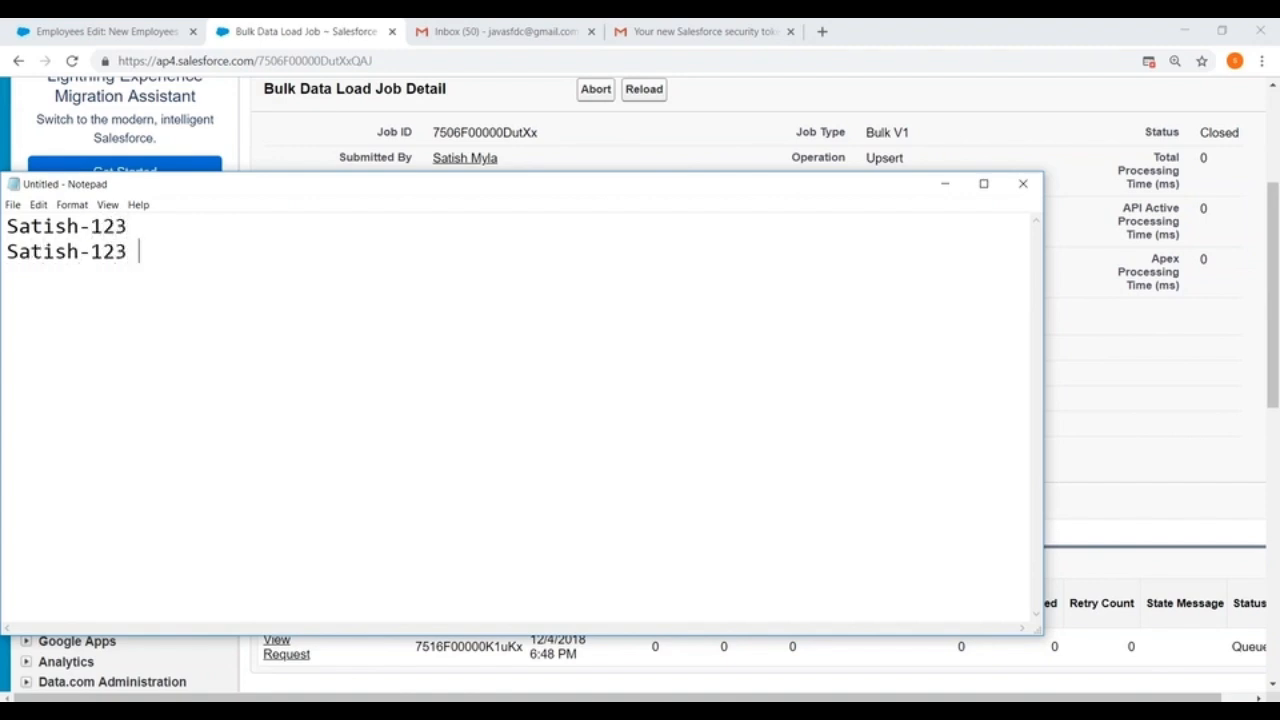
Step: Add the lines "two times" and "Import wizard : Name" below the duplicate sample names in the note
{"action": "key", "text": "Return"}
{"action": "key", "text": "Return"}
{"action": "type", "text": "two times"}
{"action": "key", "text": "Return"}
{"action": "key", "text": "Return"}
{"action": "key", "text": "Return"}
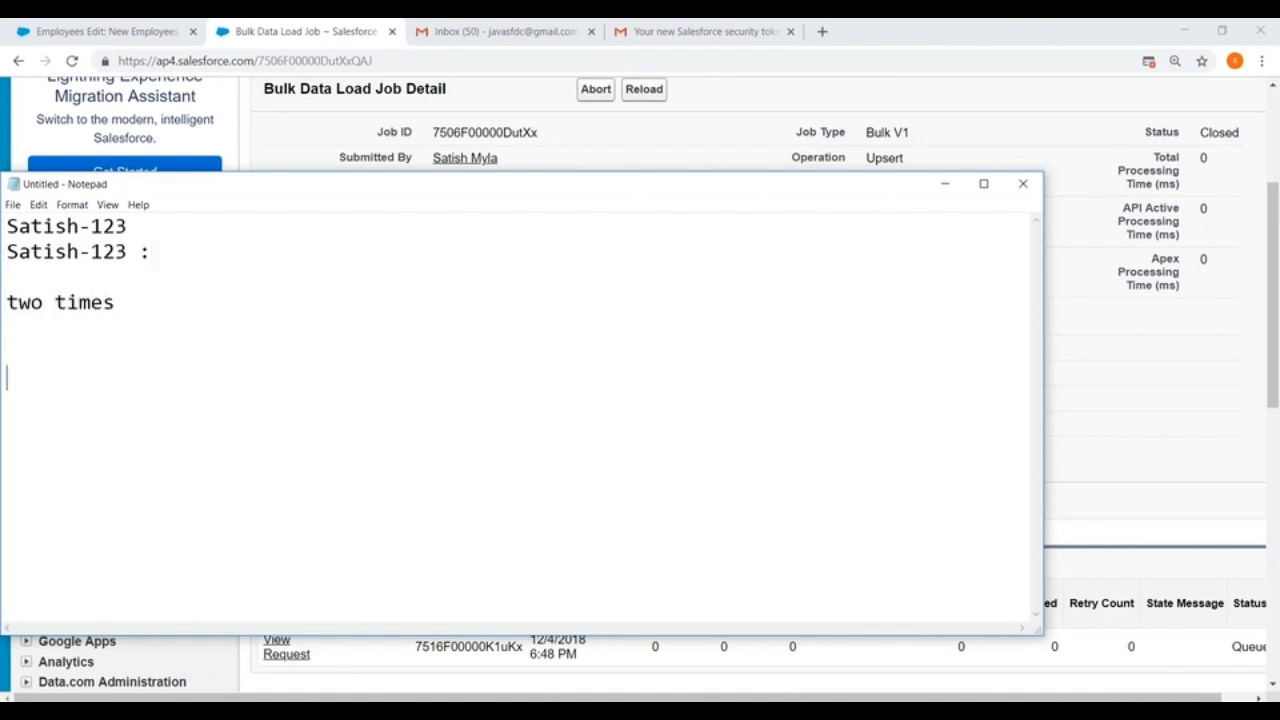
{"action": "type", "text": "Import wiz"}
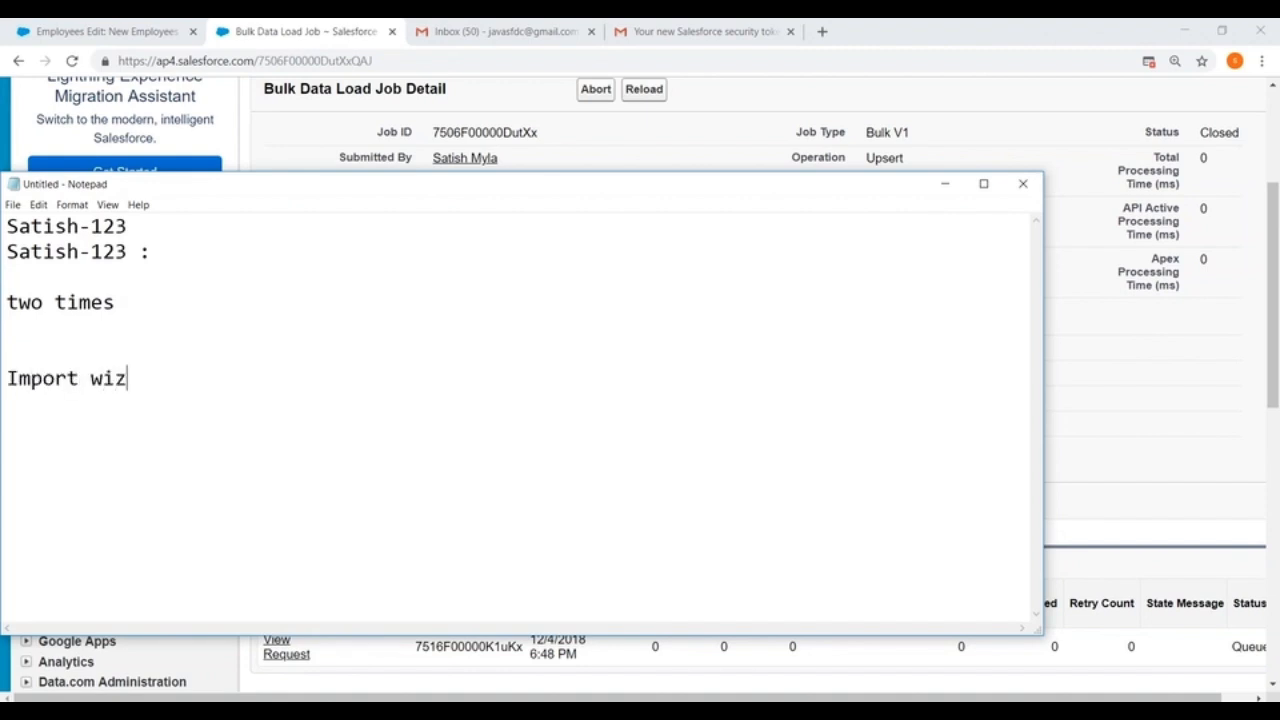
{"action": "type", "text": "ard : Name"}
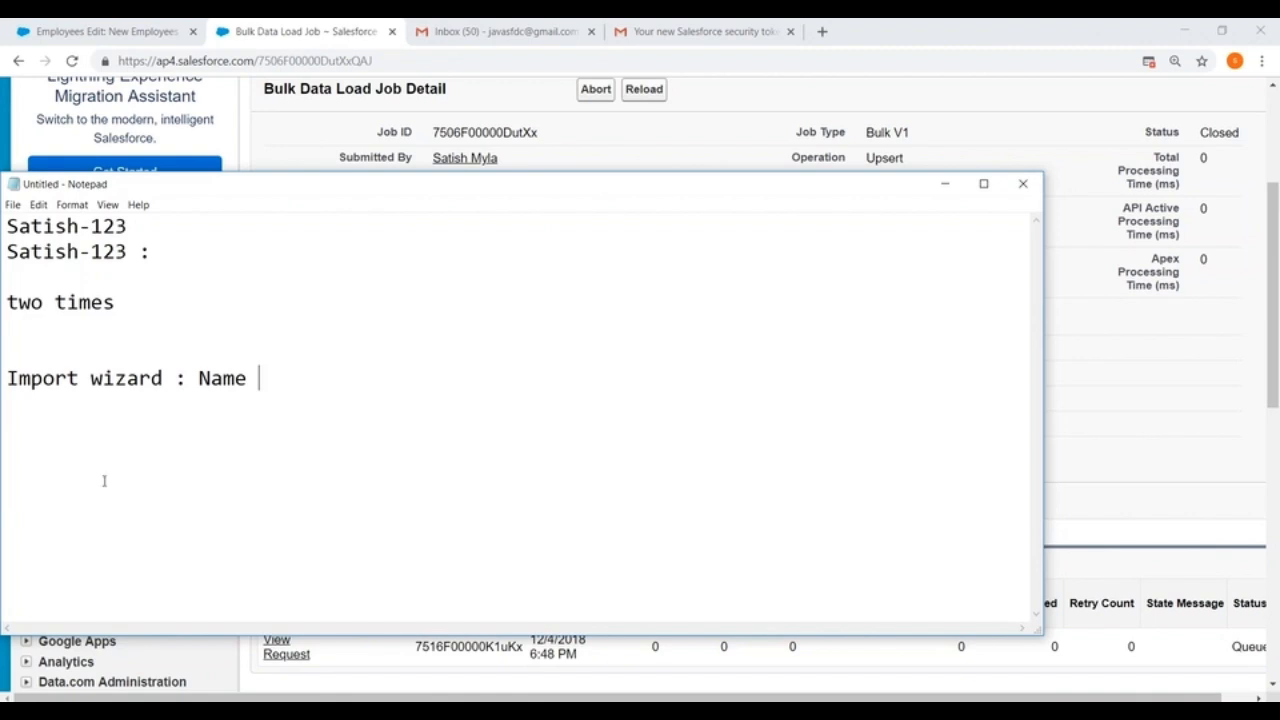
Step: Highlight the import wizard line and the duplicate sample names, close the note without saving, and return to the bulk data load job page
{"action": "left_click_drag", "start_coordinate": [6, 378], "coordinate": [236, 390]}
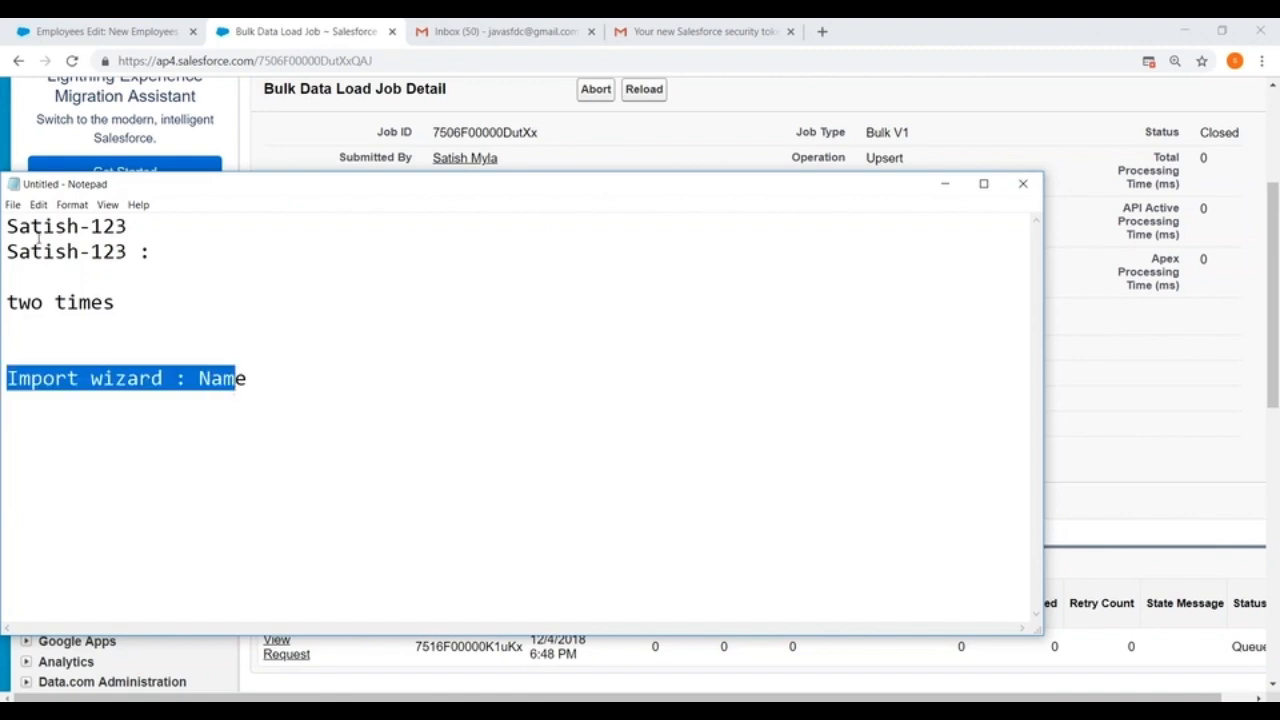
{"action": "left_click_drag", "start_coordinate": [19, 226], "coordinate": [131, 251]}
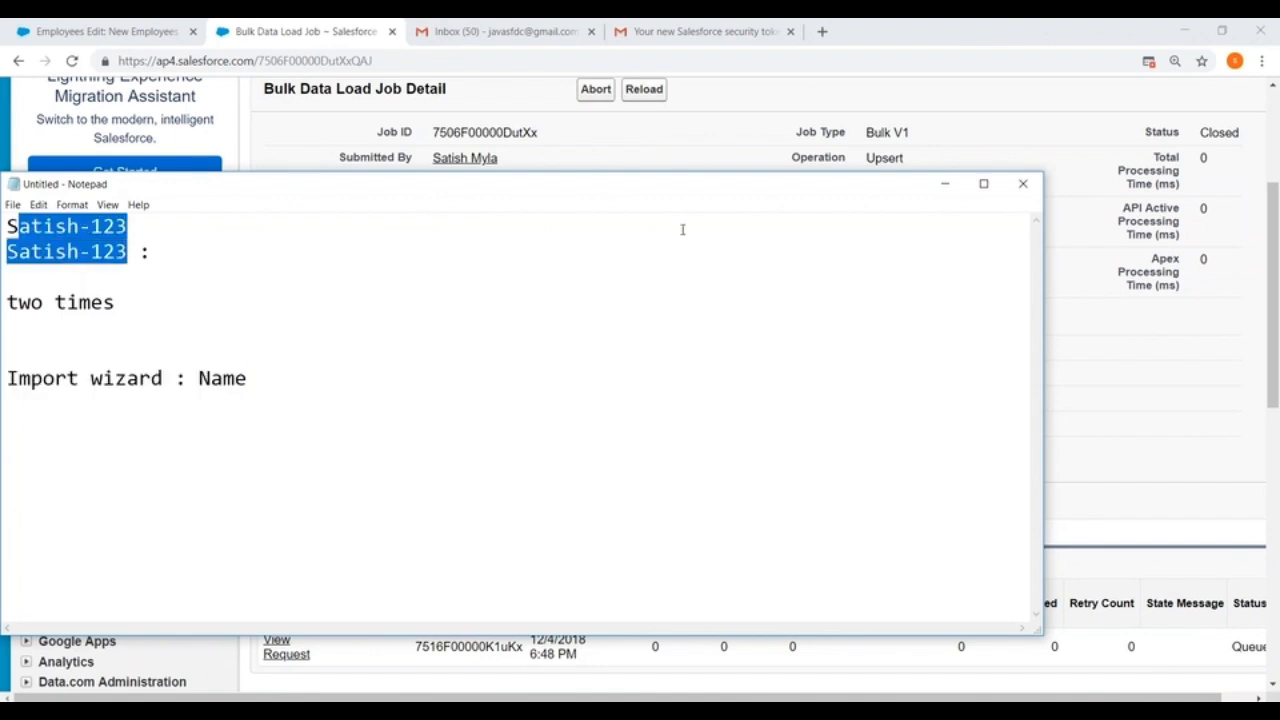
{"action": "left_click", "coordinate": [1023, 183]}
{"action": "left_click", "coordinate": [669, 371]}
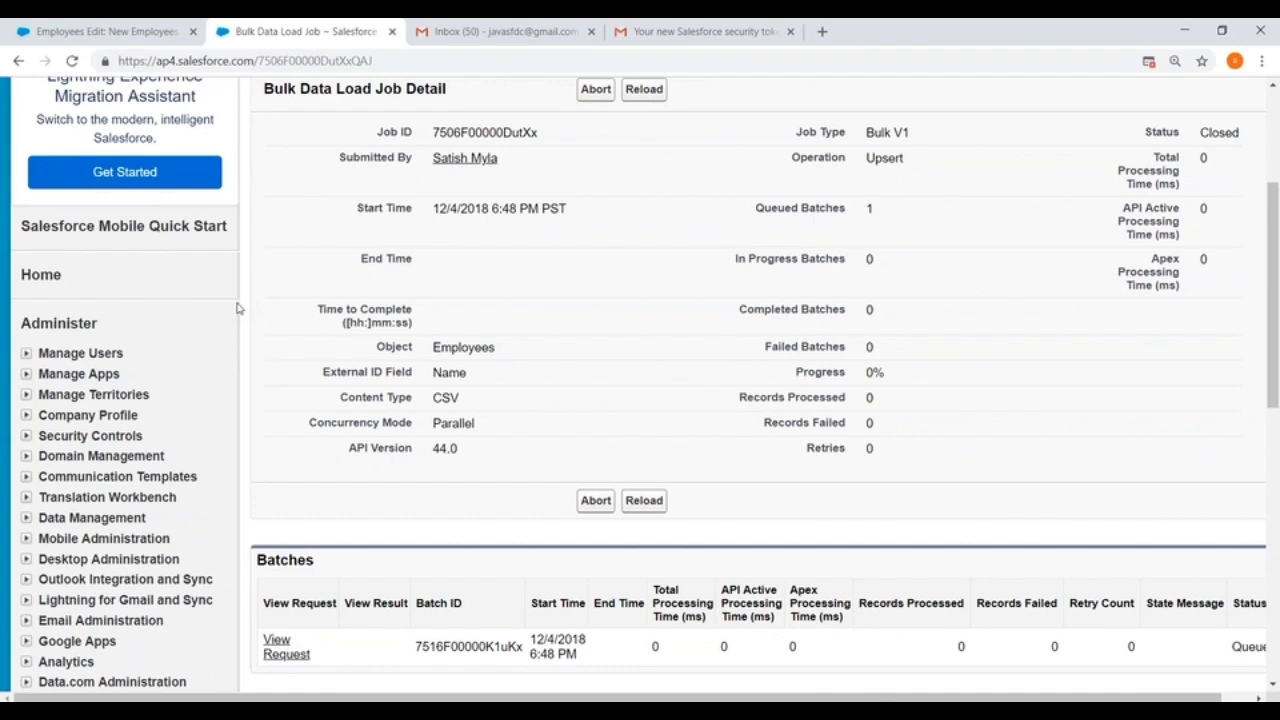
{"action": "scroll", "coordinate": [191, 294], "scroll_direction": "down", "scroll_amount": 4}
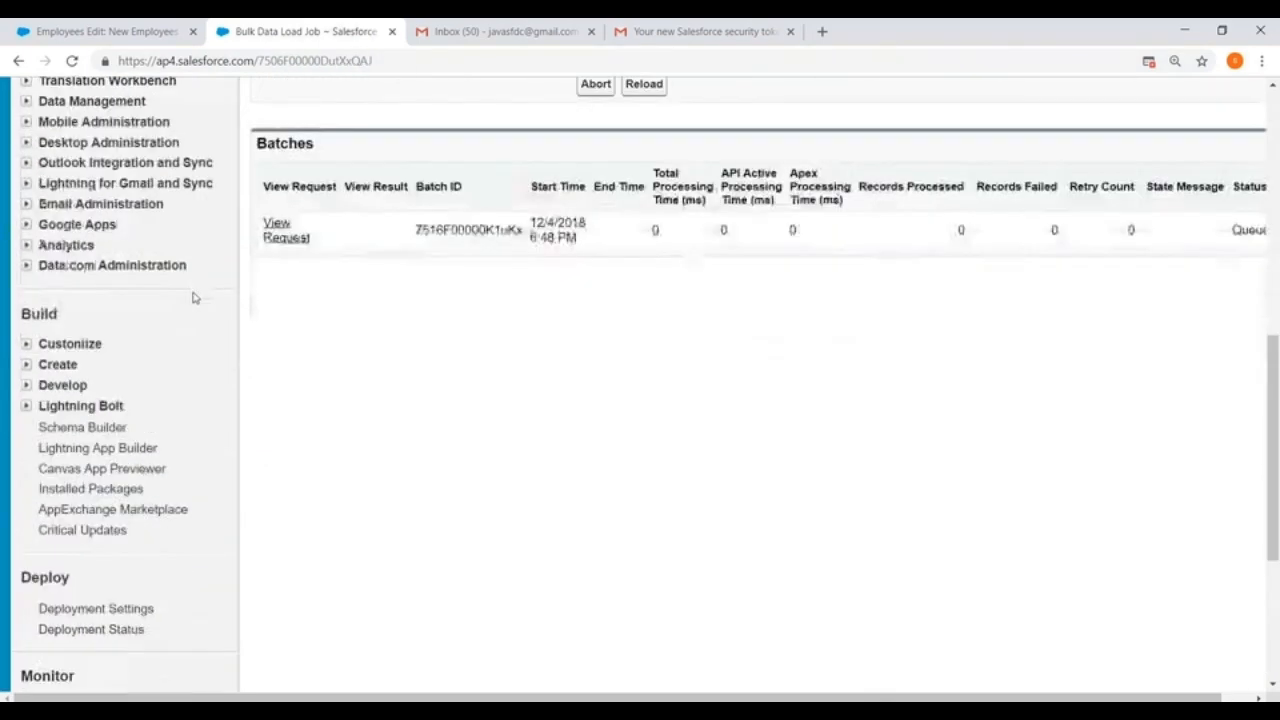
Step: Open the Data Export service under Data Management and begin setting up an immediate export
{"action": "scroll", "coordinate": [191, 294], "scroll_direction": "up", "scroll_amount": 3}
{"action": "scroll", "coordinate": [10, 328], "scroll_direction": "down", "scroll_amount": 1}
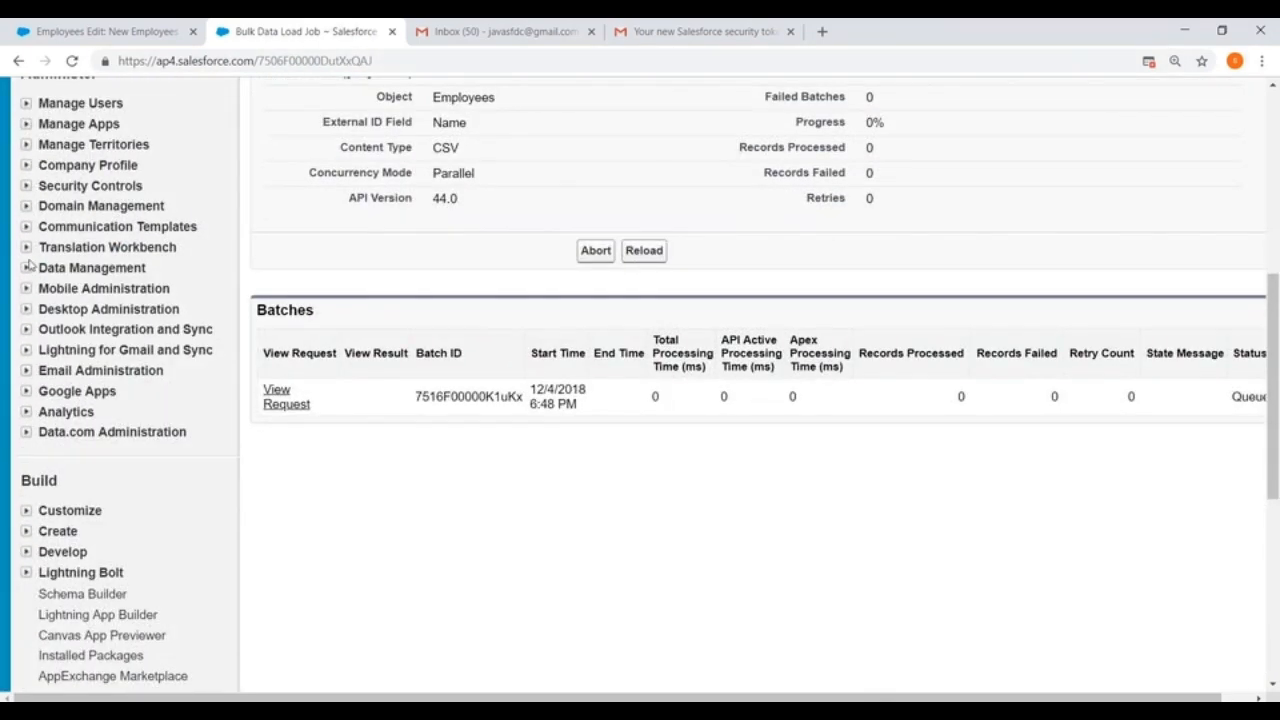
{"action": "left_click", "coordinate": [26, 268]}
{"action": "scroll", "coordinate": [314, 264], "scroll_direction": "down", "scroll_amount": 1}
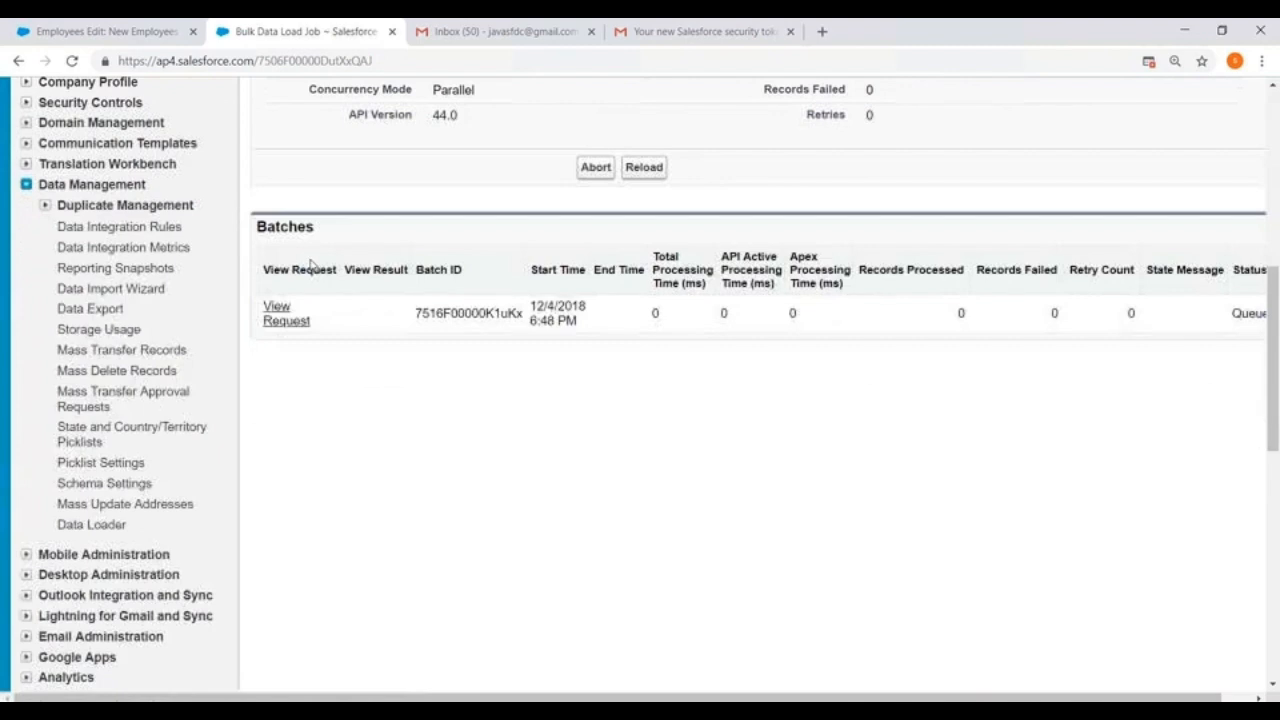
{"action": "left_click", "coordinate": [84, 313]}
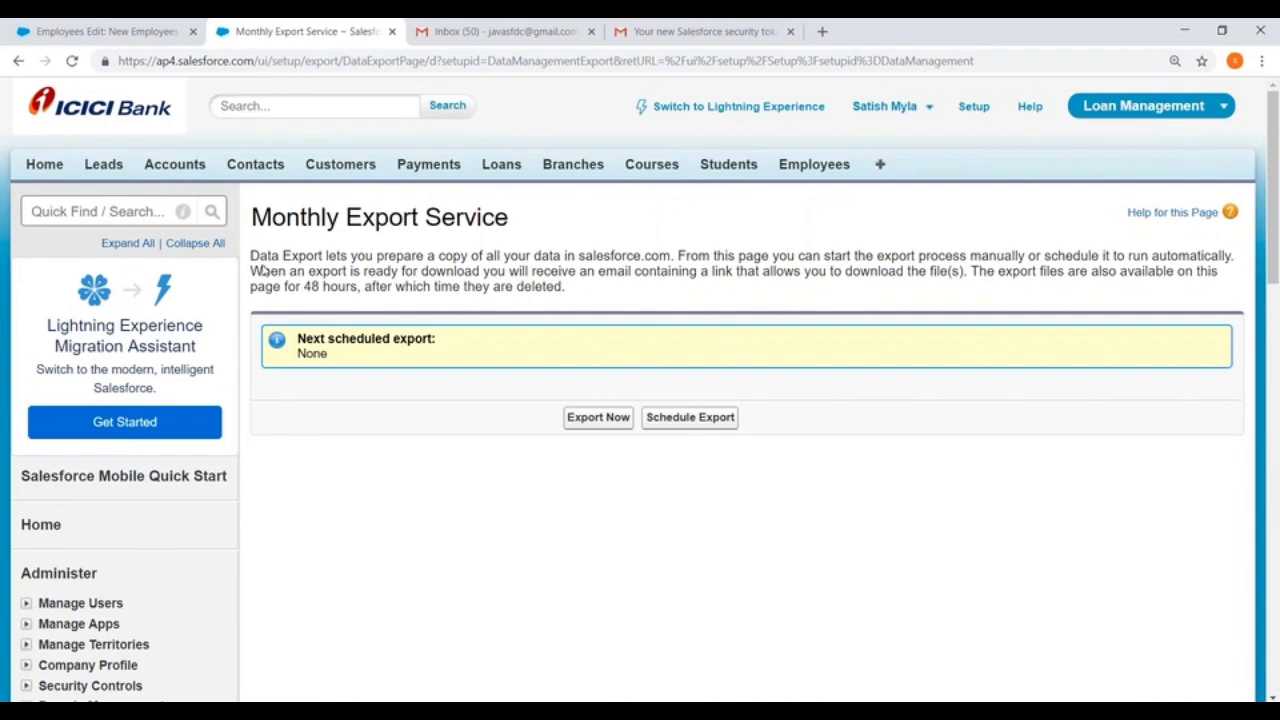
{"action": "left_click", "coordinate": [600, 417]}
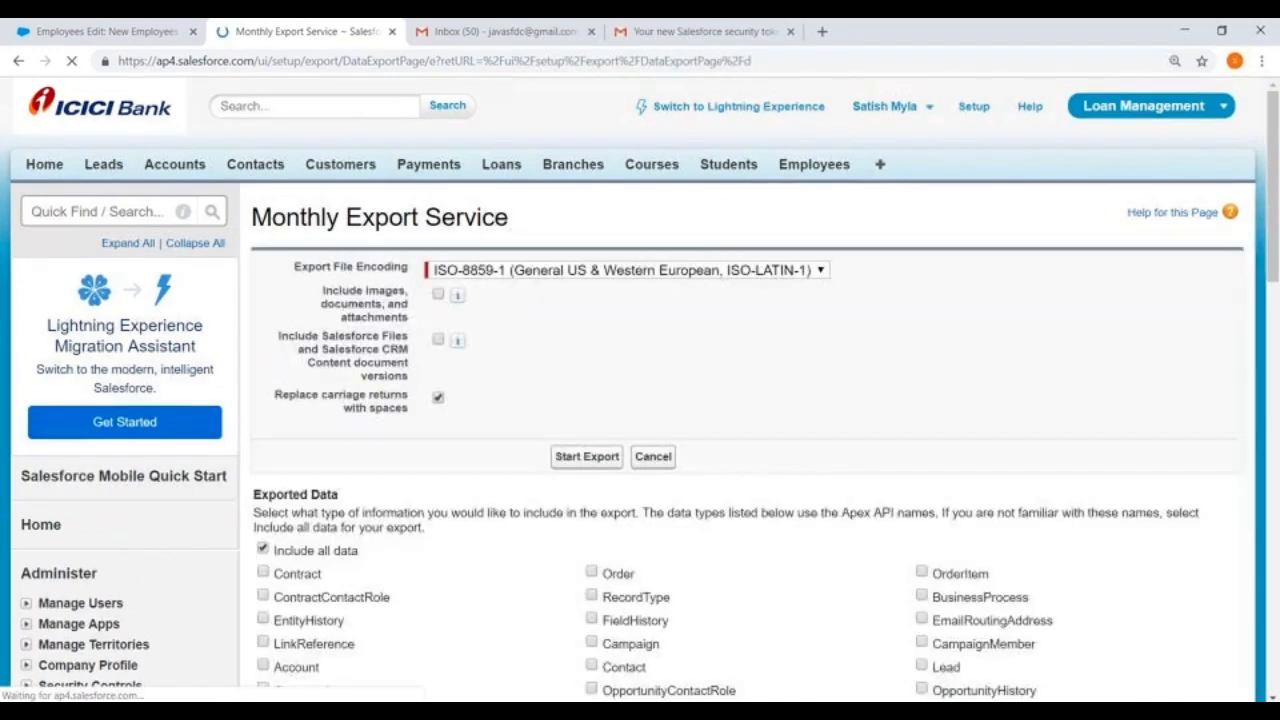
Step: Select only the Employees__c object as the exported data and start the export
{"action": "scroll", "coordinate": [500, 400], "scroll_direction": "down", "scroll_amount": 3}
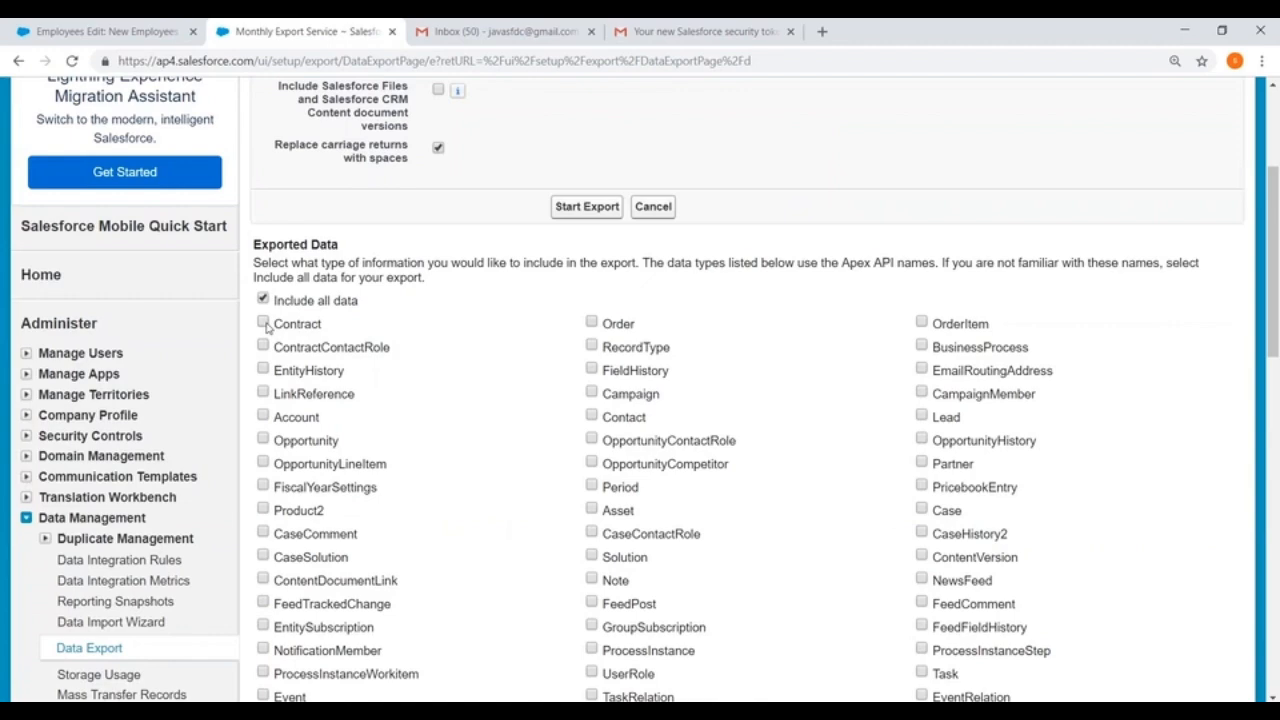
{"action": "scroll", "coordinate": [265, 325], "scroll_direction": "down", "scroll_amount": 2}
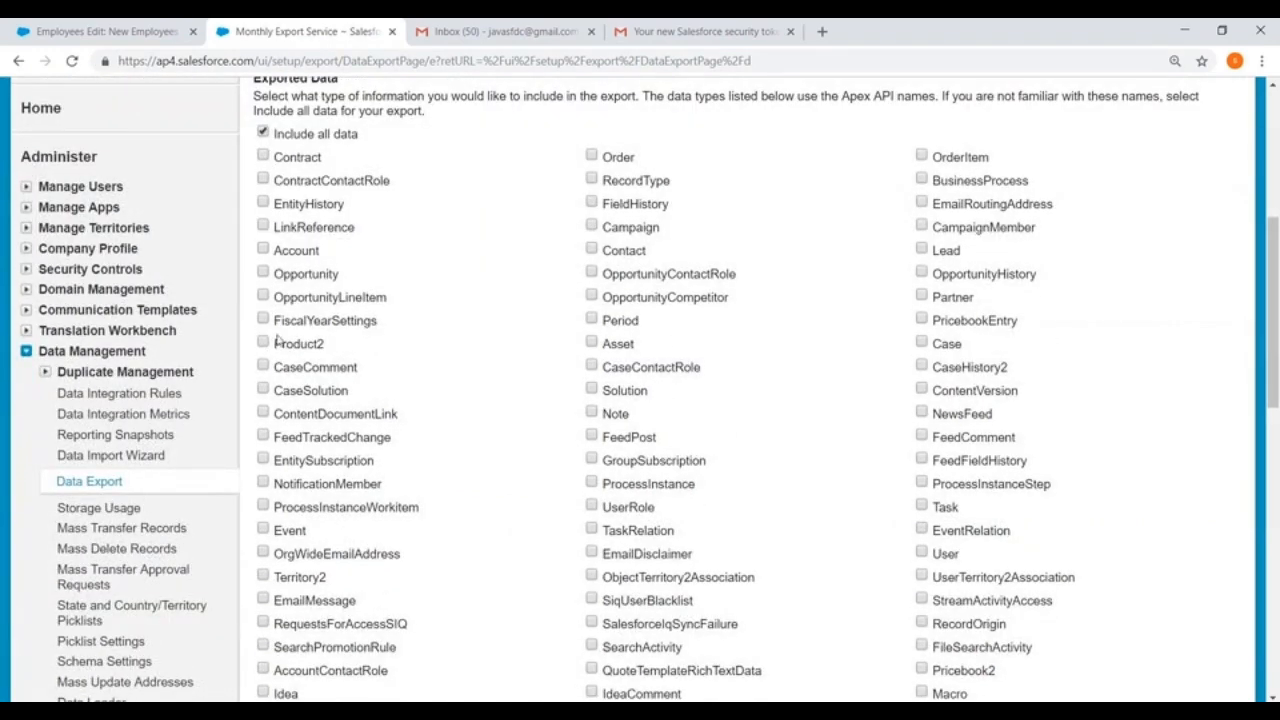
{"action": "scroll", "coordinate": [280, 340], "scroll_direction": "down", "scroll_amount": 10}
{"action": "scroll", "coordinate": [367, 388], "scroll_direction": "down", "scroll_amount": 3}
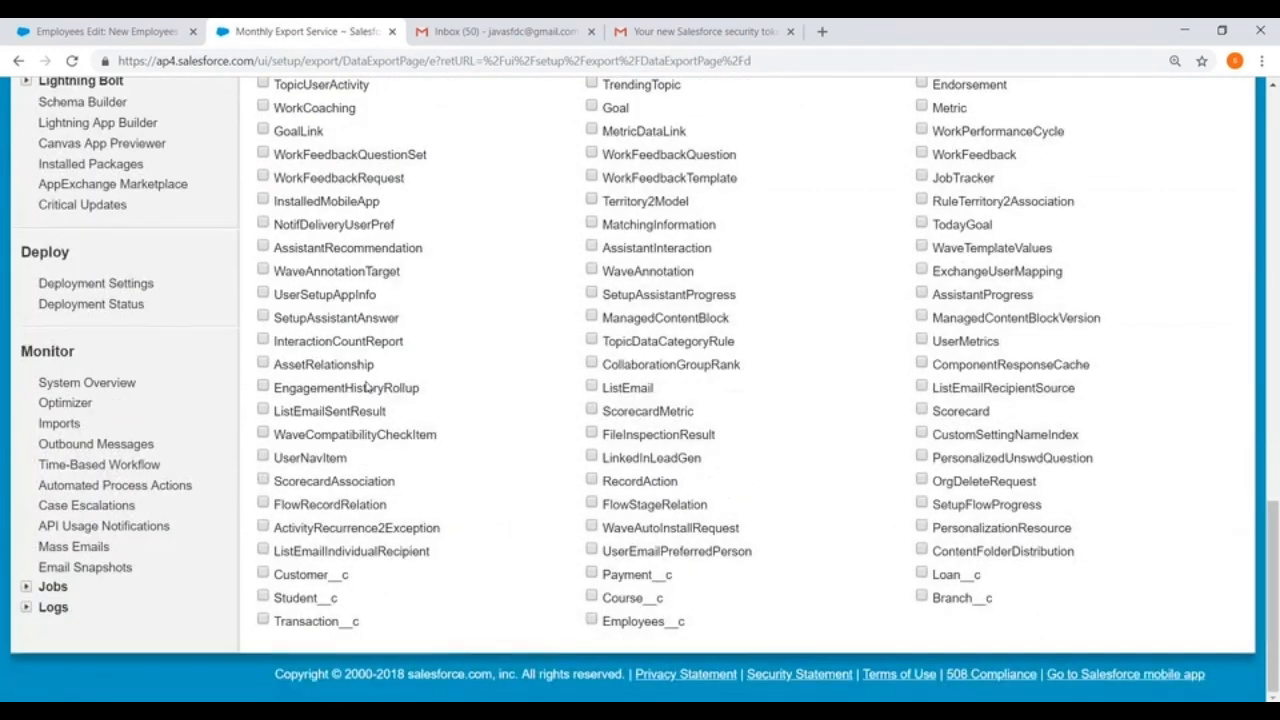
{"action": "left_click", "coordinate": [591, 620]}
{"action": "scroll", "coordinate": [516, 540], "scroll_direction": "up", "scroll_amount": 15}
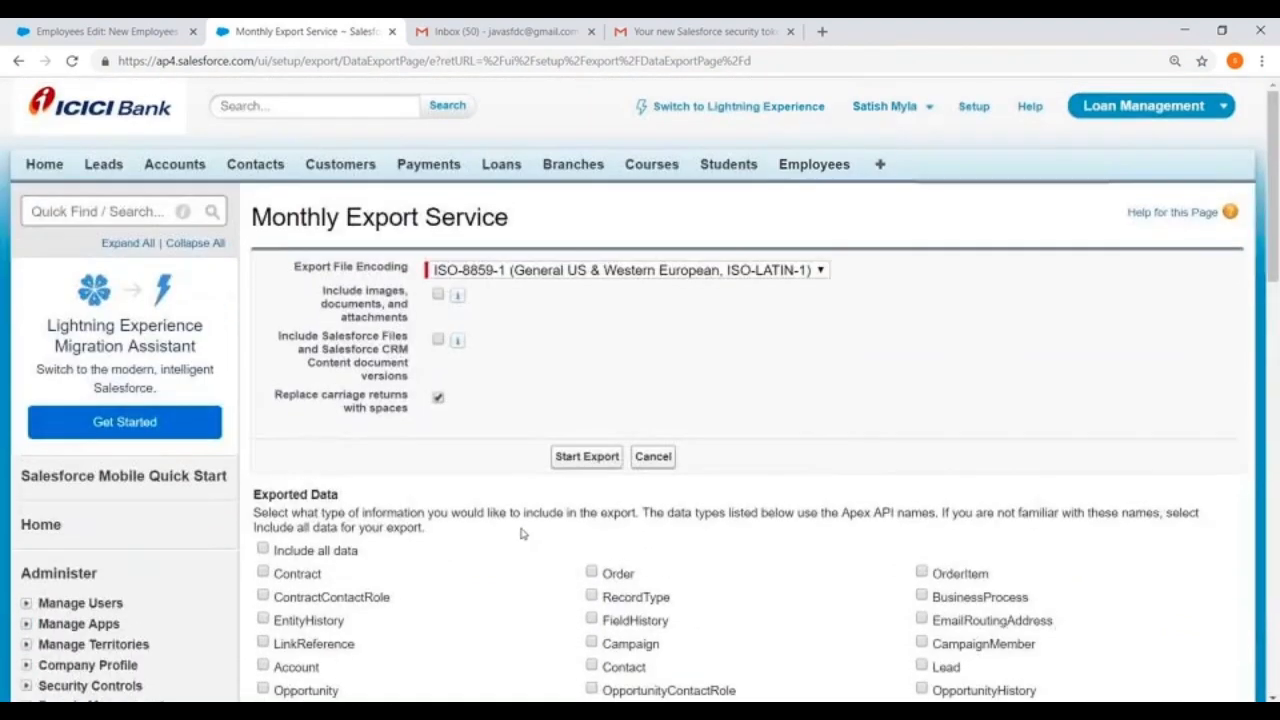
{"action": "left_click", "coordinate": [590, 458]}
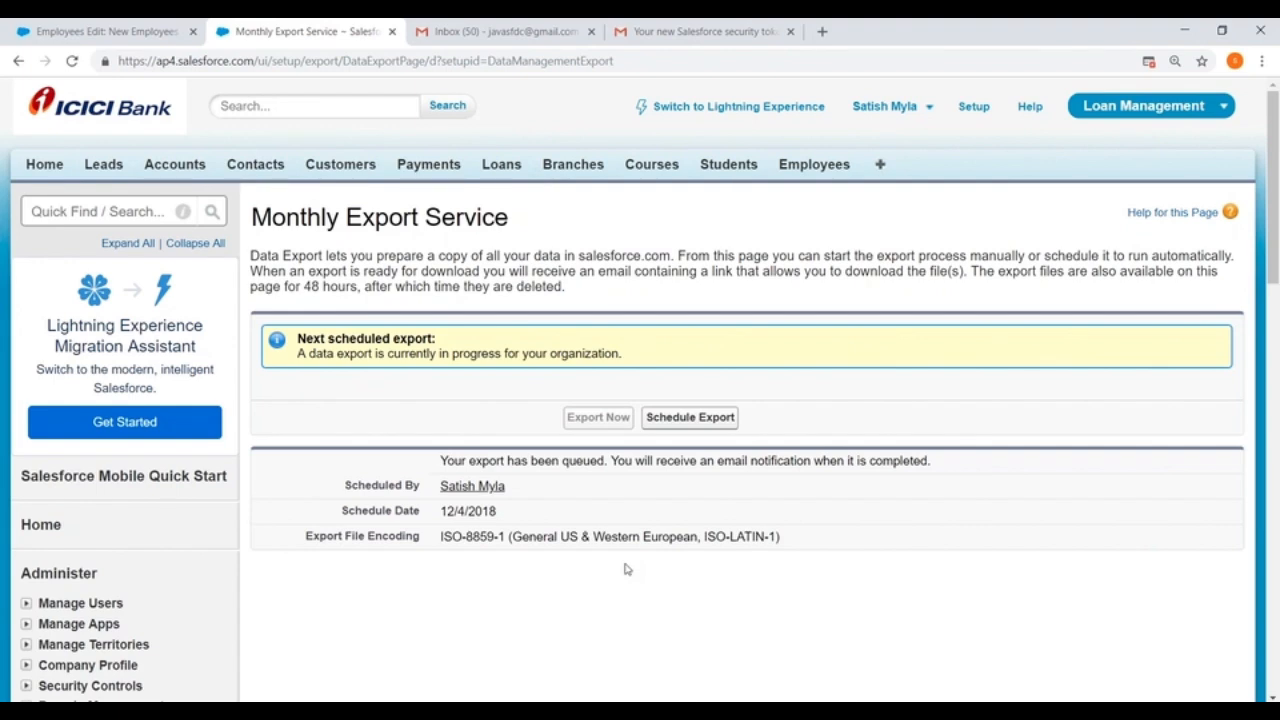
Step: Open the organization's Storage Usage page and examine data storage by record type and file storage
{"action": "scroll", "coordinate": [206, 406], "scroll_direction": "down", "scroll_amount": 5}
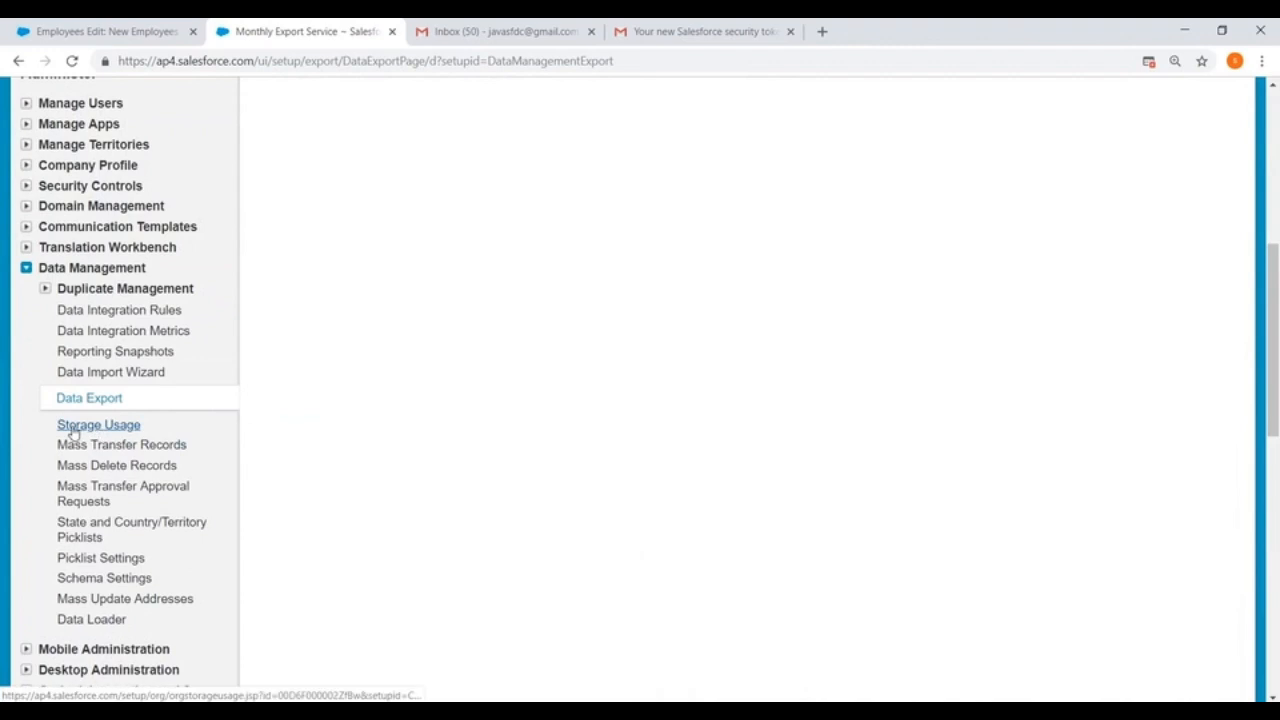
{"action": "left_click", "coordinate": [90, 425]}
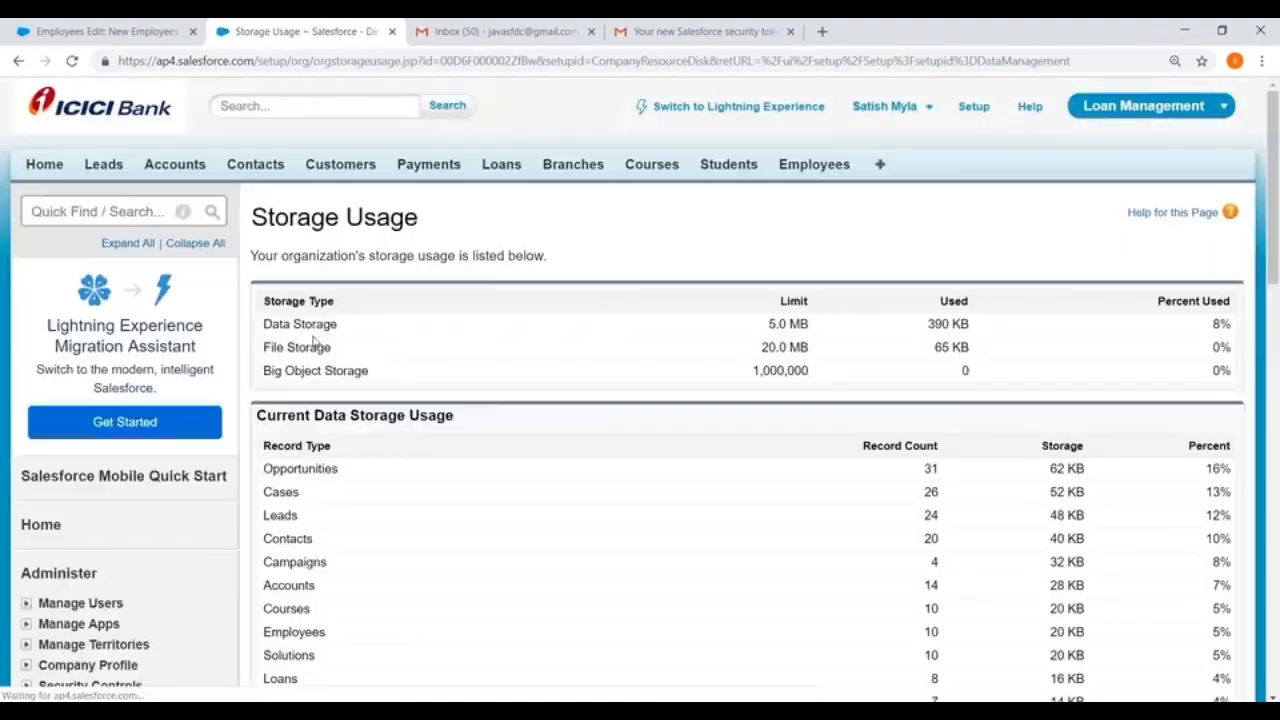
{"action": "scroll", "coordinate": [726, 247], "scroll_direction": "down", "scroll_amount": 3}
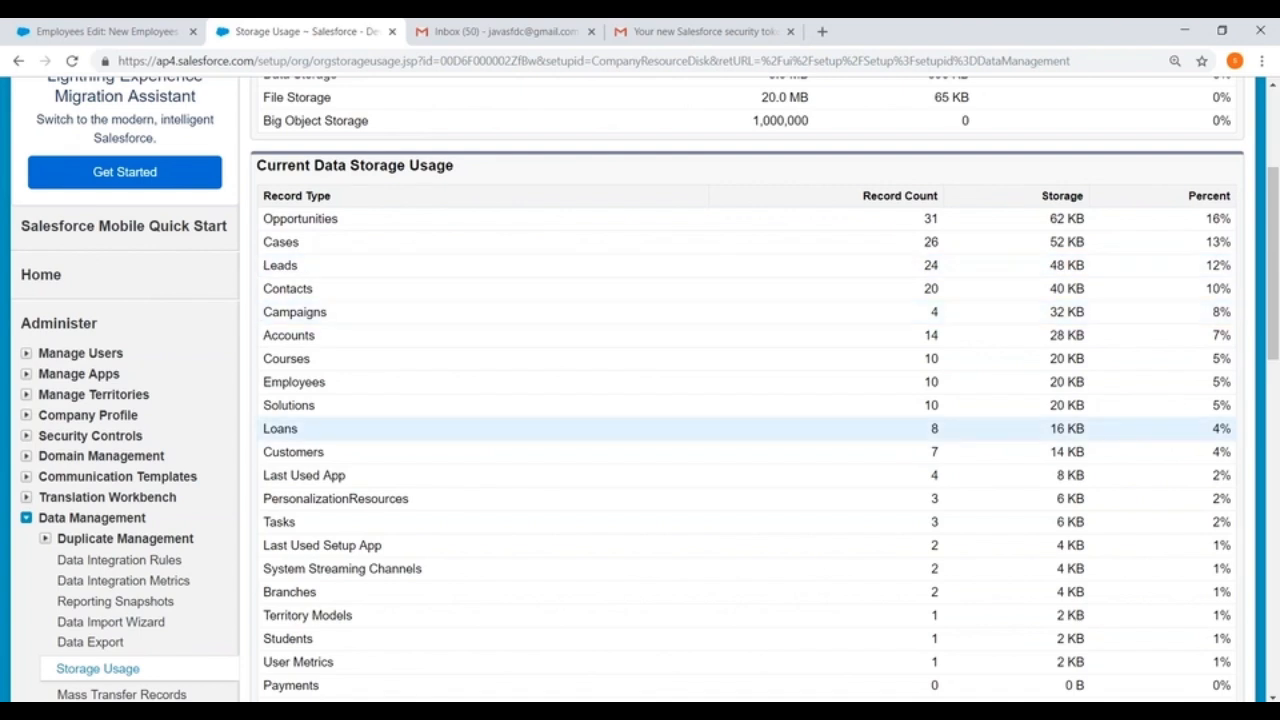
{"action": "scroll", "coordinate": [767, 525], "scroll_direction": "down", "scroll_amount": 3}
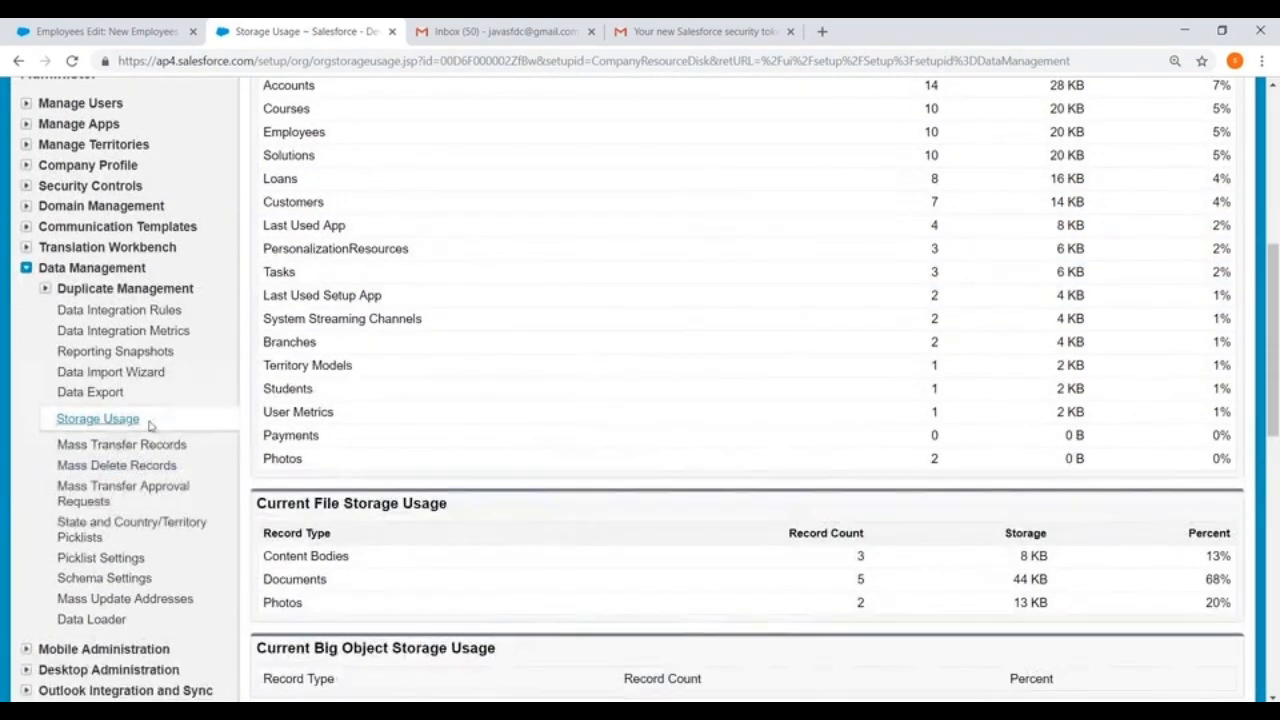
Step: Open the Mass Transfer Records page, and open an existing employee record from the Employees home page in the other browser tab
{"action": "left_click", "coordinate": [88, 450]}
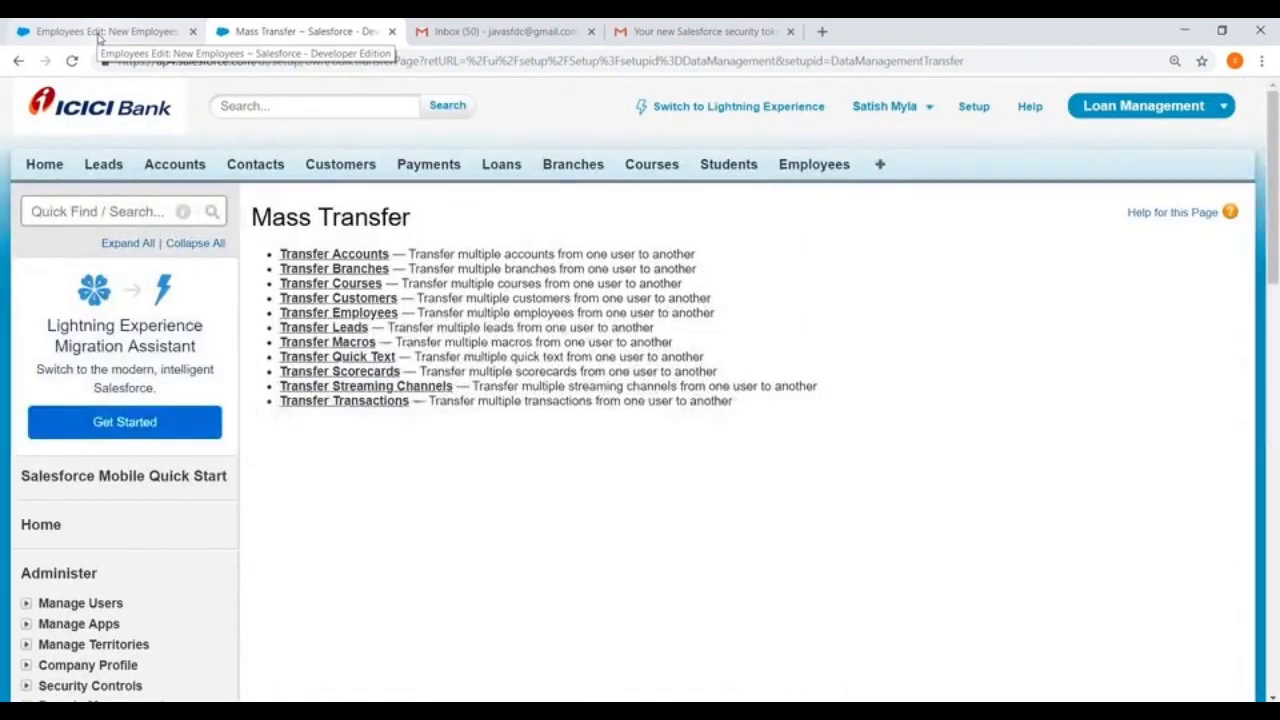
{"action": "left_click", "coordinate": [98, 32]}
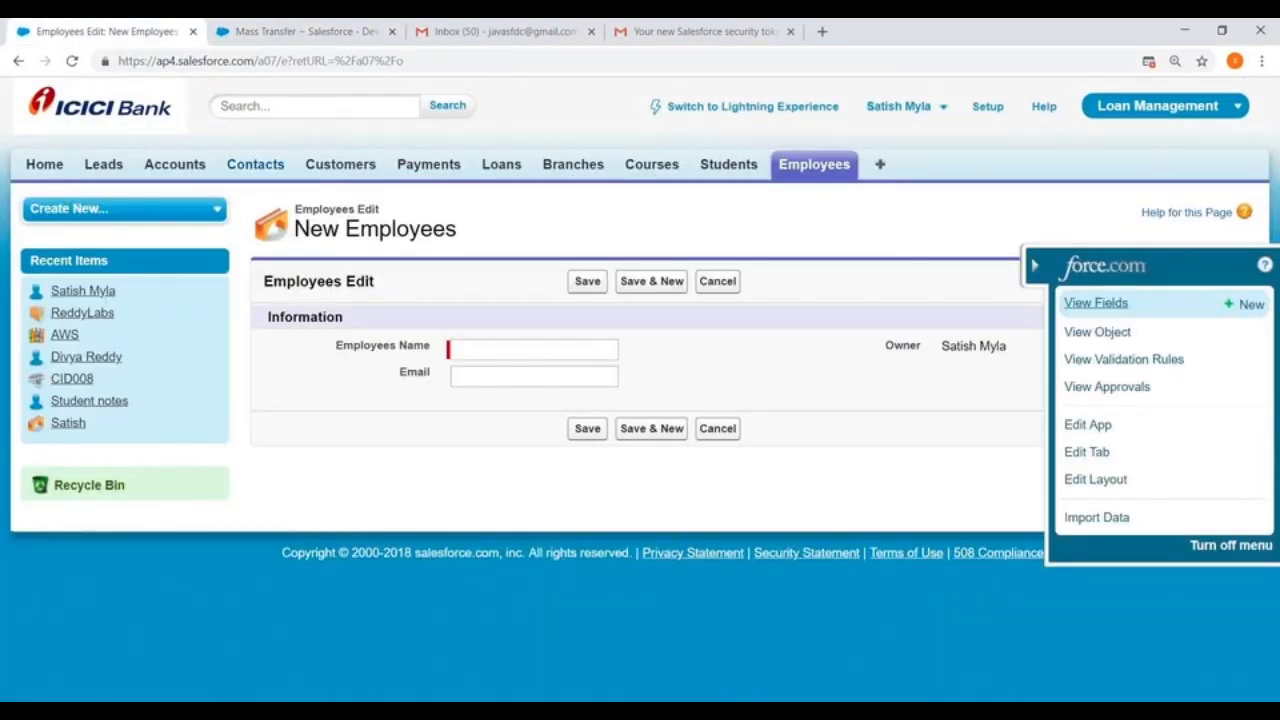
{"action": "left_click", "coordinate": [803, 170]}
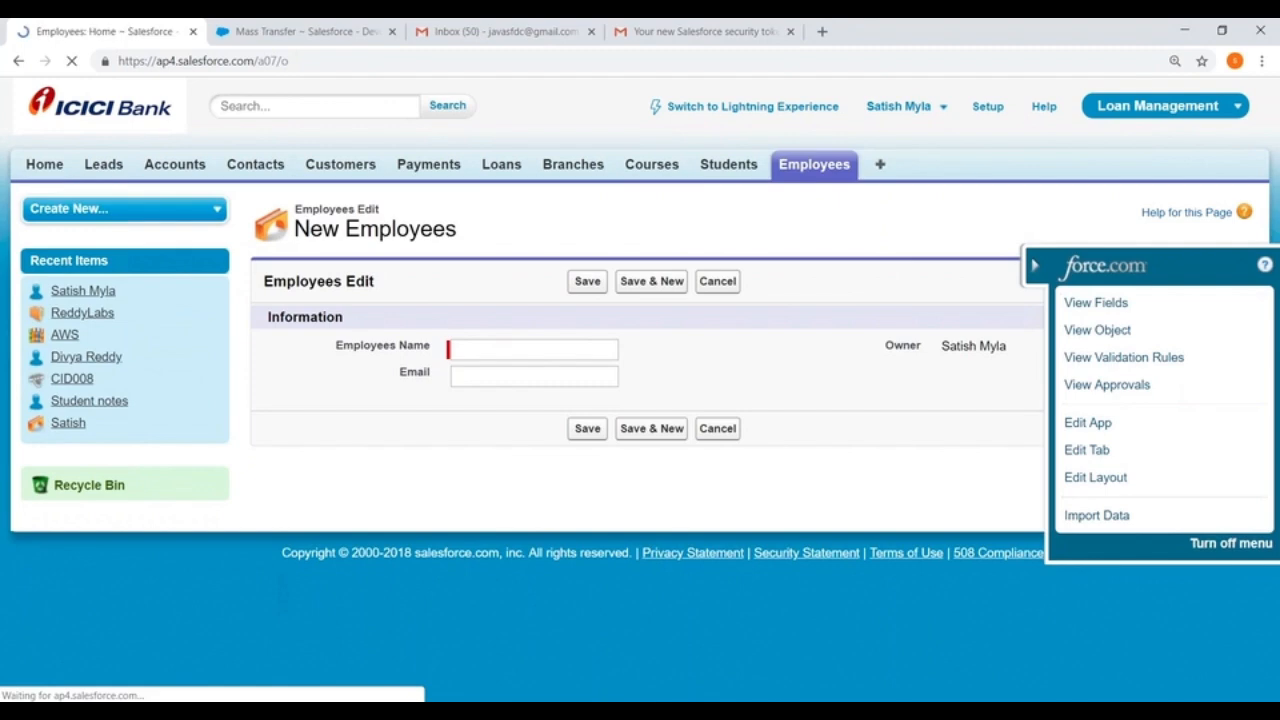
{"action": "left_click", "coordinate": [282, 385]}
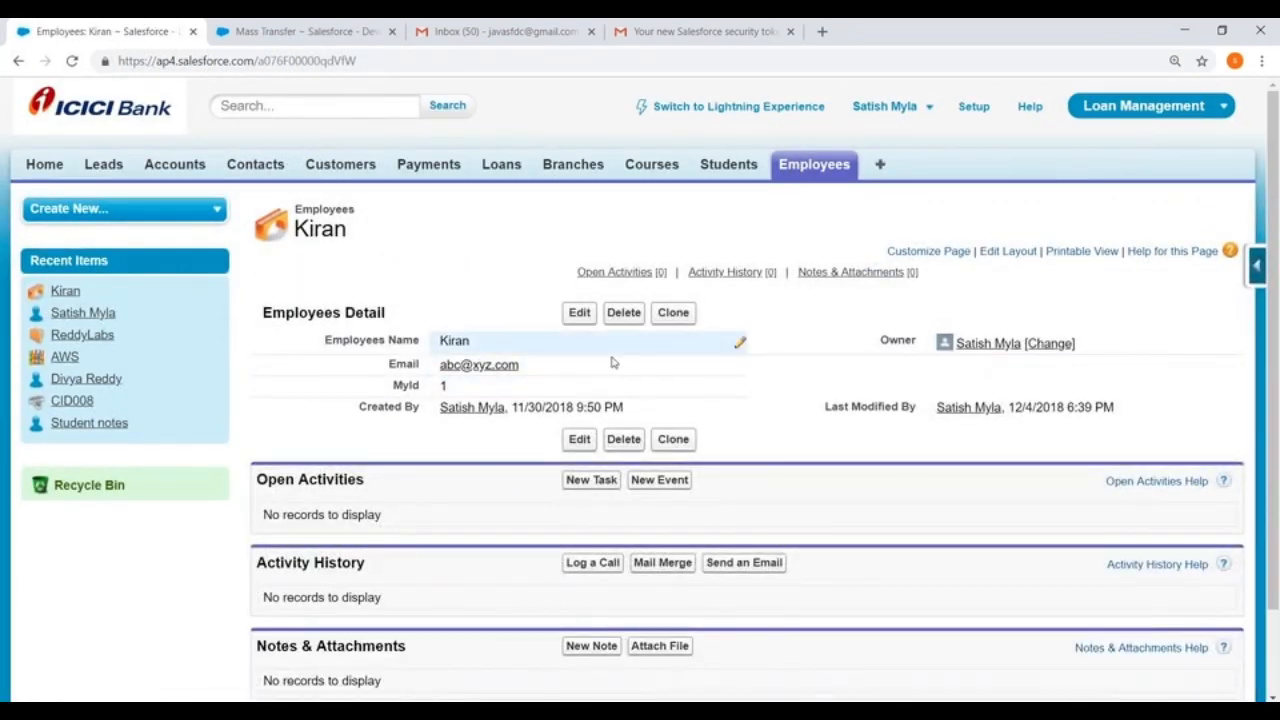
Step: Try to transfer ownership of the employee record to the Student notes user, and recheck that user in the owner lookup
{"action": "left_click", "coordinate": [1049, 345]}
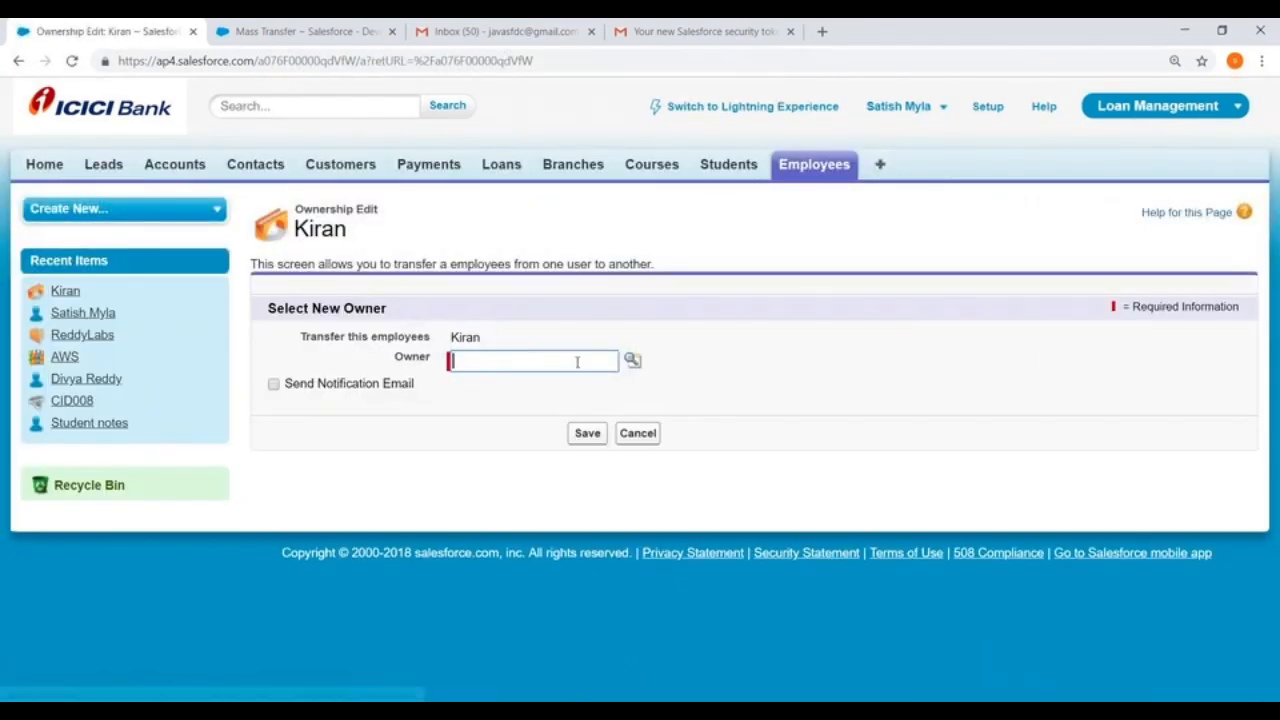
{"action": "left_click", "coordinate": [631, 361]}
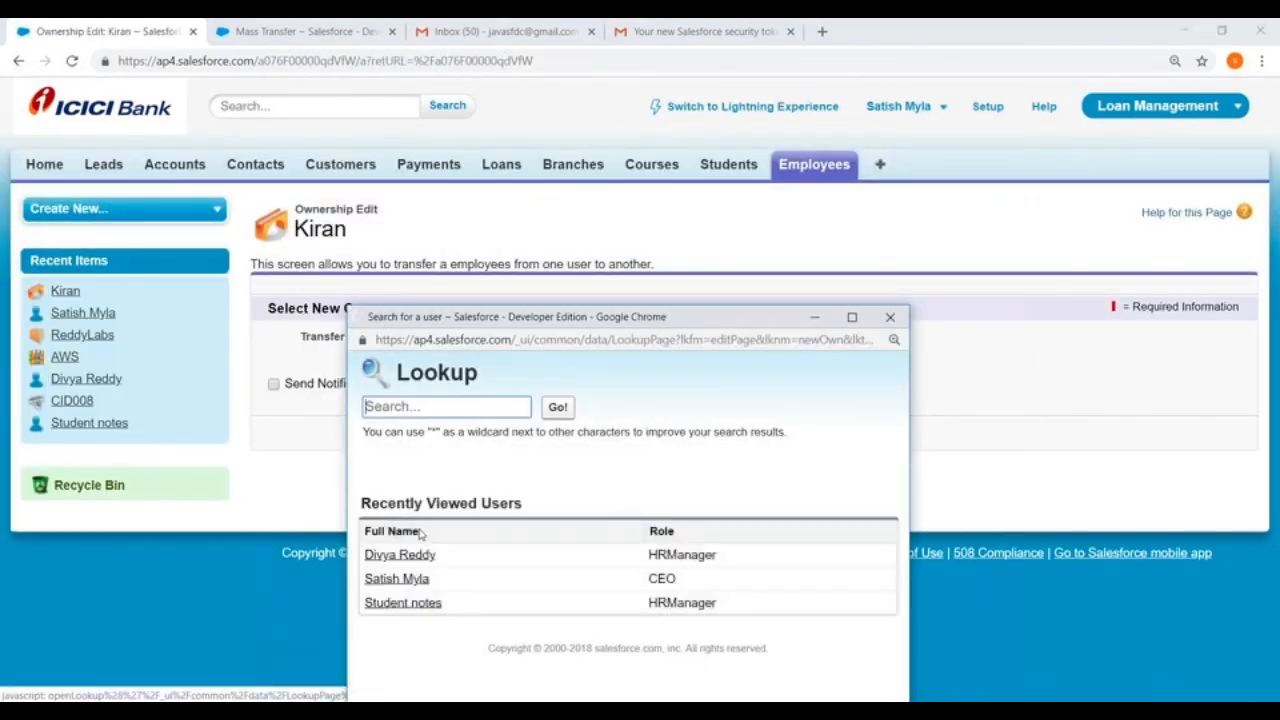
{"action": "left_click", "coordinate": [400, 603]}
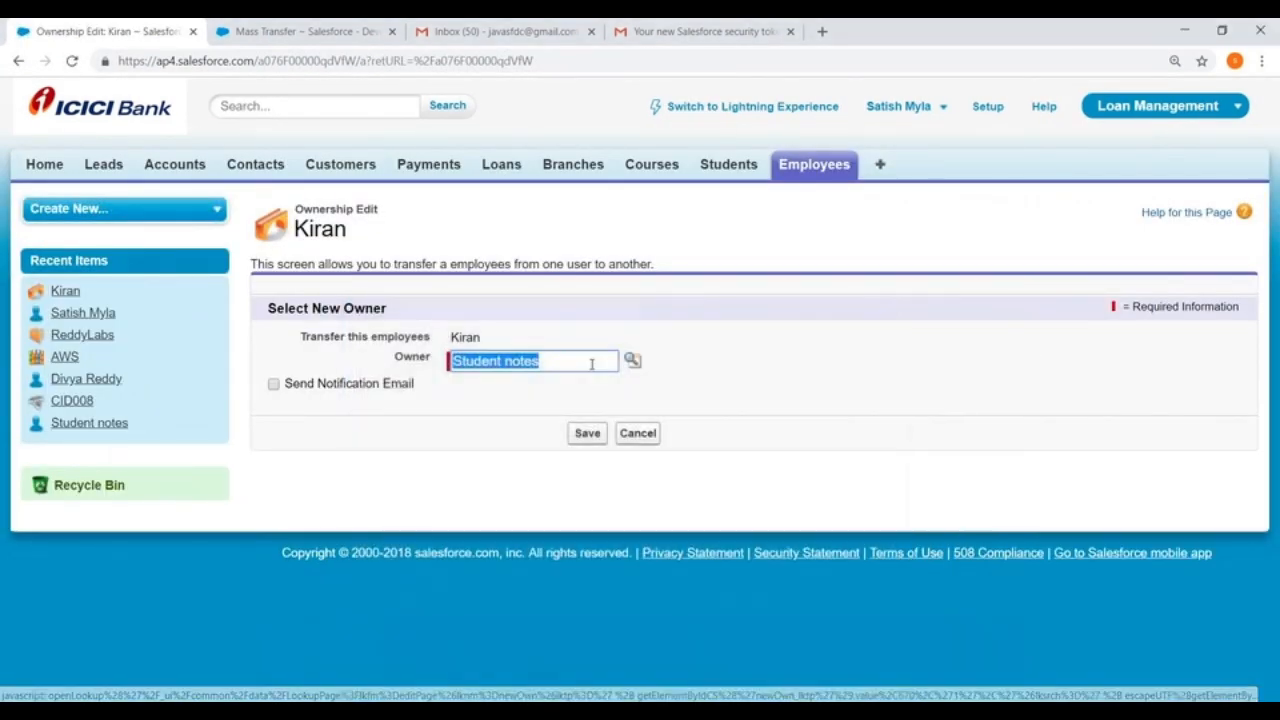
{"action": "left_click", "coordinate": [586, 434]}
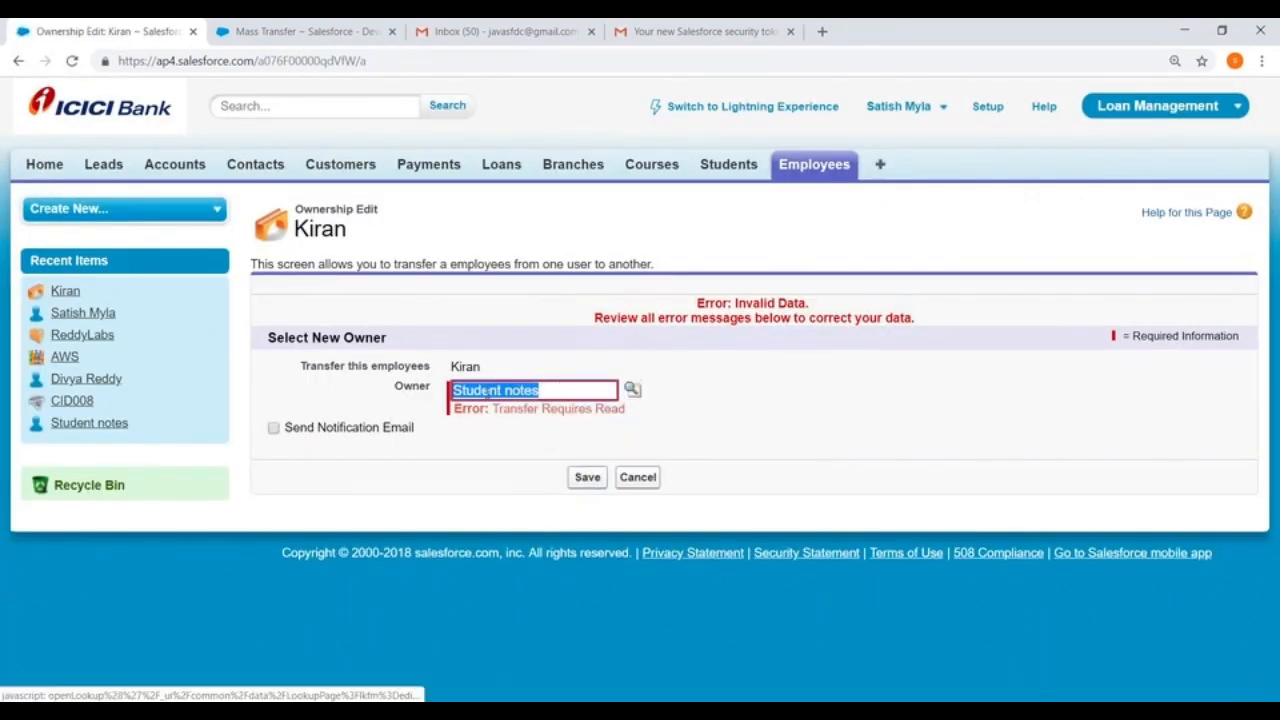
{"action": "left_click", "coordinate": [632, 389]}
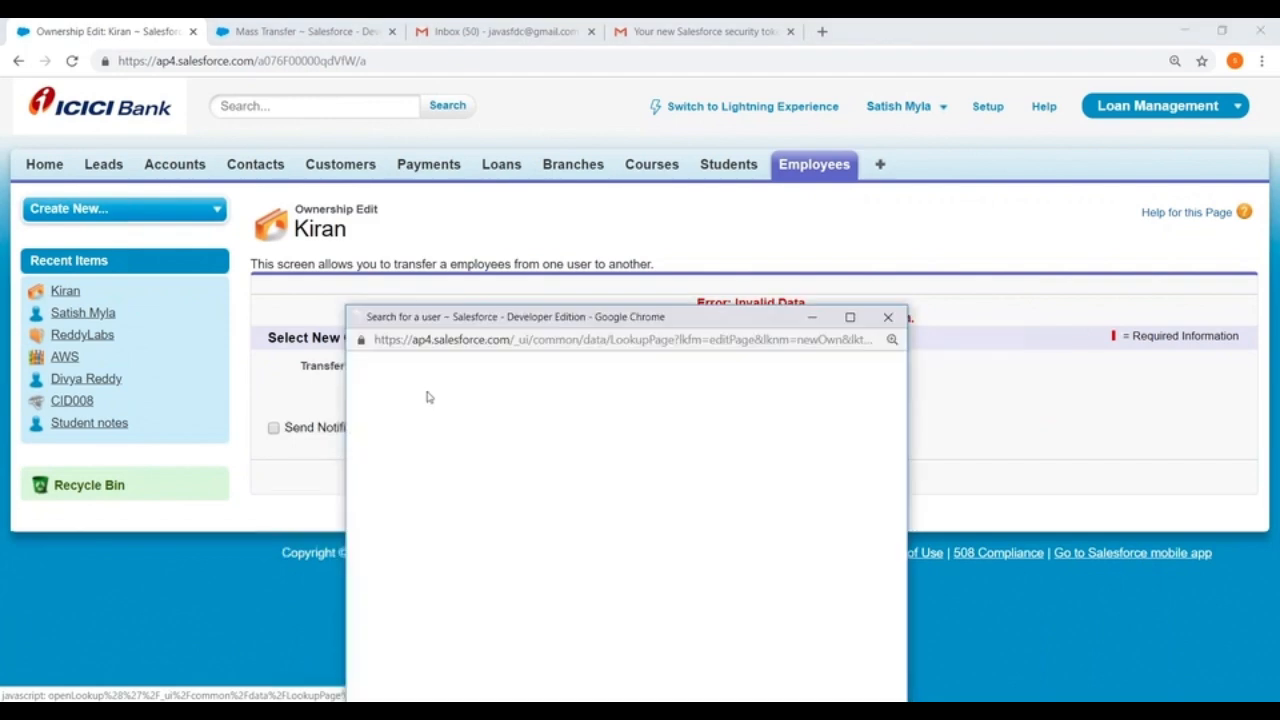
{"action": "left_click", "coordinate": [887, 317]}
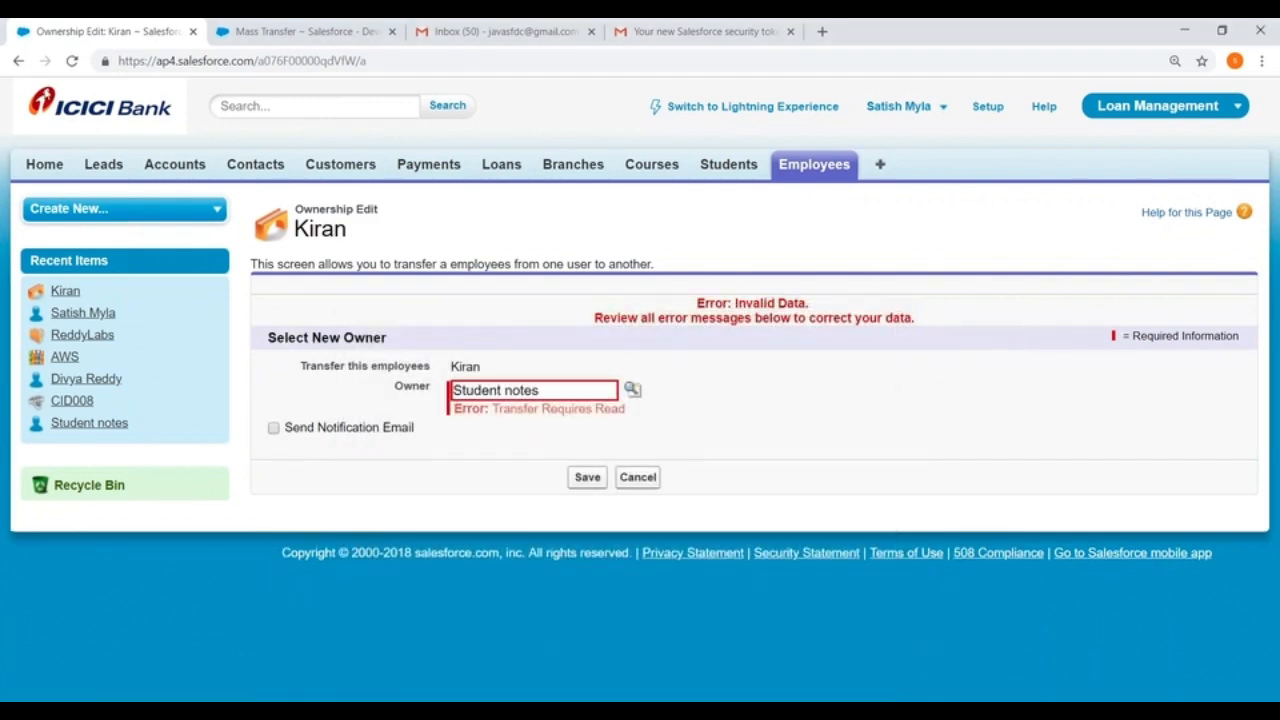
Step: Return to Mass Transfer and set up an accounts transfer from the CEO user to the Student notes user
{"action": "left_click", "coordinate": [290, 31]}
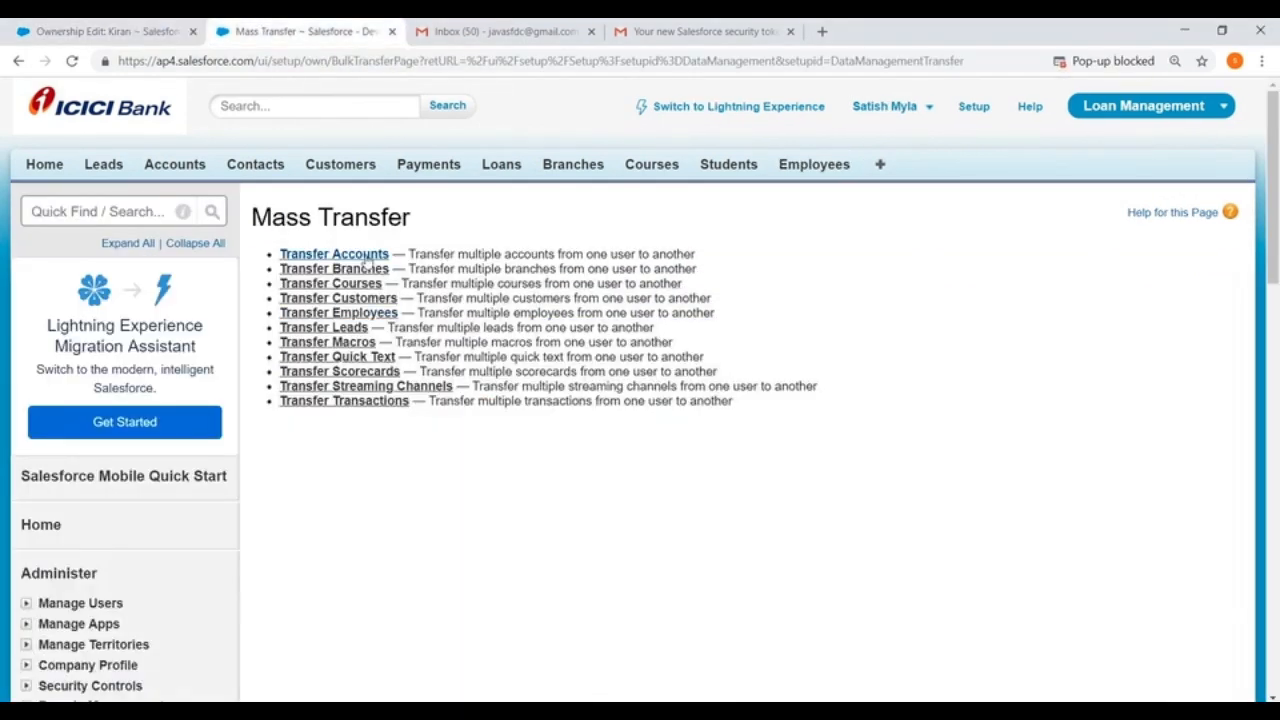
{"action": "left_click", "coordinate": [305, 254]}
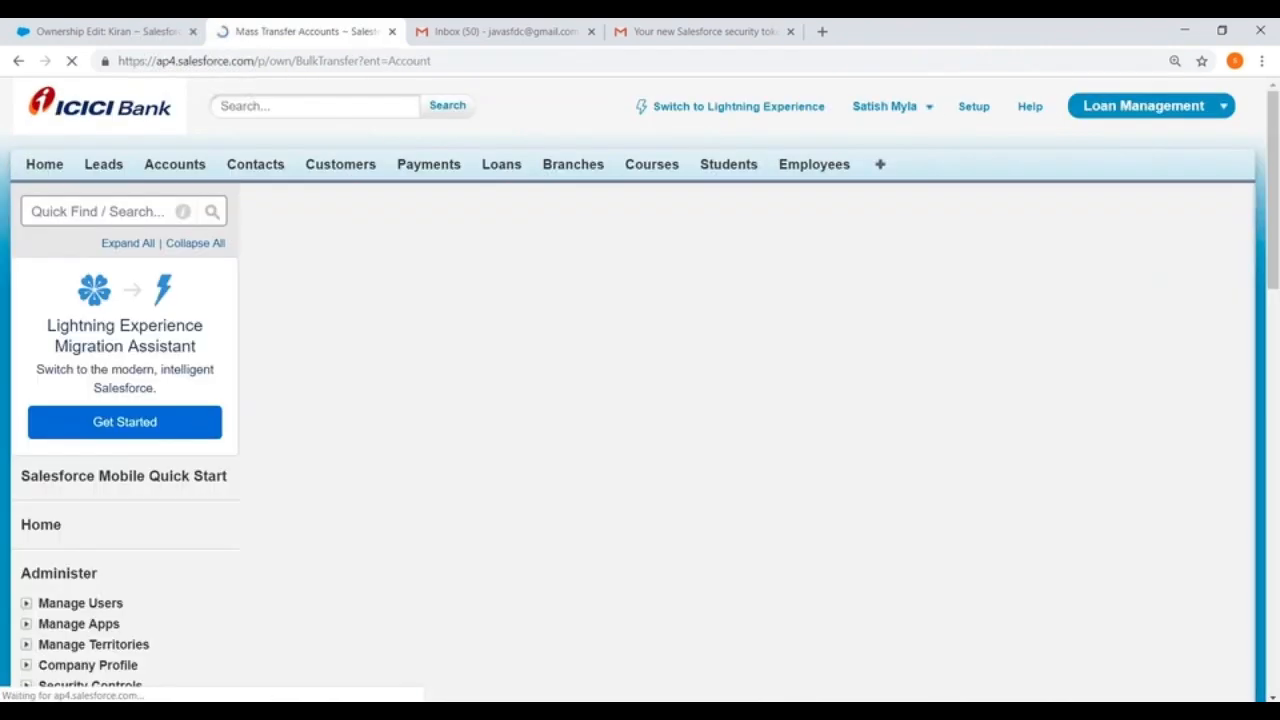
{"action": "scroll", "coordinate": [327, 300], "scroll_direction": "down", "scroll_amount": 2}
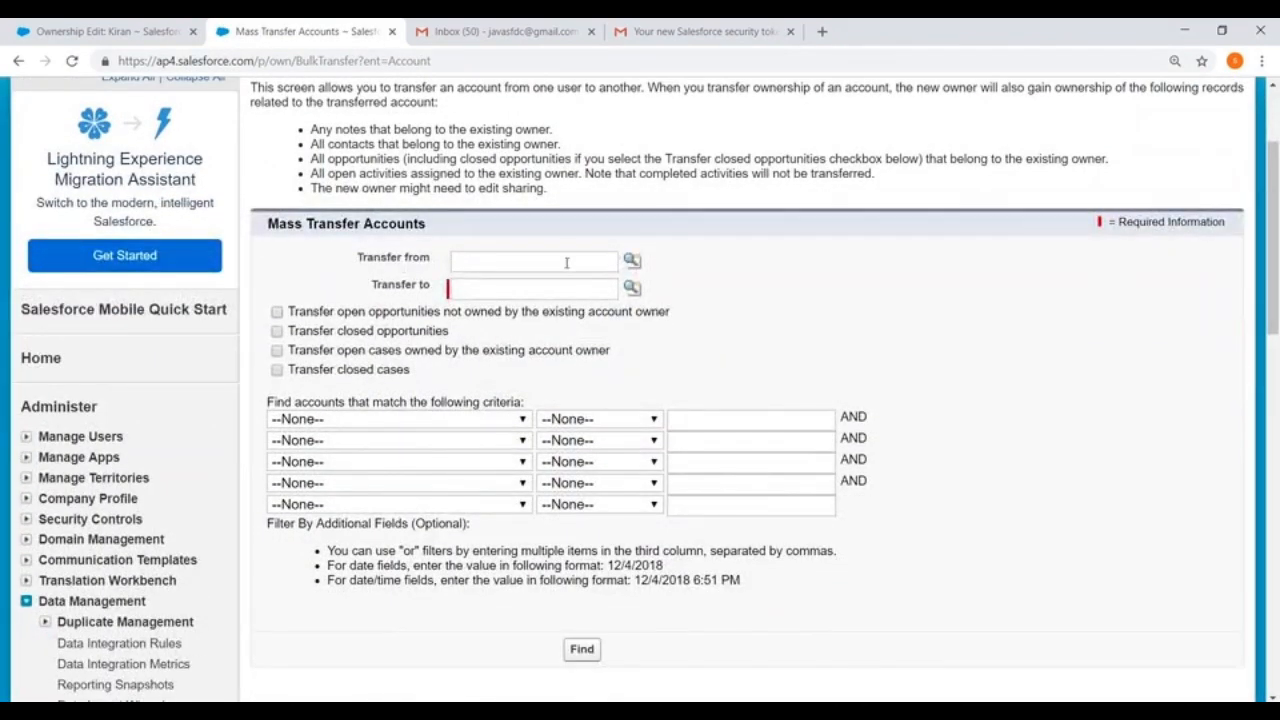
{"action": "left_click", "coordinate": [631, 260]}
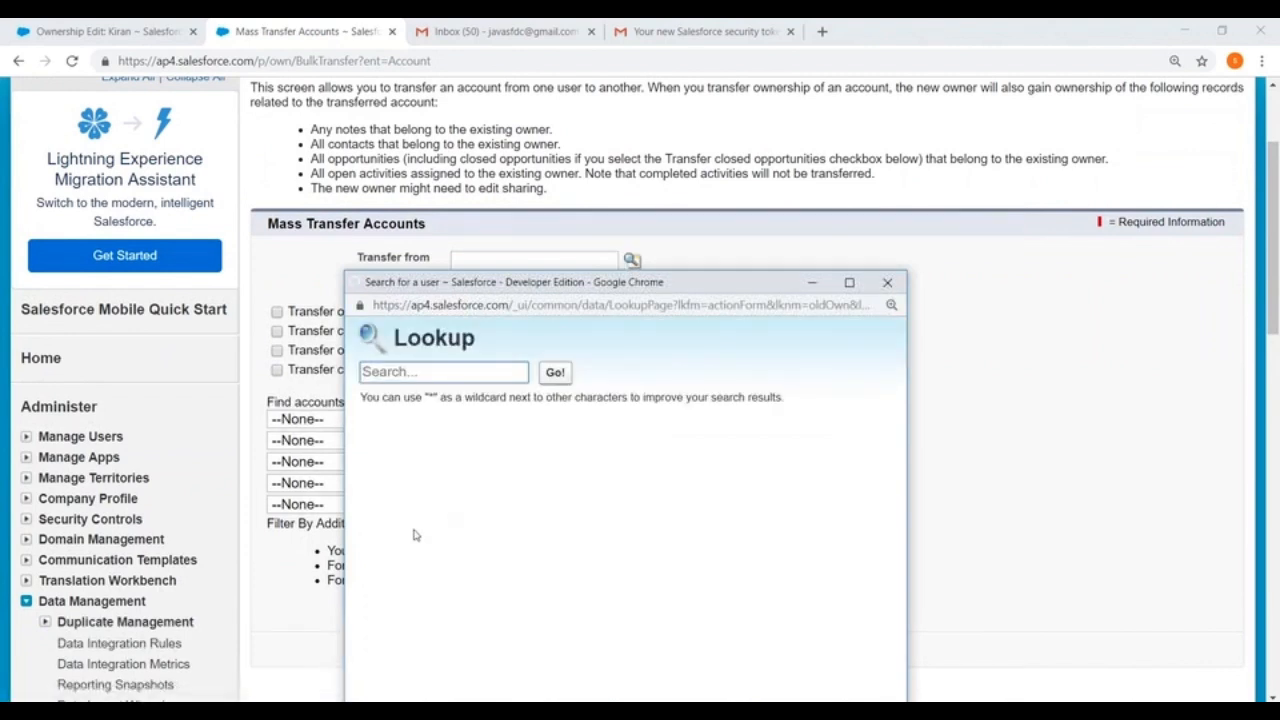
{"action": "left_click", "coordinate": [395, 544]}
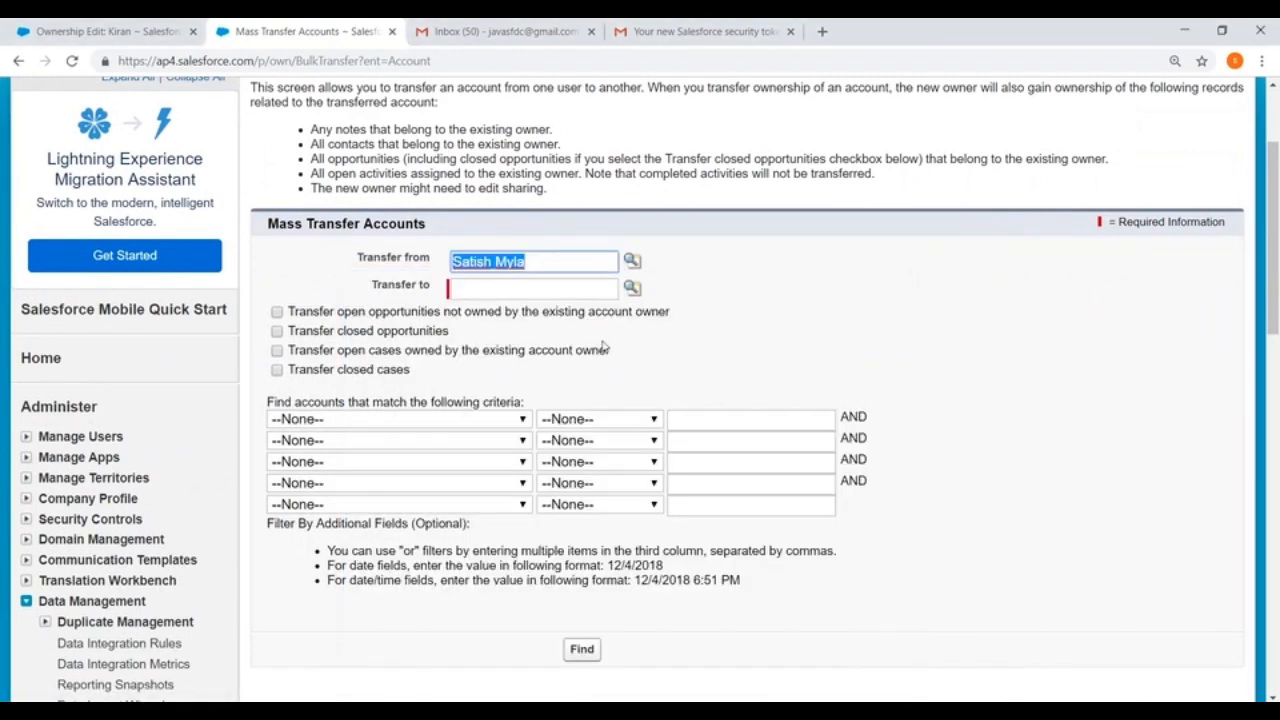
{"action": "left_click", "coordinate": [631, 288]}
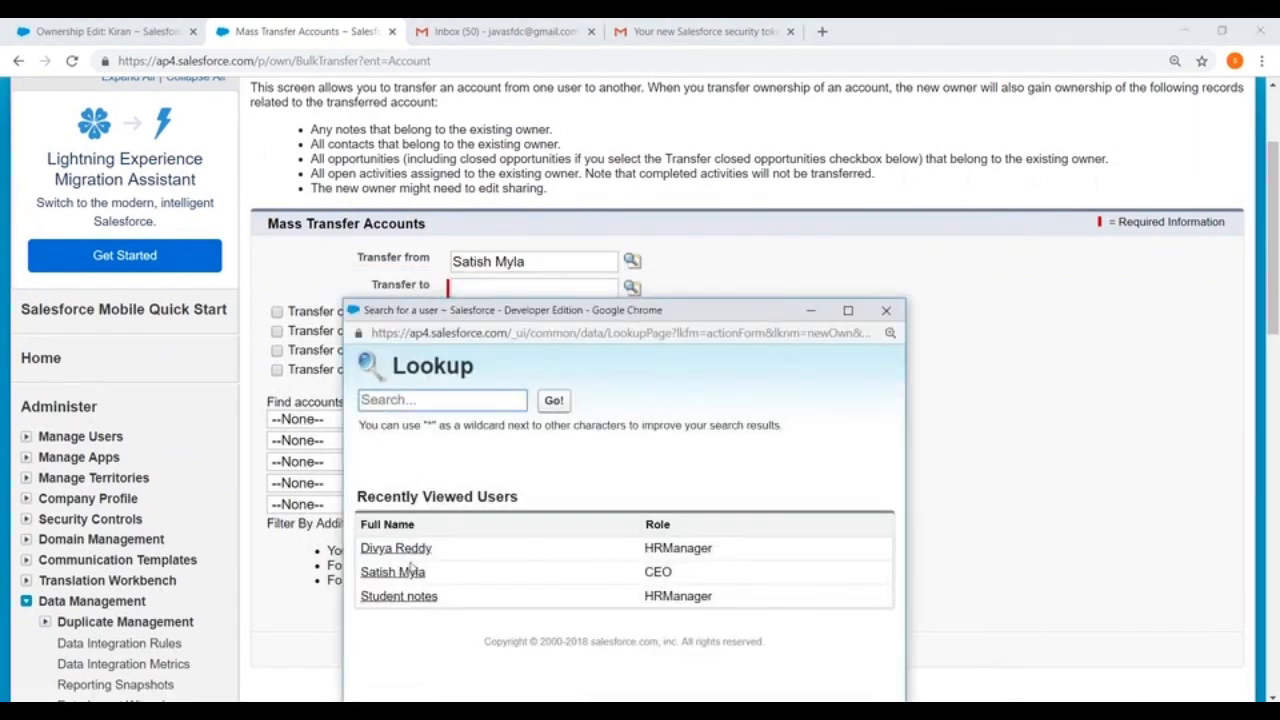
{"action": "left_click", "coordinate": [400, 594]}
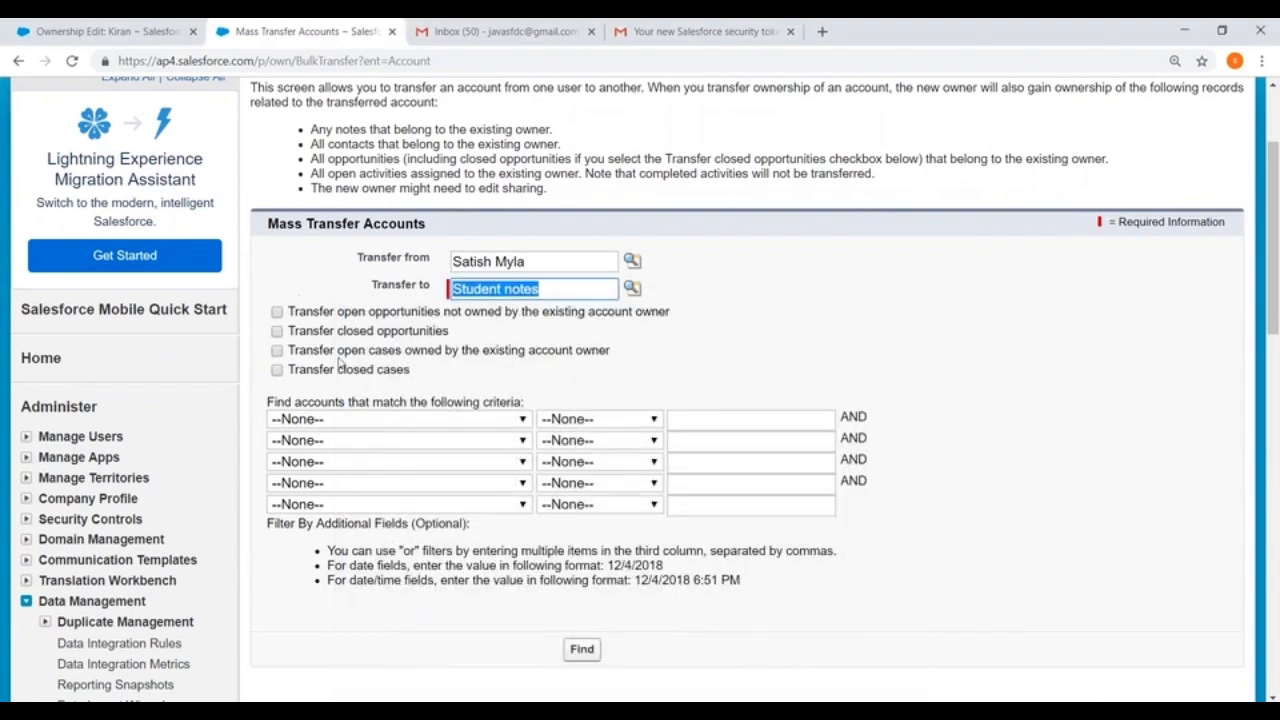
Step: Include other owners' open opportunities, closed opportunities, the existing owner's open cases and closed cases in the account transfer
{"action": "left_click", "coordinate": [277, 312]}
{"action": "left_click", "coordinate": [277, 331]}
{"action": "left_click", "coordinate": [277, 350]}
{"action": "left_click", "coordinate": [277, 369]}
Step: Filter the accounts by Industry equals Energy and find the matching records for transfer
{"action": "scroll", "coordinate": [638, 371], "scroll_direction": "down", "scroll_amount": 1}
{"action": "left_click", "coordinate": [386, 336]}
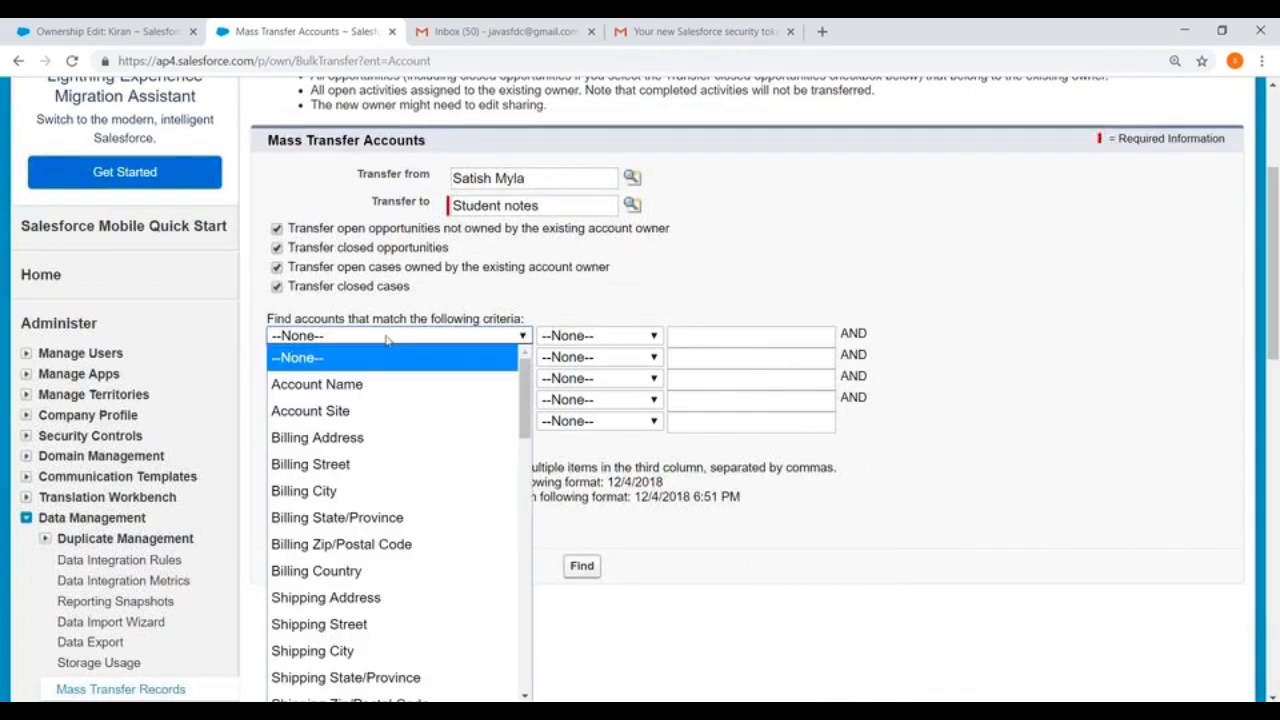
{"action": "scroll", "coordinate": [341, 498], "scroll_direction": "down", "scroll_amount": 6}
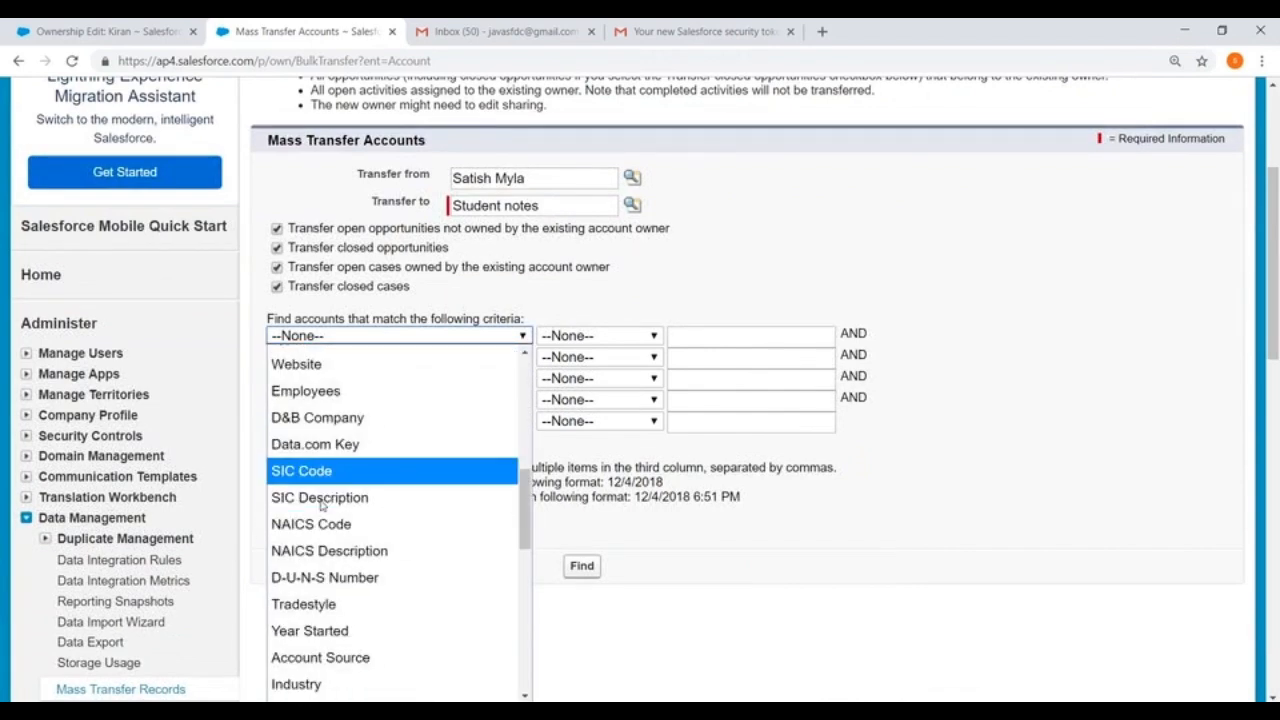
{"action": "left_click", "coordinate": [316, 518]}
{"action": "left_click", "coordinate": [634, 336]}
{"action": "left_click", "coordinate": [578, 384]}
{"action": "left_click", "coordinate": [724, 337]}
{"action": "type", "text": "Ener"}
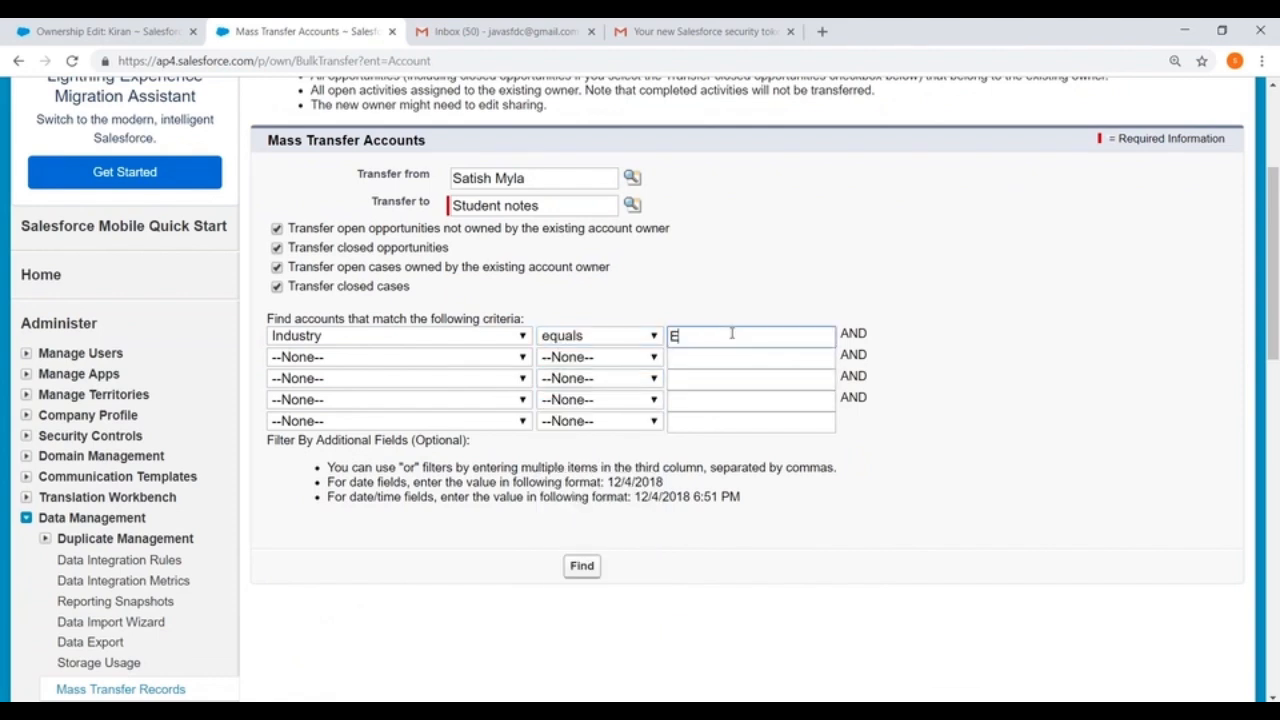
{"action": "type", "text": "gy"}
{"action": "left_click", "coordinate": [582, 566]}
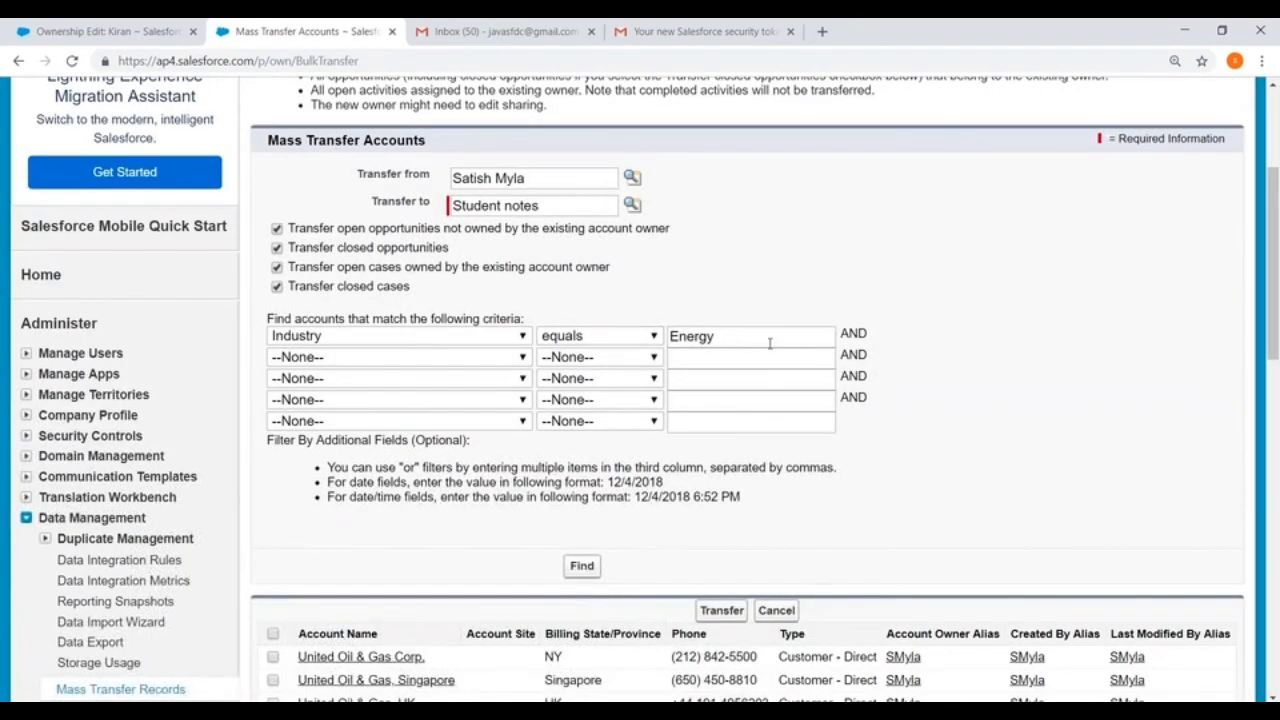
{"action": "scroll", "coordinate": [770, 343], "scroll_direction": "down", "scroll_amount": 3}
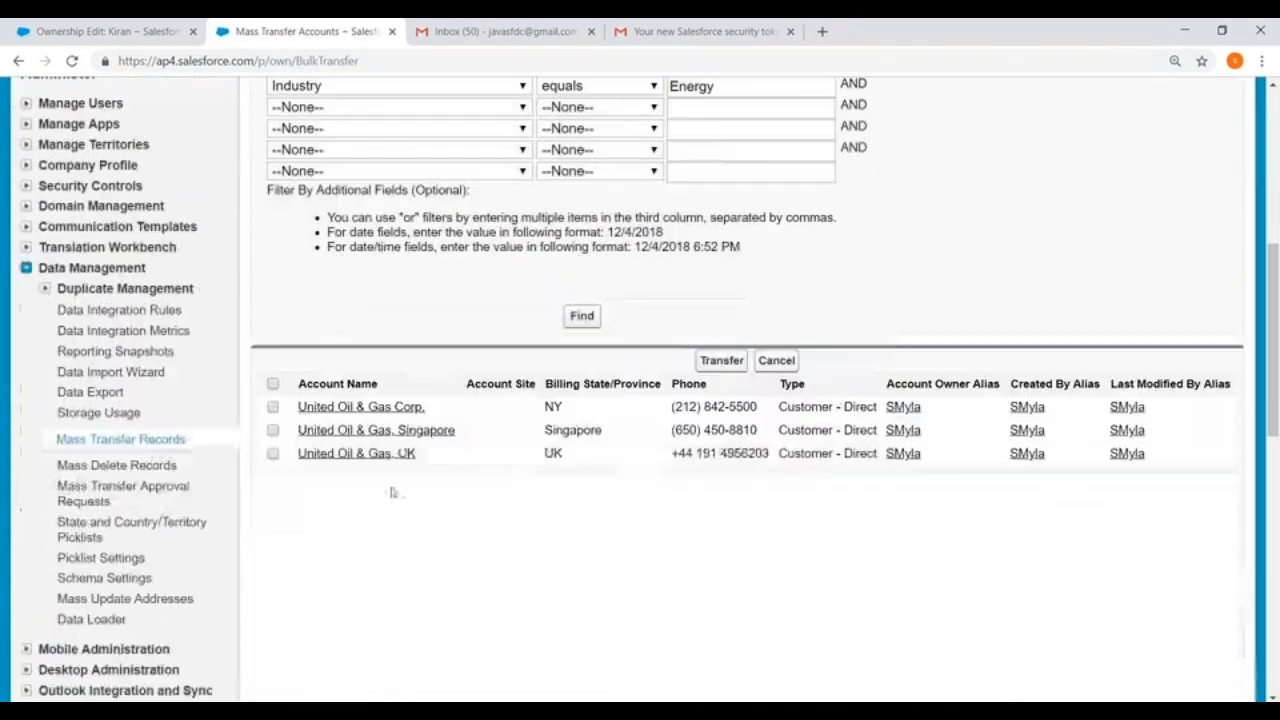
Step: Select all the accounts found by the Energy filter and transfer them to the new owner
{"action": "left_click", "coordinate": [273, 383]}
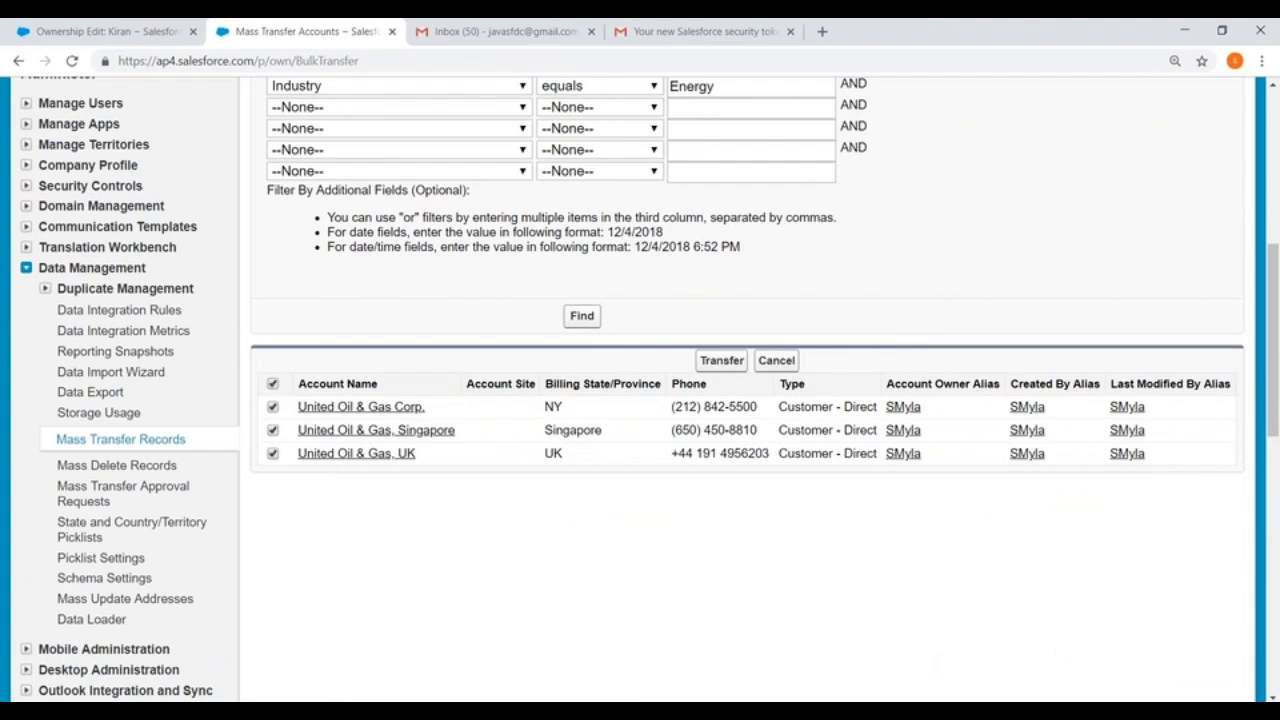
{"action": "left_click", "coordinate": [716, 362]}
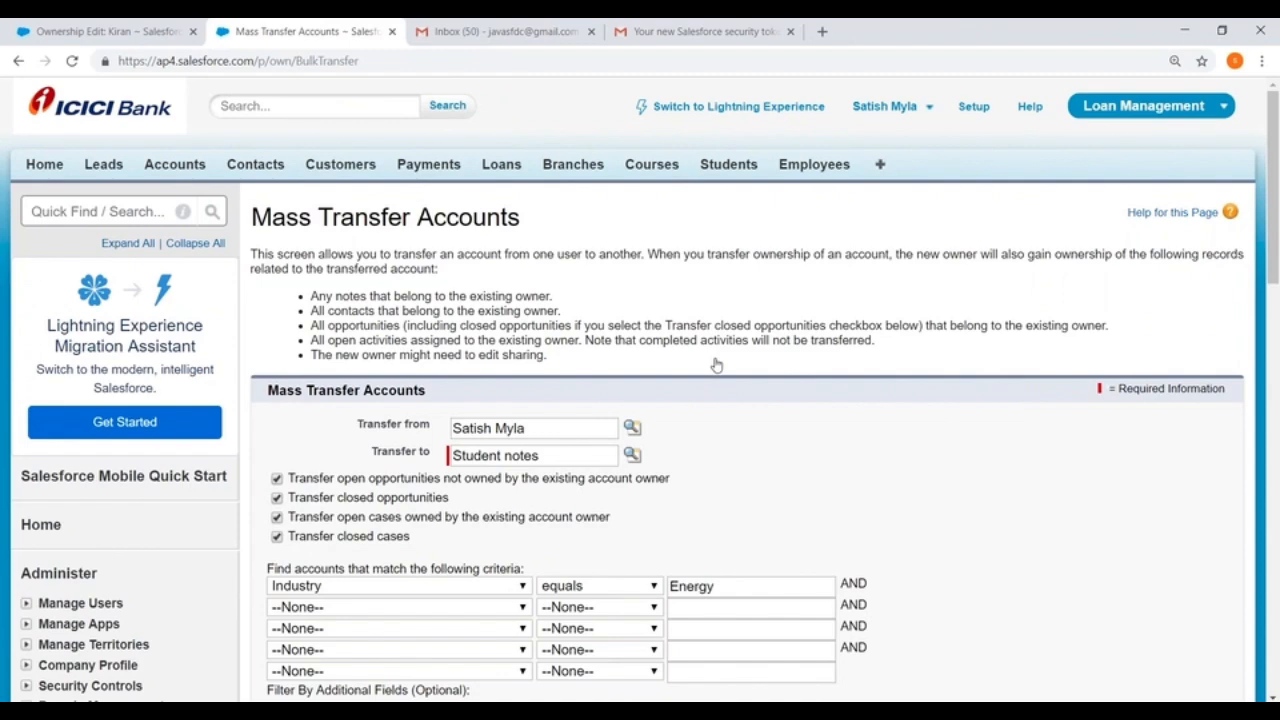
{"action": "scroll", "coordinate": [591, 371], "scroll_direction": "down", "scroll_amount": 6}
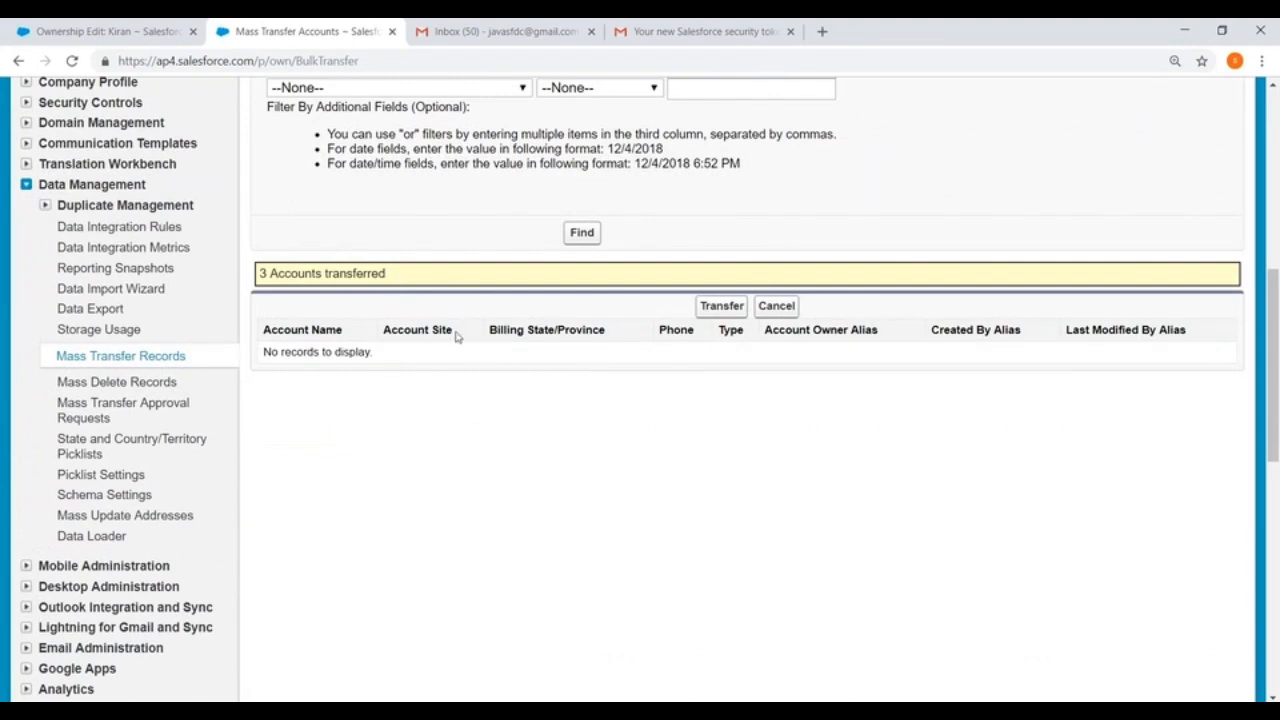
Step: Open Mass Delete Accounts and search for accounts whose Industry equals a blank value
{"action": "left_click", "coordinate": [100, 384]}
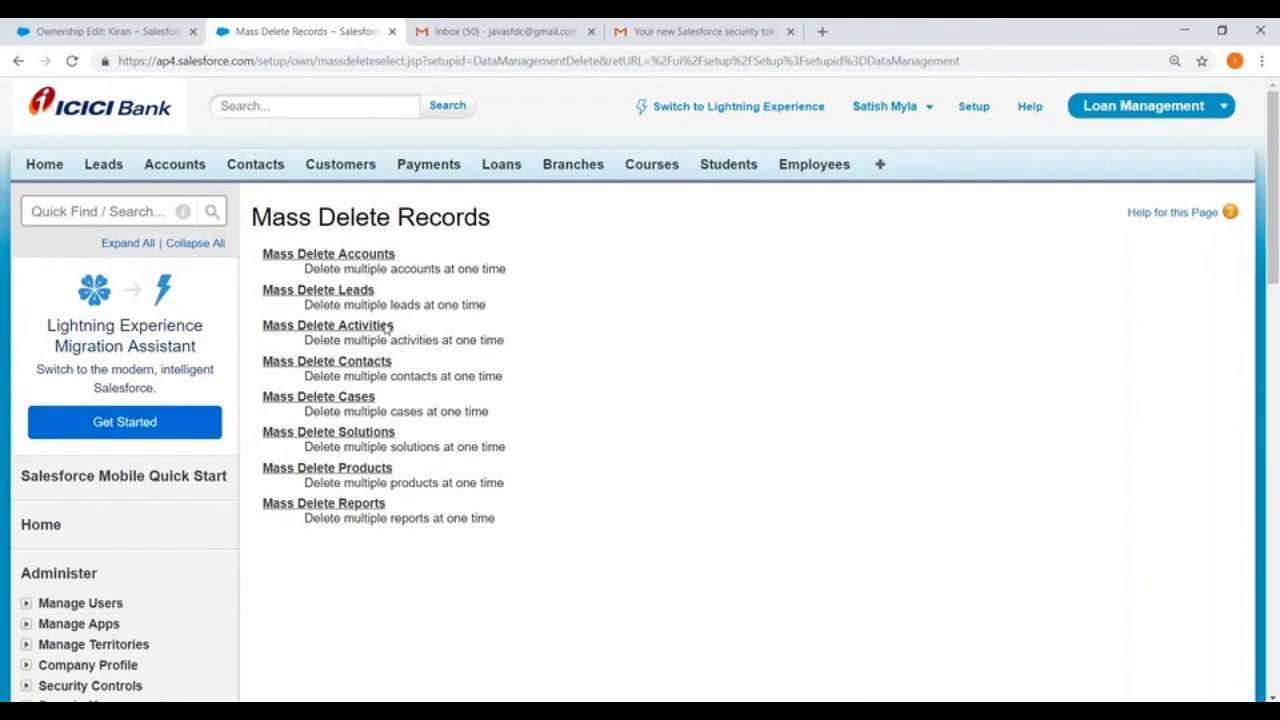
{"action": "left_click", "coordinate": [339, 258]}
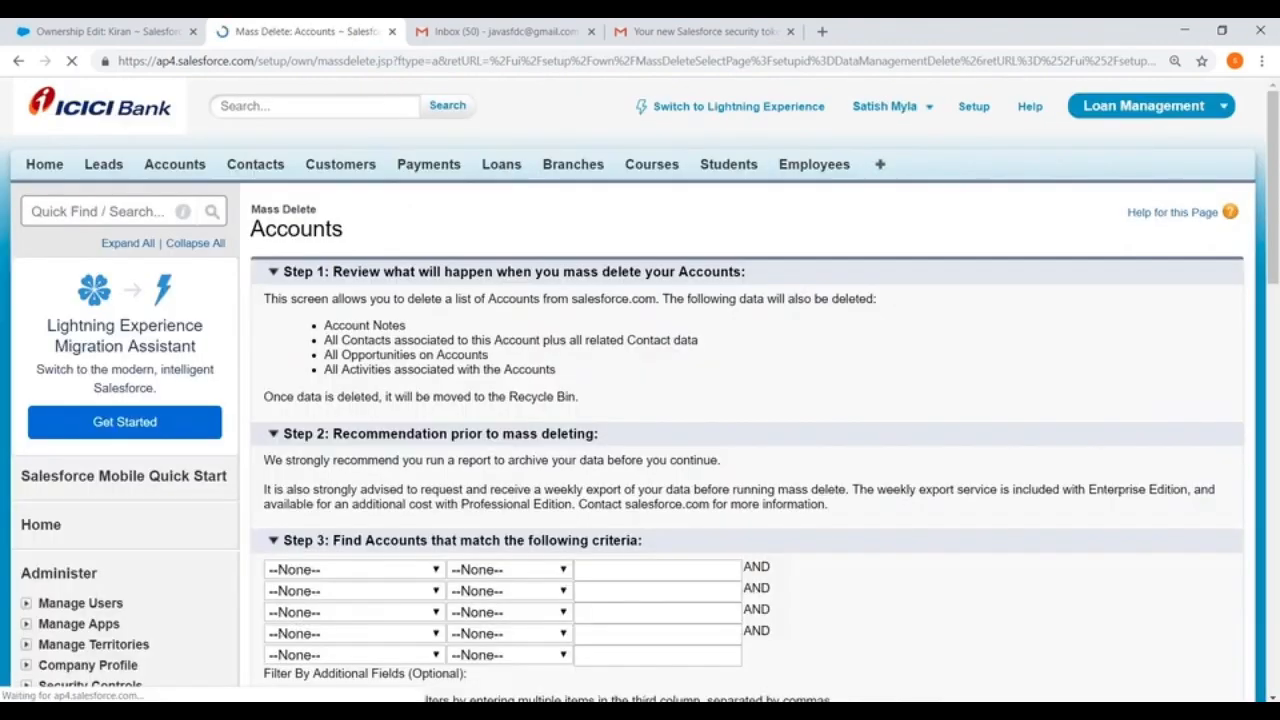
{"action": "scroll", "coordinate": [394, 330], "scroll_direction": "down", "scroll_amount": 3}
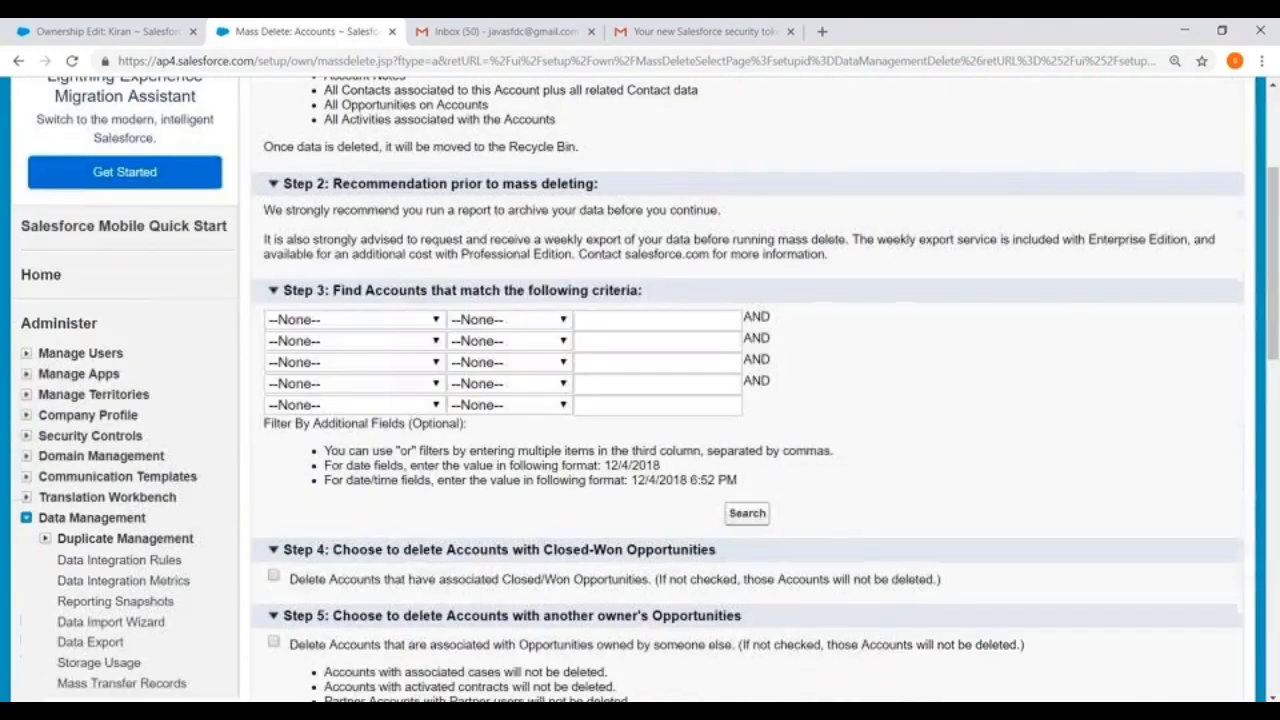
{"action": "left_click", "coordinate": [393, 320]}
{"action": "scroll", "coordinate": [357, 480], "scroll_direction": "down", "scroll_amount": 6}
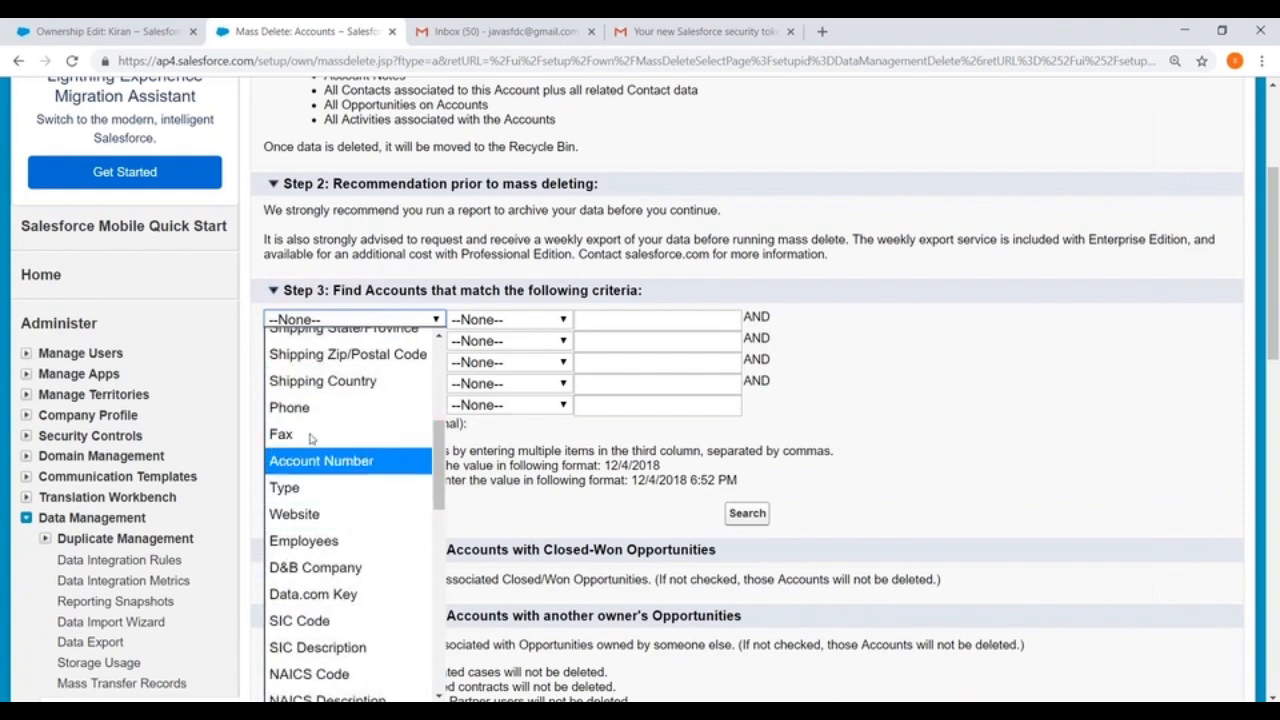
{"action": "scroll", "coordinate": [320, 445], "scroll_direction": "down", "scroll_amount": 3}
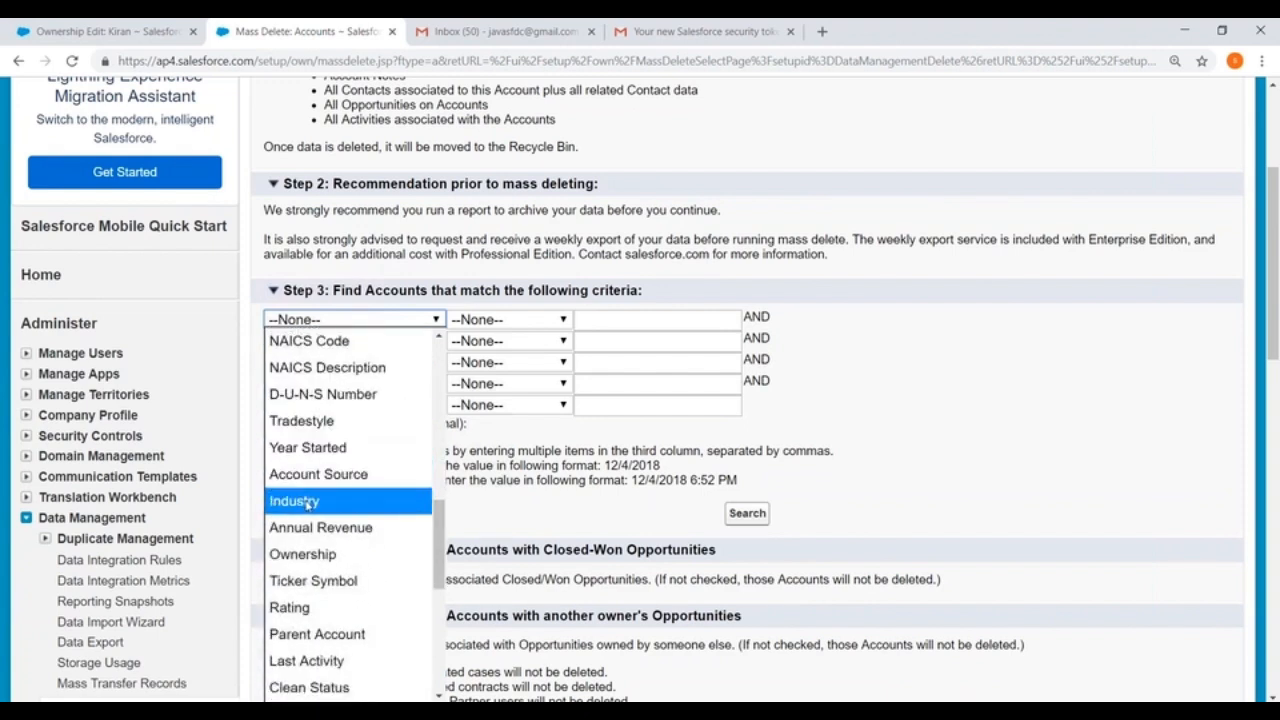
{"action": "left_click", "coordinate": [310, 500]}
{"action": "left_click", "coordinate": [512, 322]}
{"action": "left_click", "coordinate": [475, 366]}
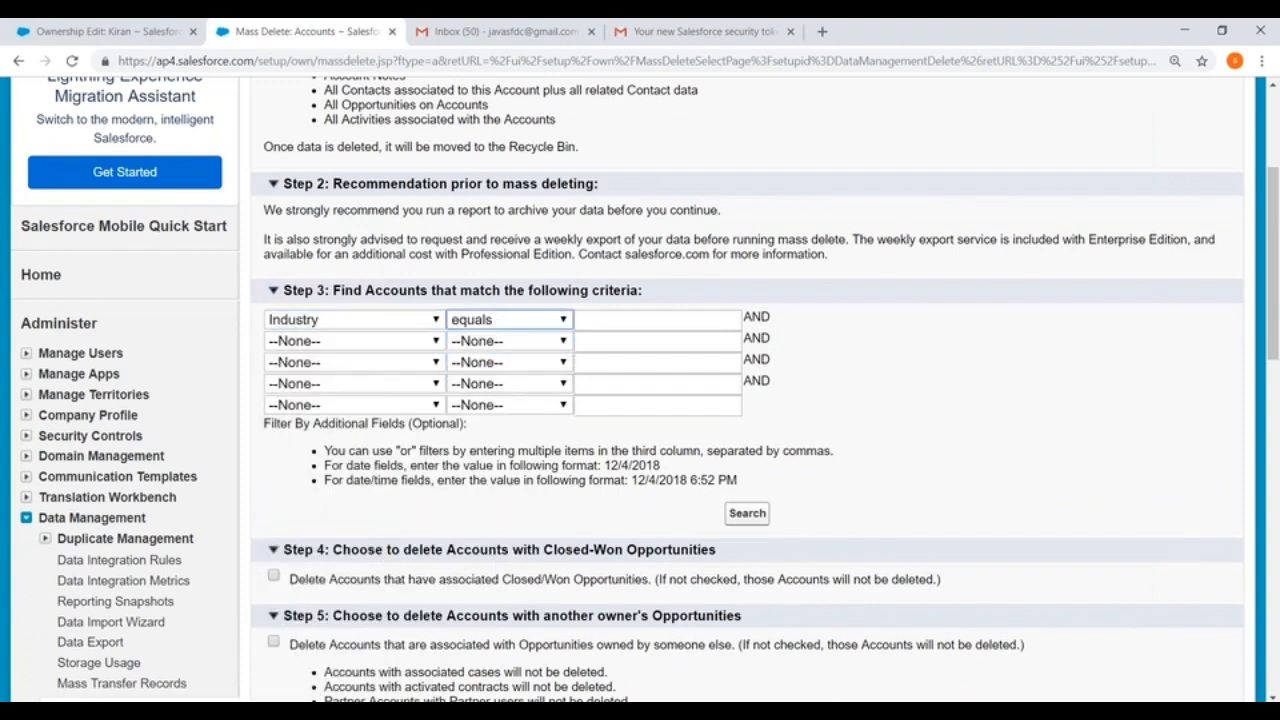
{"action": "left_click", "coordinate": [745, 513]}
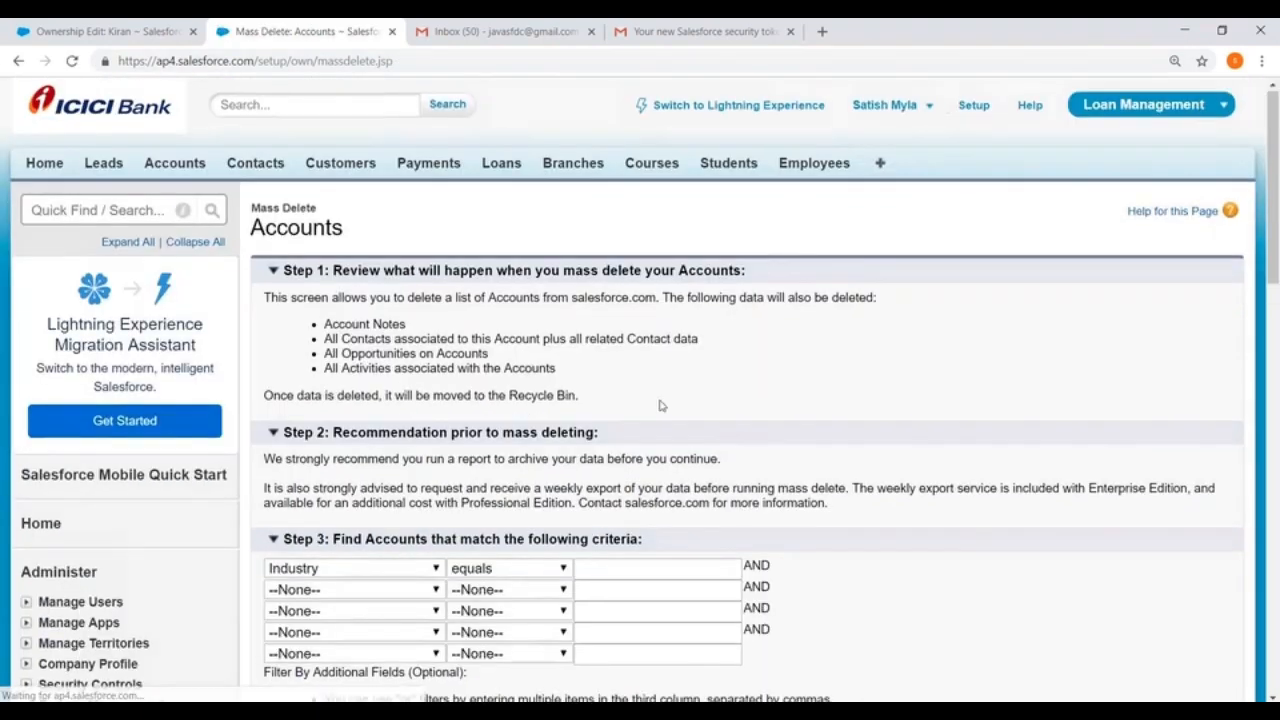
Step: Select the ReddyLabs account and the last account in the search results, and delete both
{"action": "scroll", "coordinate": [658, 403], "scroll_direction": "down", "scroll_amount": 4}
{"action": "scroll", "coordinate": [660, 403], "scroll_direction": "down", "scroll_amount": 3}
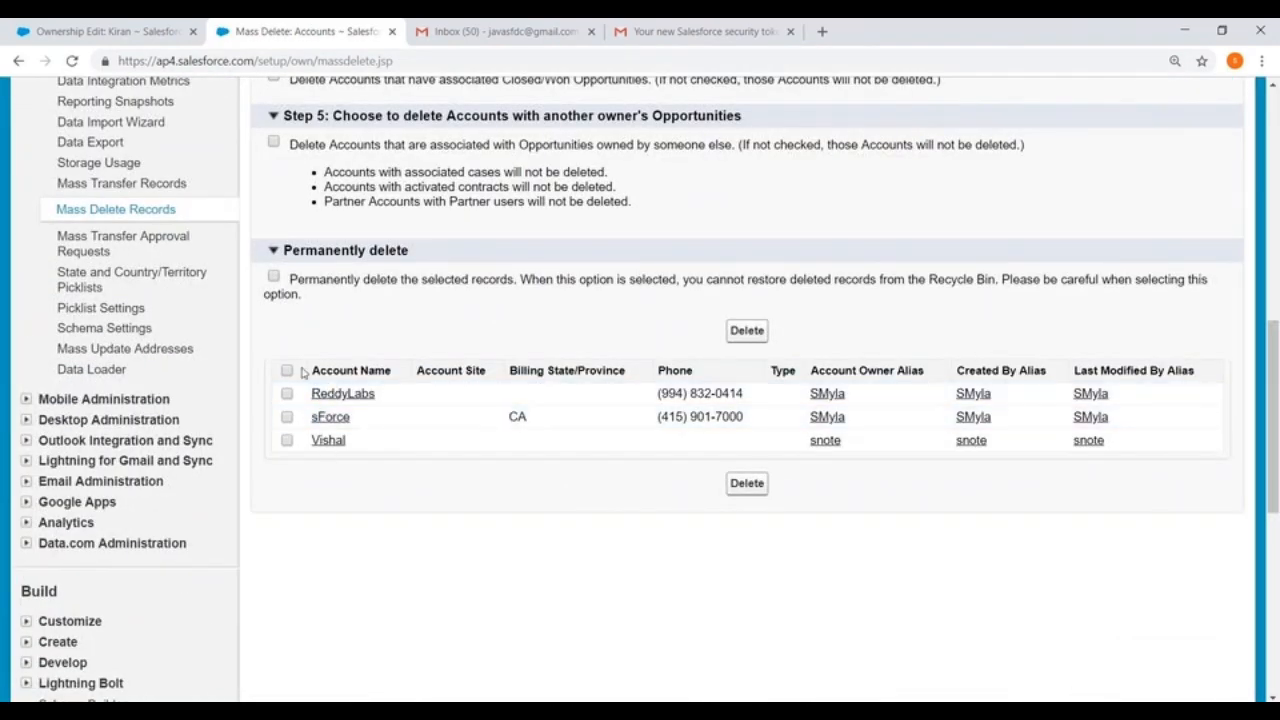
{"action": "left_click", "coordinate": [287, 394]}
{"action": "left_click", "coordinate": [287, 440]}
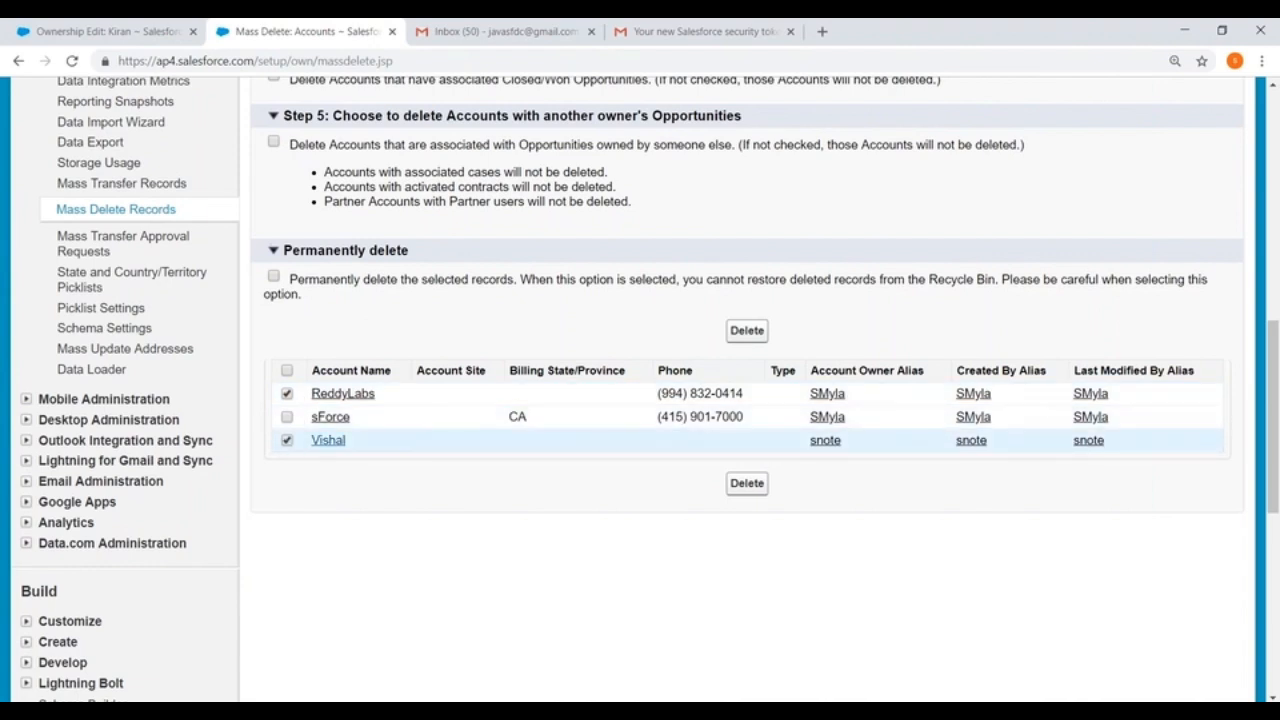
{"action": "left_click", "coordinate": [746, 331]}
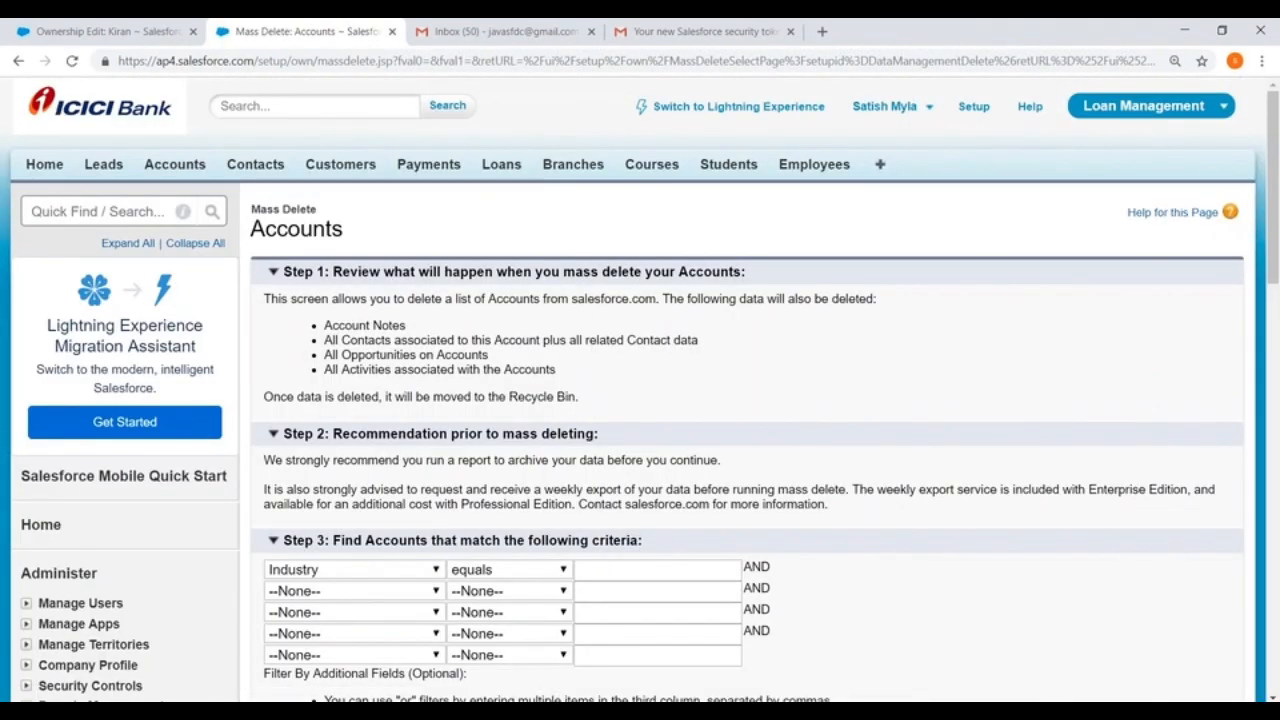
{"action": "scroll", "coordinate": [601, 461], "scroll_direction": "down", "scroll_amount": 8}
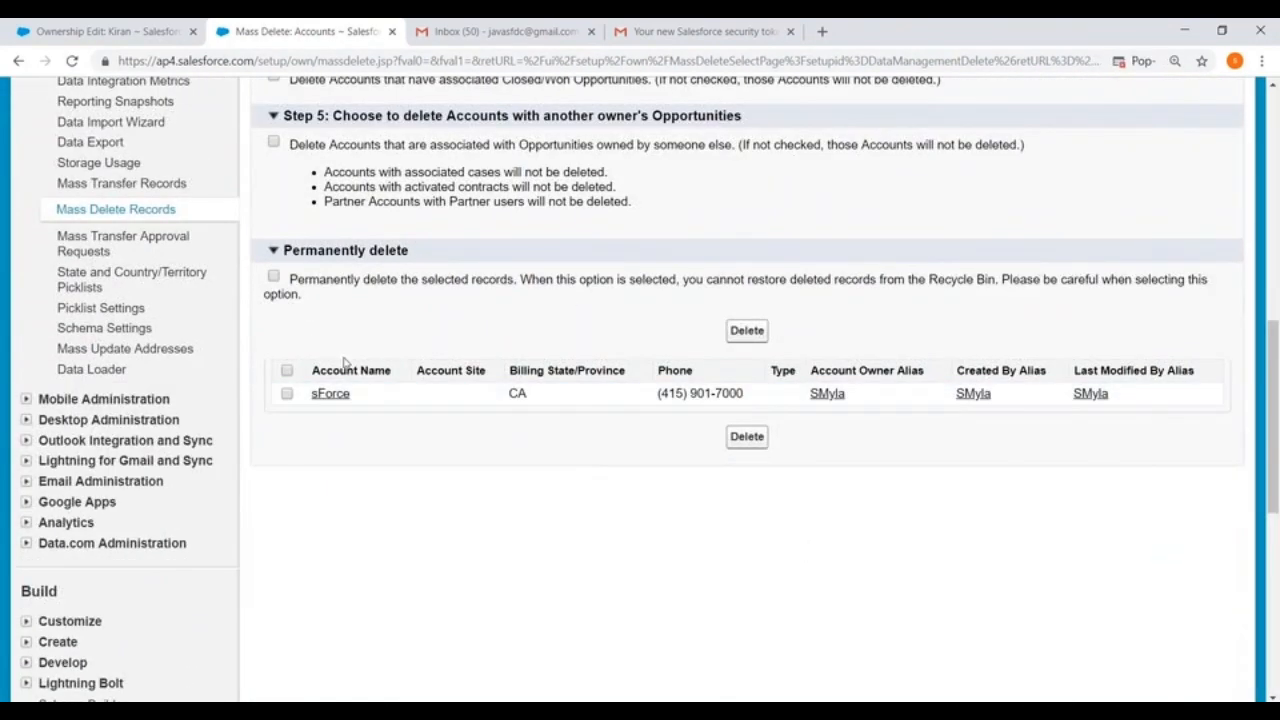
{"action": "scroll", "coordinate": [345, 363], "scroll_direction": "down", "scroll_amount": 2}
{"action": "scroll", "coordinate": [345, 363], "scroll_direction": "up", "scroll_amount": 3}
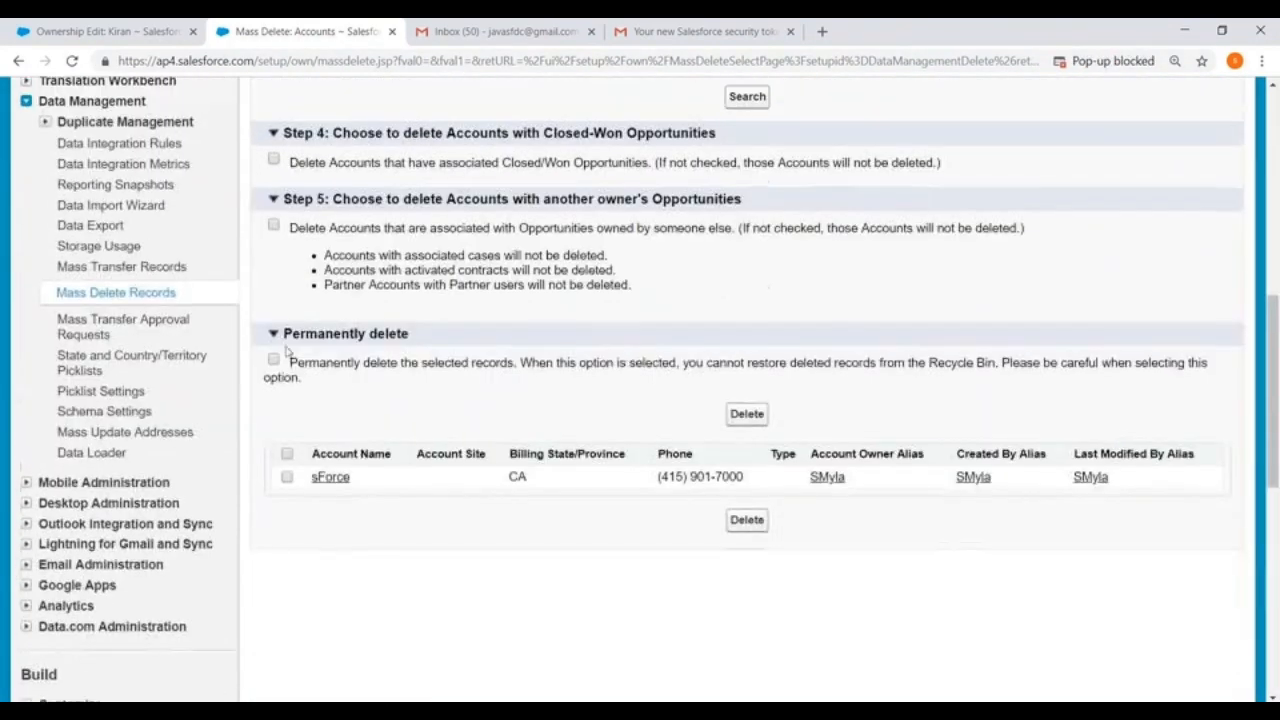
Step: Open Mass Transfer Approval Requests and choose Type as the first filter field
{"action": "left_click", "coordinate": [77, 330]}
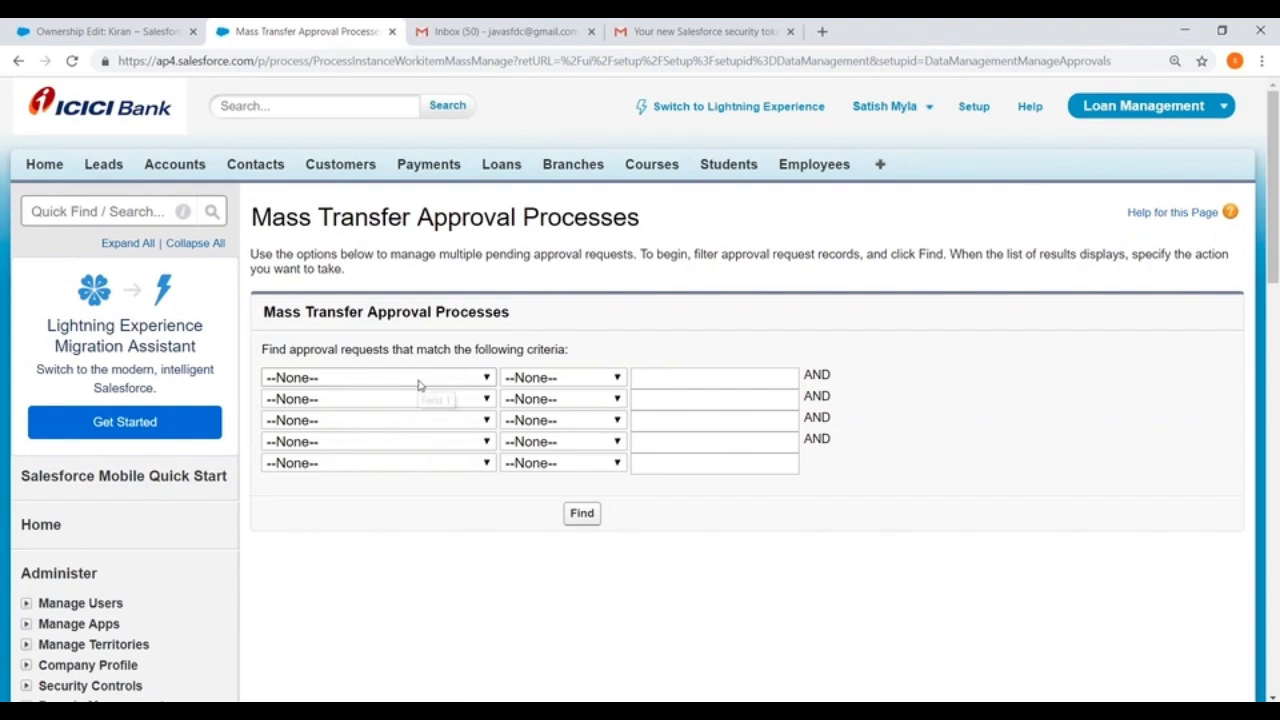
{"action": "left_click", "coordinate": [419, 385]}
{"action": "left_click", "coordinate": [300, 57]}
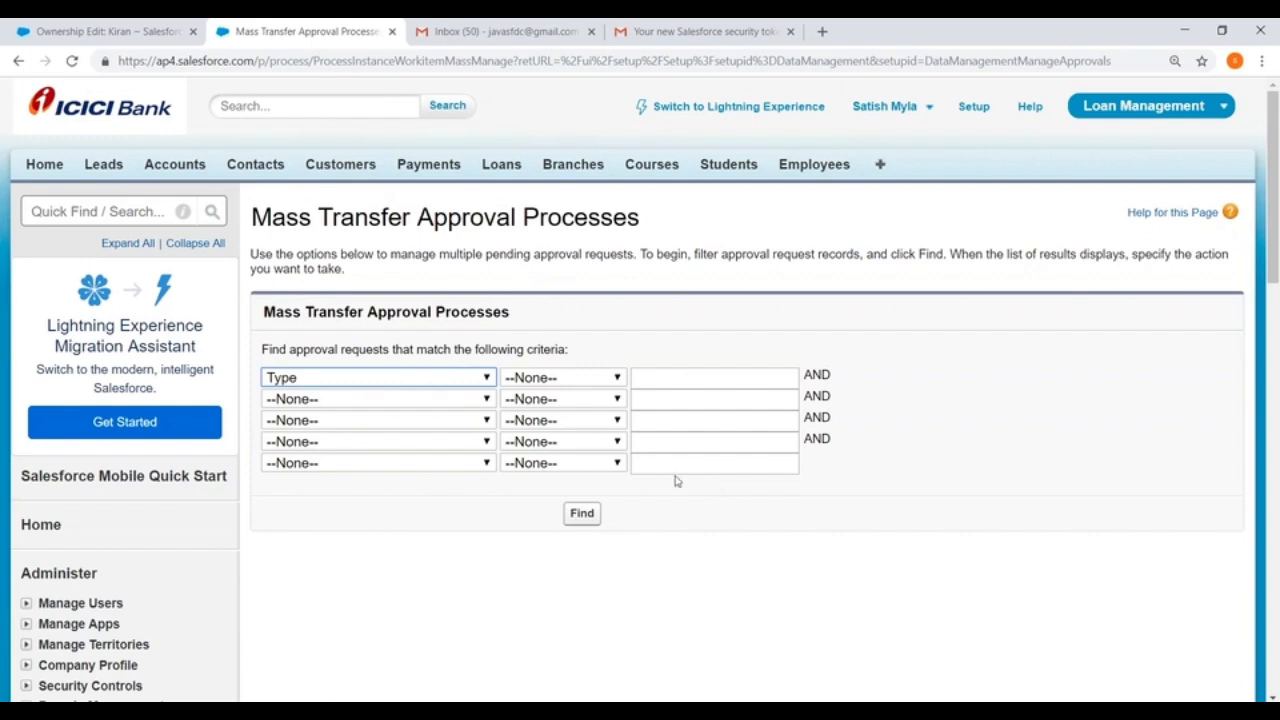
Step: Open State and Country/Territory Picklists and review the steps for enabling them
{"action": "scroll", "coordinate": [234, 580], "scroll_direction": "down", "scroll_amount": 7}
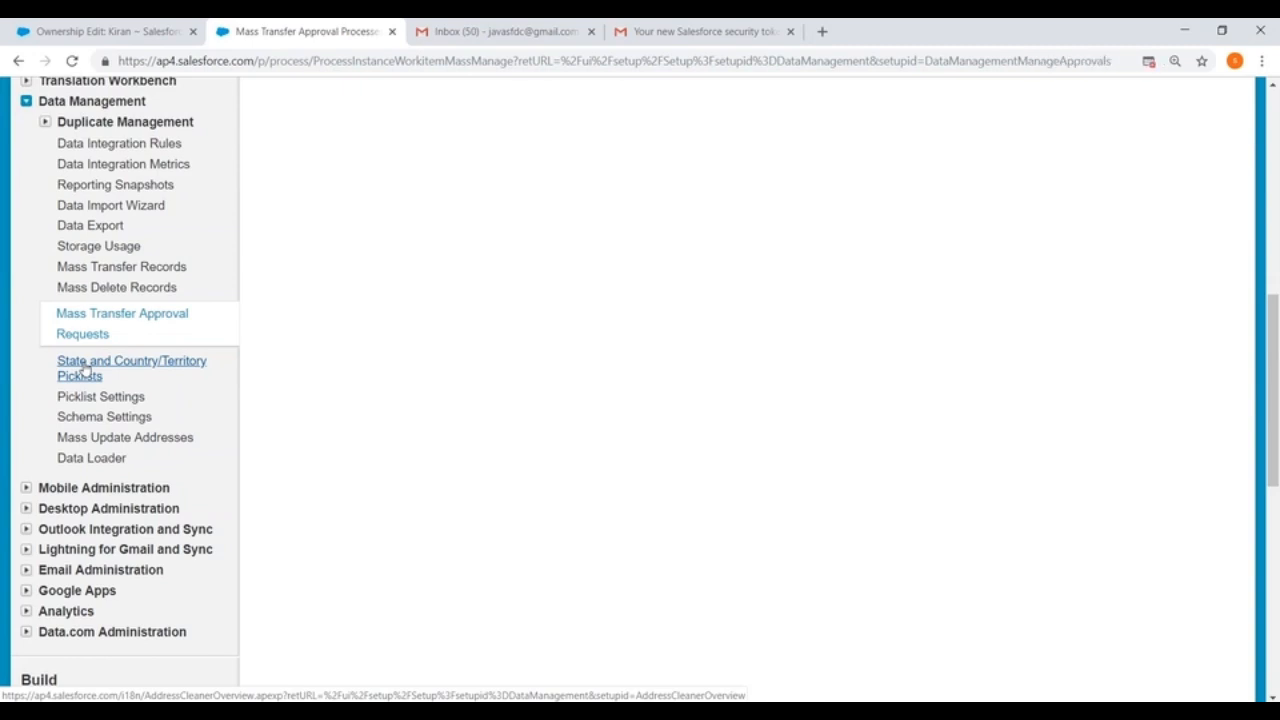
{"action": "left_click", "coordinate": [85, 369]}
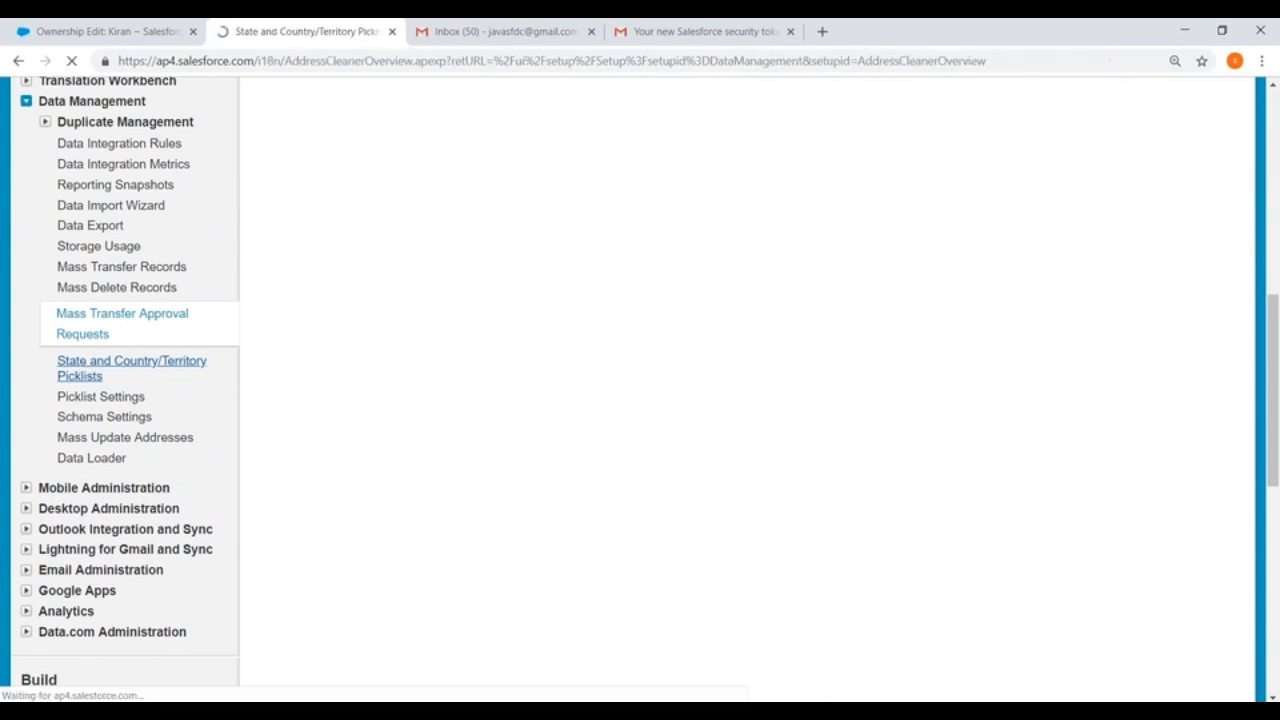
{"action": "scroll", "coordinate": [320, 340], "scroll_direction": "down", "scroll_amount": 3}
{"action": "scroll", "coordinate": [320, 340], "scroll_direction": "up", "scroll_amount": 2}
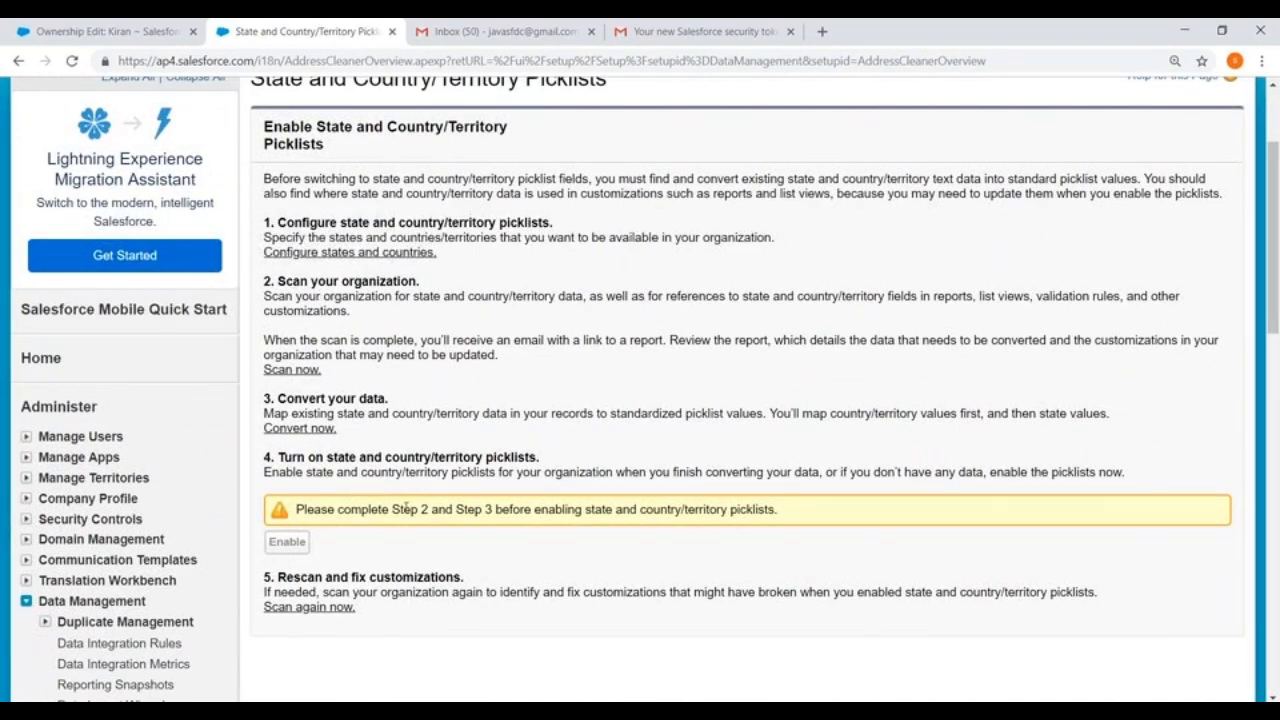
{"action": "scroll", "coordinate": [287, 550], "scroll_direction": "up", "scroll_amount": 2}
{"action": "scroll", "coordinate": [287, 550], "scroll_direction": "down", "scroll_amount": 1}
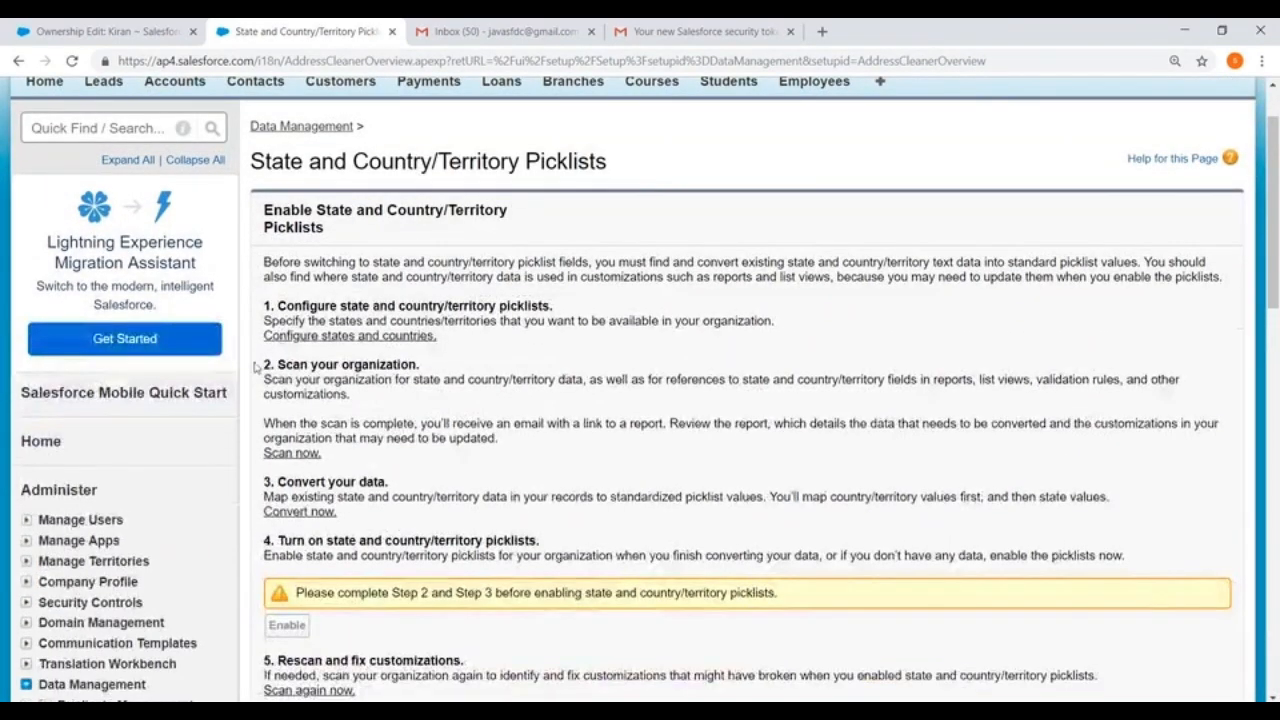
Step: Open the configuration of states and countries and browse the list of countries and territories
{"action": "left_click", "coordinate": [341, 343]}
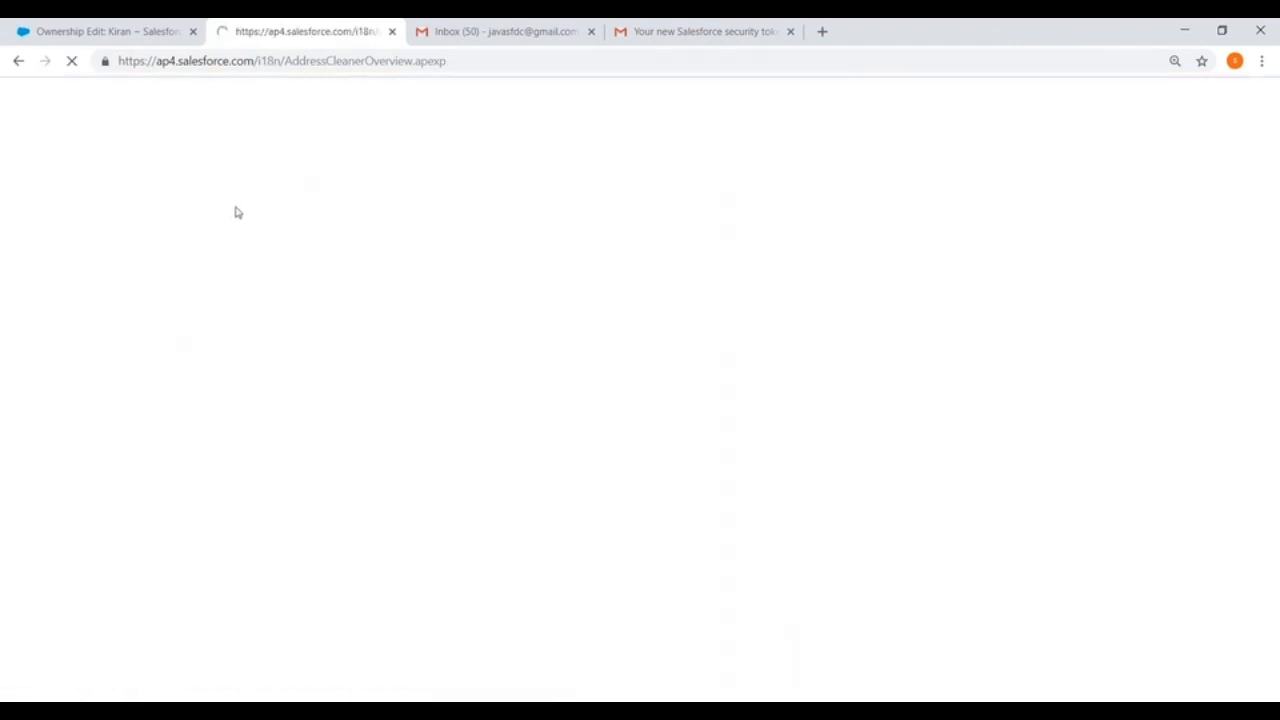
{"action": "scroll", "coordinate": [540, 243], "scroll_direction": "down", "scroll_amount": 2}
{"action": "scroll", "coordinate": [537, 265], "scroll_direction": "down", "scroll_amount": 12}
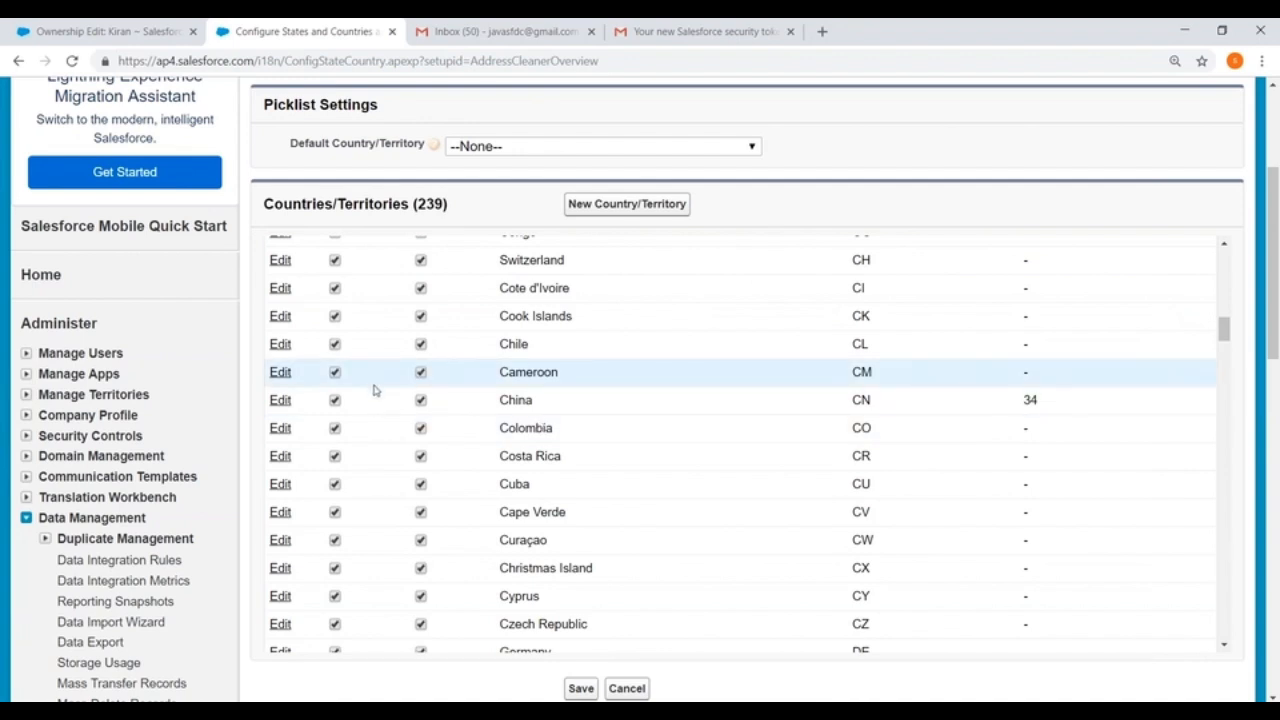
{"action": "scroll", "coordinate": [196, 423], "scroll_direction": "down", "scroll_amount": 2}
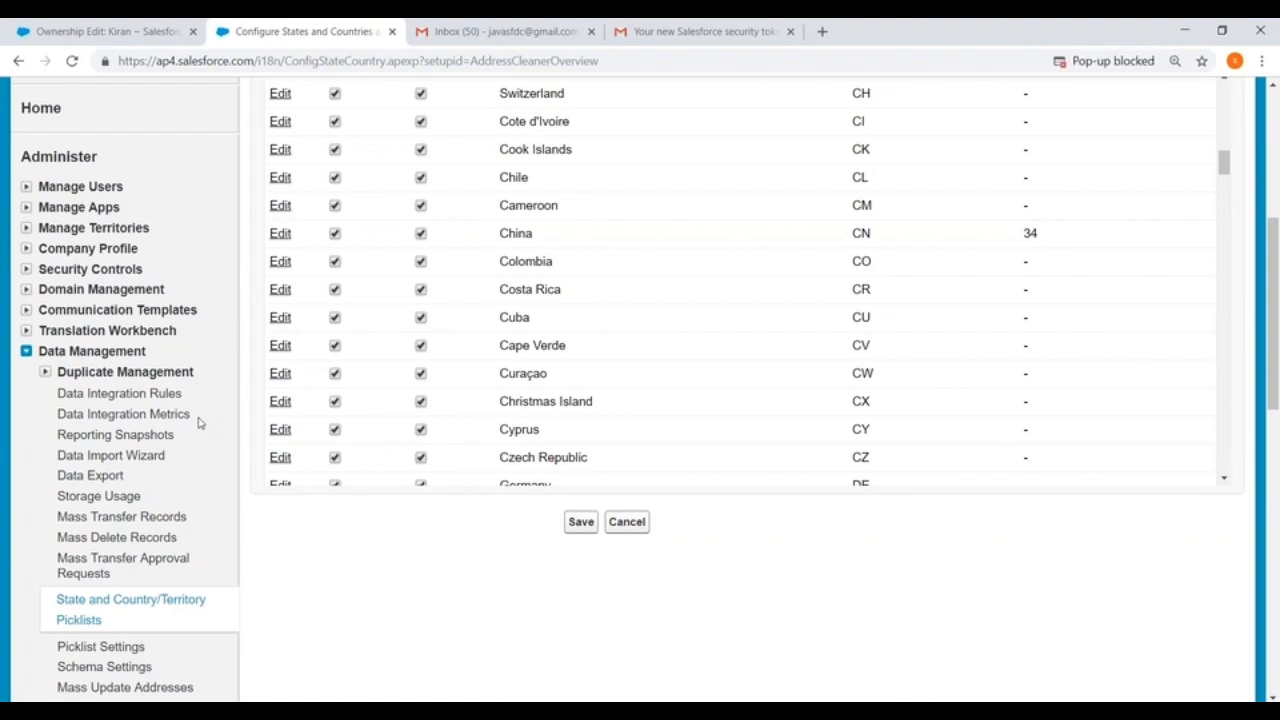
Step: Open Picklist Settings and examine the option to disable editing of picklist values' API names
{"action": "scroll", "coordinate": [198, 423], "scroll_direction": "down", "scroll_amount": 2}
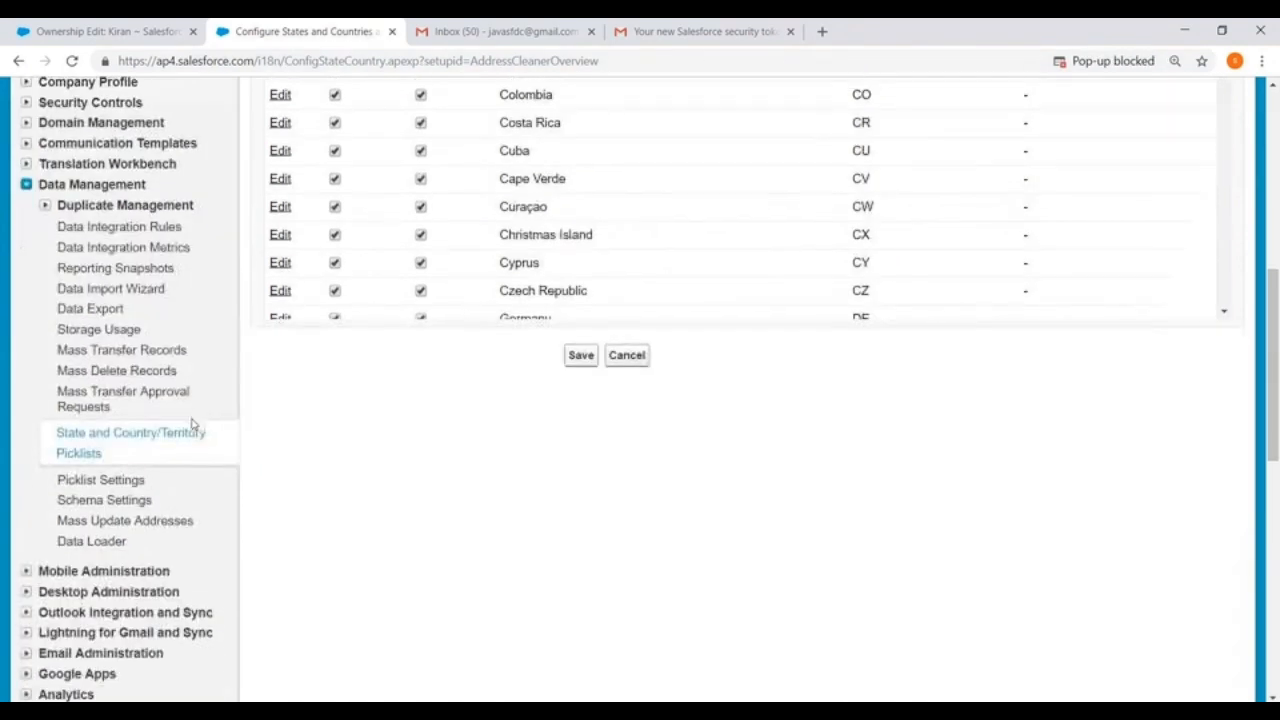
{"action": "left_click", "coordinate": [100, 480]}
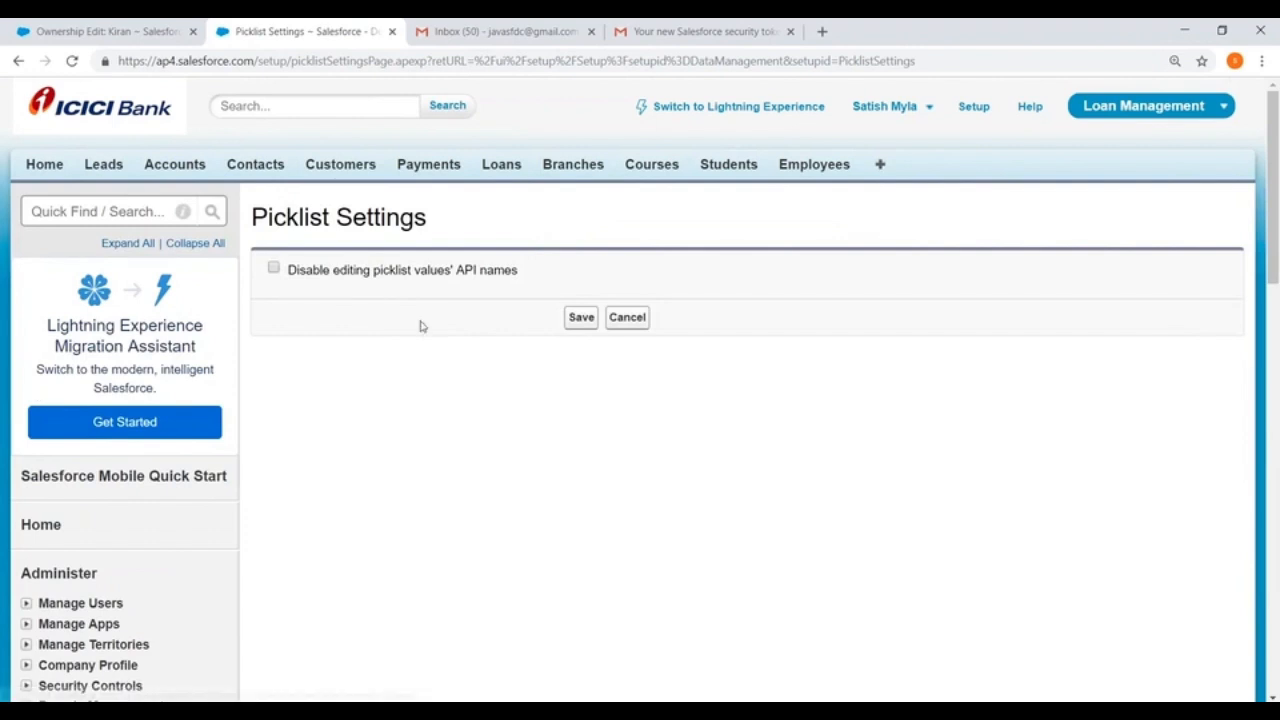
{"action": "left_click", "coordinate": [273, 268]}
Step: Start a mass update of addresses with Country as the address field type to update
{"action": "scroll", "coordinate": [383, 329], "scroll_direction": "down", "scroll_amount": 4}
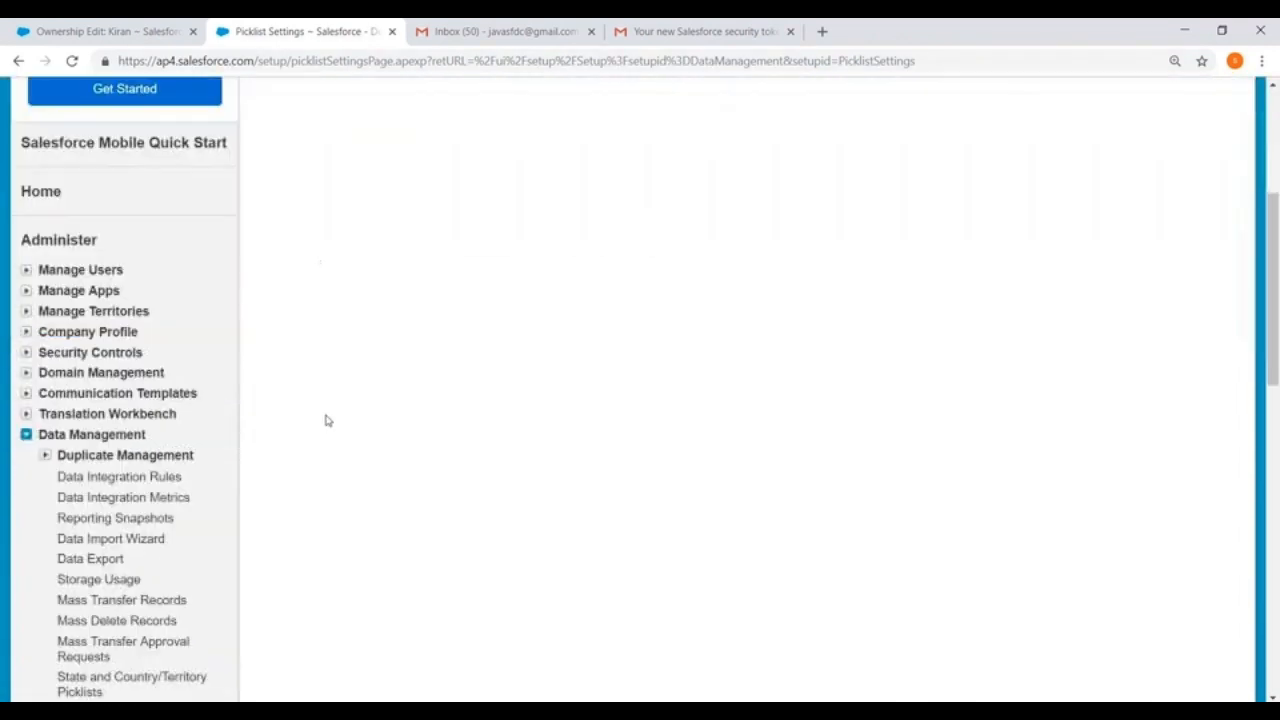
{"action": "scroll", "coordinate": [335, 392], "scroll_direction": "down", "scroll_amount": 3}
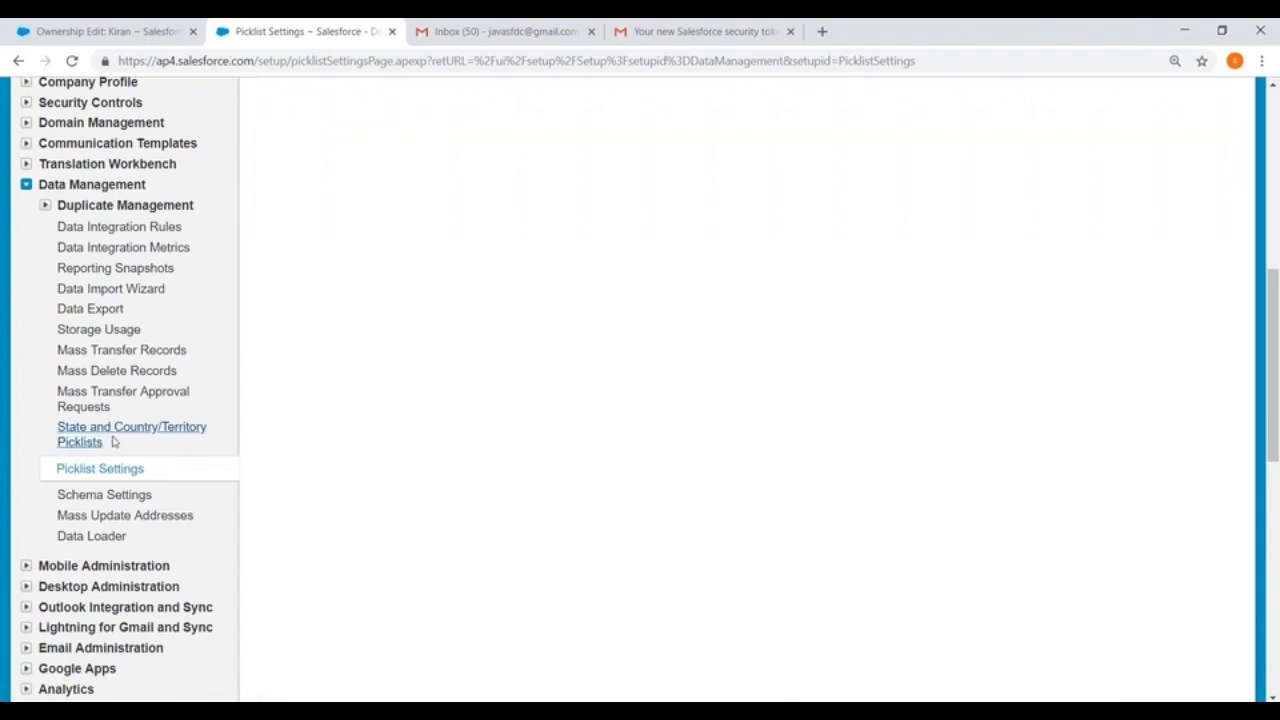
{"action": "scroll", "coordinate": [397, 371], "scroll_direction": "up", "scroll_amount": 1}
{"action": "scroll", "coordinate": [397, 371], "scroll_direction": "down", "scroll_amount": 2}
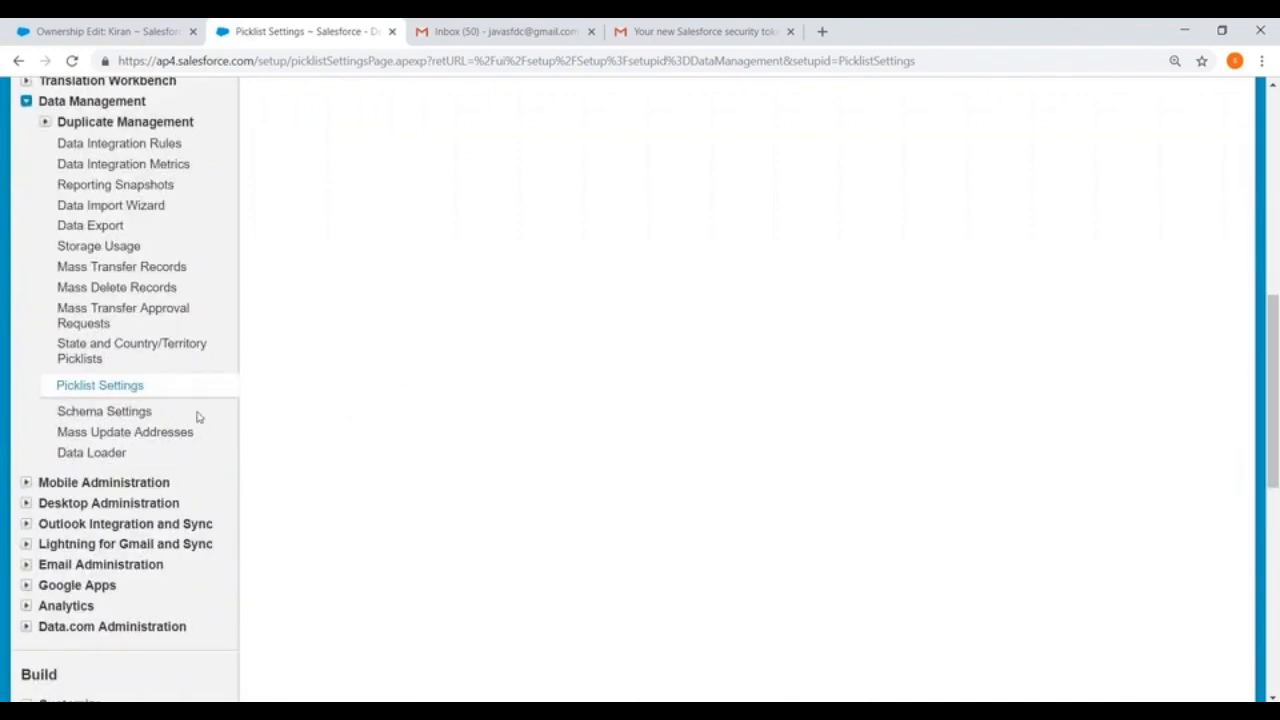
{"action": "left_click", "coordinate": [102, 433]}
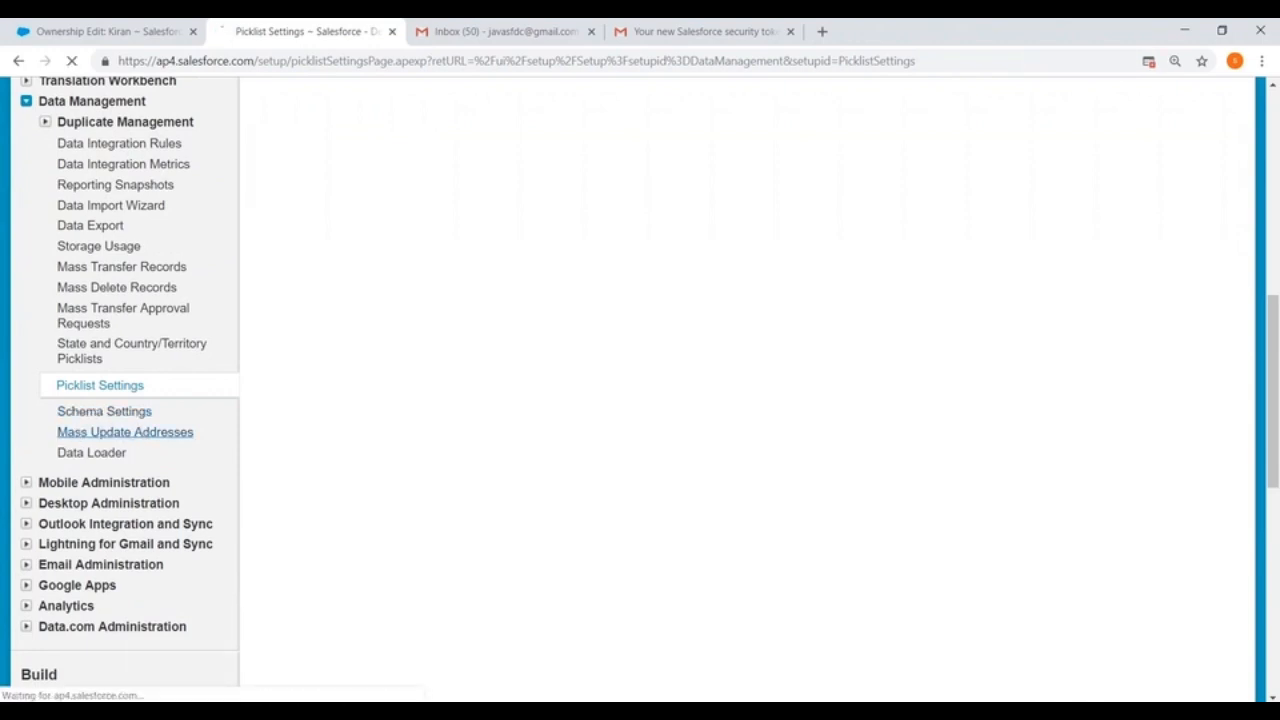
{"action": "scroll", "coordinate": [657, 240], "scroll_direction": "down", "scroll_amount": 1}
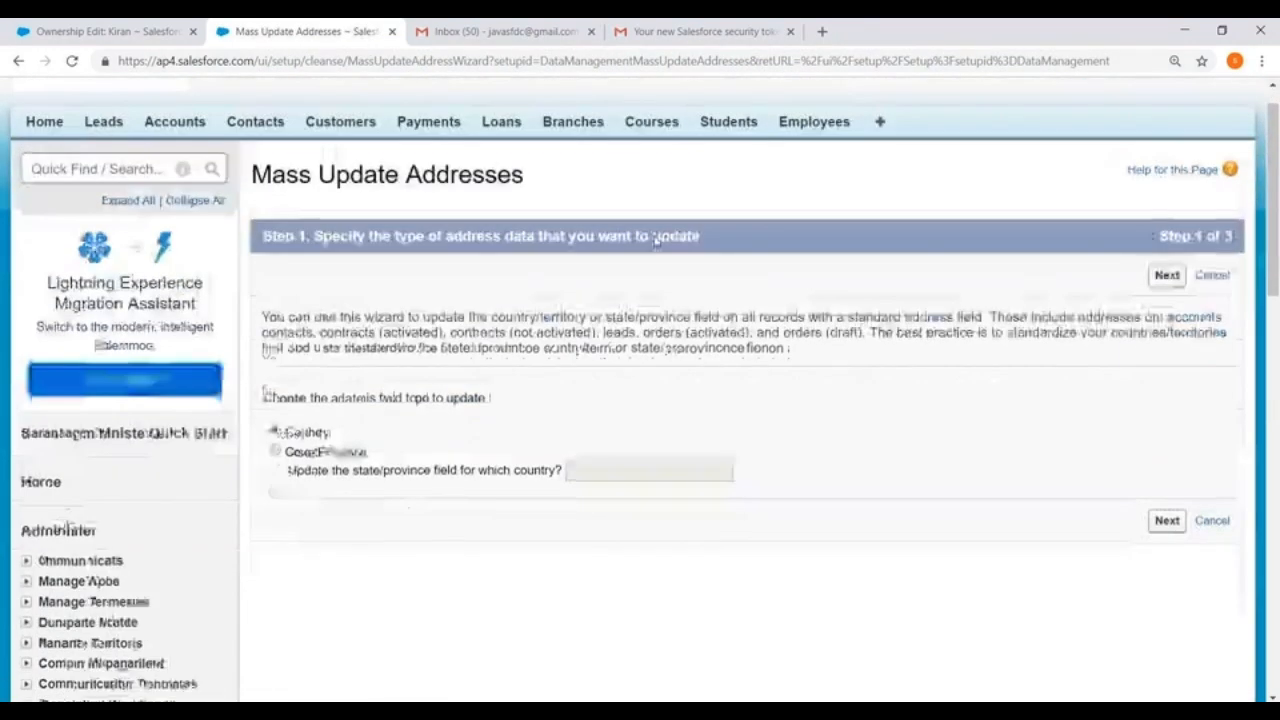
{"action": "scroll", "coordinate": [657, 240], "scroll_direction": "down", "scroll_amount": 1}
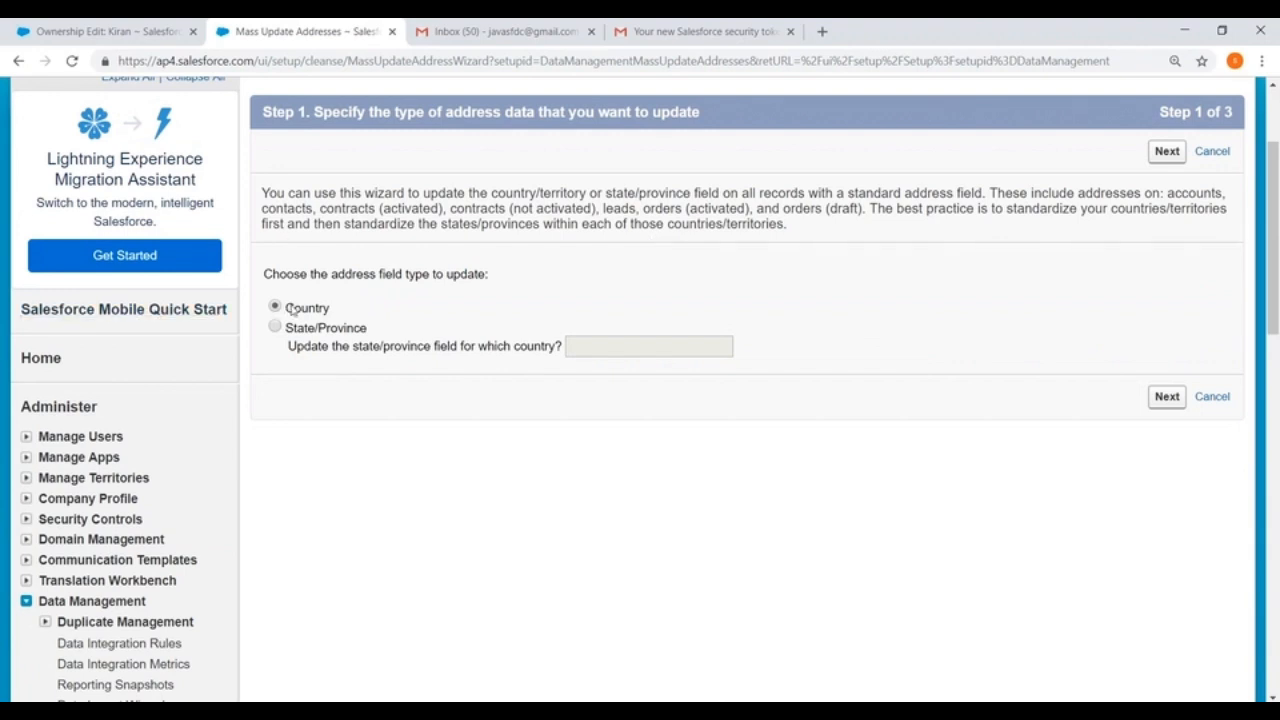
{"action": "left_click", "coordinate": [1162, 397]}
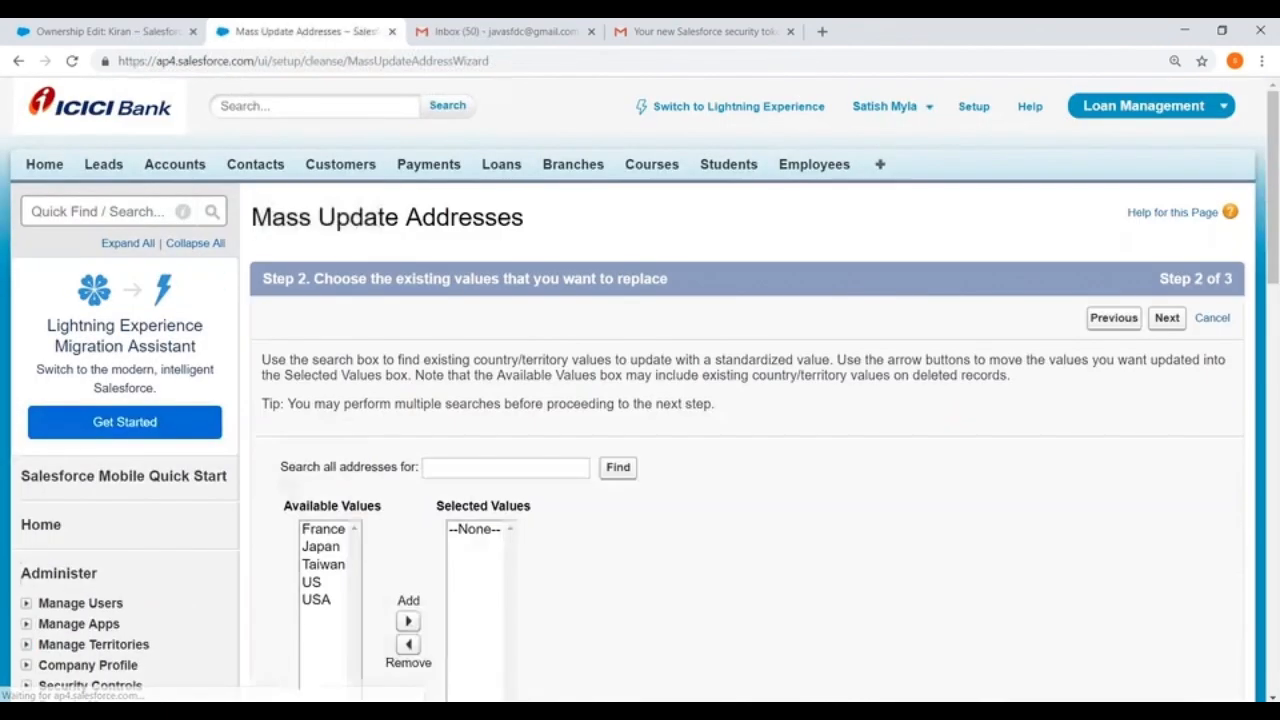
Step: Select USA as the existing country value to replace and enter Japan as its replacement
{"action": "scroll", "coordinate": [740, 424], "scroll_direction": "down", "scroll_amount": 2}
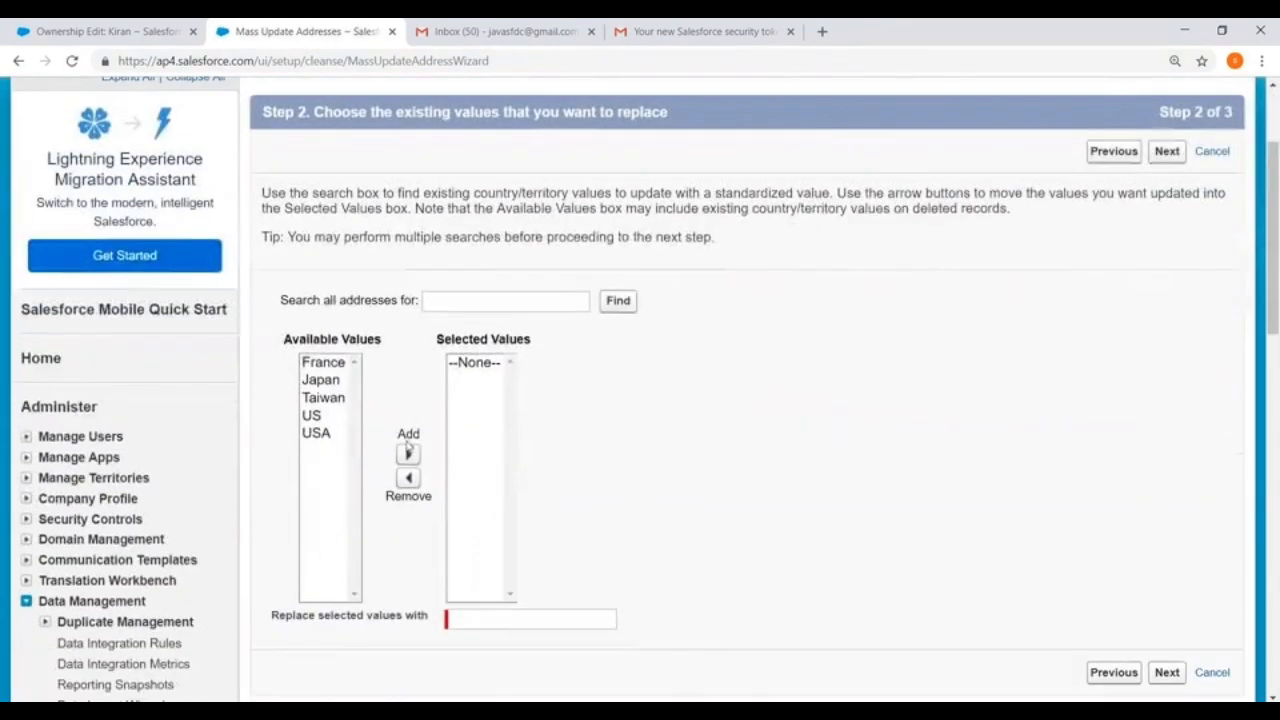
{"action": "left_click", "coordinate": [315, 433]}
{"action": "left_click", "coordinate": [408, 455]}
{"action": "scroll", "coordinate": [486, 420], "scroll_direction": "down", "scroll_amount": 2}
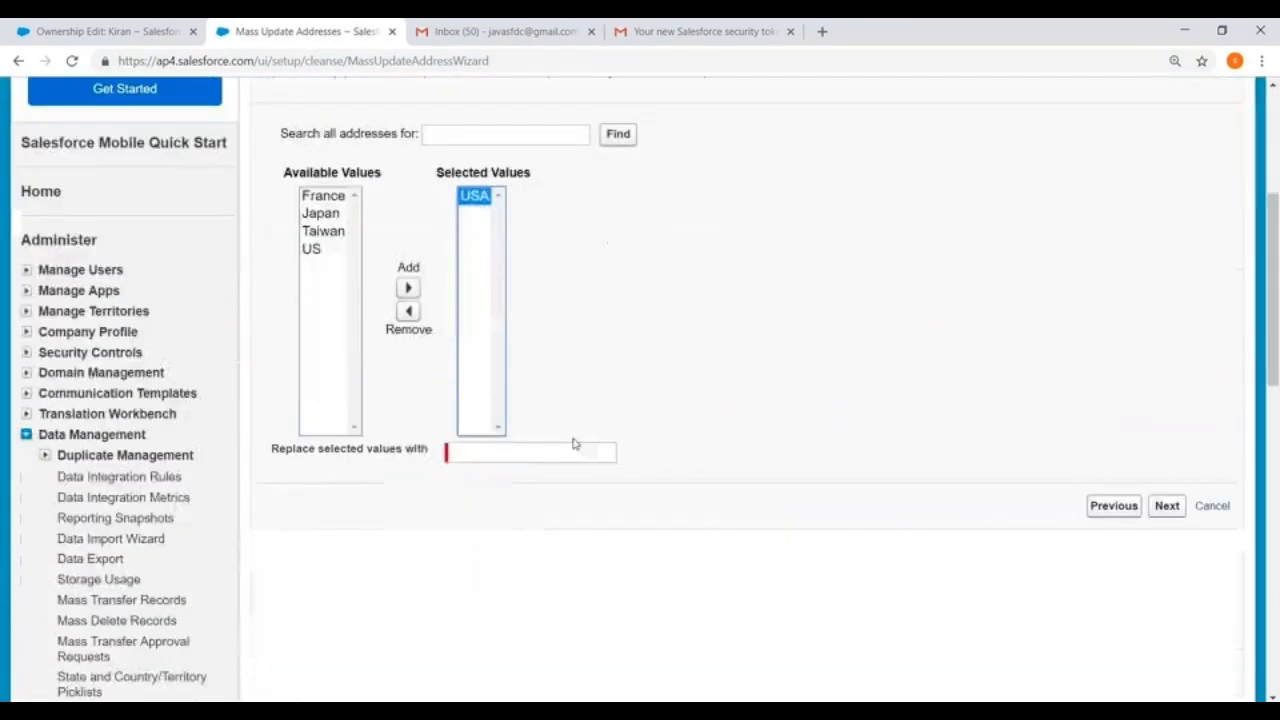
{"action": "left_click", "coordinate": [503, 453]}
{"action": "type", "text": "Japan"}
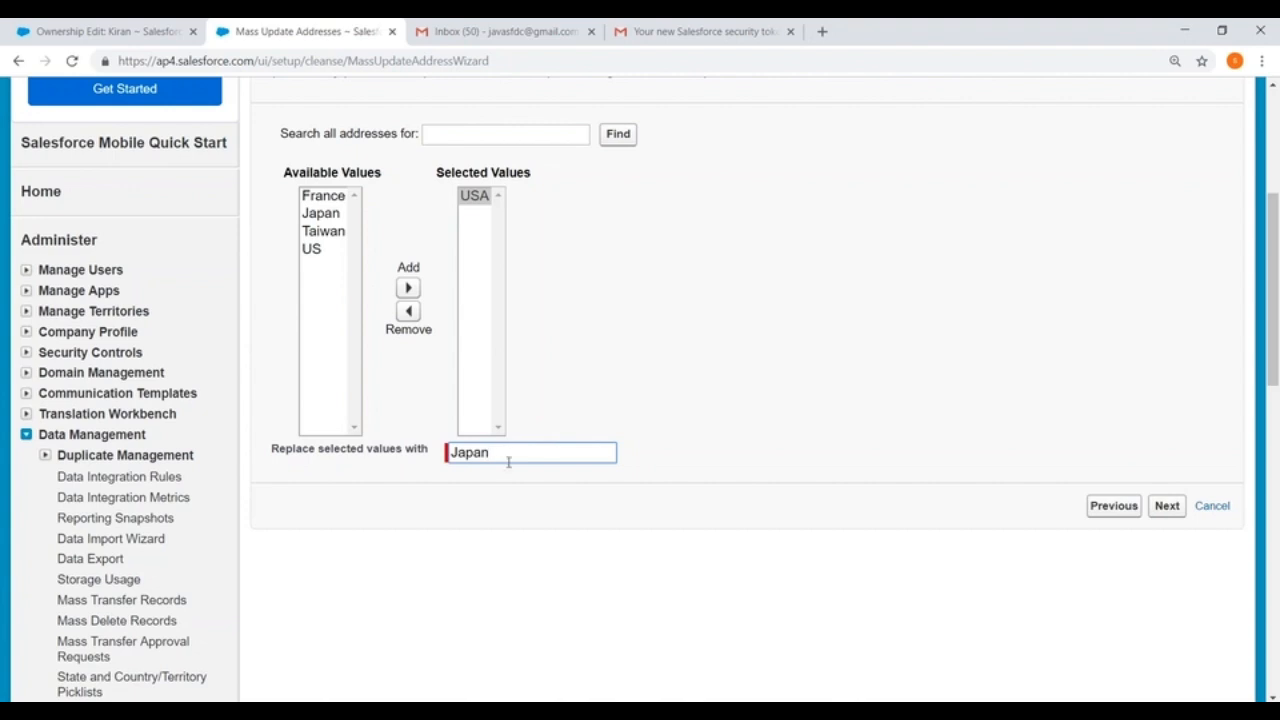
Step: Proceed to the confirmation of the country update and review how many address fields are affected, including Lead Country
{"action": "left_click", "coordinate": [1166, 506]}
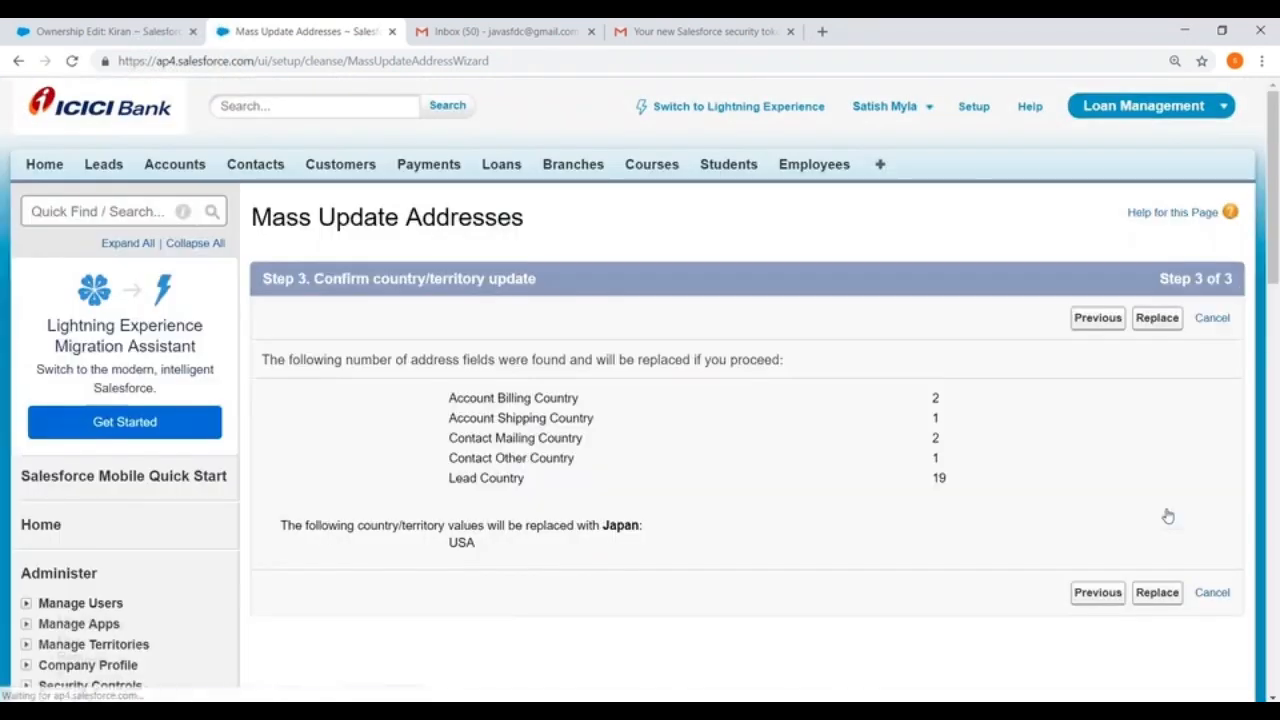
{"action": "scroll", "coordinate": [950, 385], "scroll_direction": "down", "scroll_amount": 3}
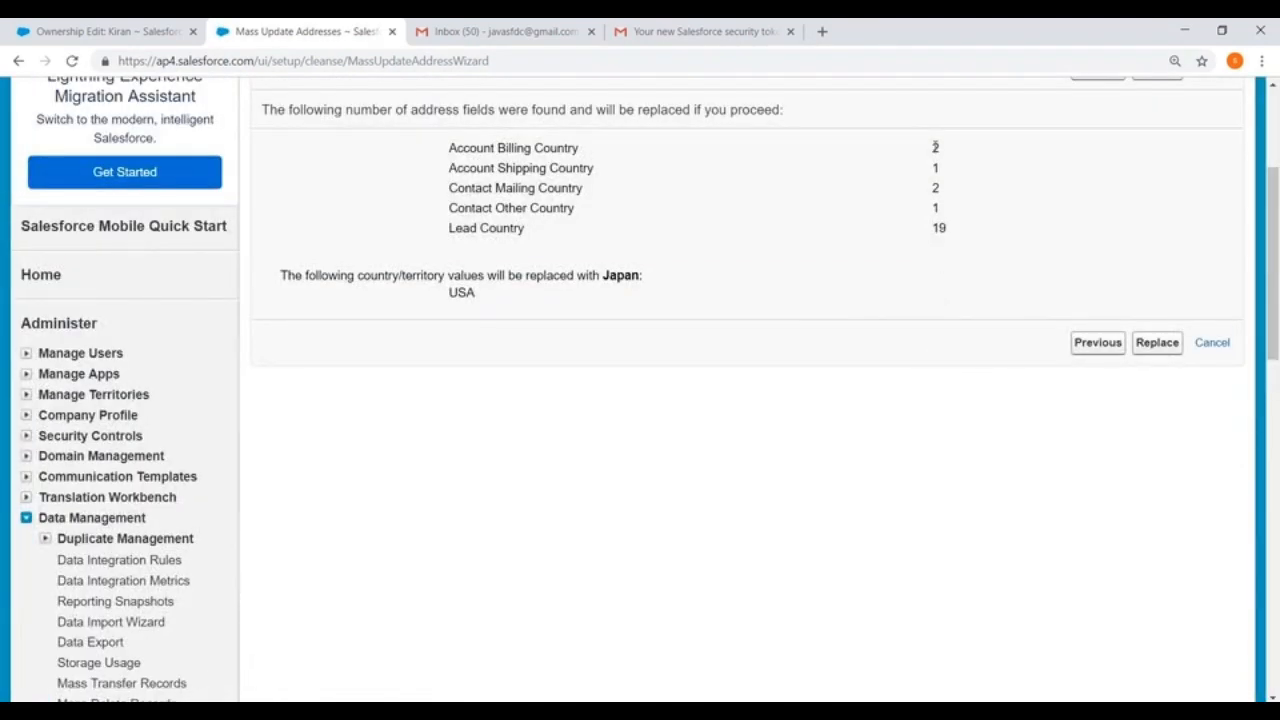
{"action": "double_click", "coordinate": [938, 228]}
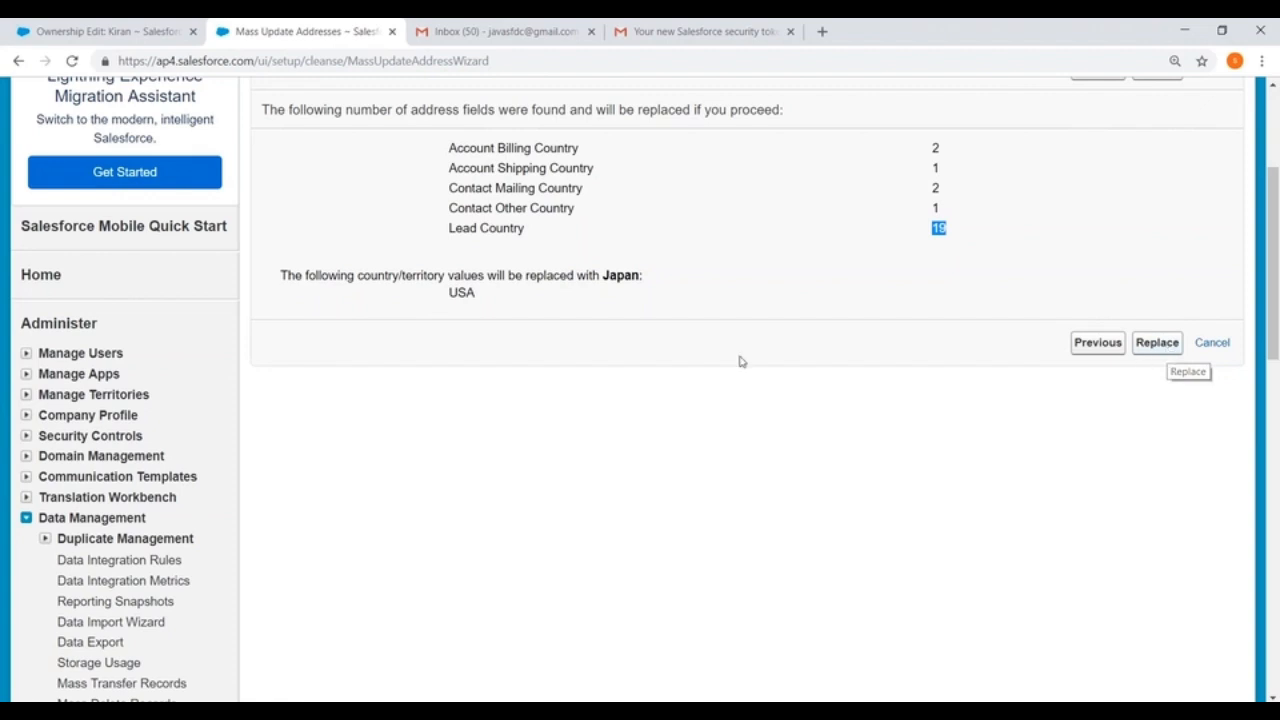
{"action": "scroll", "coordinate": [760, 400], "scroll_direction": "down", "scroll_amount": 1}
{"action": "left_click", "coordinate": [1258, 689]}
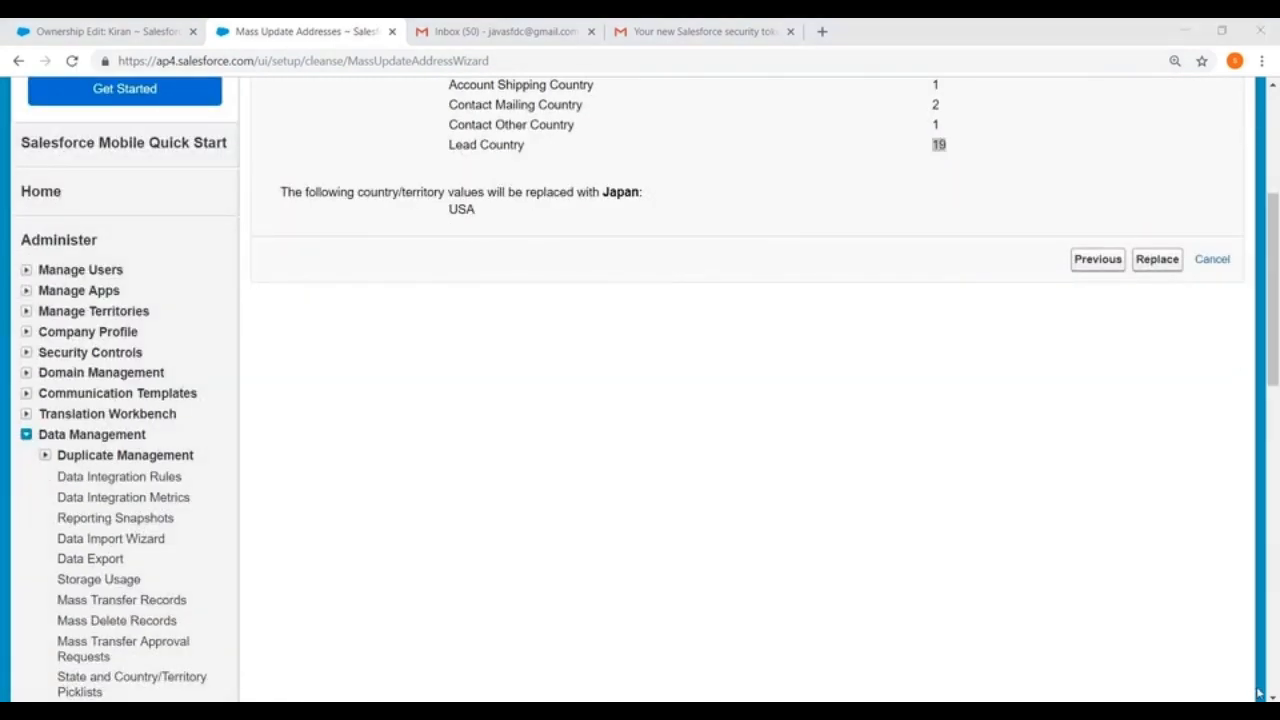